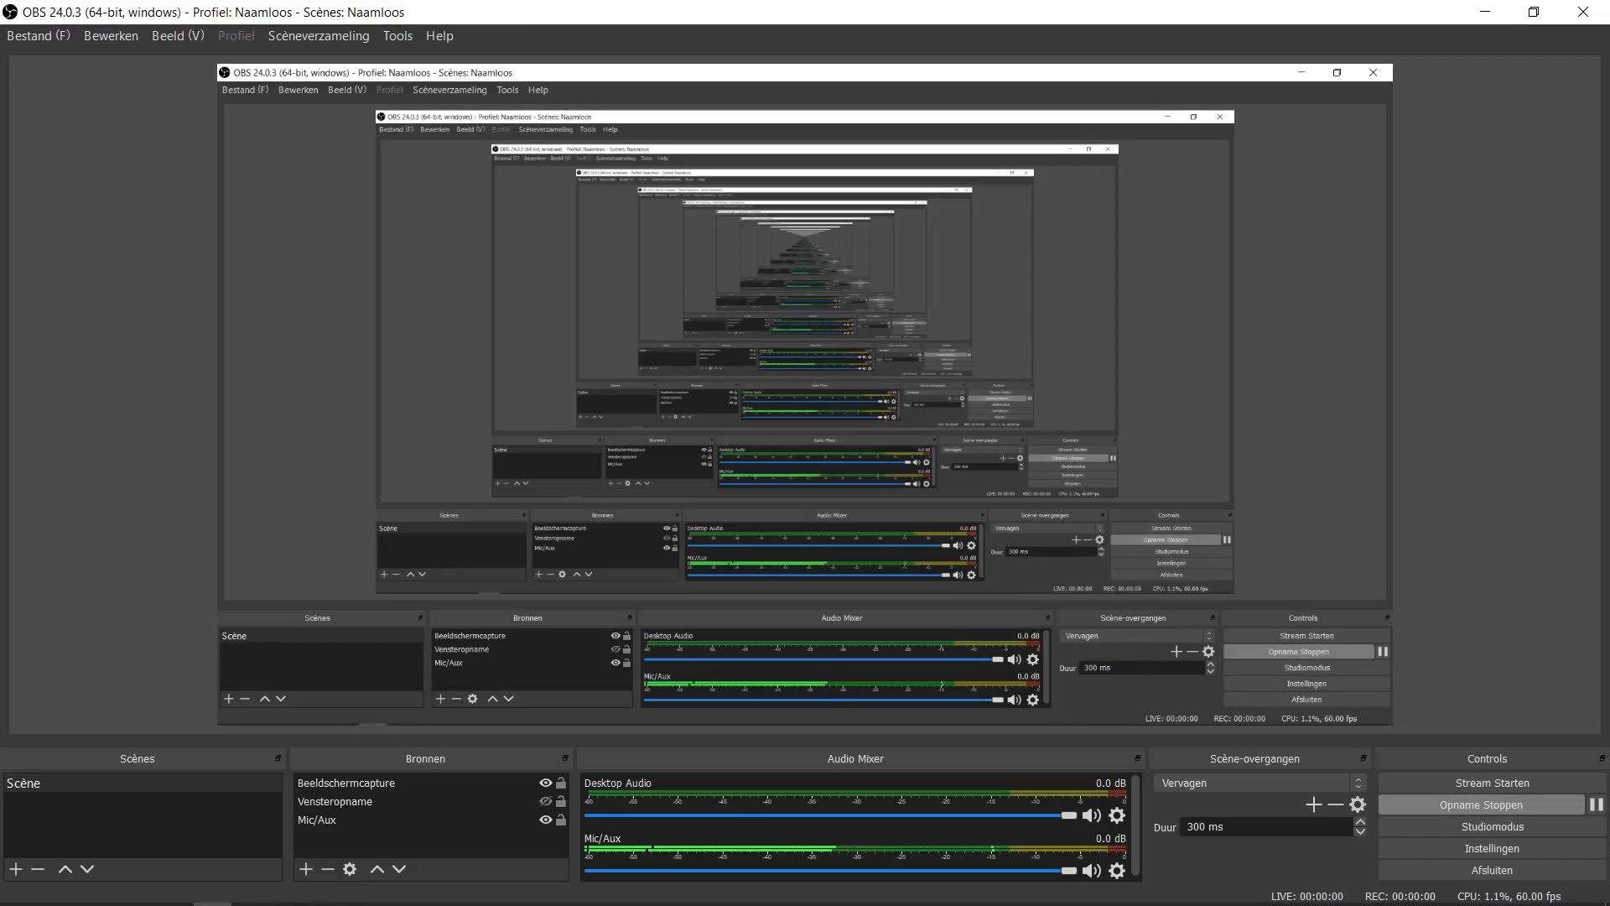
Step: Switch to ArcMap and show project.mxd in data view instead of layout view
click(178, 891)
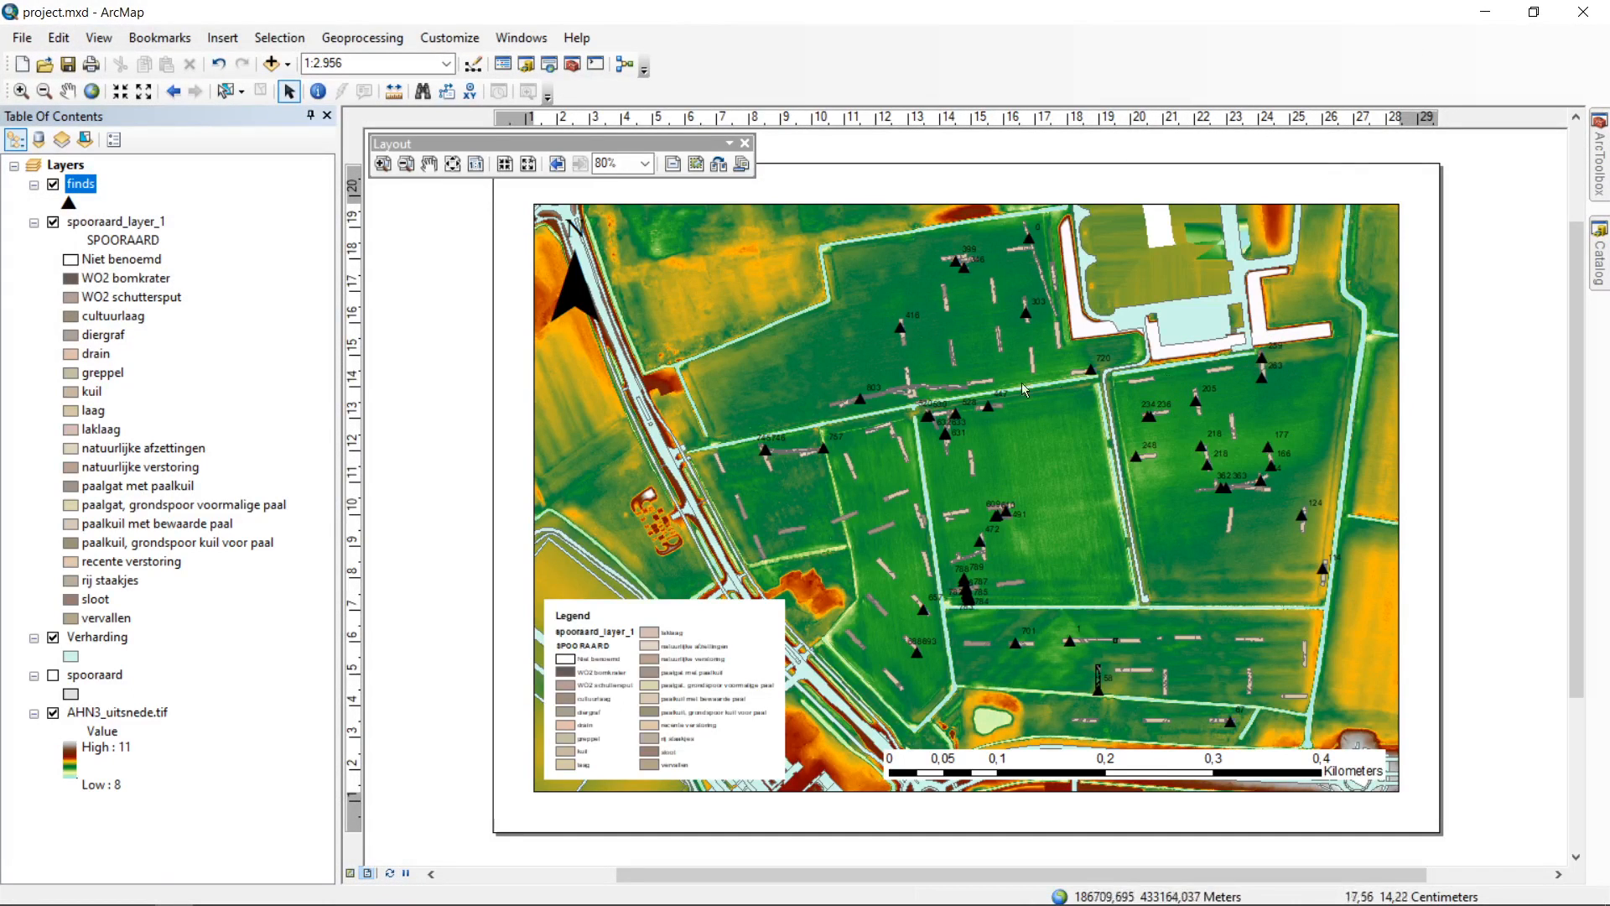
click(351, 874)
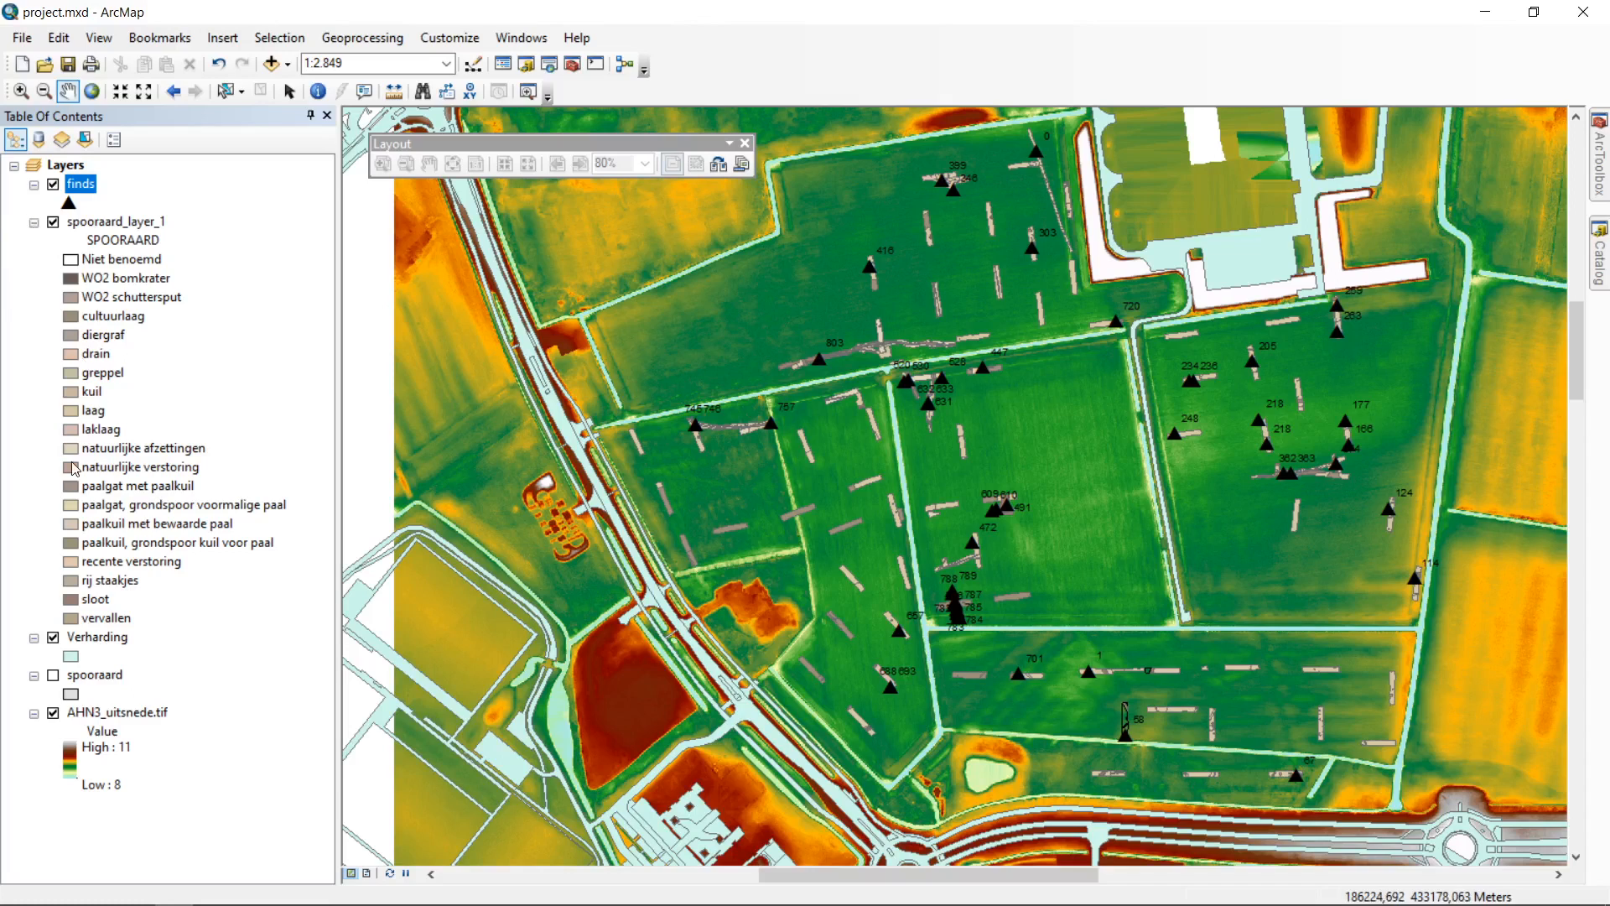
Step: Review the AHN3_uitsnede.tif raster and the spooraard layer, toggling spooraard's visibility on and off
click(160, 713)
right_click(159, 713)
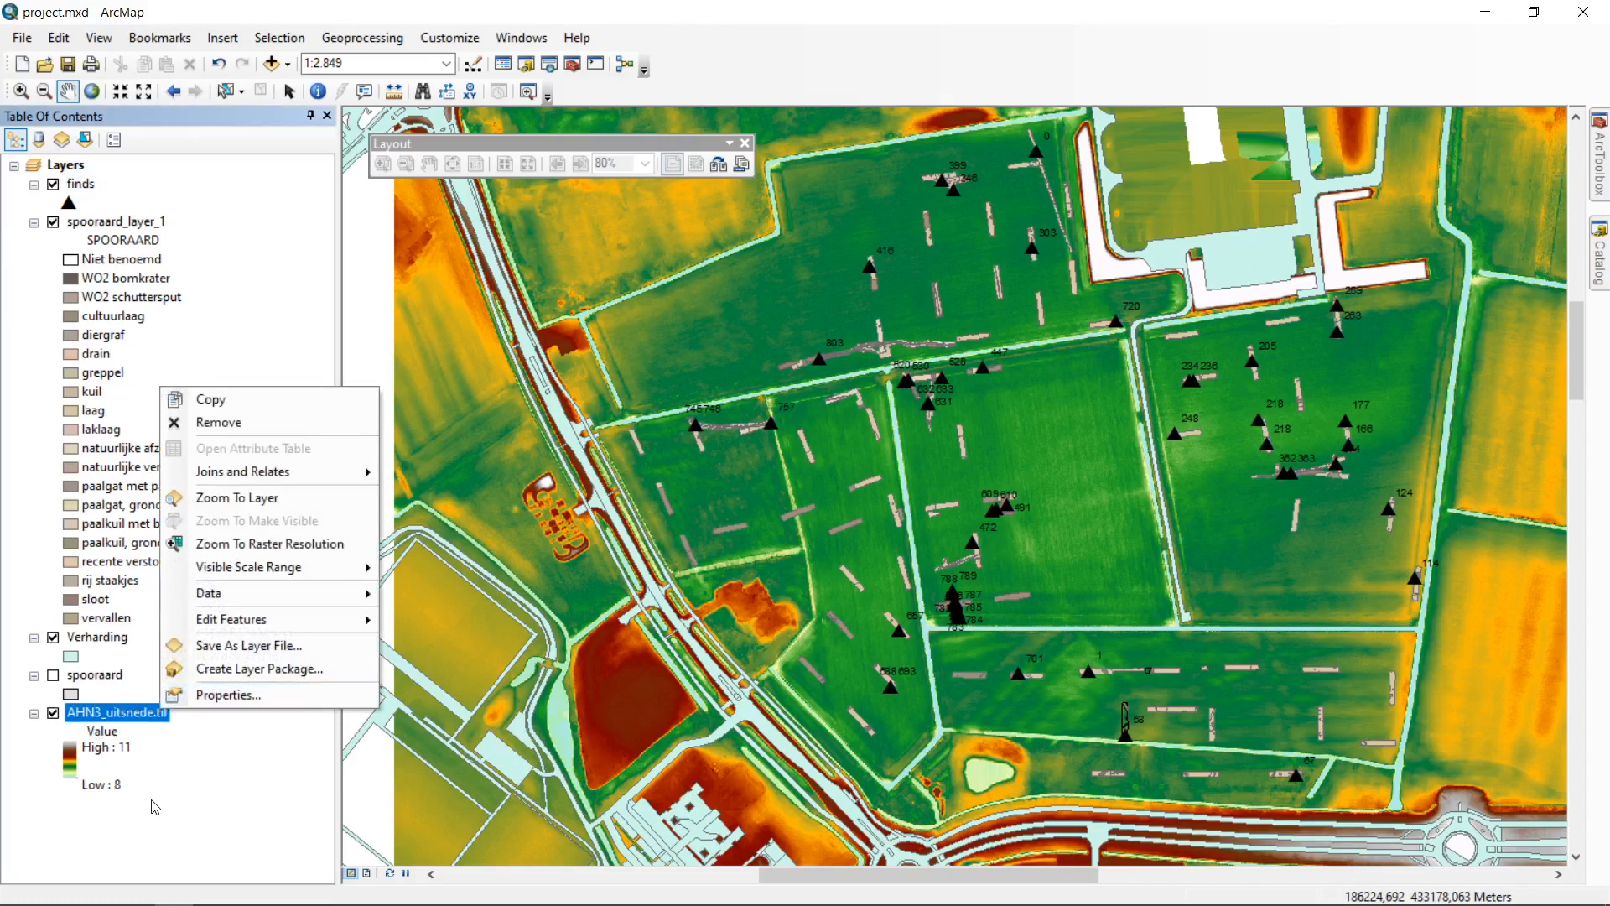
click(155, 805)
click(161, 716)
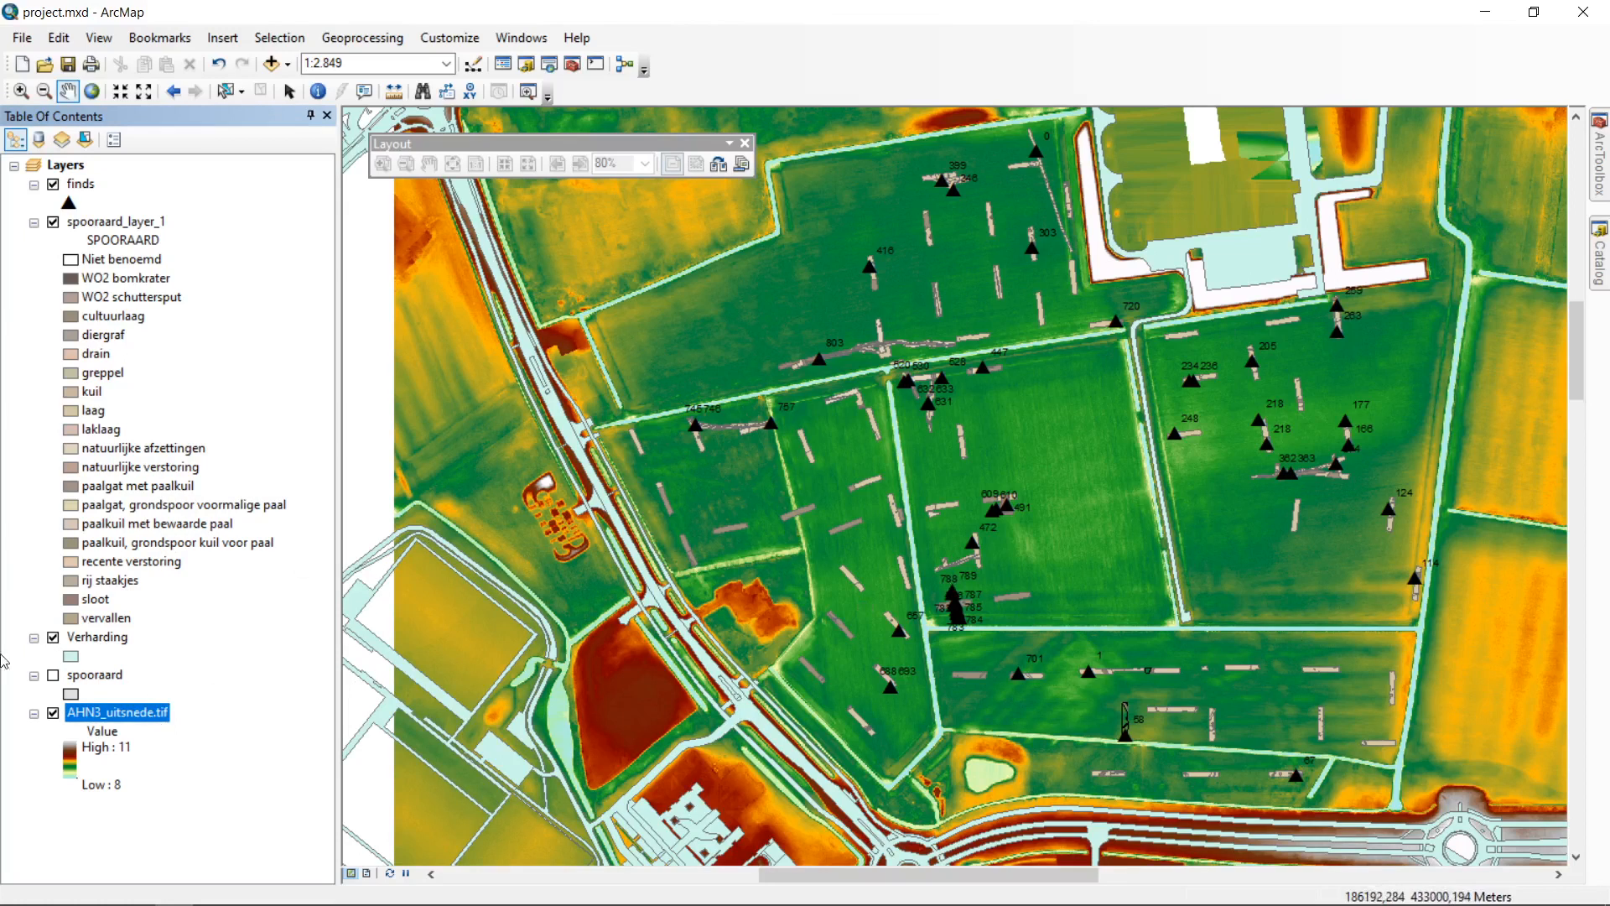
click(106, 678)
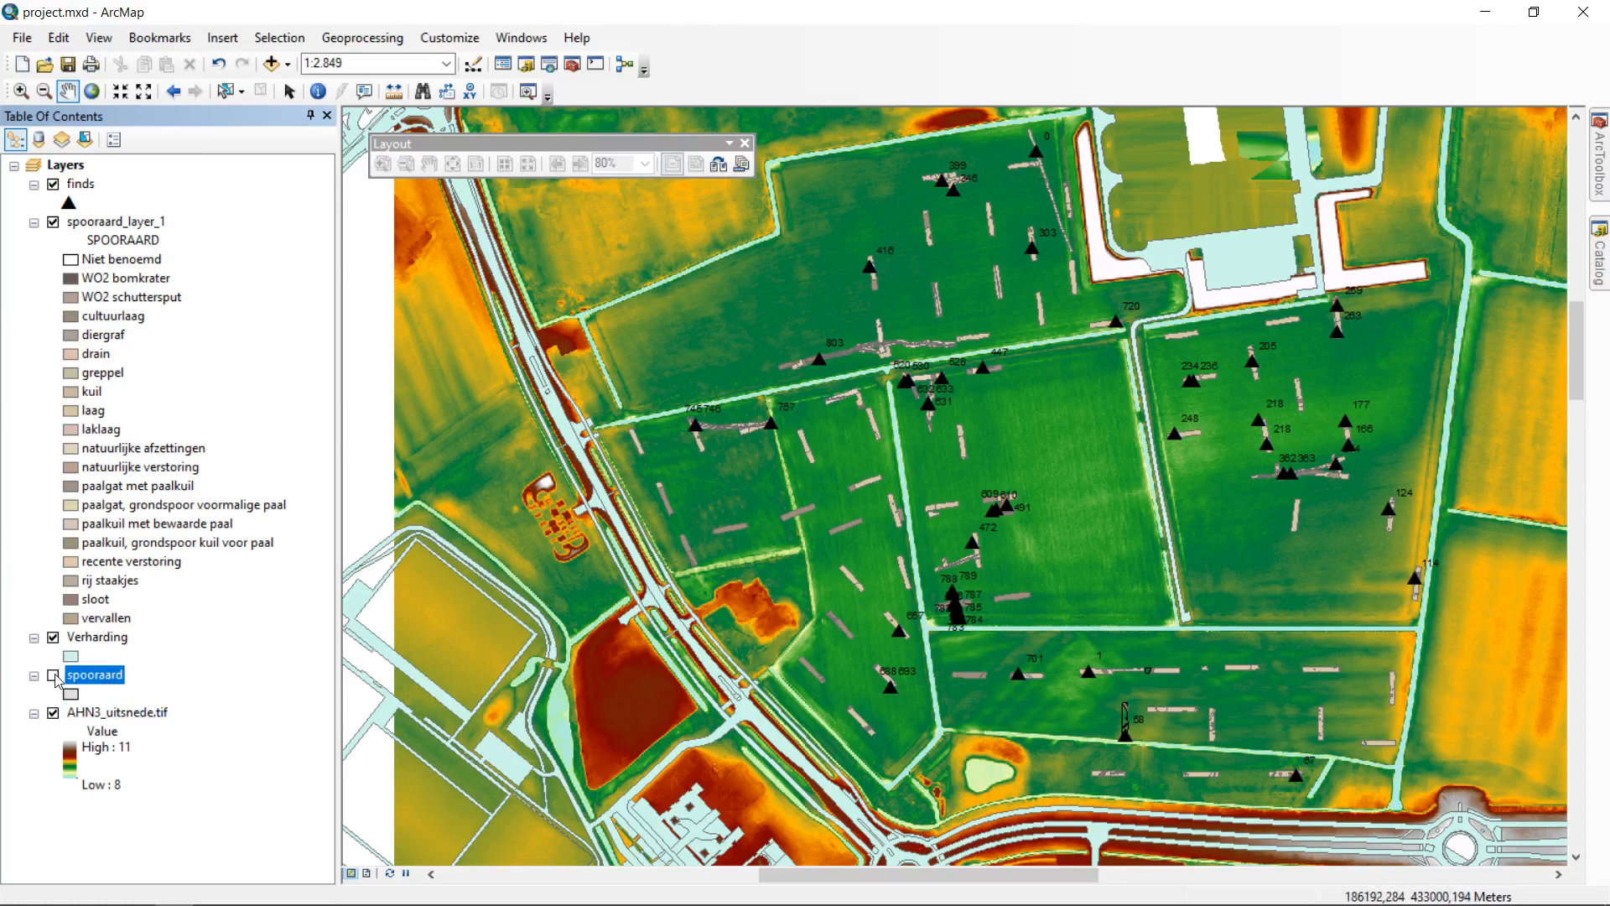
click(54, 677)
click(54, 676)
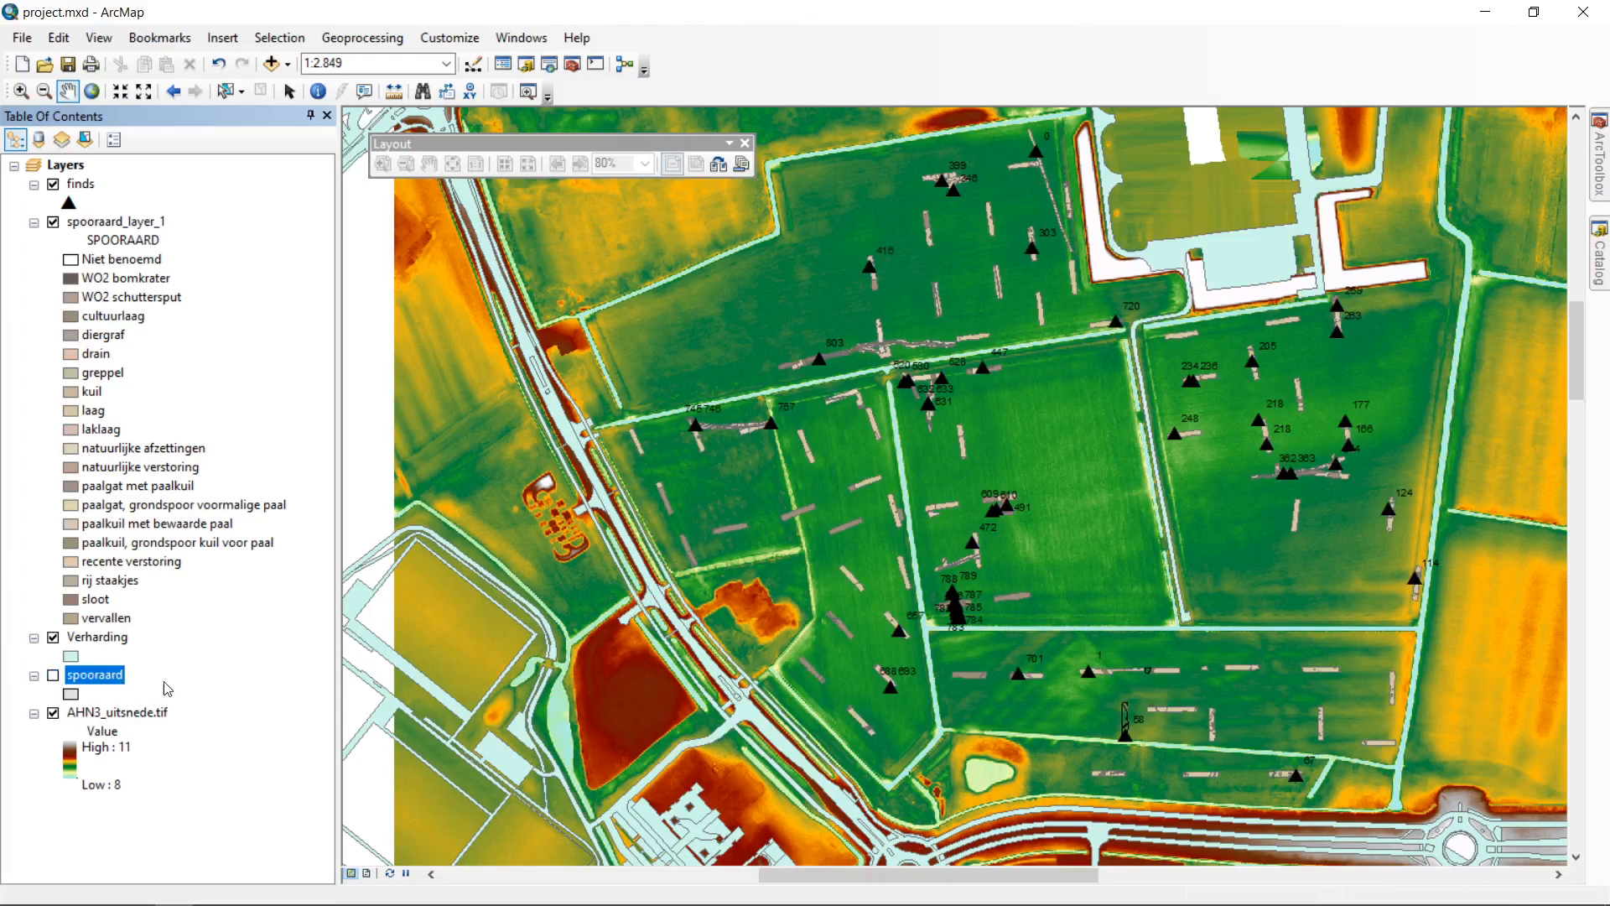
Step: Examine the Verharding roads across the whole map, together with the spooraard_layer_1 and finds layers
click(94, 639)
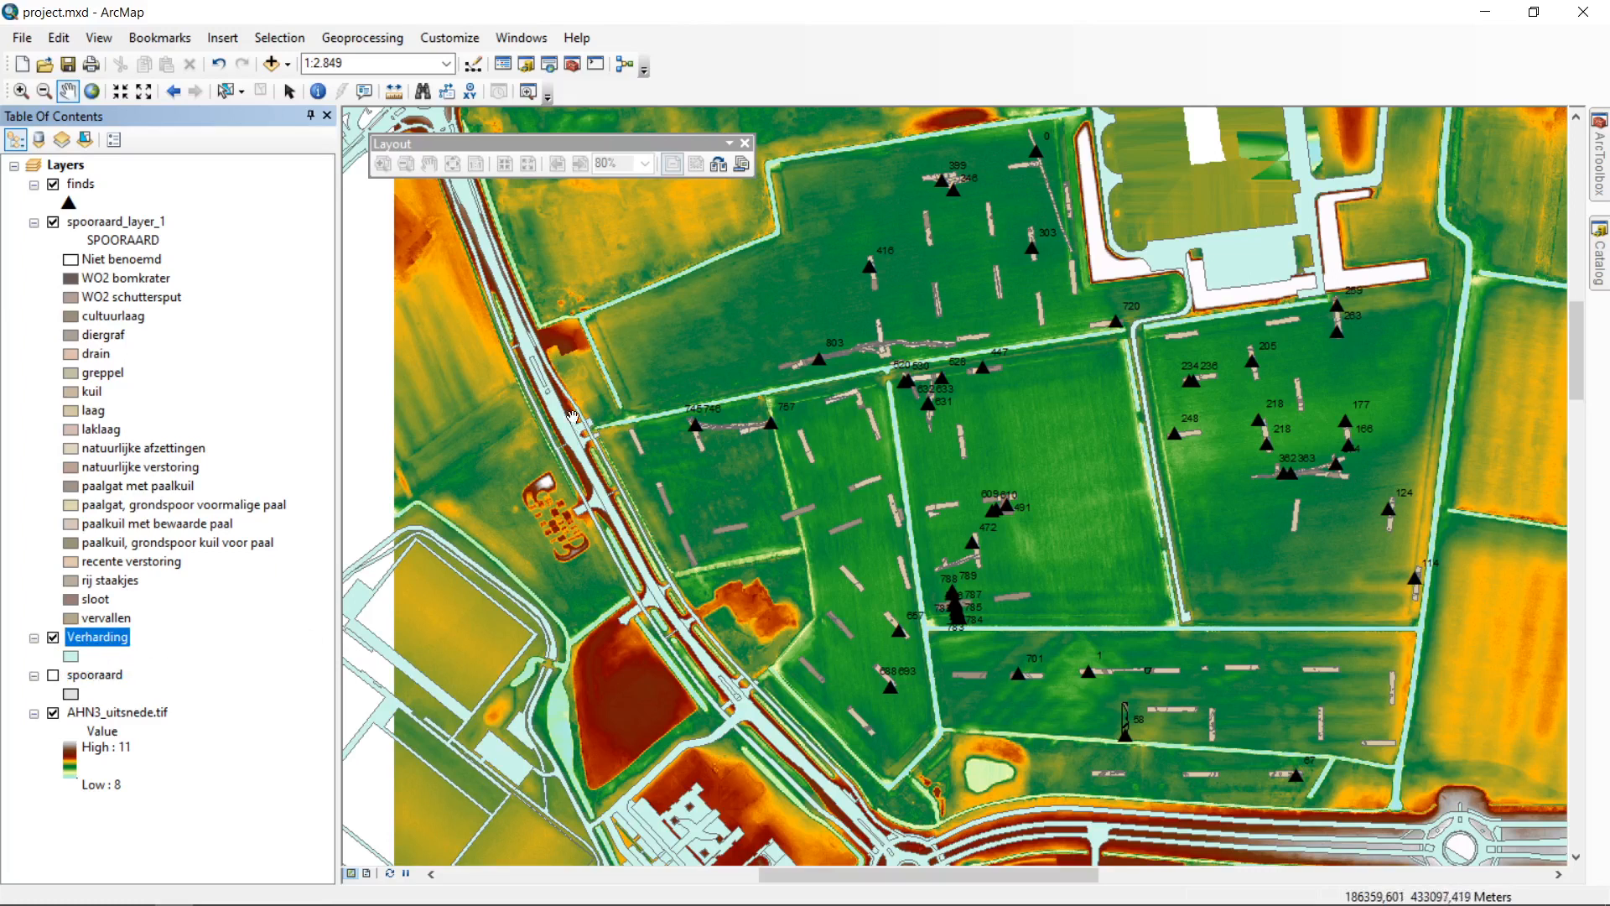
drag(467, 225, 548, 397)
drag(818, 554, 685, 414)
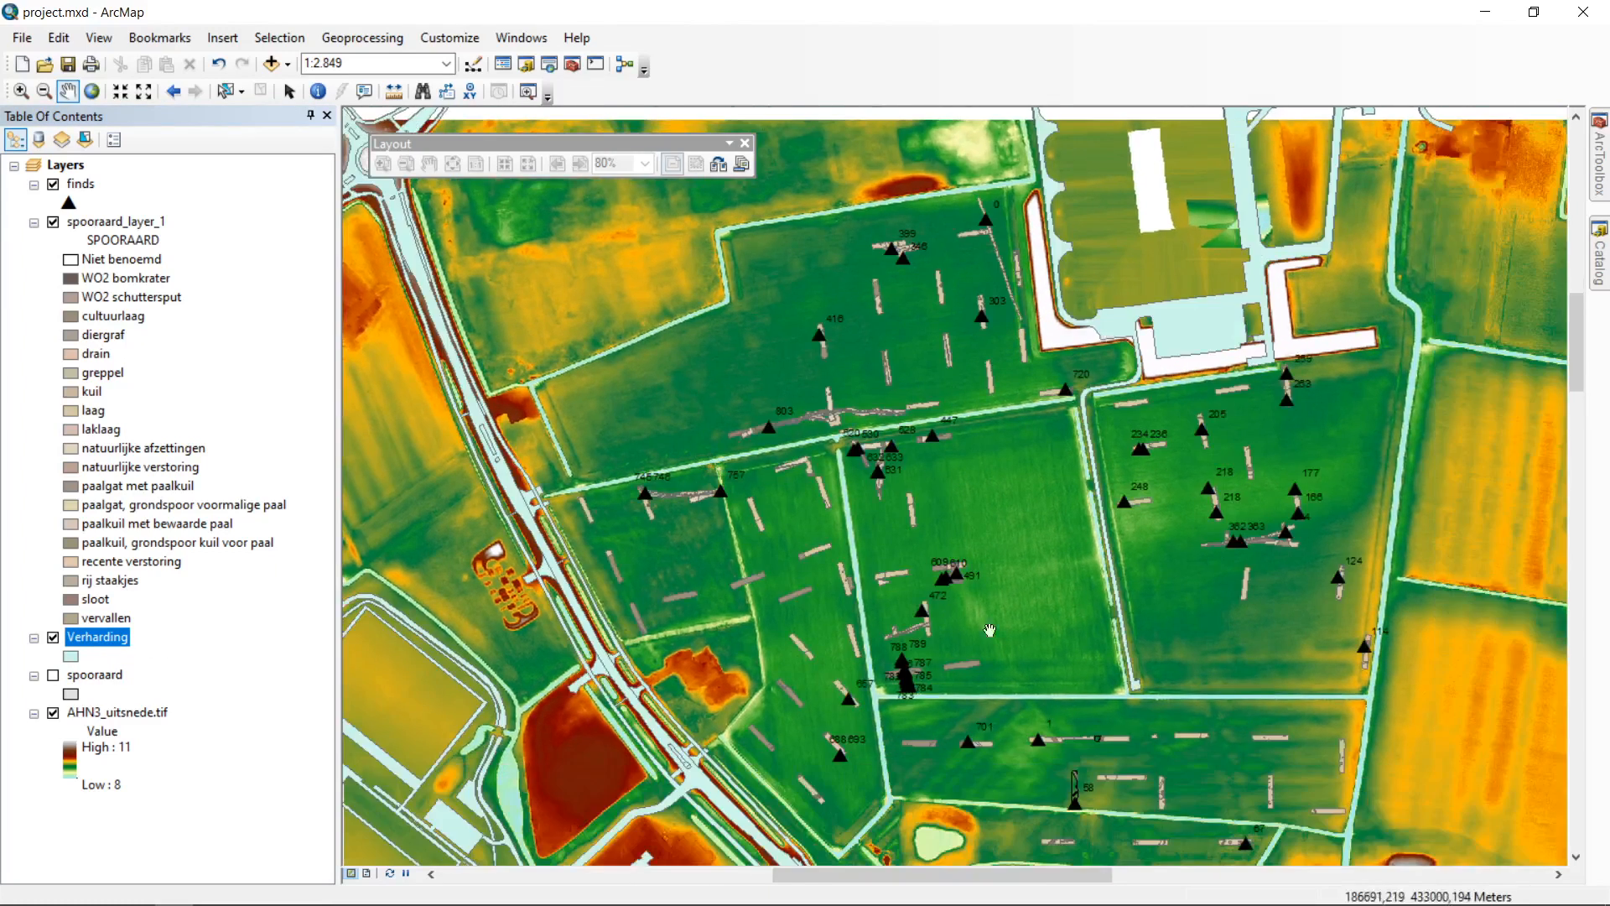
drag(805, 599, 752, 428)
drag(963, 685, 965, 609)
drag(1003, 456, 1018, 644)
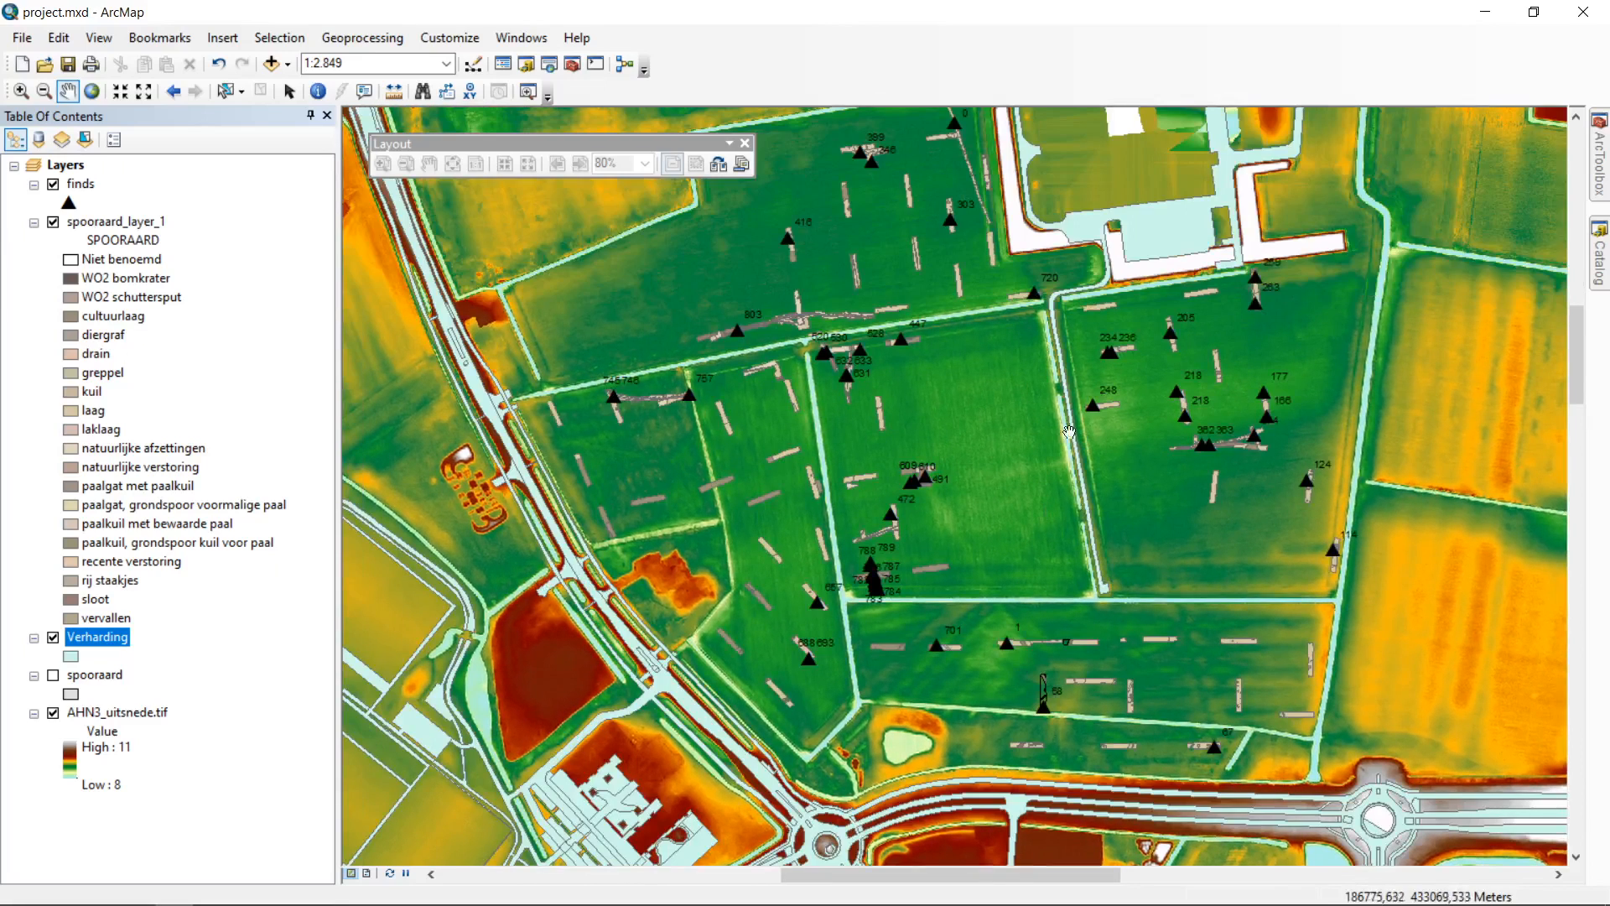
drag(1127, 367, 1105, 516)
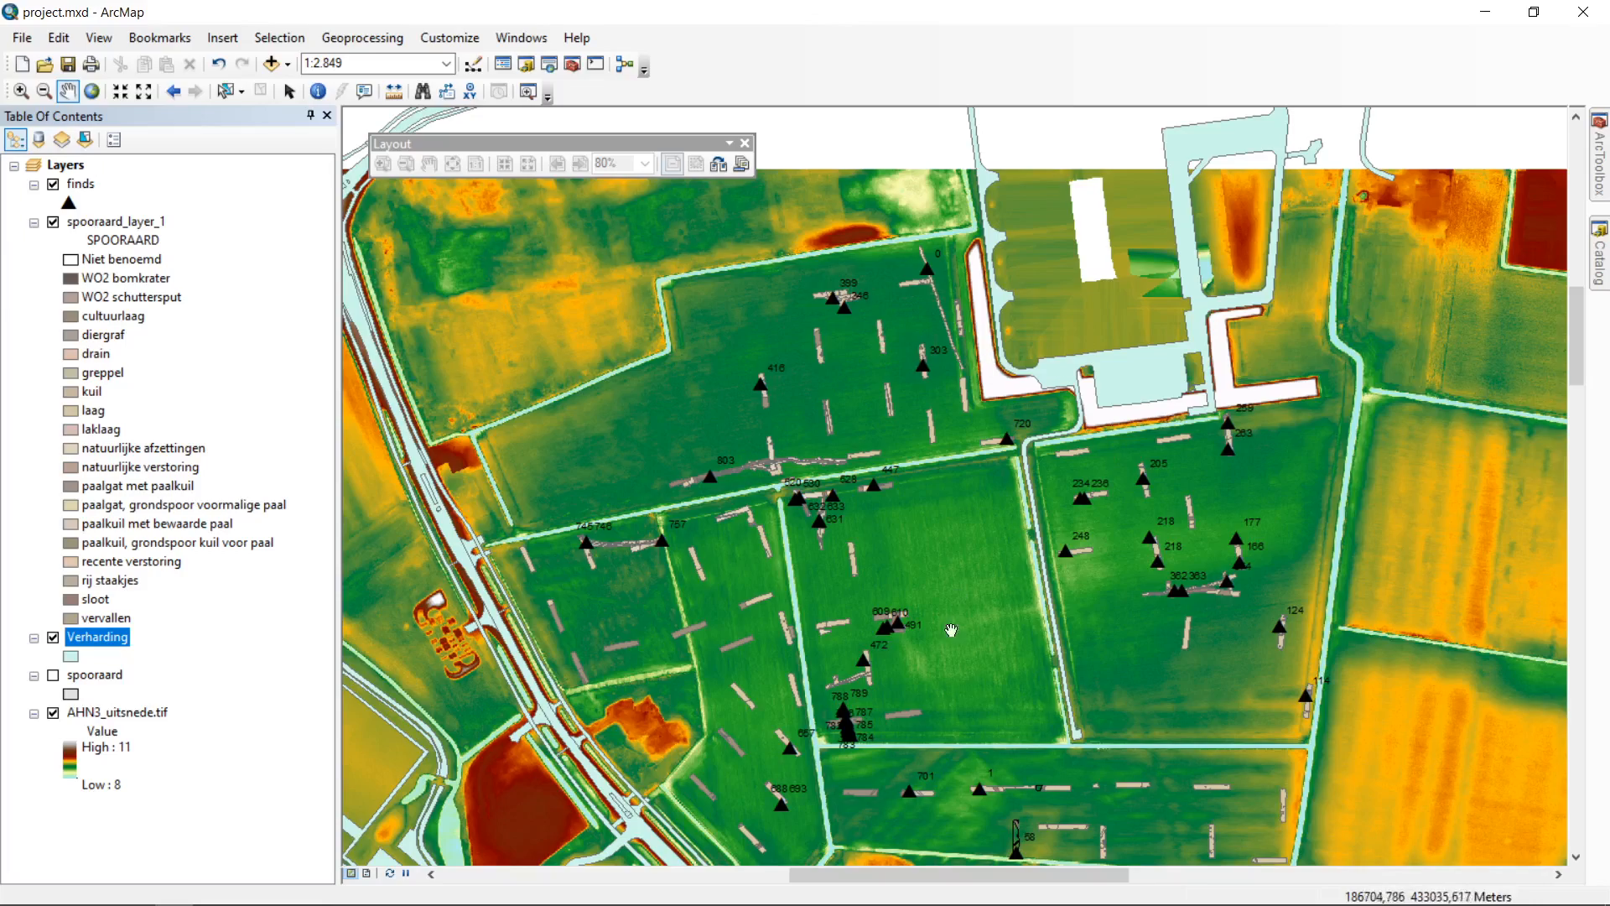
drag(945, 645, 872, 437)
drag(847, 635, 889, 550)
drag(1178, 420, 1171, 577)
drag(923, 419, 984, 413)
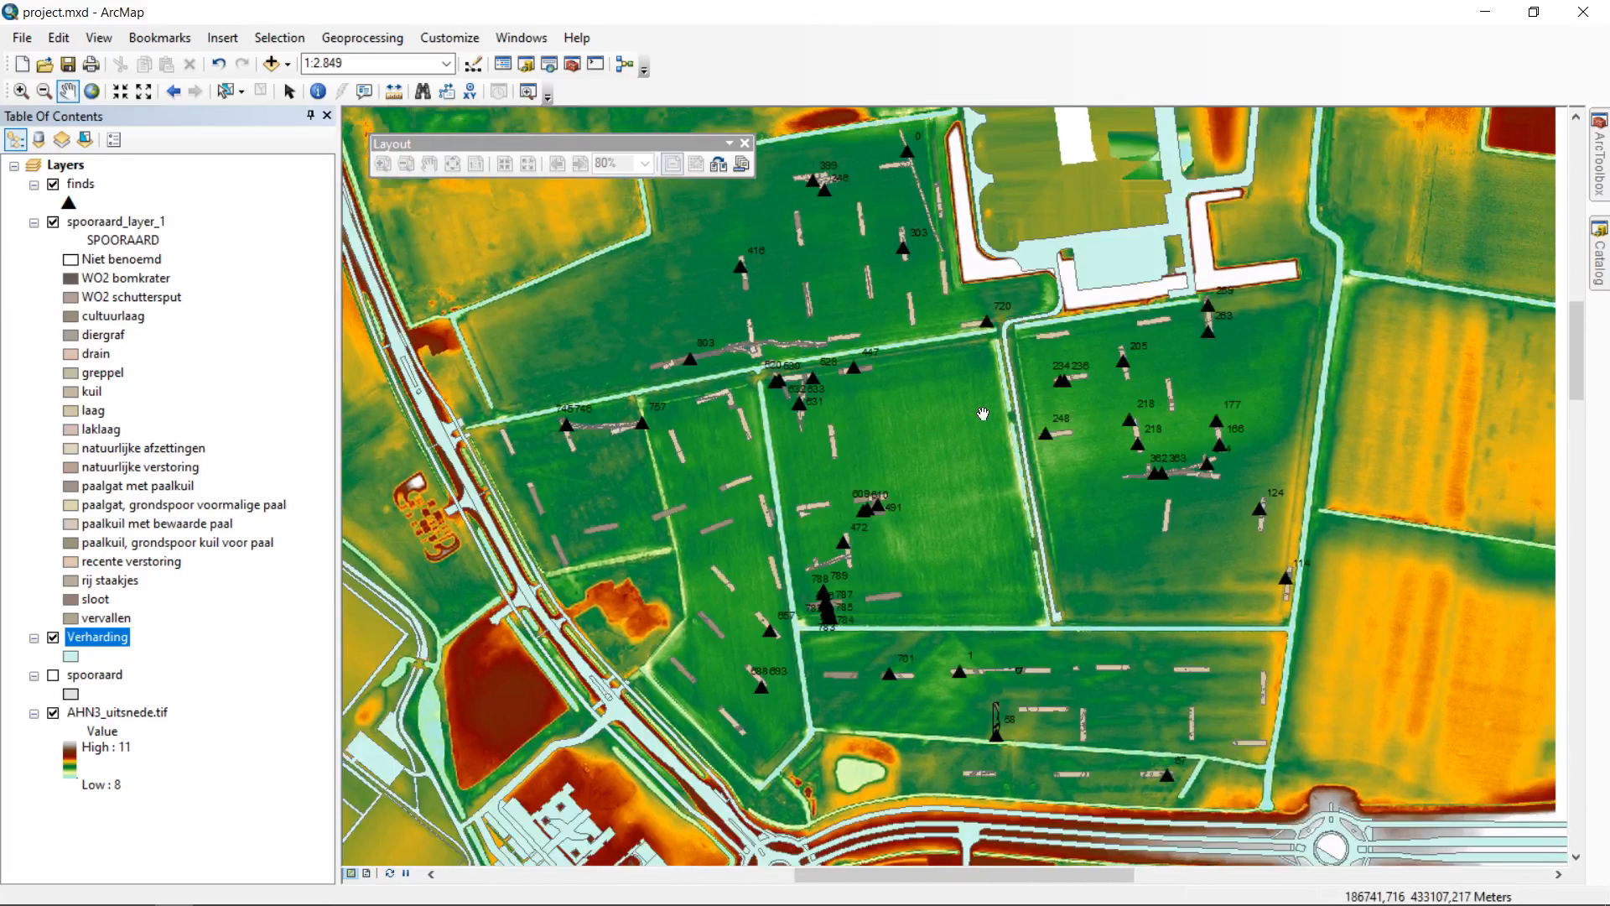
drag(755, 355, 830, 349)
drag(851, 424, 710, 414)
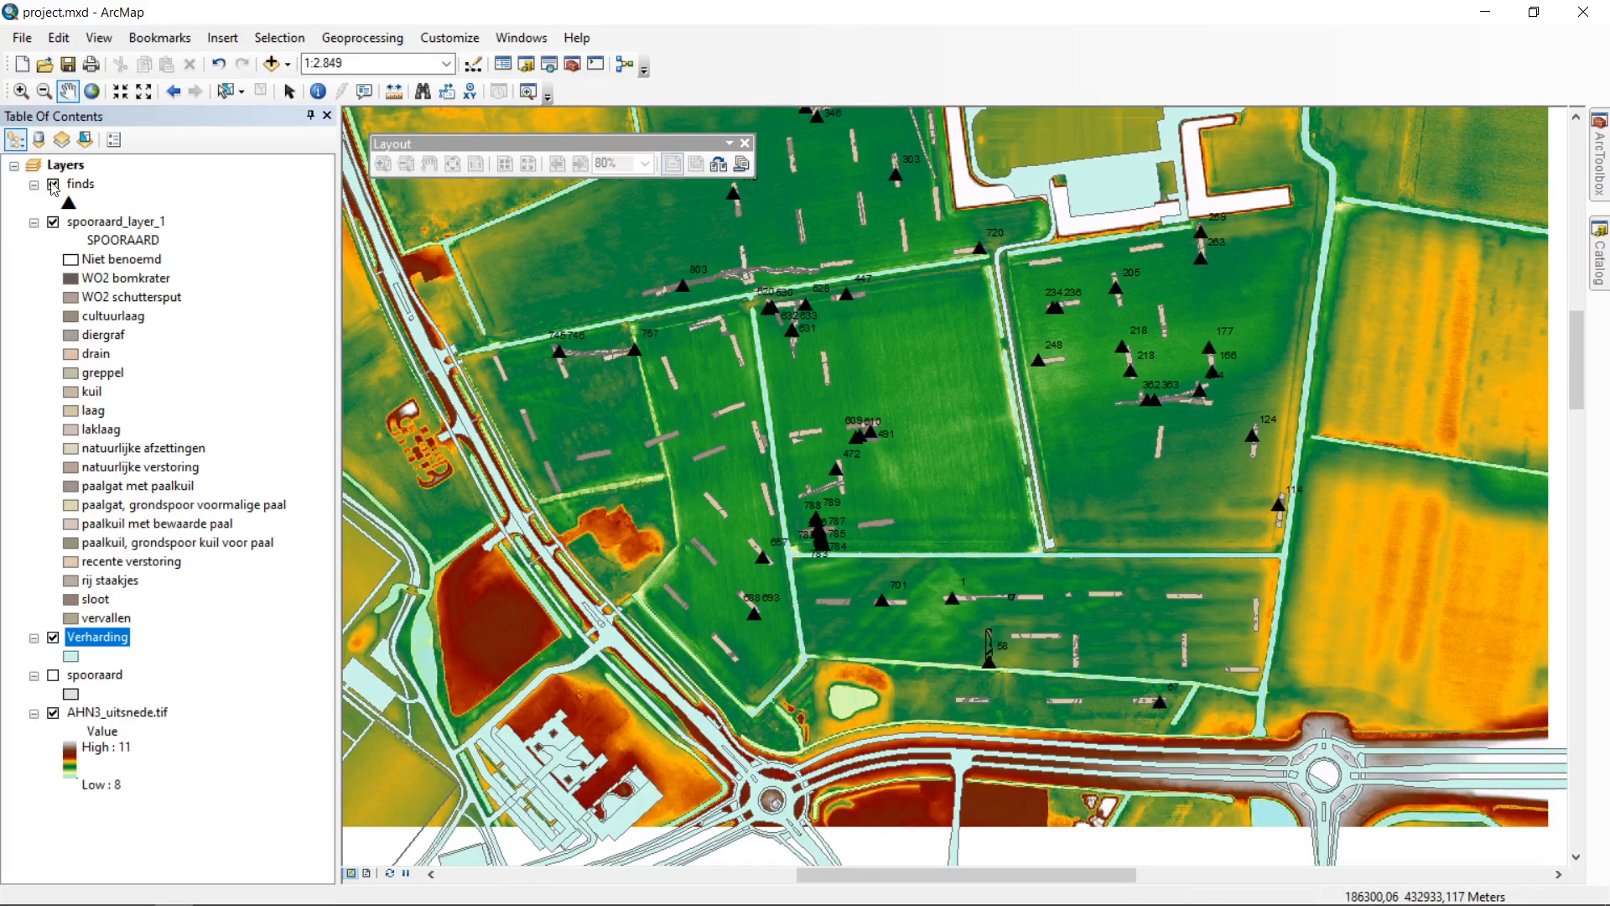
click(132, 222)
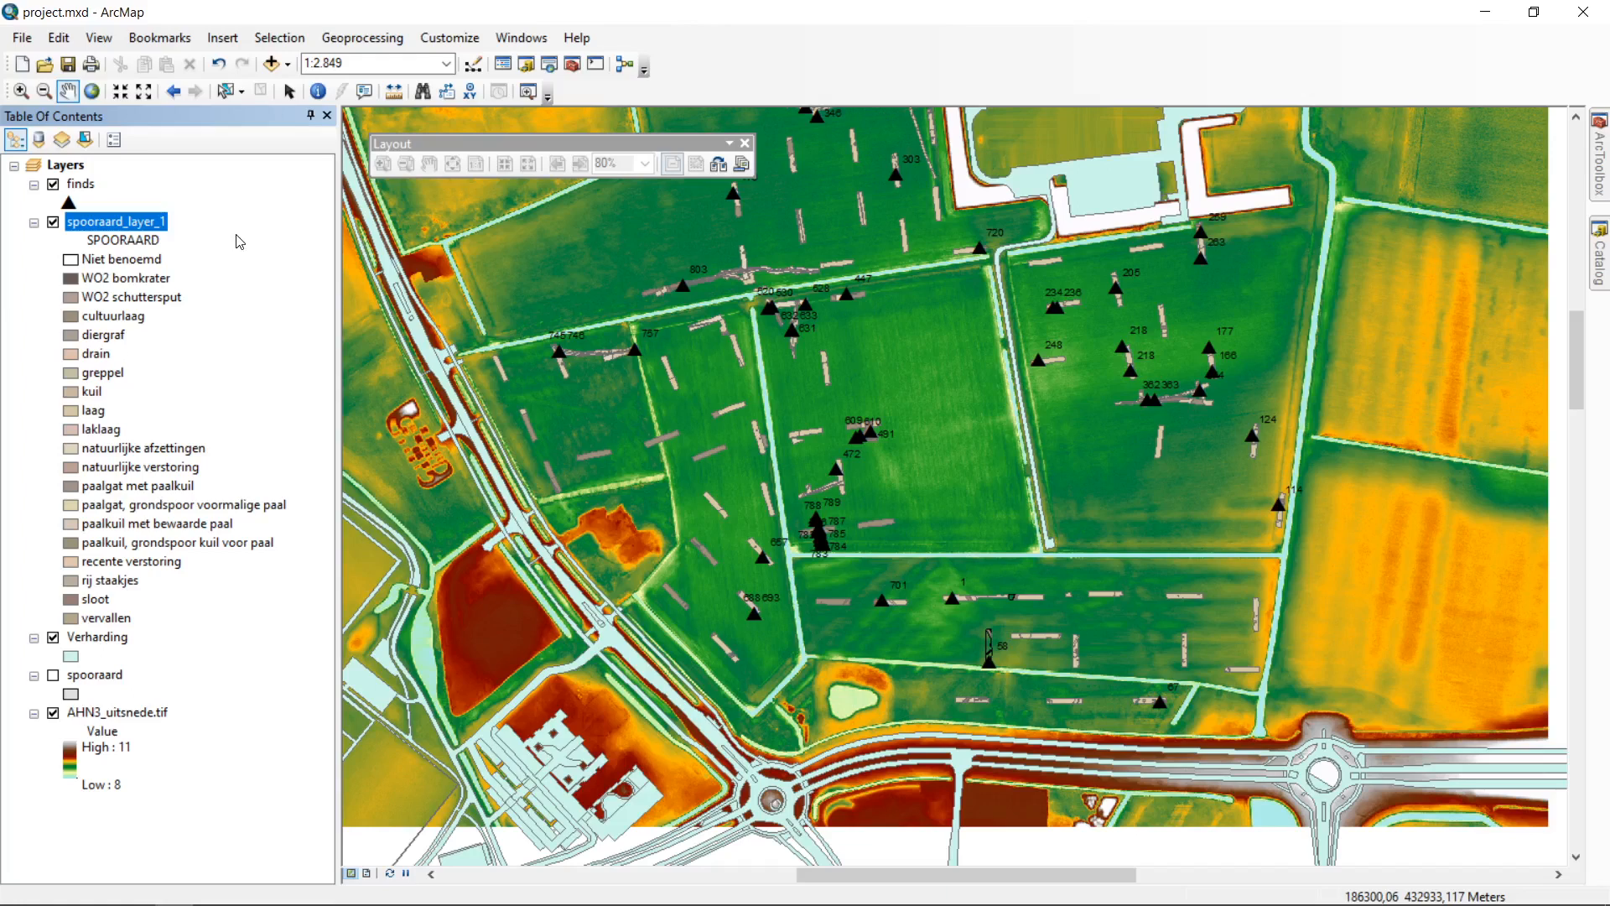
click(80, 187)
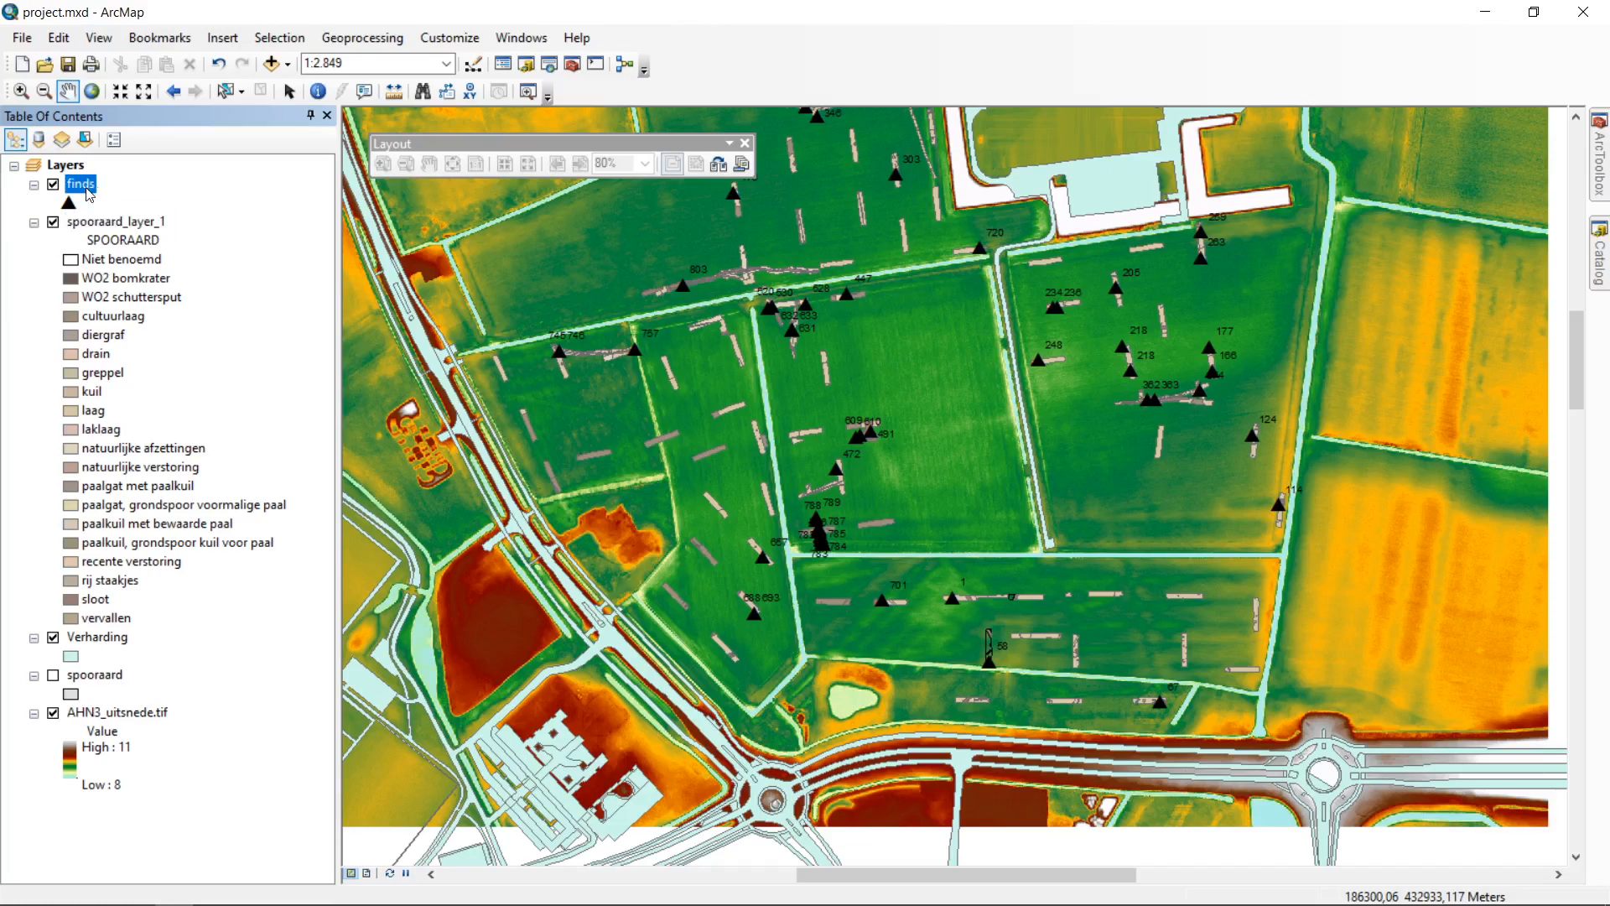
click(141, 222)
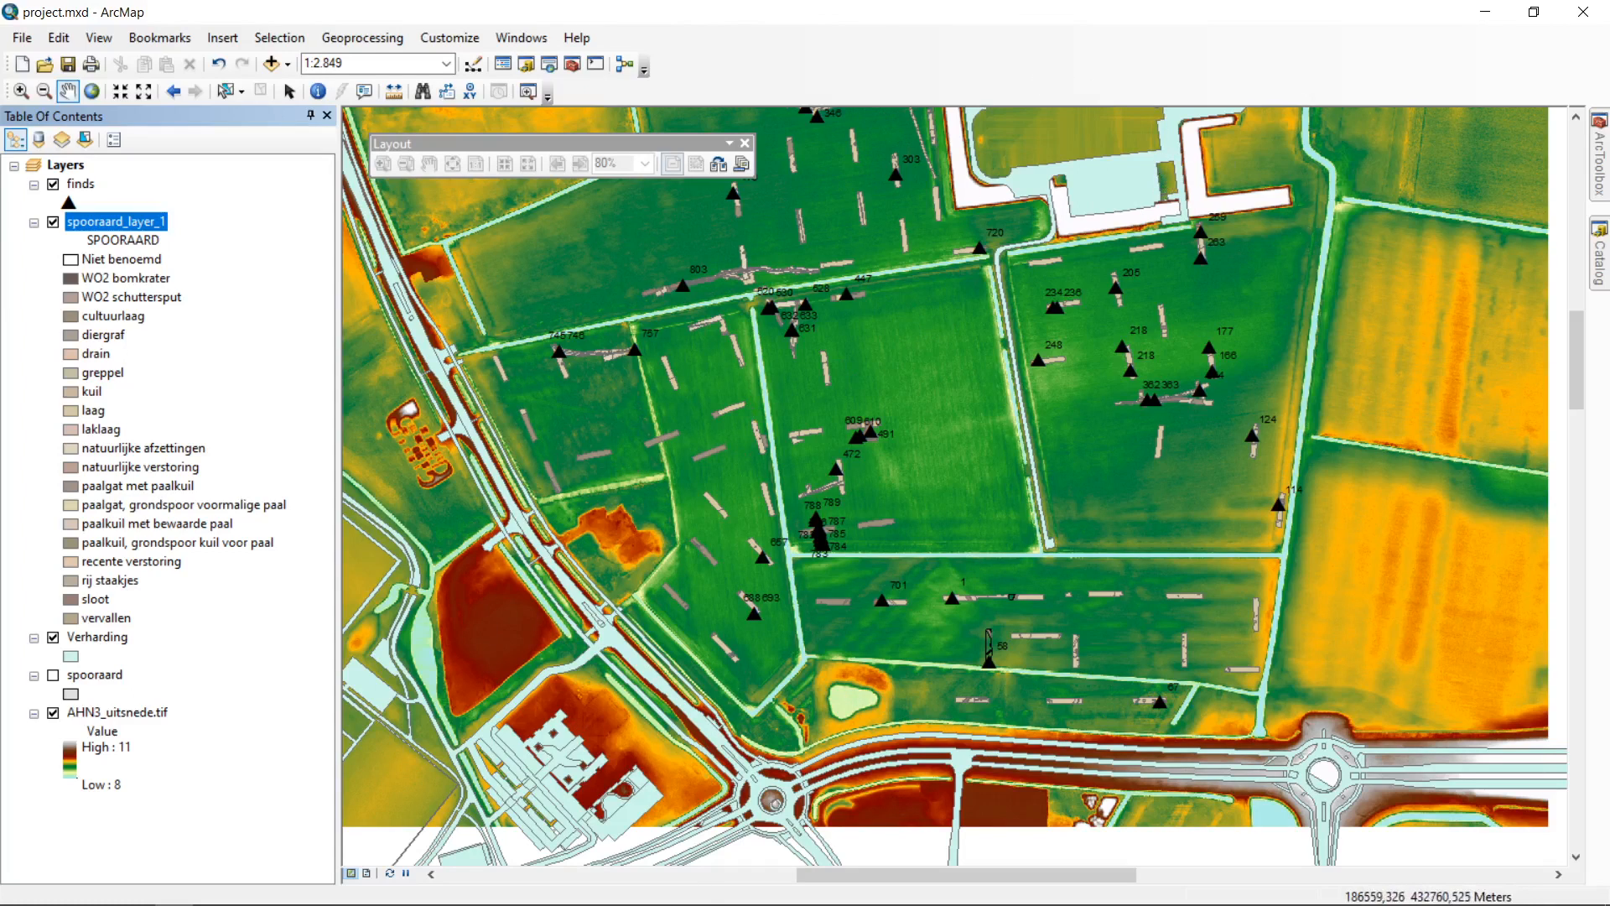
Step: Locate te_georefereren_met_Verharding.jpg in the catalog's training_data_edited_ArcGIS folder and expand its raster bands
mouse_move(209, 864)
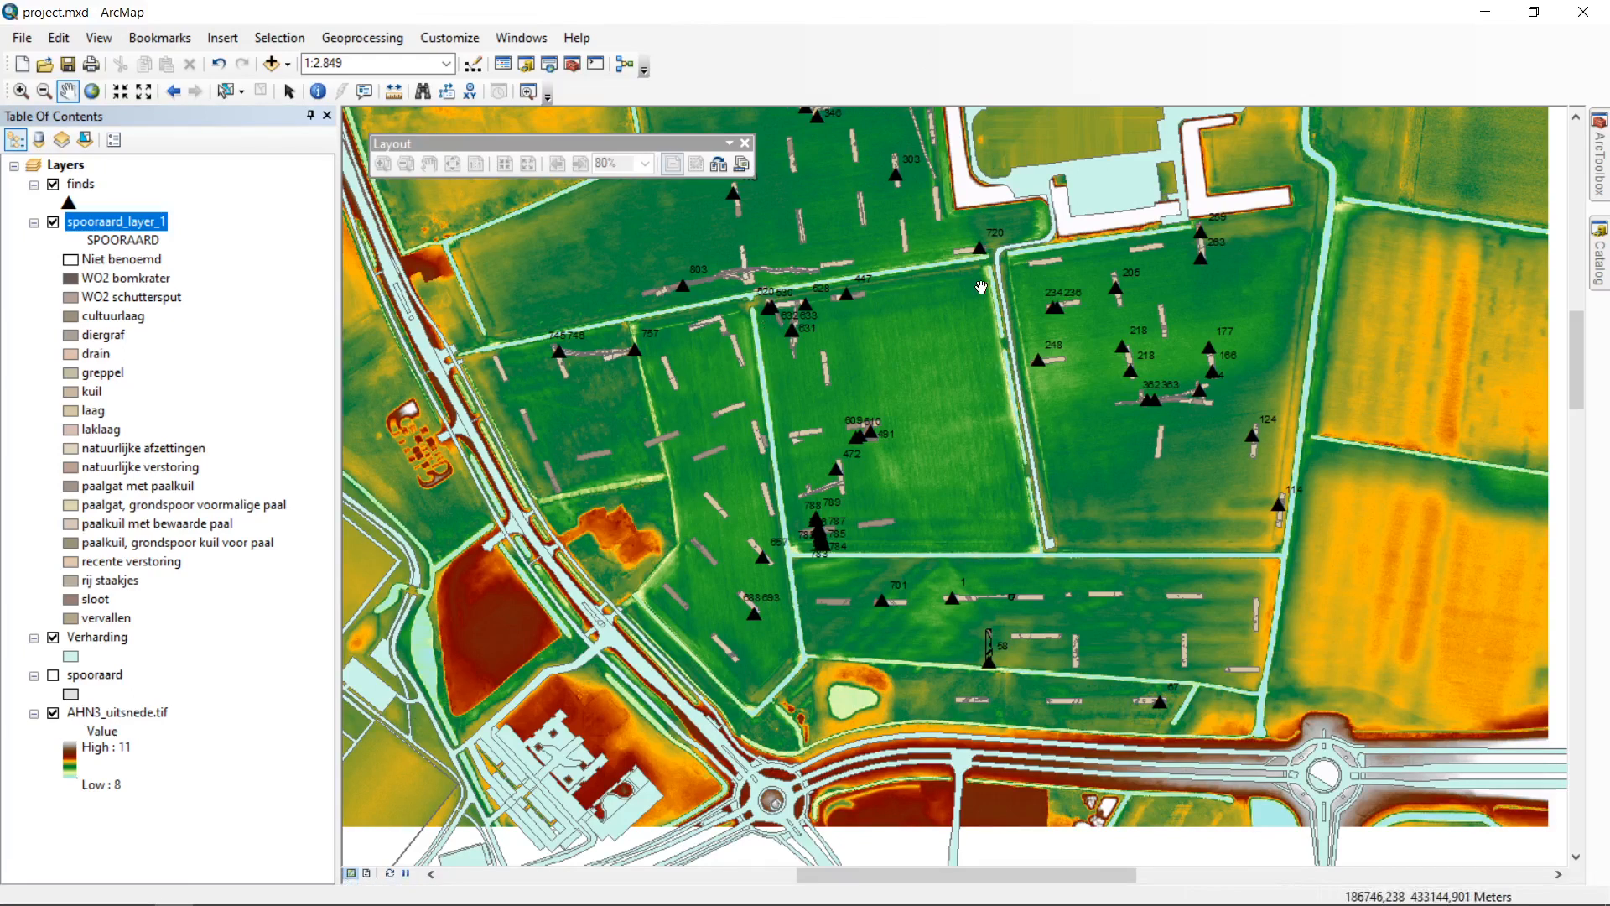
mouse_move(1604, 272)
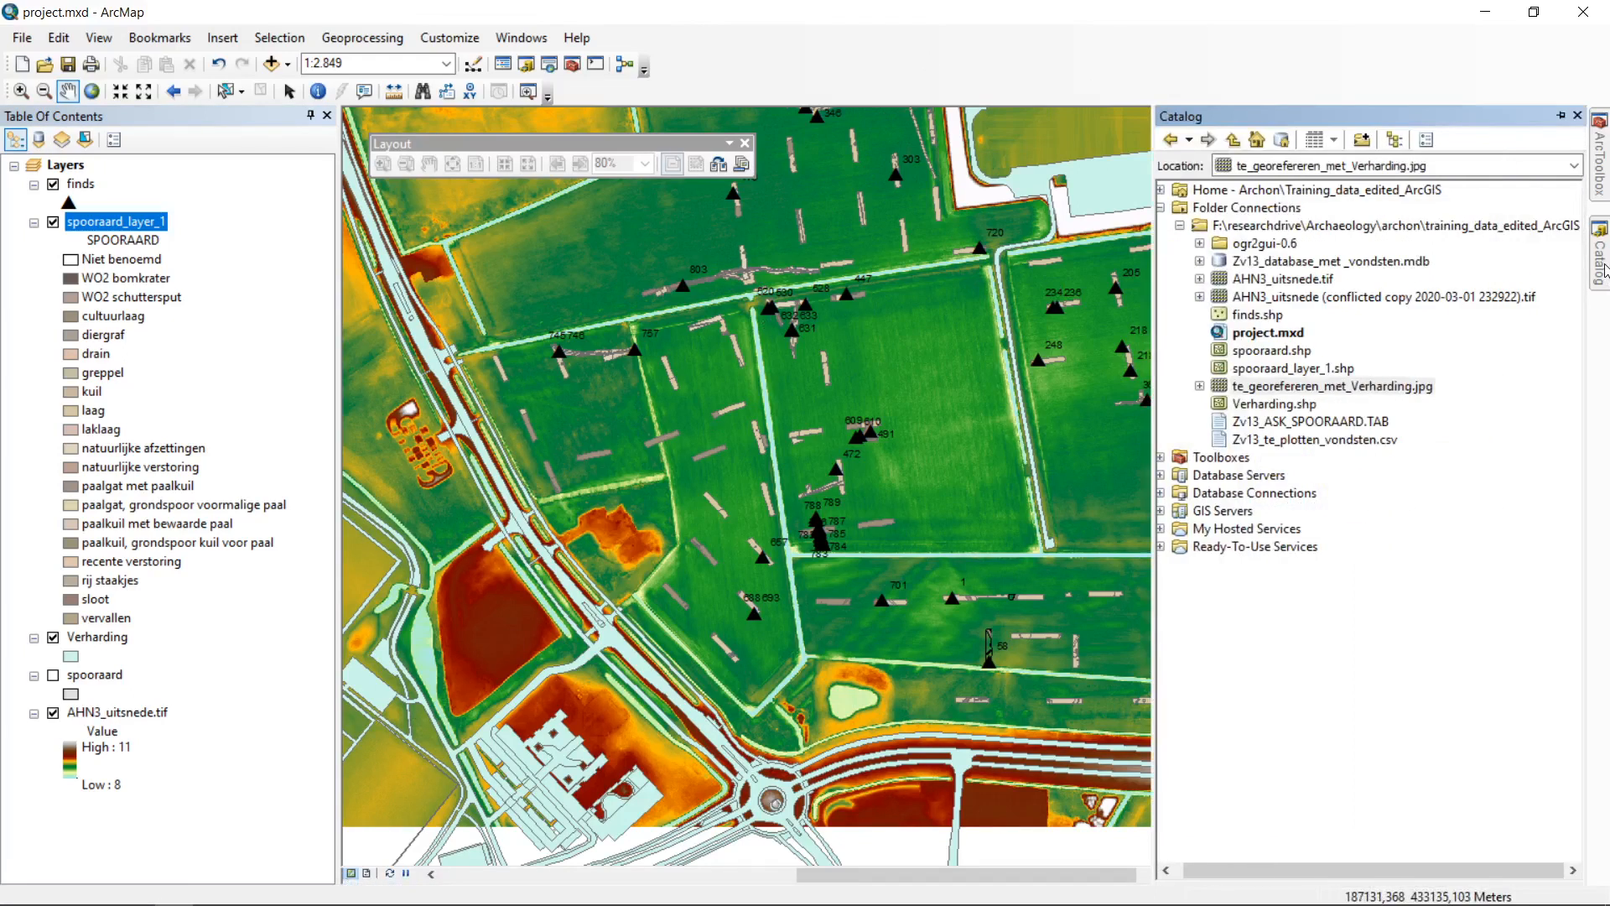
drag(1422, 871, 1386, 869)
click(1337, 226)
click(1334, 388)
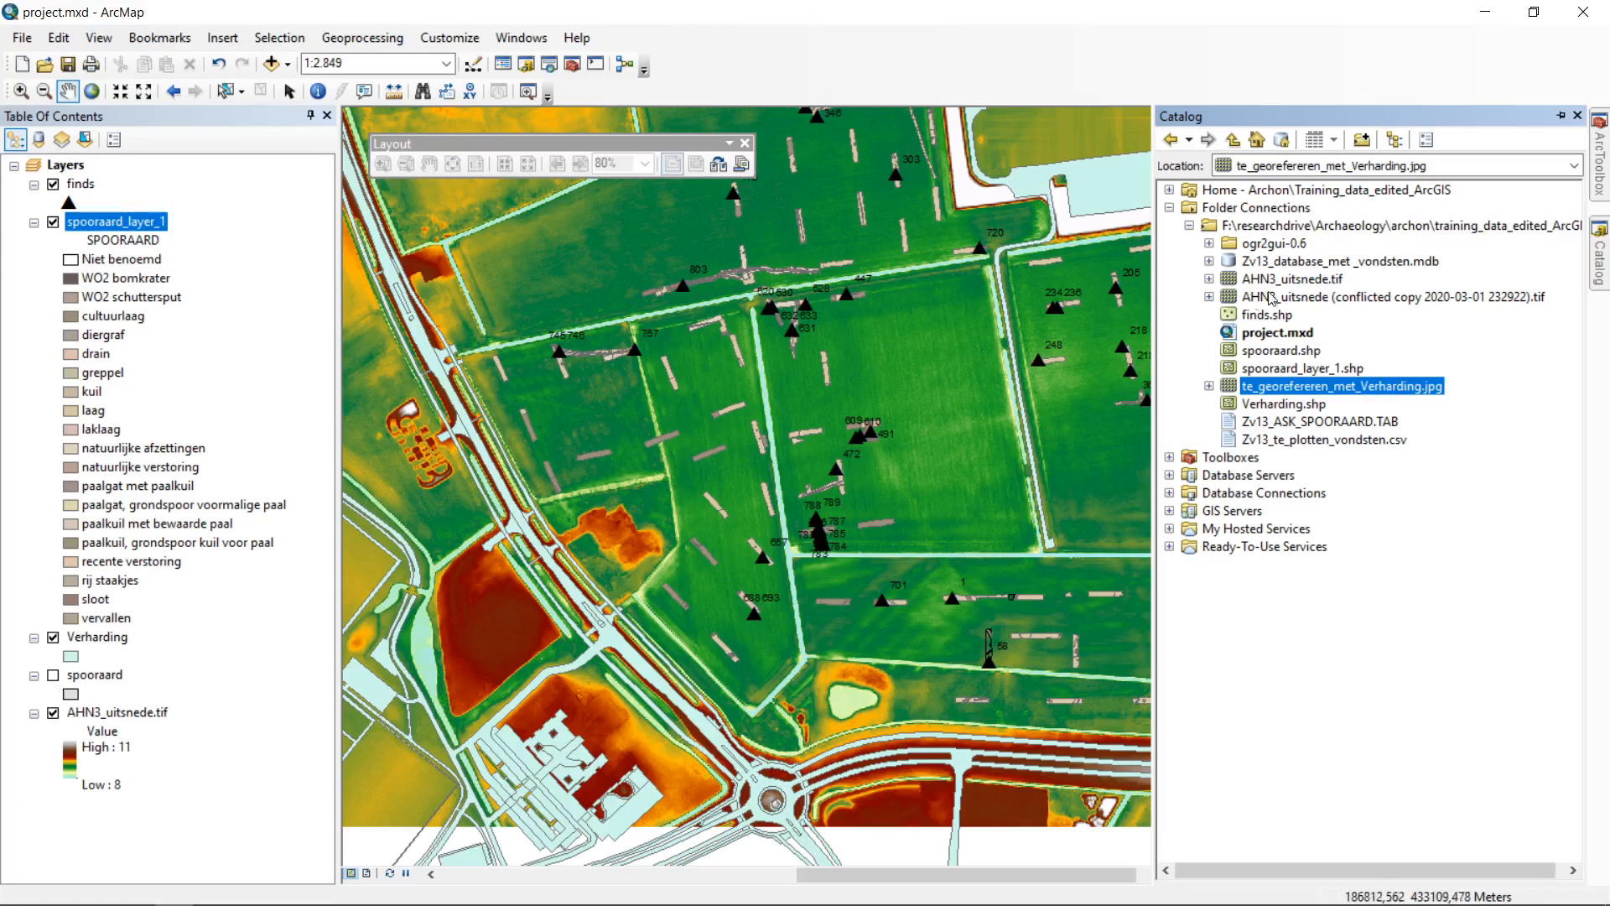
double_click(1405, 388)
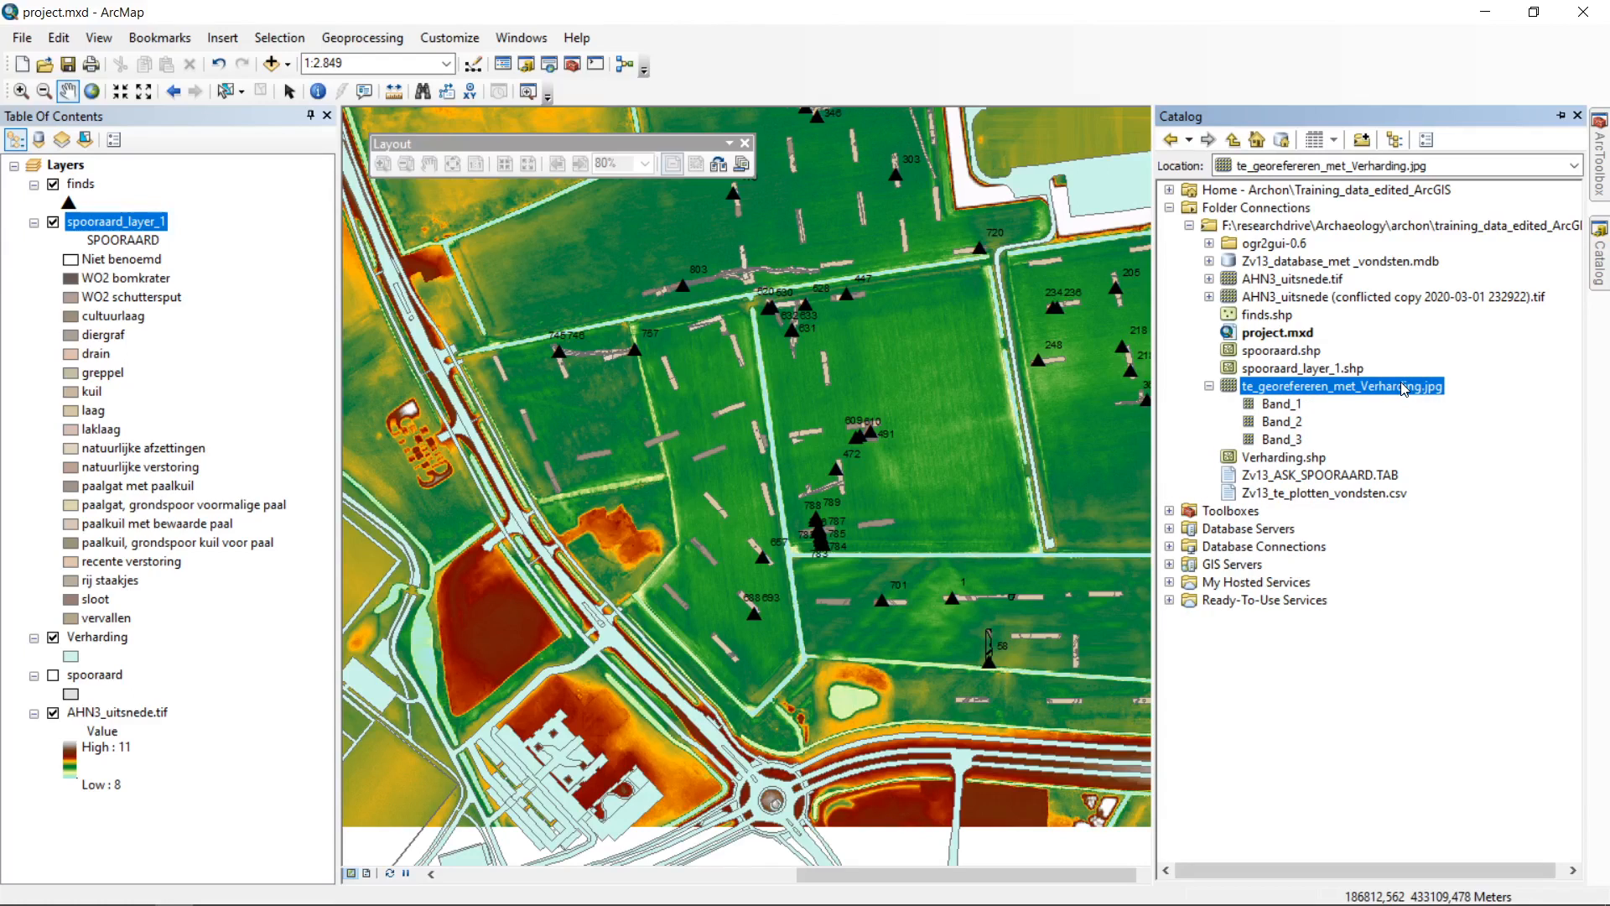
right_click(1297, 386)
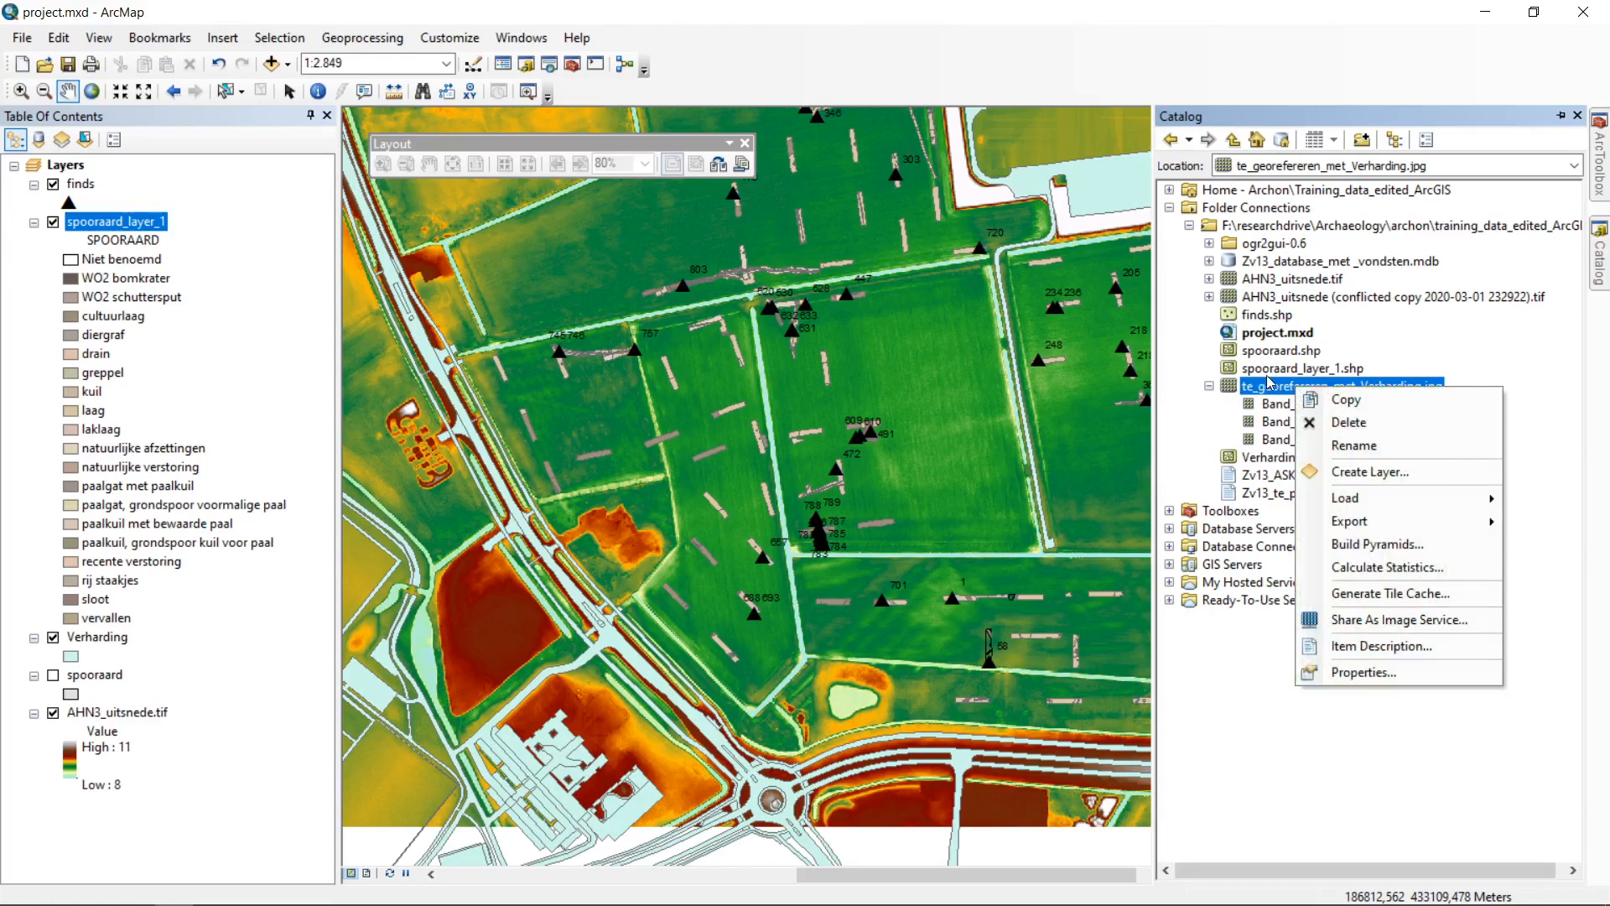
click(1268, 380)
click(1493, 379)
Step: Switch to File Explorer, open the training_data_edited_ArcGIS folder, and view the image te_georefereren_met_Verharding.jpg
click(137, 901)
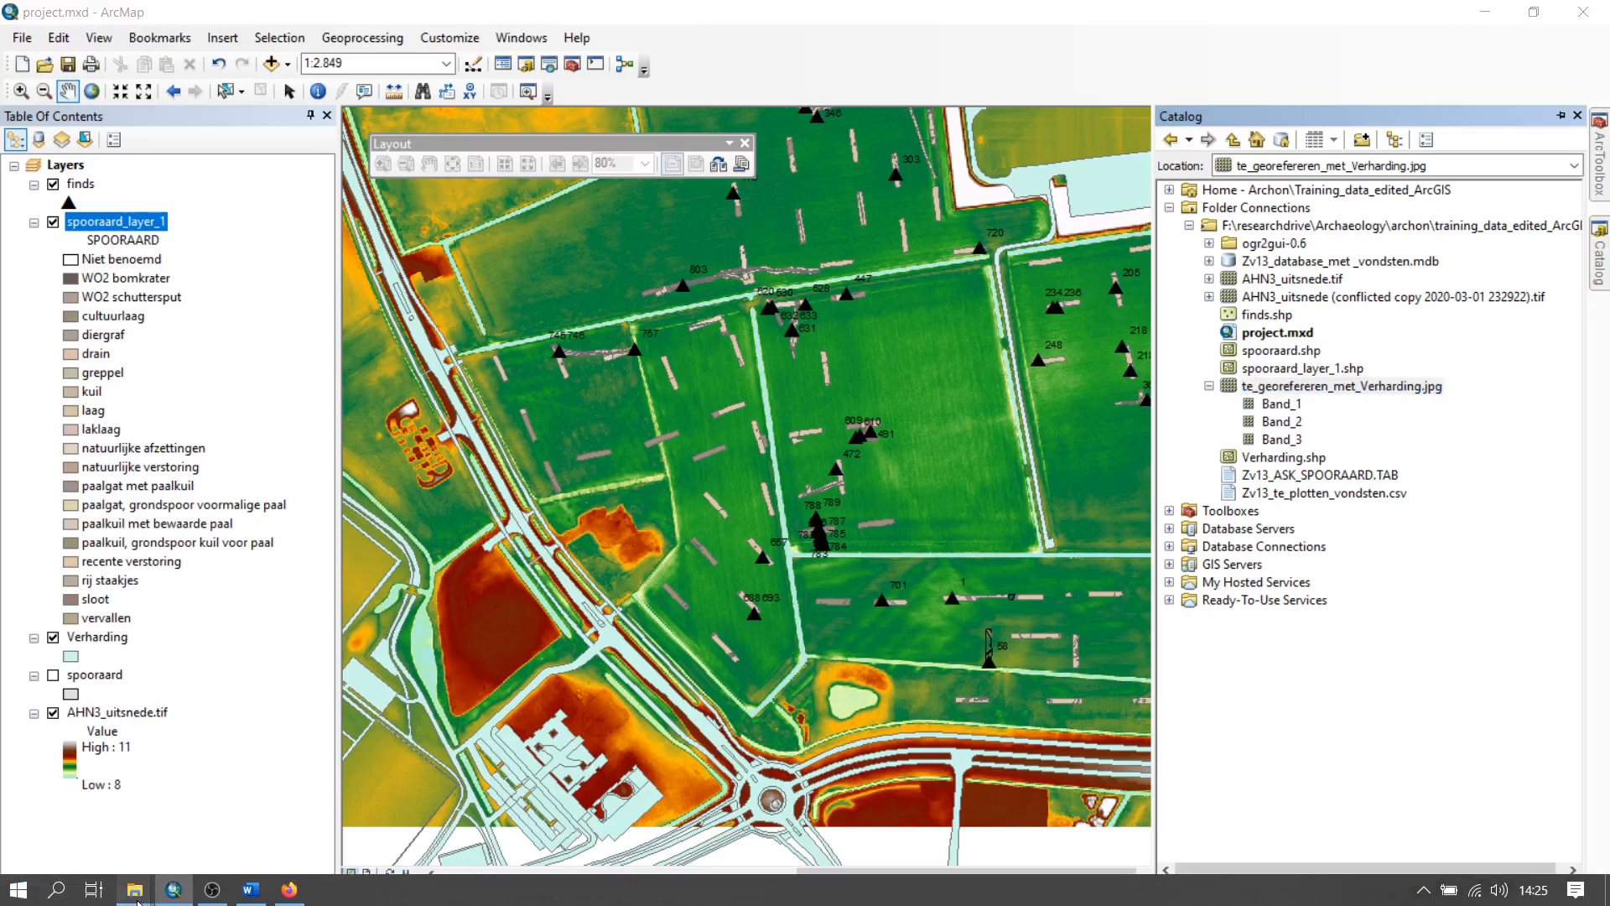
click(357, 793)
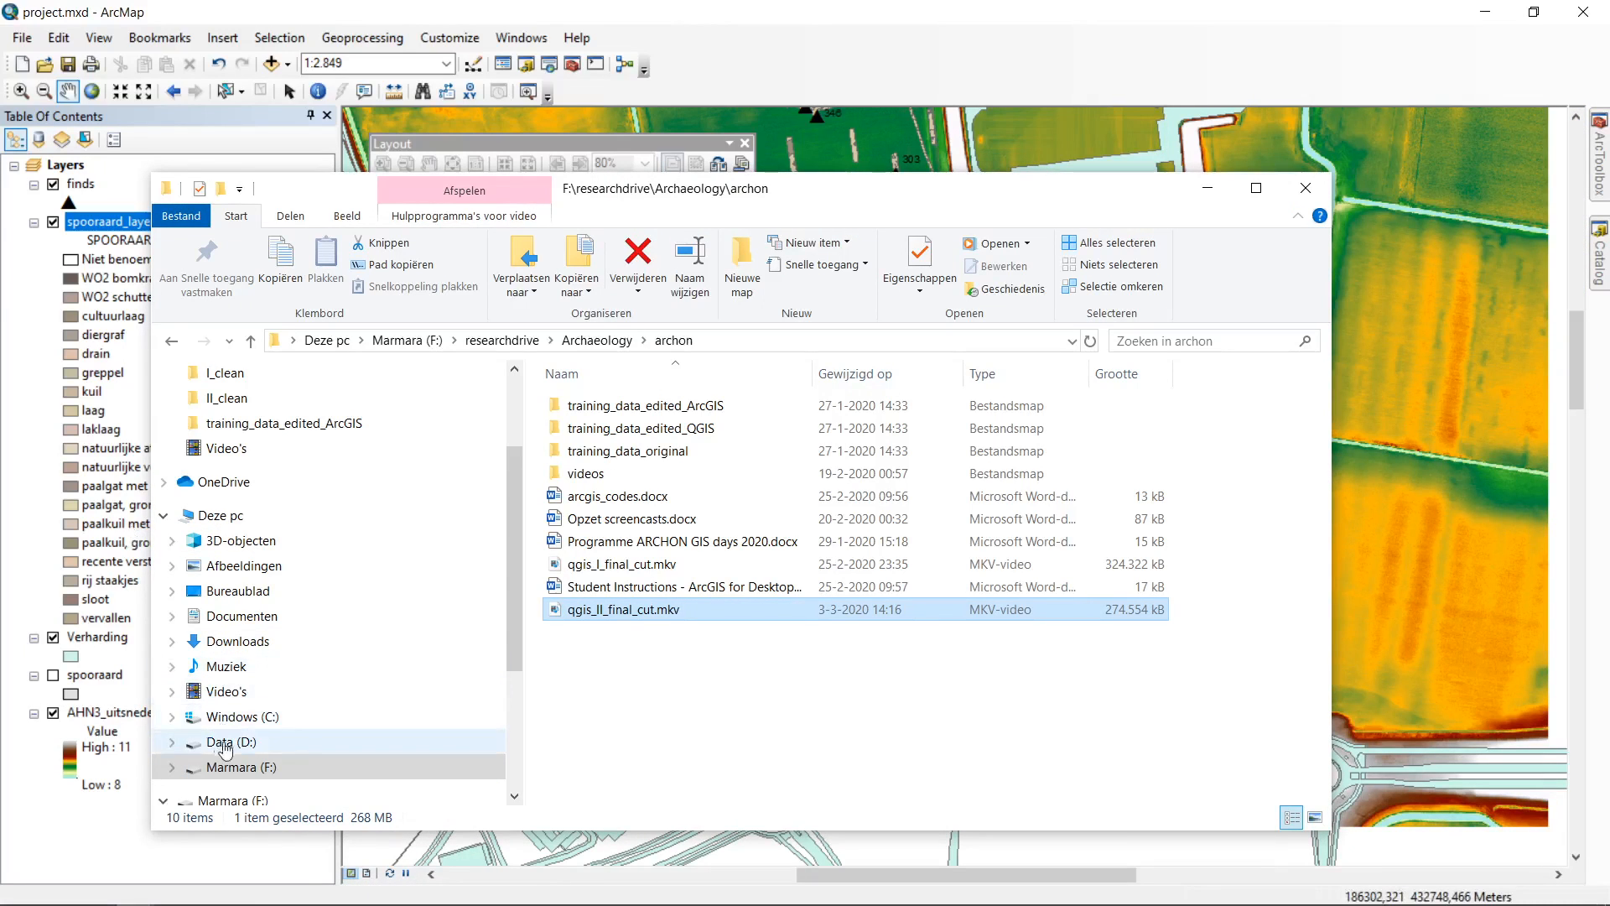
double_click(644, 405)
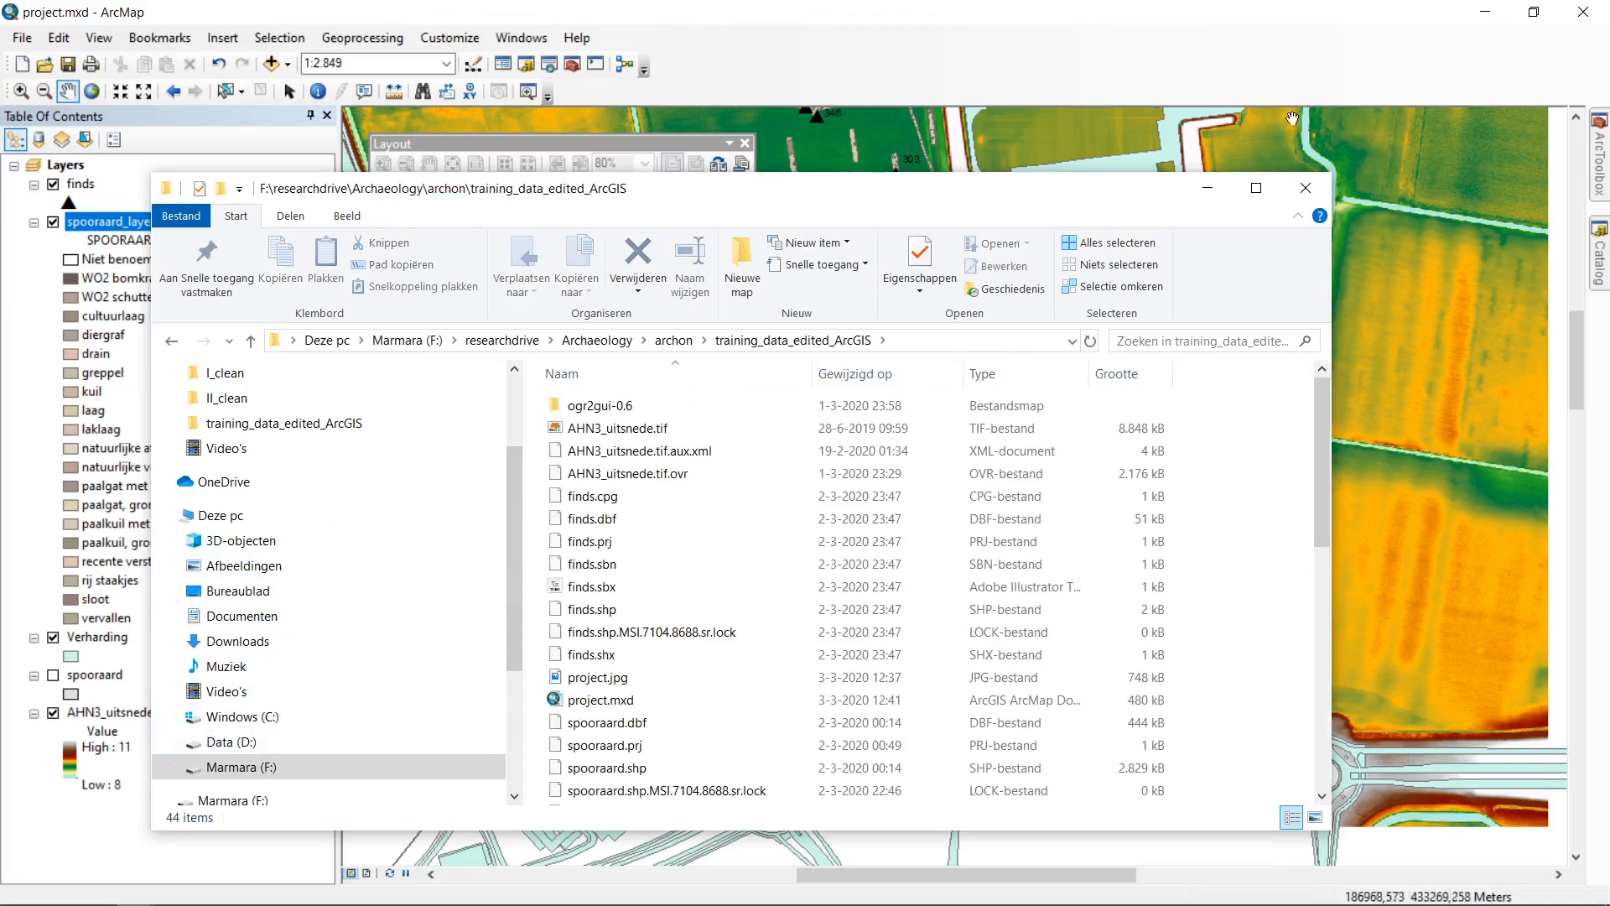
click(1257, 187)
scroll(1191, 467, down, 4)
scroll(1201, 464, down, 1)
double_click(554, 558)
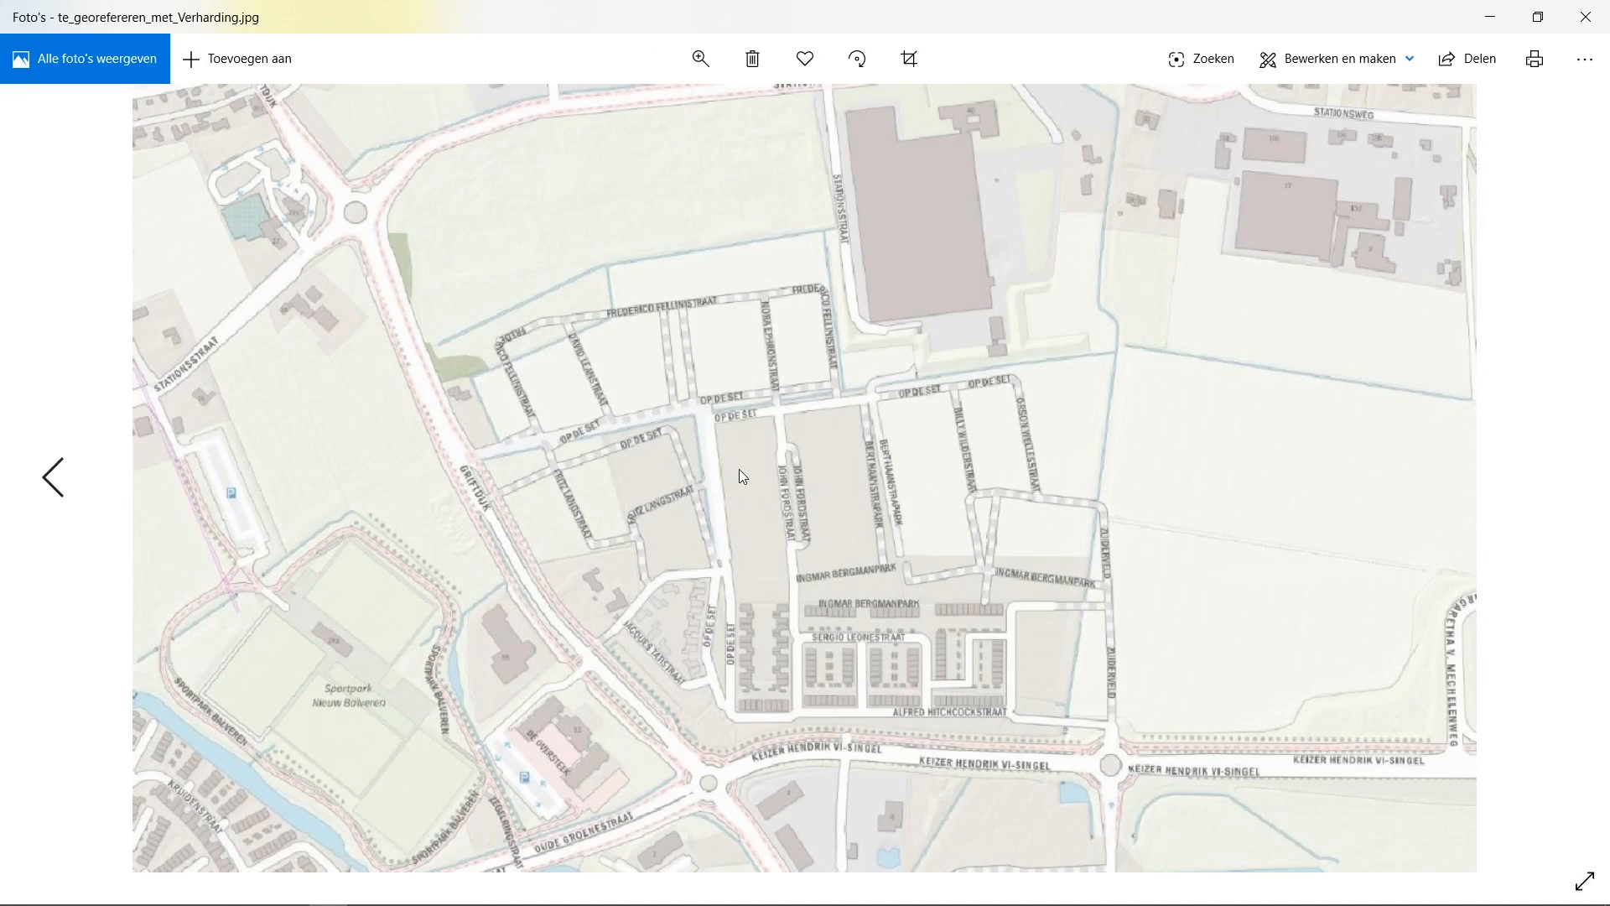
drag(1300, 12, 838, 37)
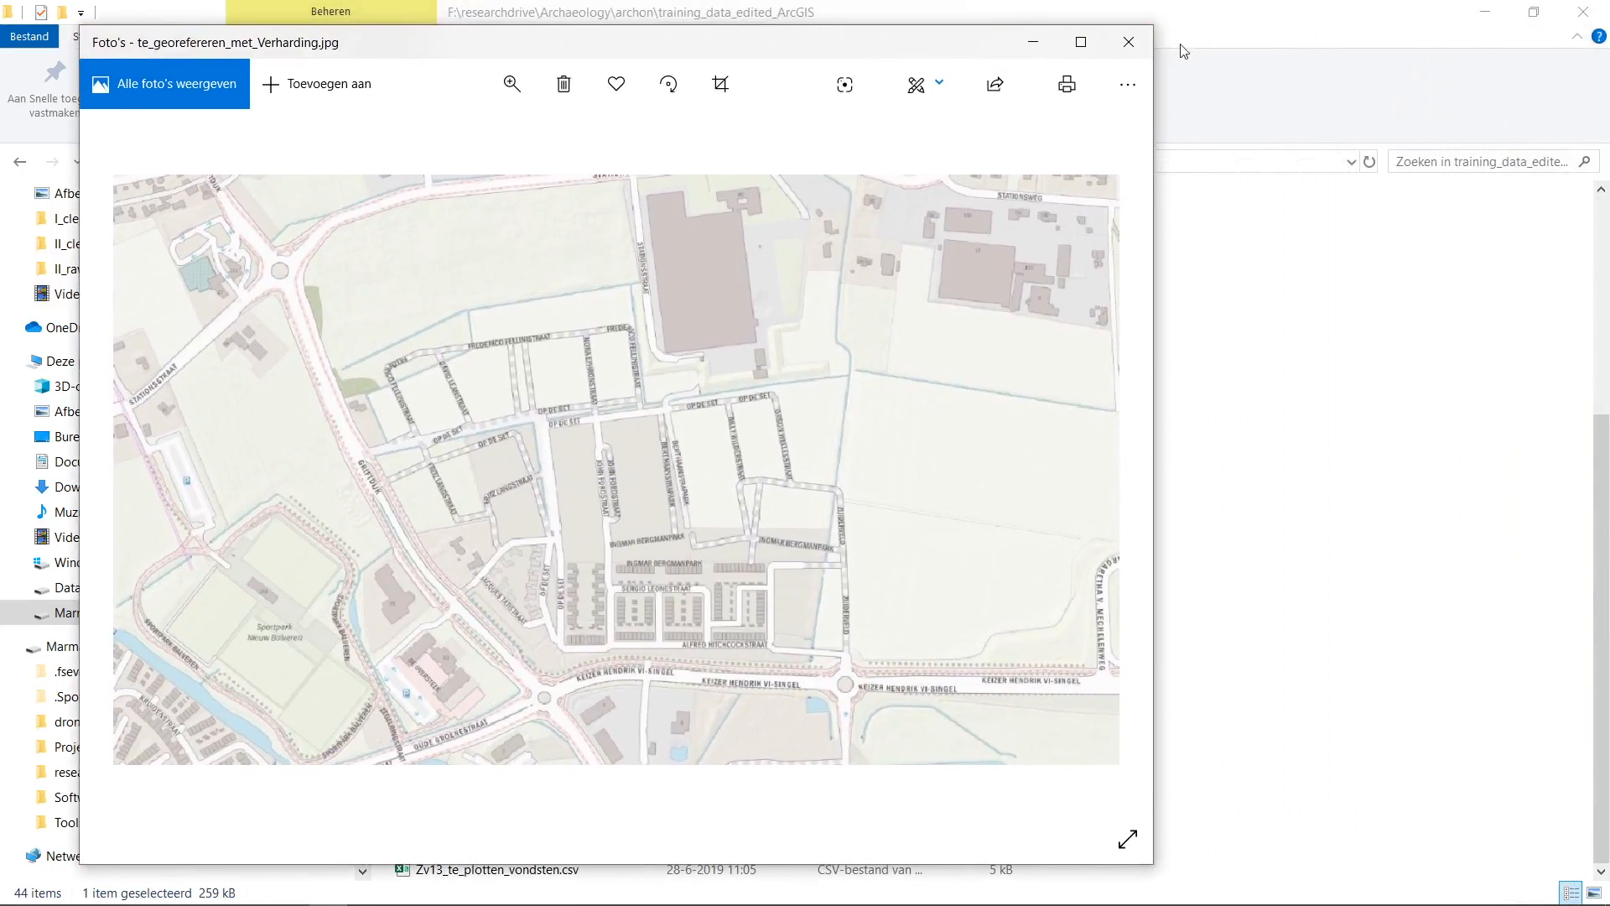
click(1129, 44)
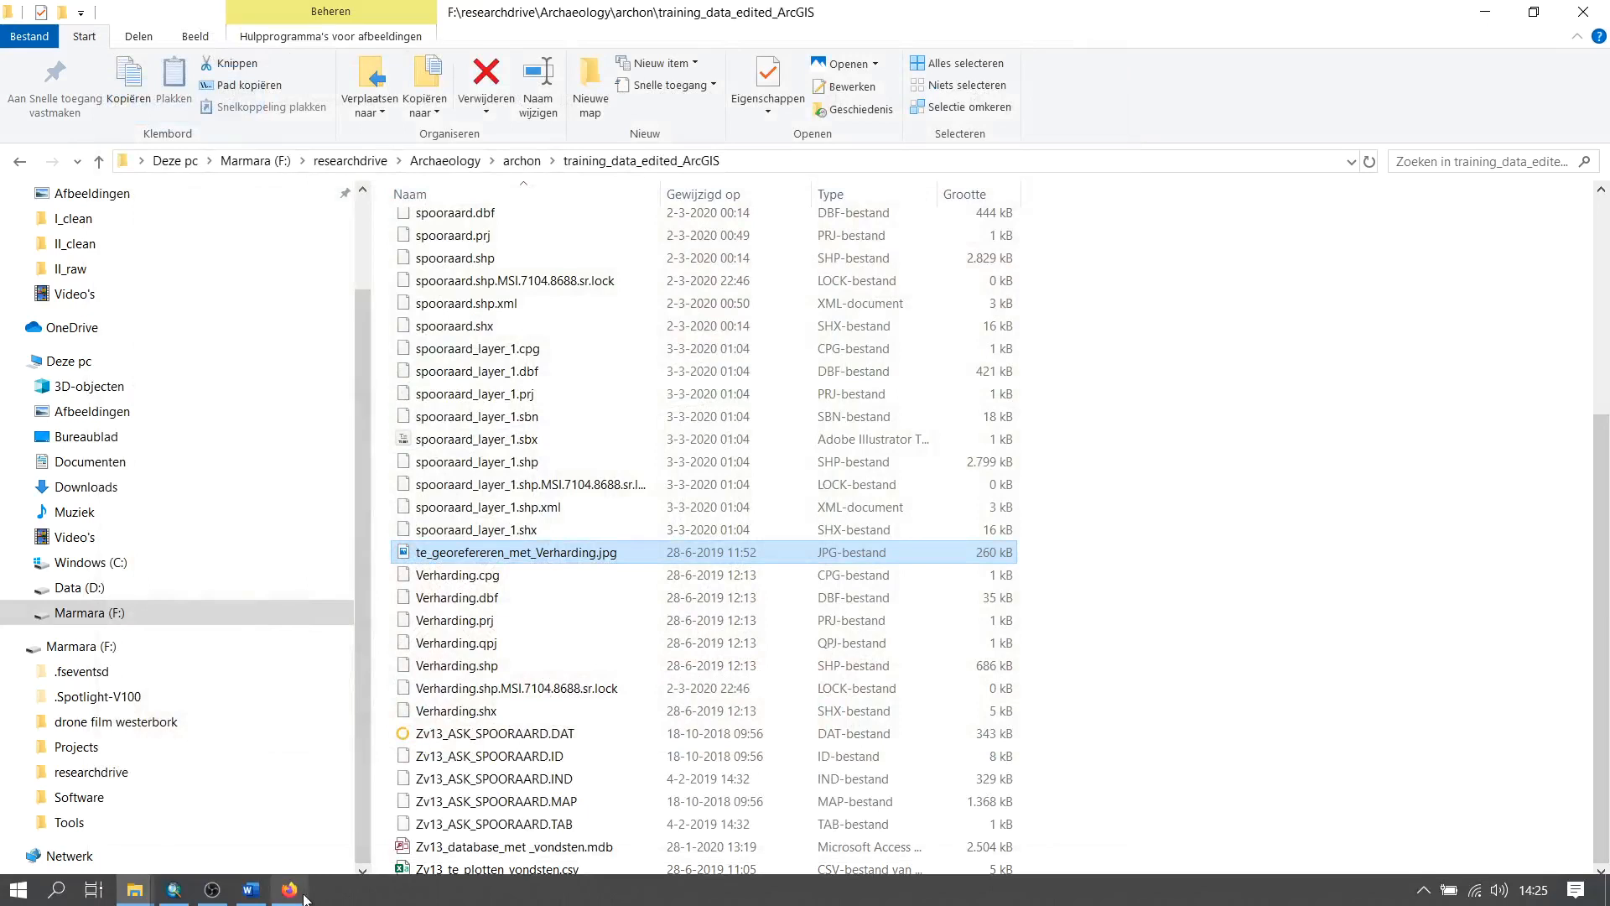
Step: Return to ArcMap and add te_georefereren_met_Verharding.jpg from the catalog as the topmost layer, accepting the missing spatial reference
click(165, 892)
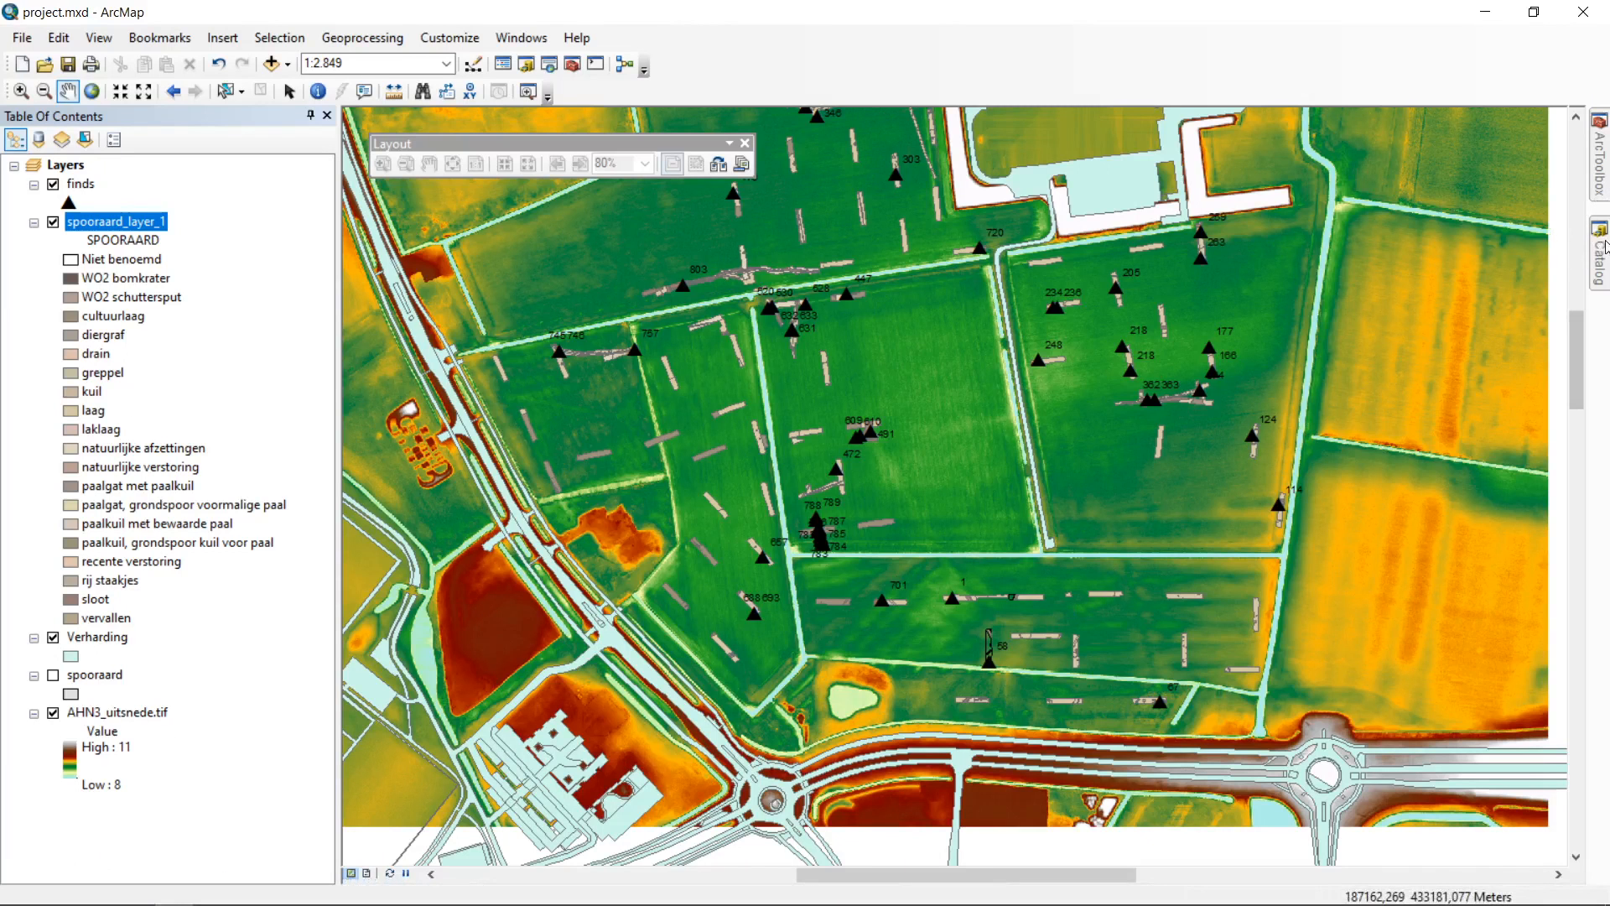
mouse_move(1604, 260)
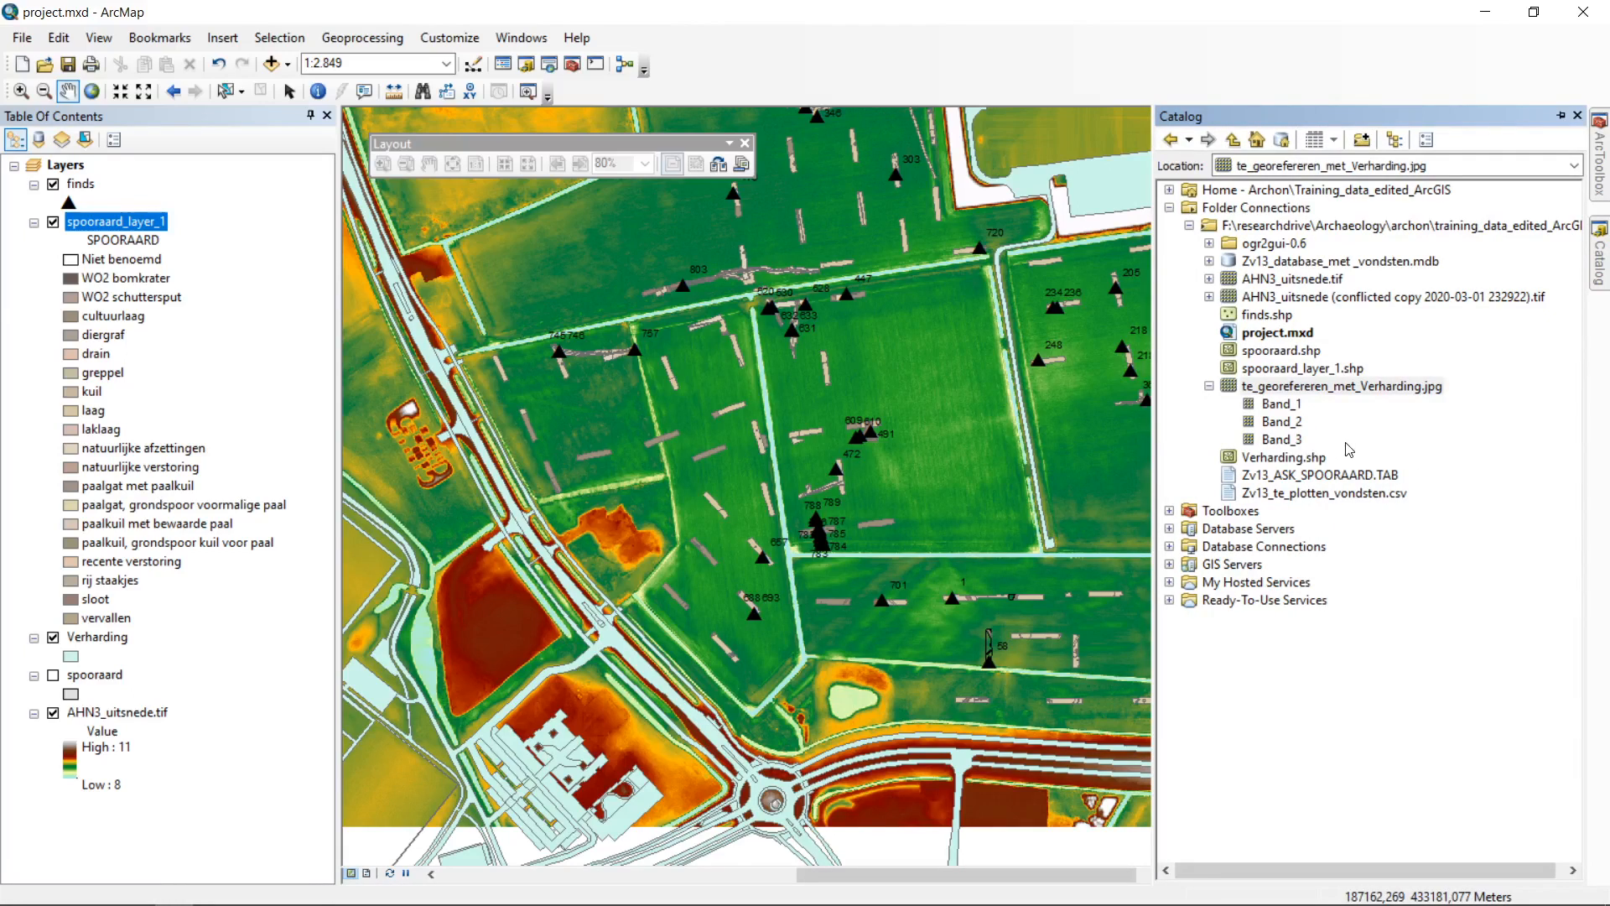
click(1357, 390)
drag(1367, 395, 211, 174)
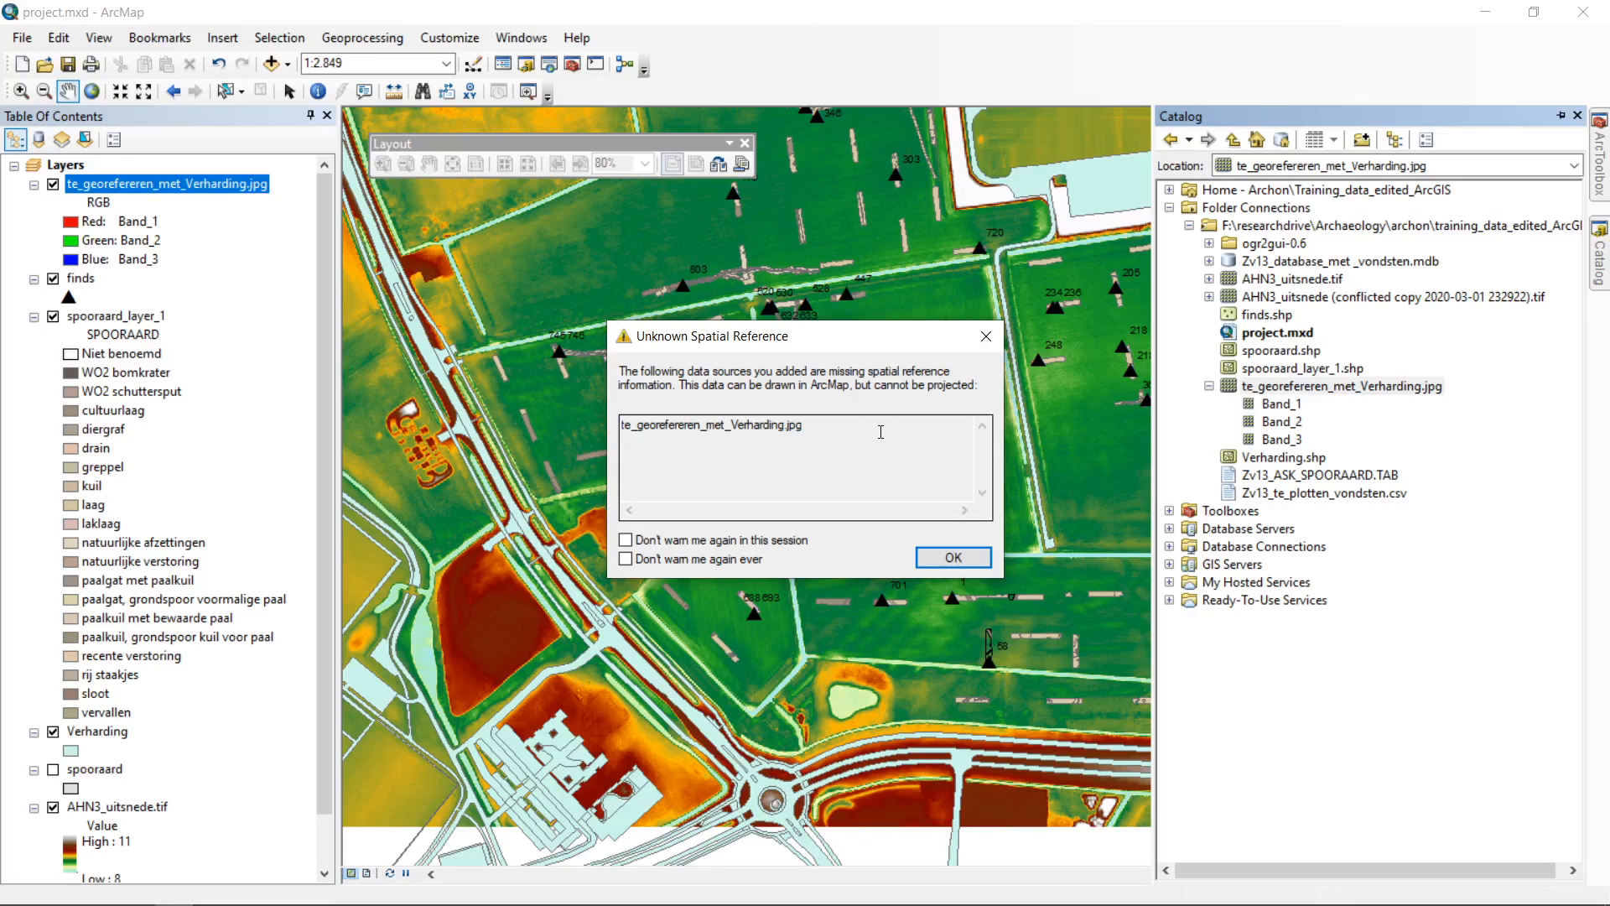
click(959, 552)
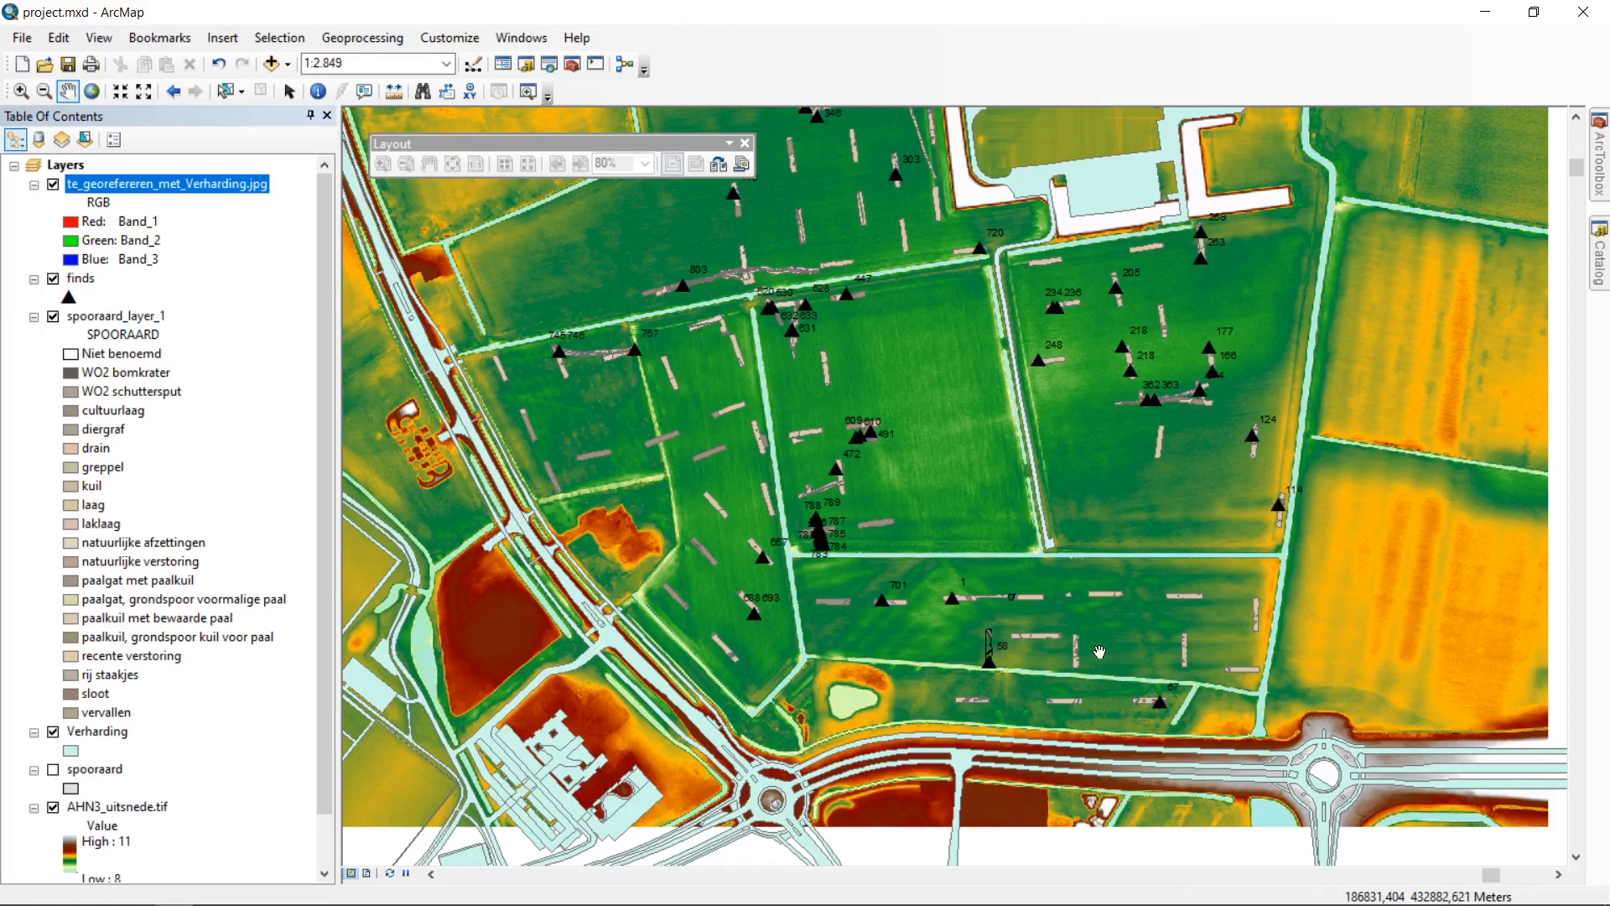
Step: Zoom to the te_georefereren_met_Verharding.jpg layer and to the full extent to compare its location with the other layers
right_click(215, 192)
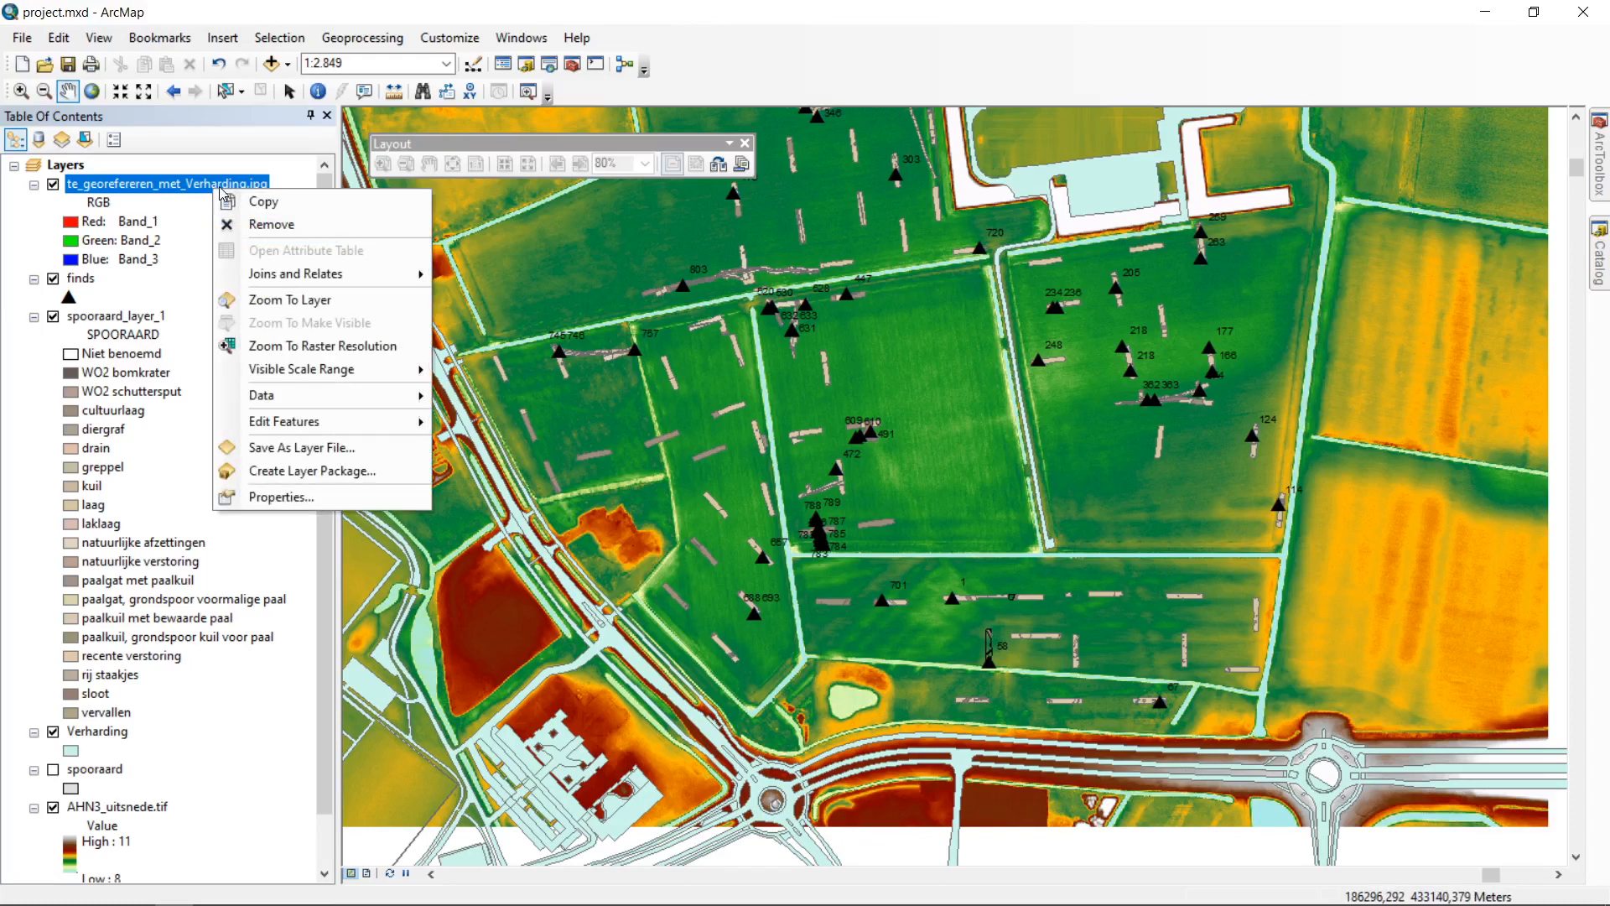
click(402, 302)
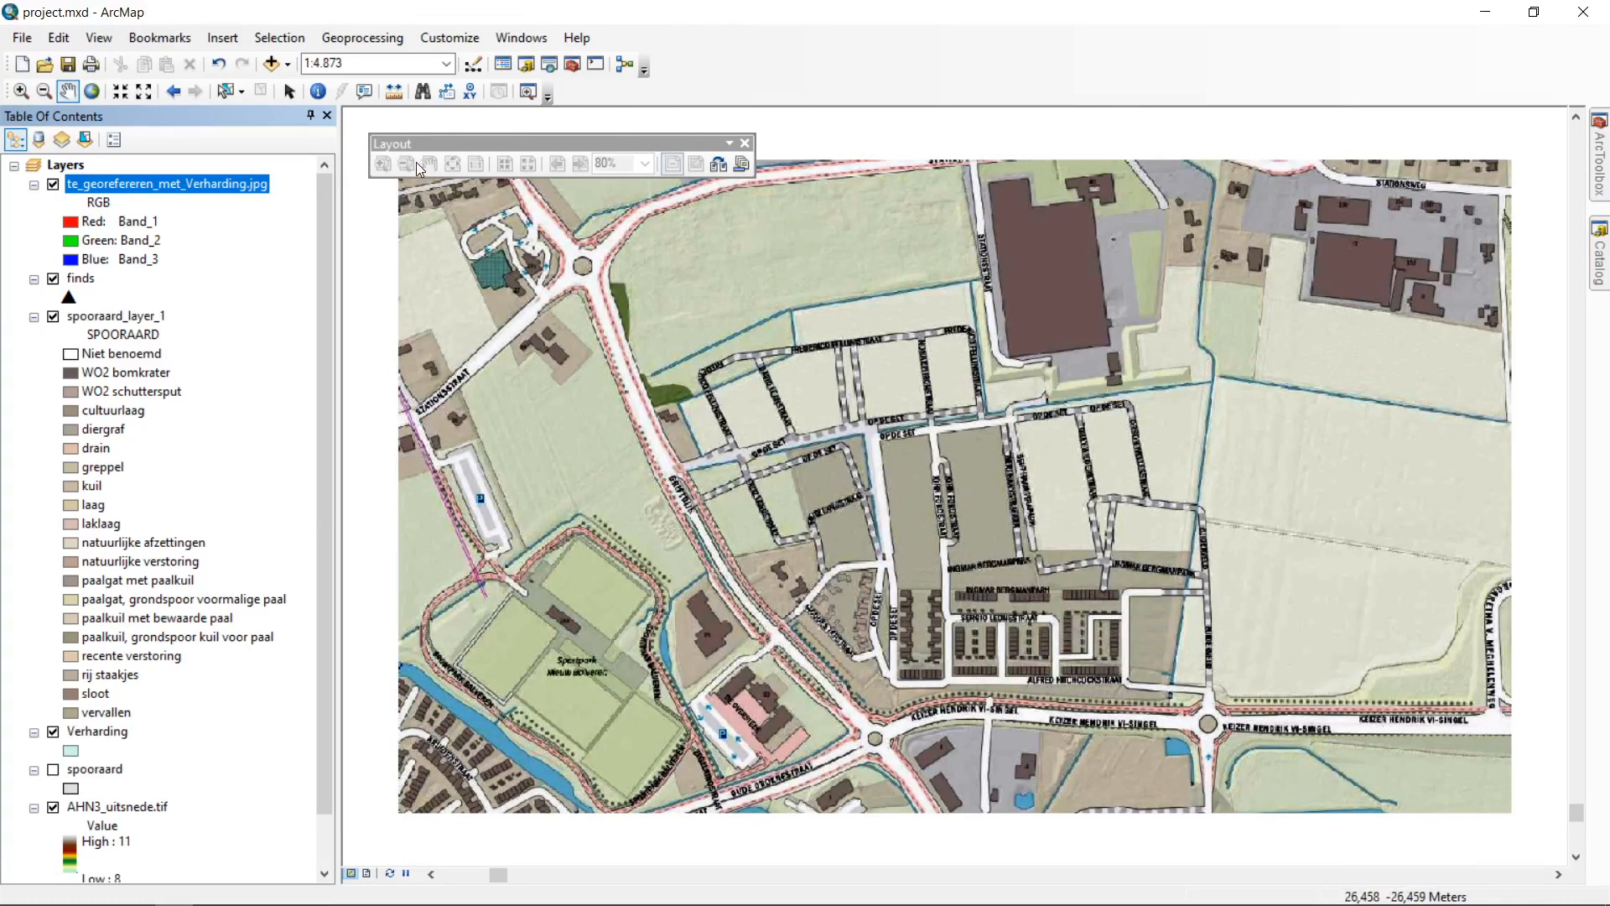
drag(512, 142, 558, 432)
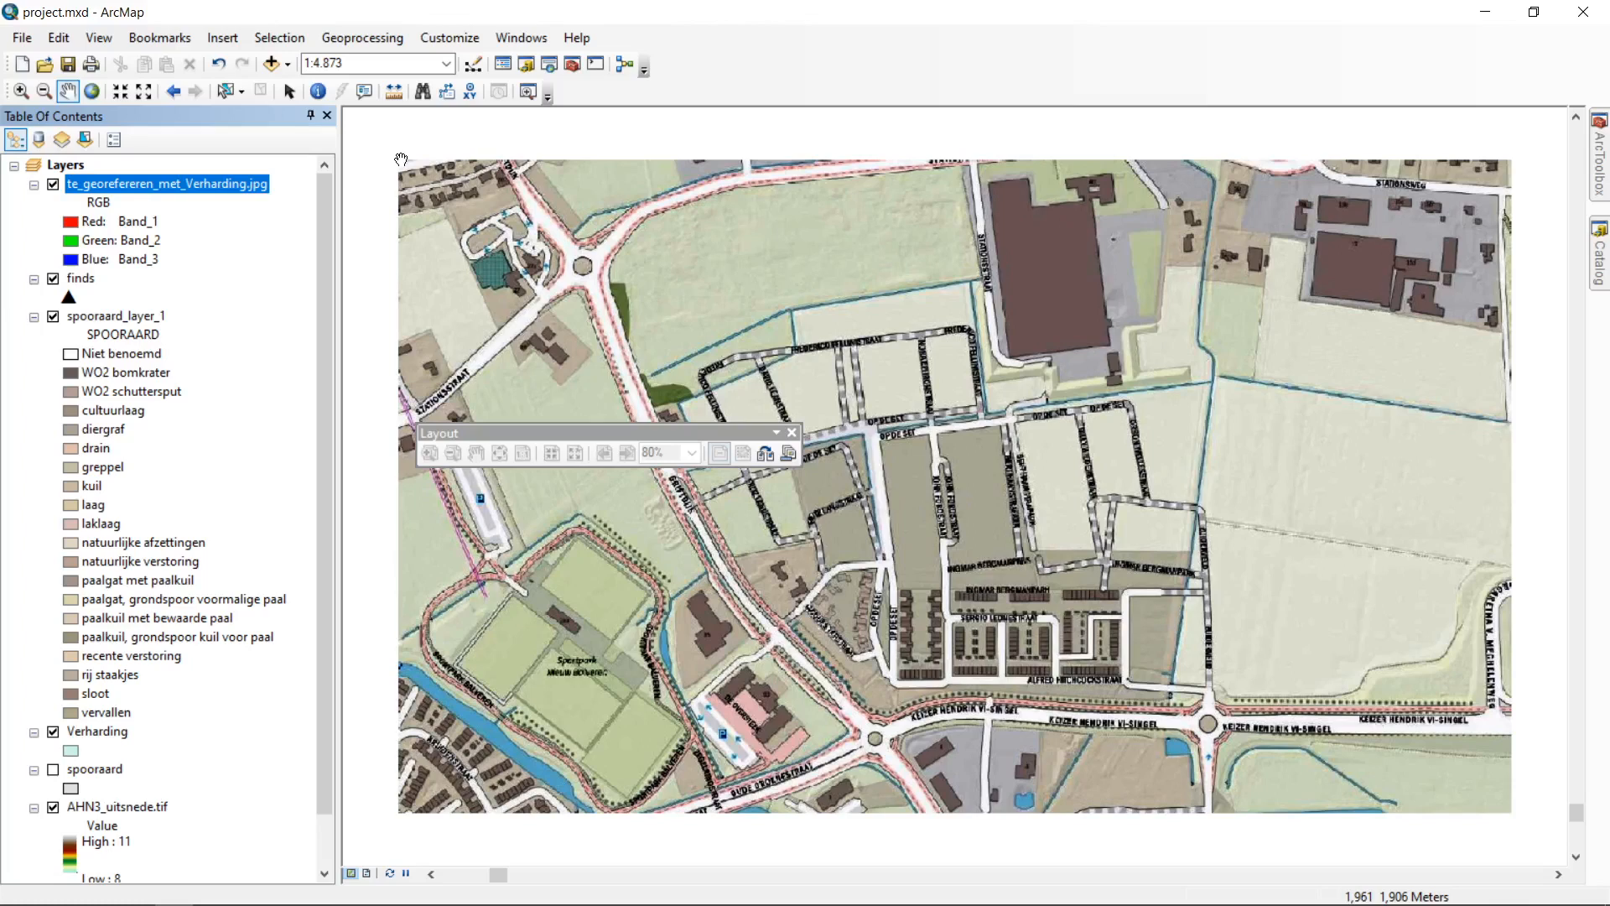
click(95, 93)
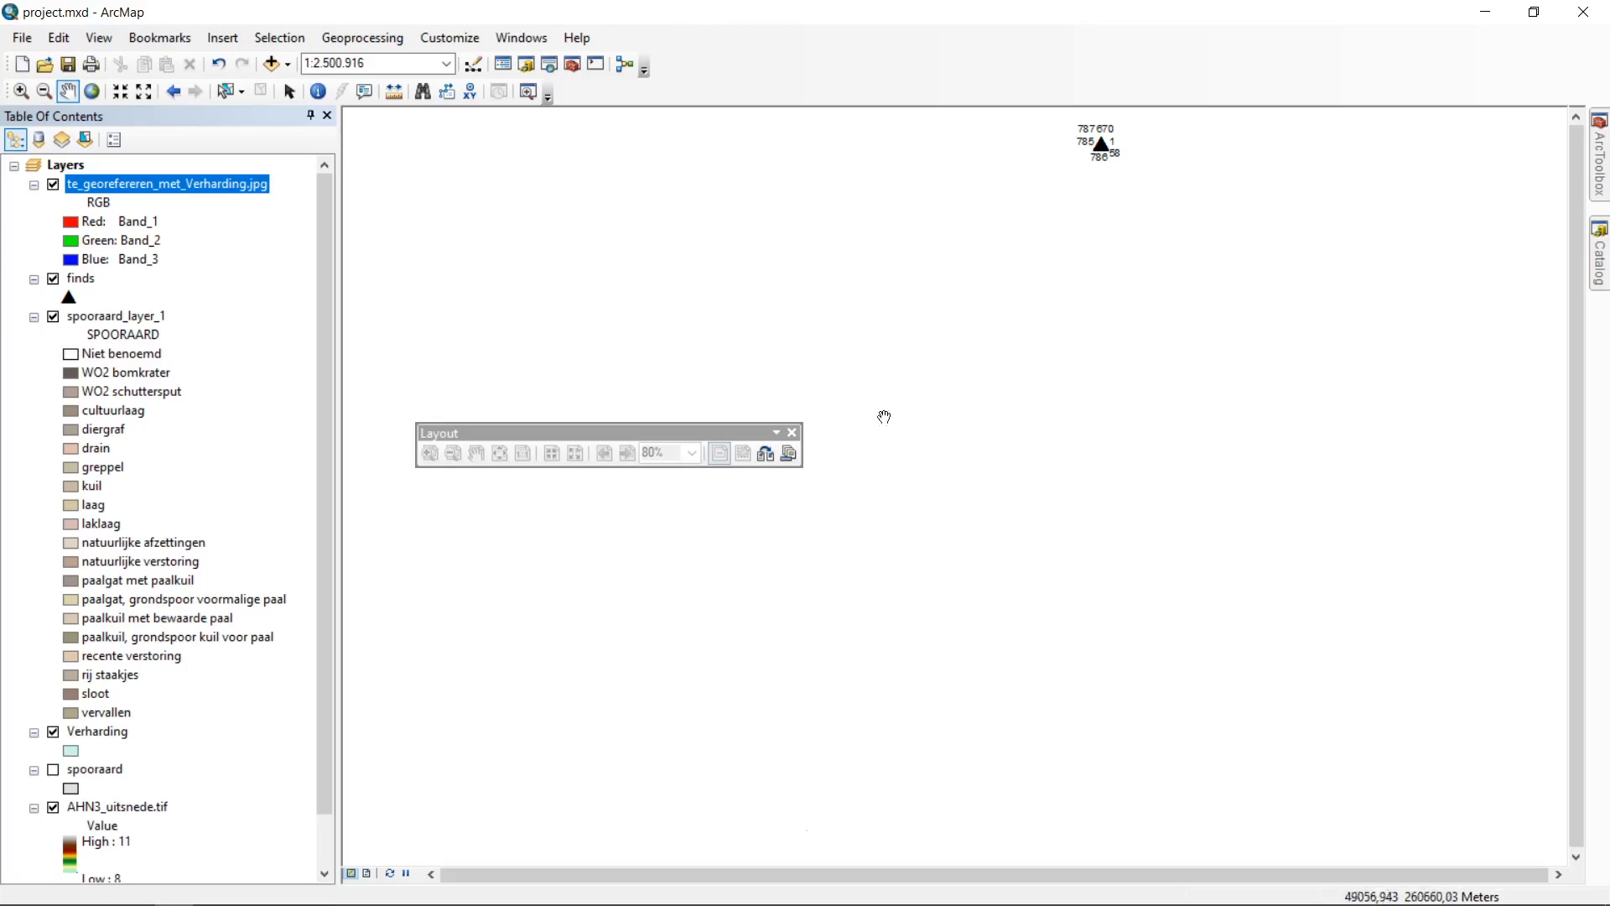
drag(696, 439, 645, 150)
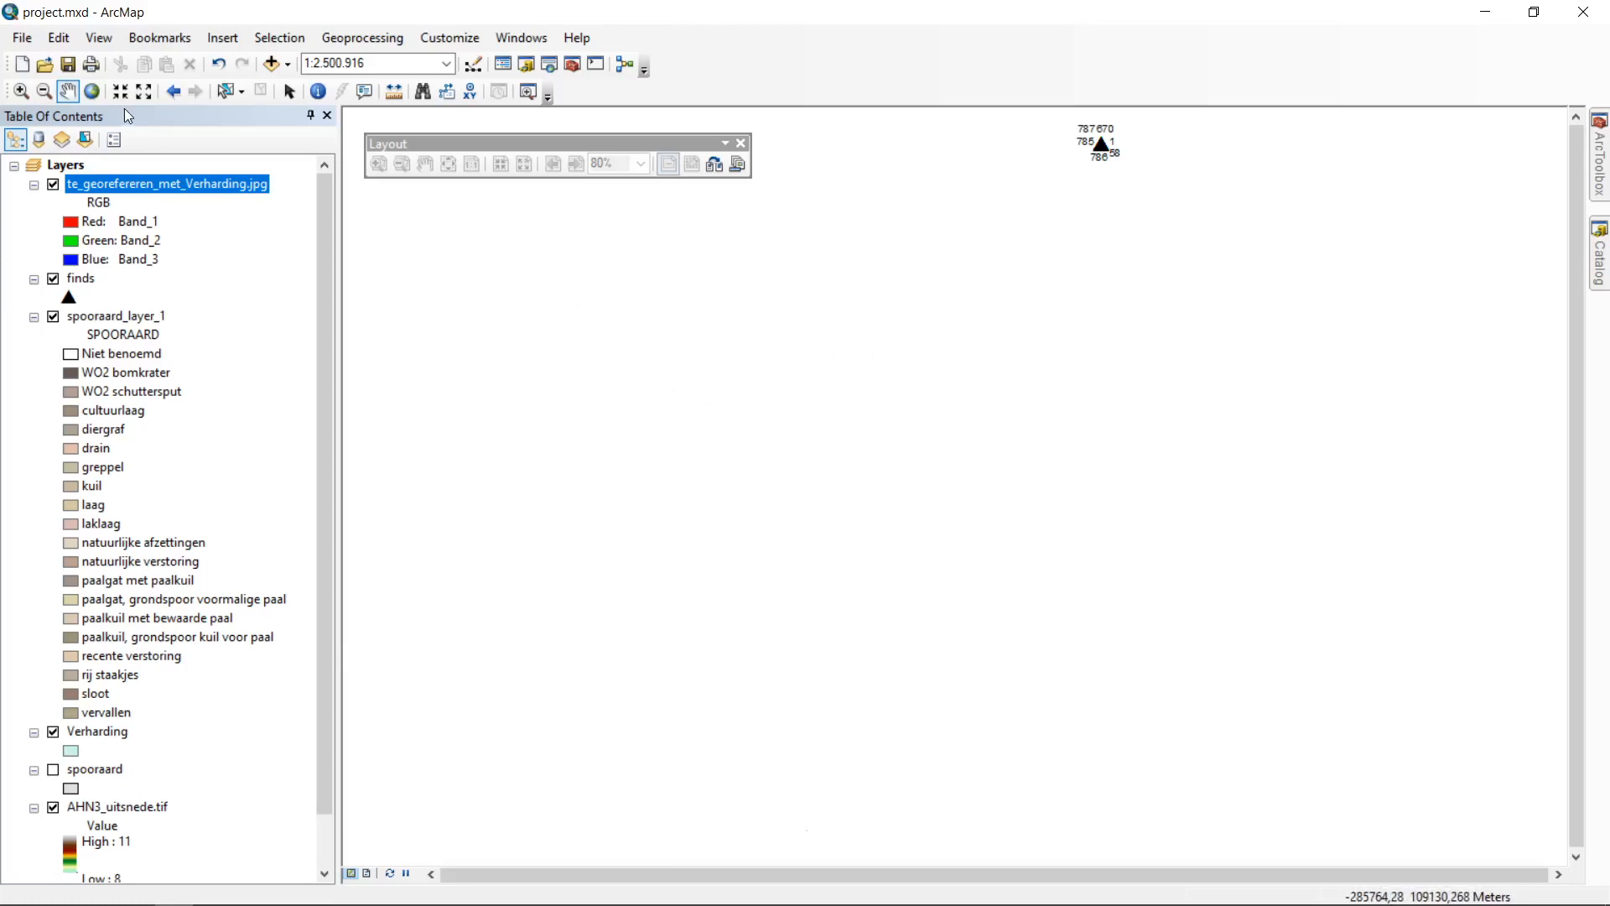
Step: Show the Georeferencing toolbar and dock both it and the Layout toolbar among the existing toolbars
right_click(174, 191)
click(296, 302)
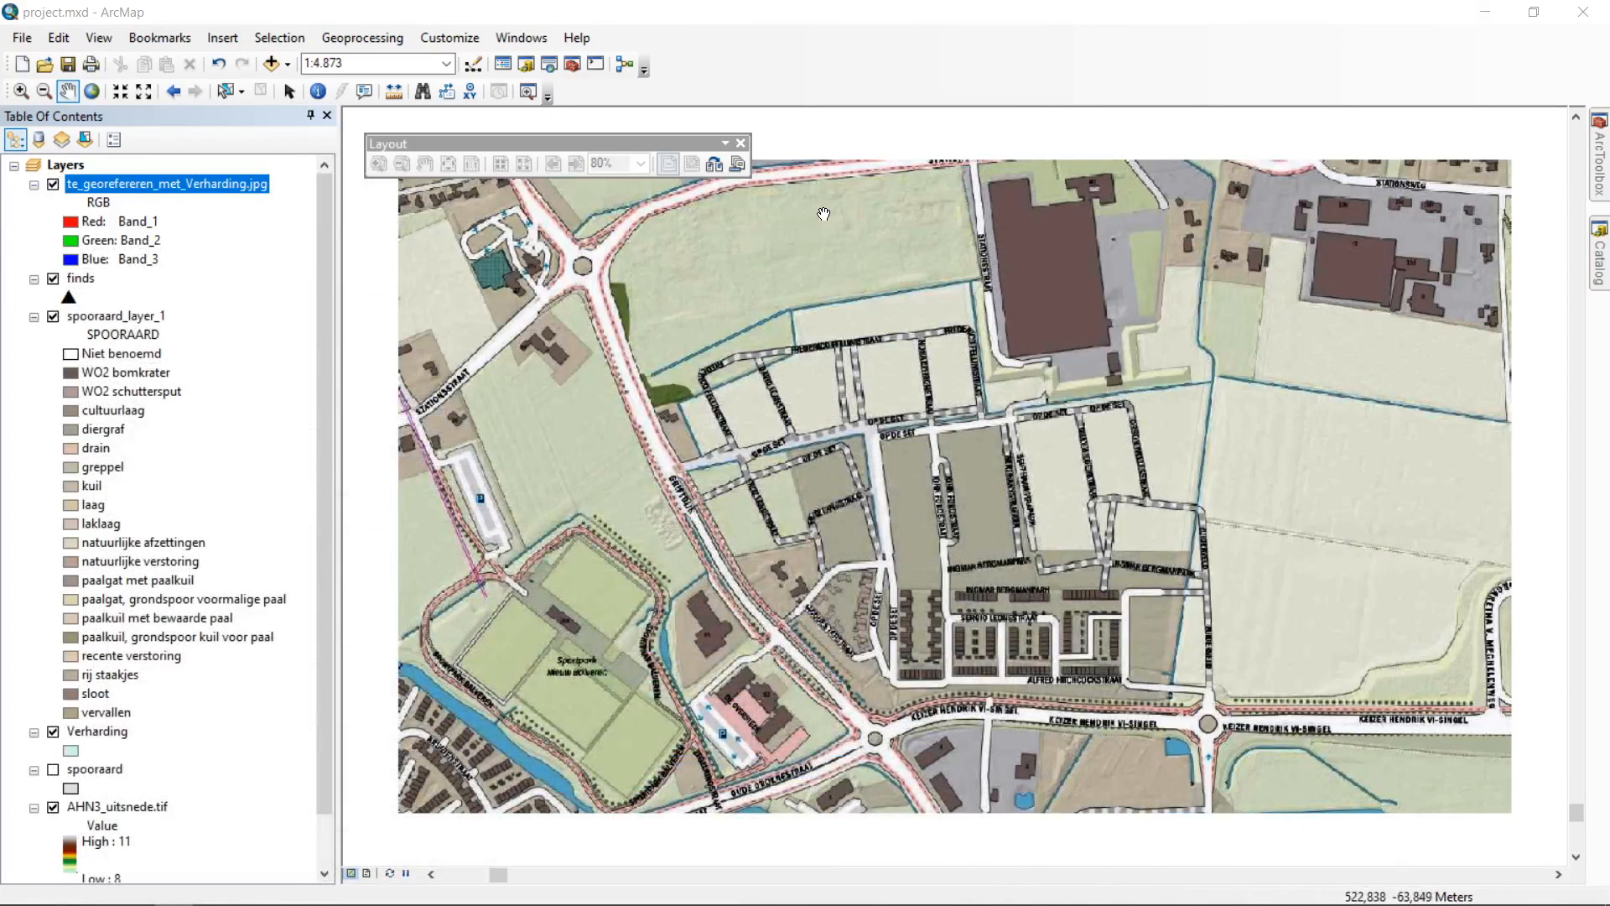
right_click(778, 72)
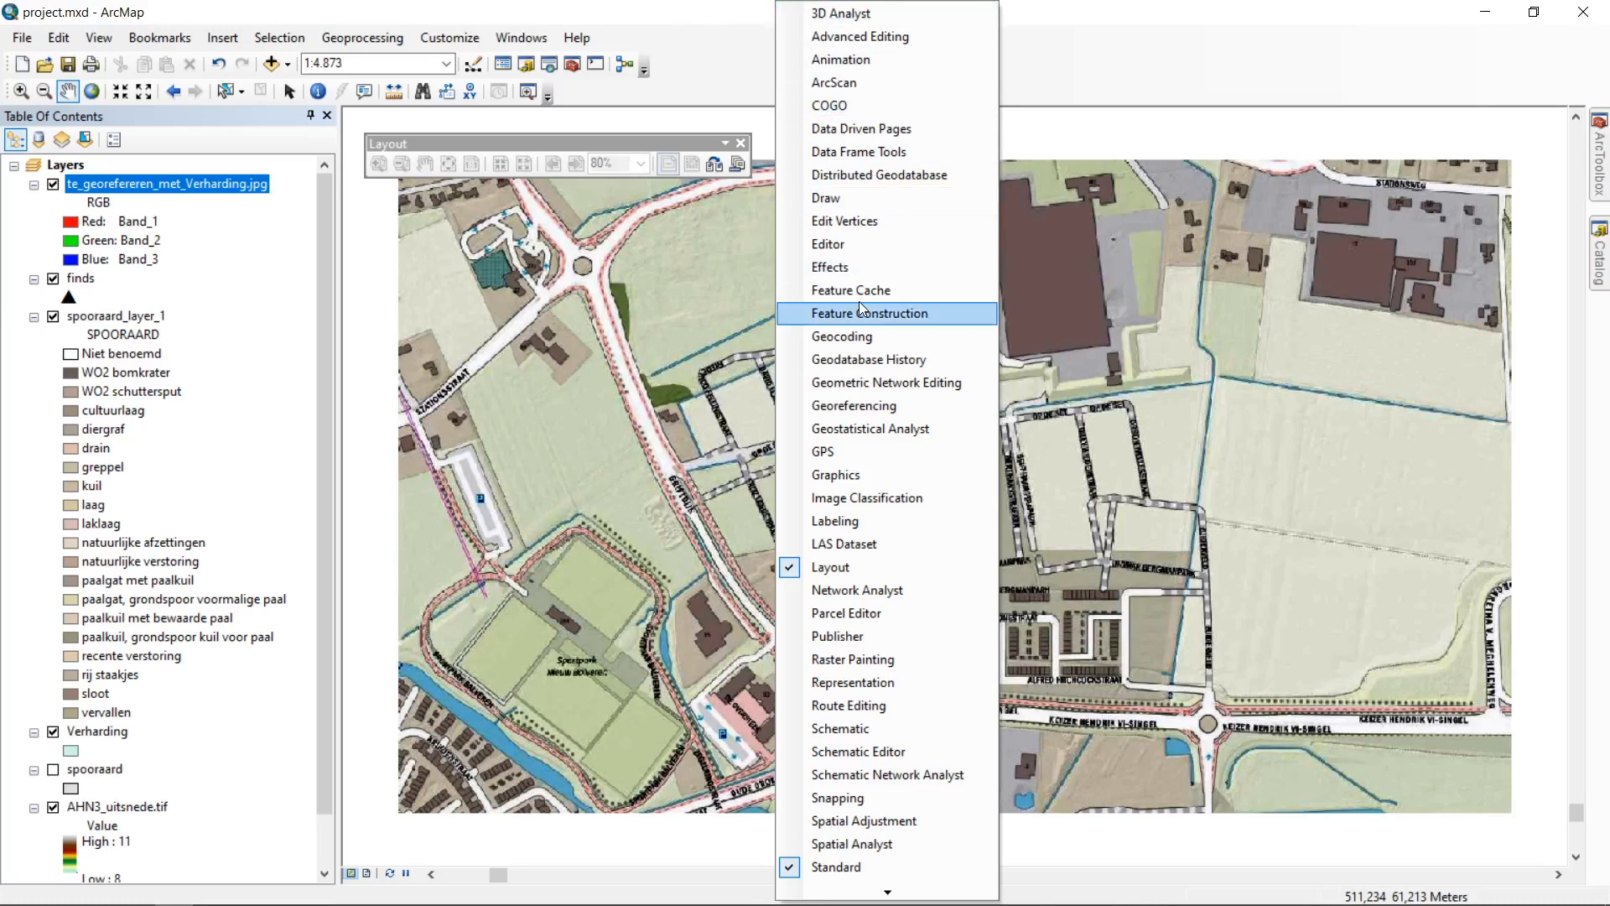
click(957, 405)
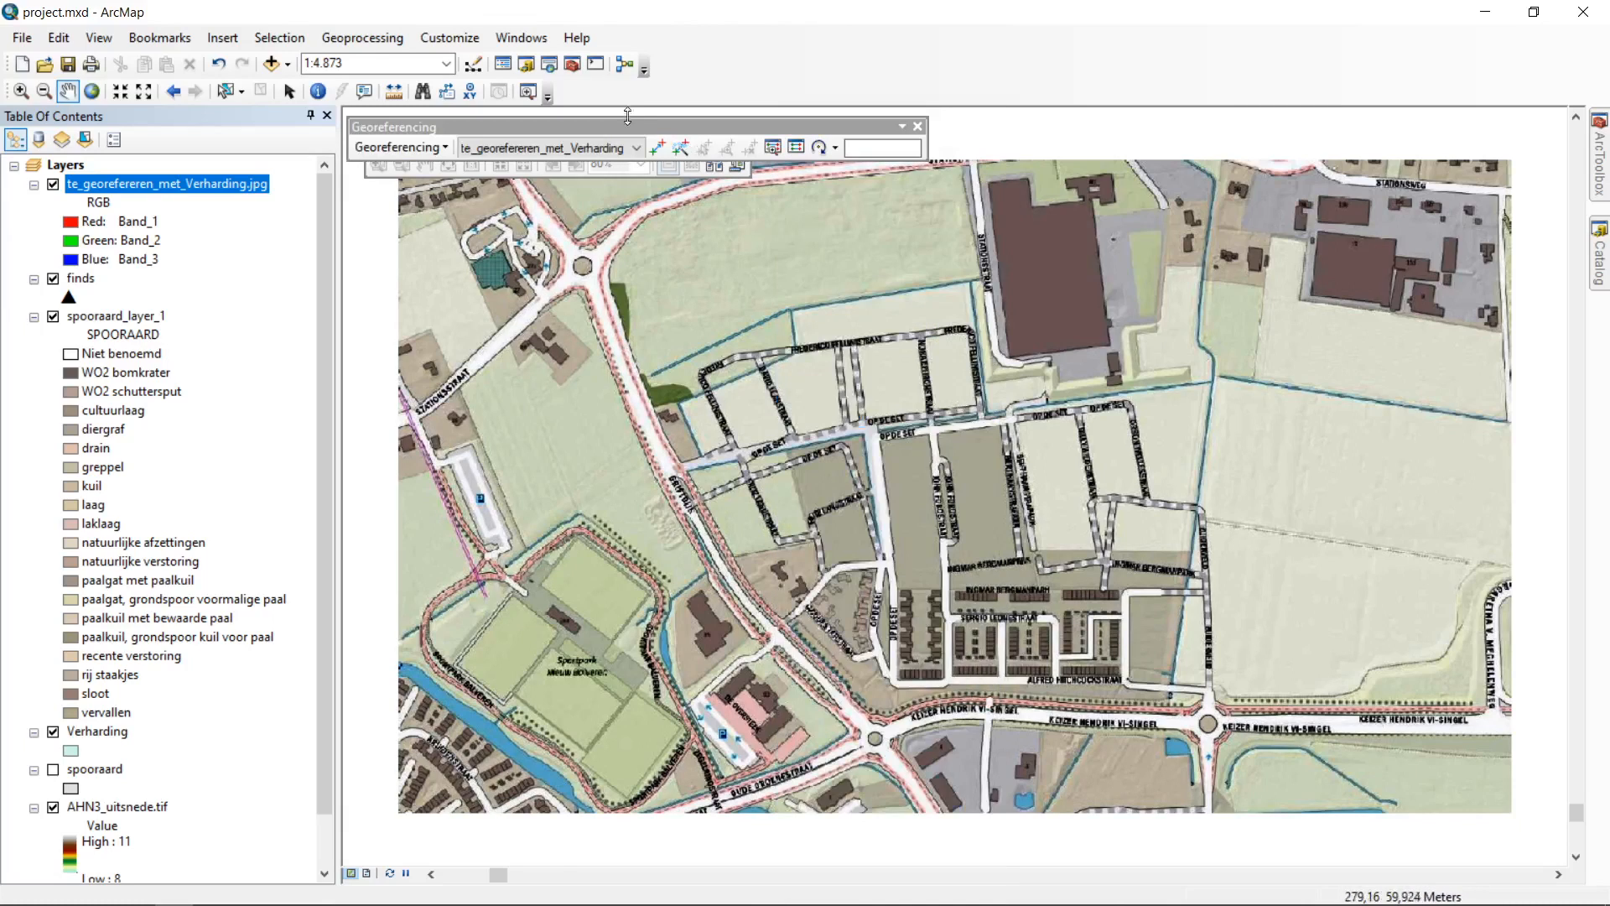
drag(635, 128, 795, 90)
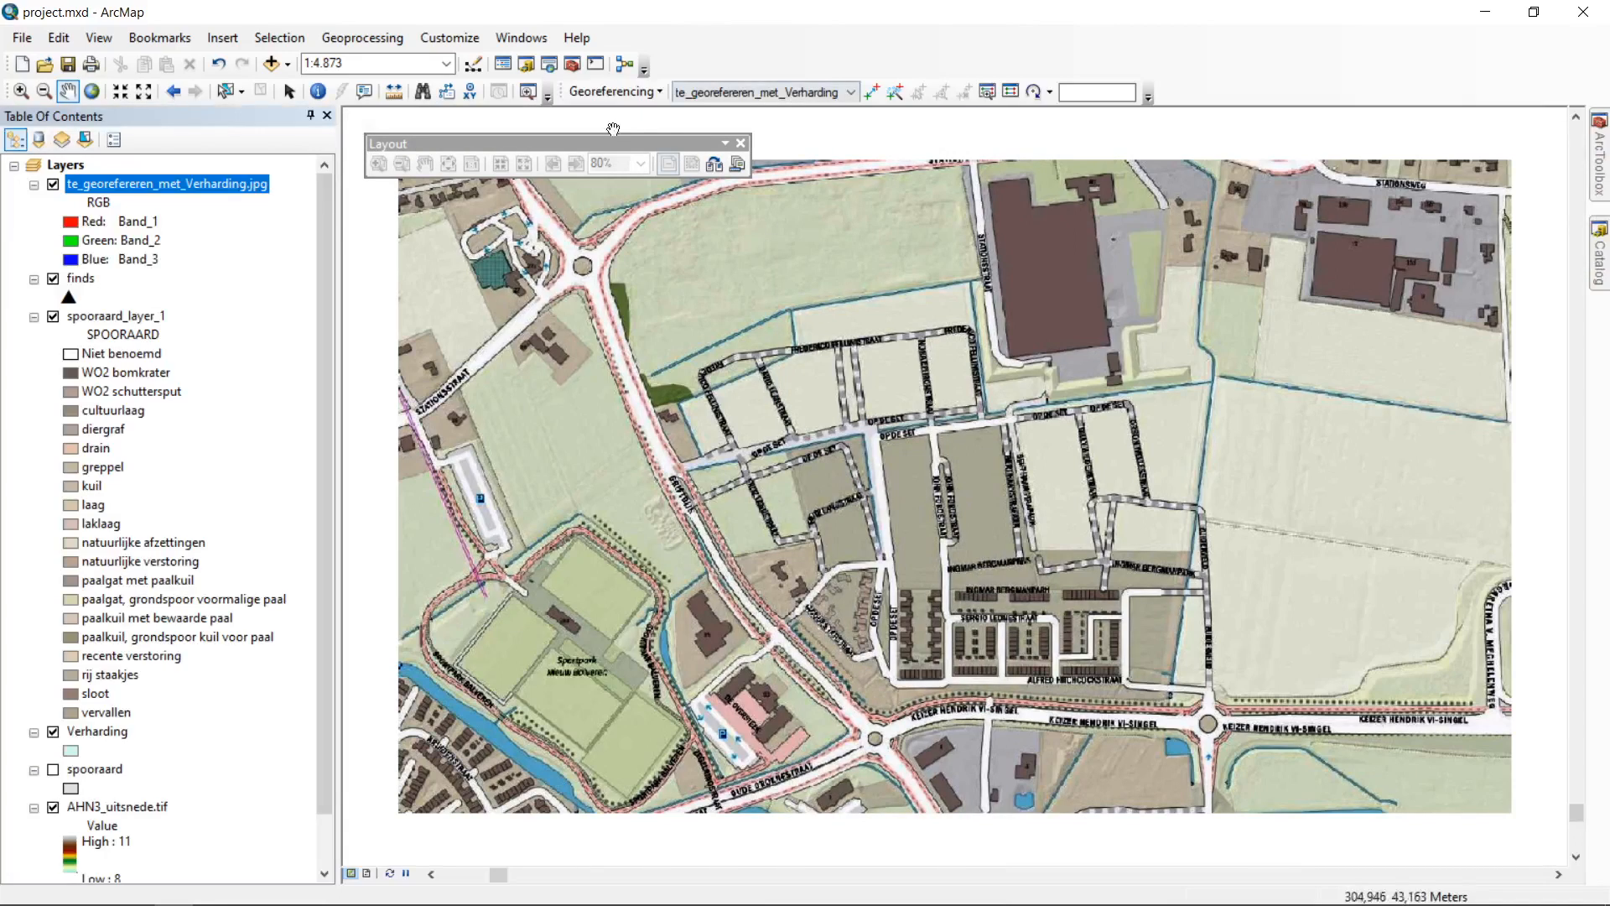
drag(576, 147, 740, 63)
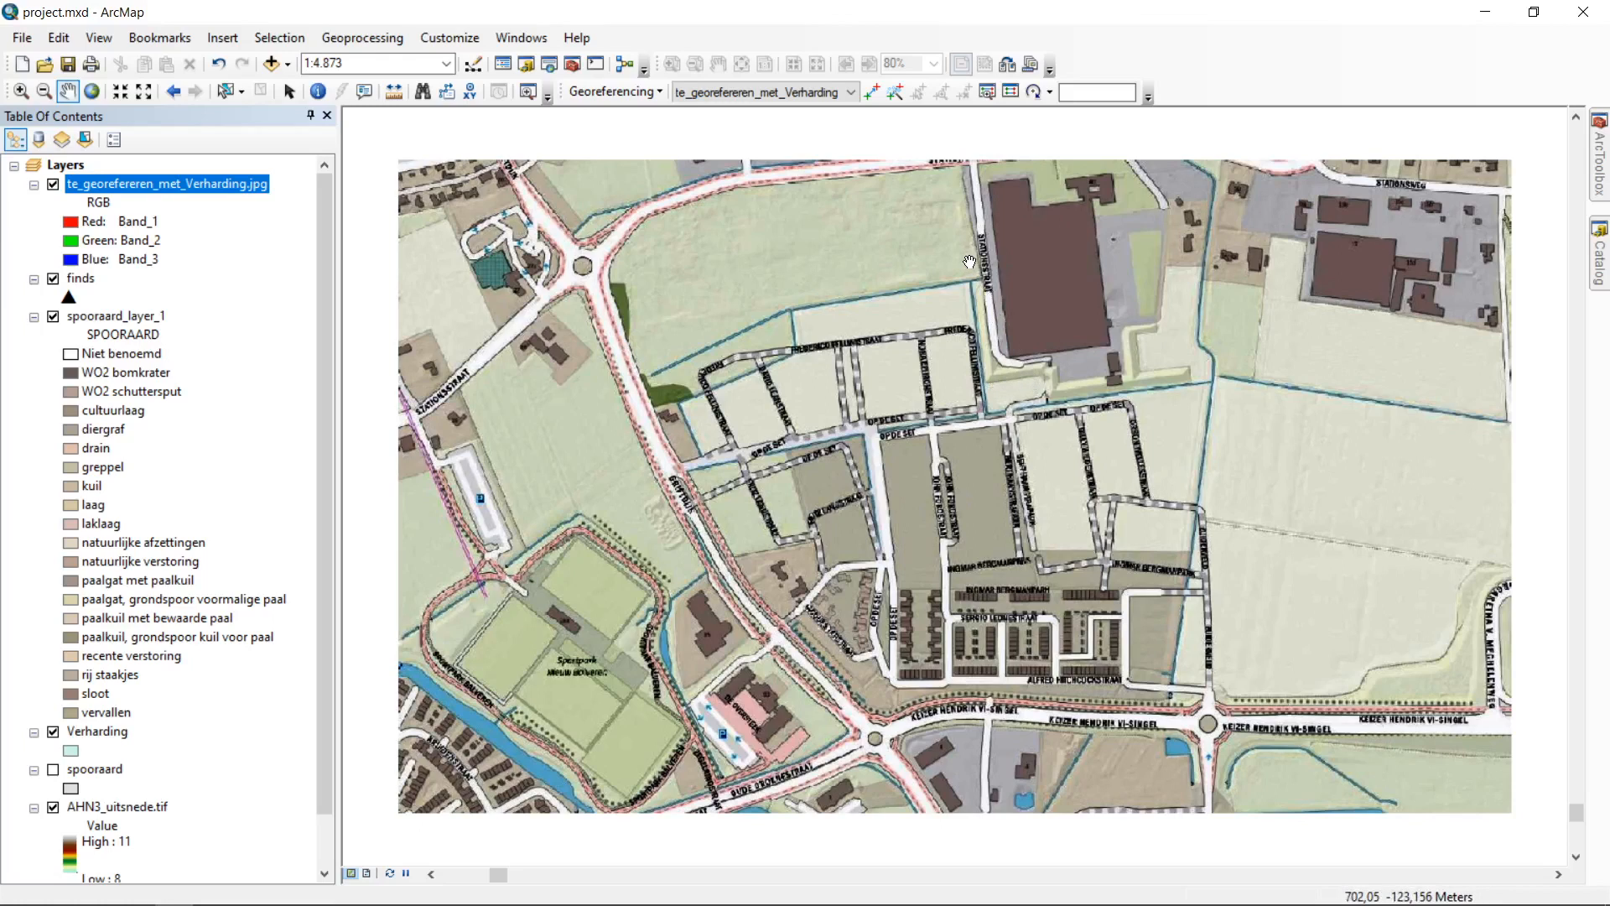
Step: Choose te_georefereren_met_Verharding.jpg as the raster layer to georeference
click(658, 92)
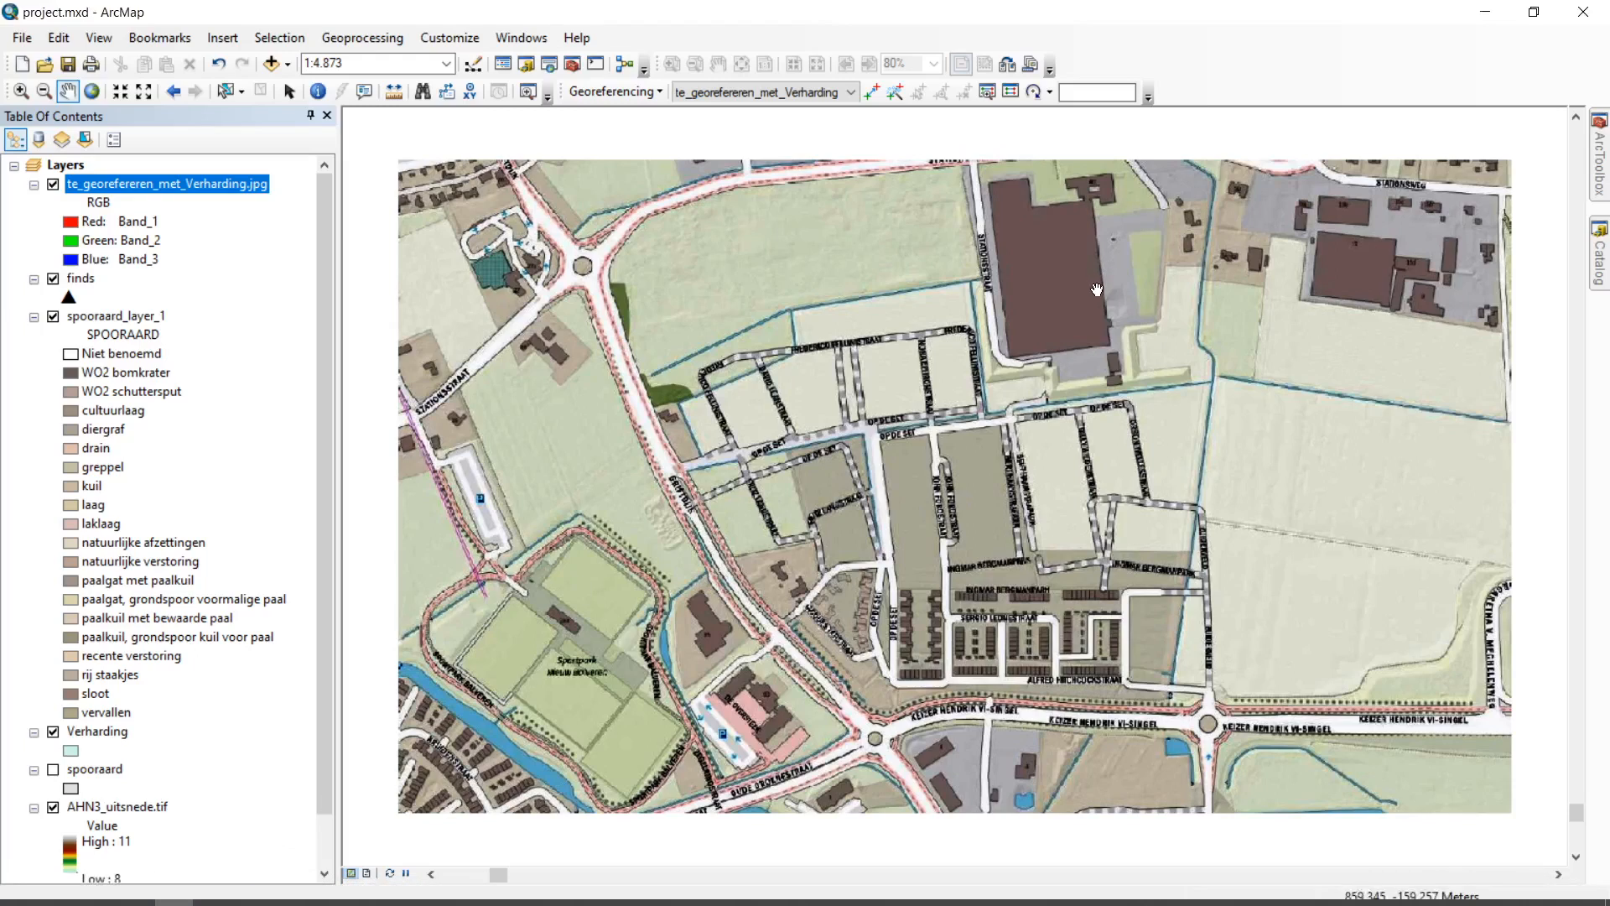
click(637, 94)
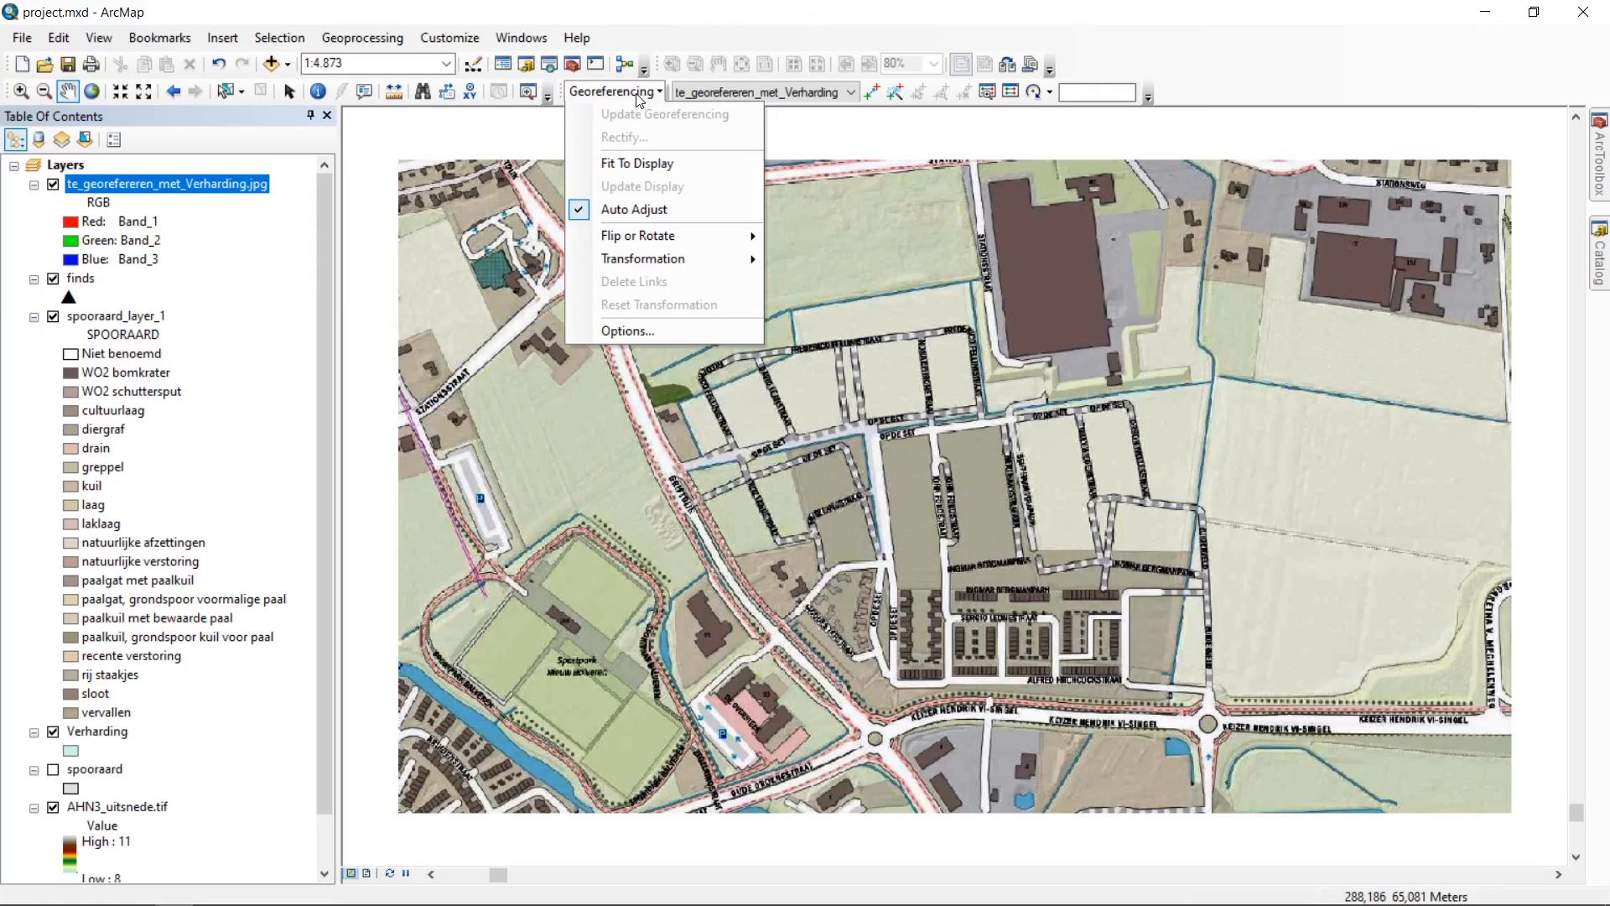
click(639, 99)
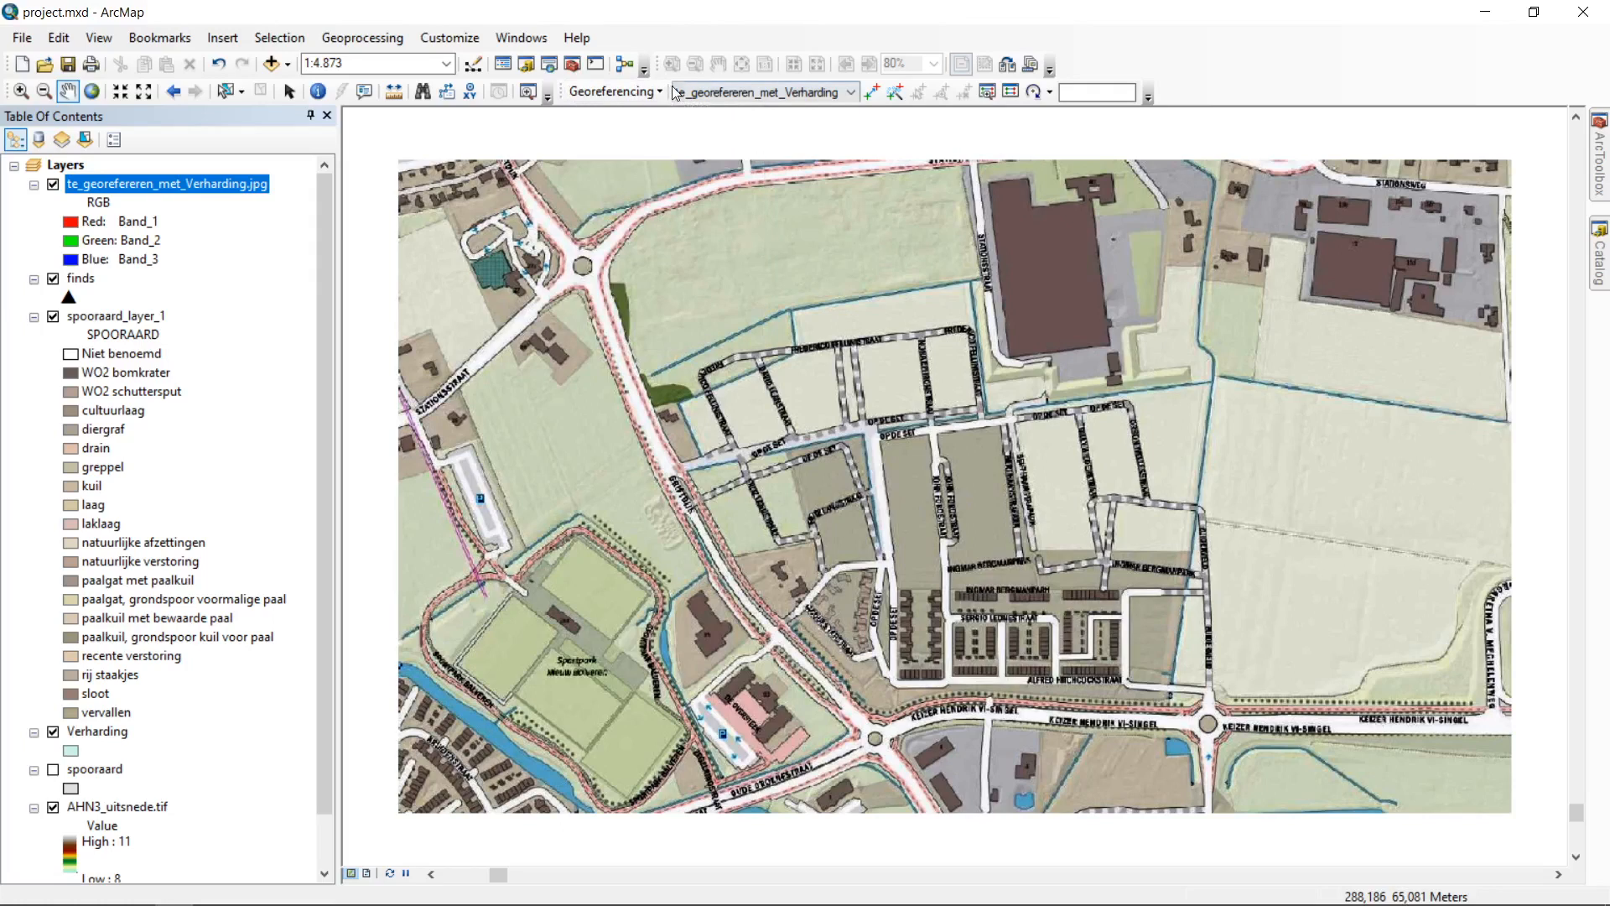
click(852, 98)
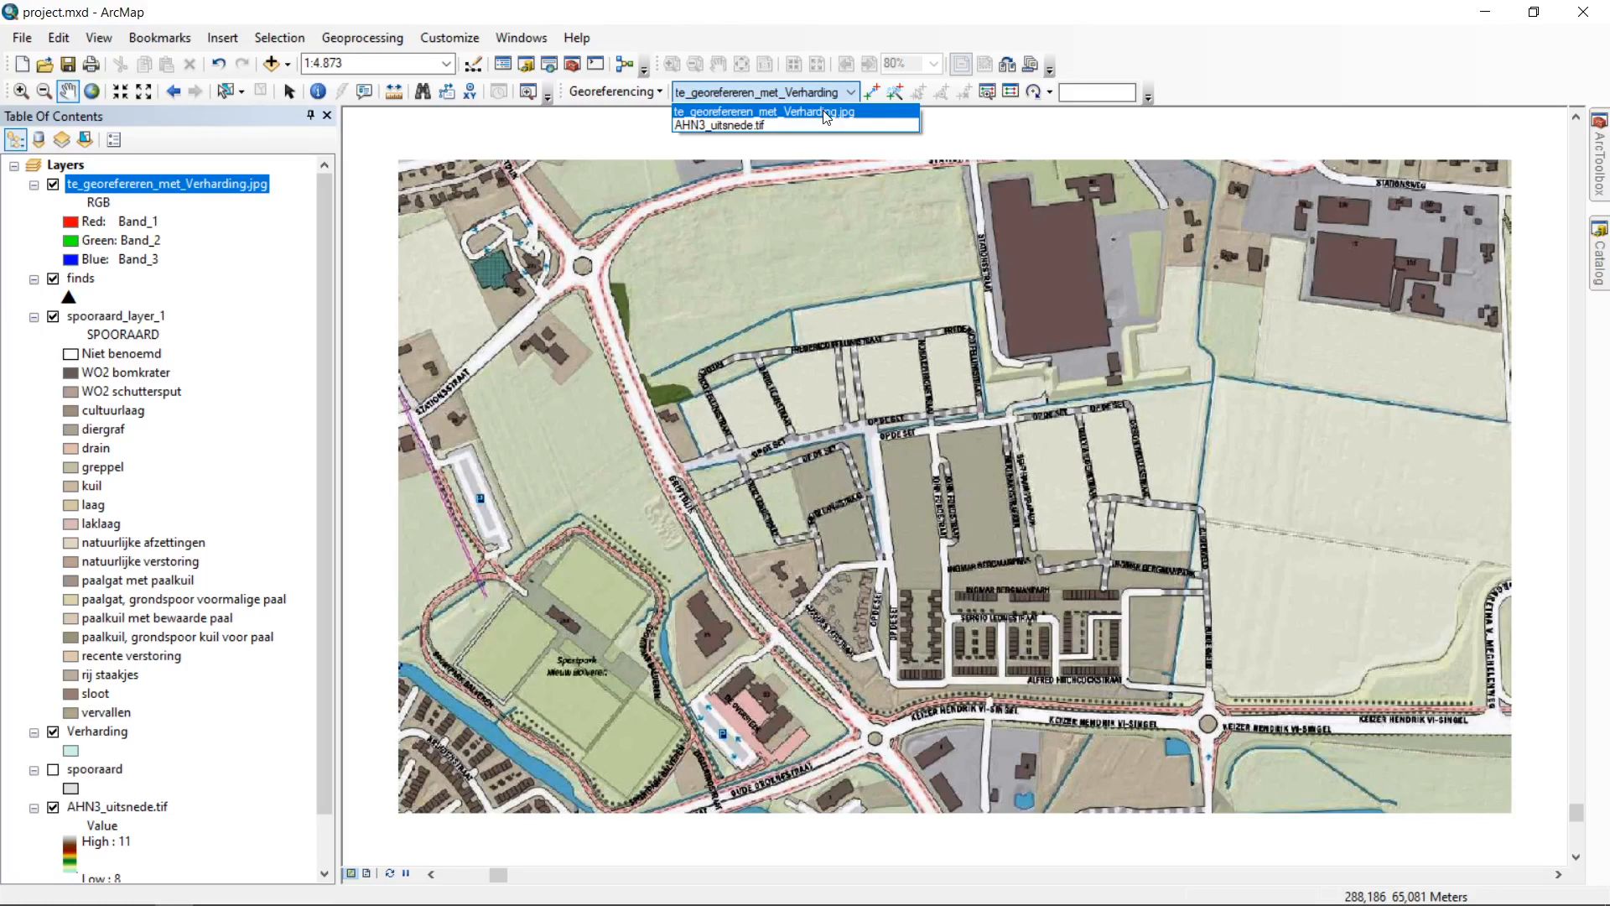
click(717, 118)
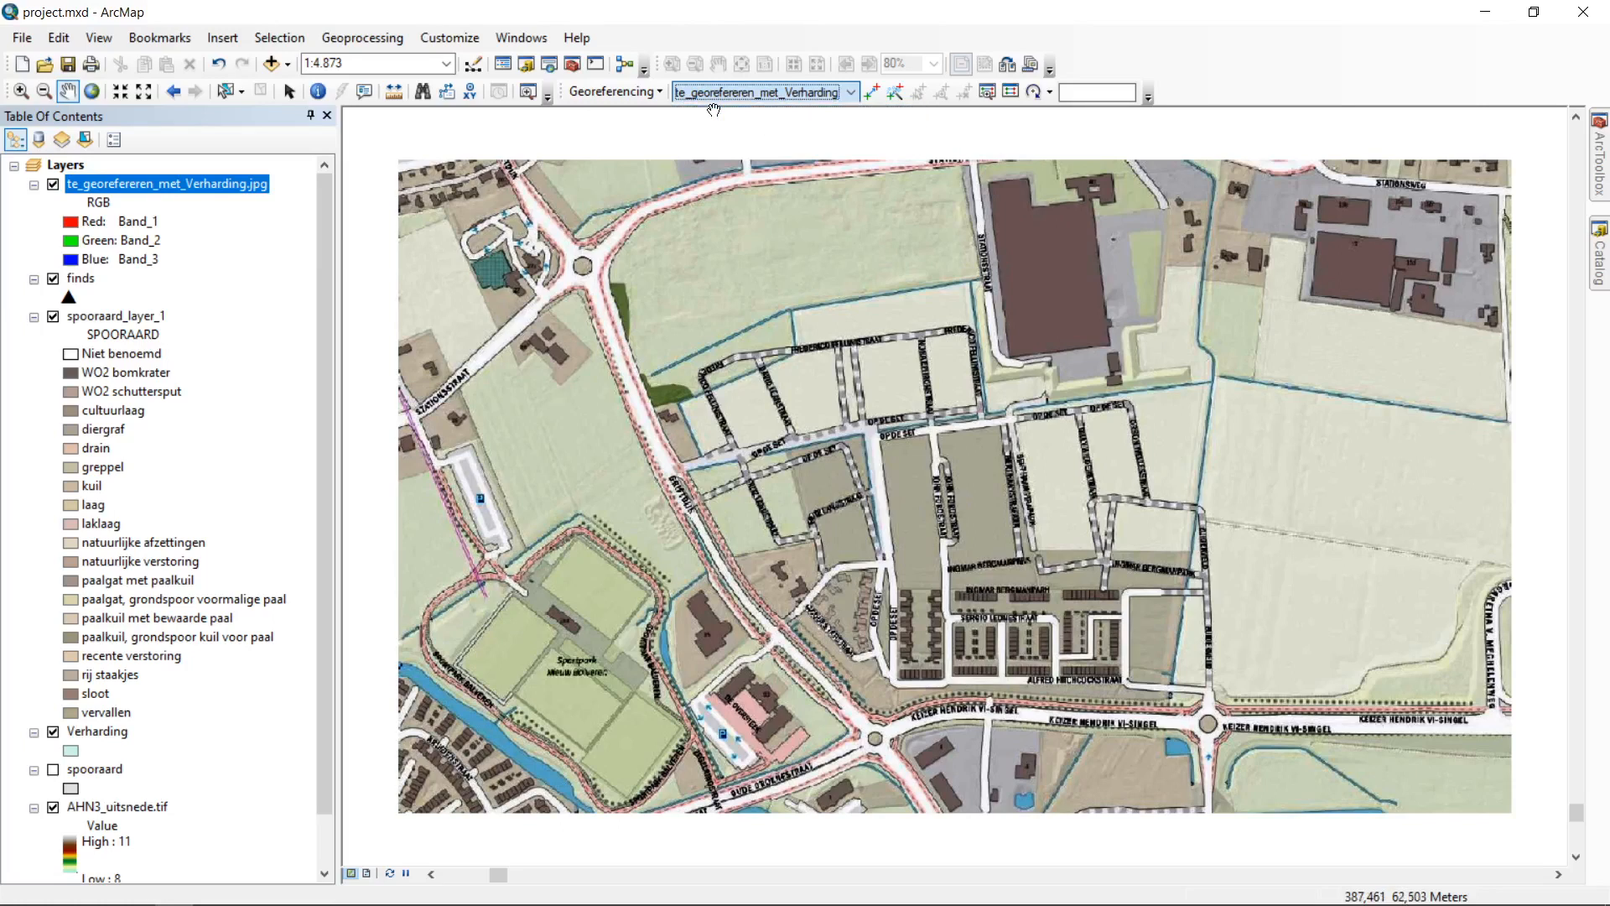
Step: Review the available georeferencing transformations and the symbol and residual options, leaving the settings as they are
click(654, 90)
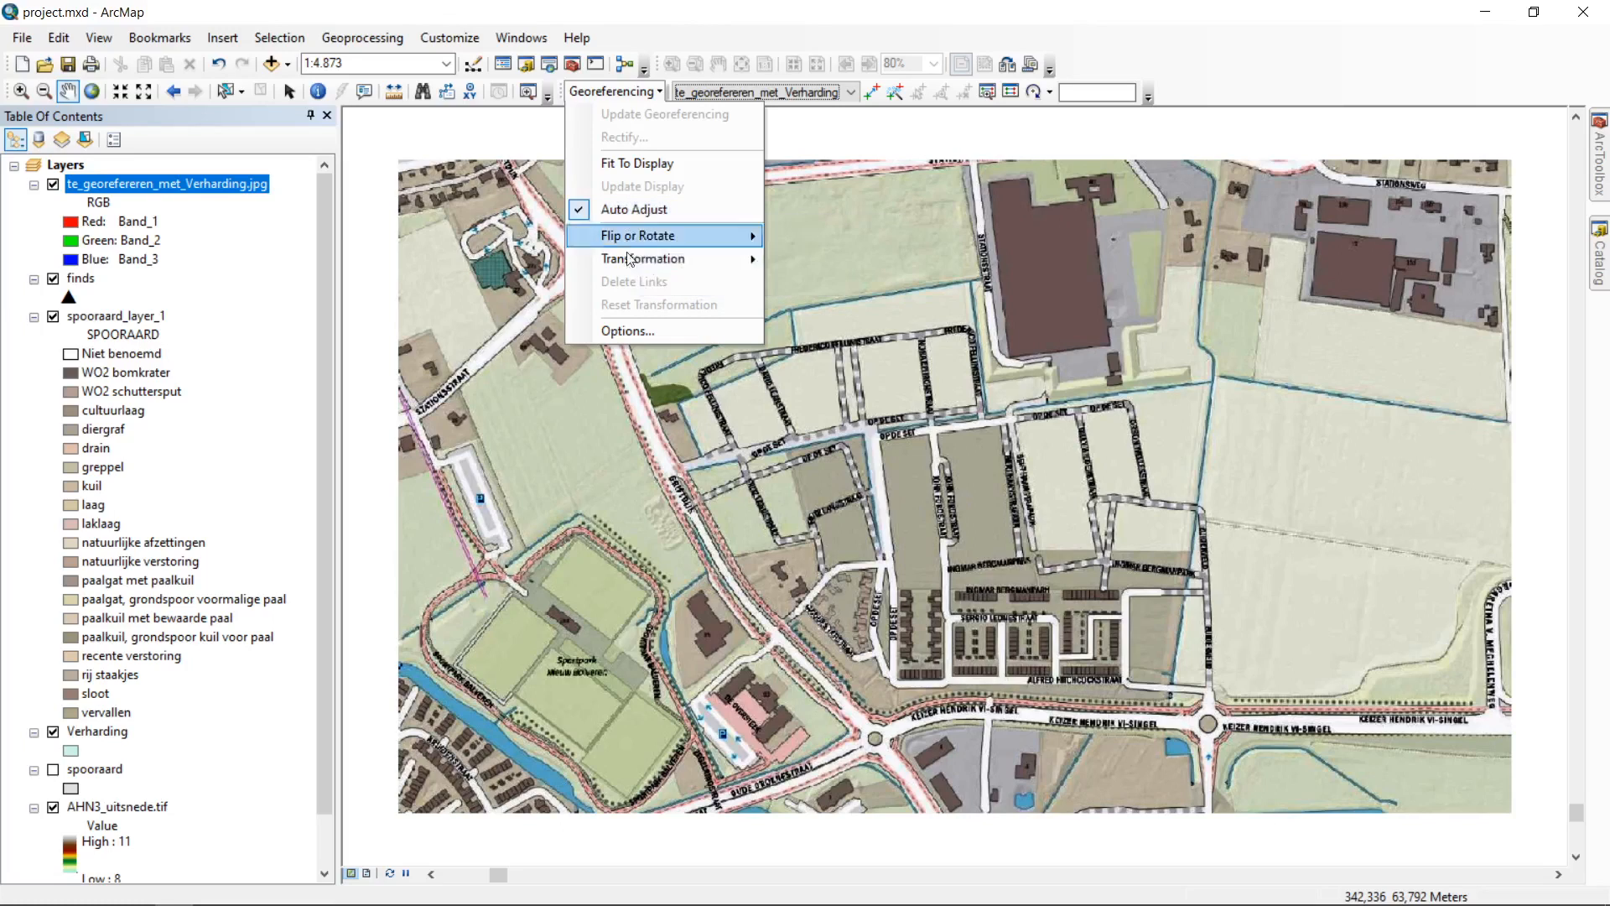
mouse_move(729, 261)
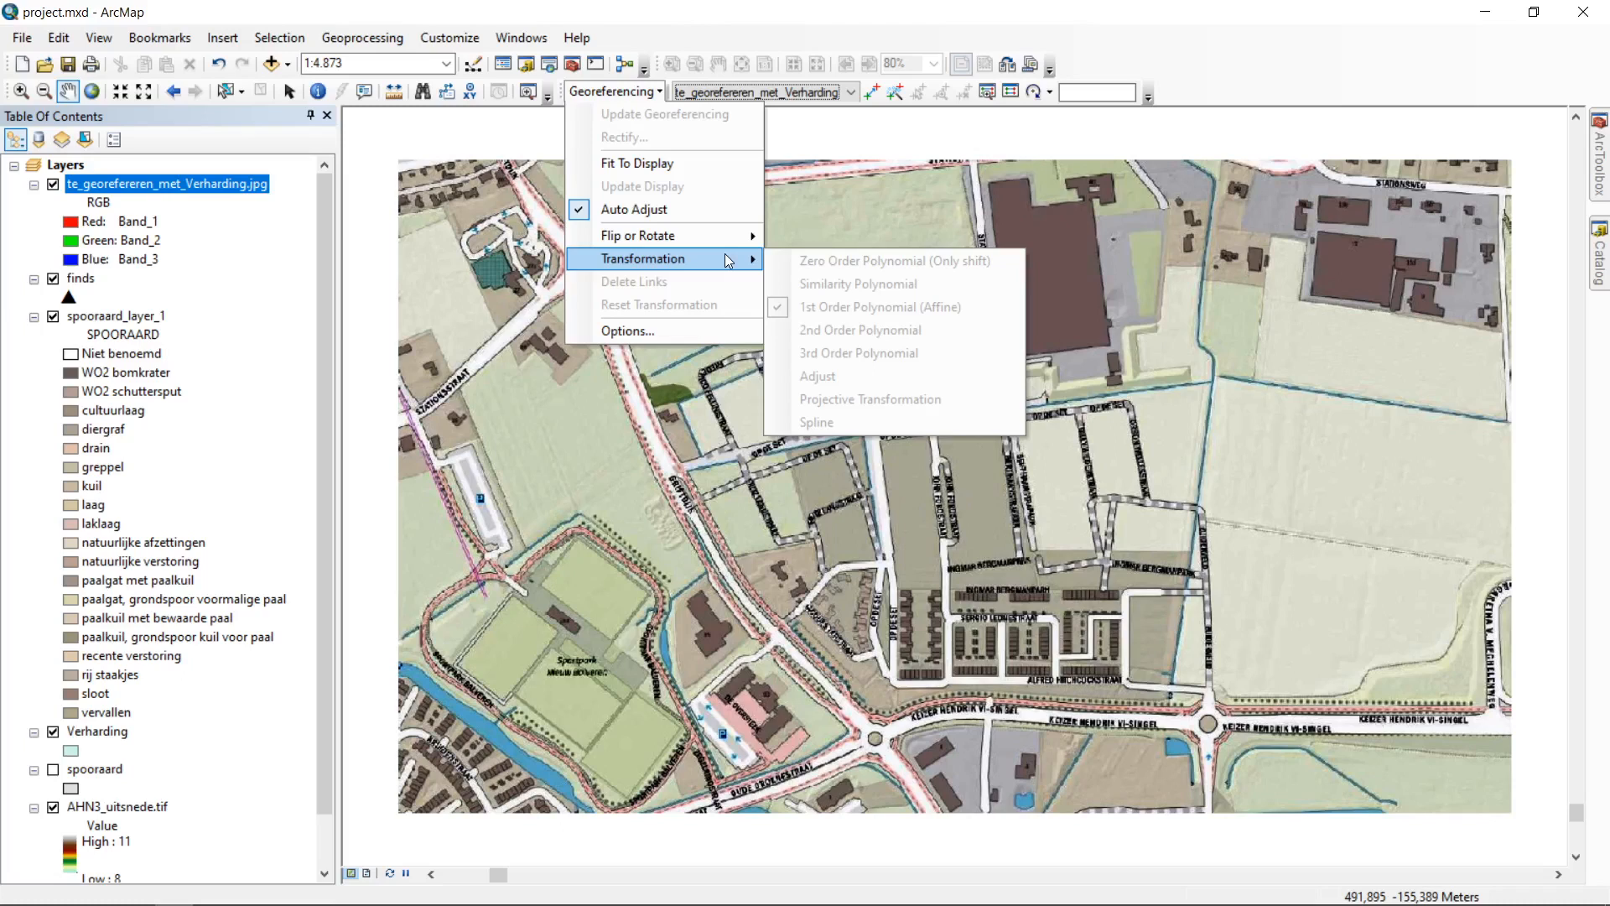
click(696, 335)
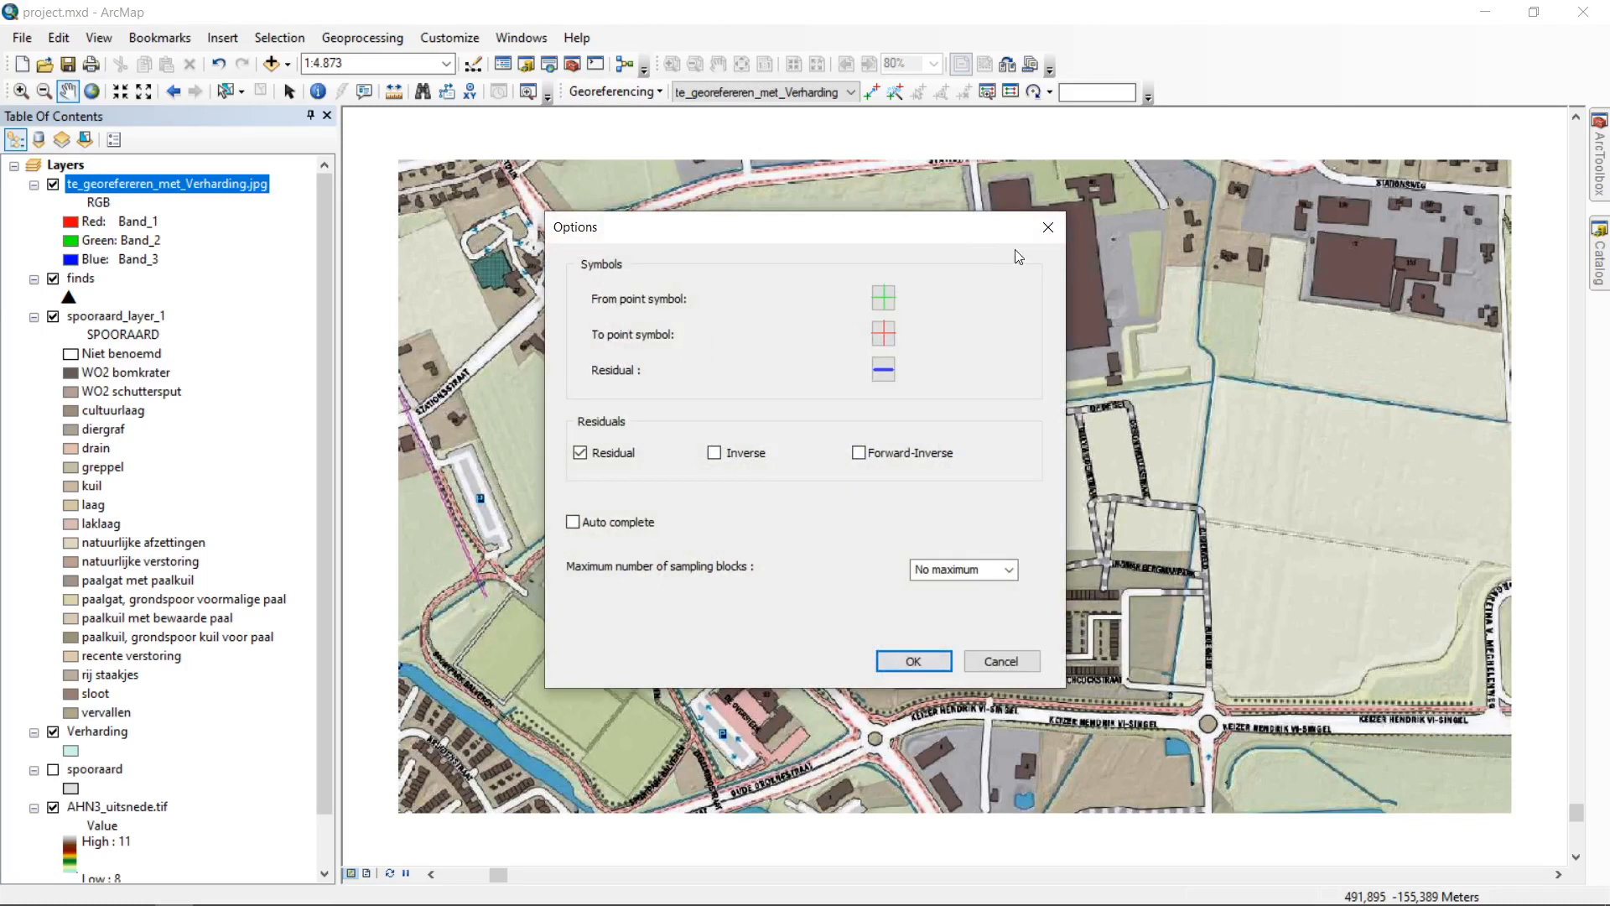
click(1047, 229)
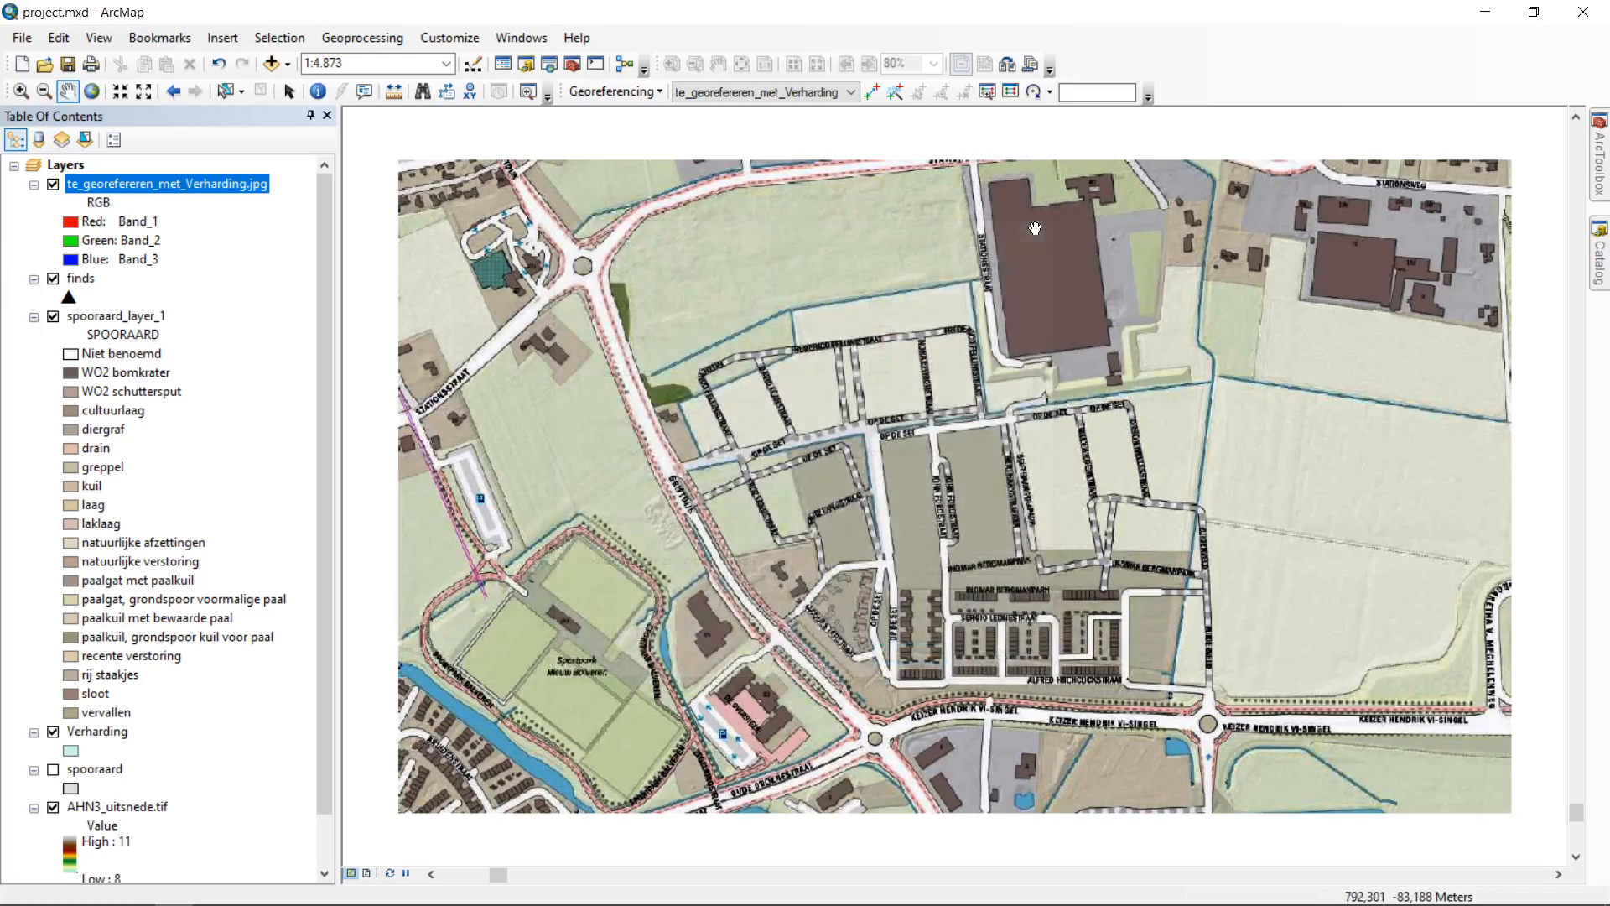
Step: Fit te_georefereren_met_Verharding.jpg to the display over the area of the spooraard_layer_1 layer at a scale of 1:4.000
click(640, 94)
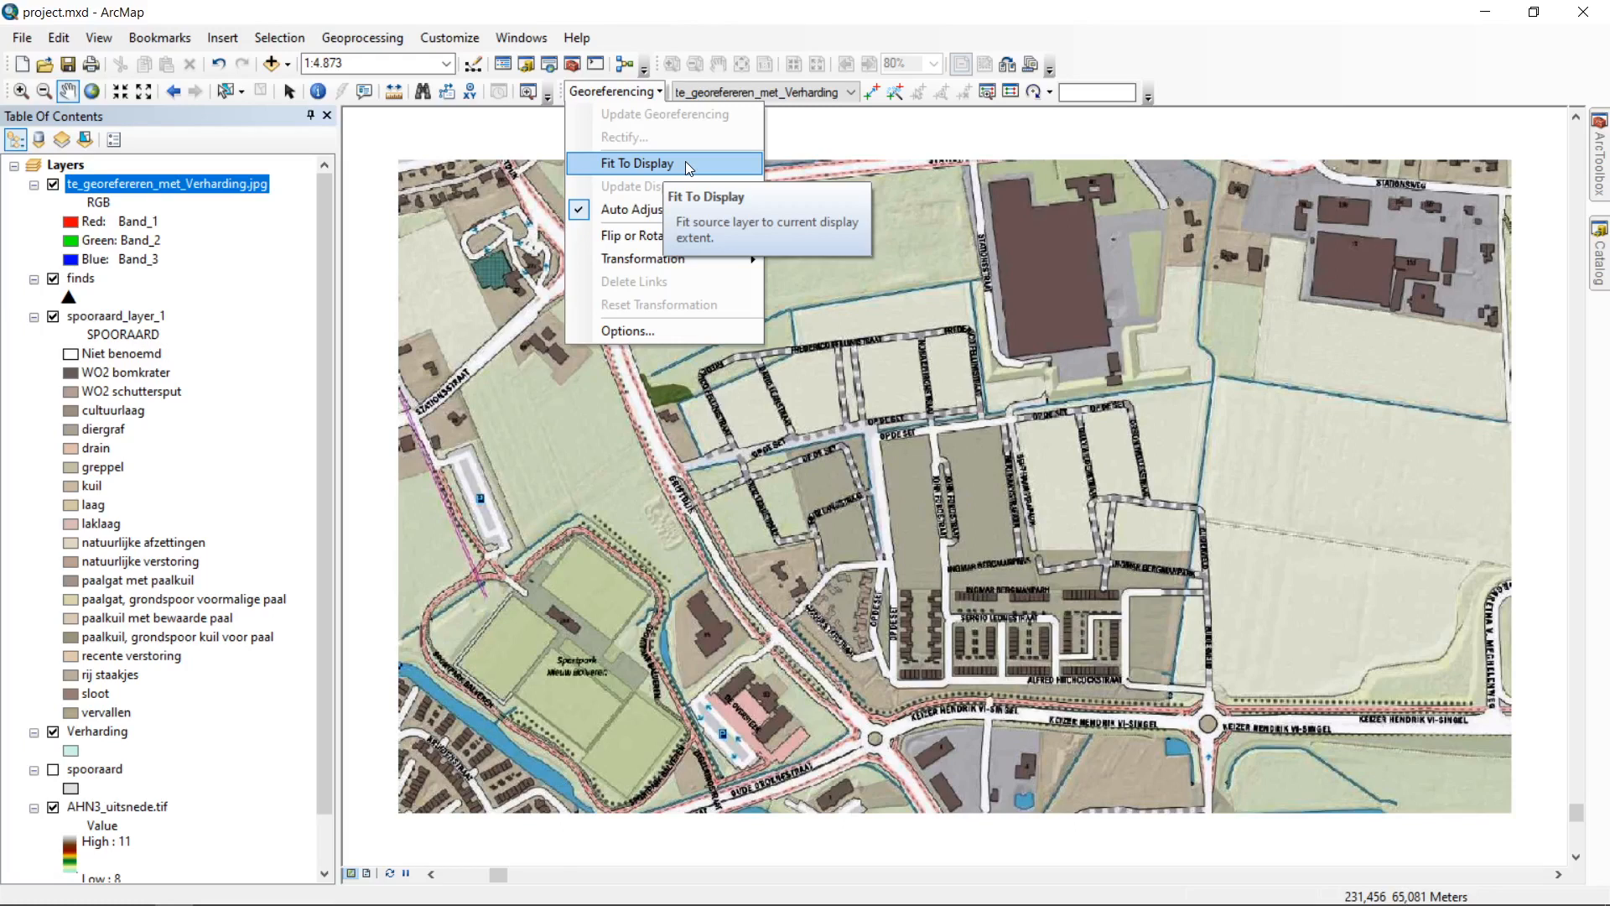
right_click(132, 317)
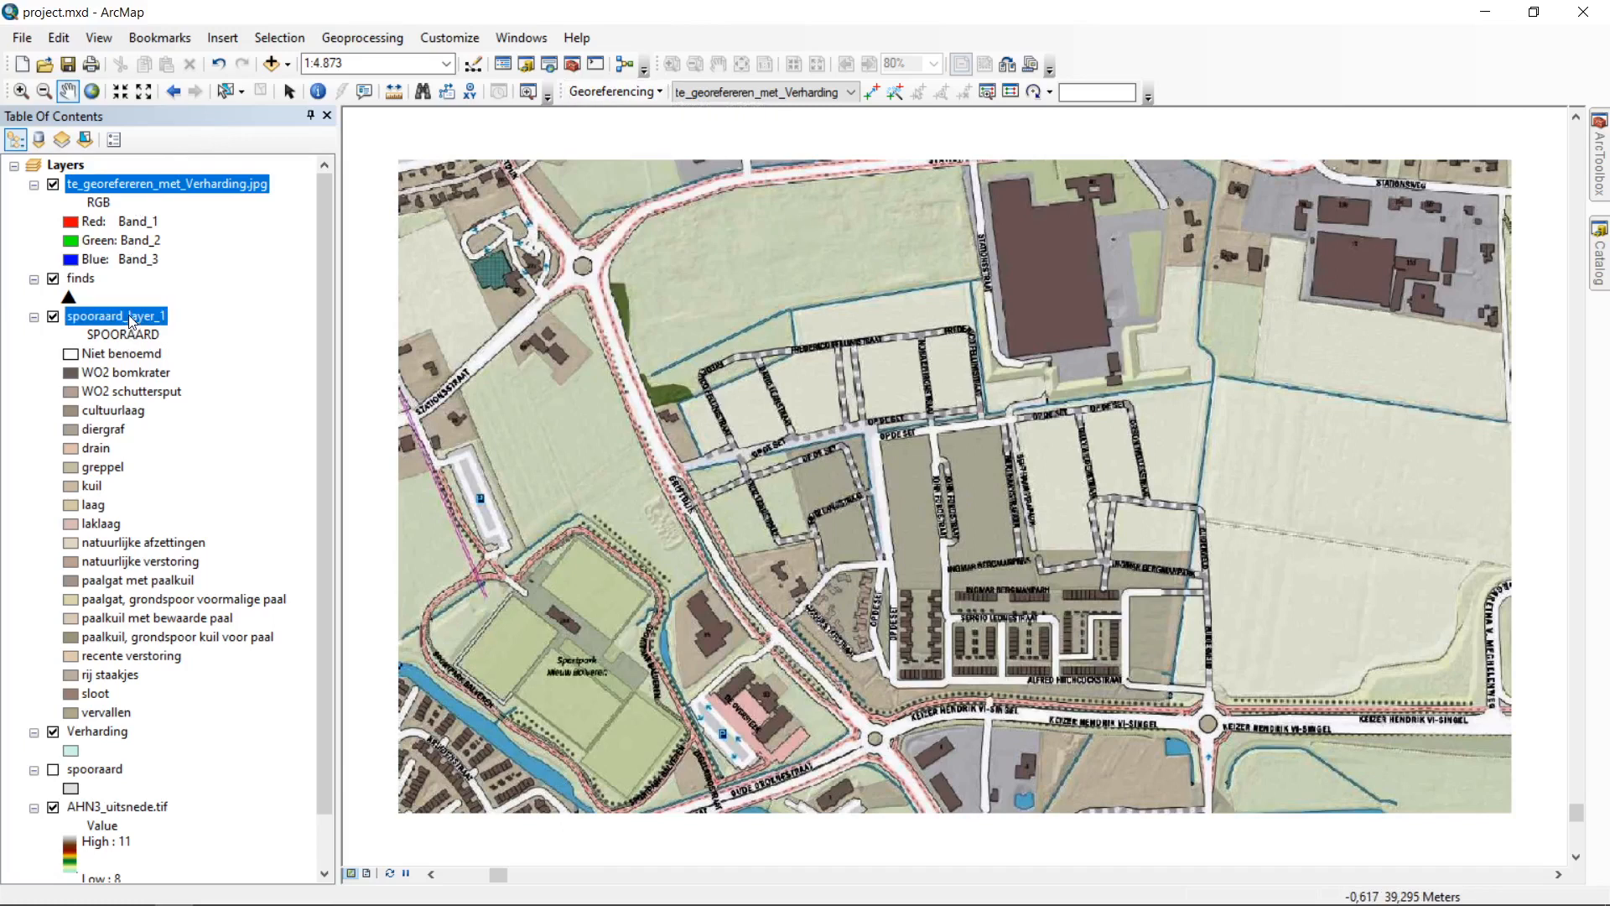
click(275, 423)
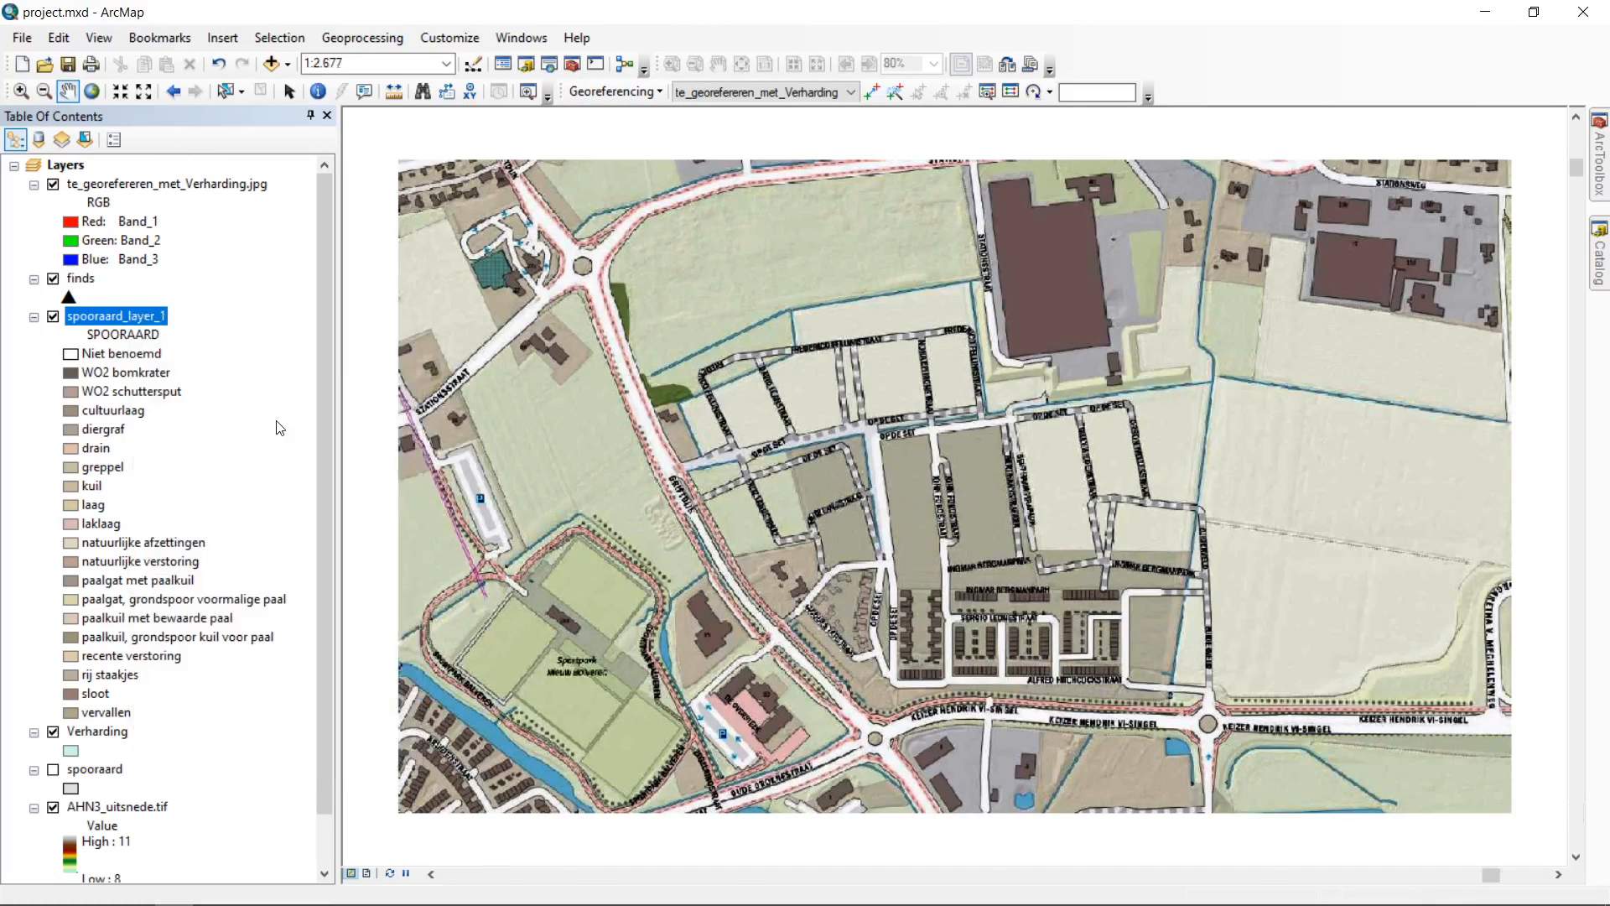
scroll(826, 424, down, 2)
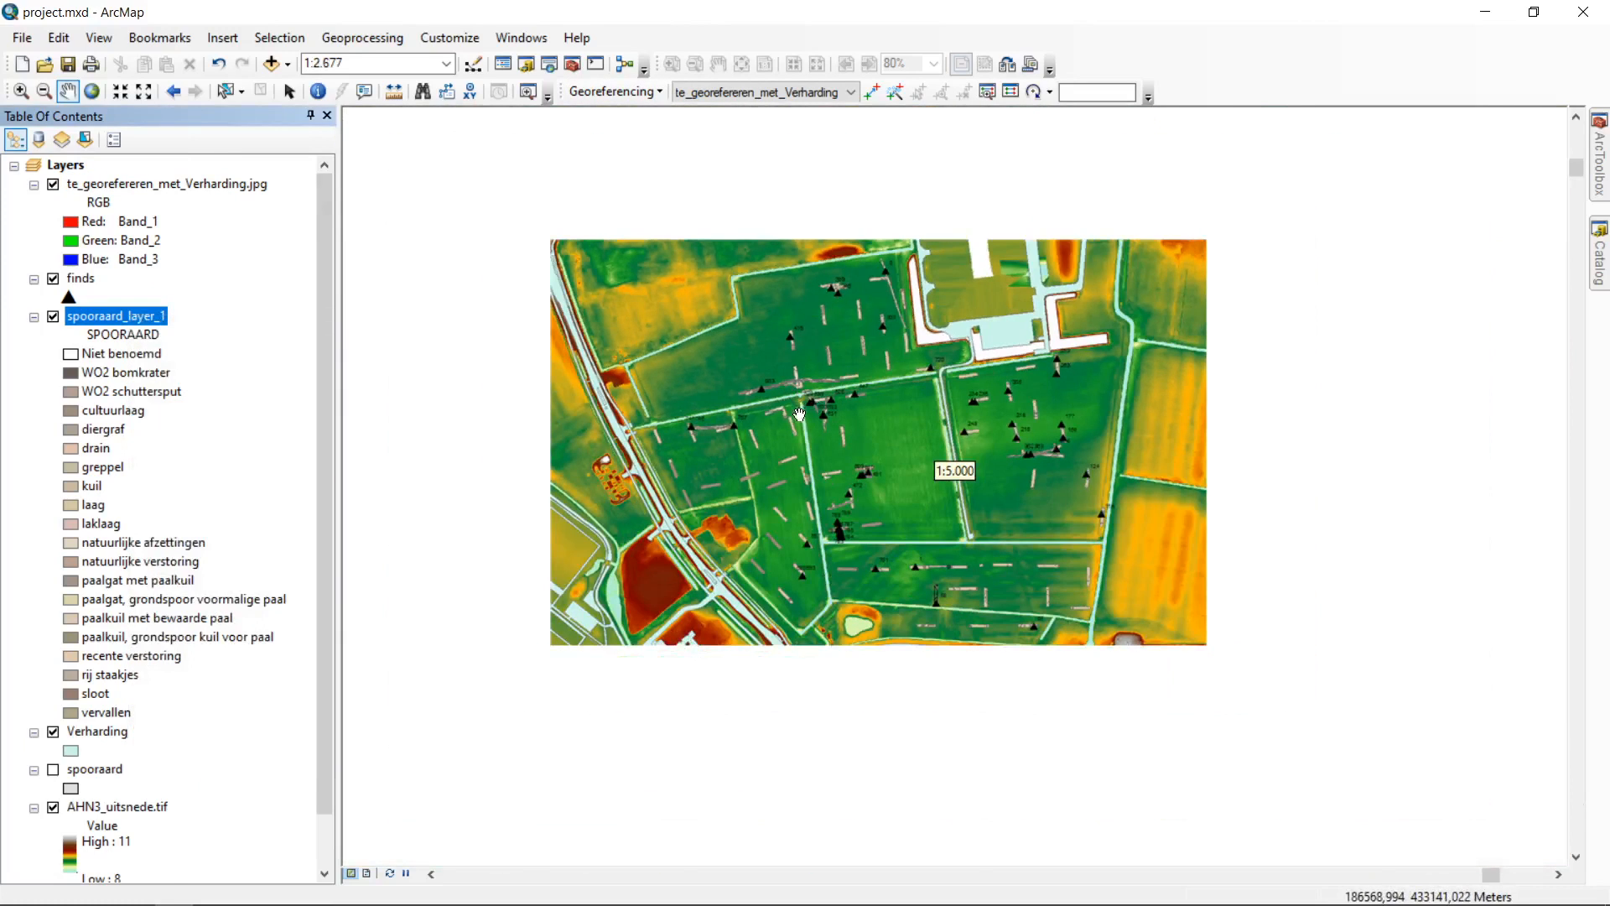
drag(827, 424, 826, 440)
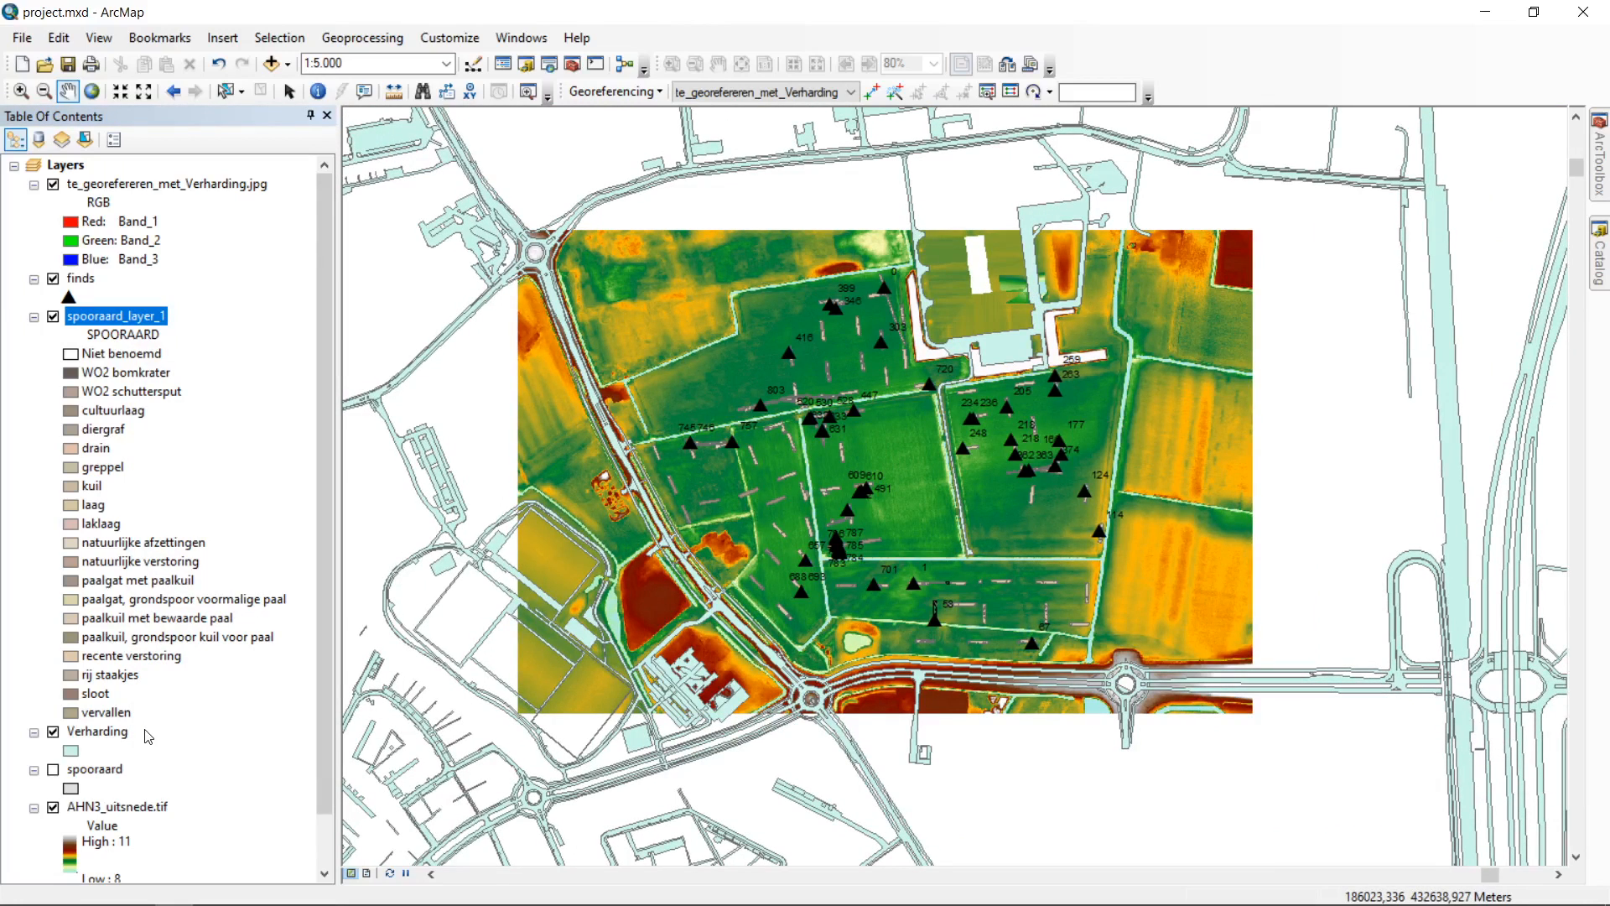
mouse_move(88, 901)
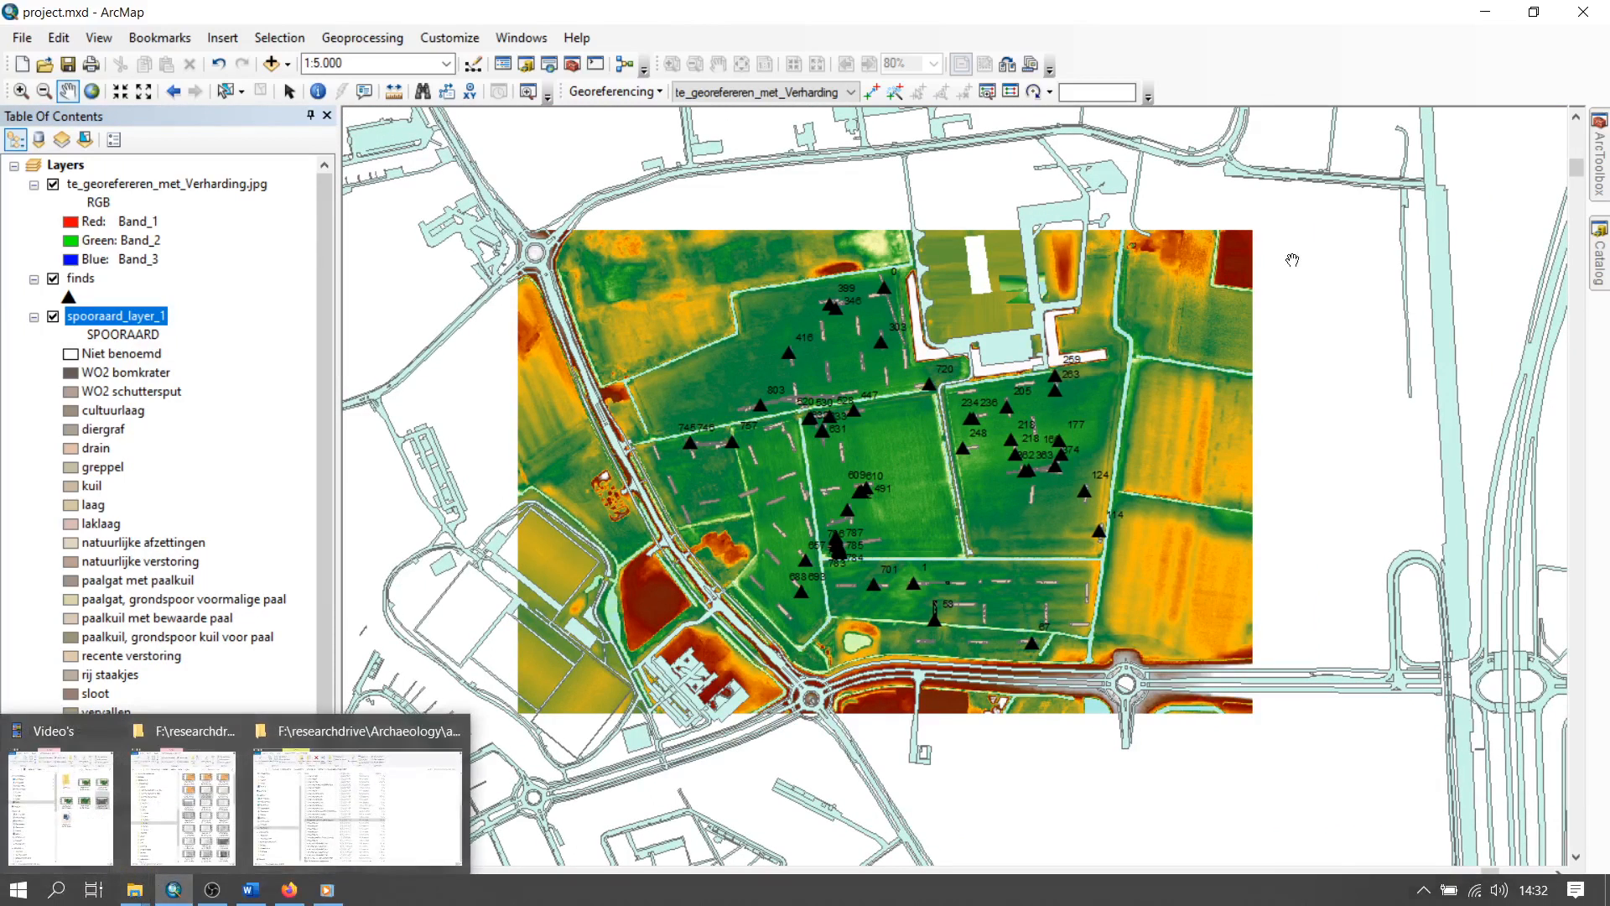
scroll(843, 406, up, 1)
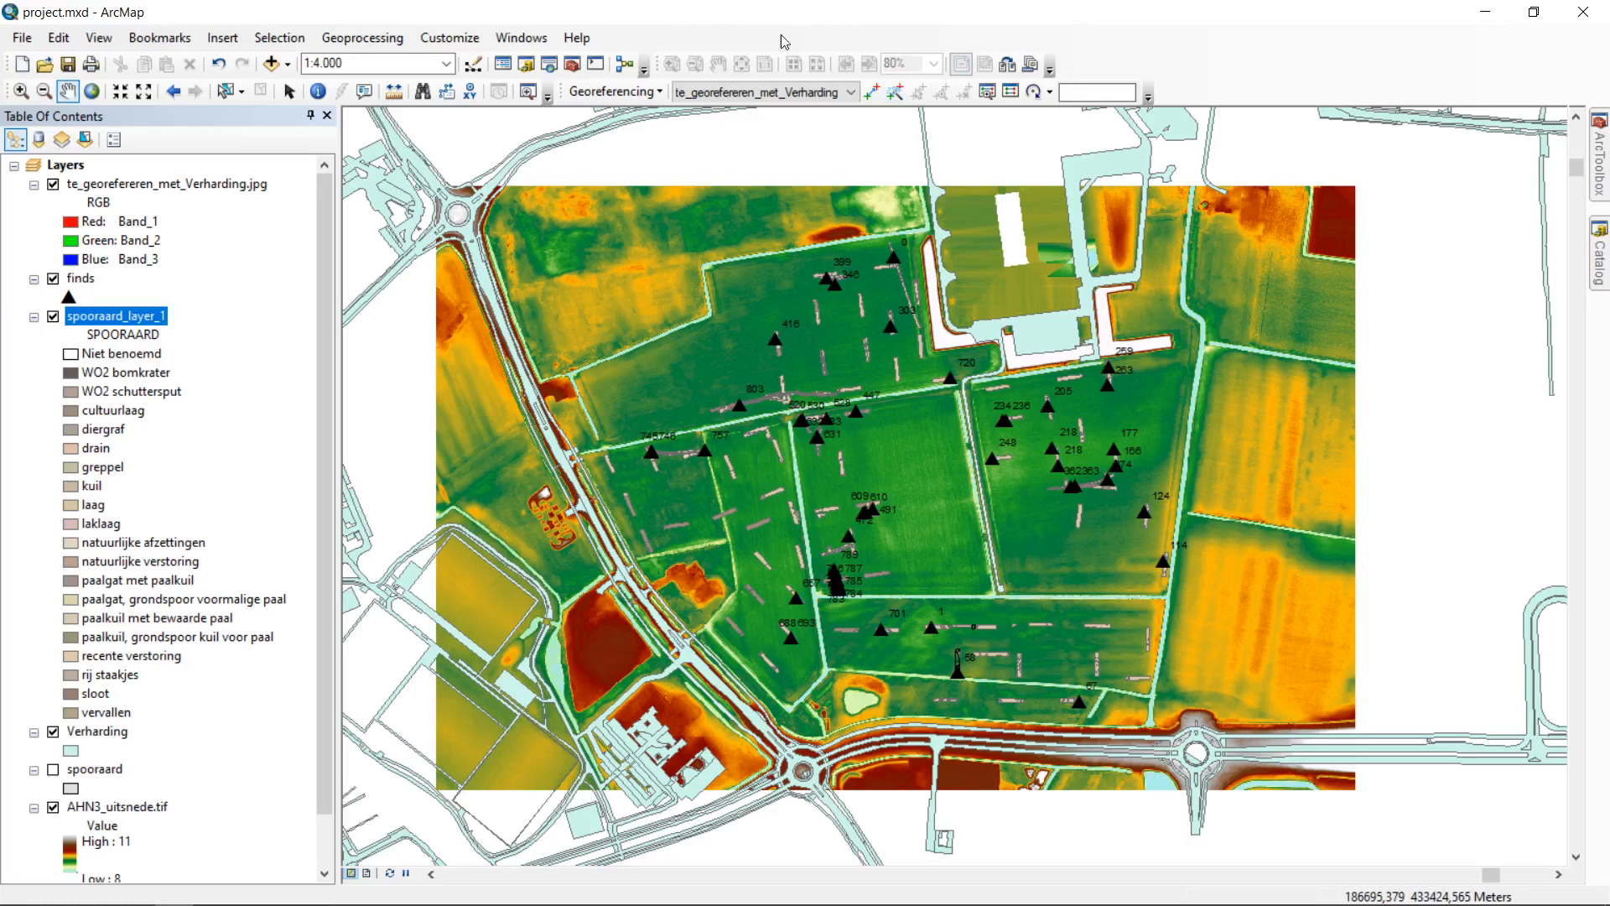
click(585, 93)
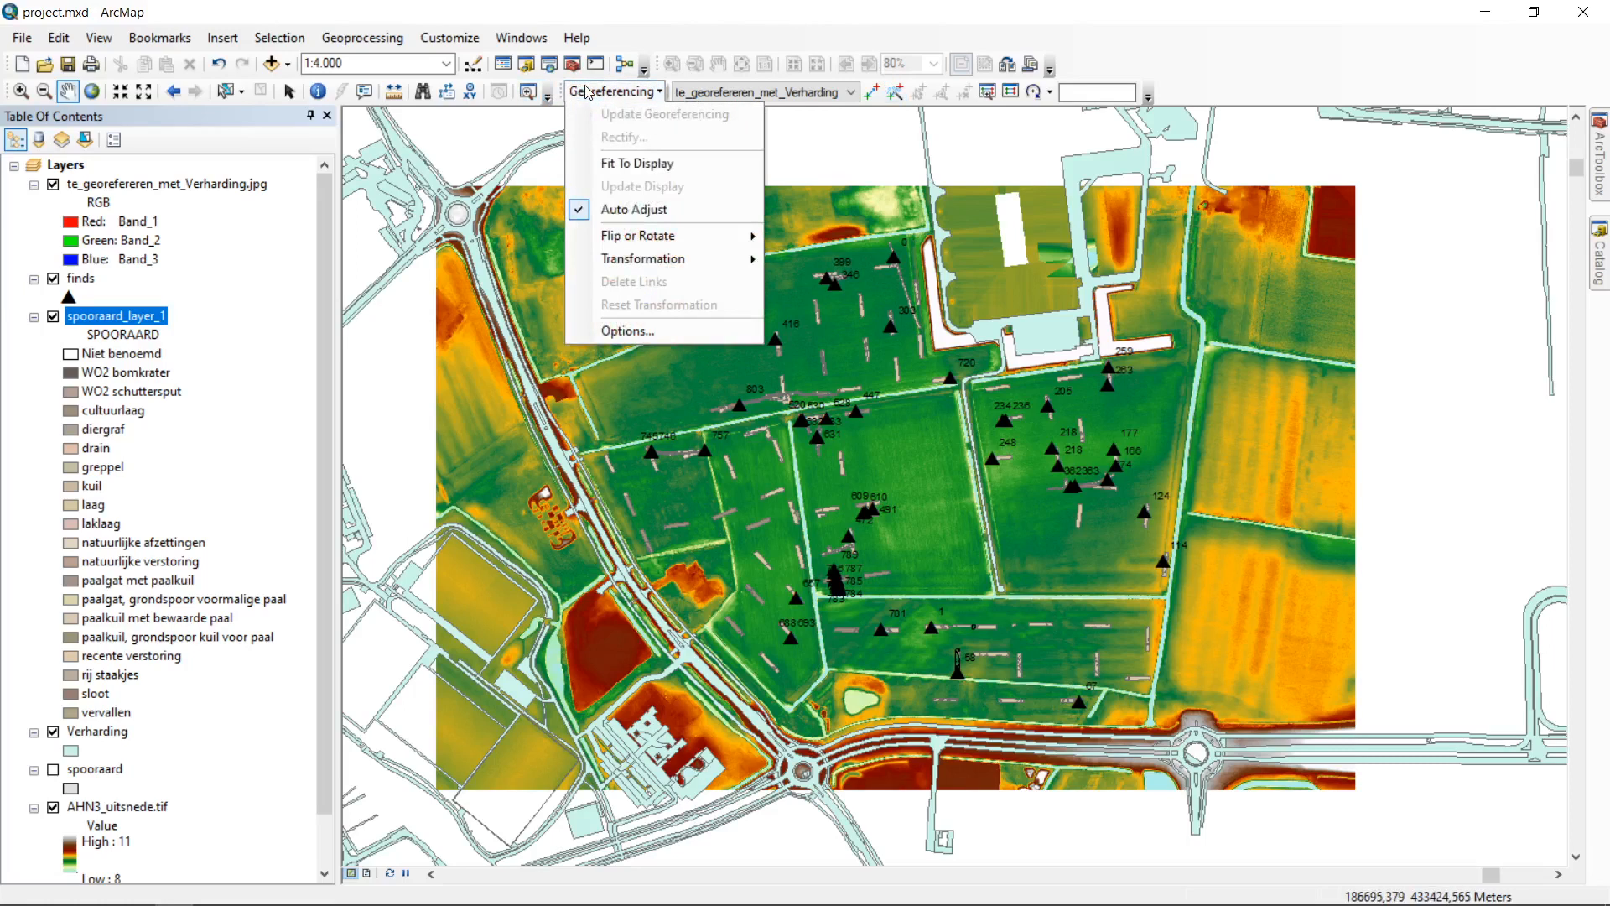
click(651, 165)
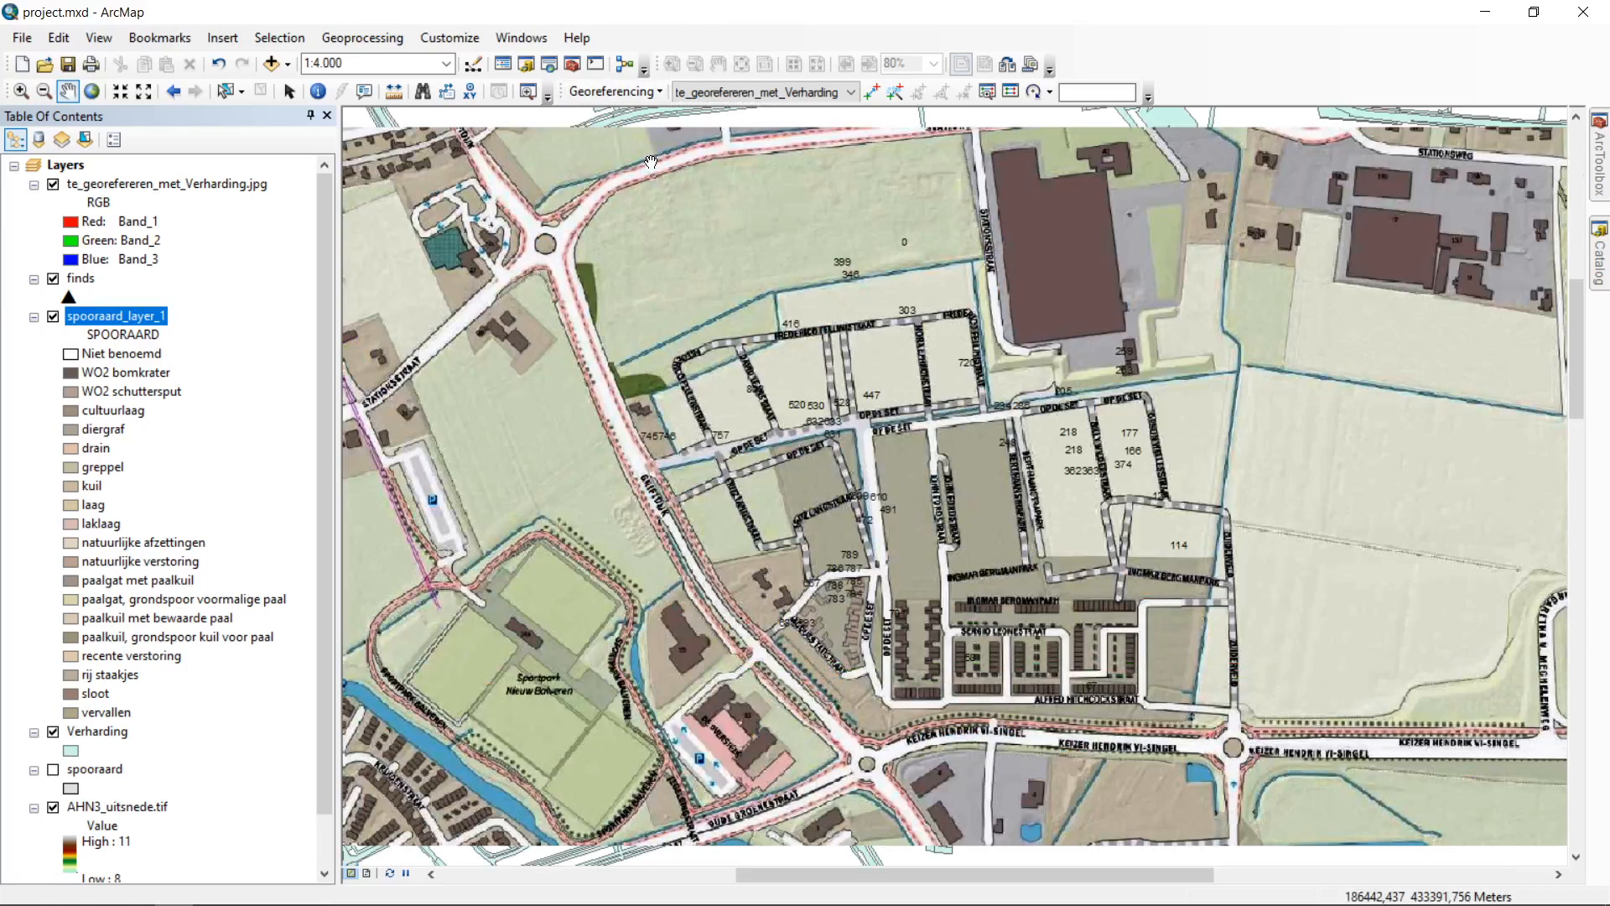
Step: Compare the fitted image with the underlying map by hiding and showing the te_georefereren_met_Verharding.jpg layer
scroll(995, 451, down, 2)
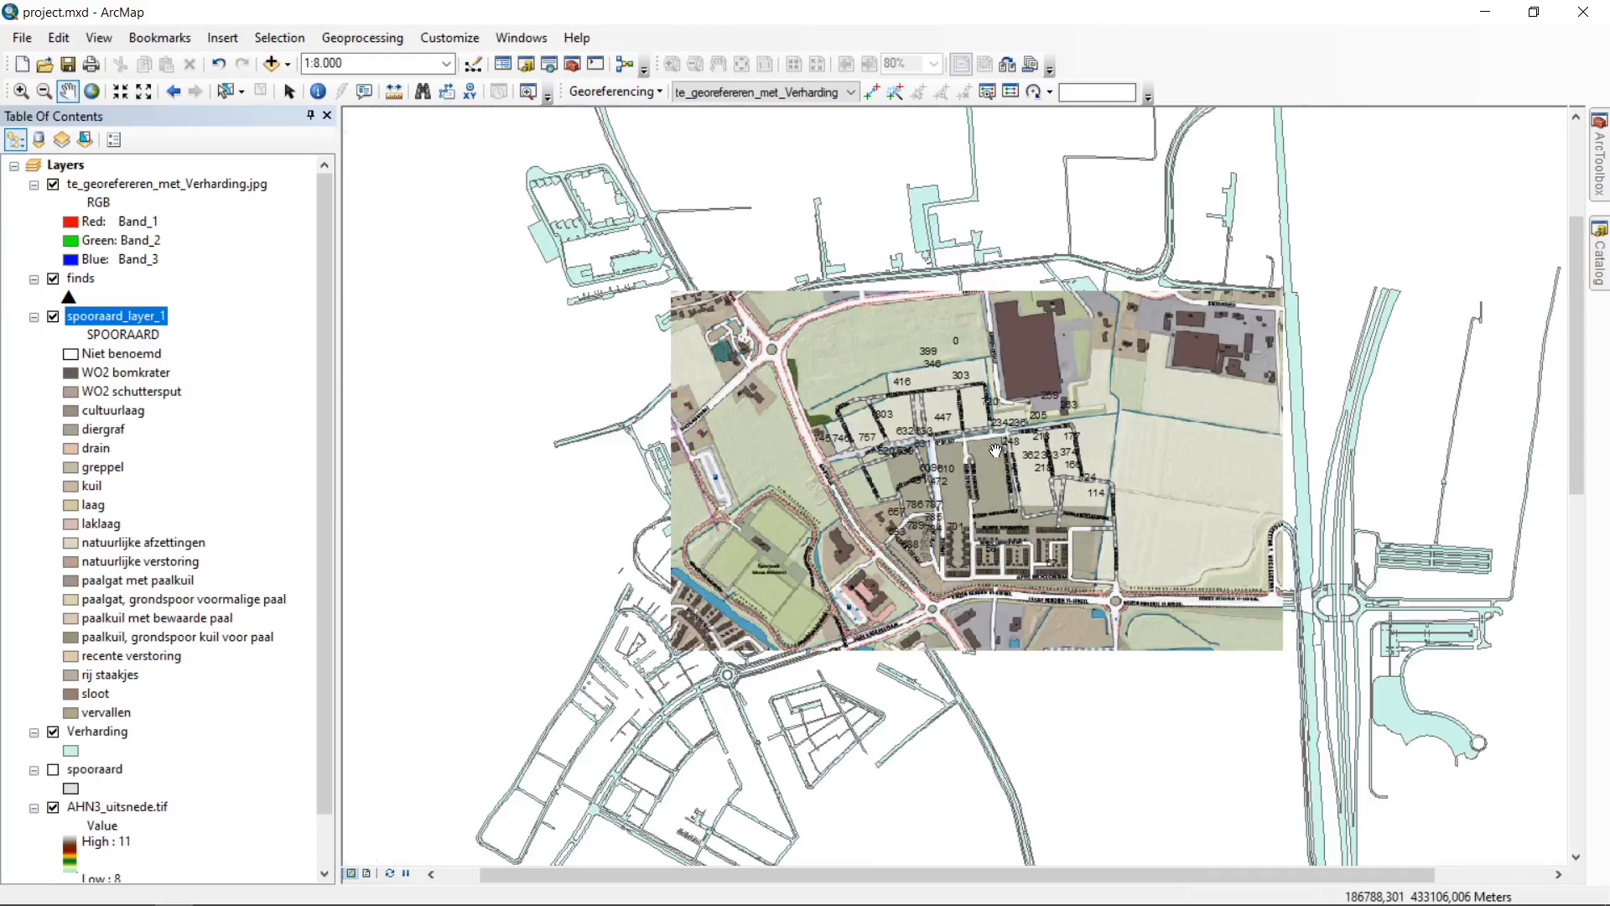
drag(995, 450, 875, 427)
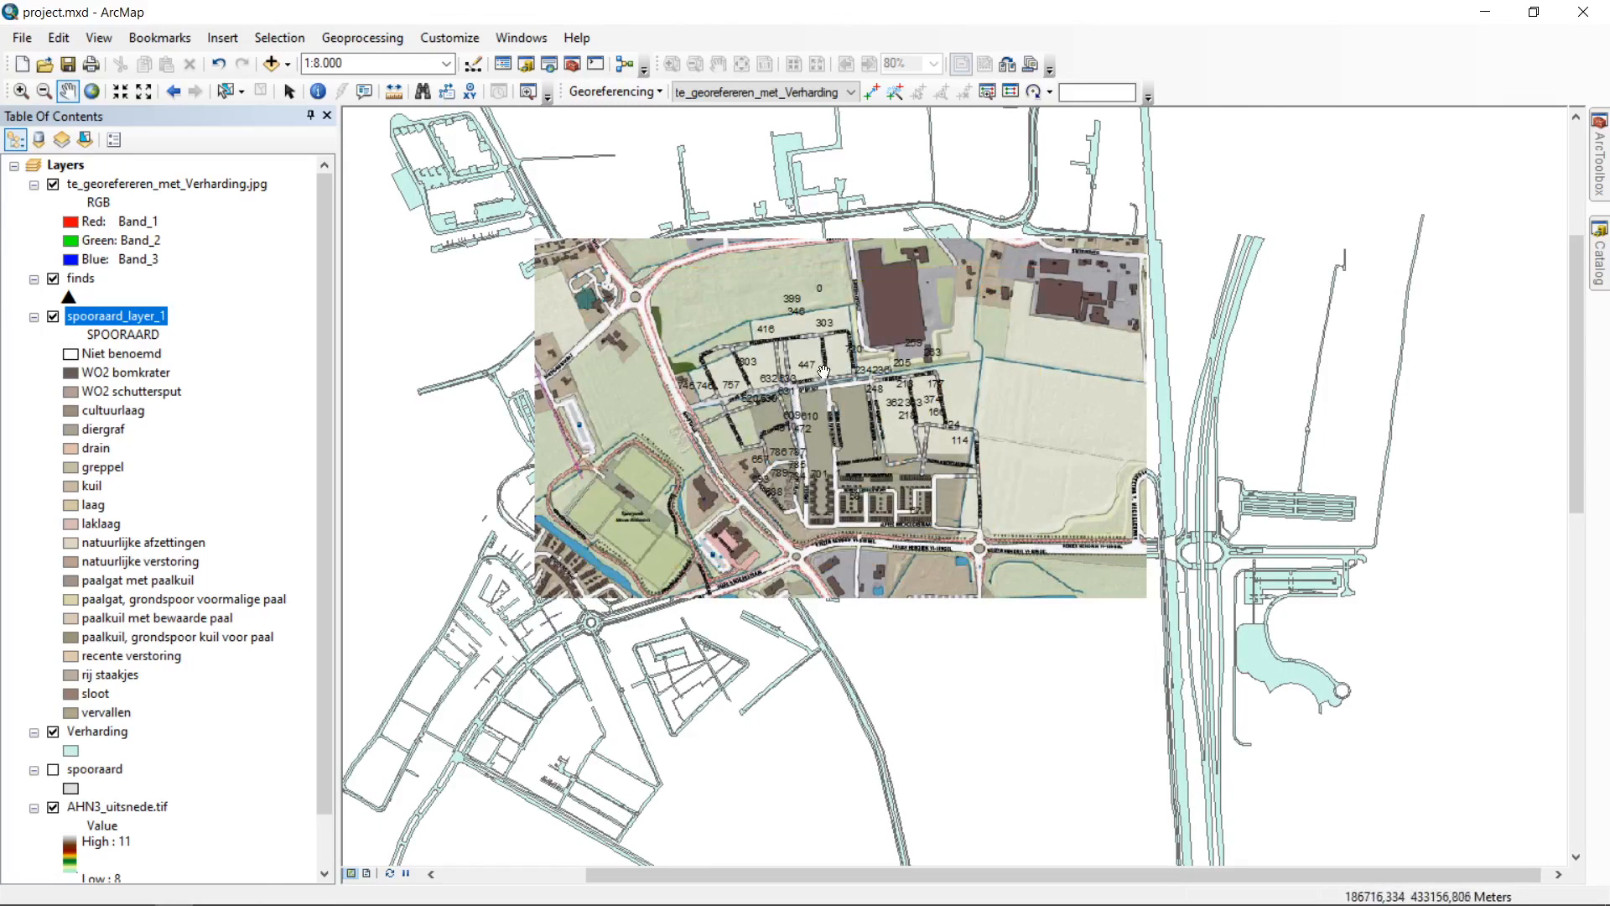
scroll(826, 373, down, 3)
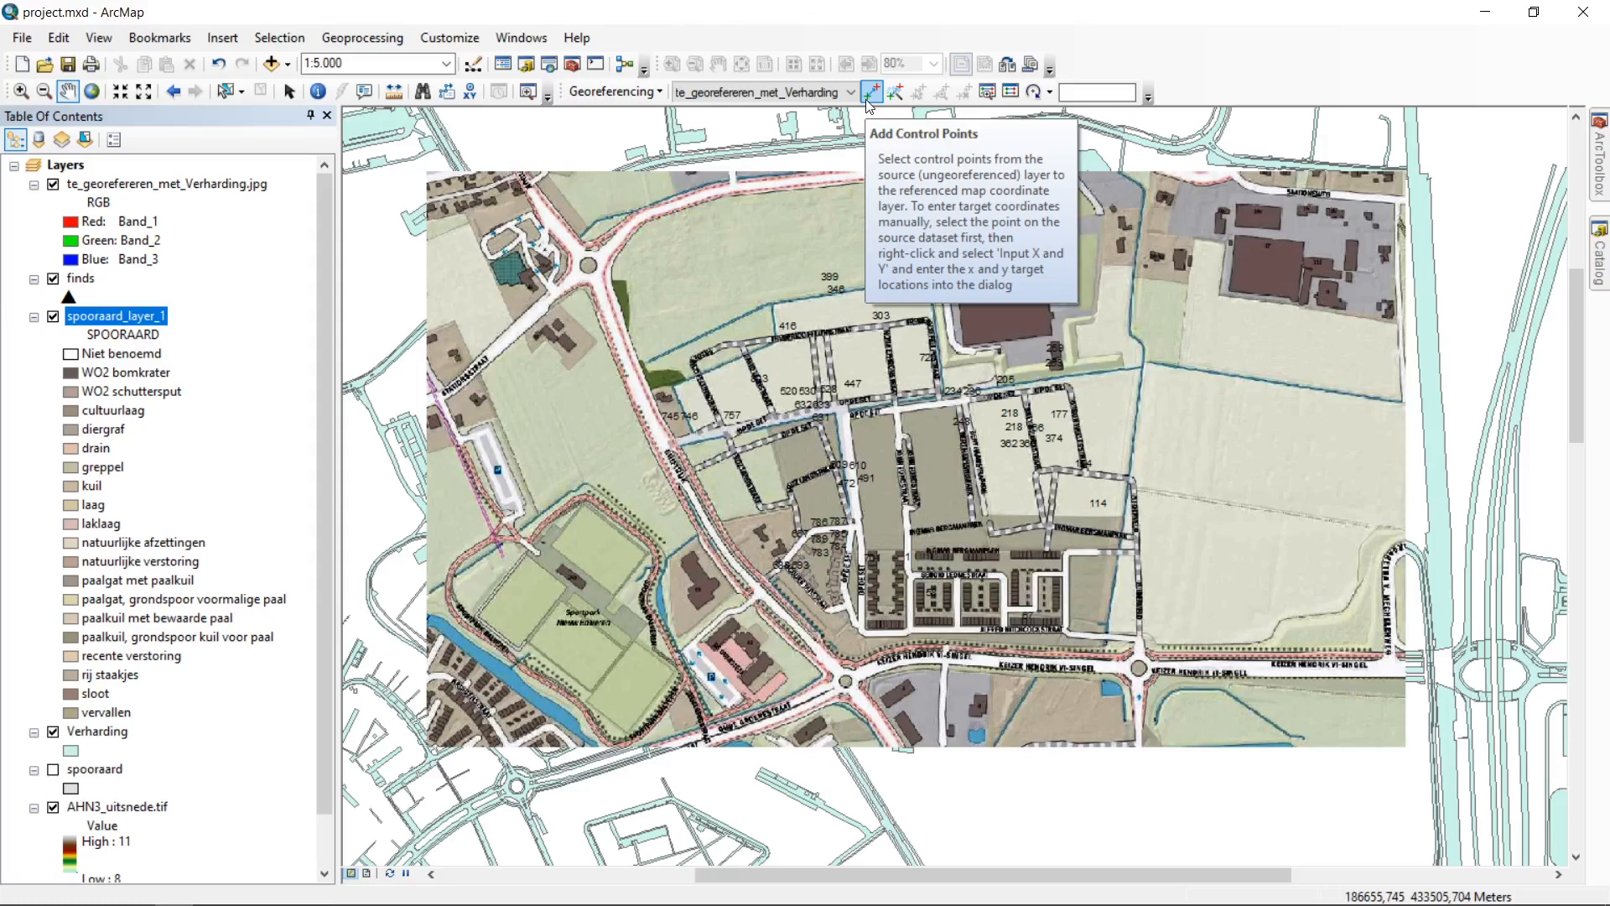
click(52, 187)
click(52, 186)
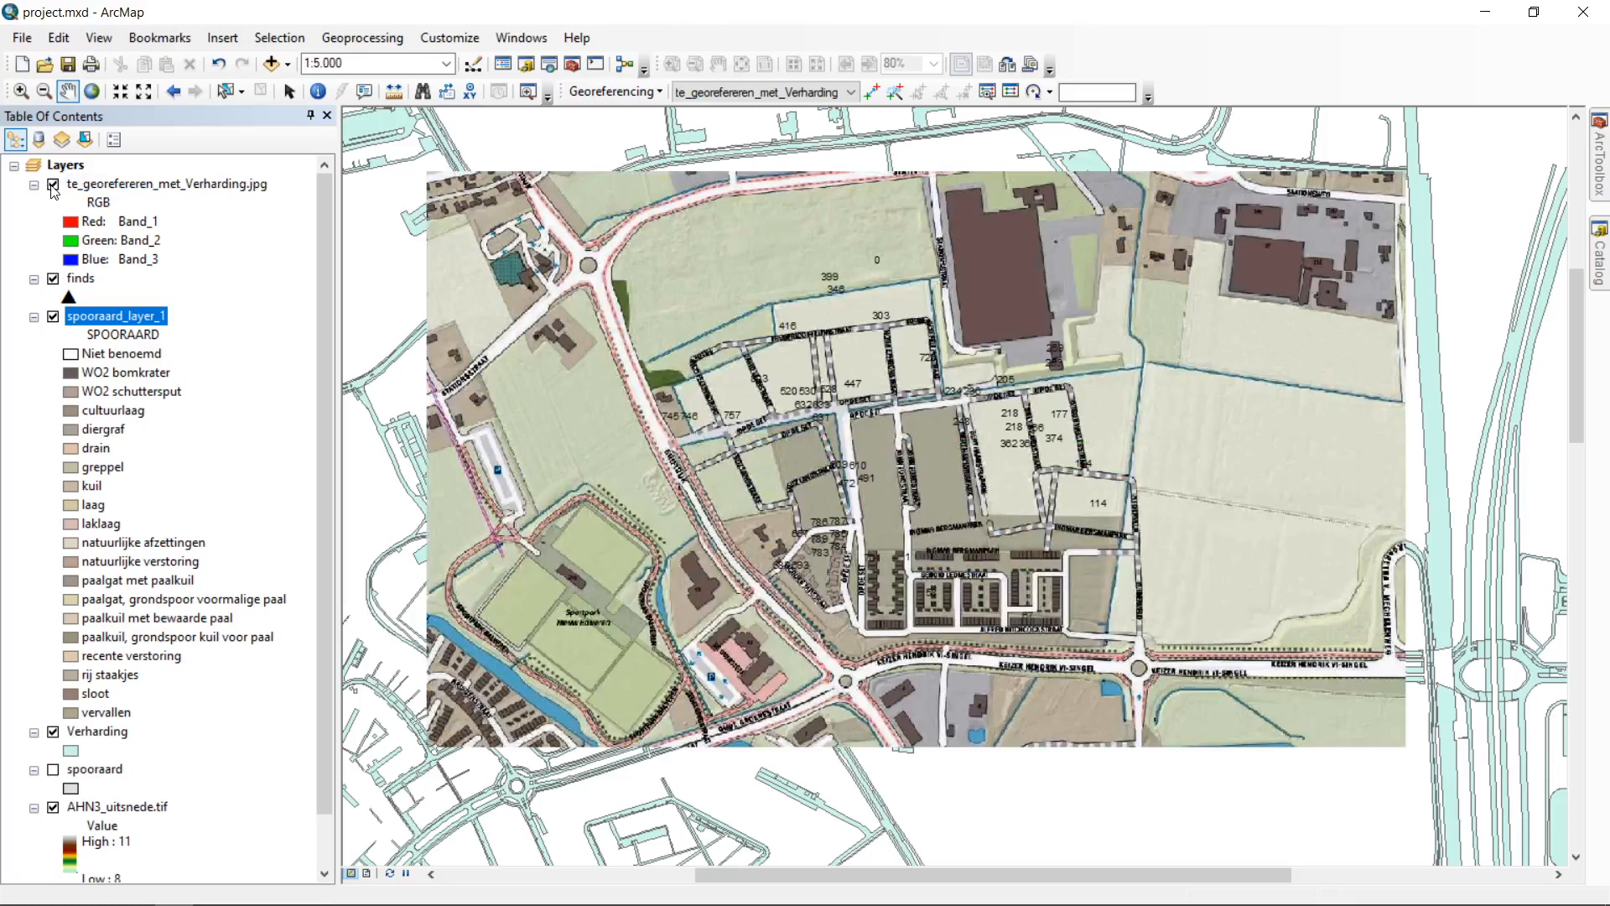
click(52, 186)
click(52, 186)
Step: Set the display transparency of the te_georefereren_met_Verharding.jpg layer to 50%
right_click(150, 194)
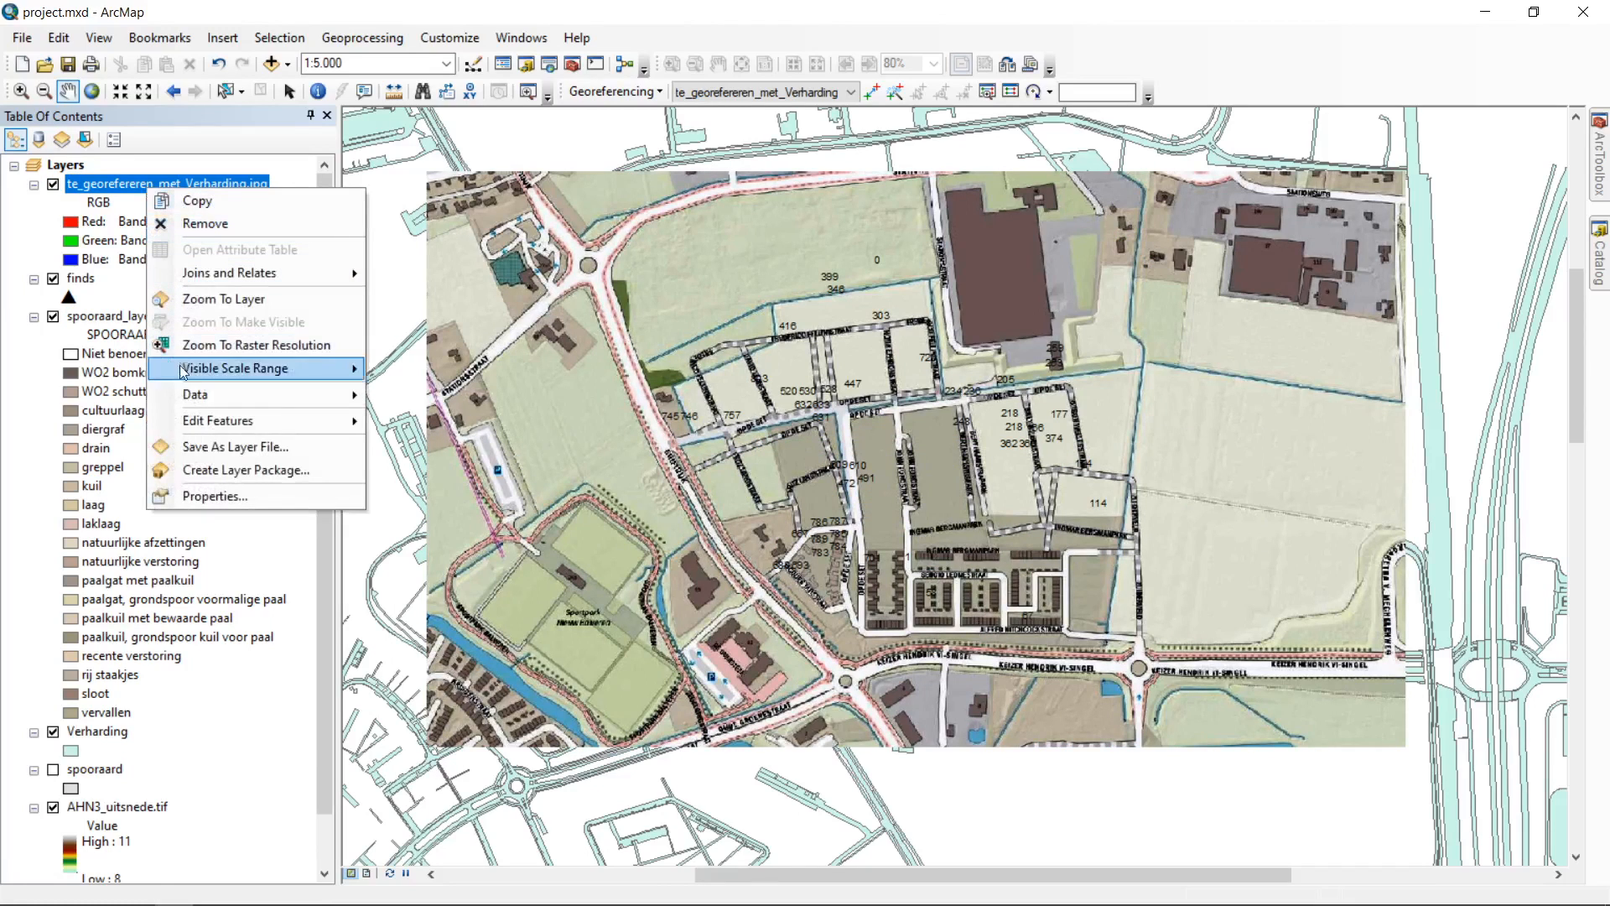
click(241, 499)
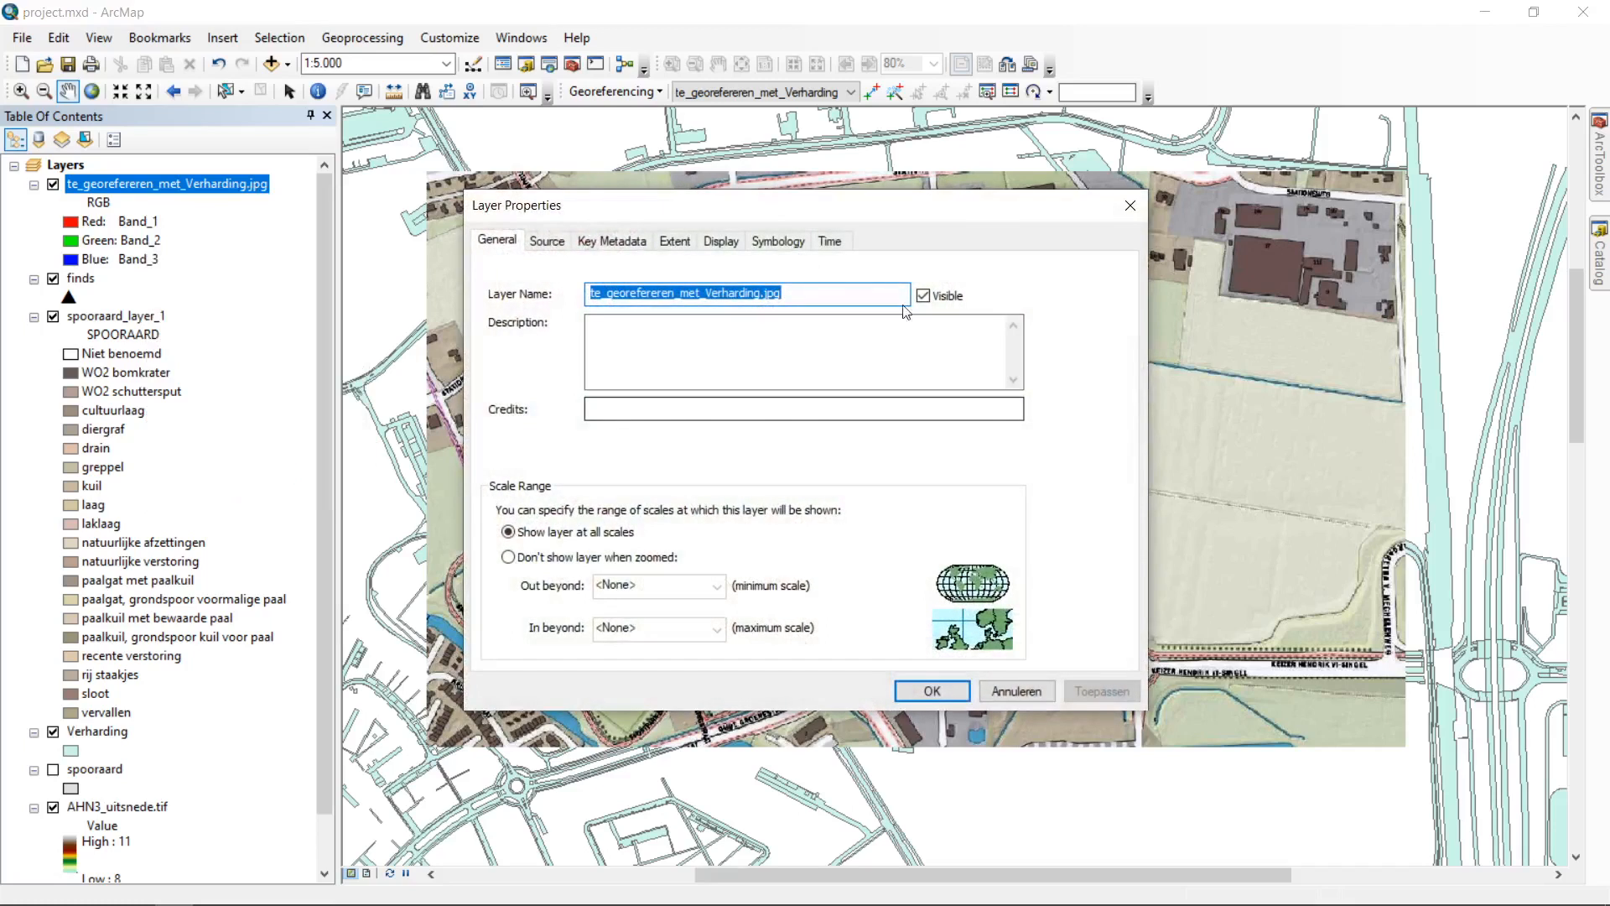
click(721, 240)
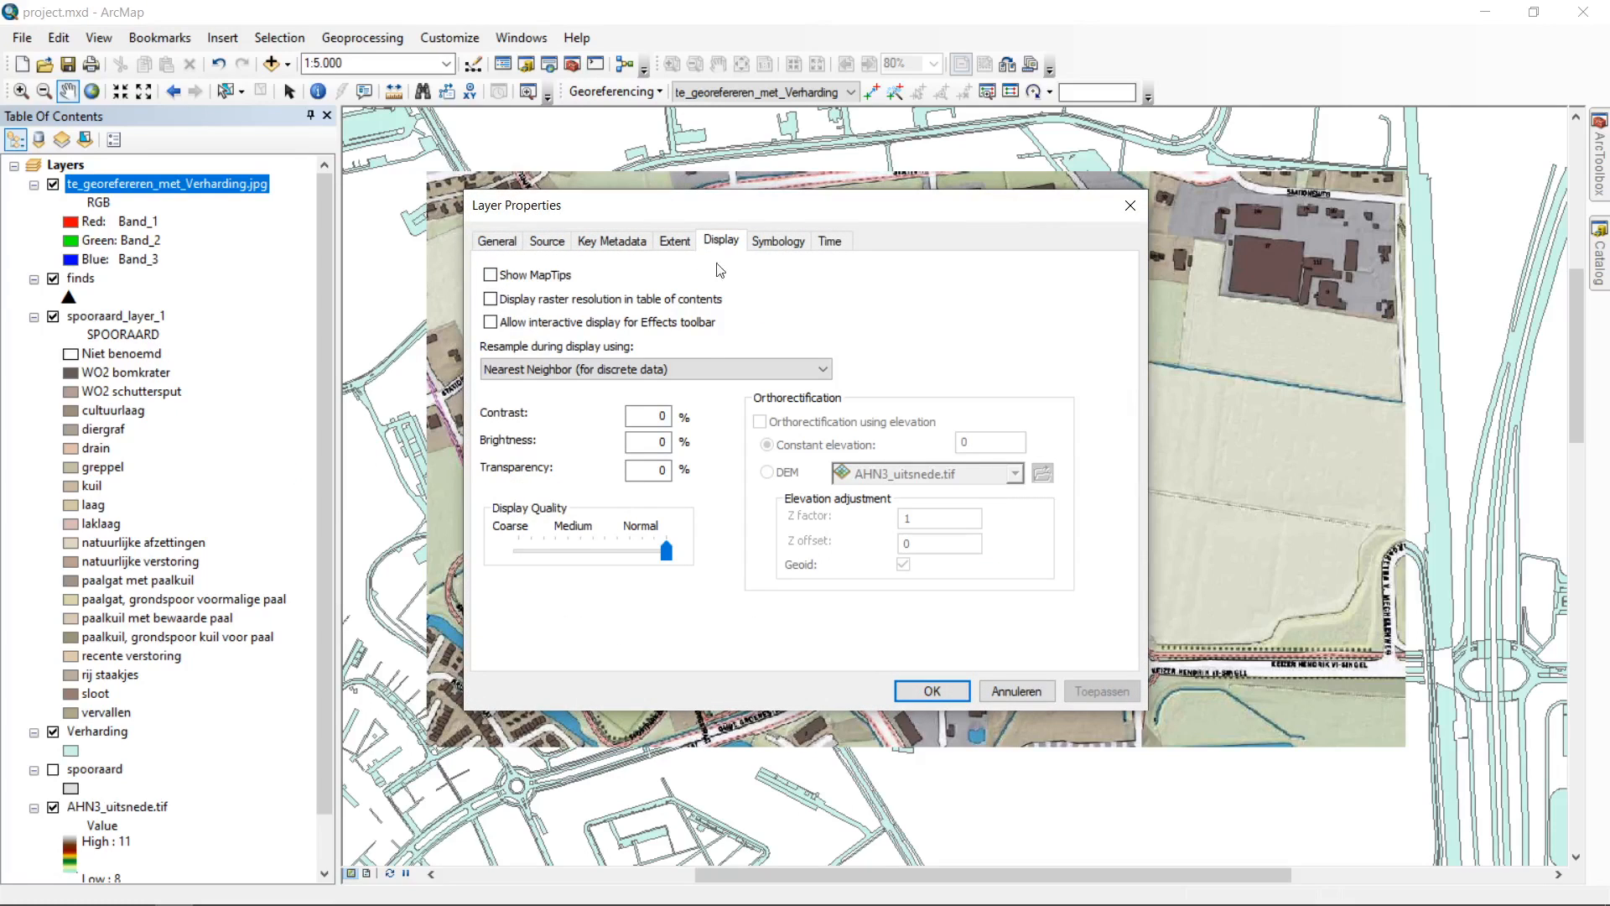
drag(654, 471, 829, 472)
text(50)
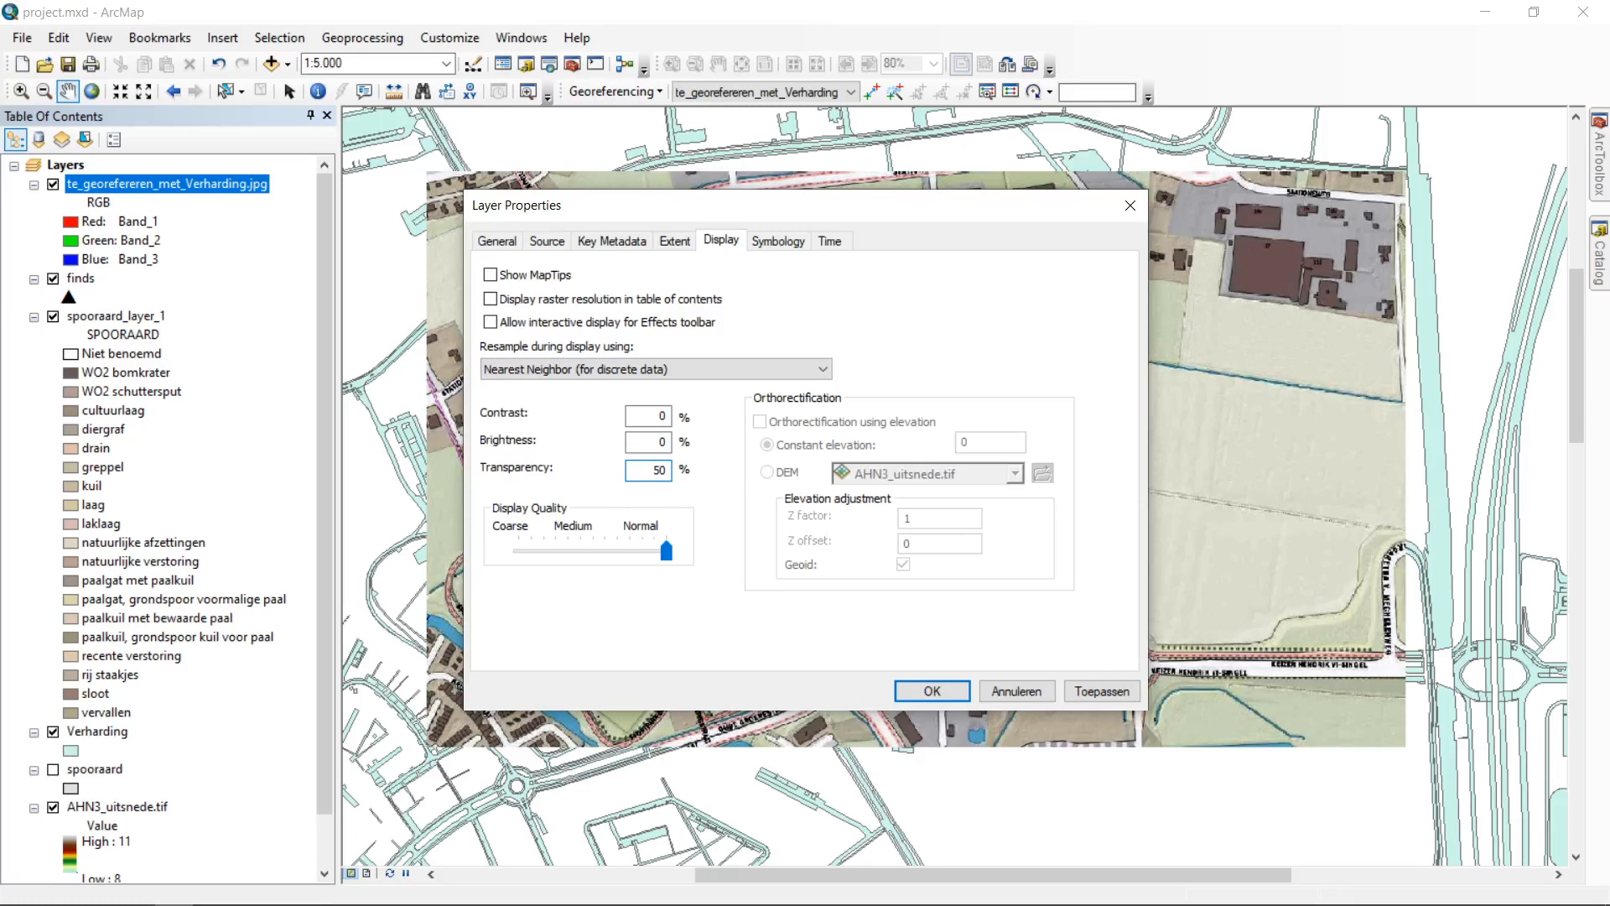
key(Return)
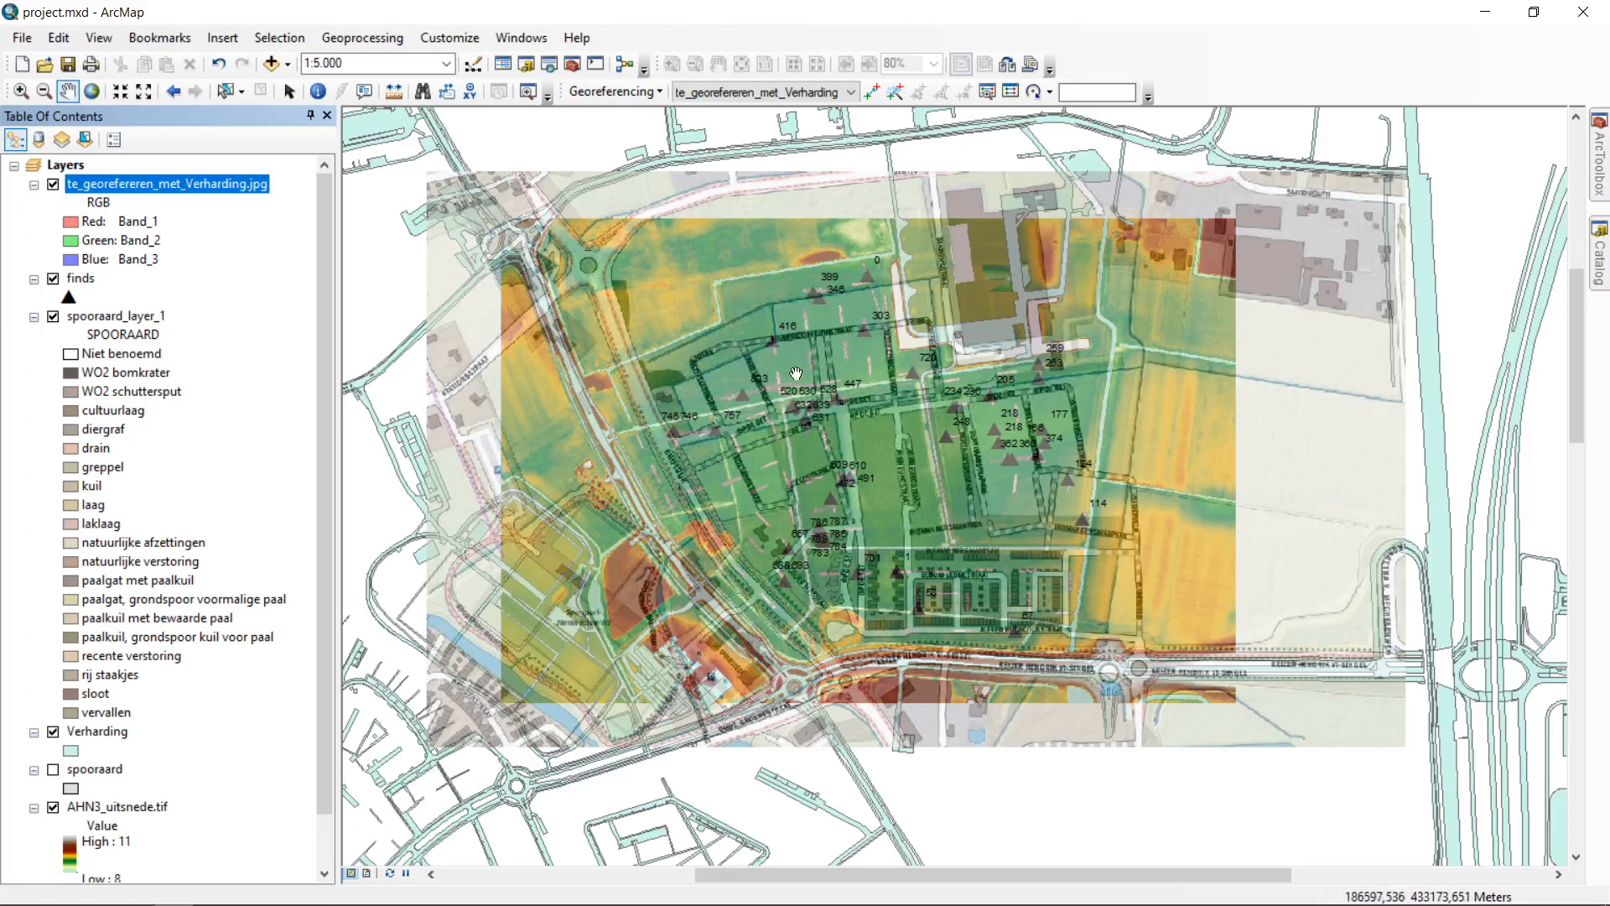
Step: Hide the AHN3_uitsnede.tif, spooraard_layer_1 and finds layers, keeping the image and Verharding visible
drag(788, 375, 823, 377)
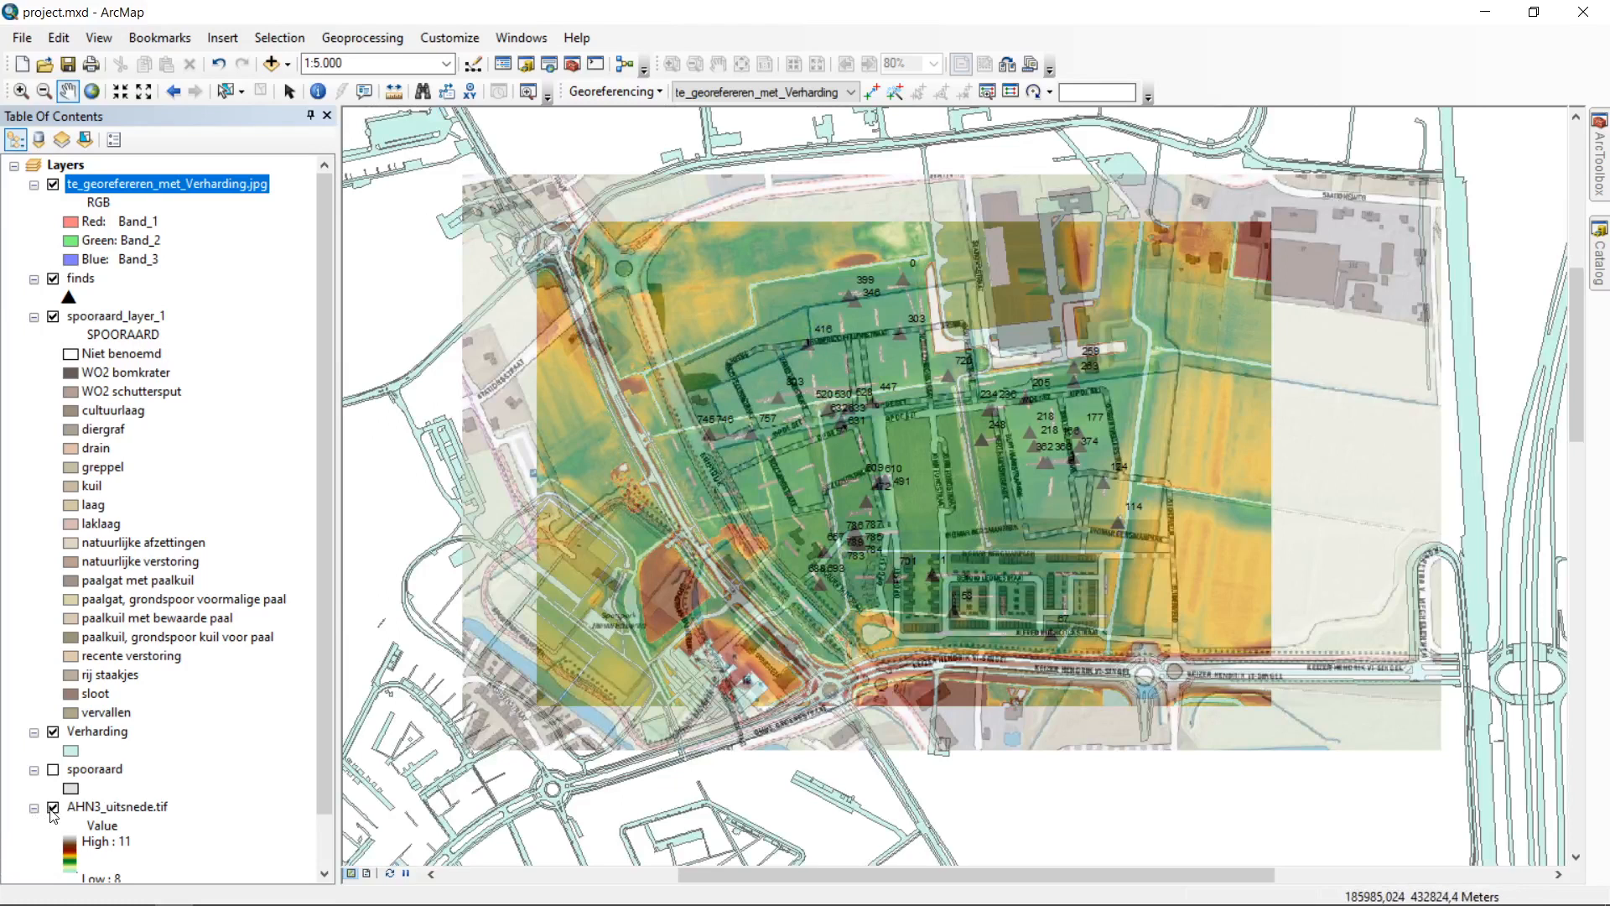
click(53, 807)
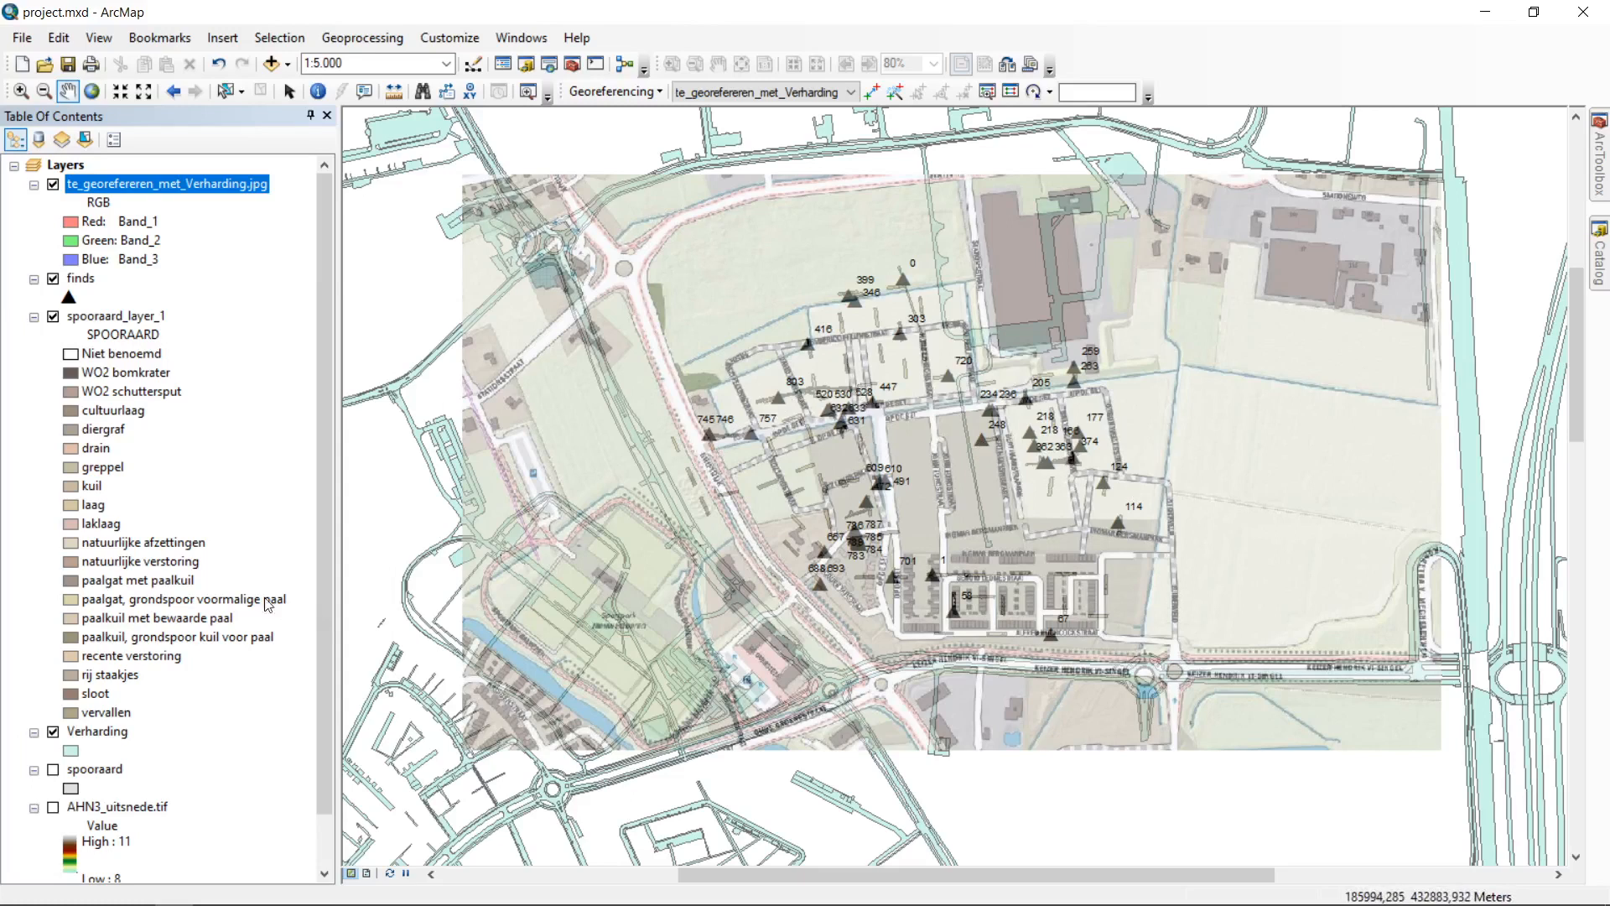
click(53, 317)
click(55, 286)
click(53, 280)
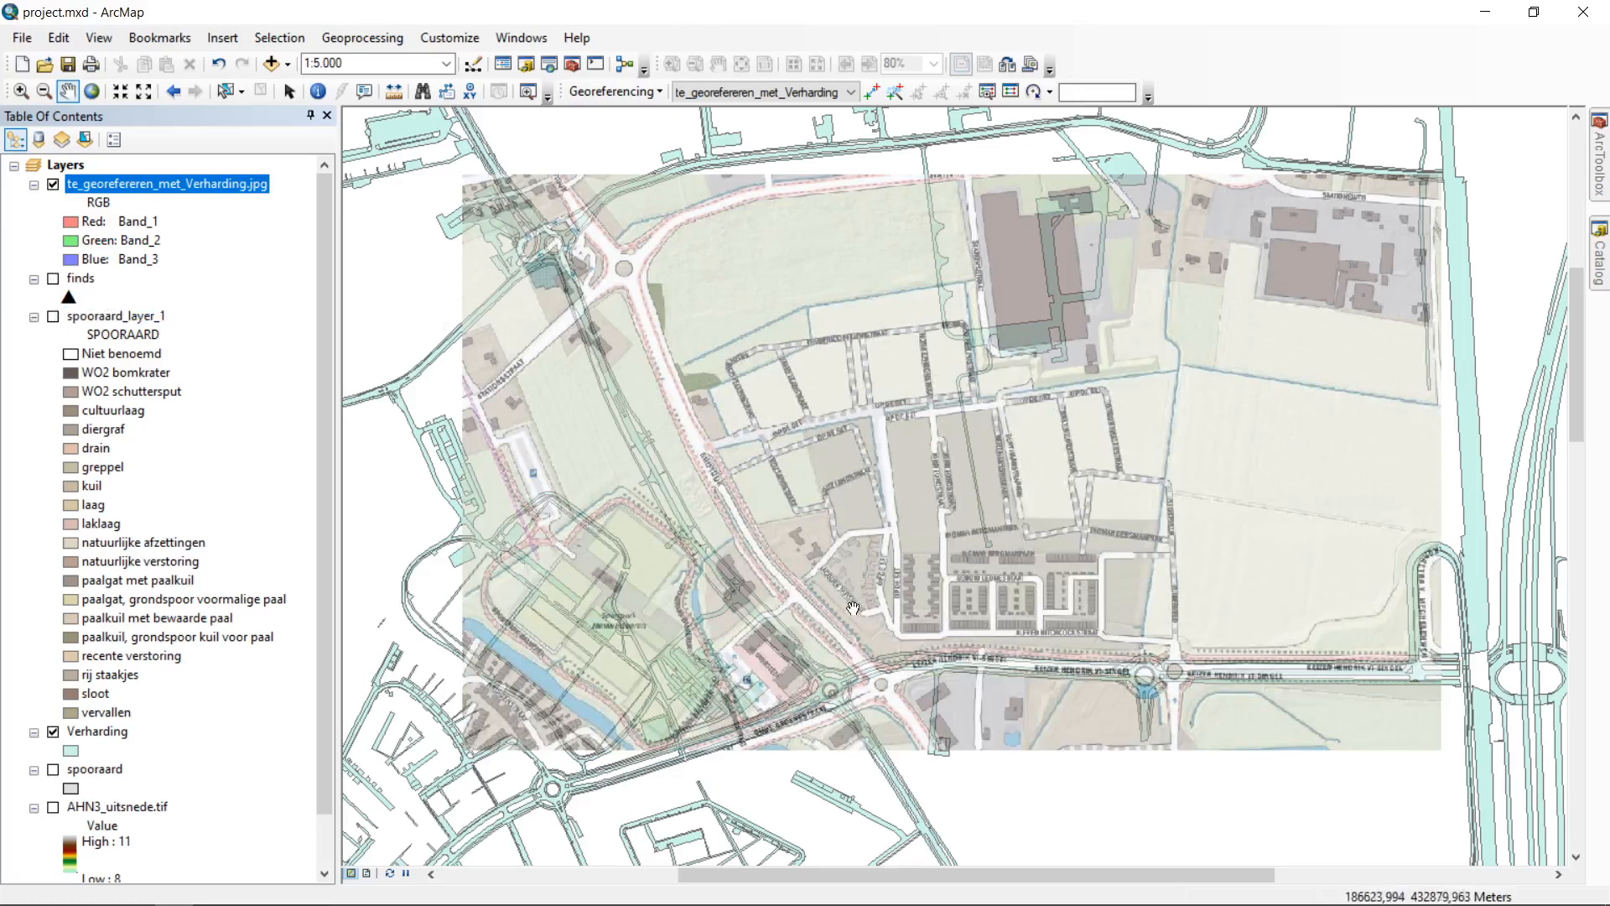
Step: Compare the roads, roundabouts and buildings in the semi-transparent image with the matching shapes of the Verharding layer
drag(941, 553, 957, 498)
drag(748, 286, 704, 324)
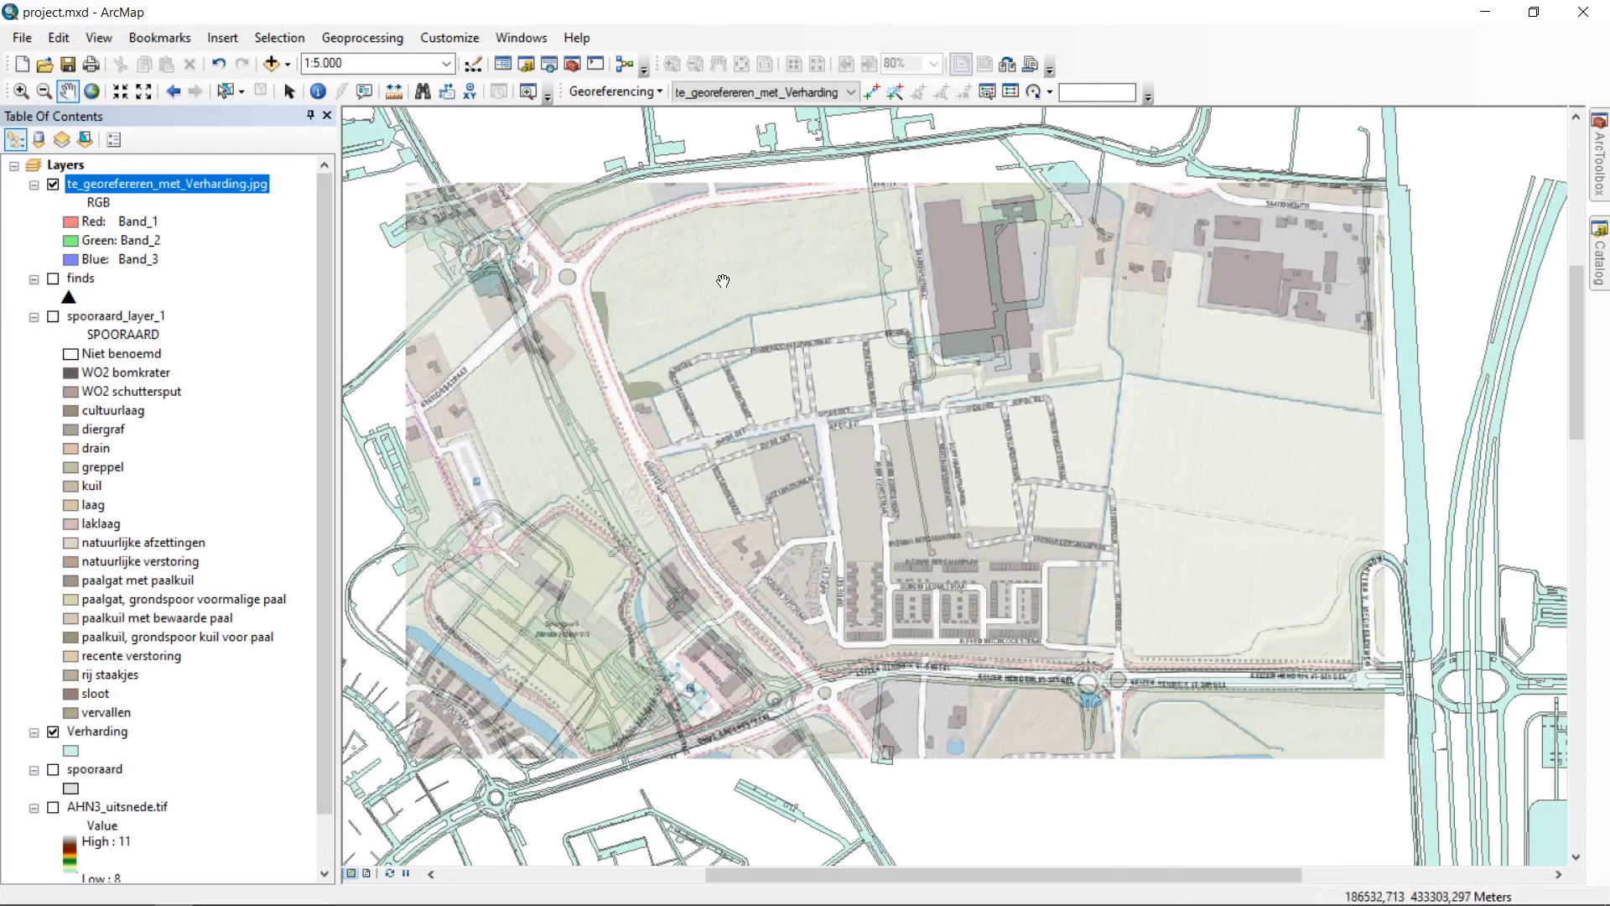
drag(650, 302, 668, 300)
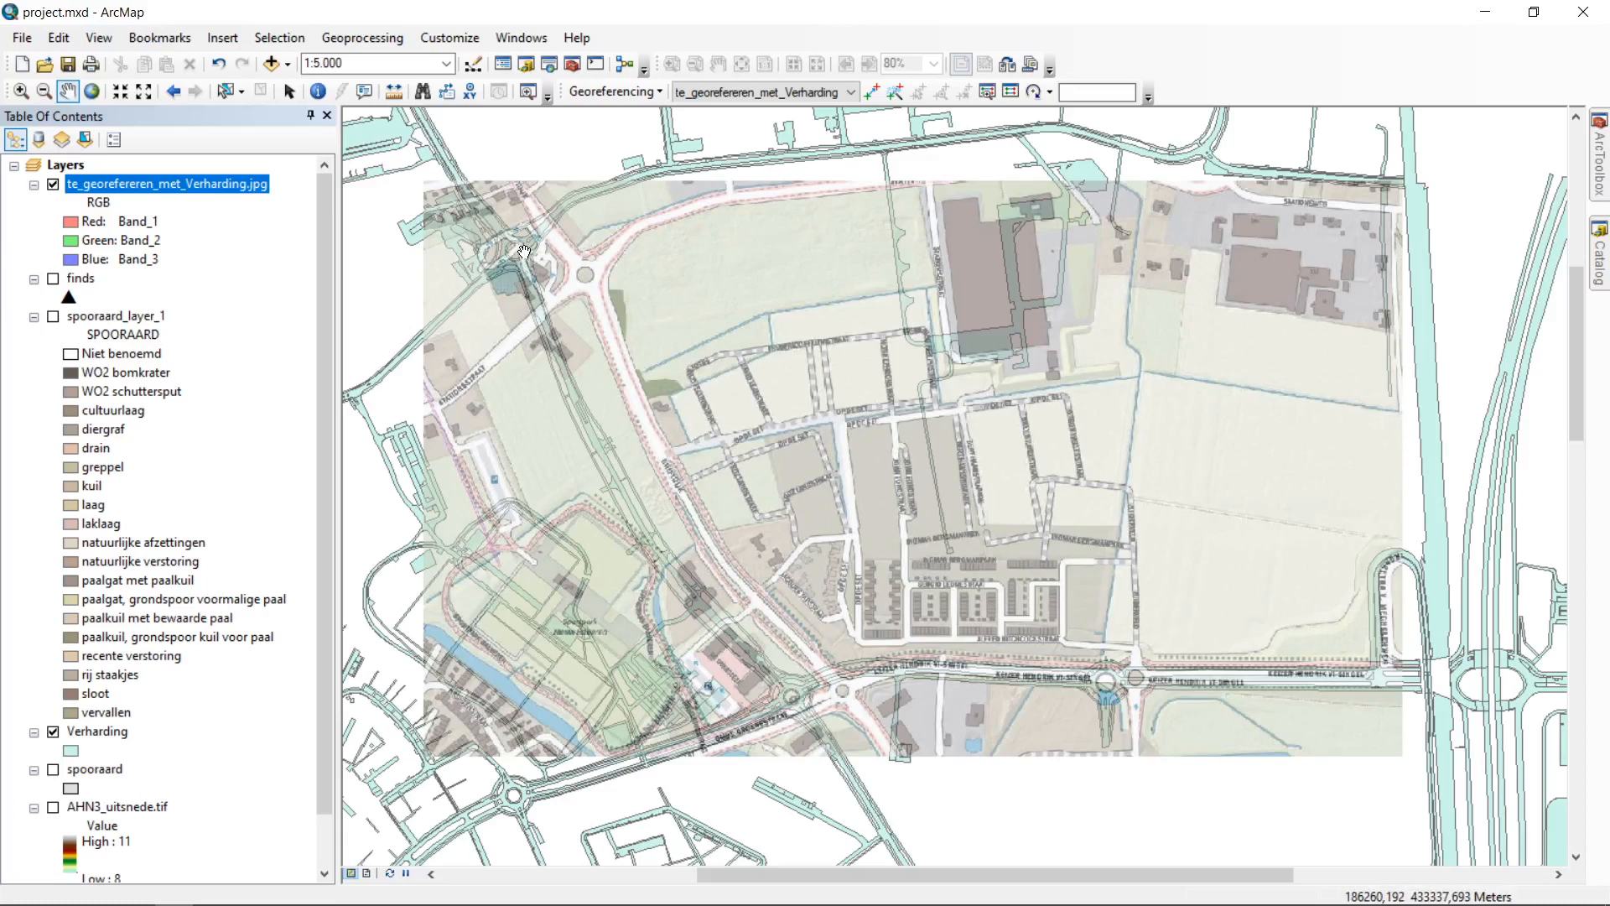
drag(1142, 493, 1104, 421)
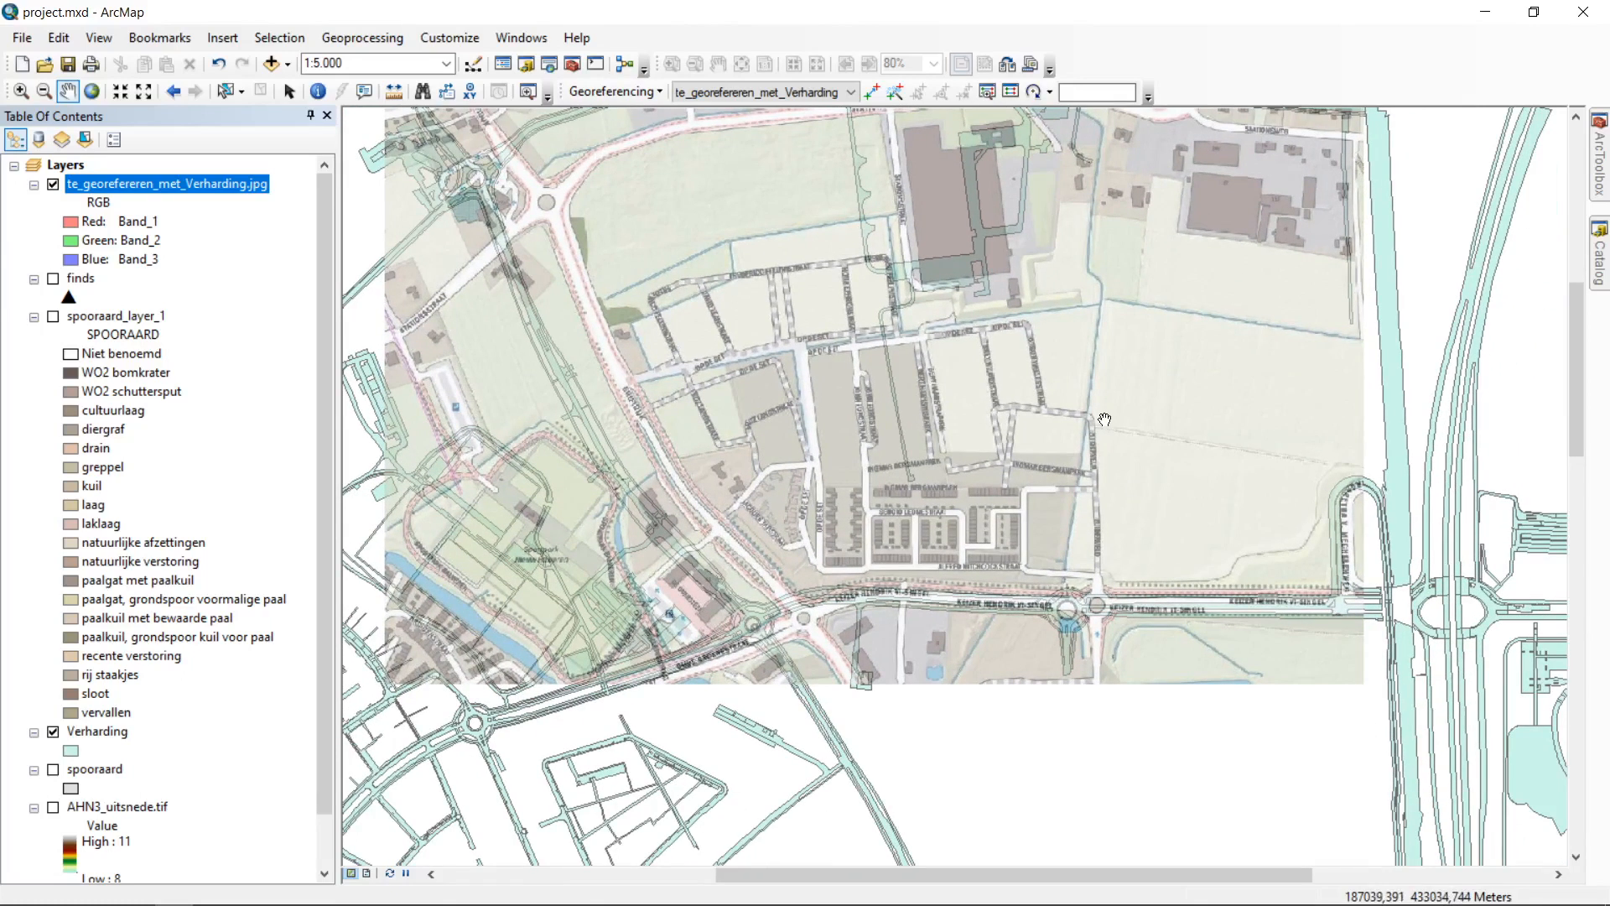
drag(1114, 366, 1102, 418)
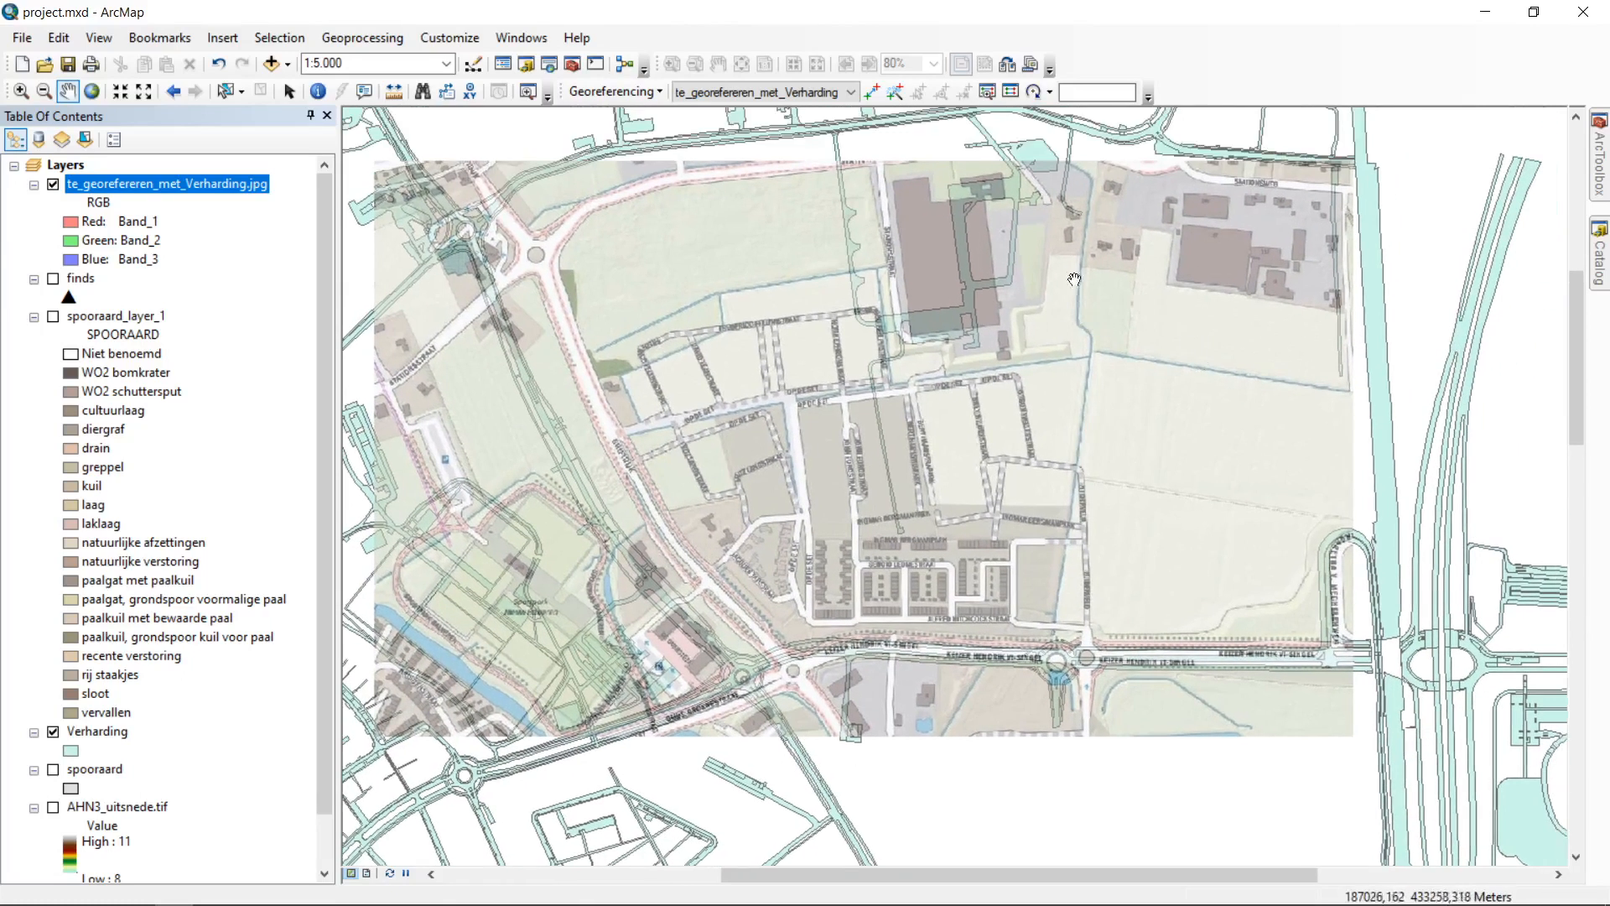
drag(901, 254, 933, 277)
drag(921, 372, 850, 391)
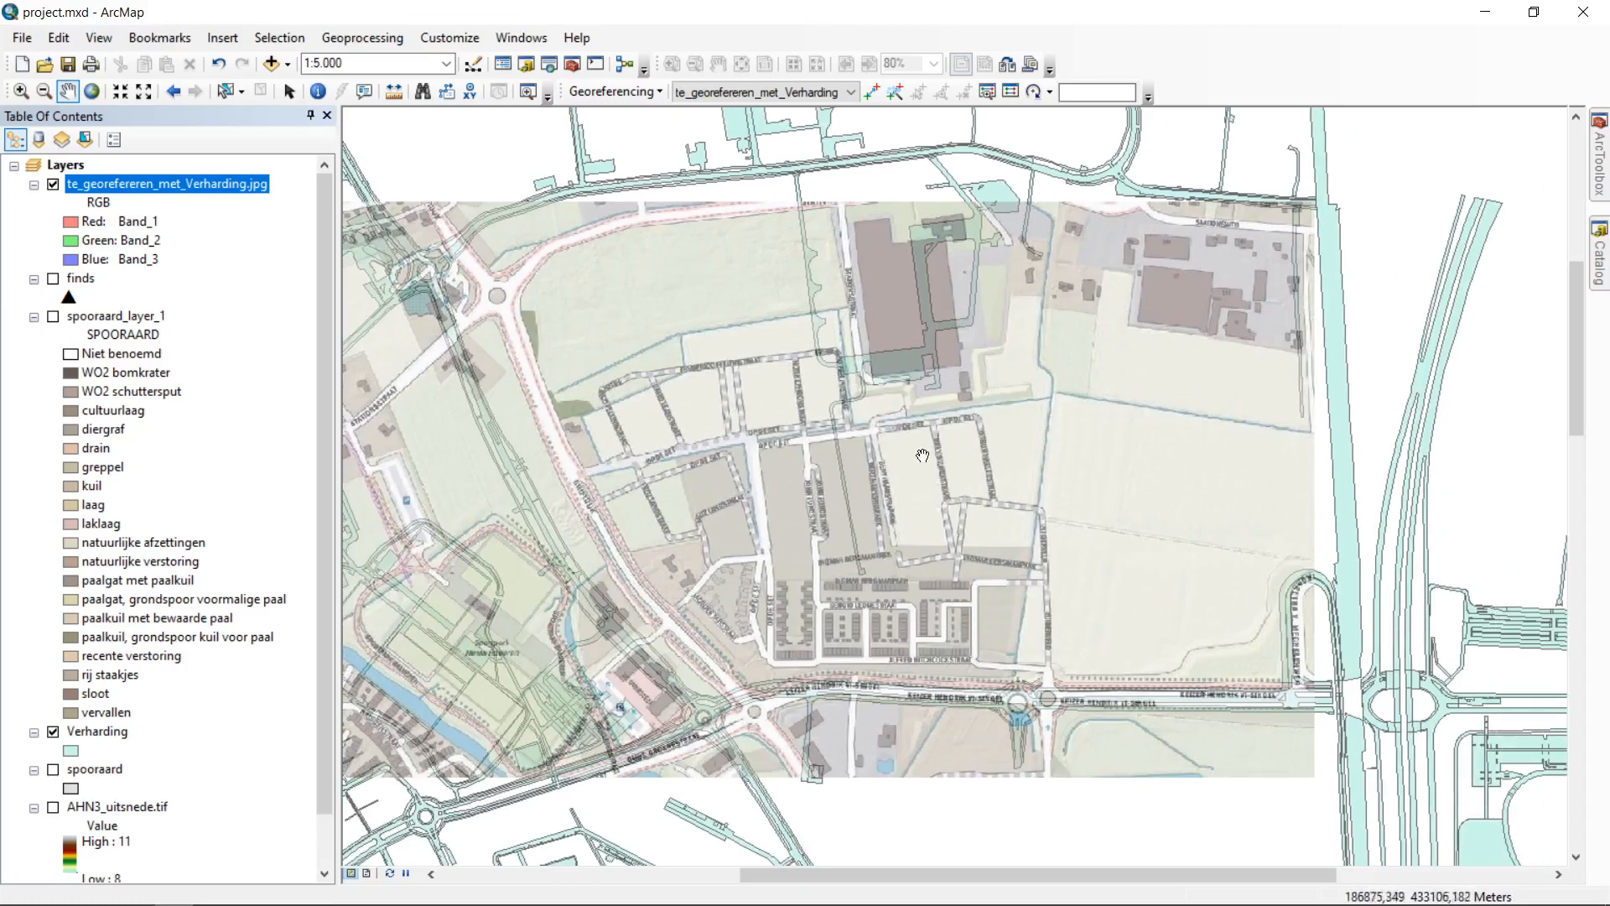
drag(930, 456, 981, 421)
drag(805, 317, 808, 332)
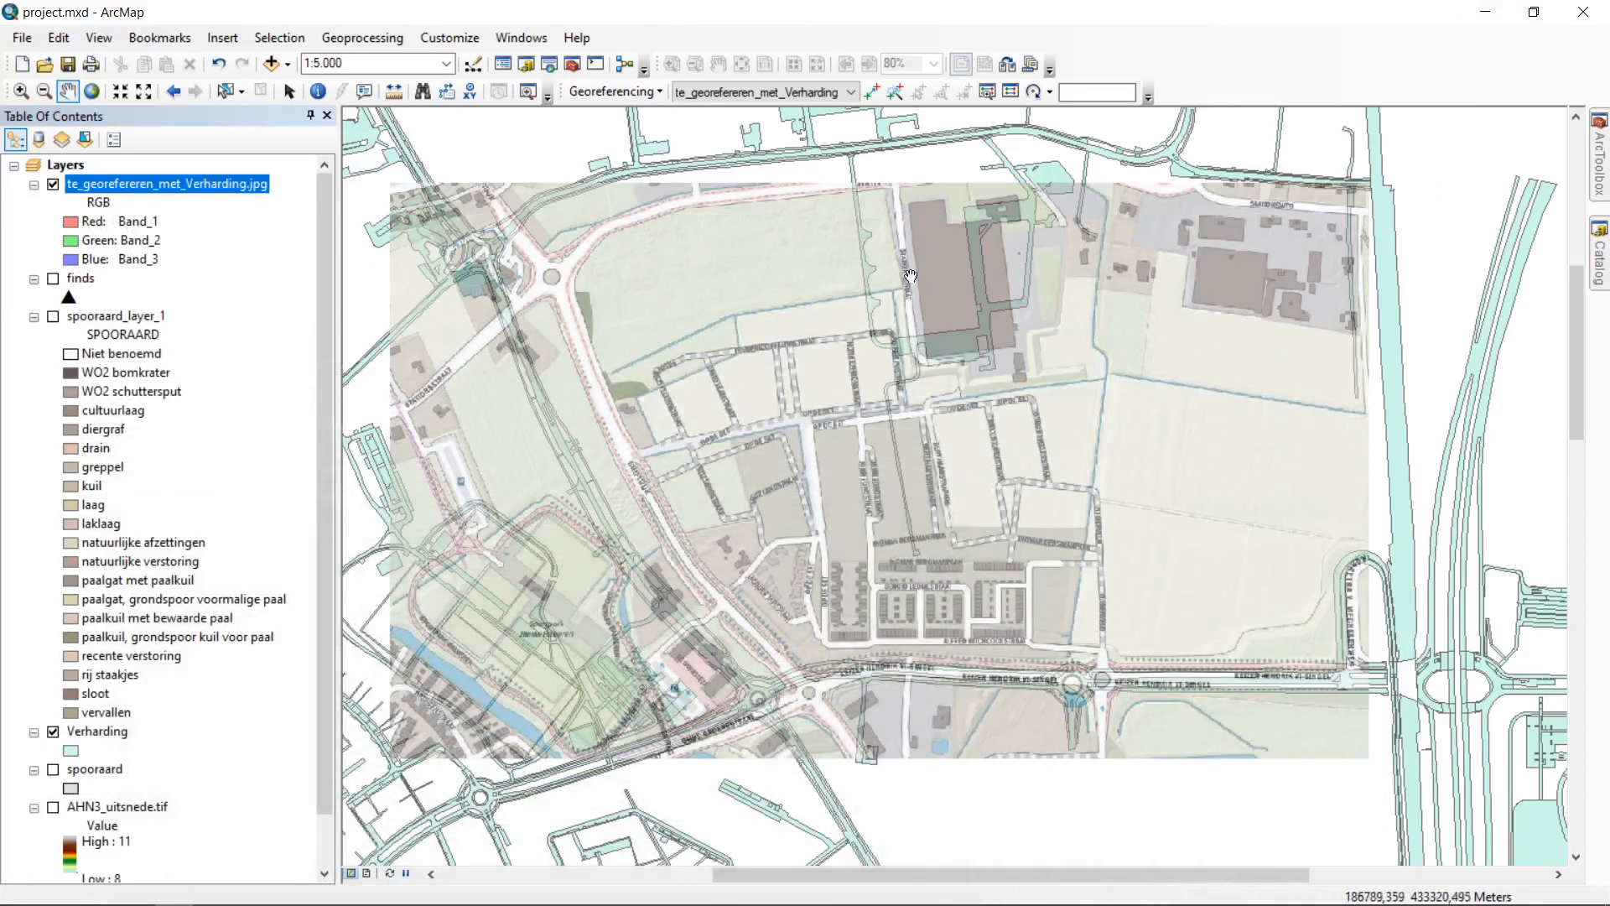
Step: Add a control point linking the large building's southeast corner in the image to the matching paving corner in the Verharding layer
scroll(1019, 311, up, 2)
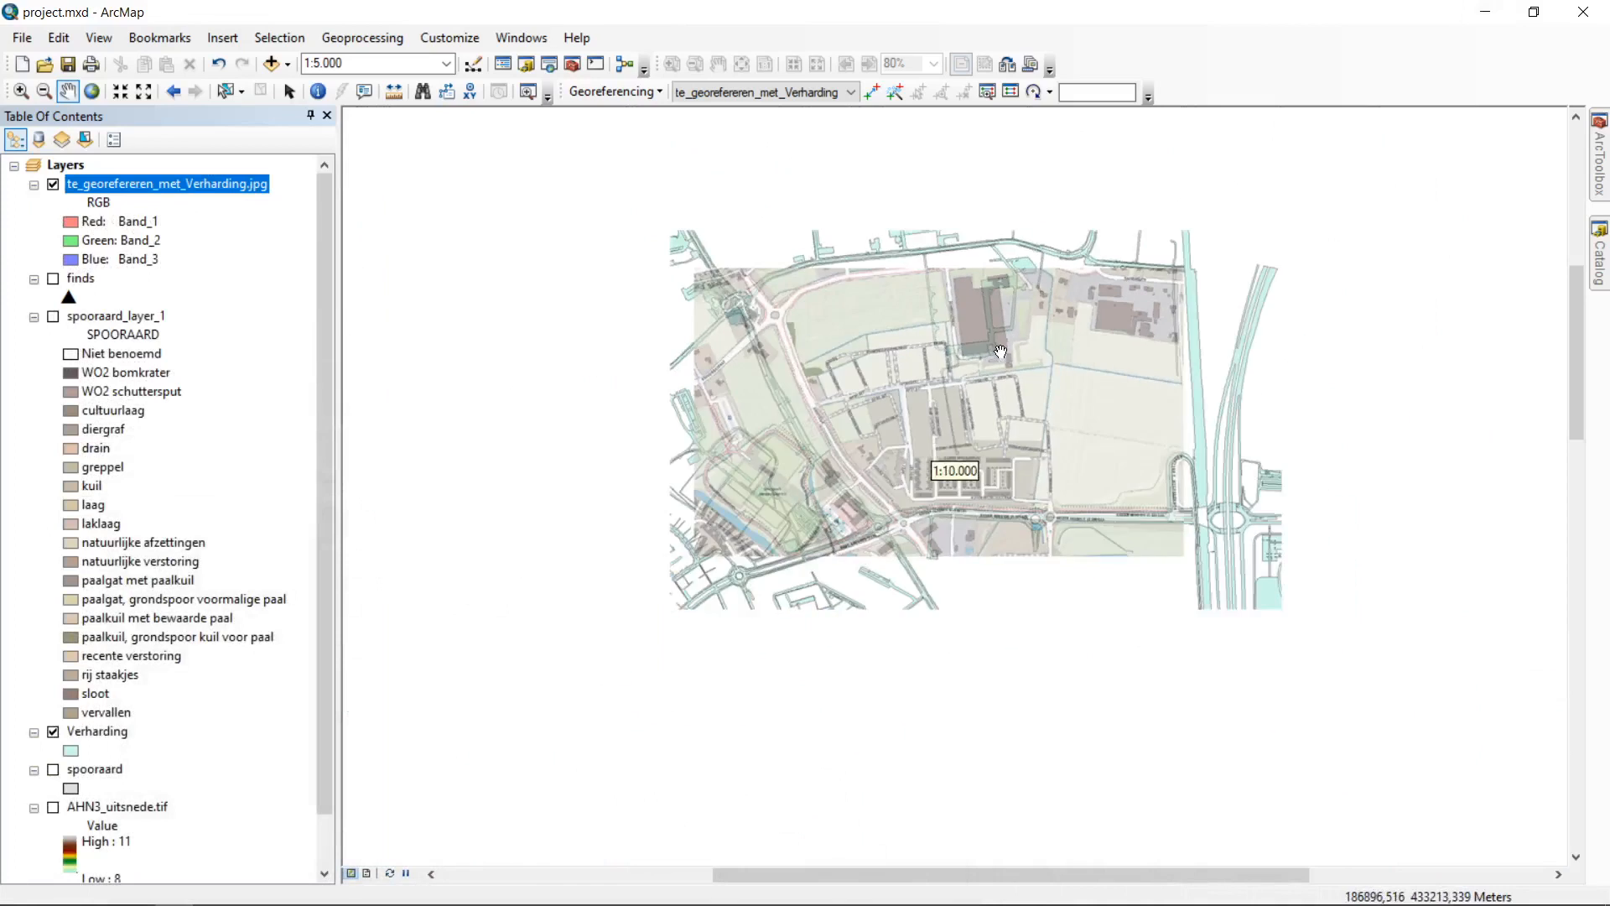
scroll(1040, 316, down, 6)
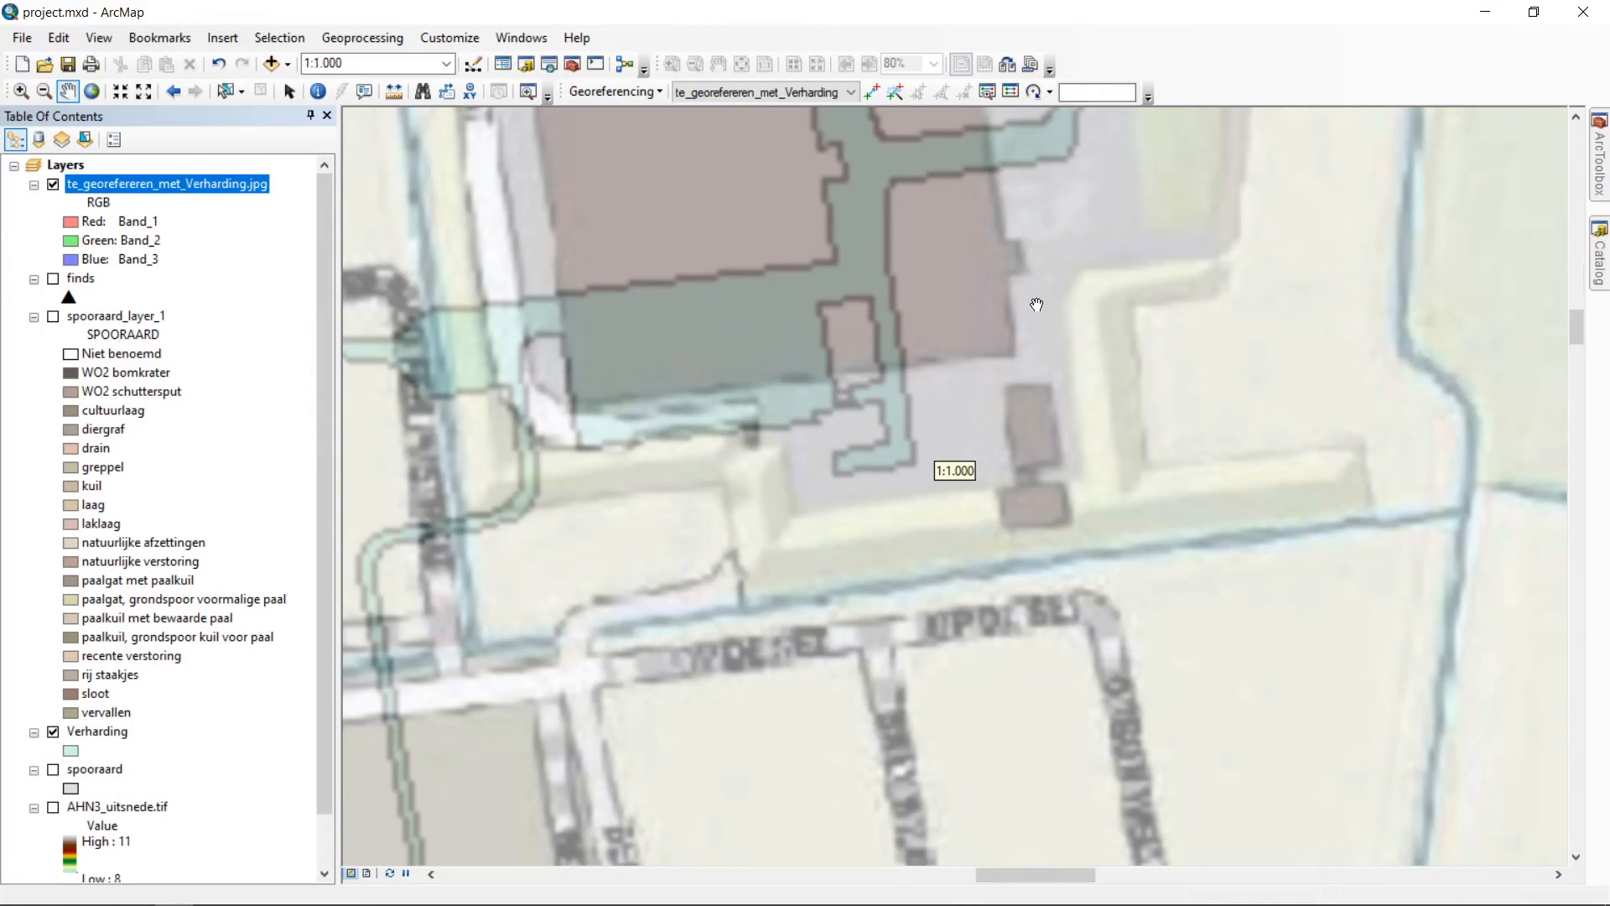
scroll(1035, 302, down, 2)
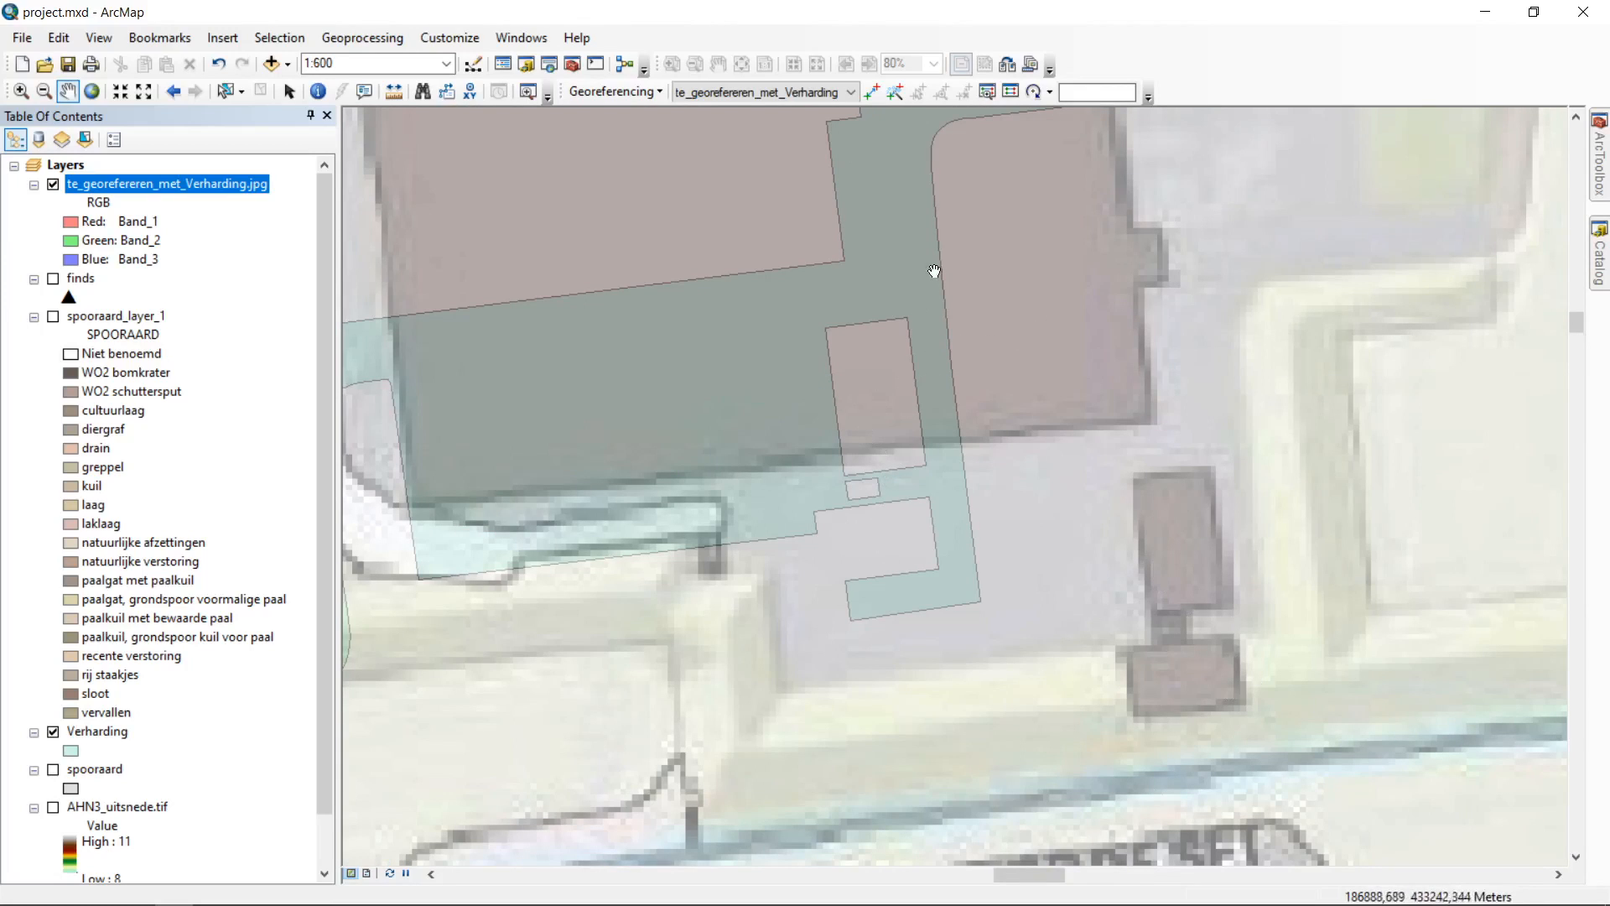
drag(931, 270, 985, 366)
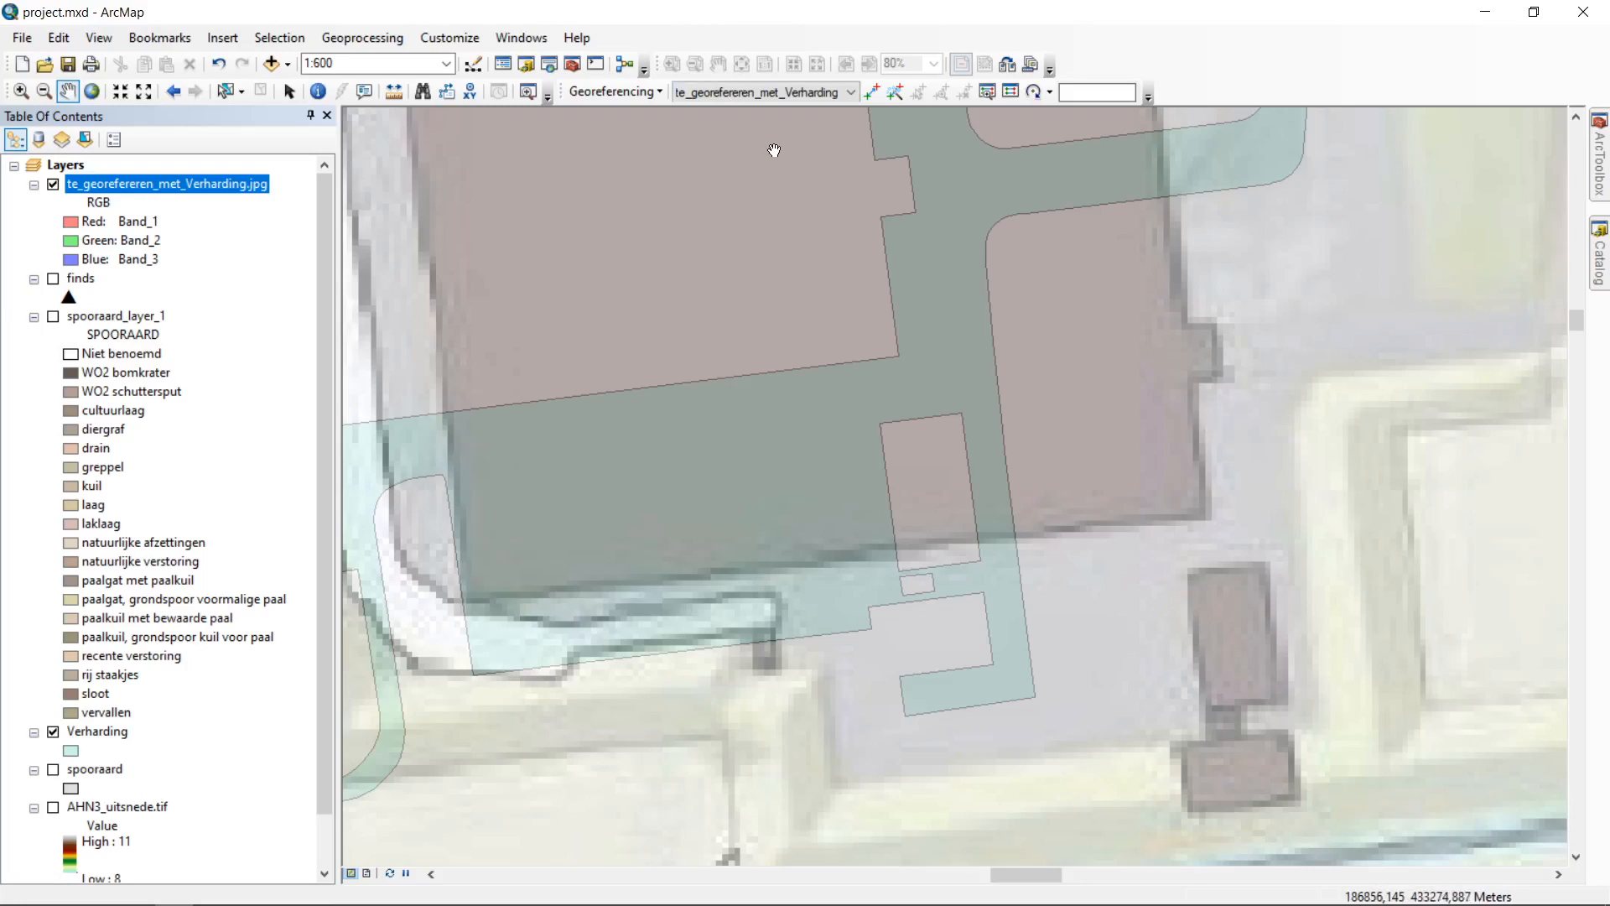
click(870, 94)
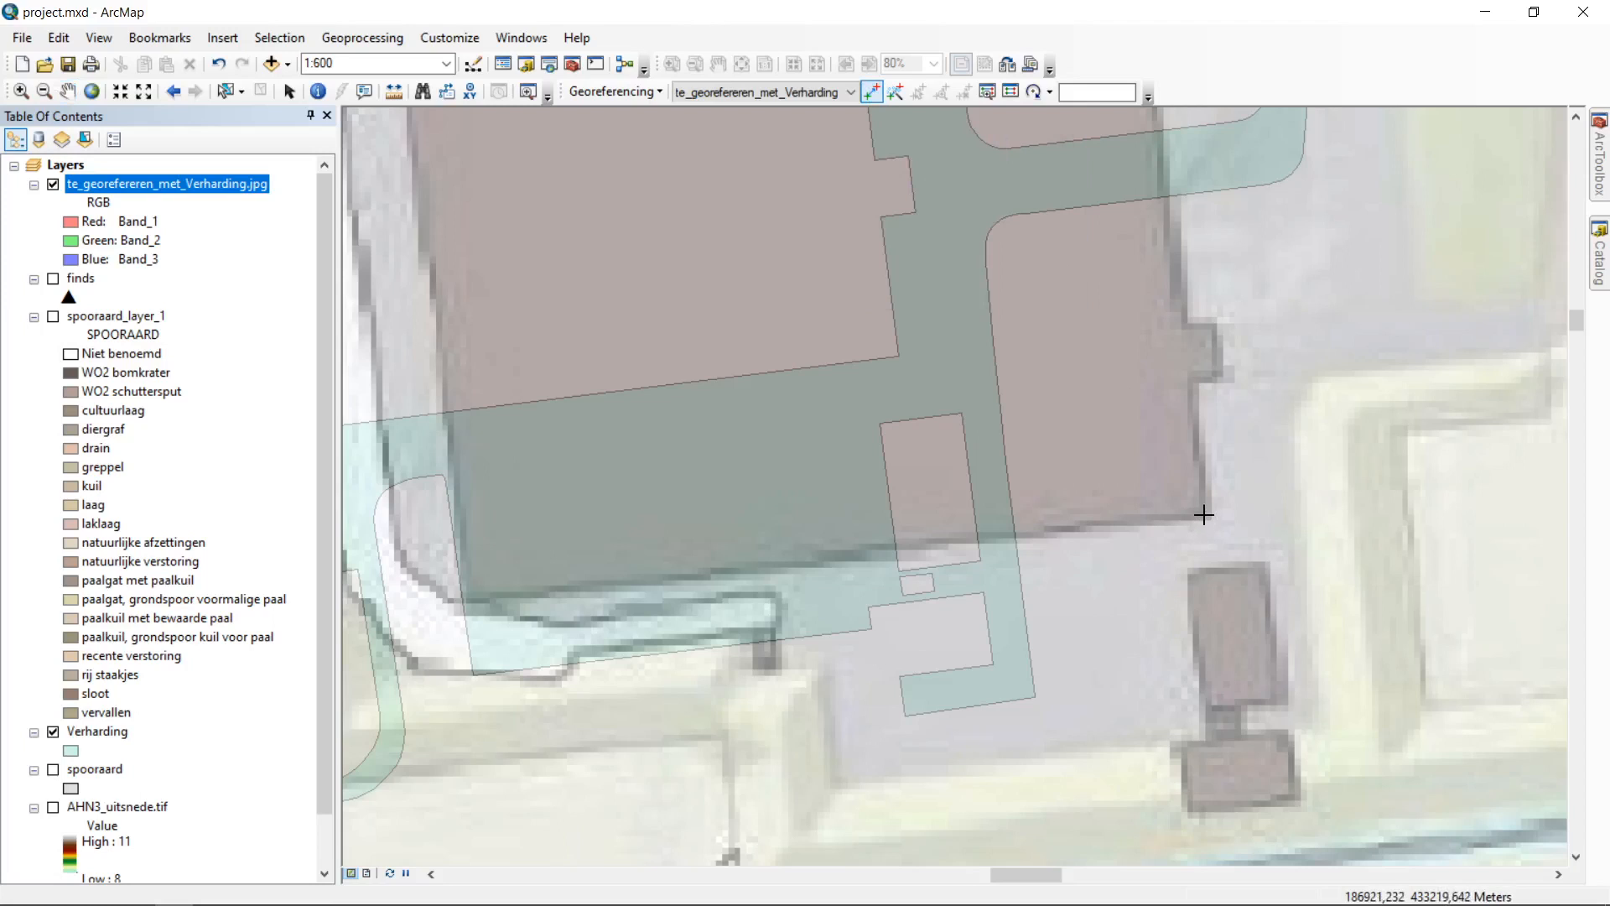
scroll(1202, 516, down, 1)
scroll(1202, 516, down, 4)
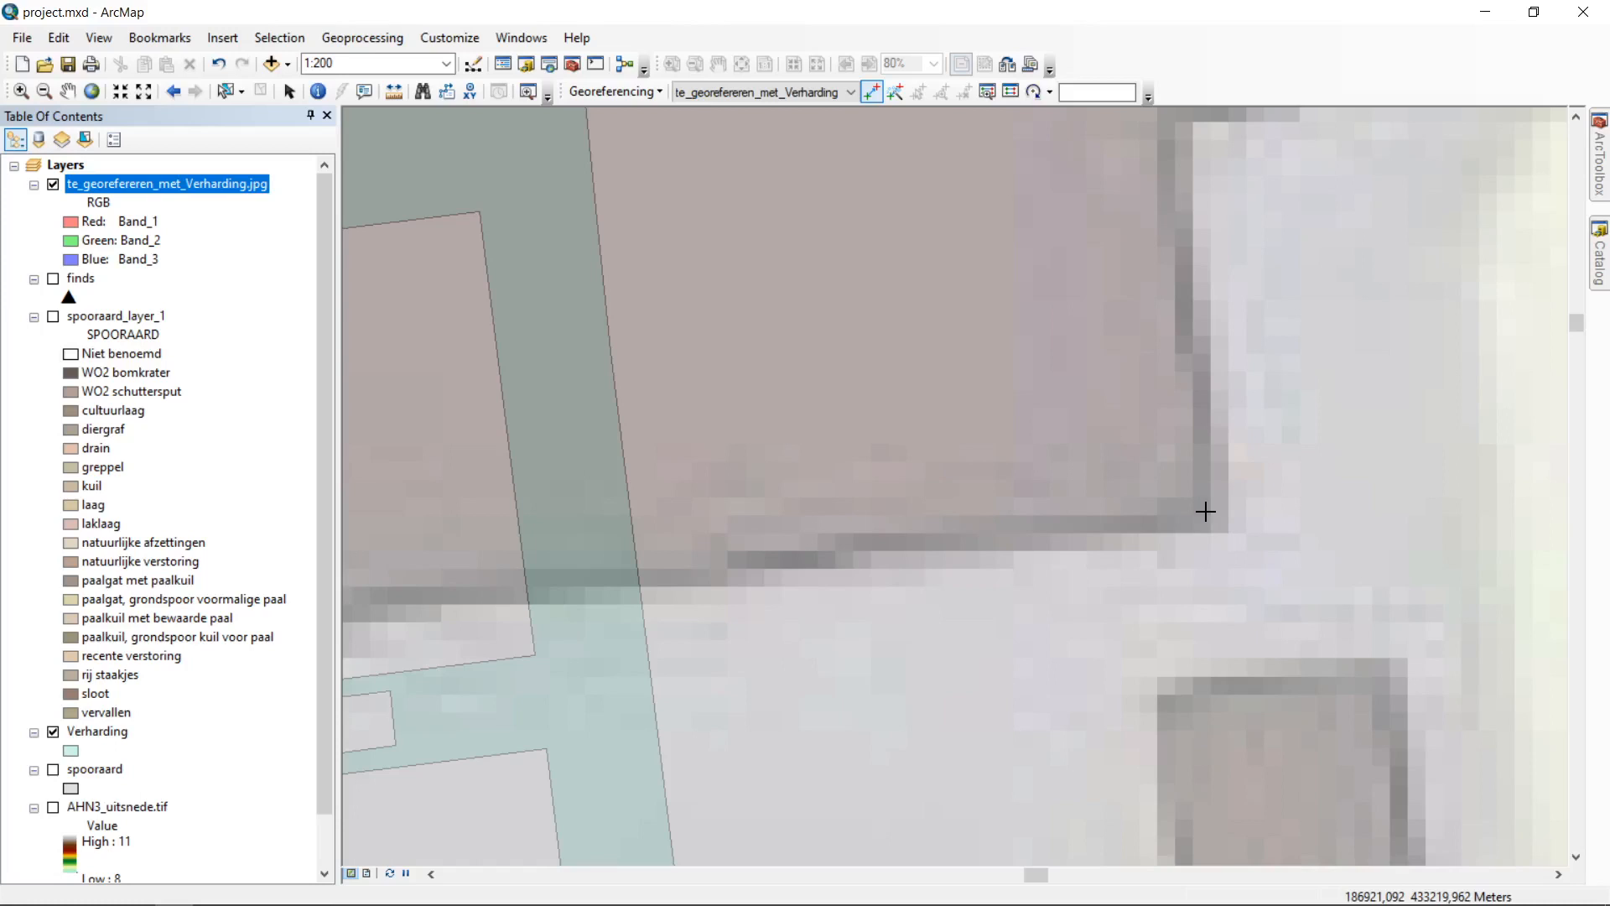
scroll(1205, 511, down, 3)
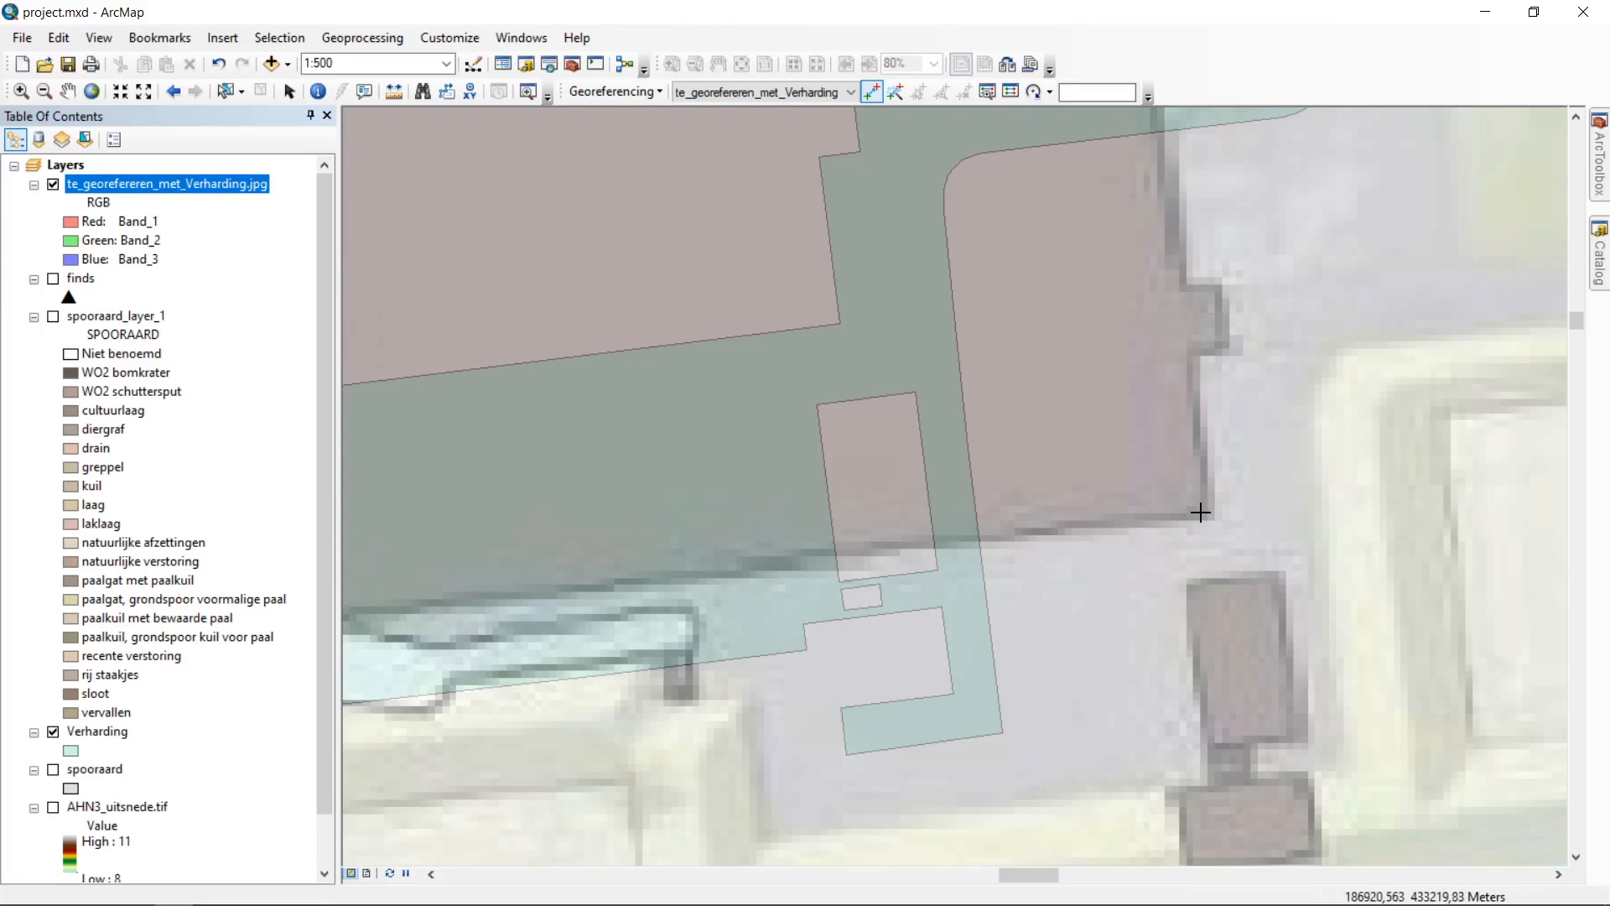
drag(1108, 286, 1111, 364)
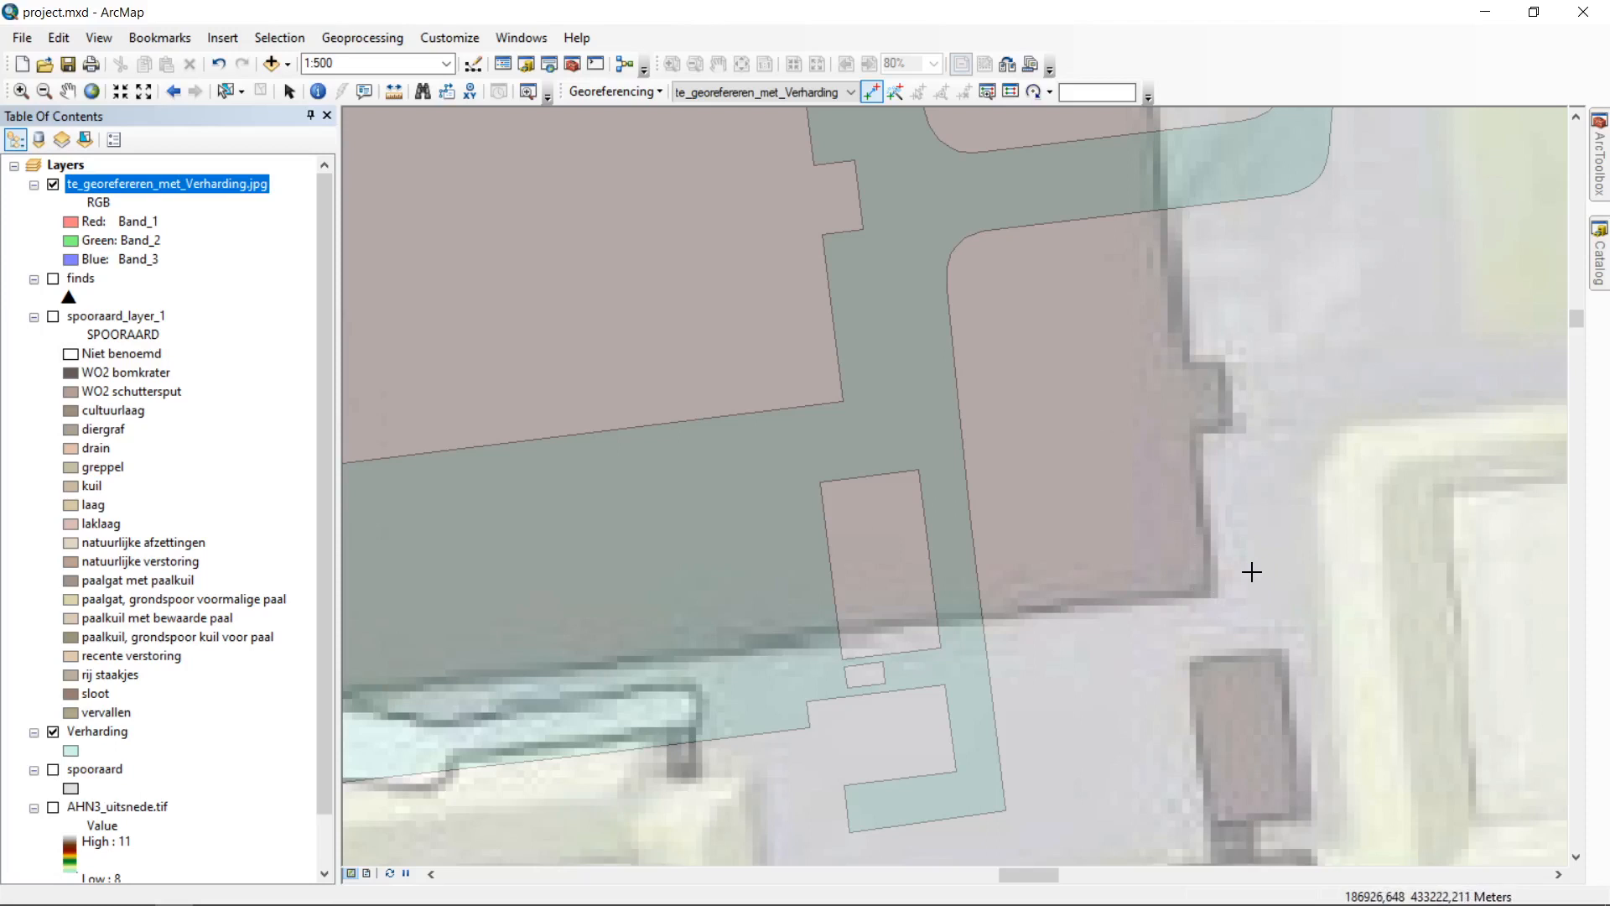
drag(1233, 528, 1175, 395)
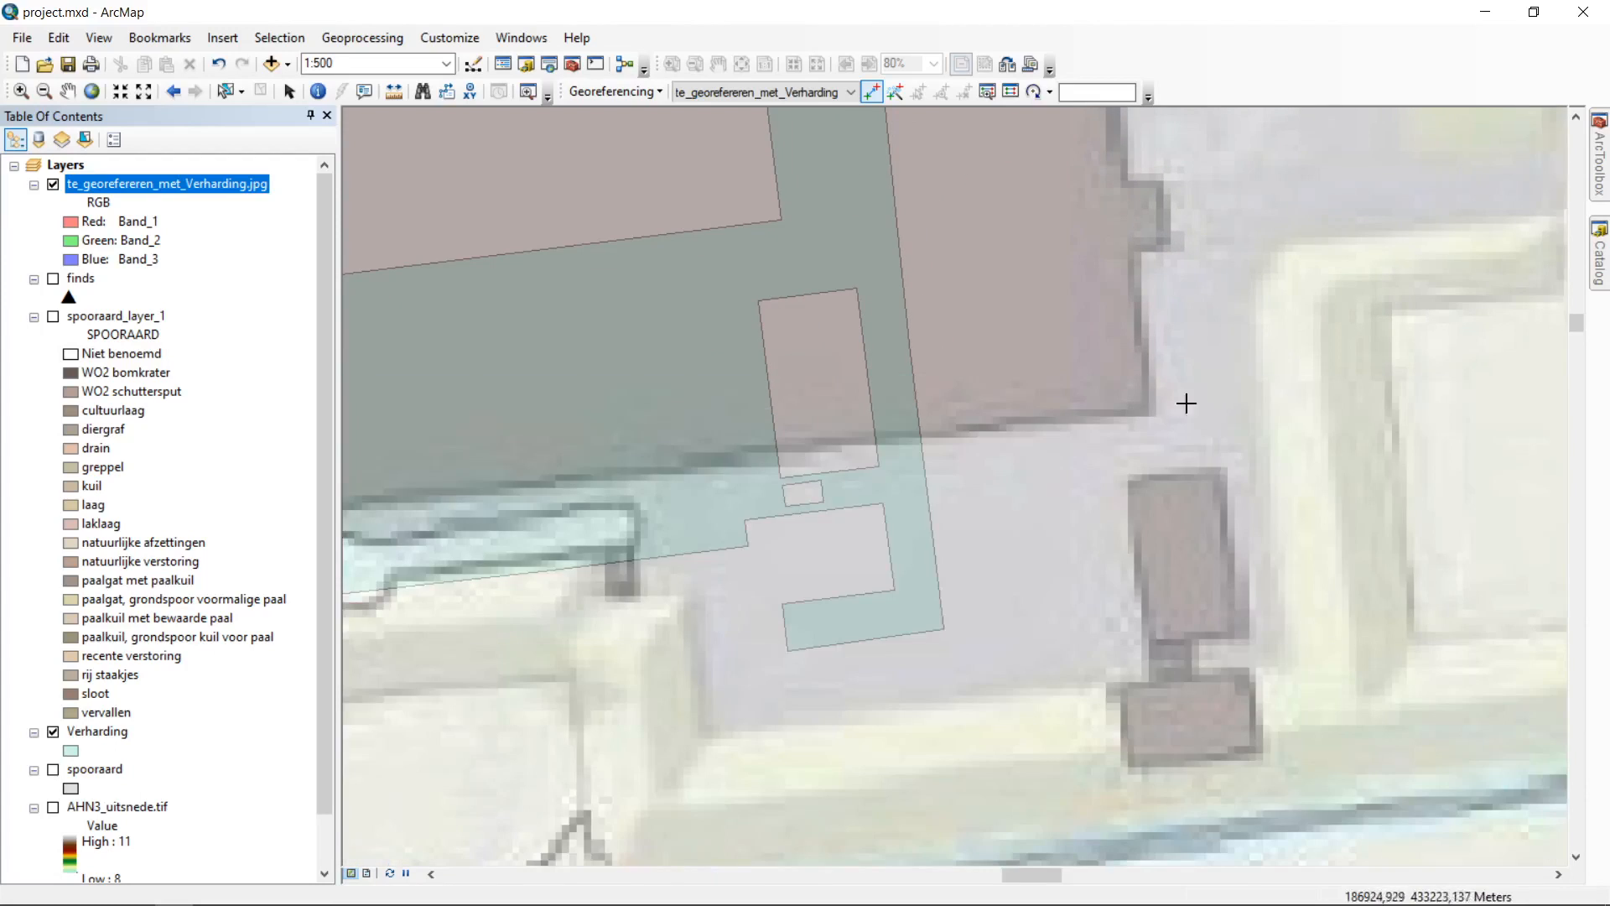
scroll(1204, 435, down, 1)
scroll(1205, 431, up, 4)
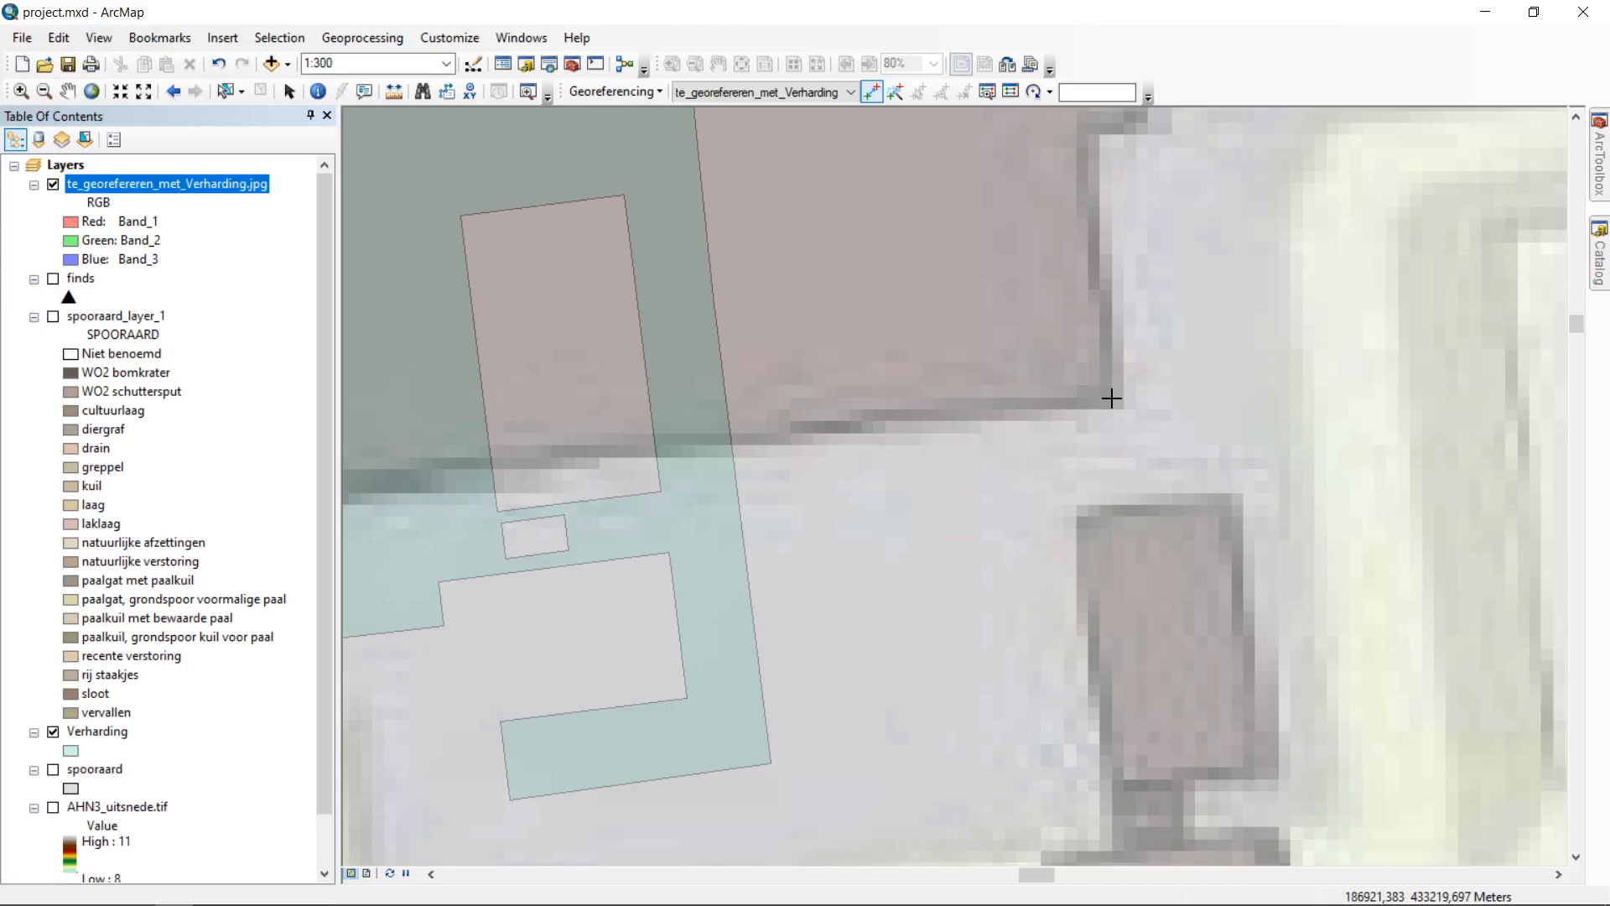
scroll(1111, 398, down, 2)
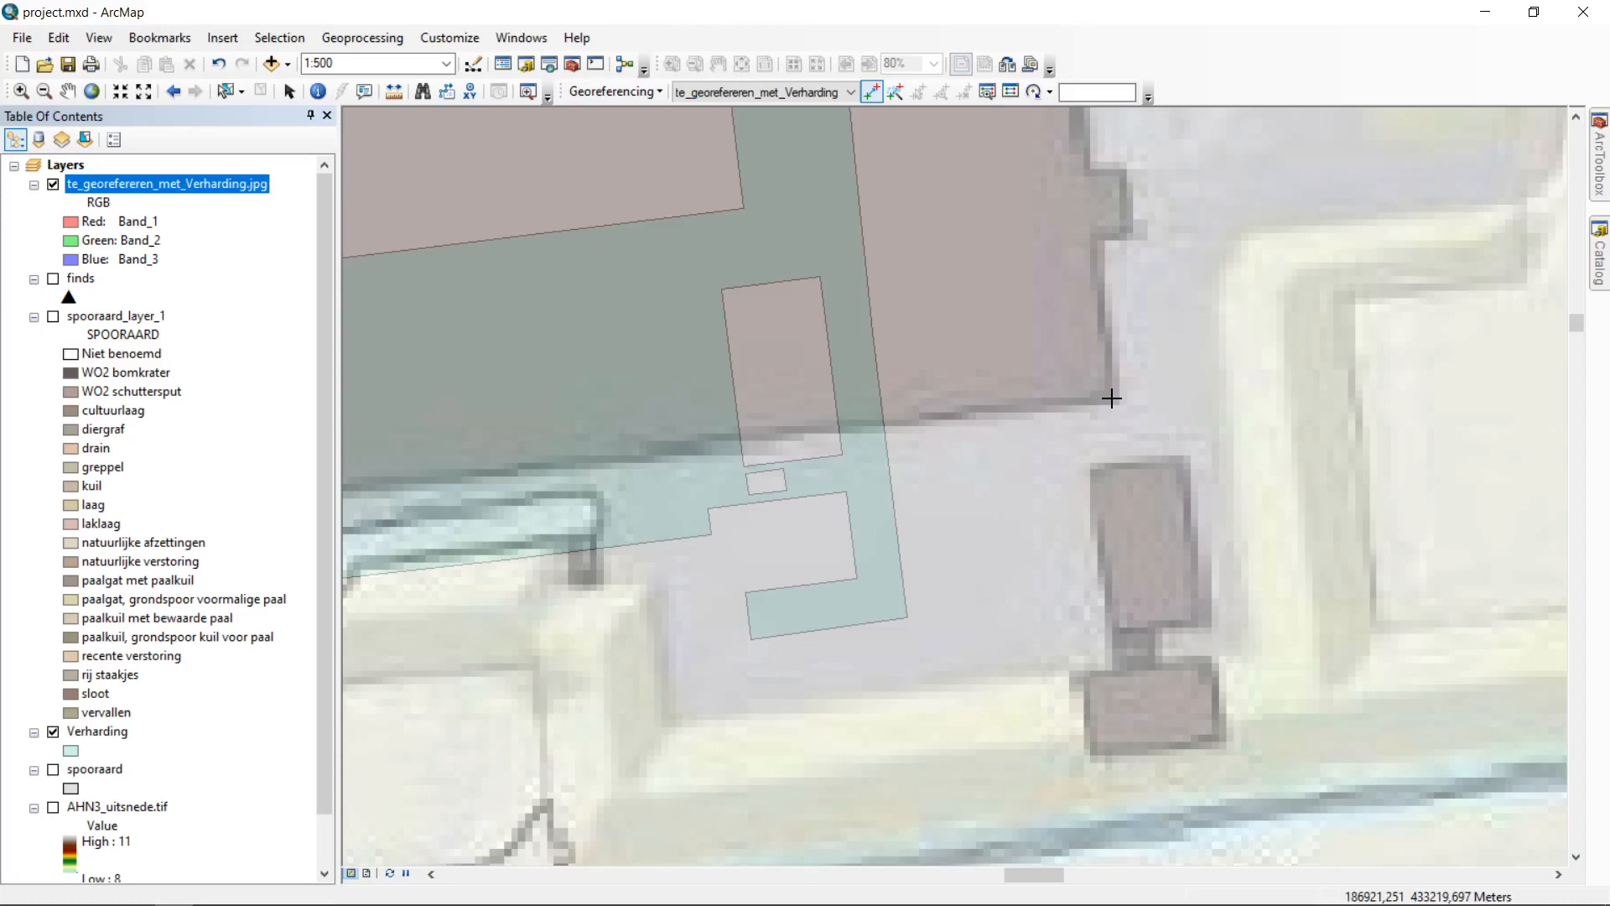
click(1112, 398)
click(742, 205)
Step: Add a second control point linking the traffic island tip northeast of the northwestern roundabout to its matching point in the Verharding layer
scroll(1326, 554, down, 2)
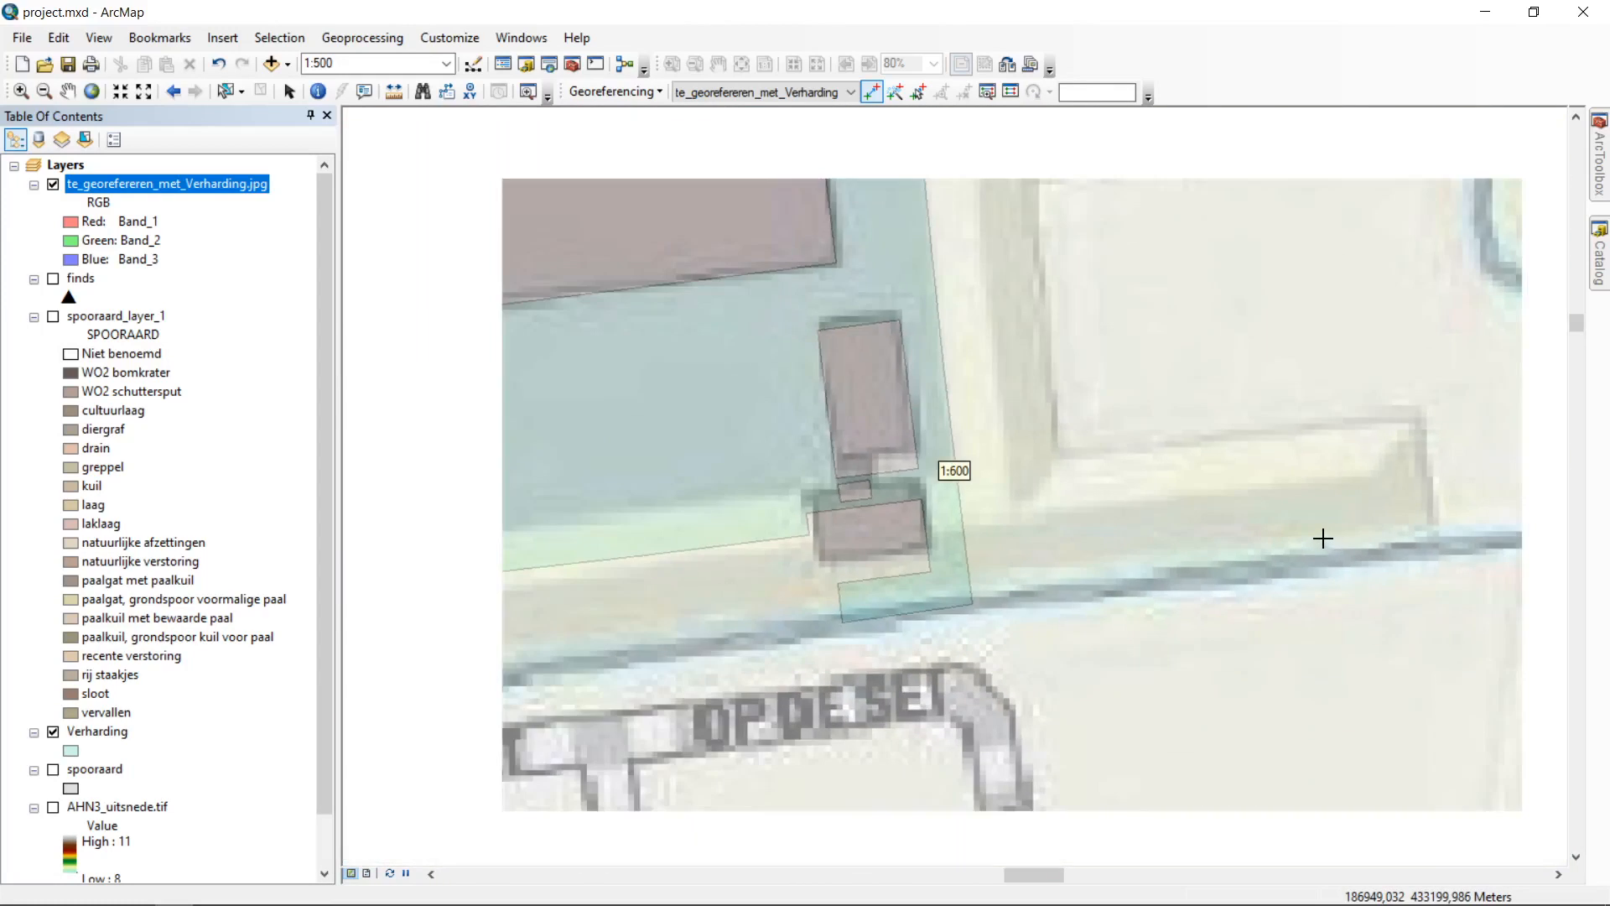
scroll(1317, 529, down, 3)
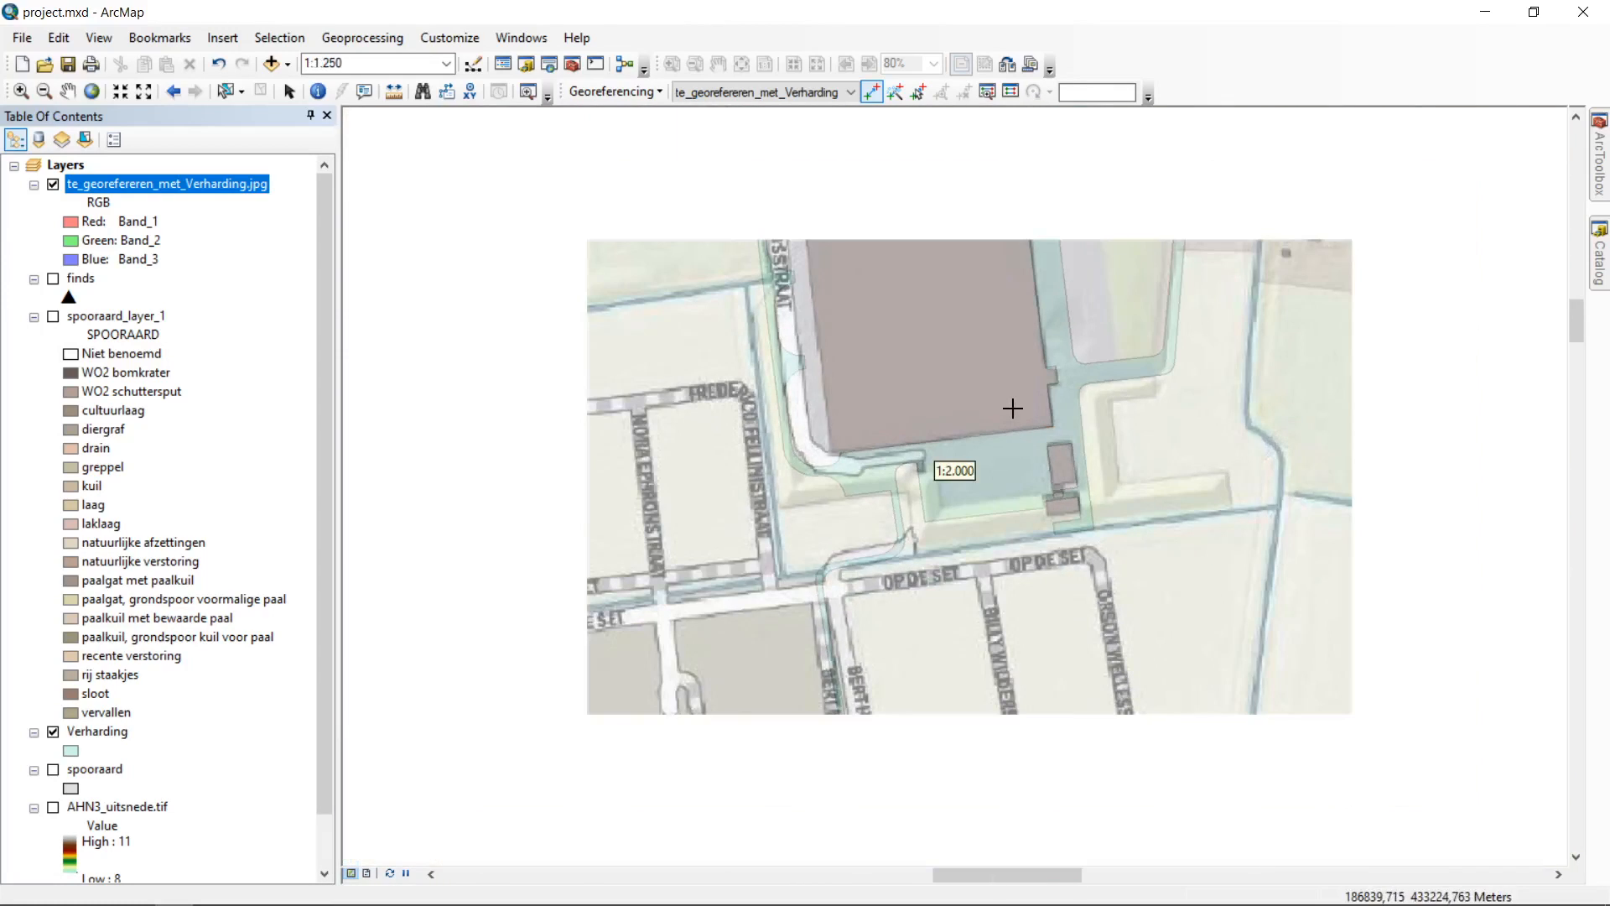
scroll(1032, 419, down, 4)
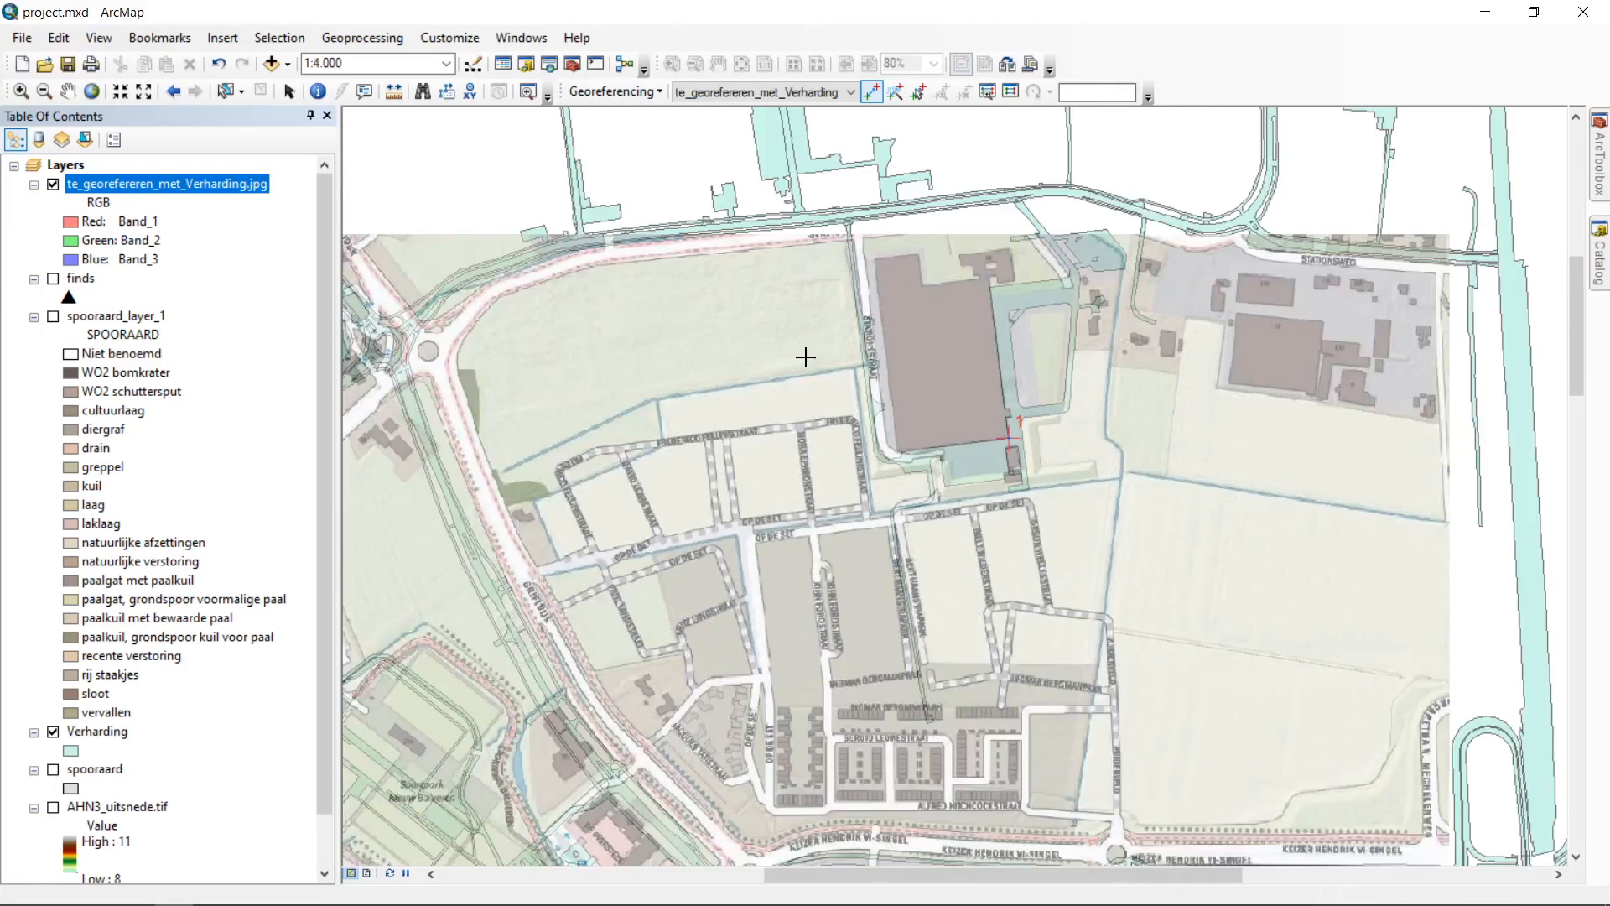
drag(780, 476, 866, 299)
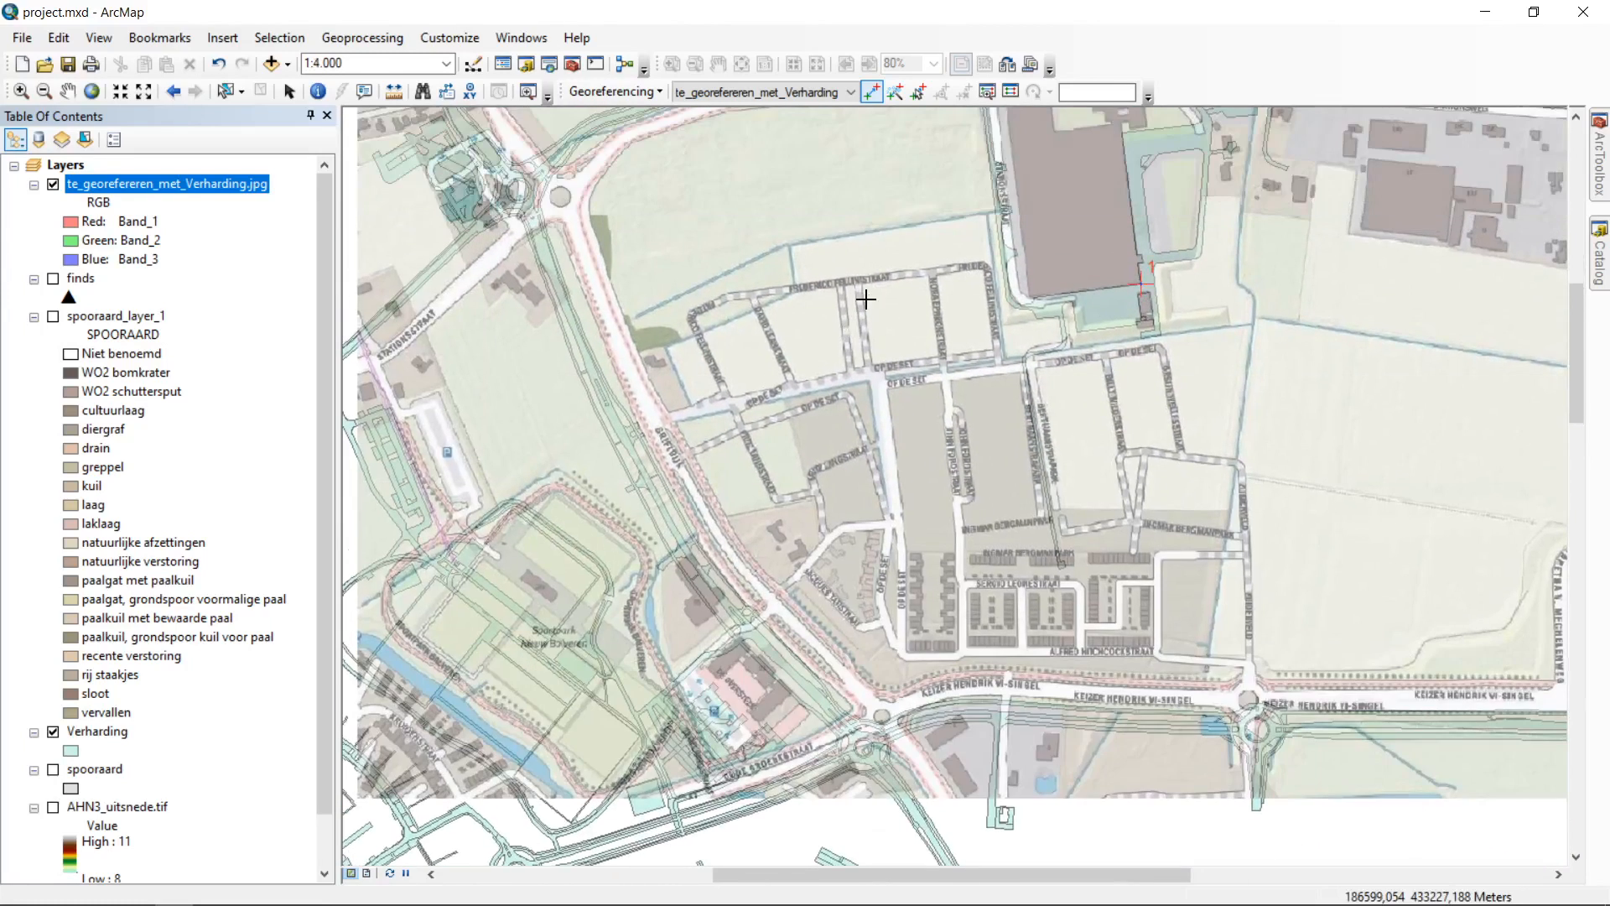
drag(832, 231, 823, 288)
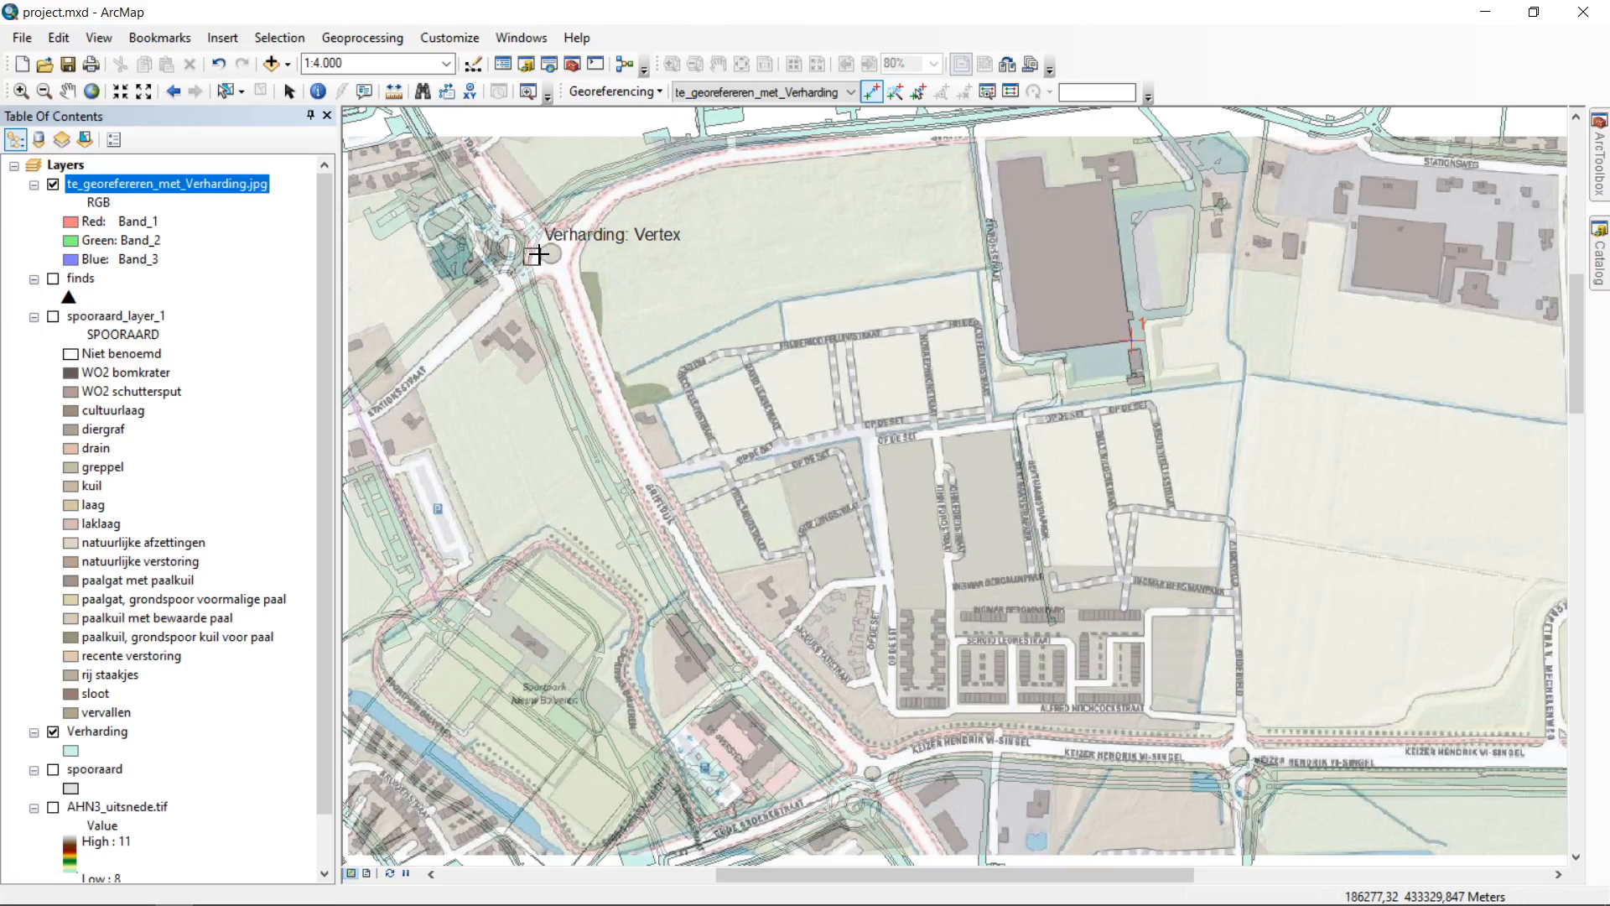
scroll(508, 215, up, 2)
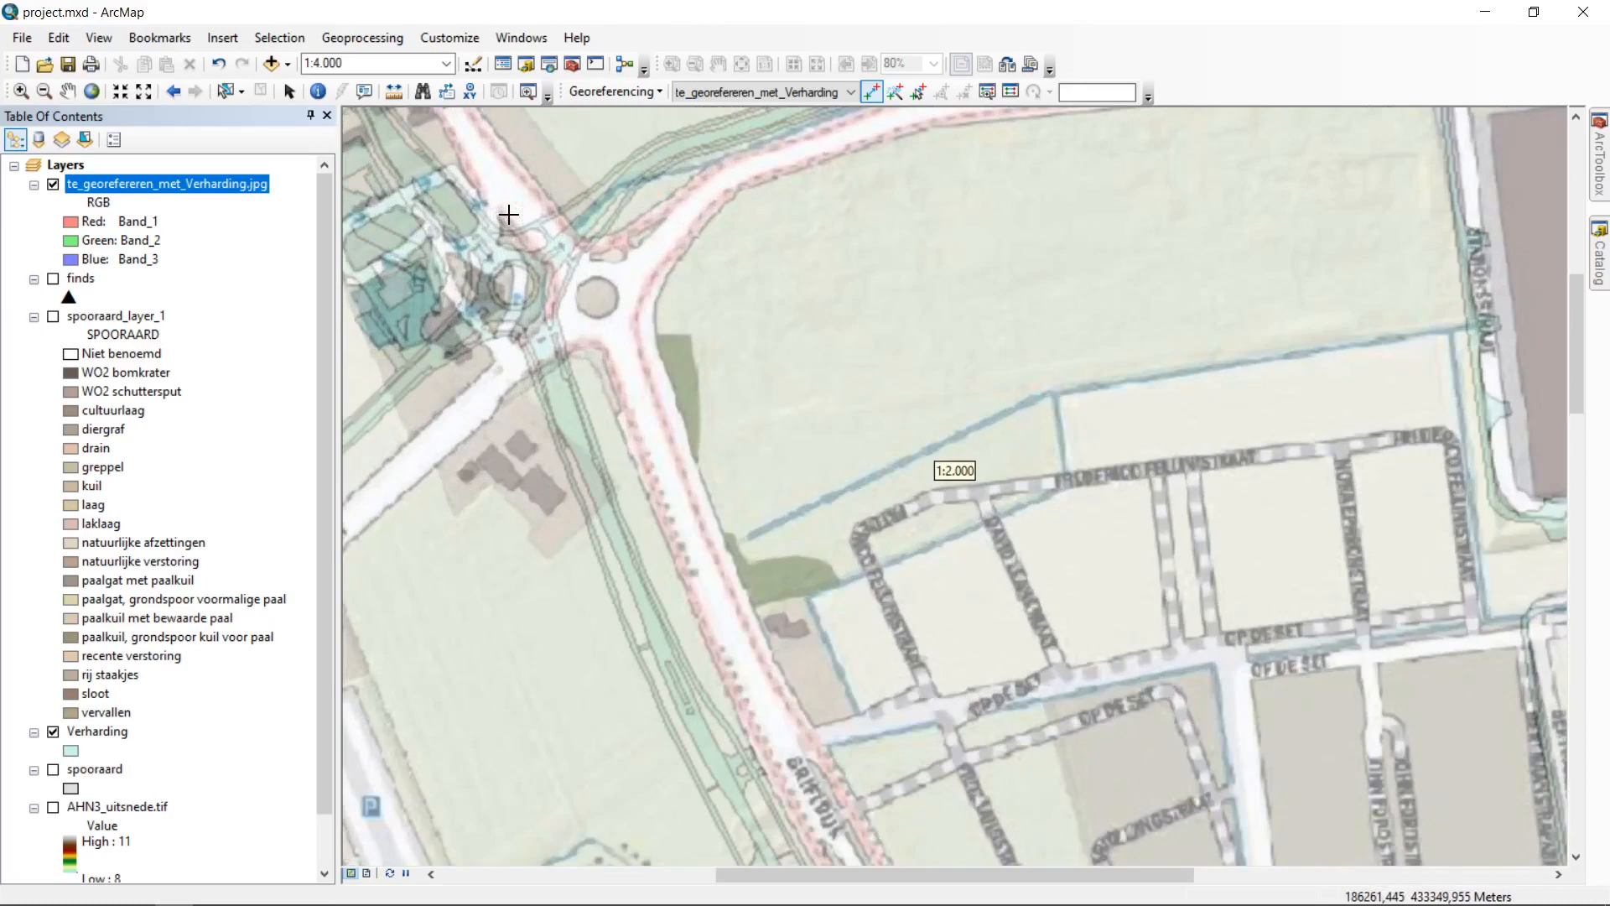
scroll(509, 215, up, 1)
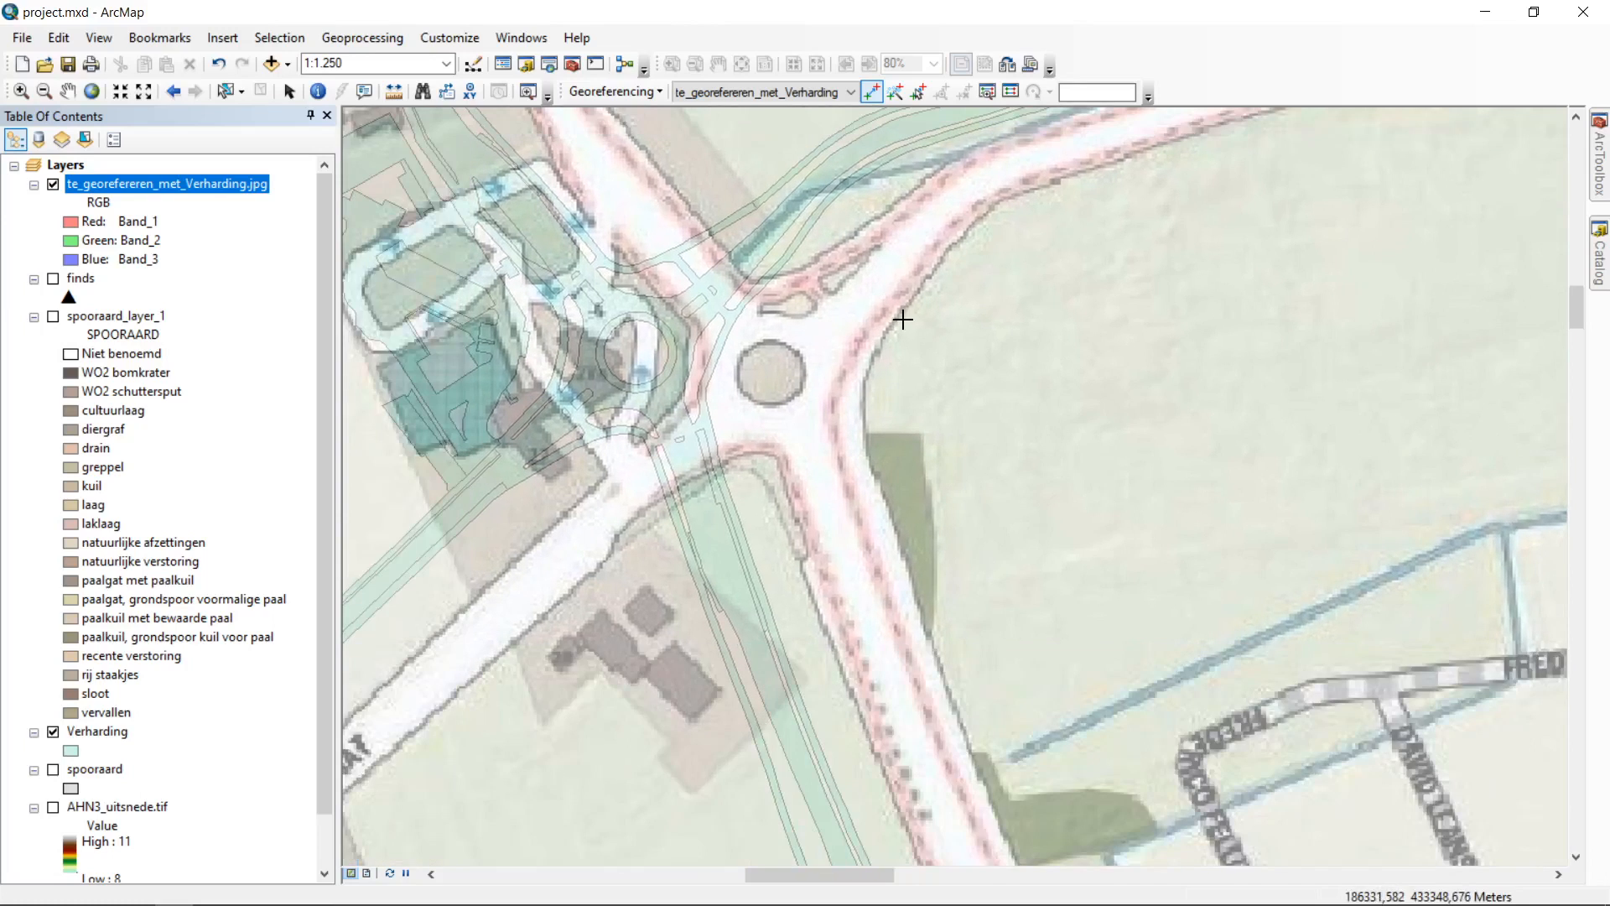
drag(812, 335, 892, 273)
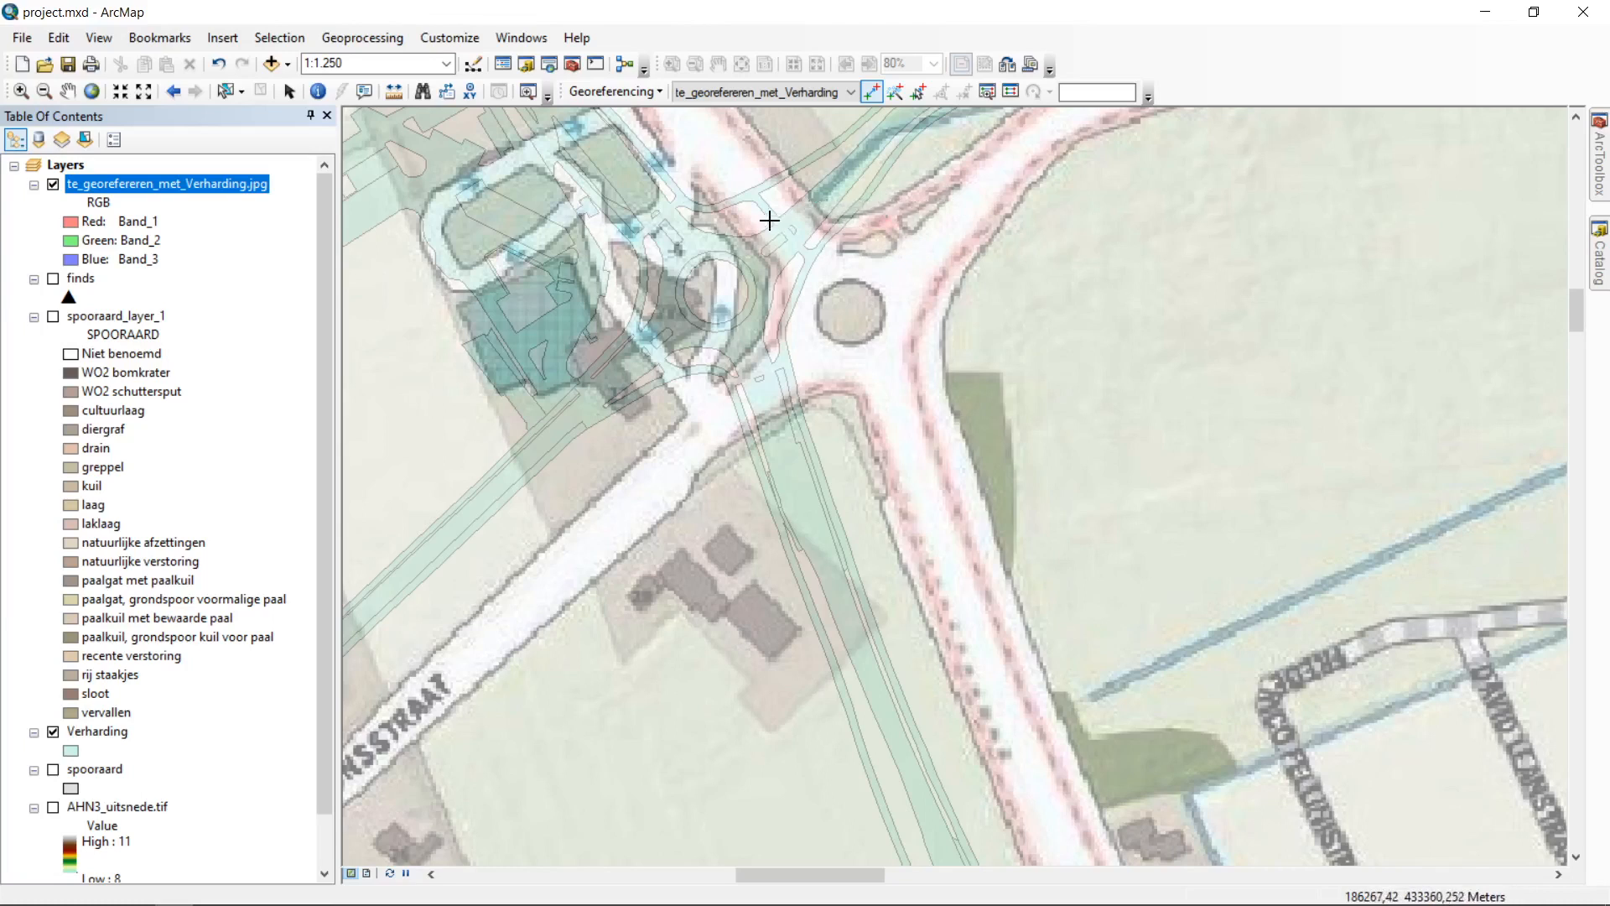
scroll(875, 241, down, 1)
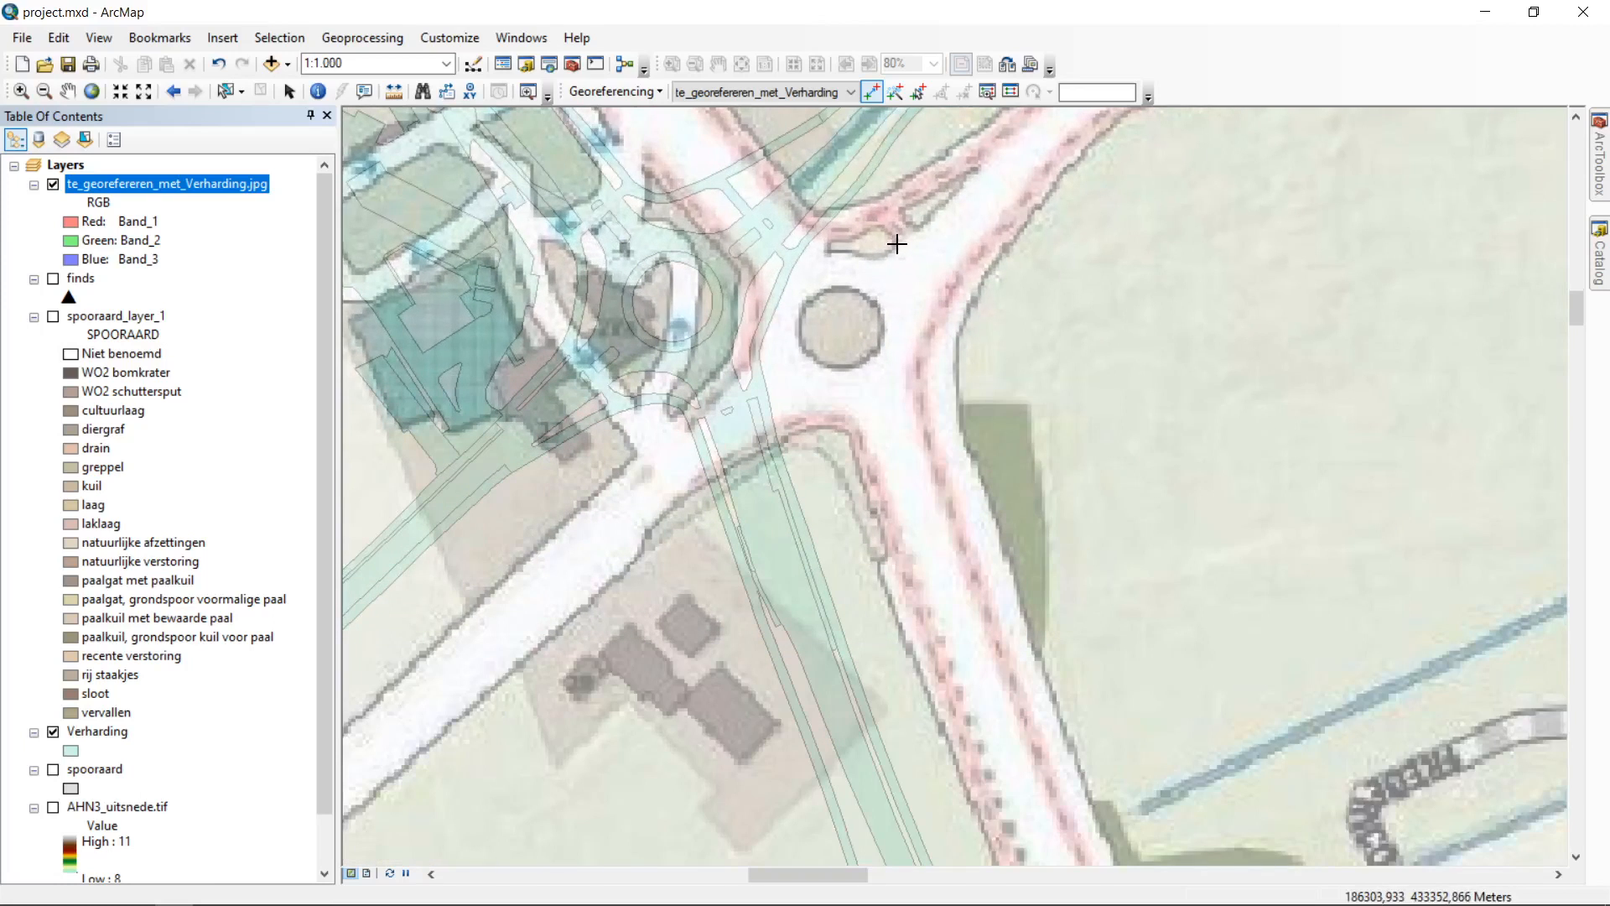
click(897, 243)
click(738, 214)
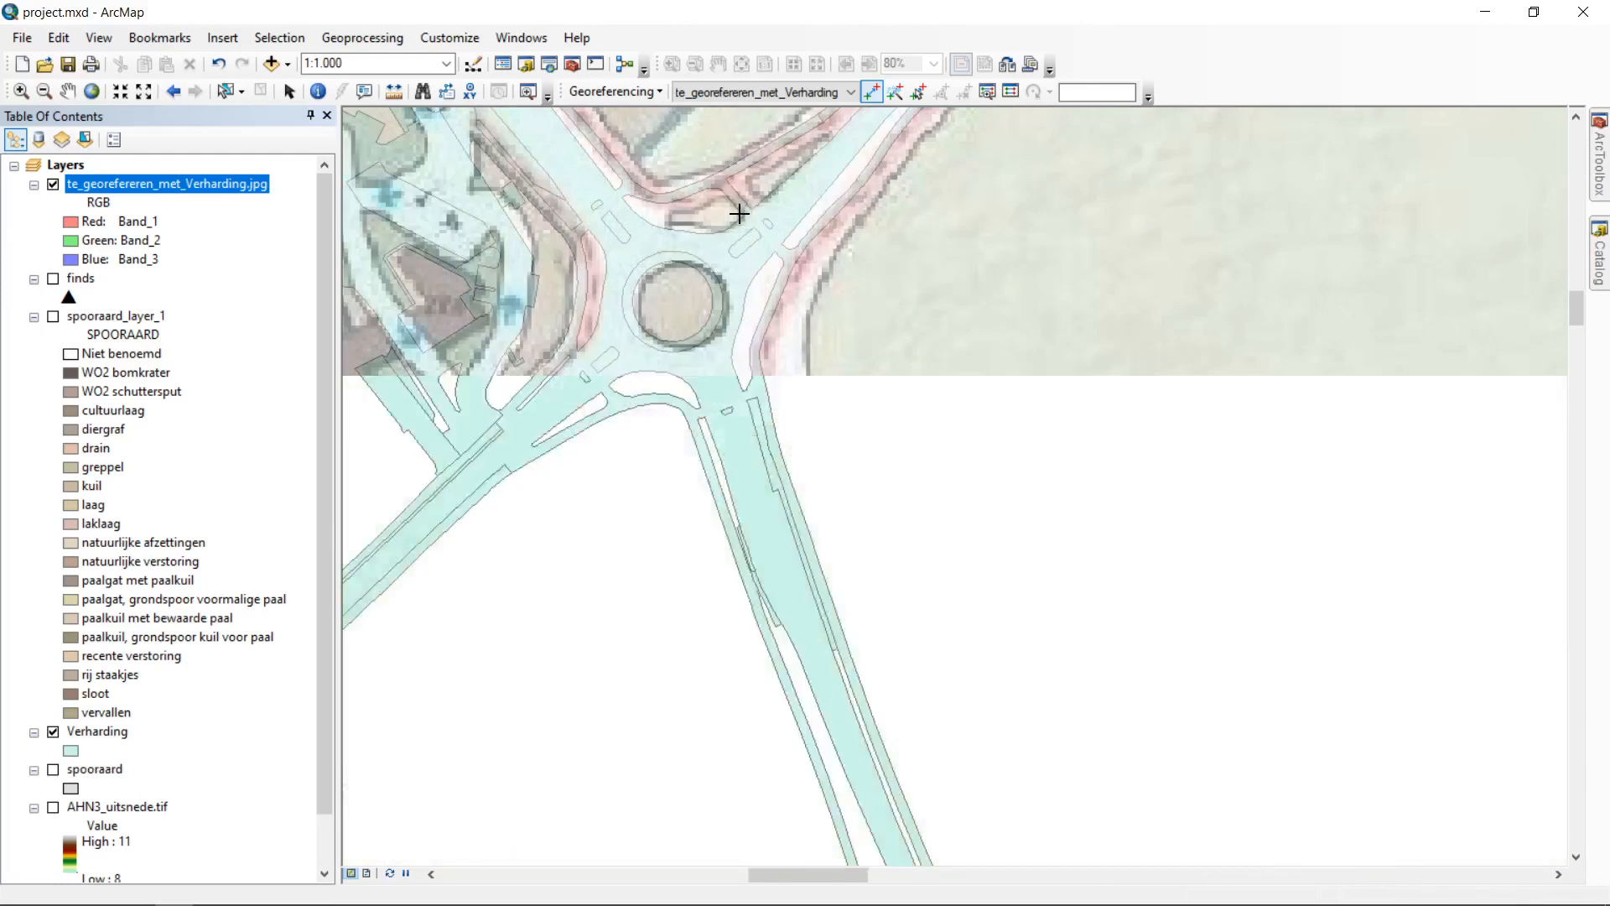
Step: Examine how the image aligns with Verharding around the control points, the roundabouts and the Keizer Hendrik VI-singel
scroll(633, 238, up, 4)
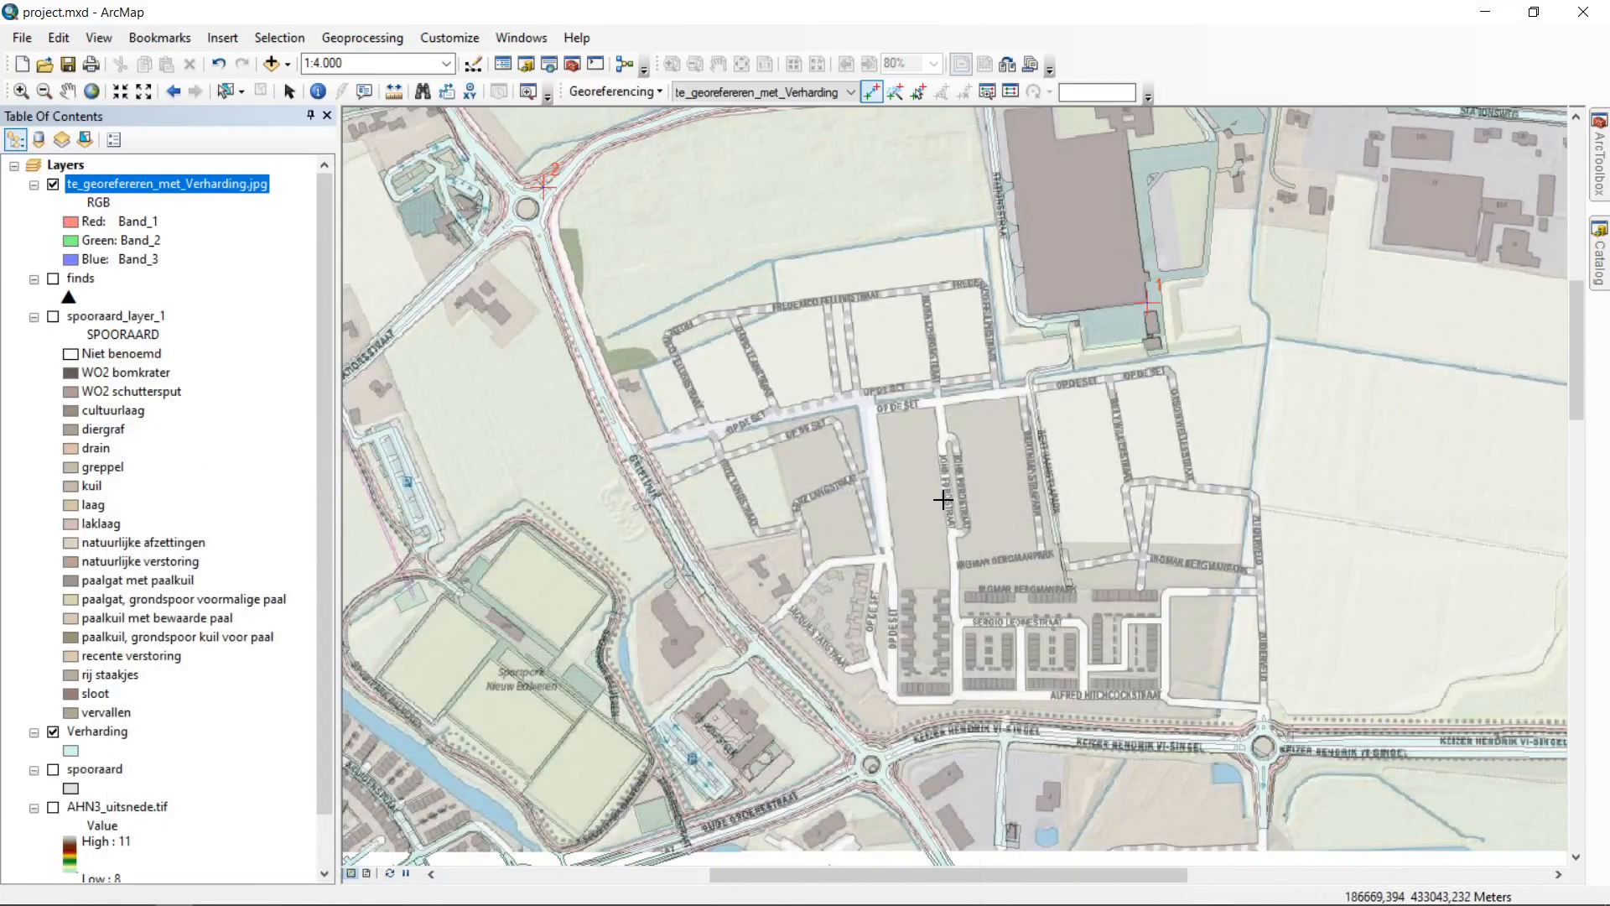
drag(675, 244, 620, 367)
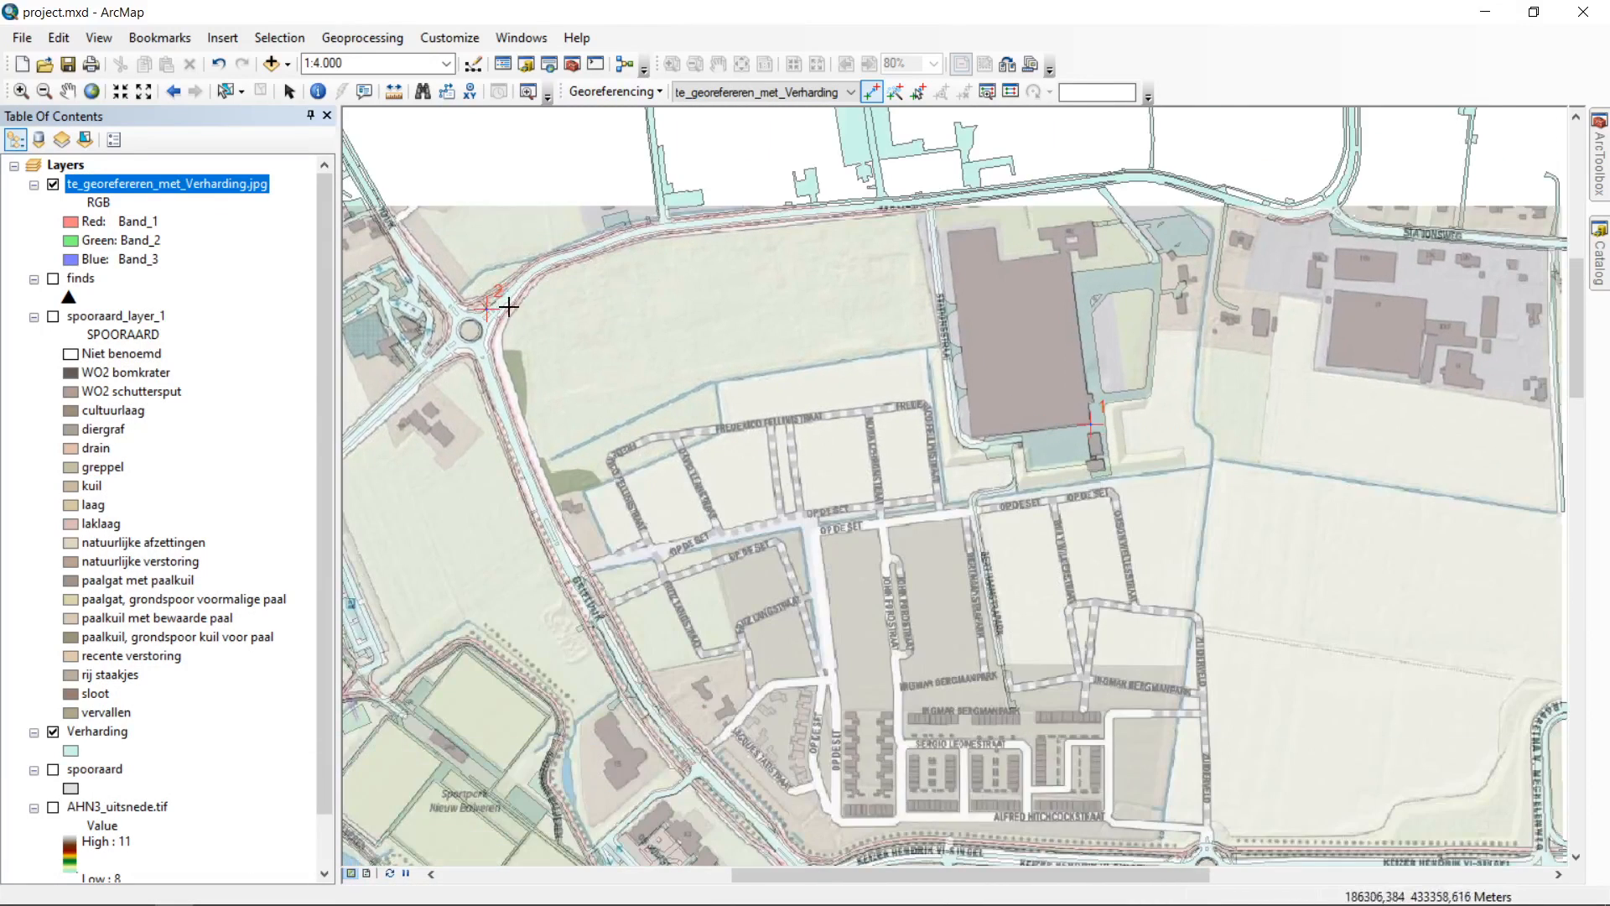
drag(568, 374, 641, 216)
drag(678, 432, 685, 272)
drag(921, 467, 820, 186)
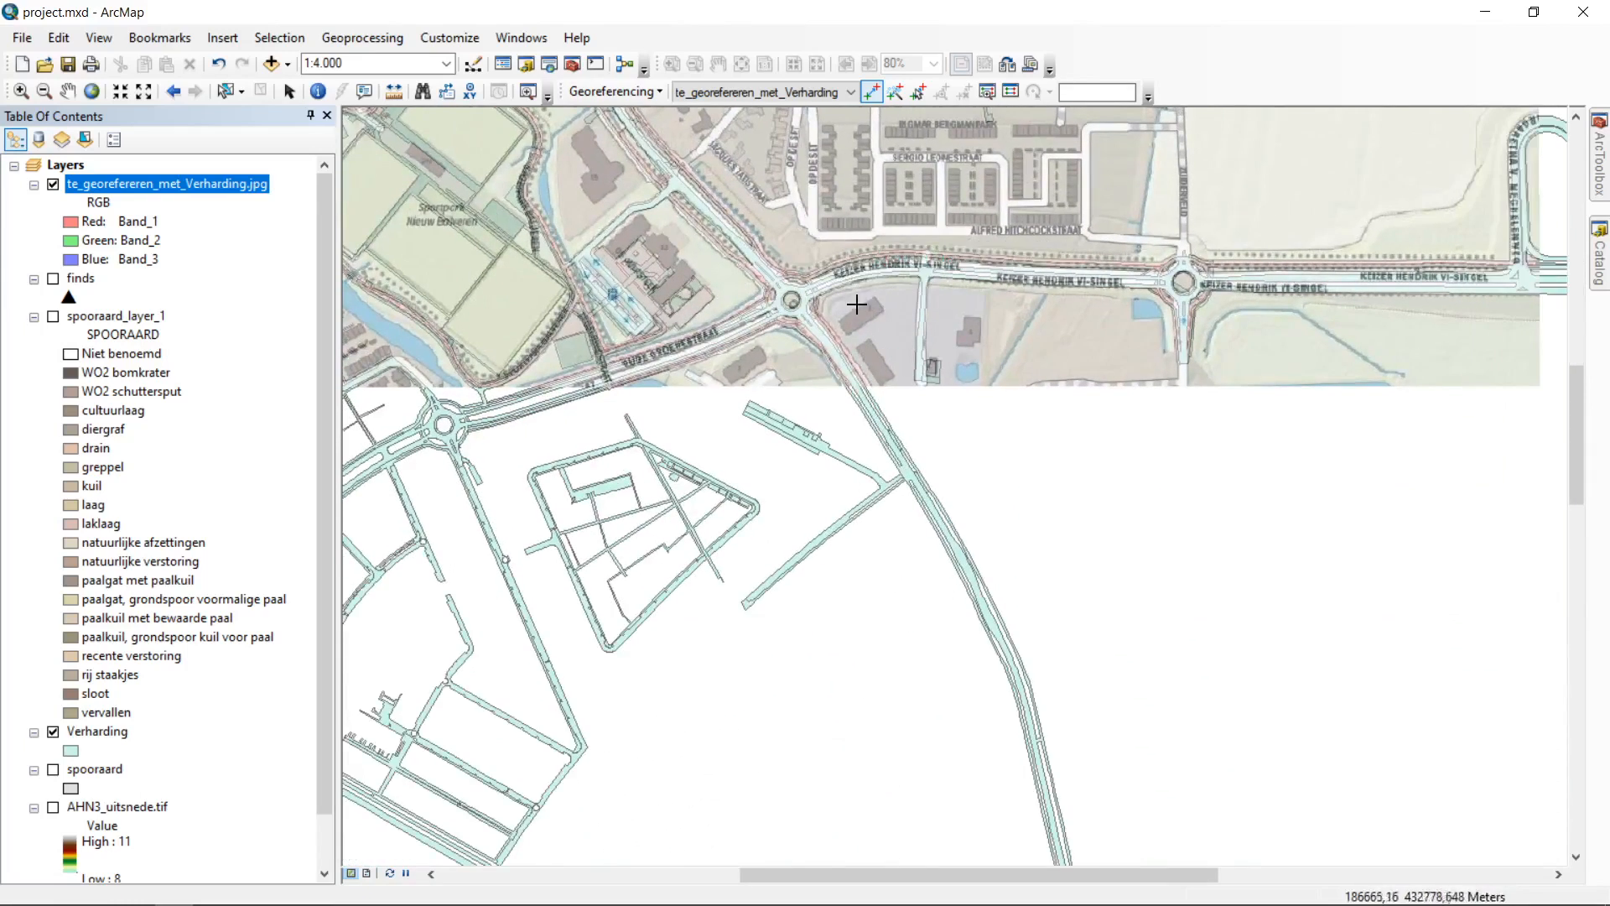
scroll(839, 277, up, 3)
scroll(737, 252, up, 4)
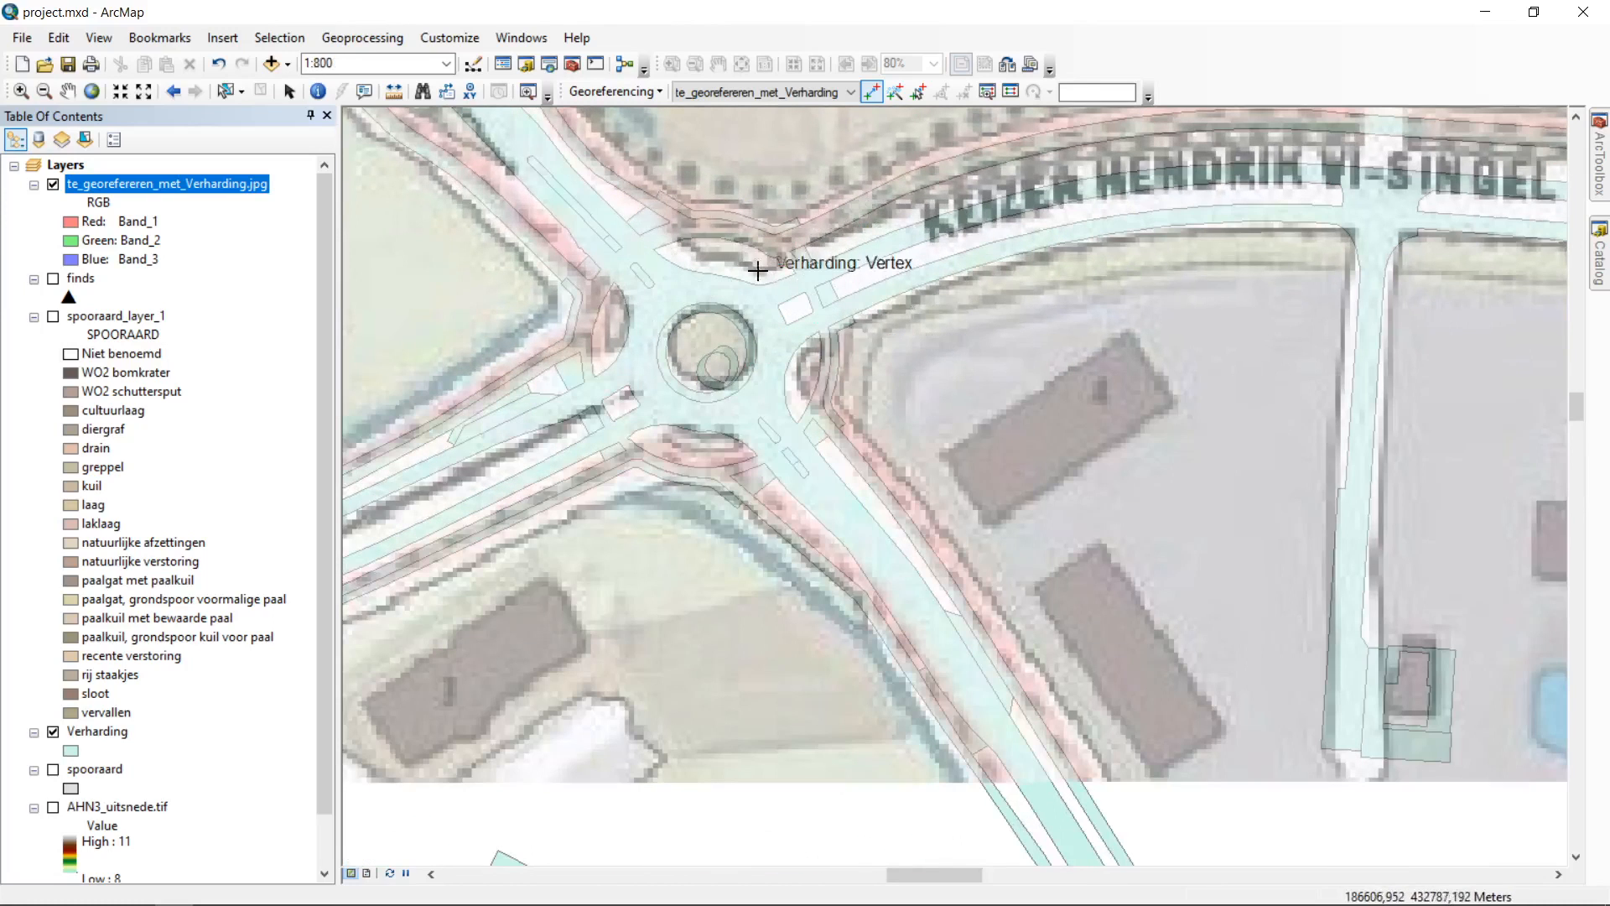
scroll(958, 410, down, 1)
scroll(958, 410, down, 2)
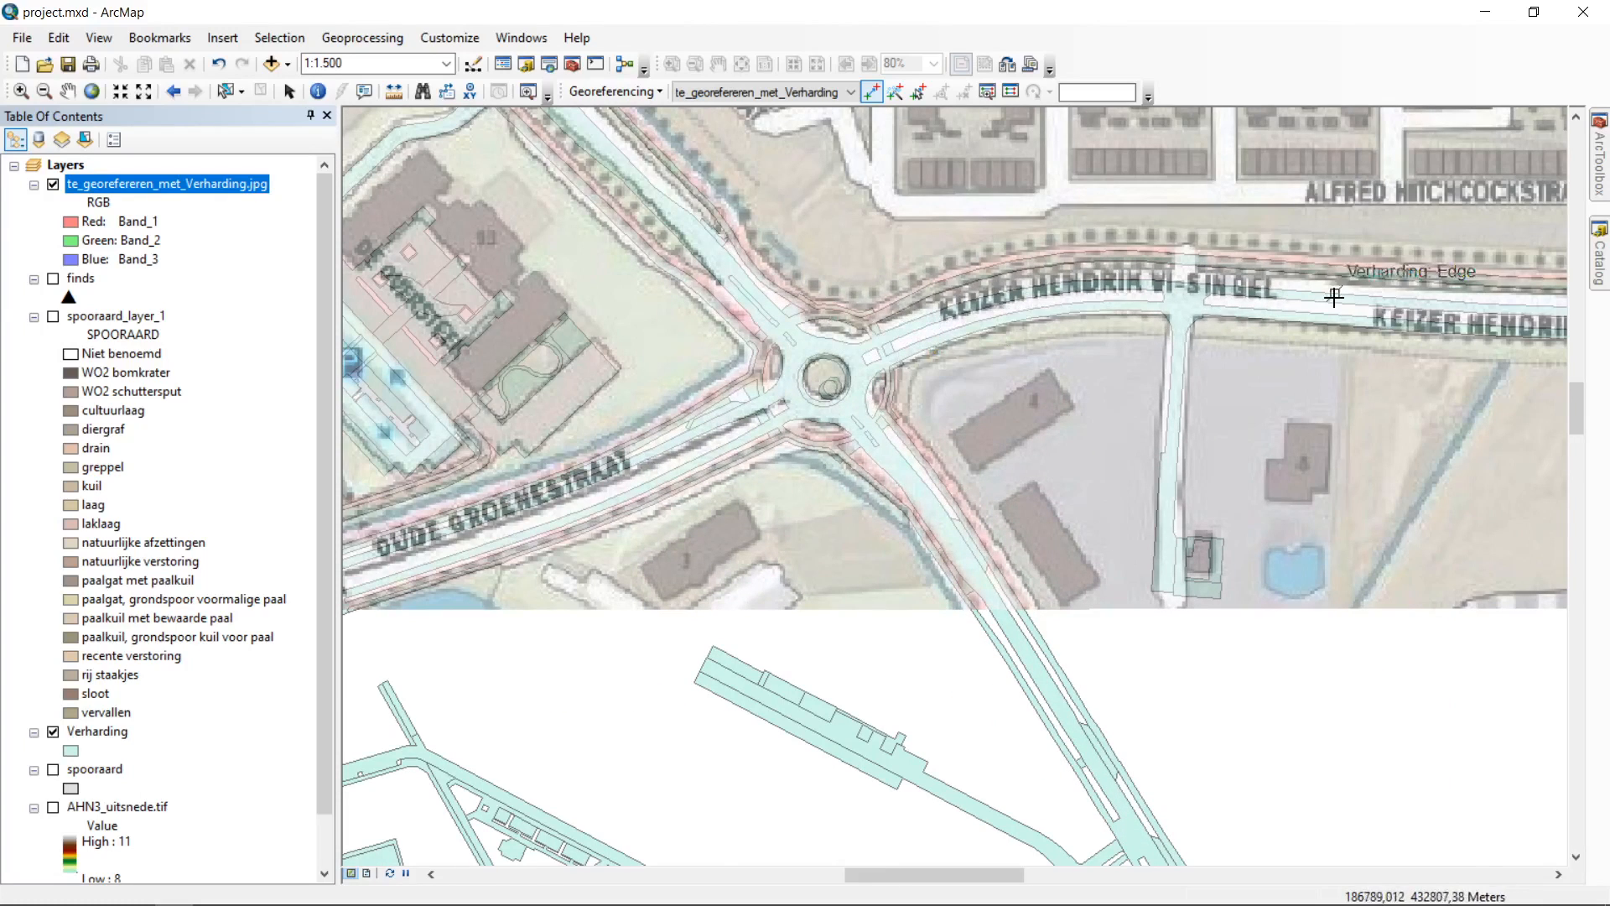
scroll(998, 431, down, 1)
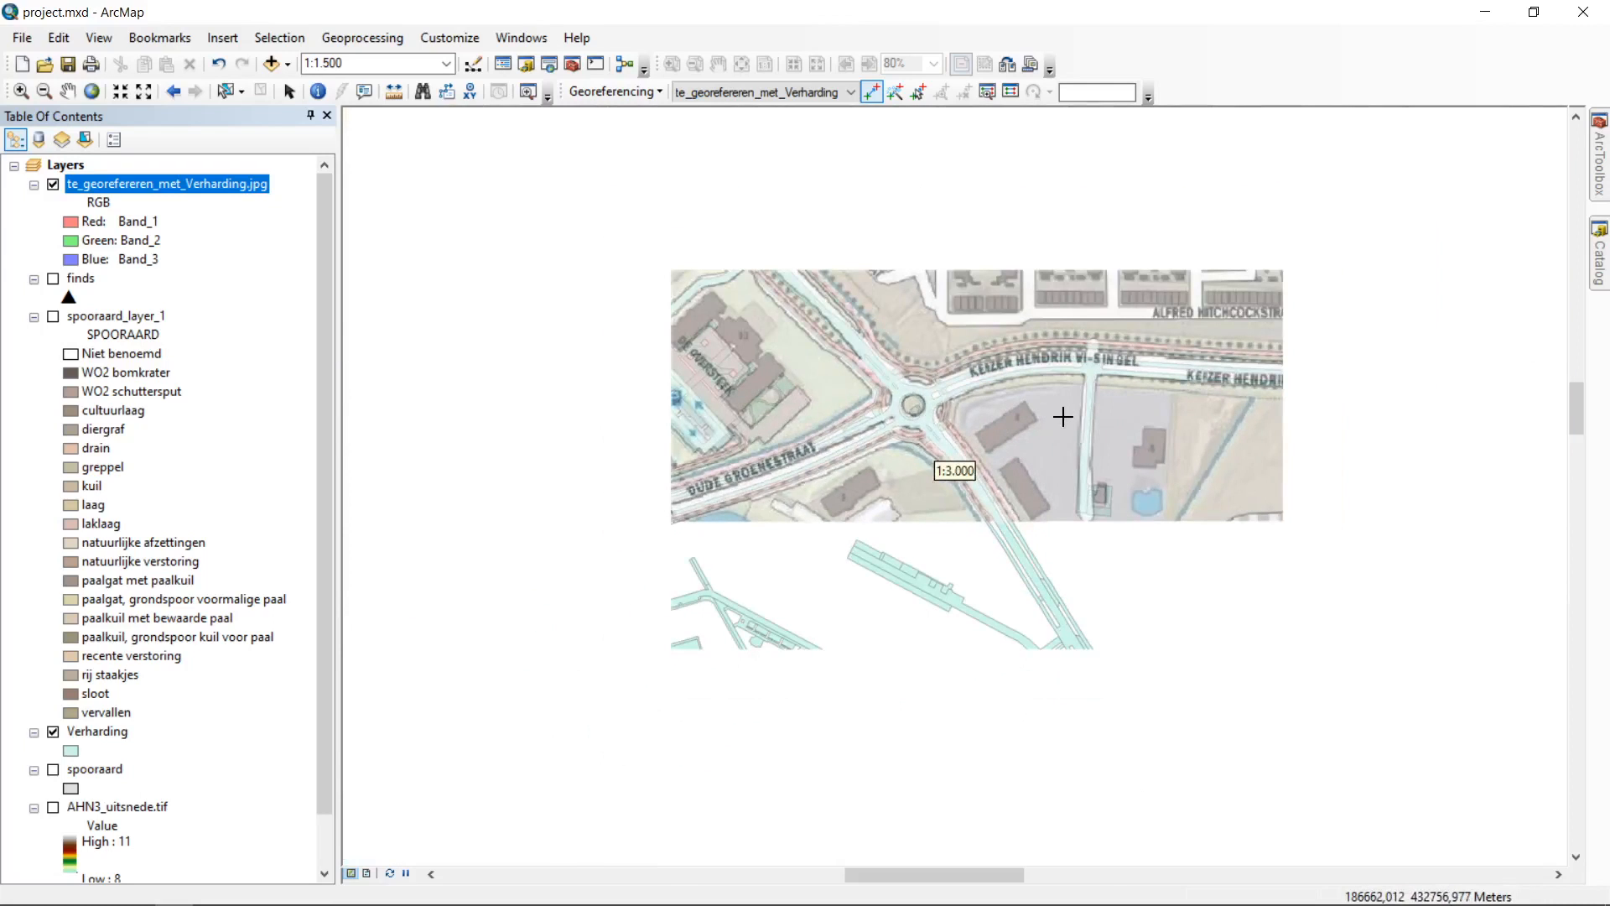
scroll(985, 452, up, 1)
scroll(998, 459, up, 1)
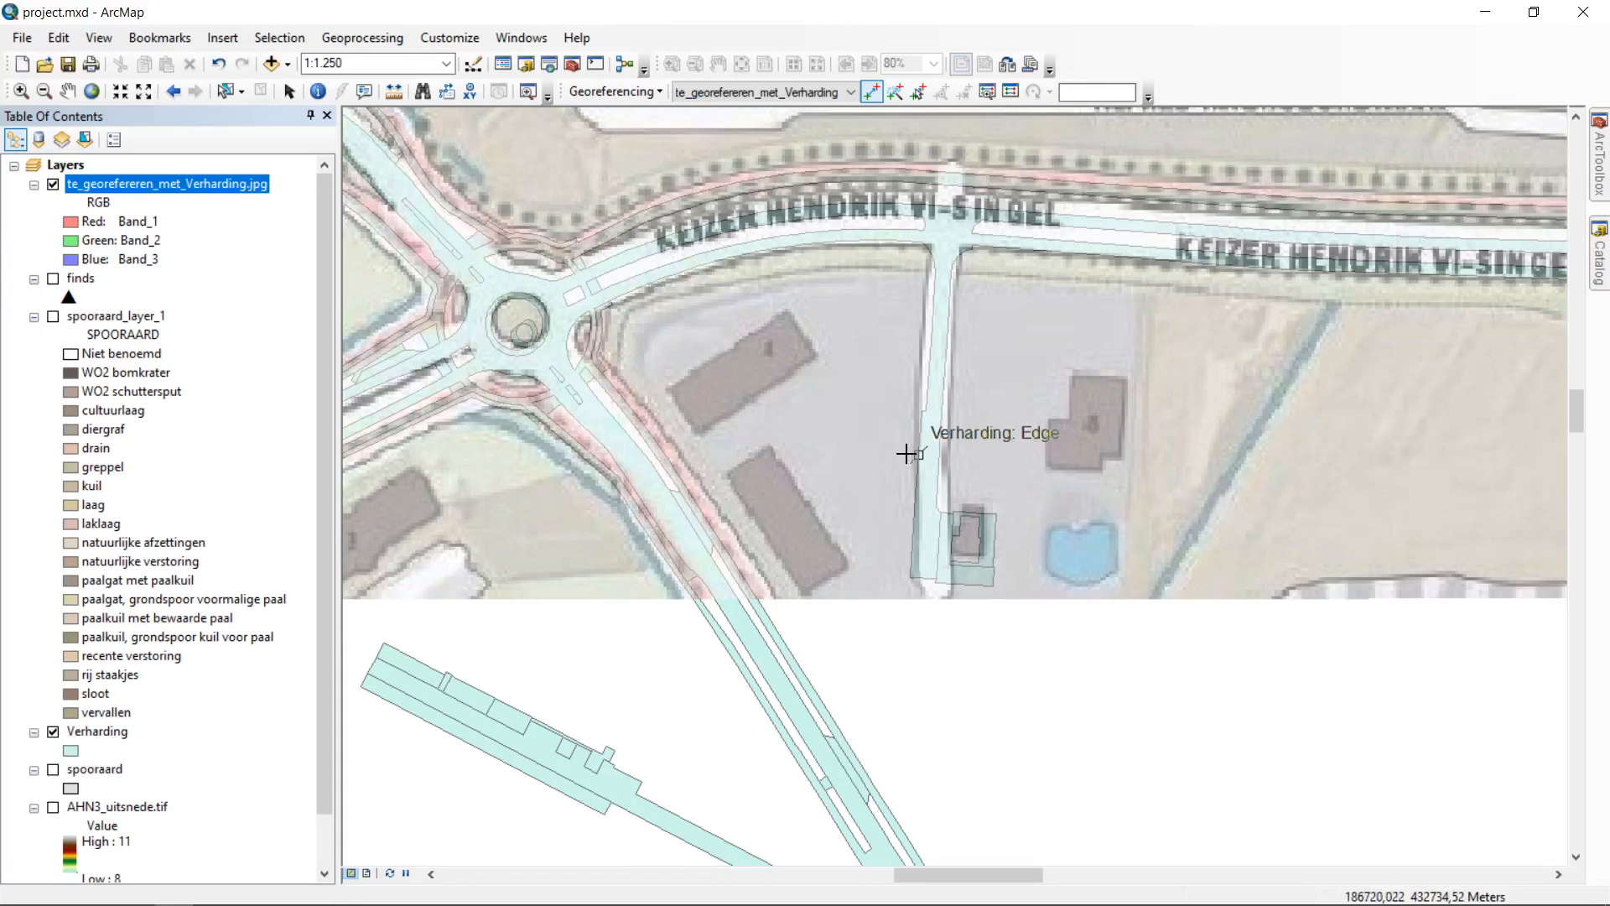
scroll(1003, 467, down, 2)
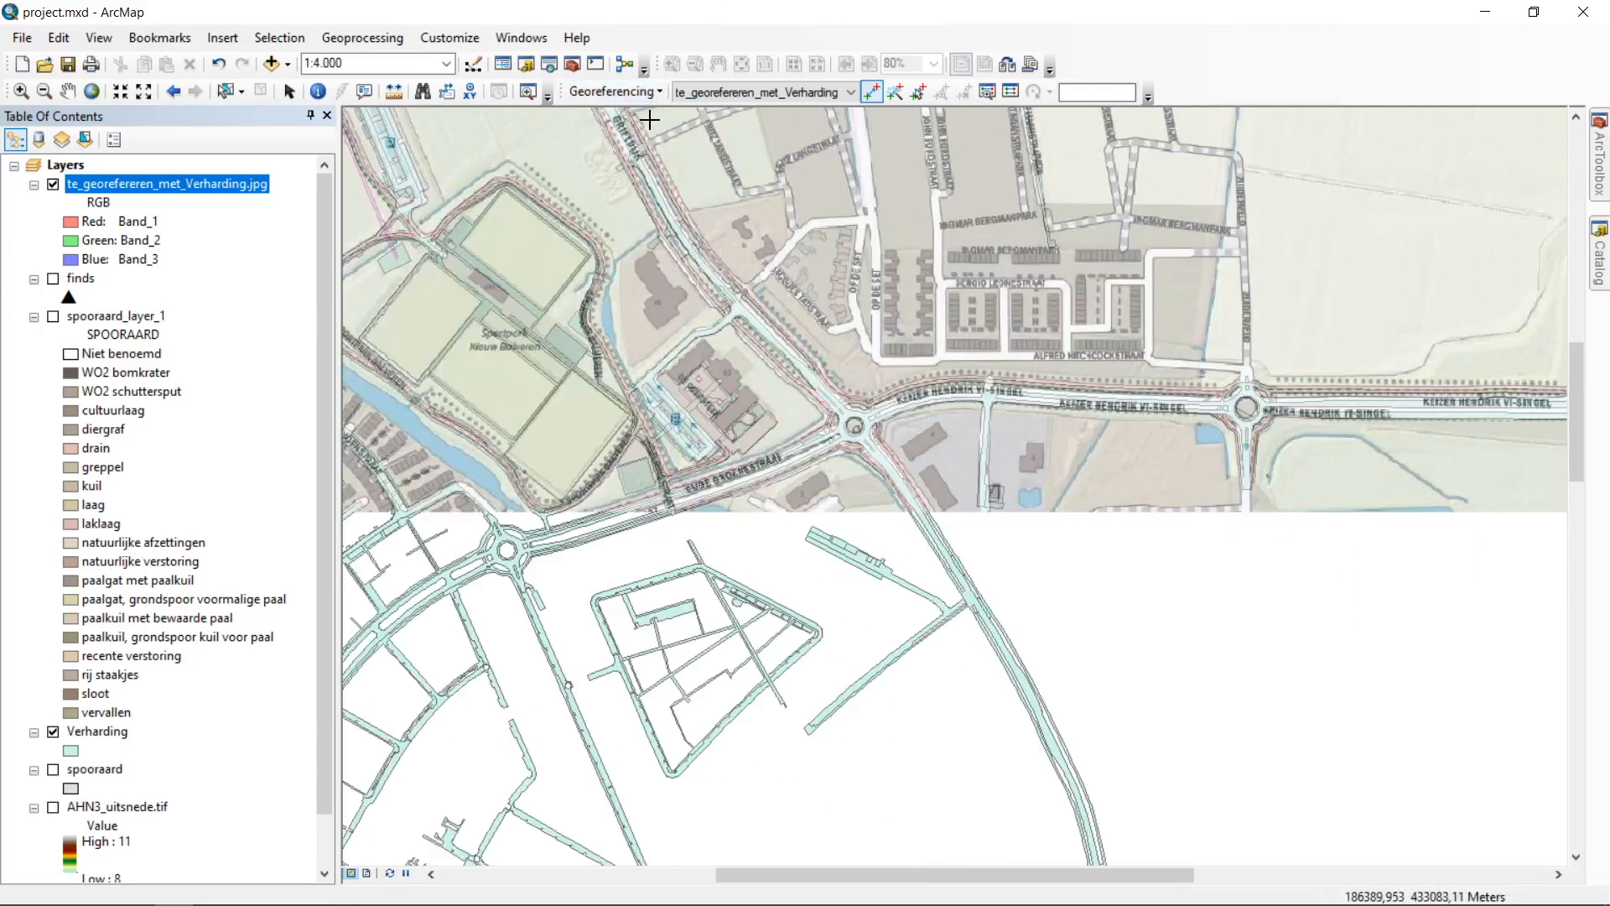
Step: Add a third control point linking the road-edge corner northwest of the eastern Keizer Hendrik VI-singel roundabout to its matching endpoint in the Verharding layer
click(611, 90)
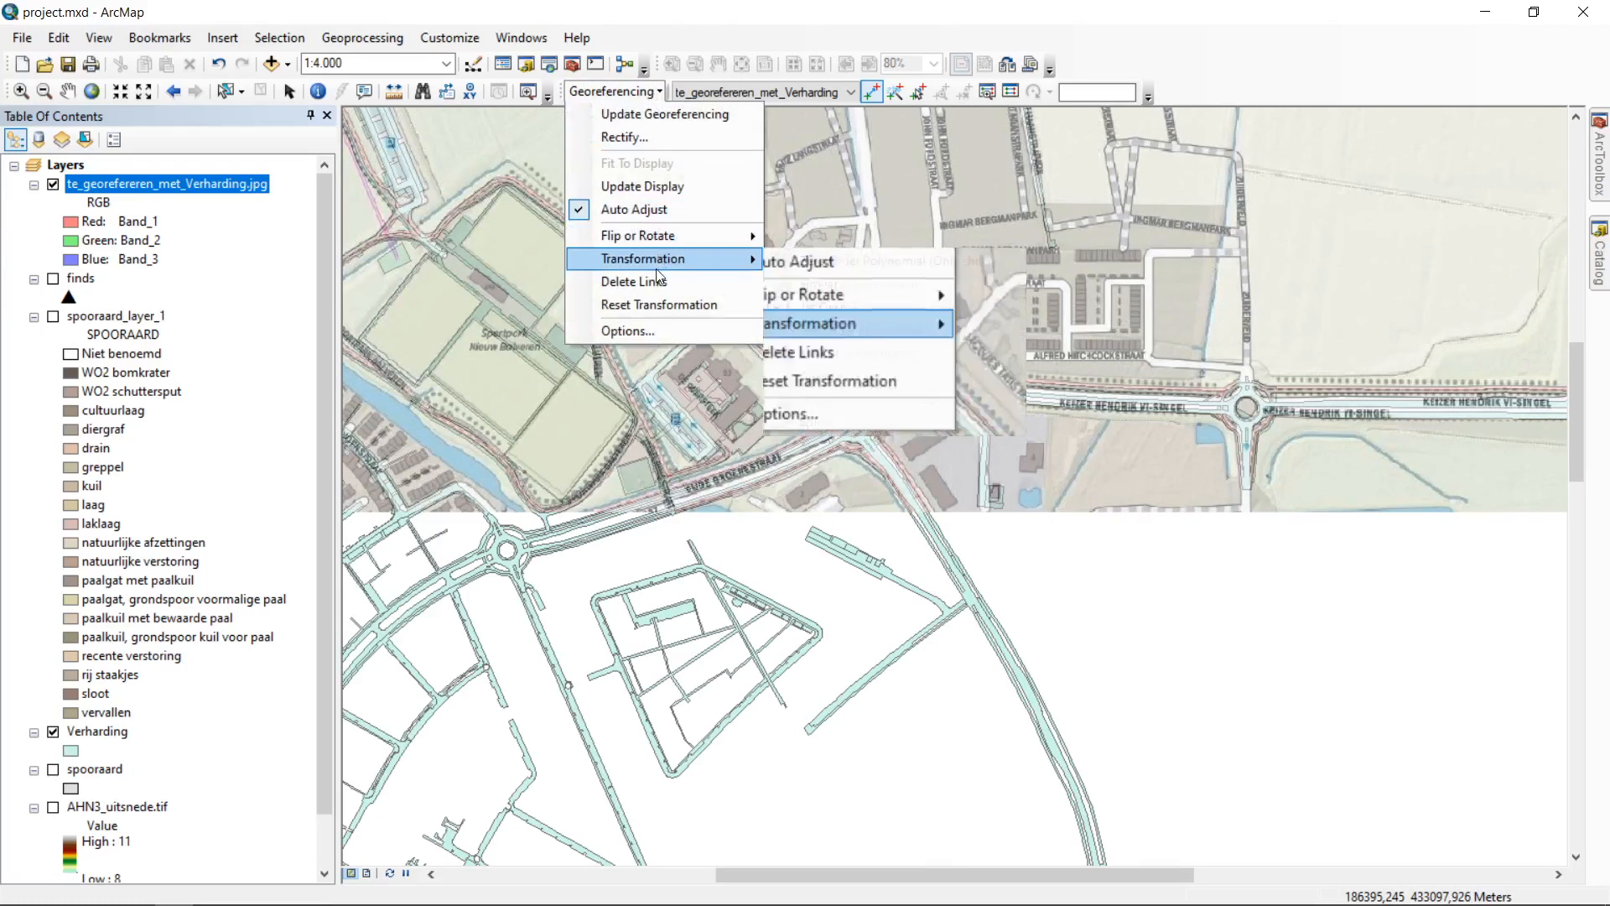
click(690, 6)
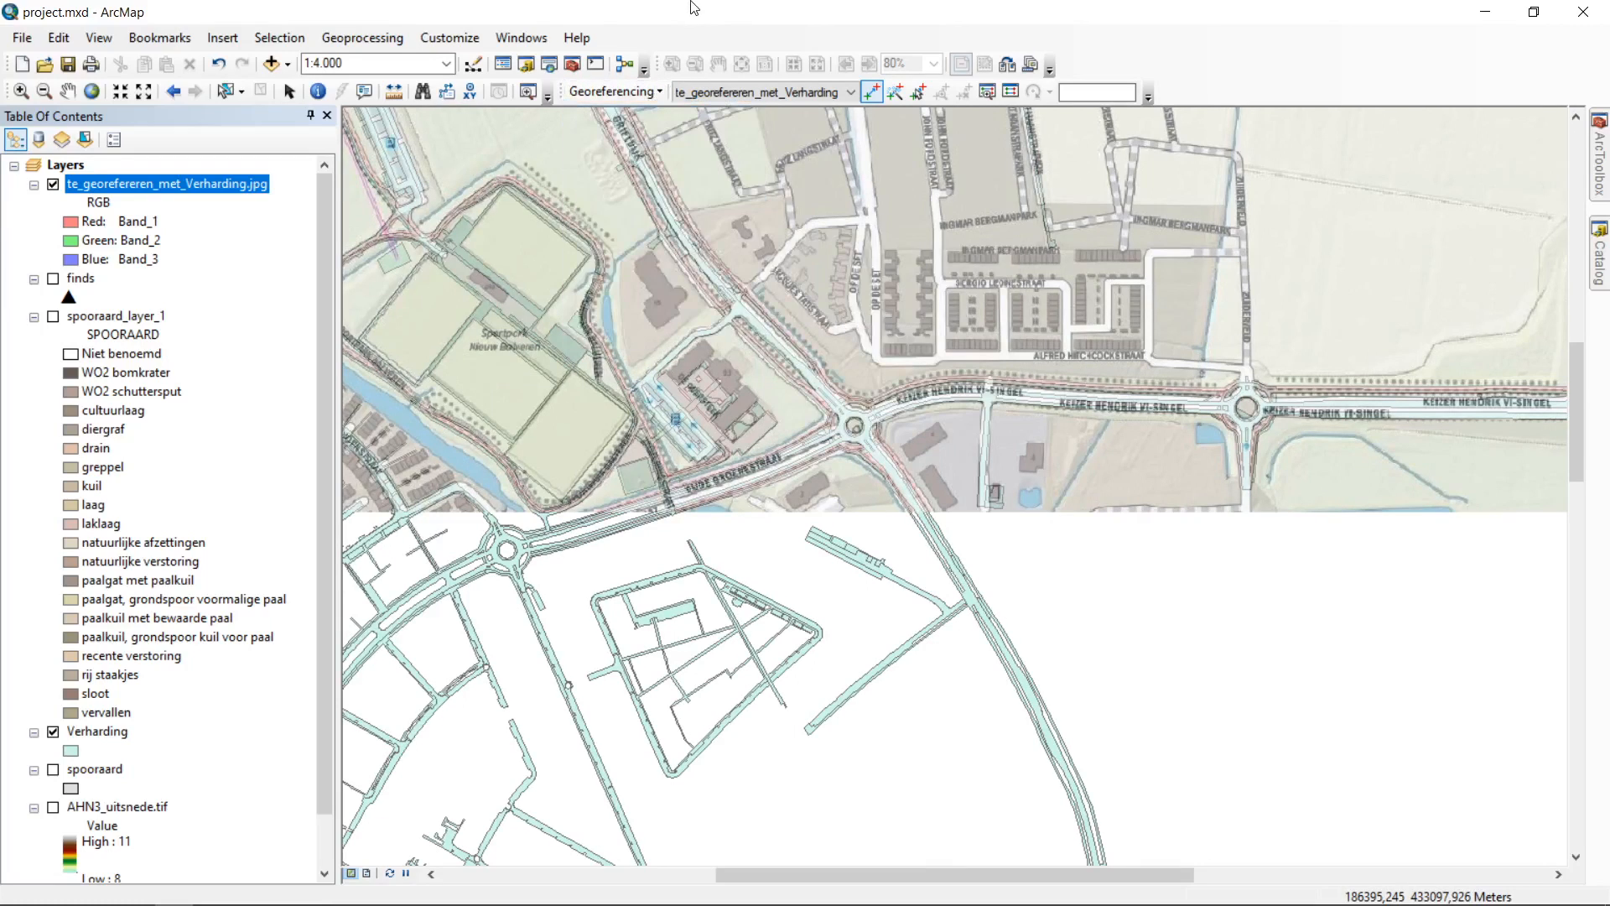
drag(863, 258, 822, 336)
drag(801, 217, 831, 353)
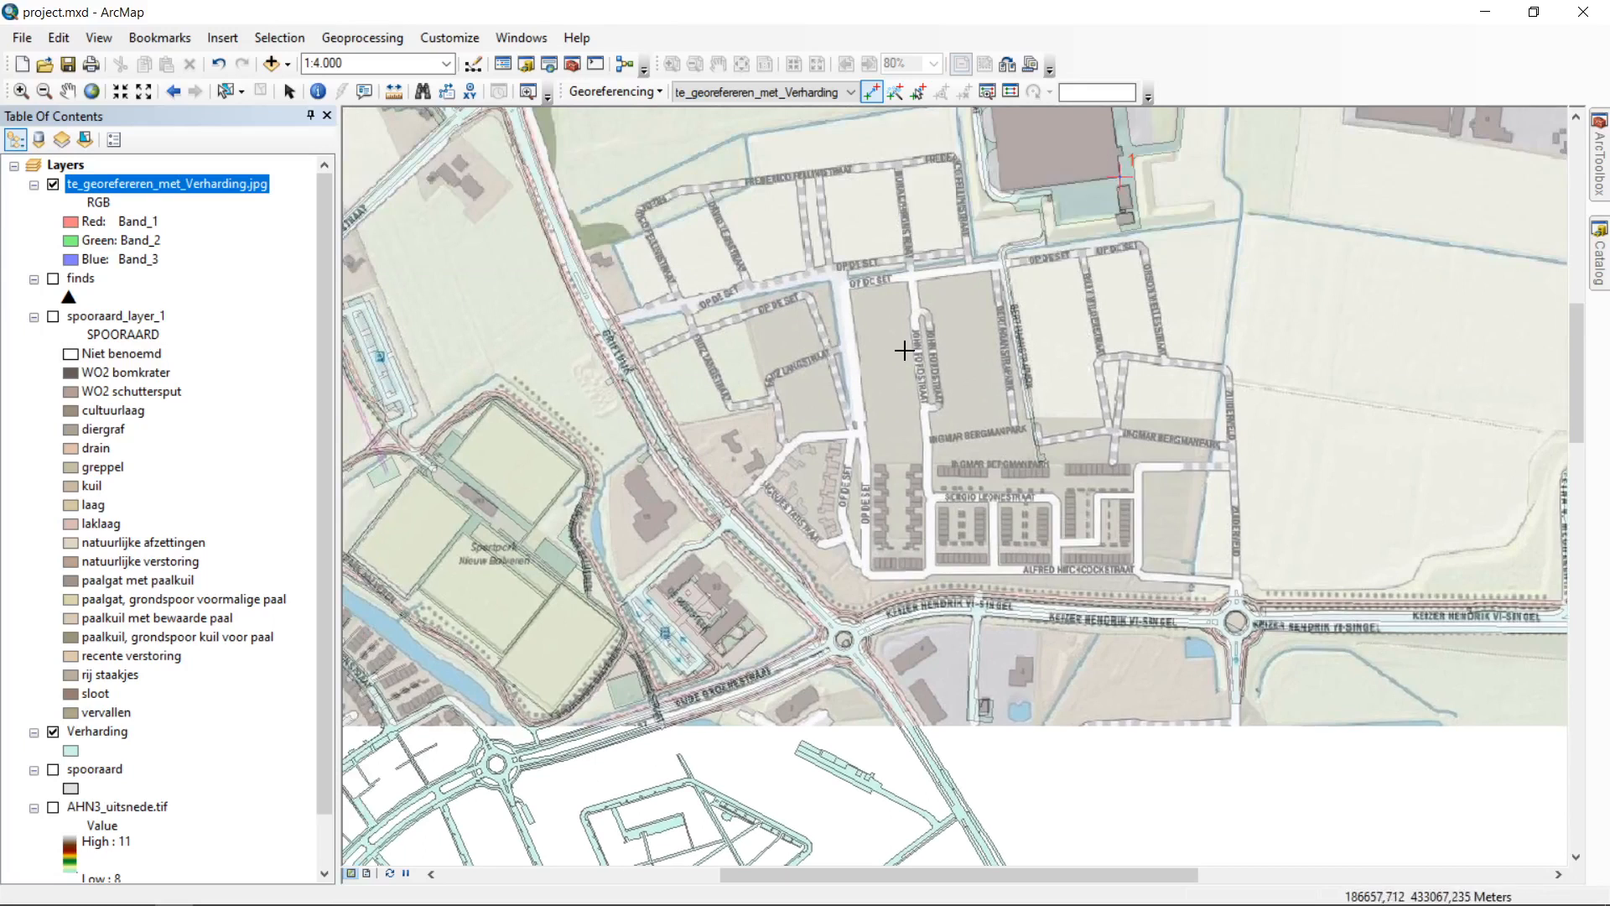
drag(920, 376, 973, 500)
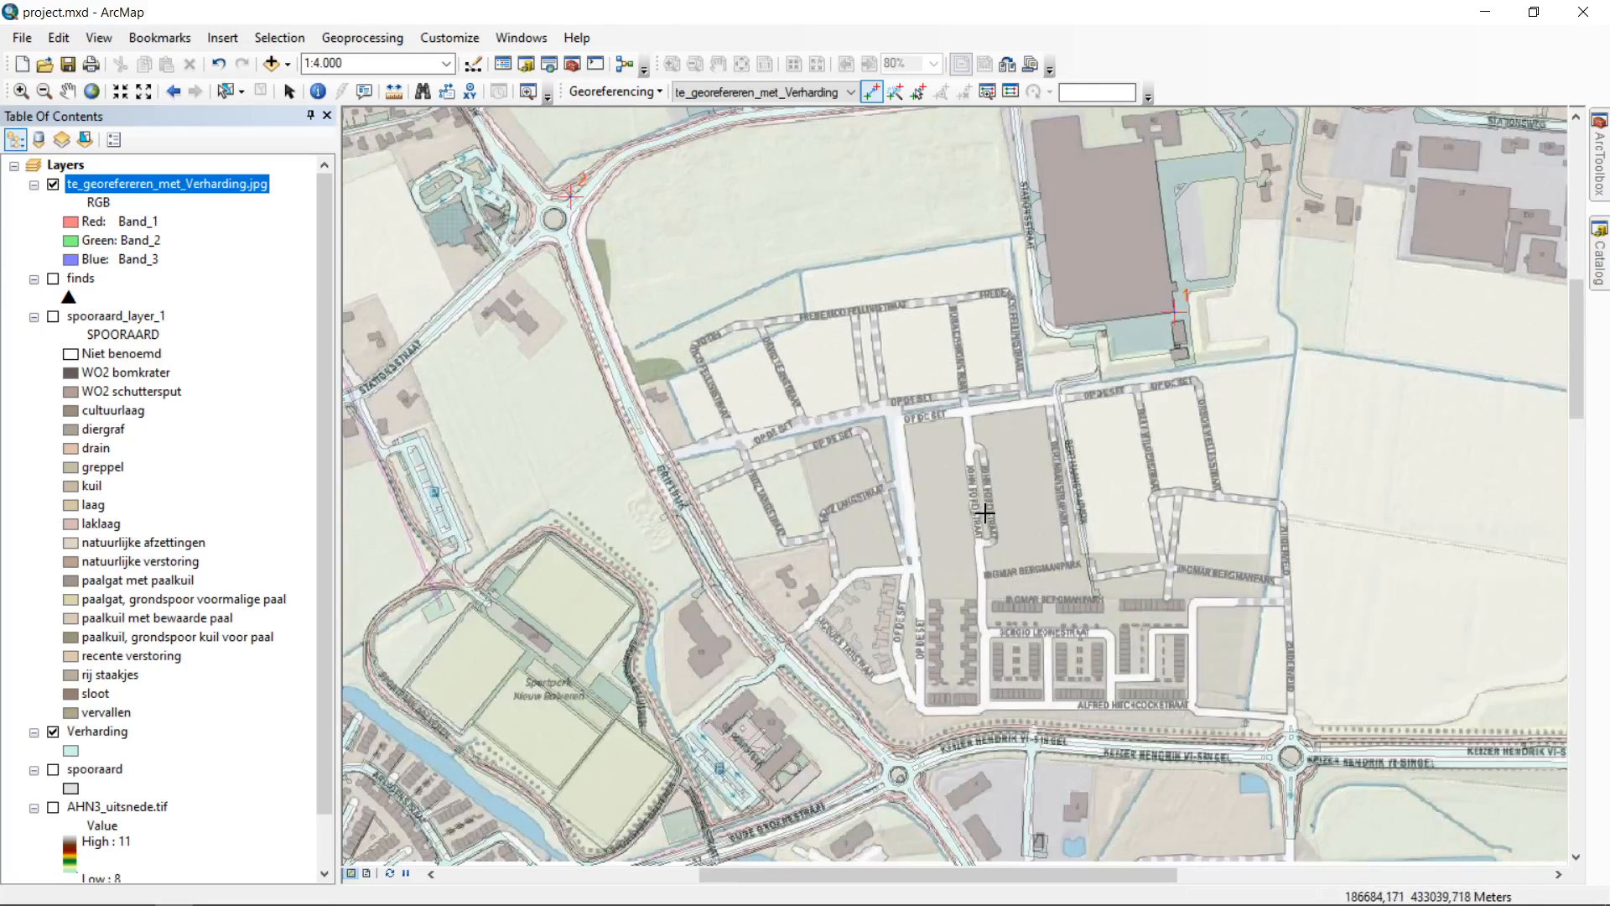
drag(1000, 560, 899, 285)
scroll(1174, 465, up, 5)
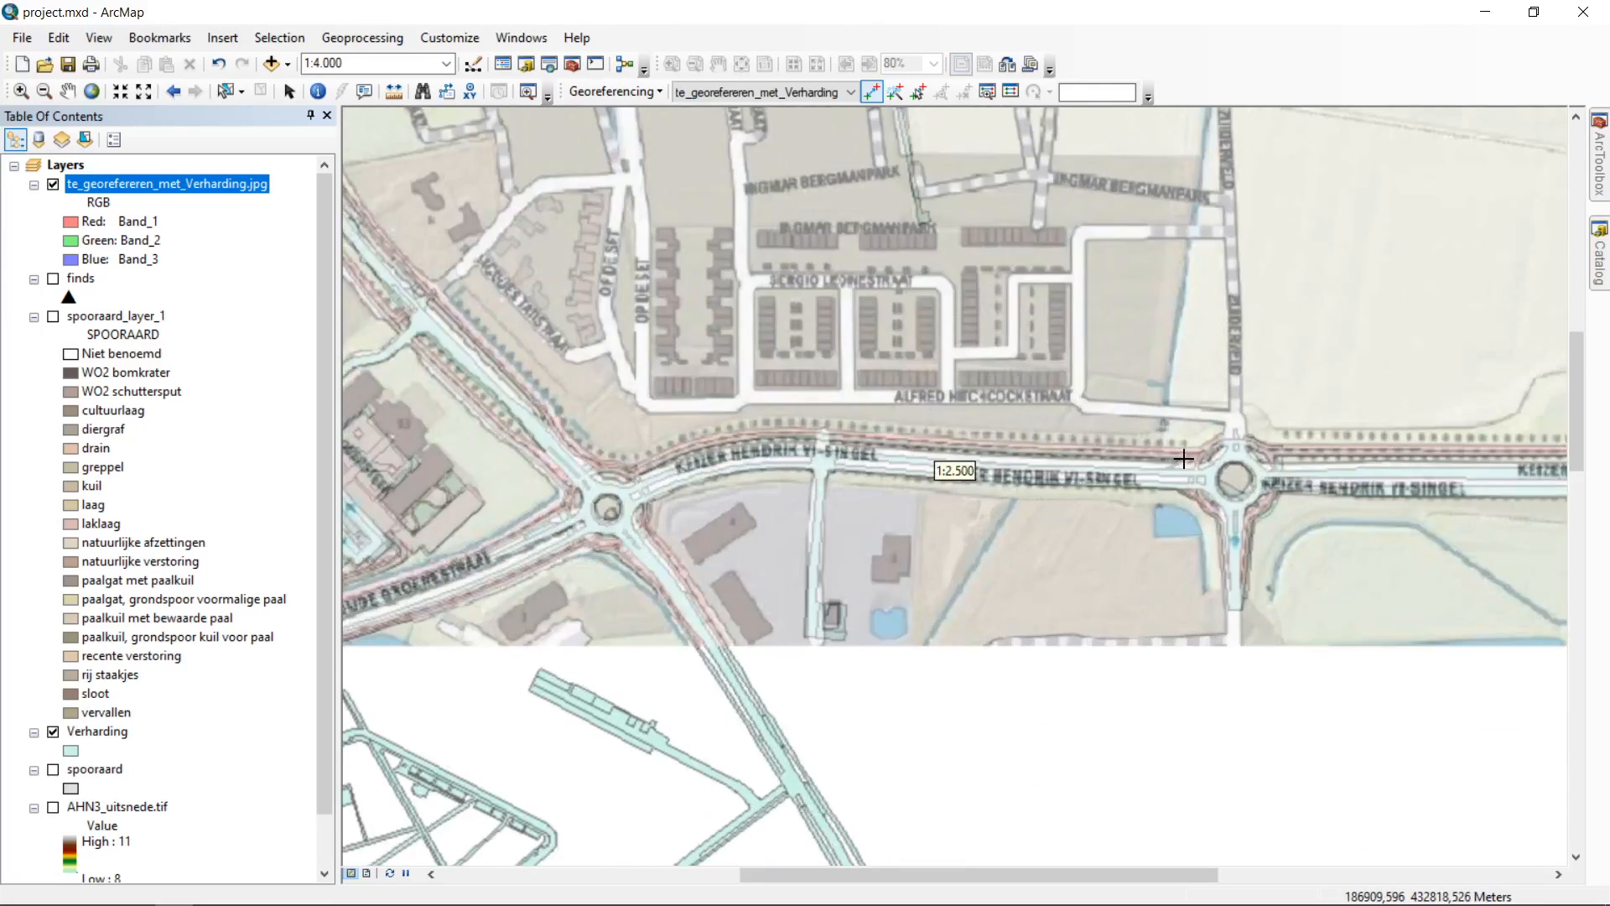
scroll(1240, 423, up, 5)
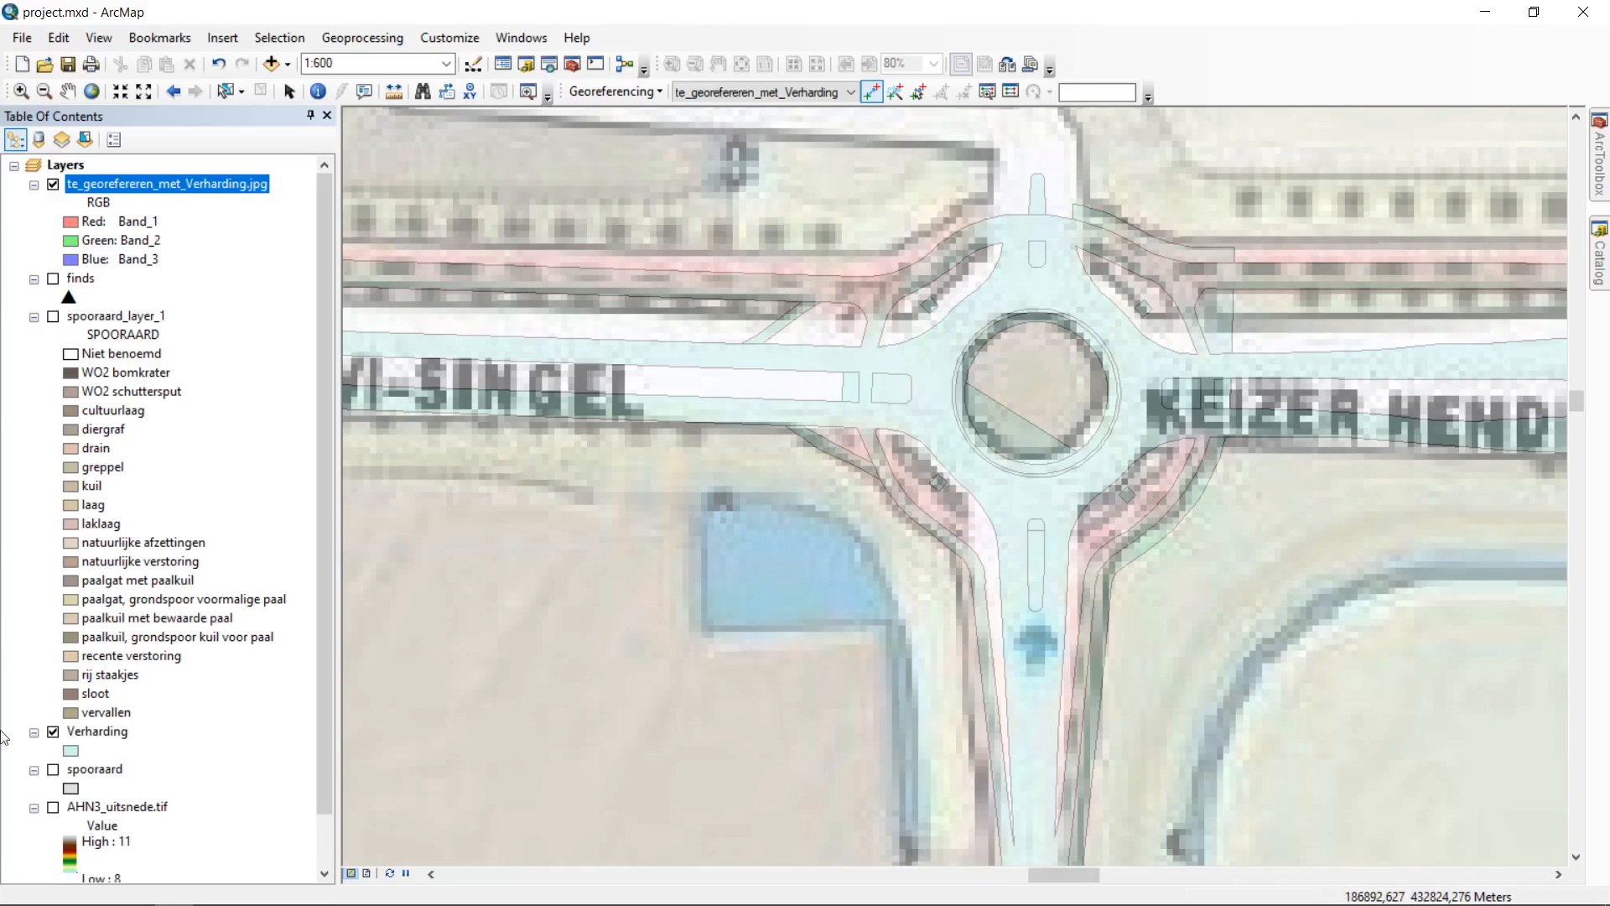
click(54, 732)
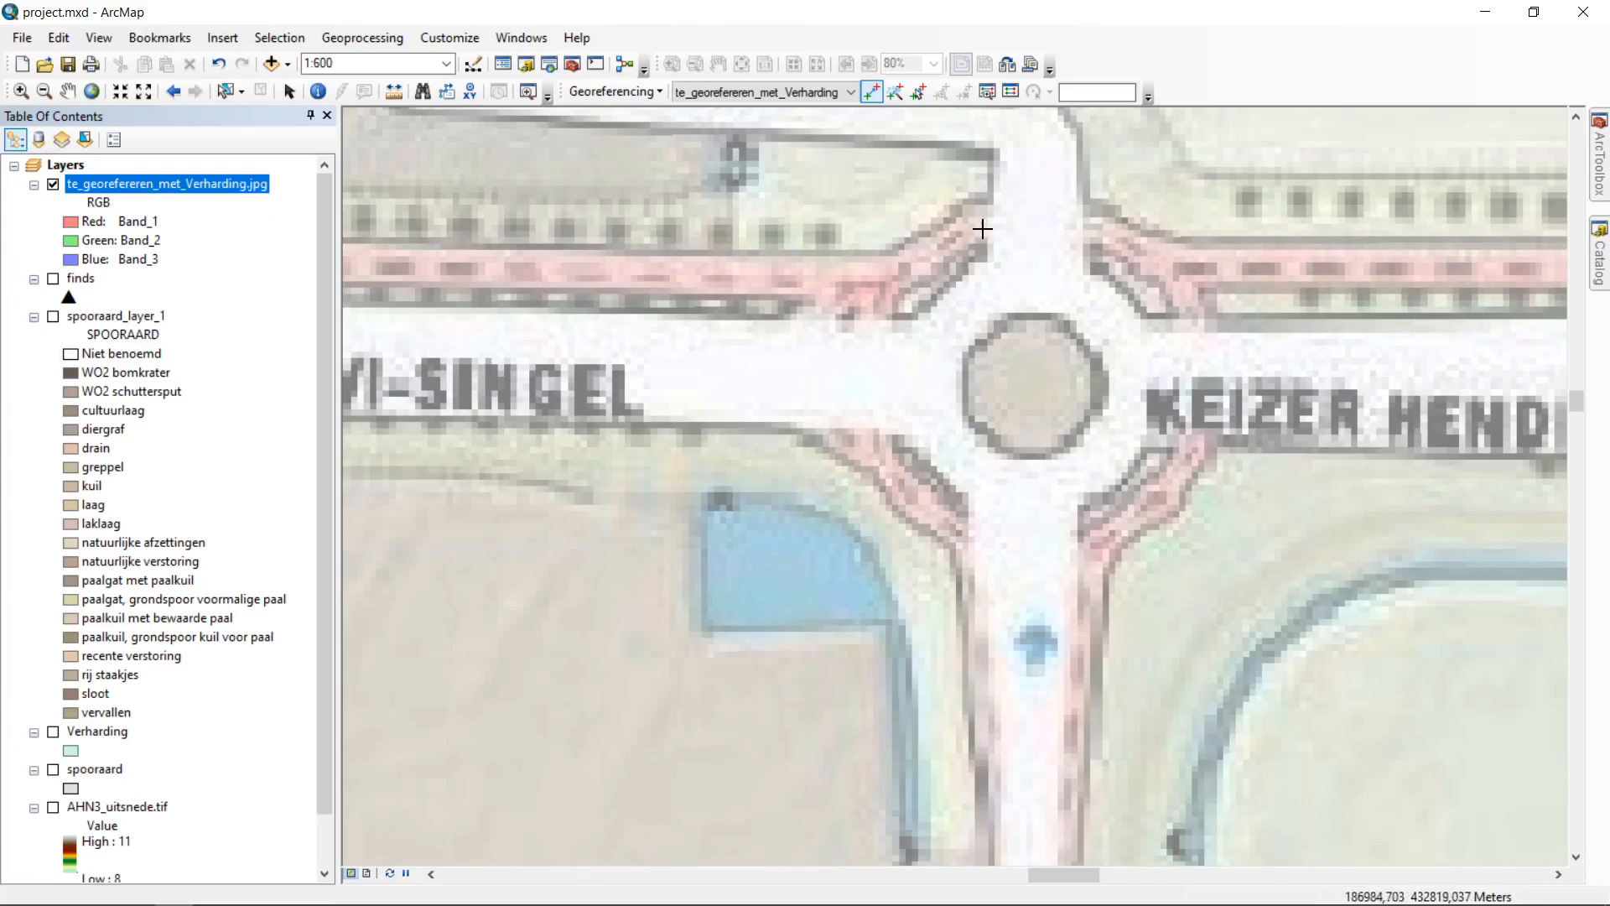
click(896, 314)
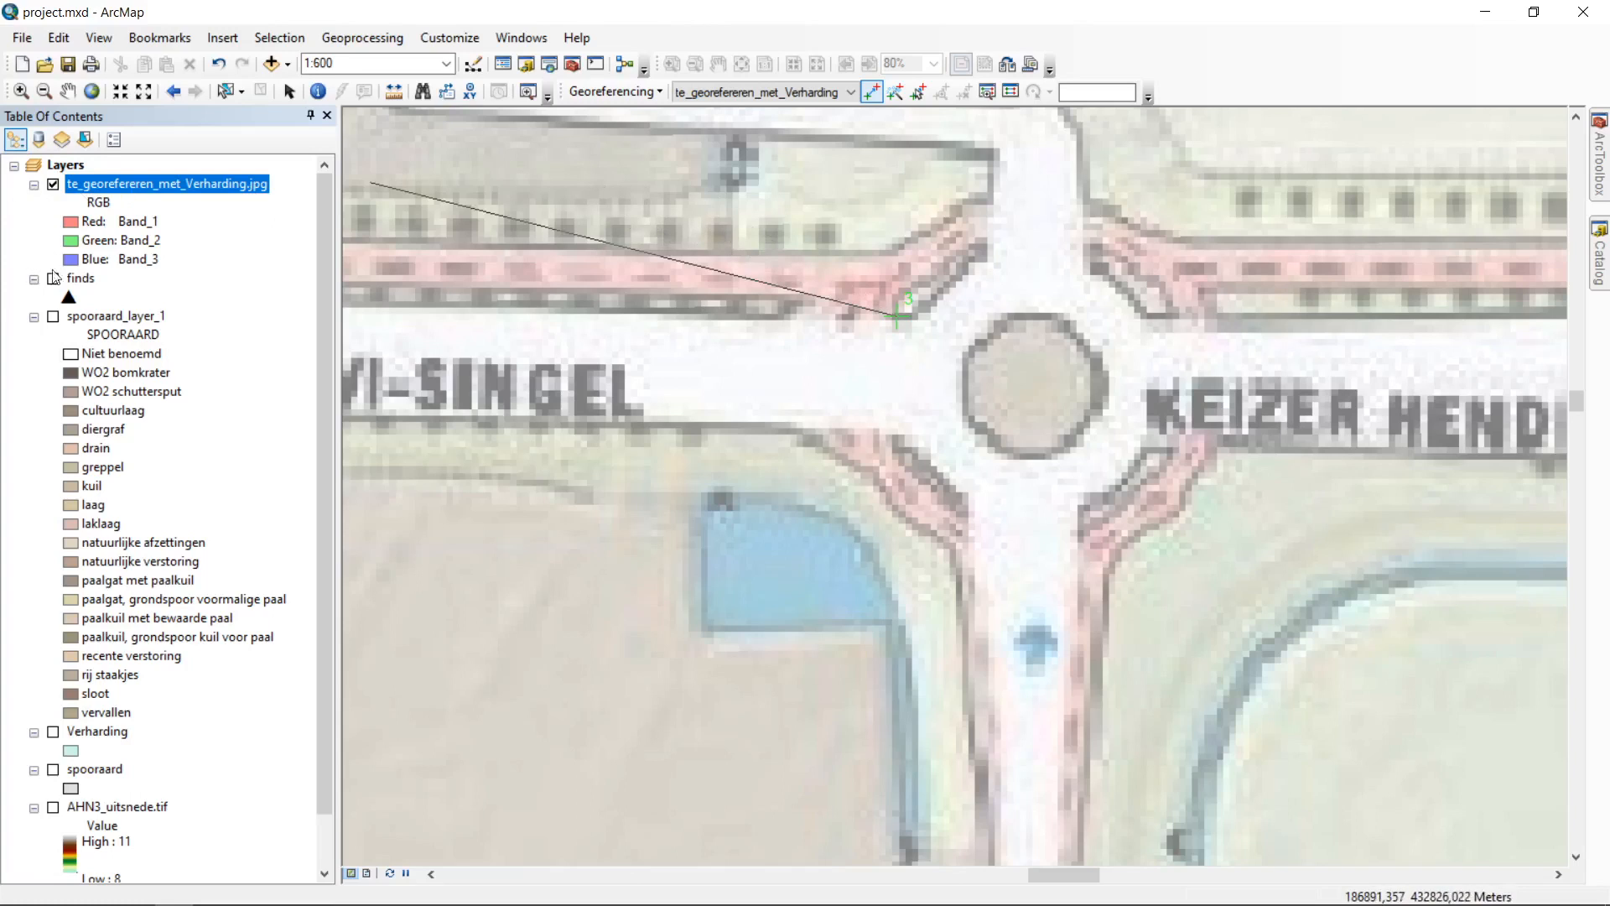
click(53, 732)
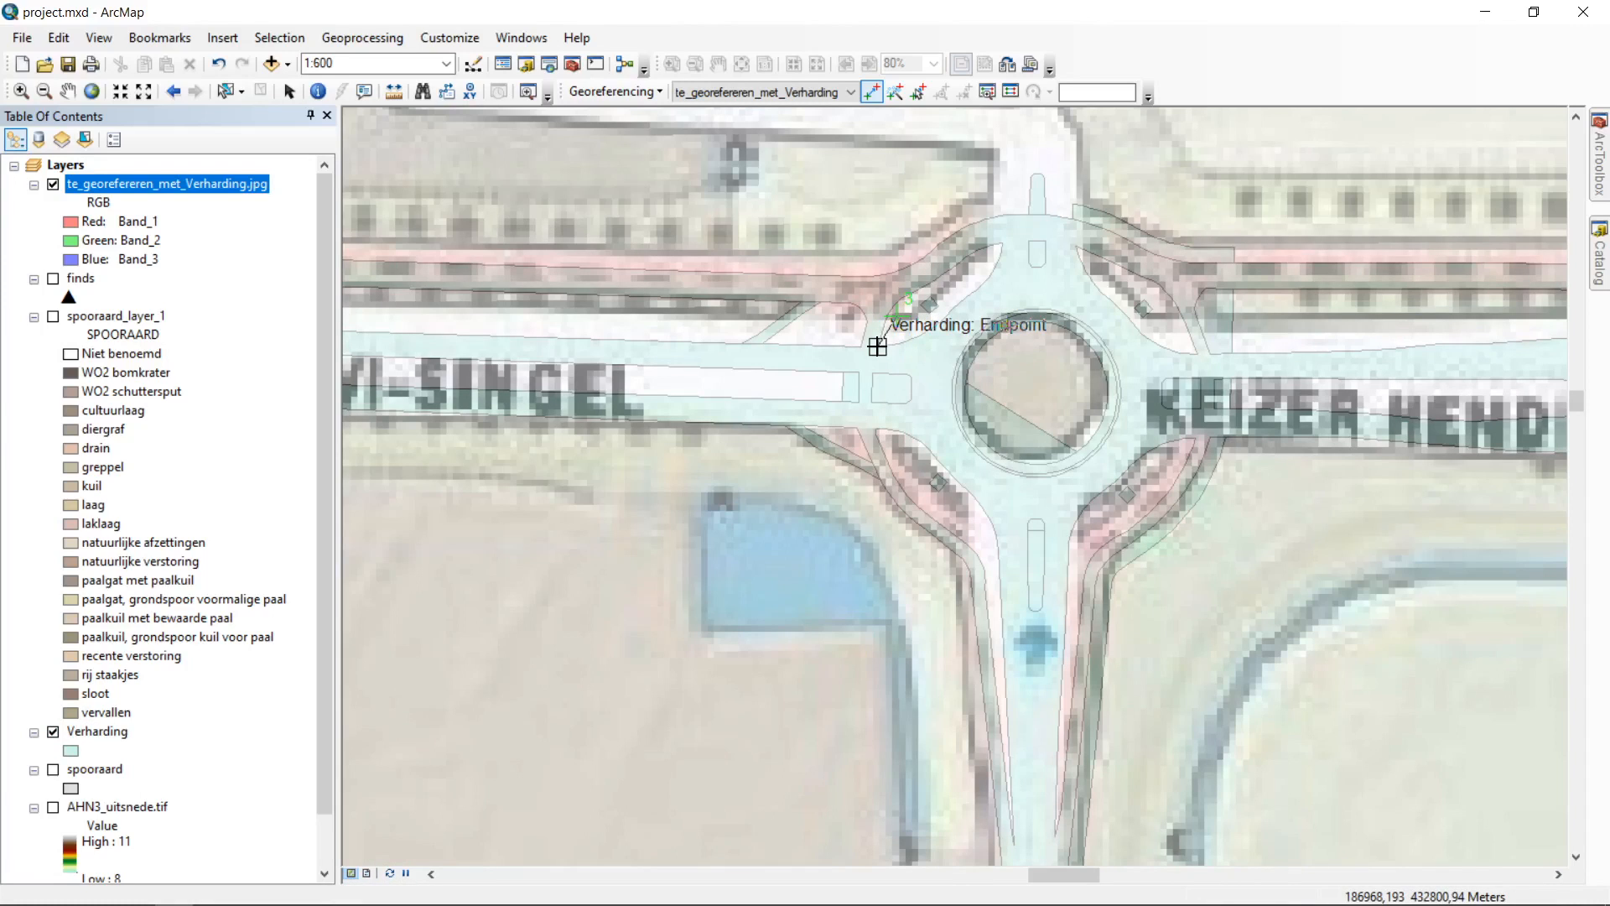
click(877, 346)
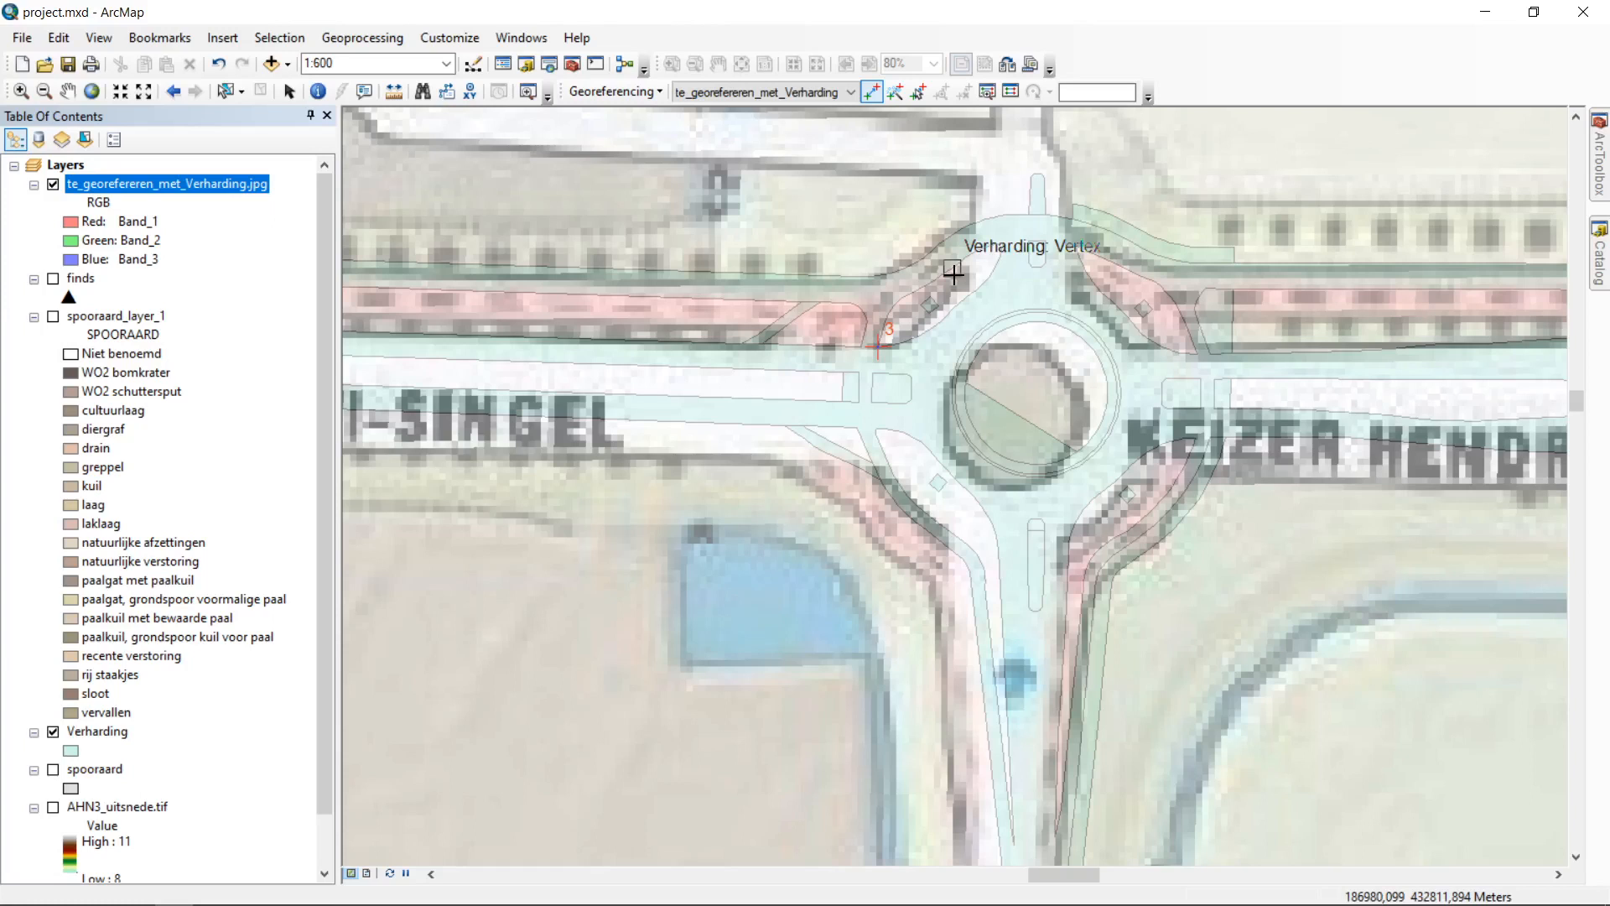
Step: Examine how the image aligns with Verharding at the eastern roundabout, along the Keizer Hendrik VI-singel and around the neighbouring streets
scroll(972, 281, up, 2)
scroll(1028, 271, down, 2)
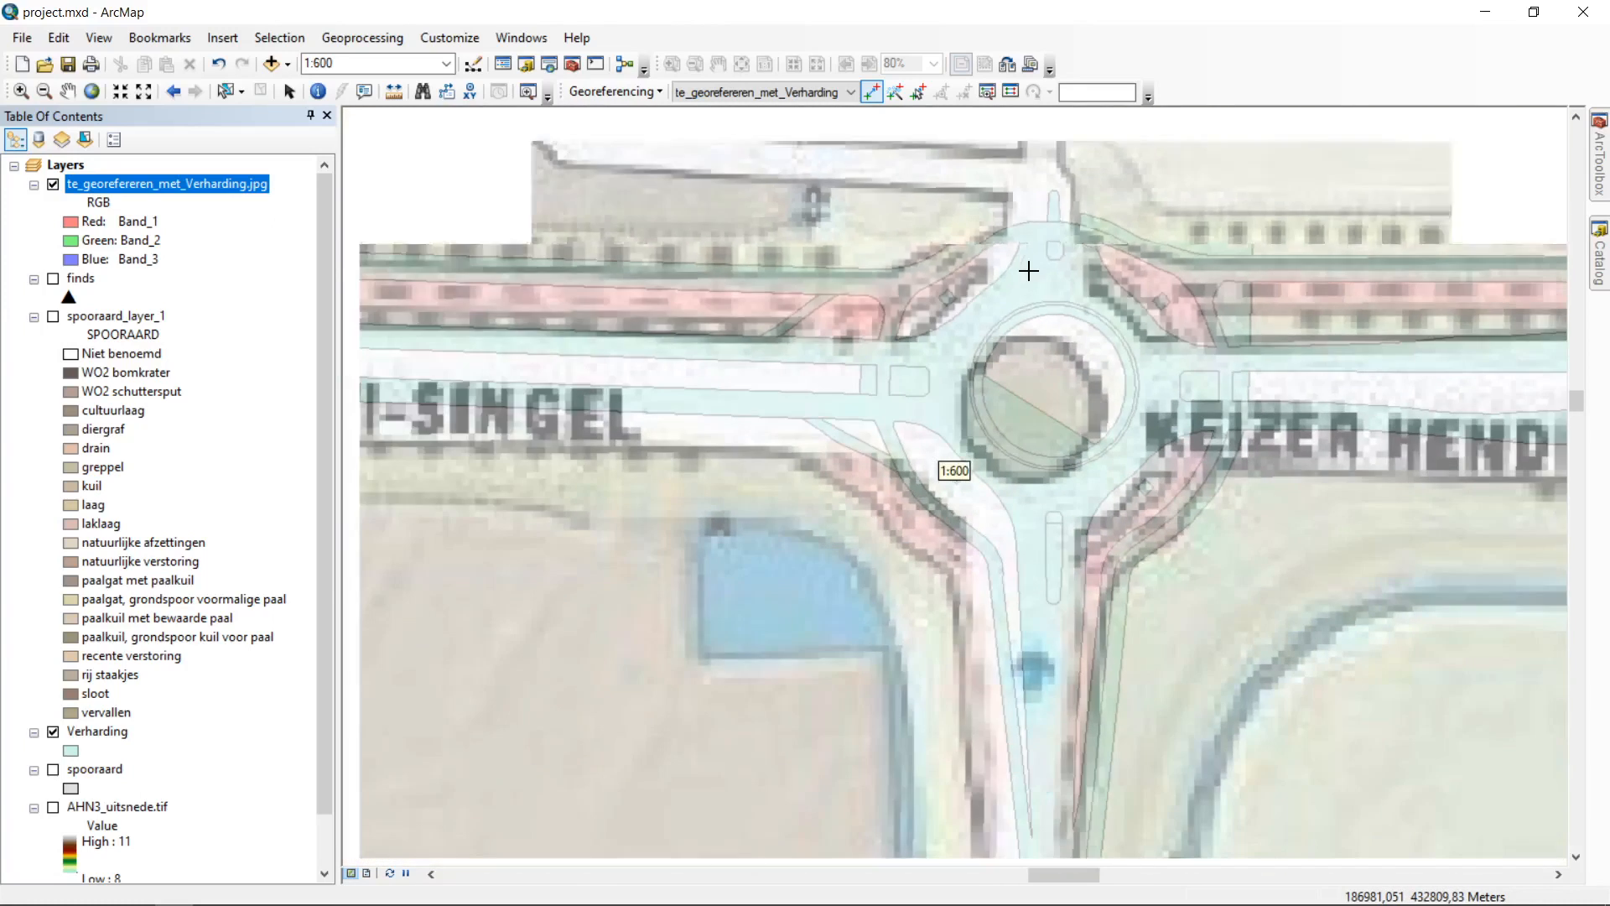
scroll(1028, 271, down, 2)
scroll(881, 235, down, 2)
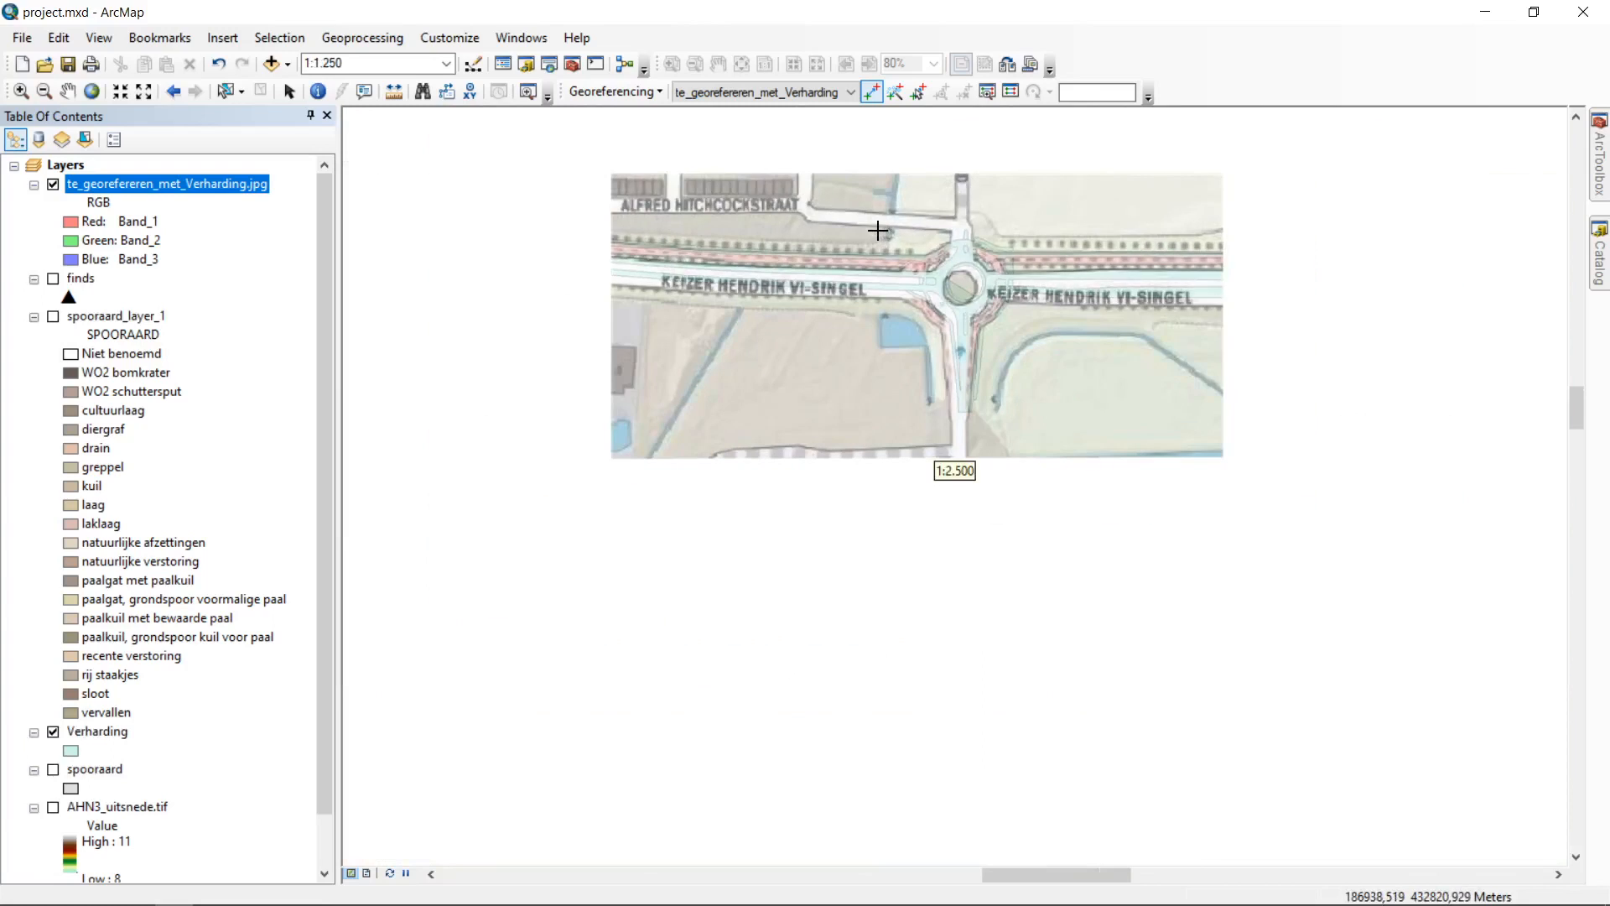
drag(678, 205, 1101, 462)
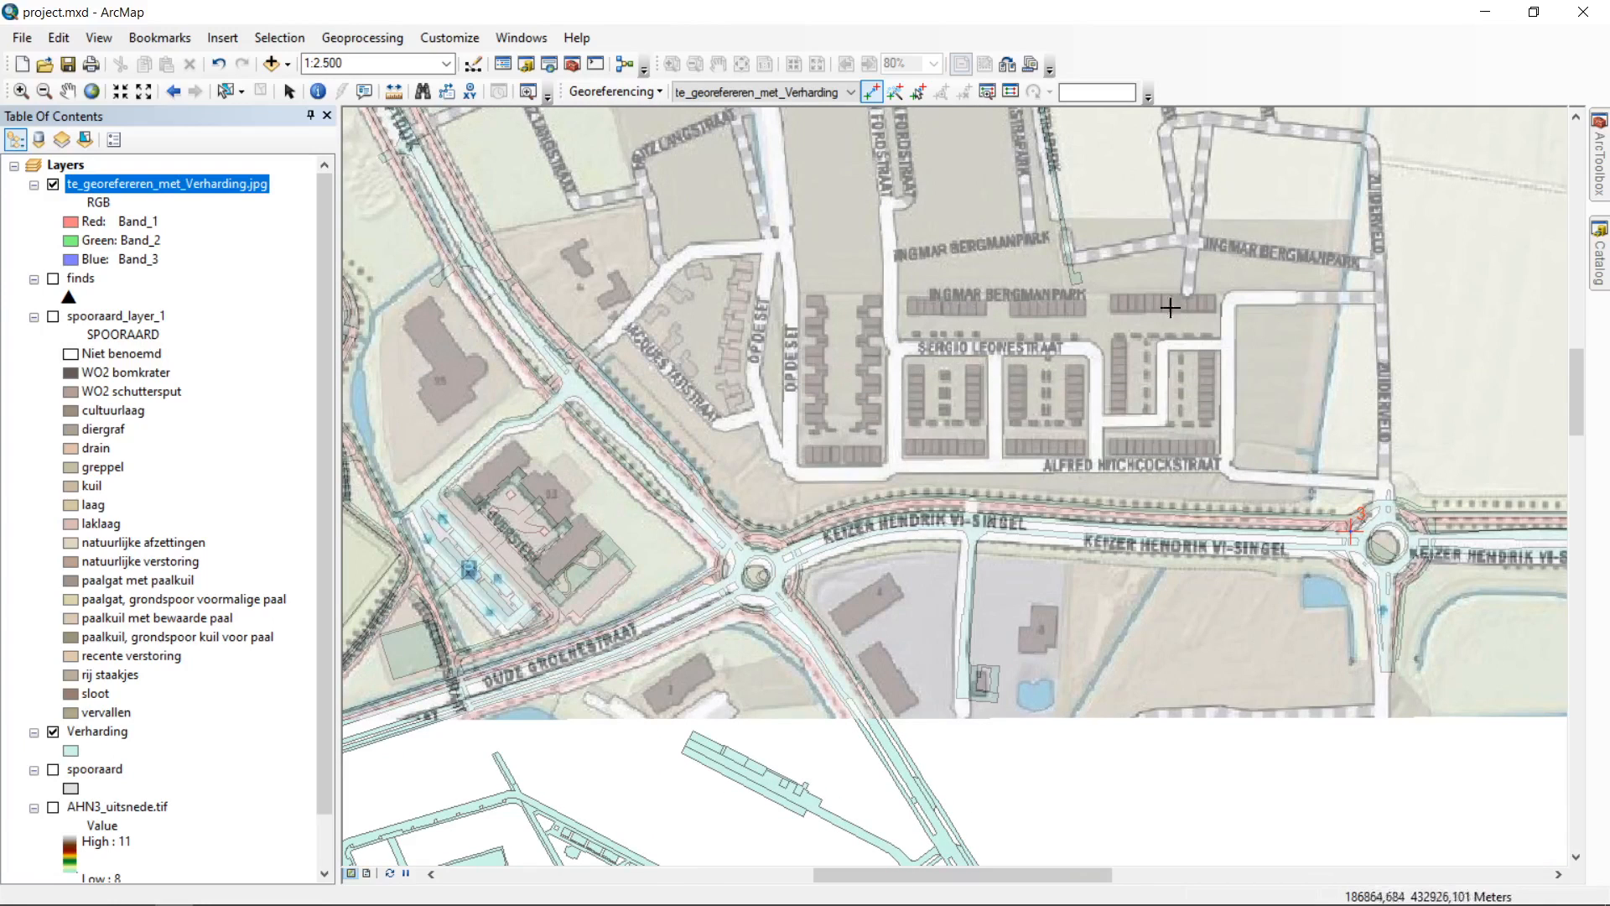
drag(1129, 202, 1100, 462)
drag(817, 381, 1108, 480)
drag(845, 283, 916, 342)
drag(1124, 644, 862, 299)
drag(971, 371, 946, 227)
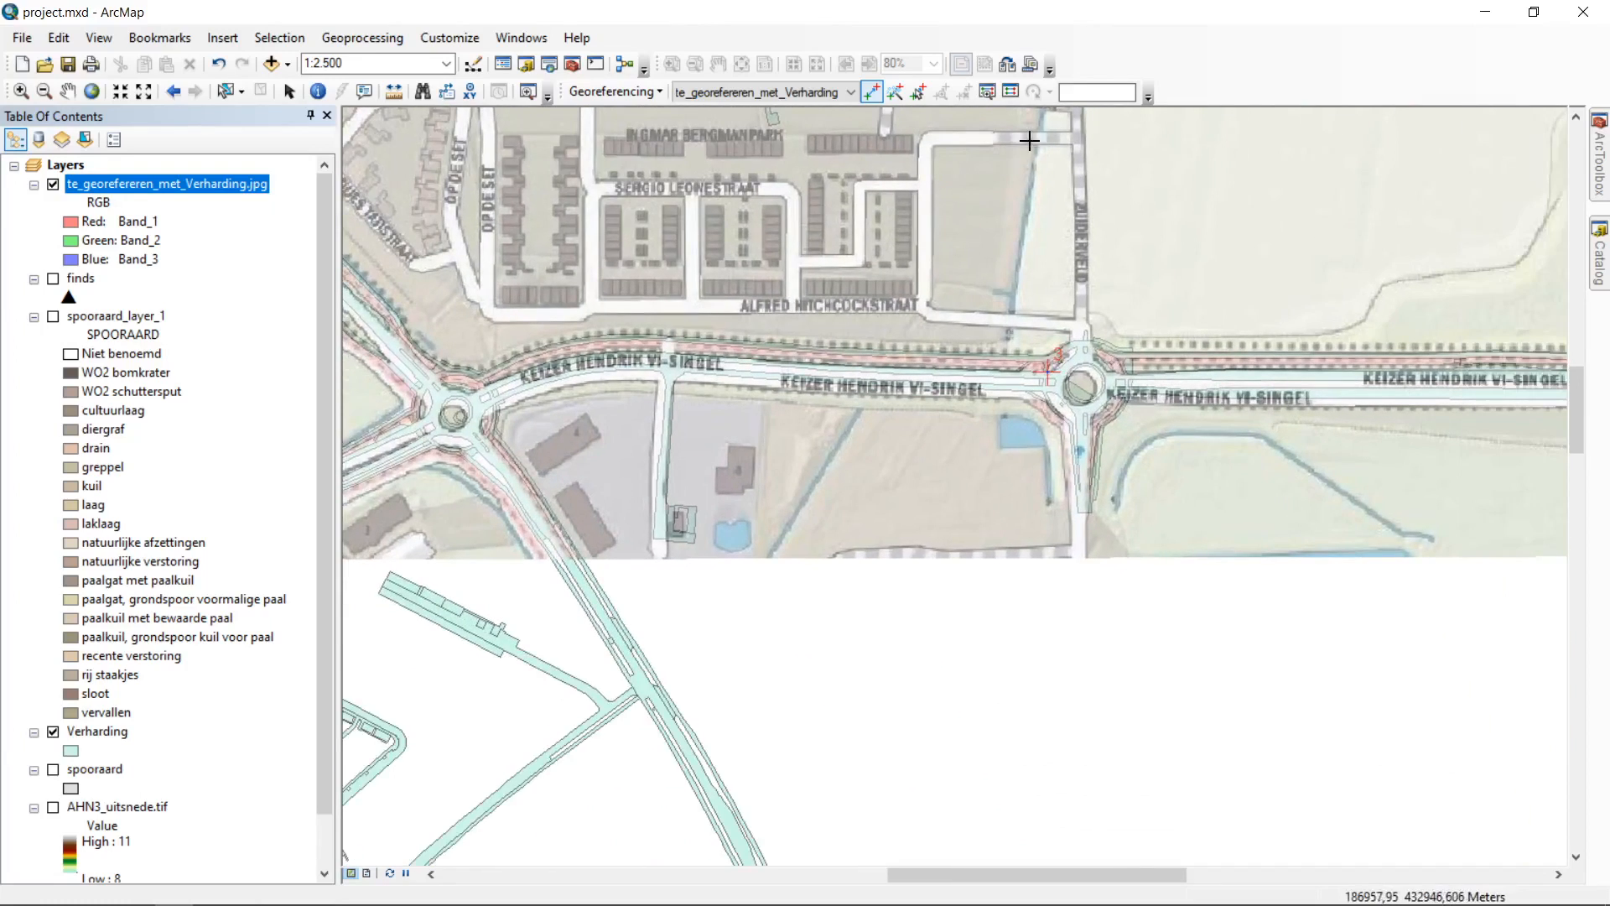
Step: Open the link table, enlarge it to show all residual columns, and widen the X Map and Y Map columns to show full coordinates
click(1009, 92)
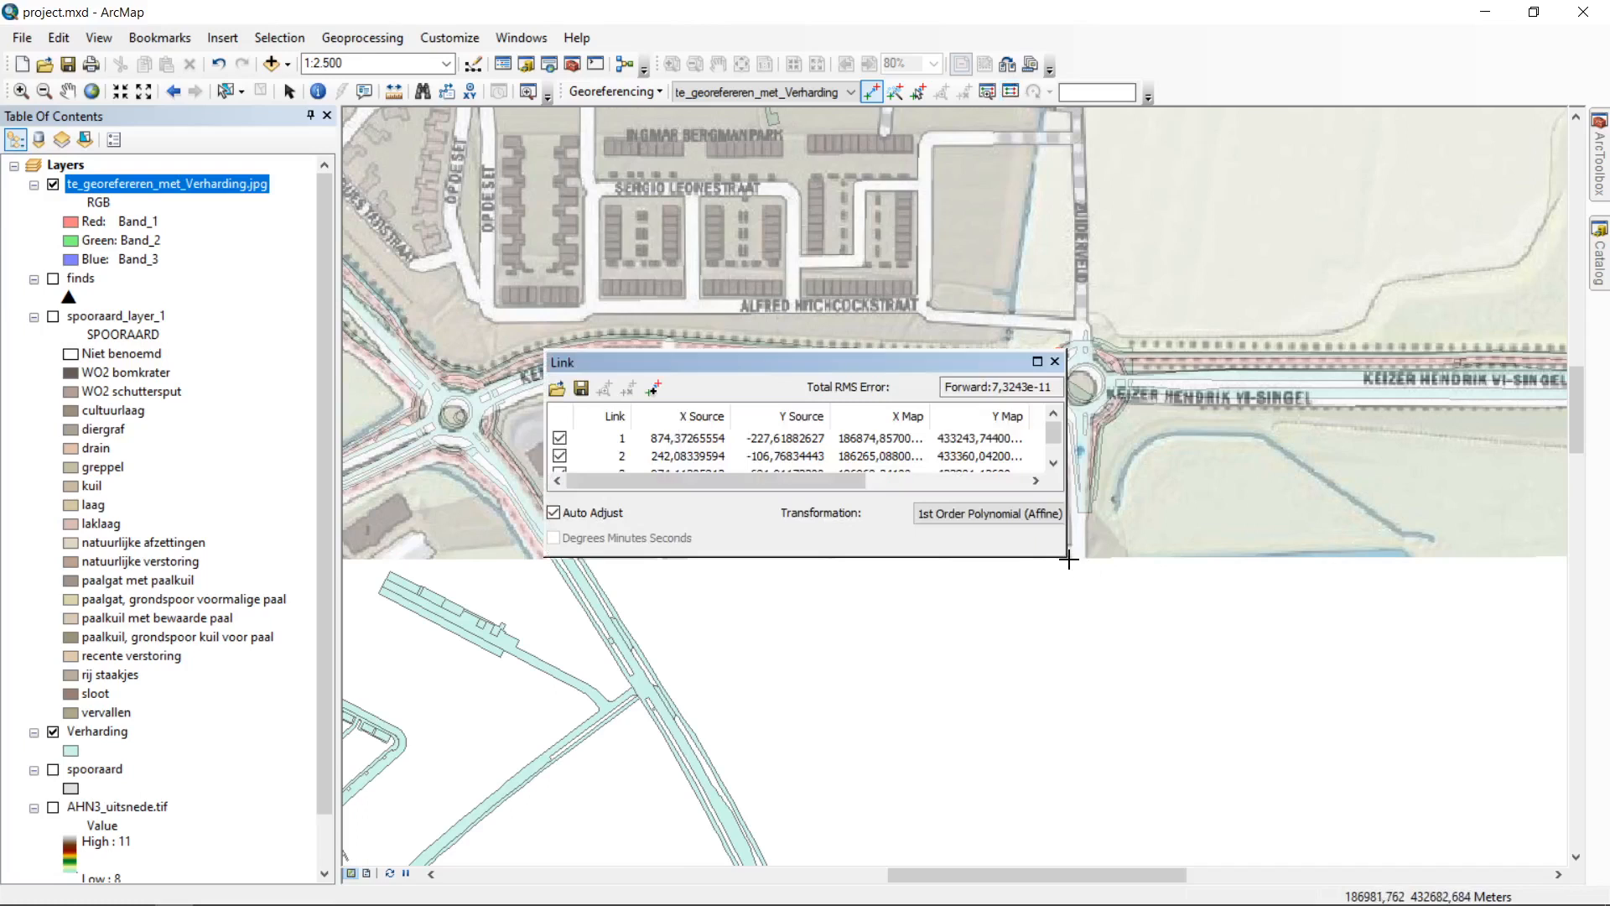
drag(1064, 557, 1405, 745)
drag(1120, 356, 984, 262)
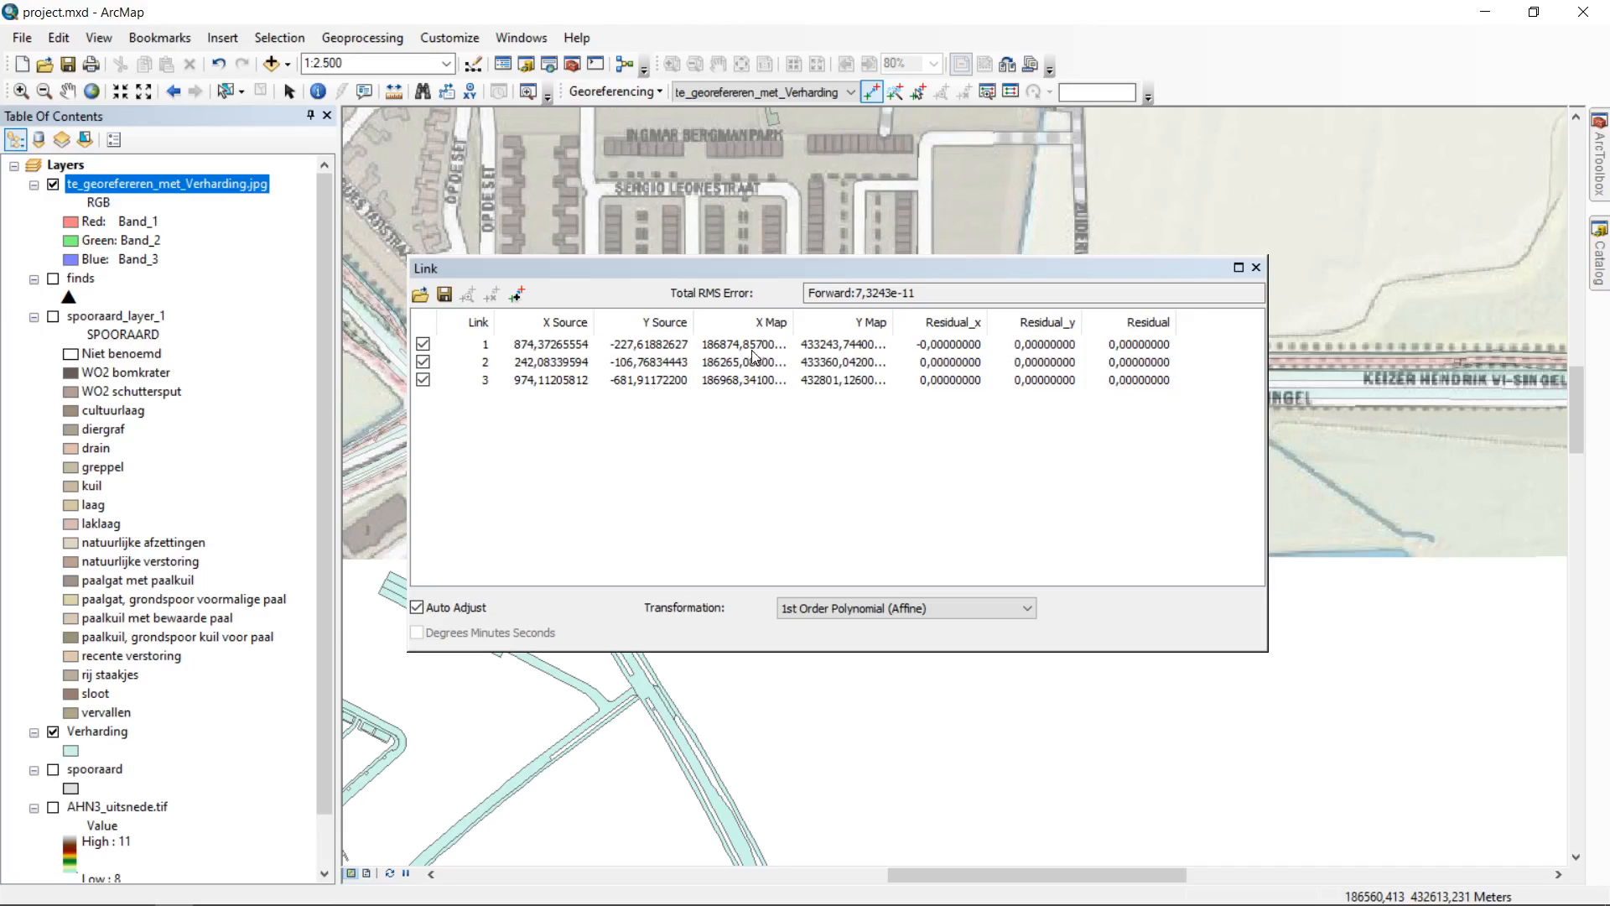
drag(792, 323, 813, 324)
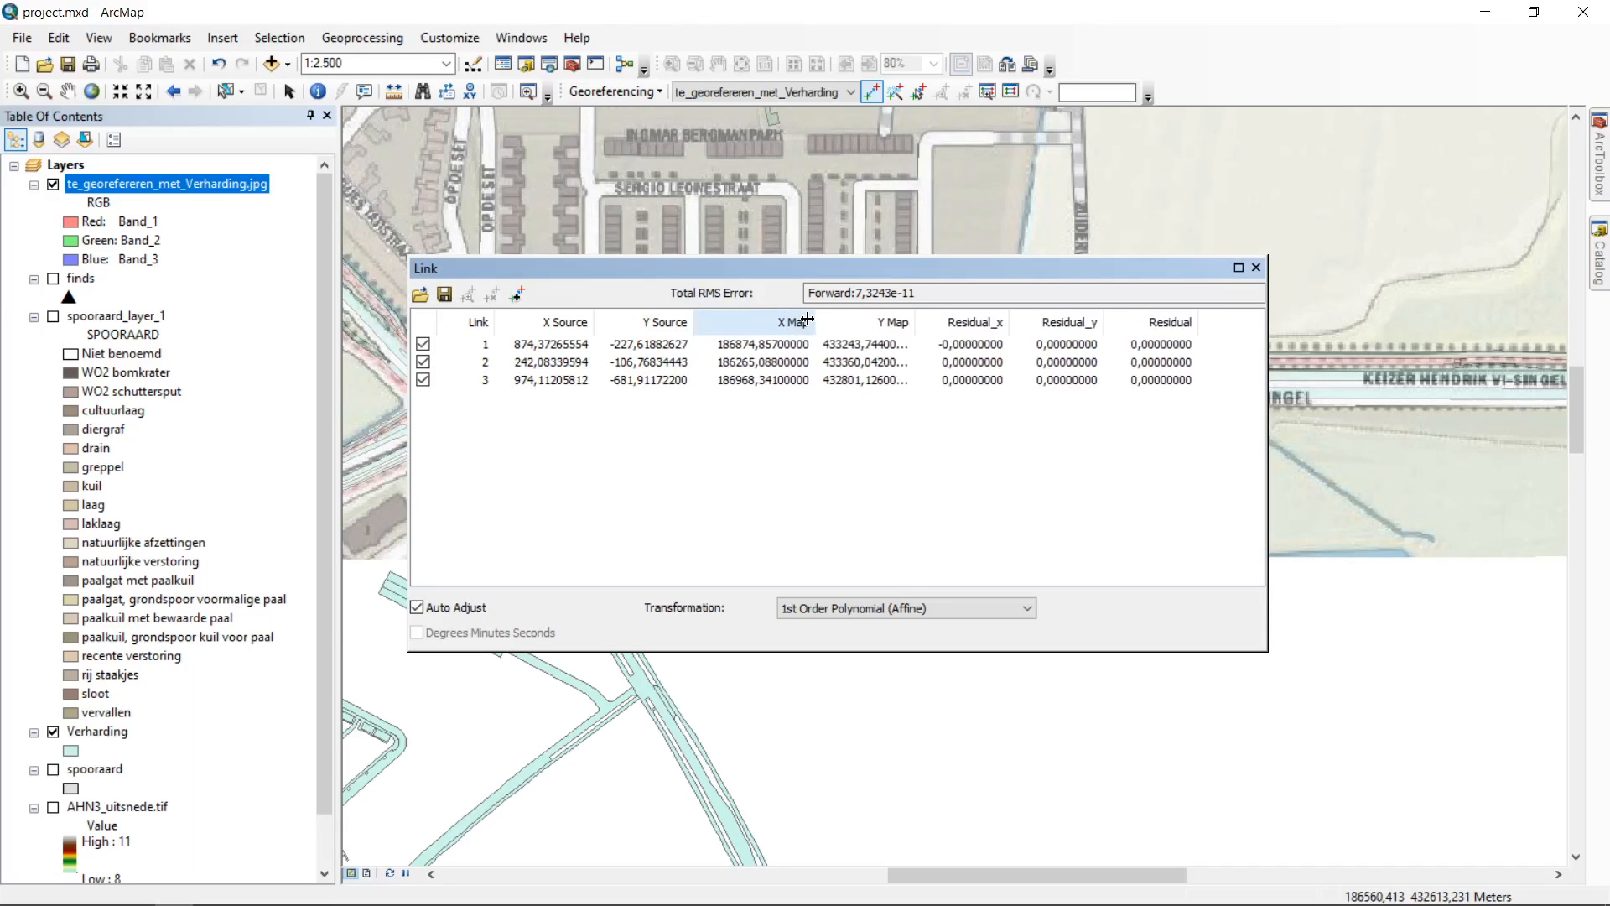
drag(915, 323, 935, 324)
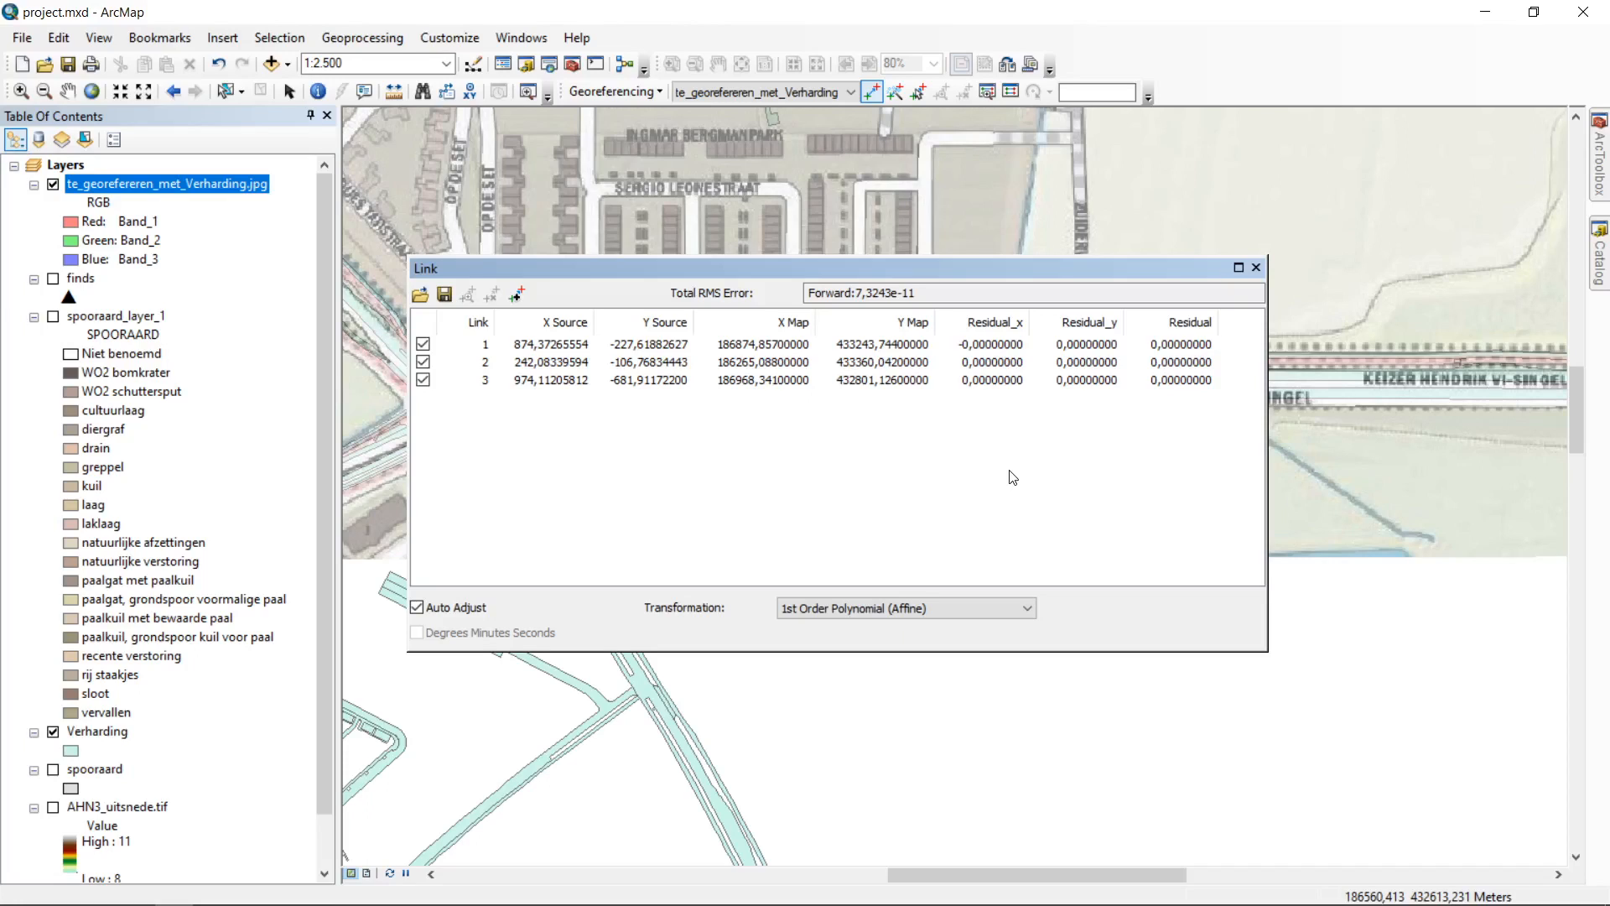
Step: Set the georeferencing transformation to Zero Order Polynomial (Only shift)
click(610, 94)
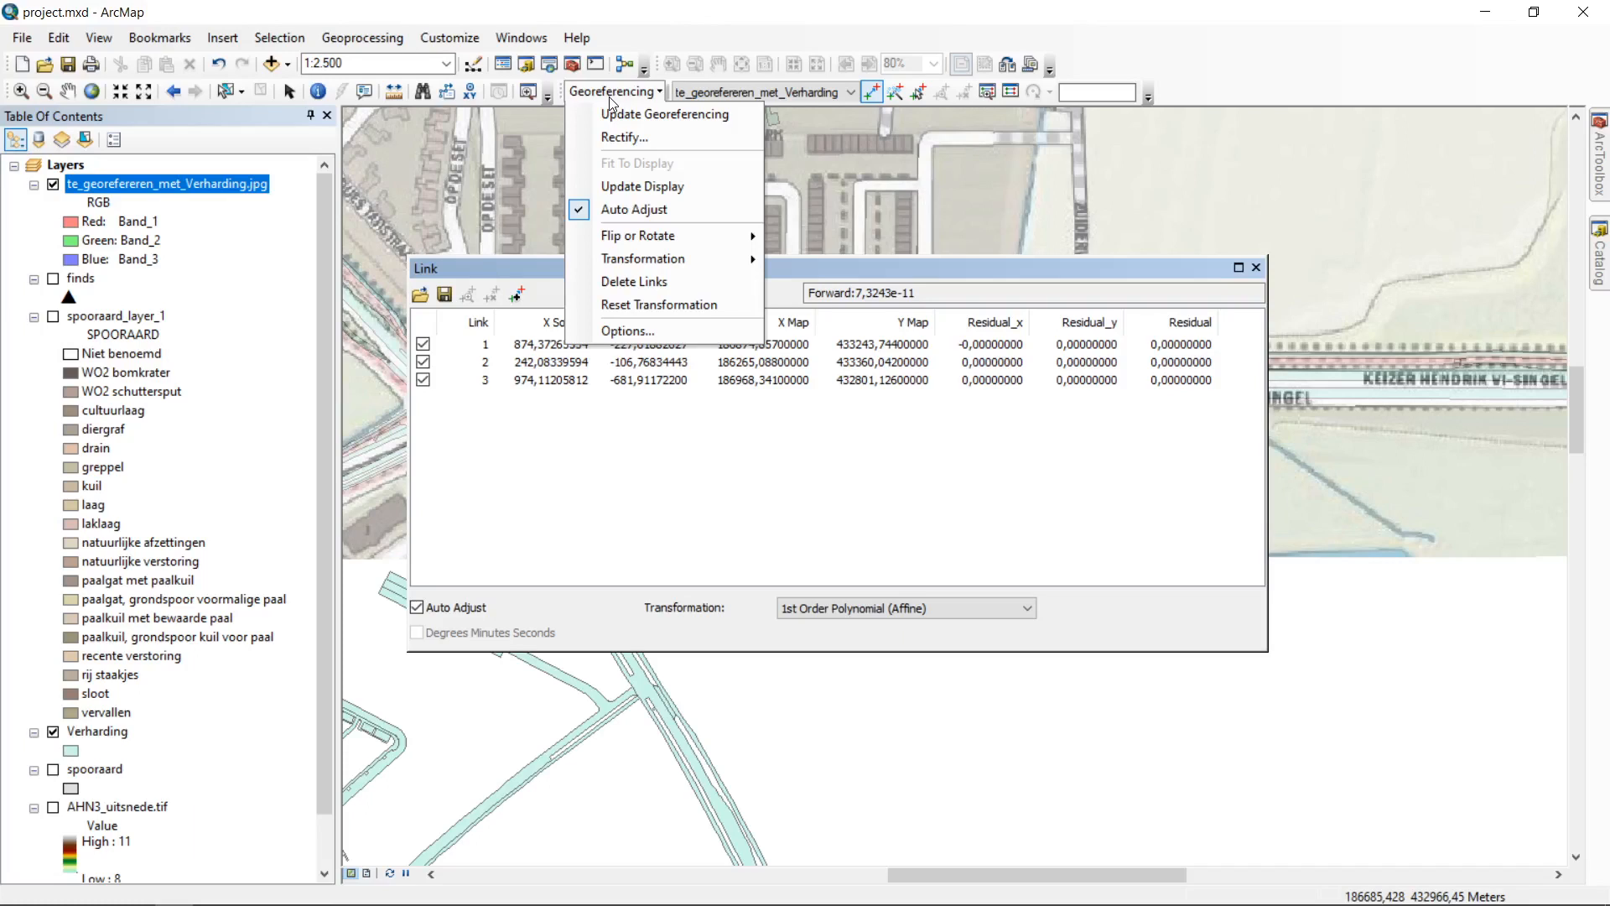
mouse_move(654, 258)
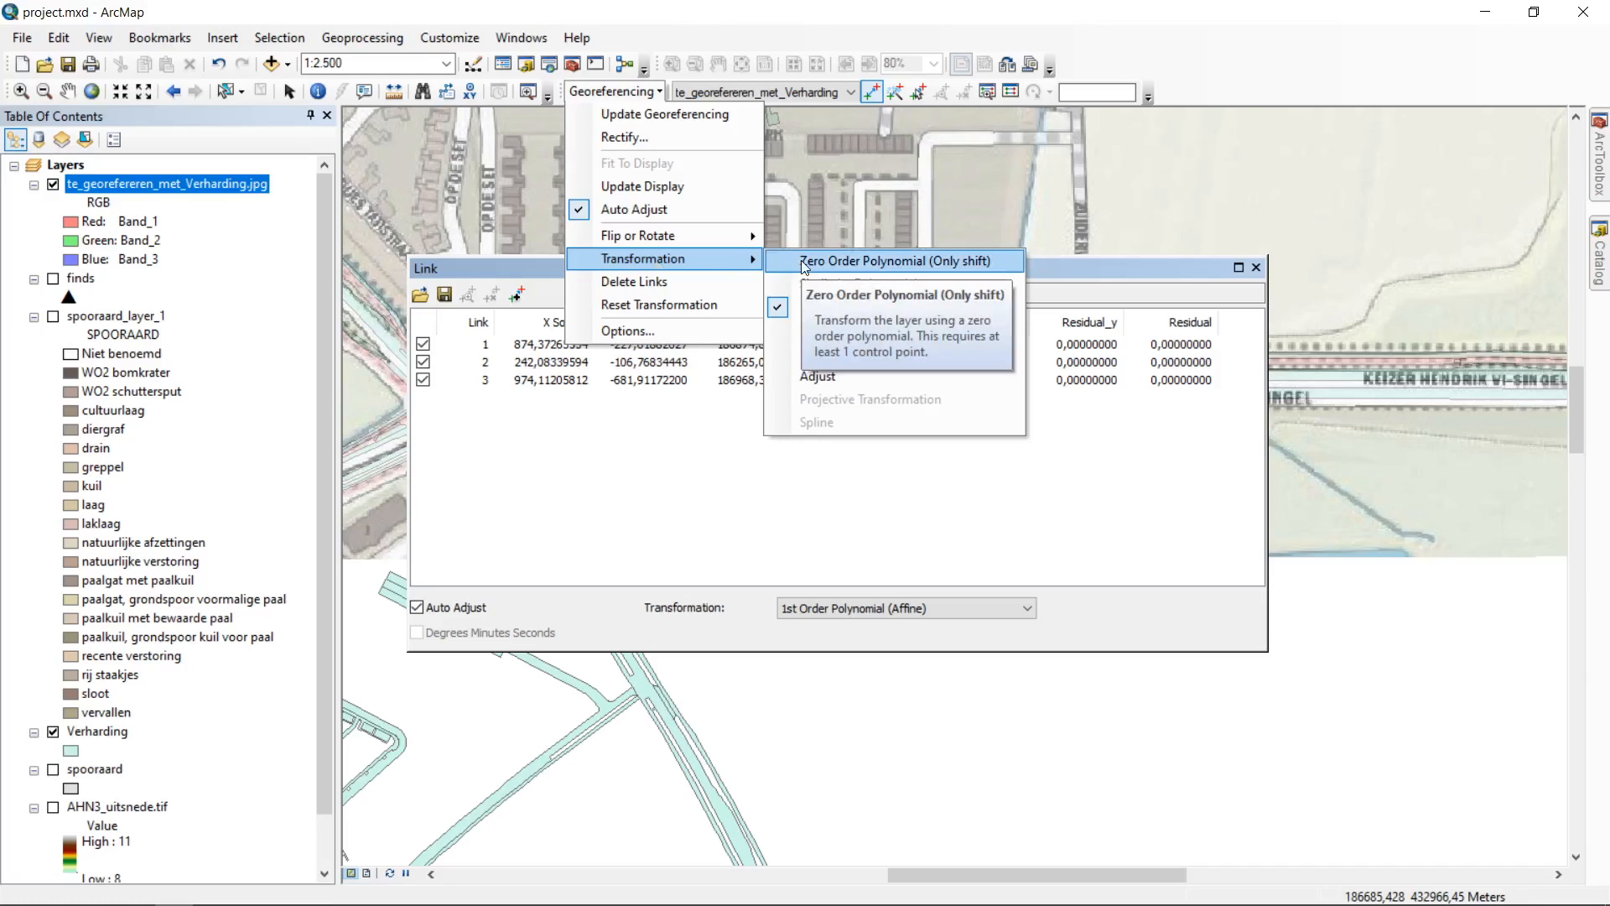
click(1004, 262)
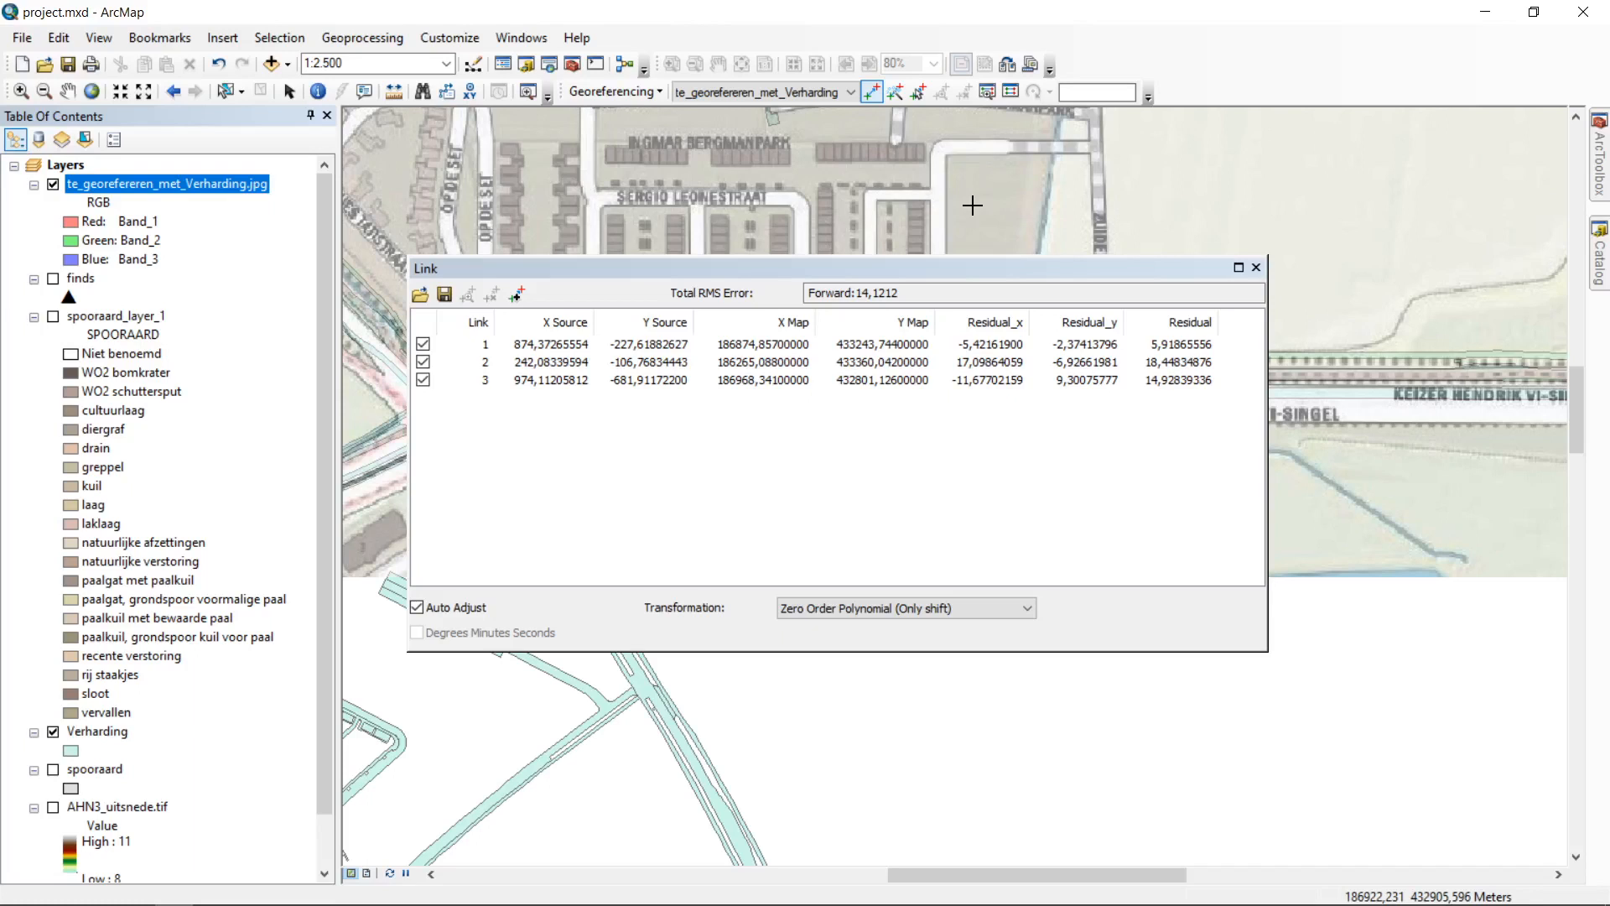
Step: Examine the residuals of links 1 to 3 one by one, comparing each with its control point on the zoomed-out map beside the link table
scroll(973, 205, down, 2)
scroll(973, 194, up, 8)
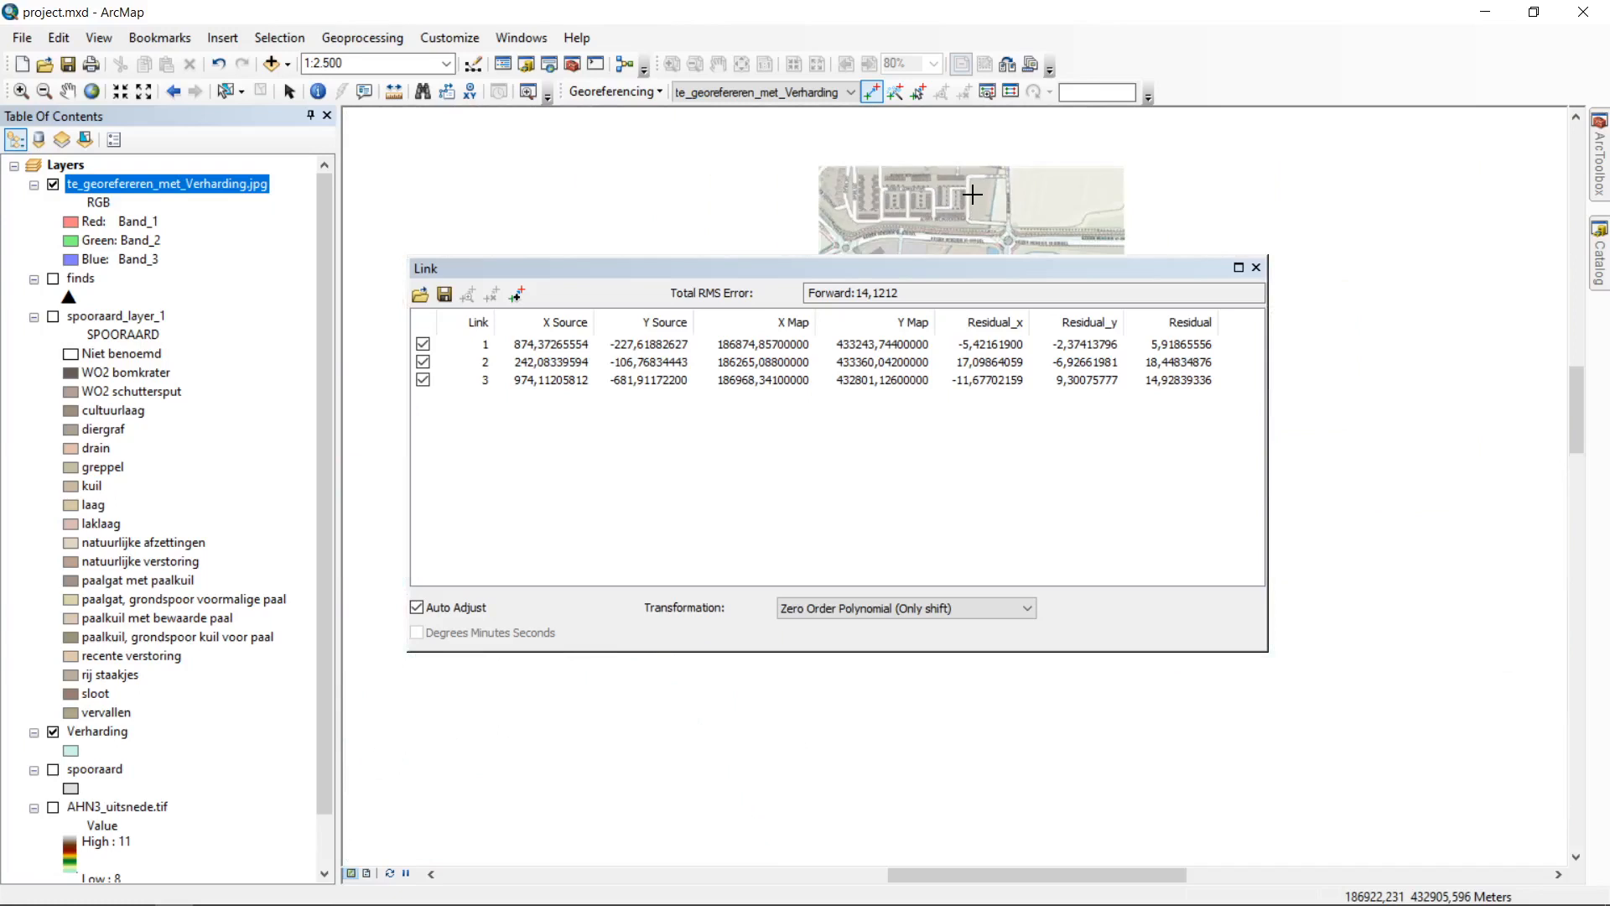
drag(942, 268, 564, 422)
drag(879, 206, 1035, 298)
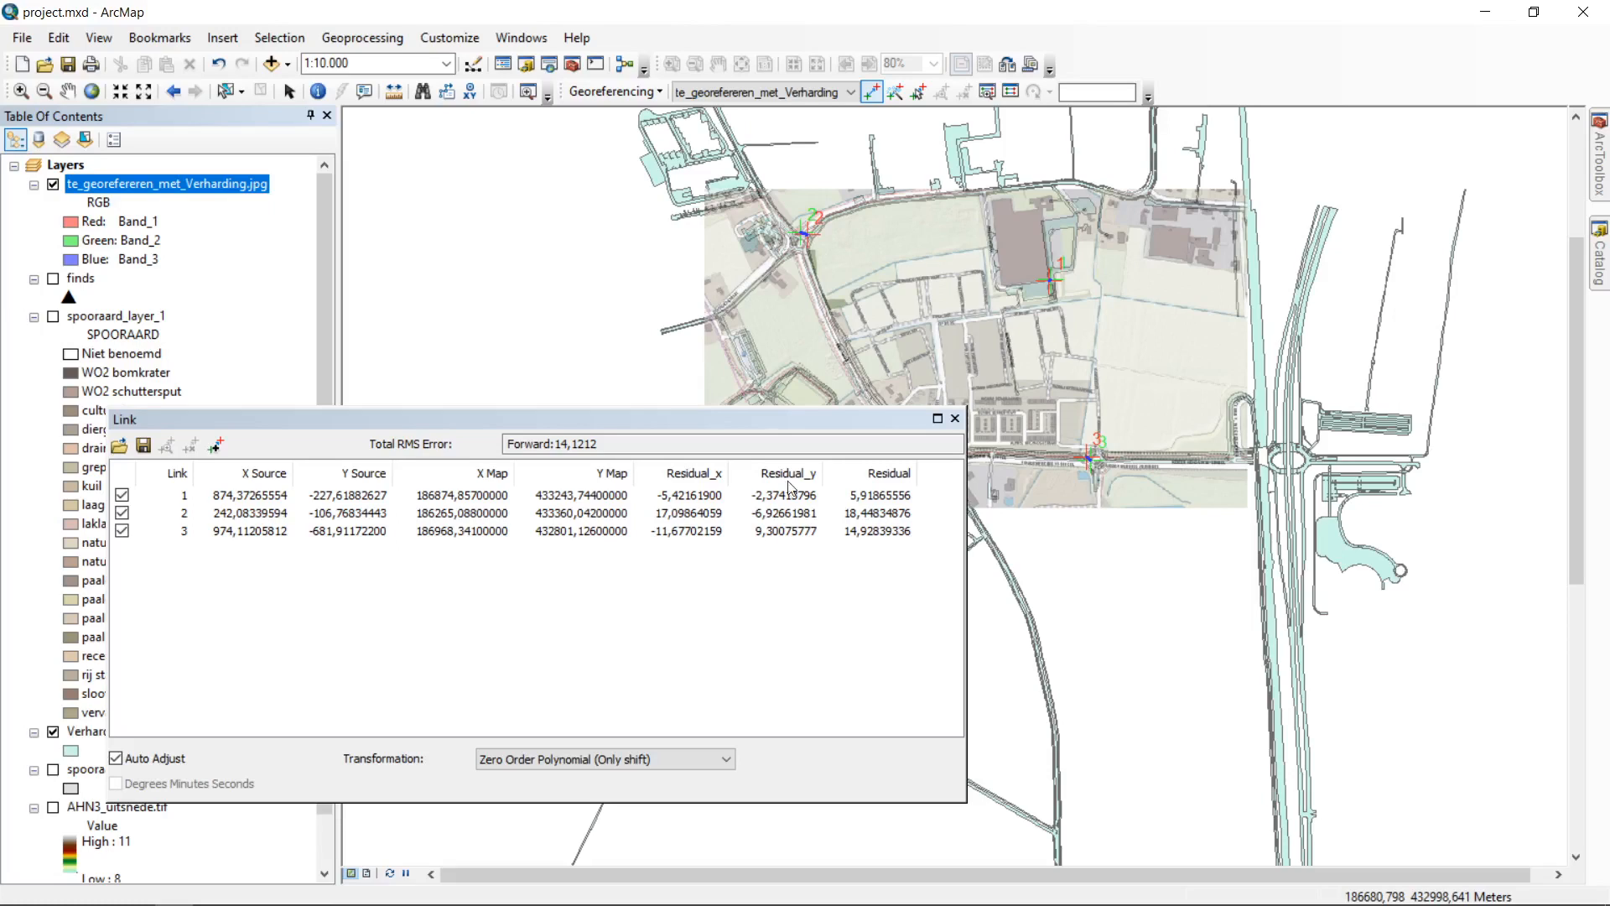
click(868, 514)
click(829, 532)
click(860, 513)
click(857, 494)
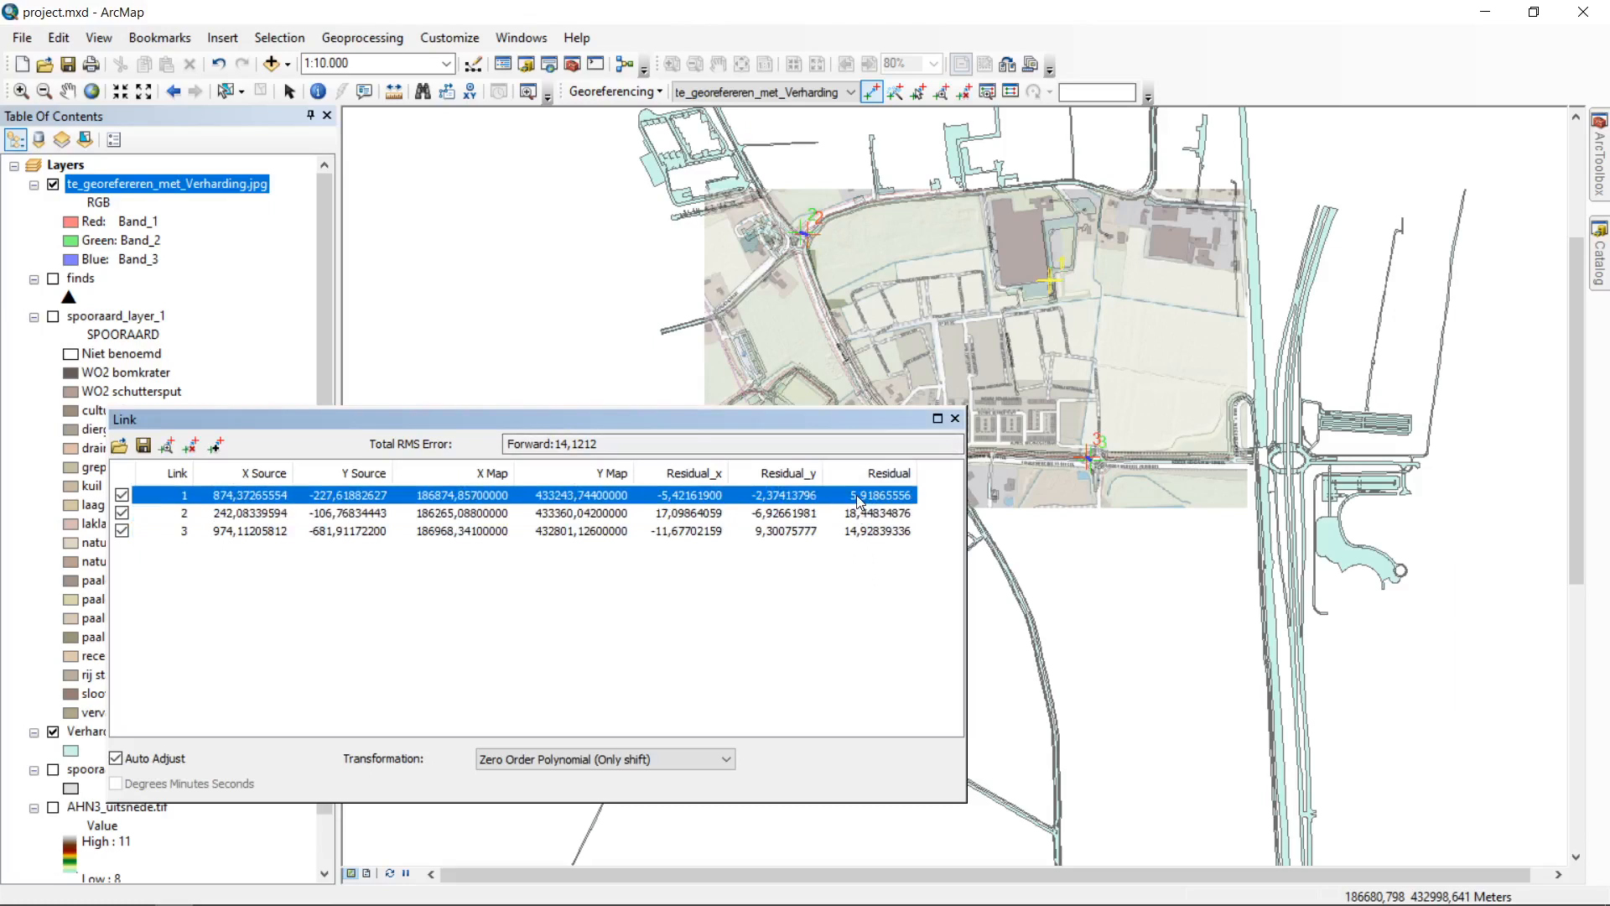
click(860, 514)
click(861, 528)
click(843, 599)
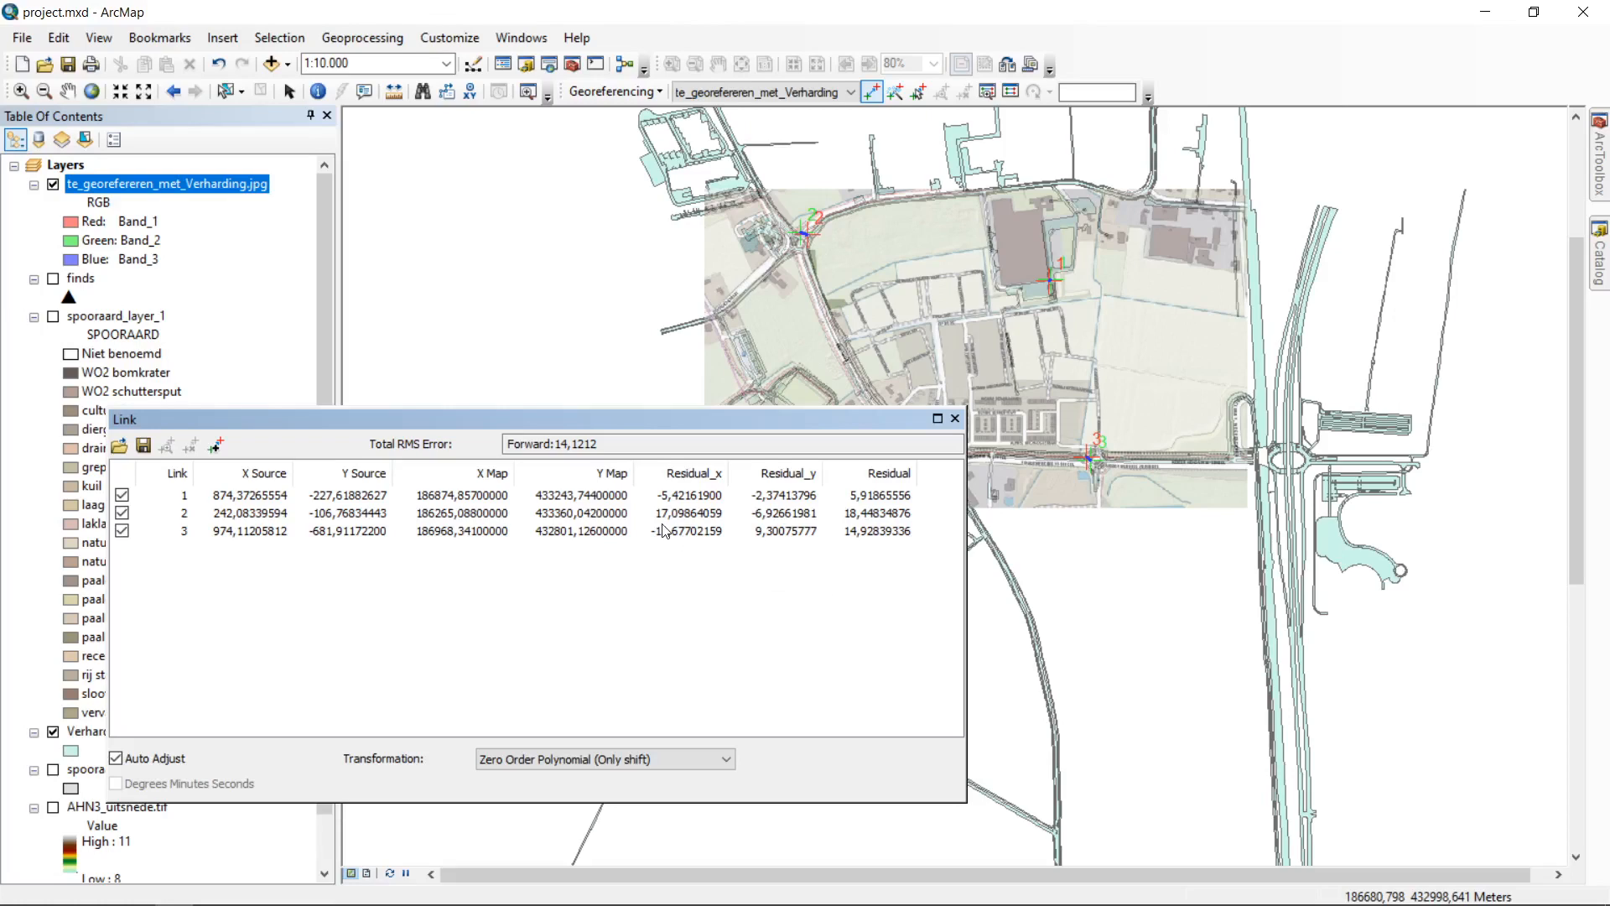
click(893, 516)
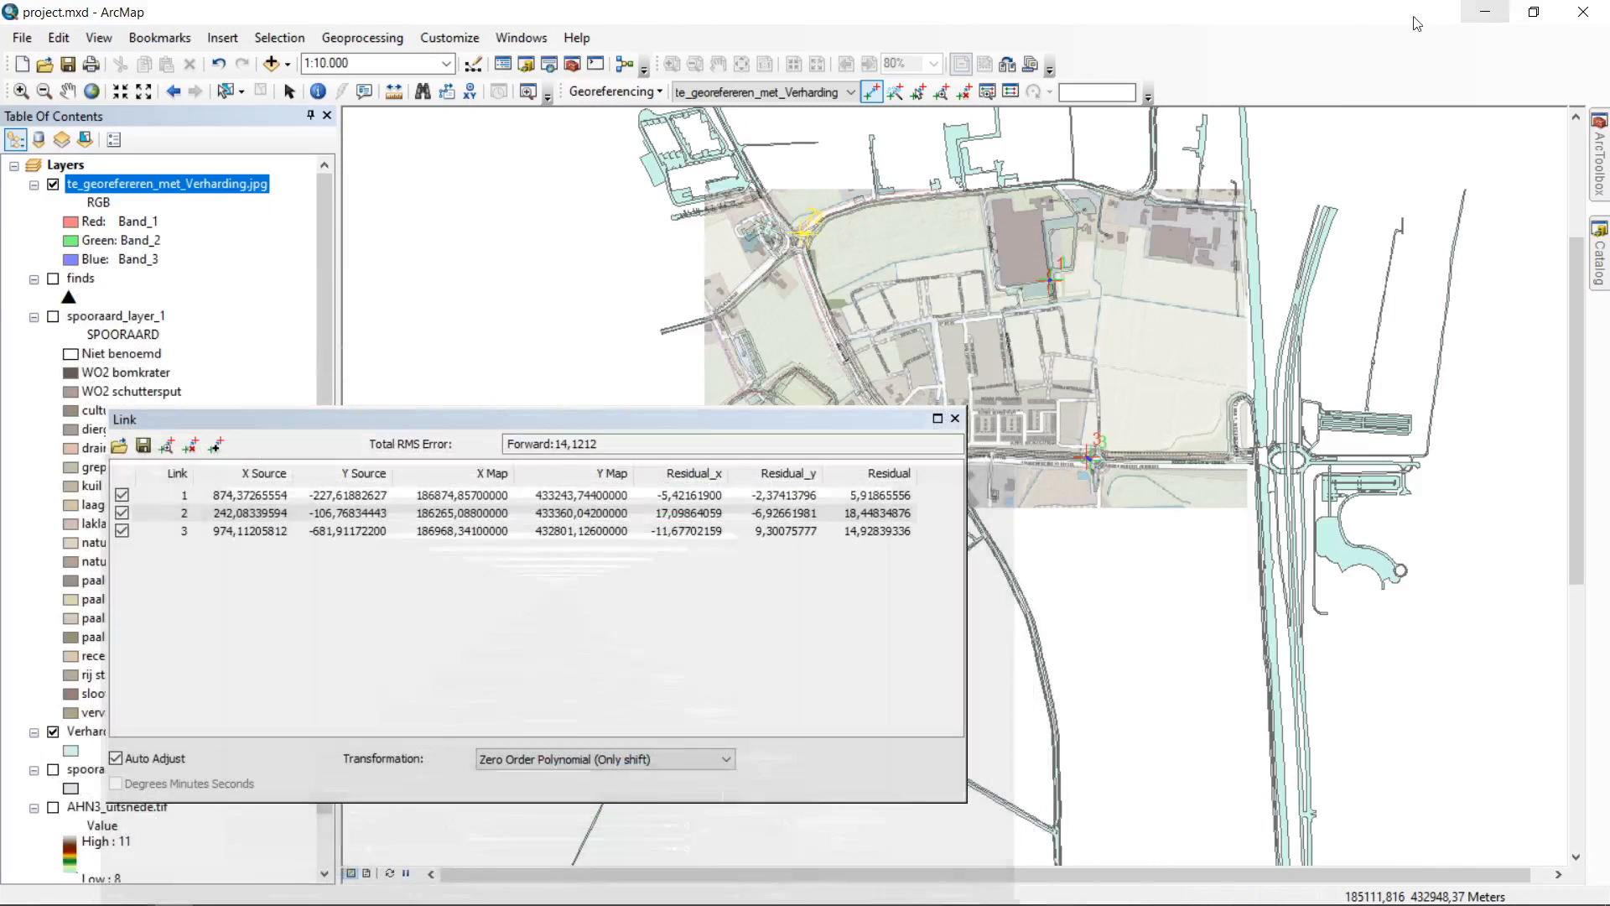
Step: Switch the georeferencing transformation back to 1st Order Polynomial (Affine)
click(601, 94)
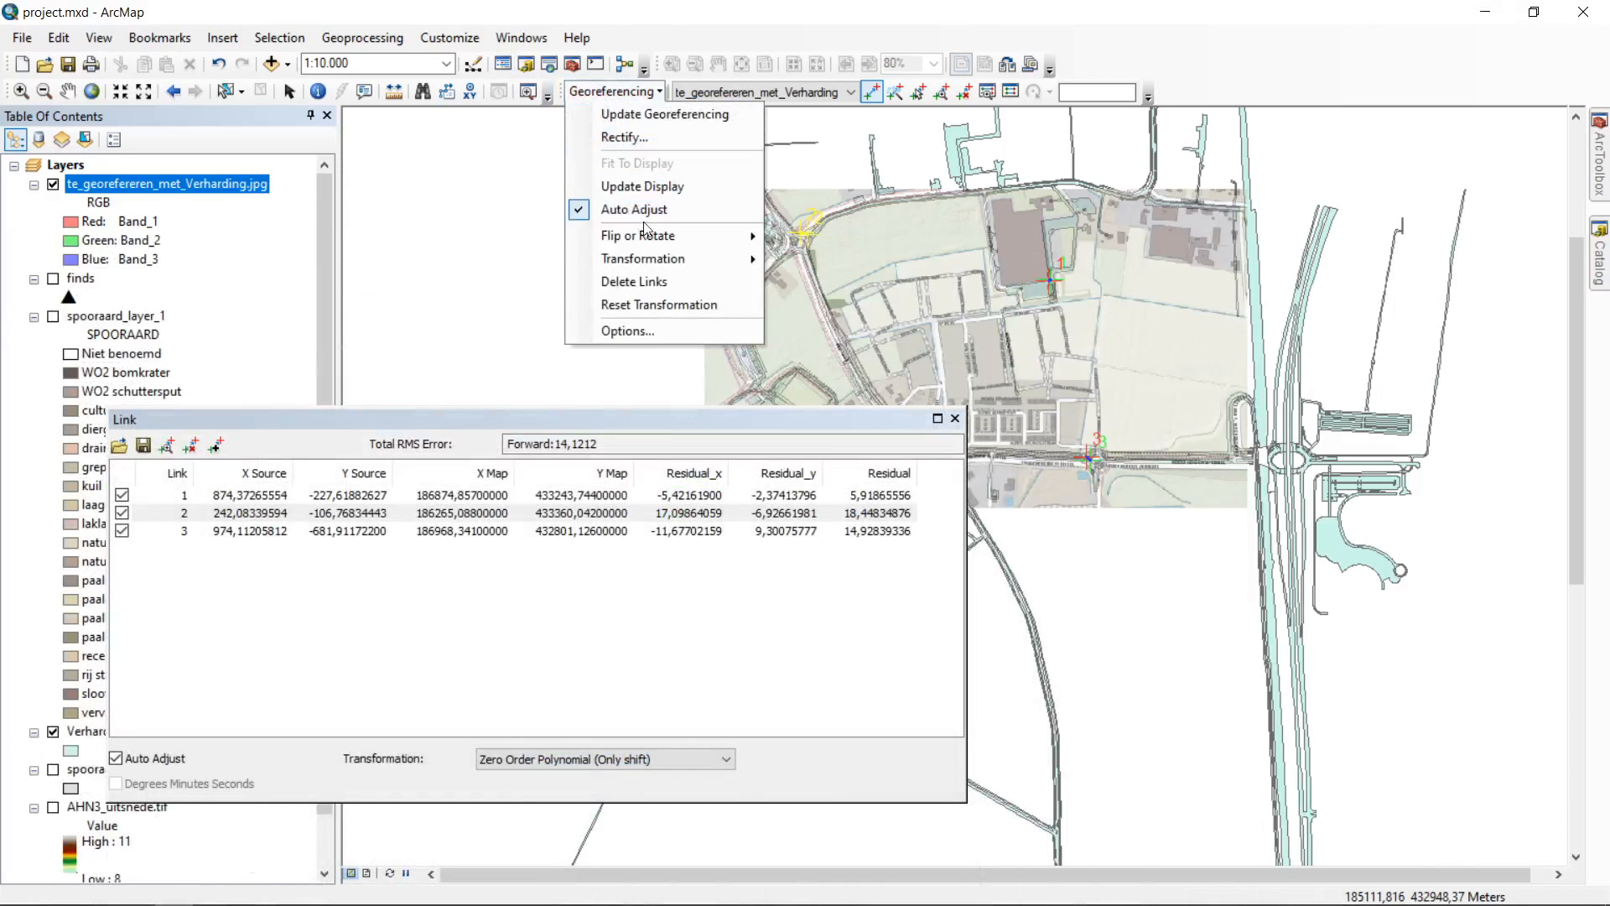
mouse_move(691, 261)
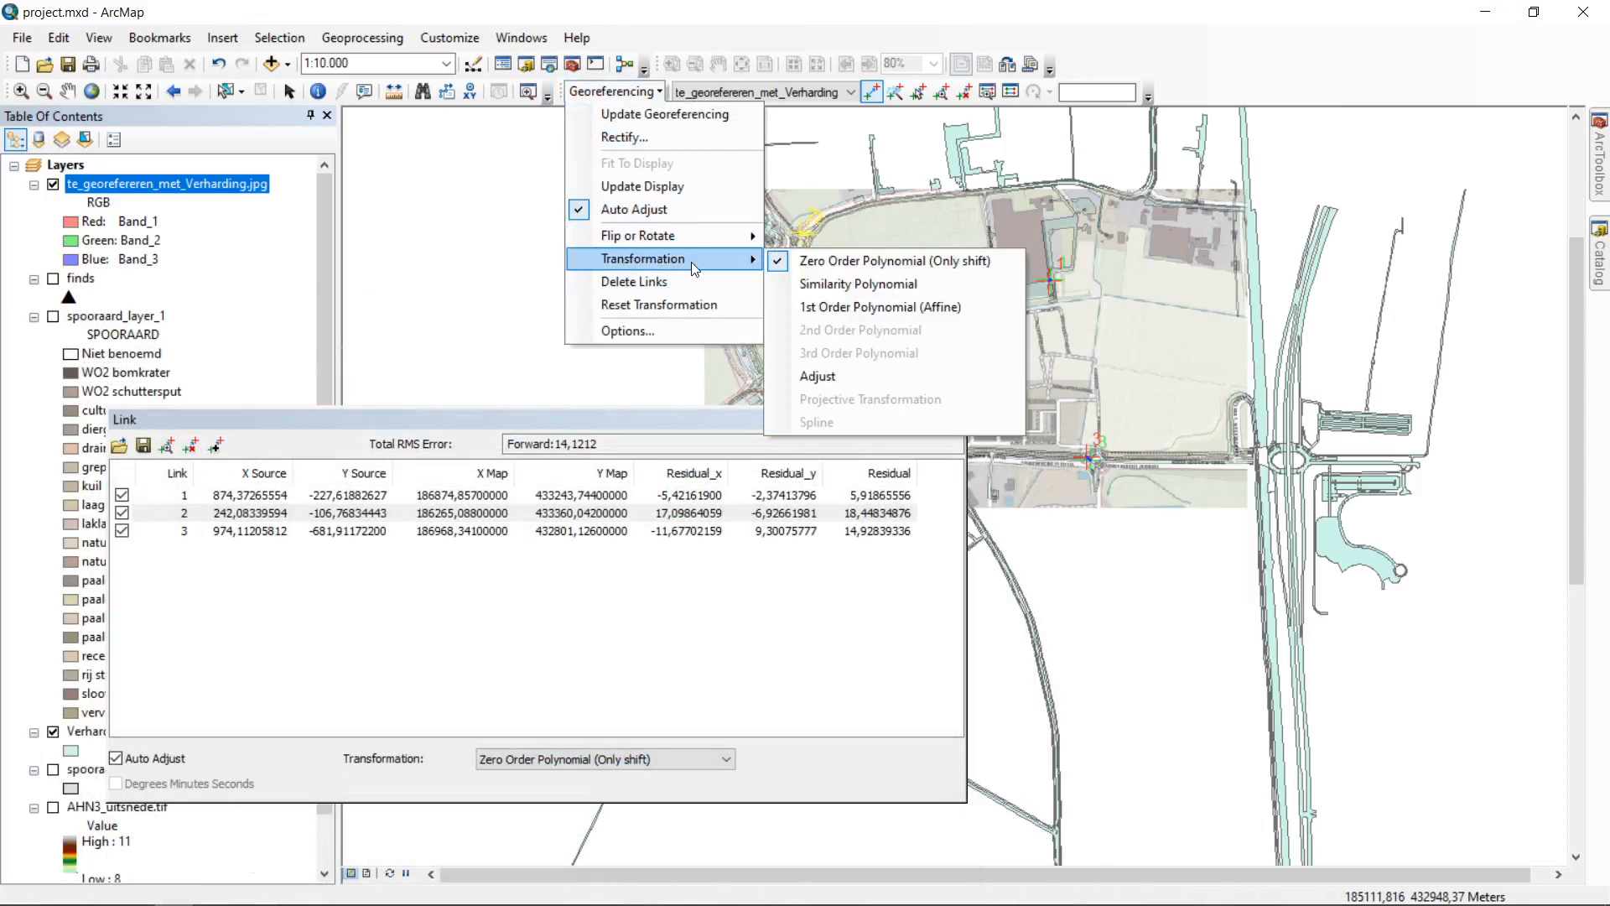
click(923, 314)
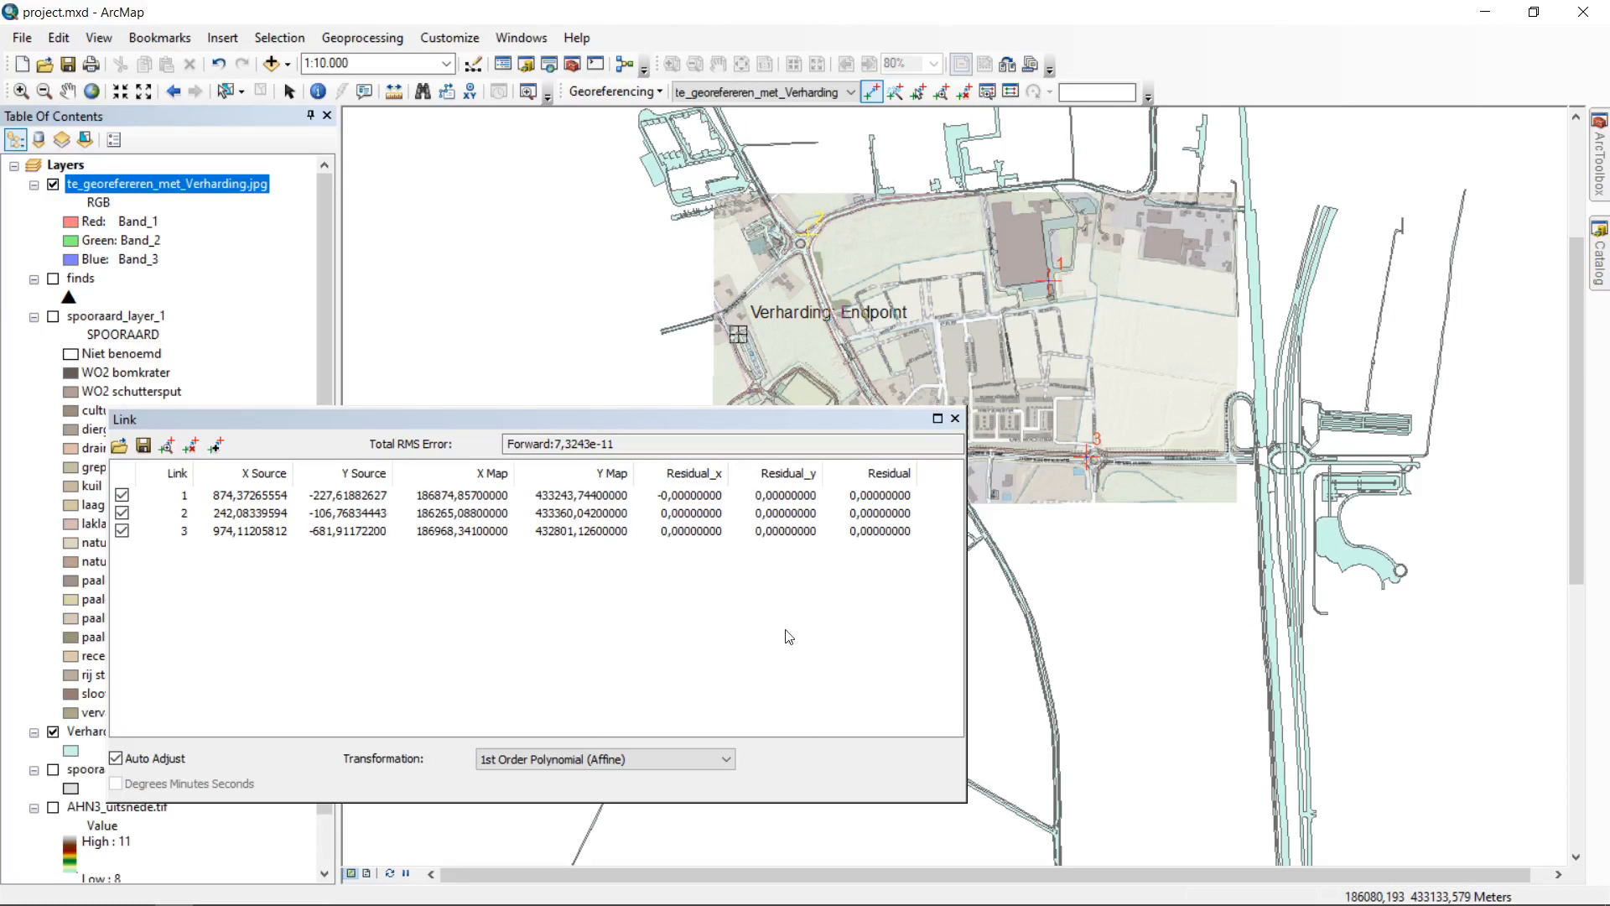
Step: Change the georeferencing transformation to Similarity Polynomial and bring up the available transformation types again
click(614, 92)
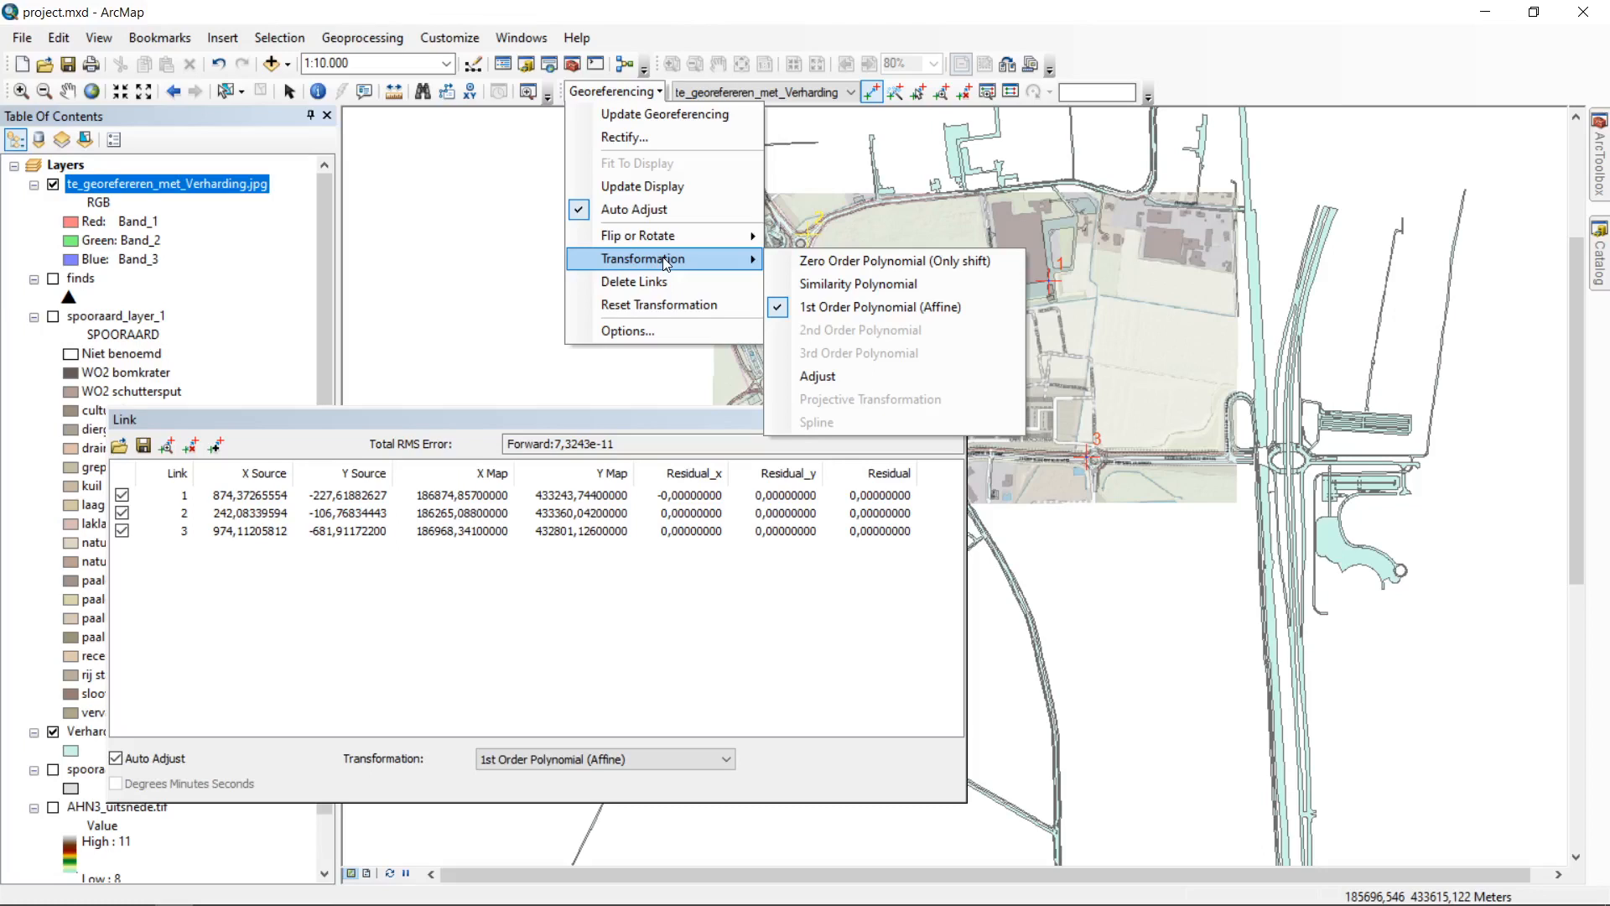
click(597, 92)
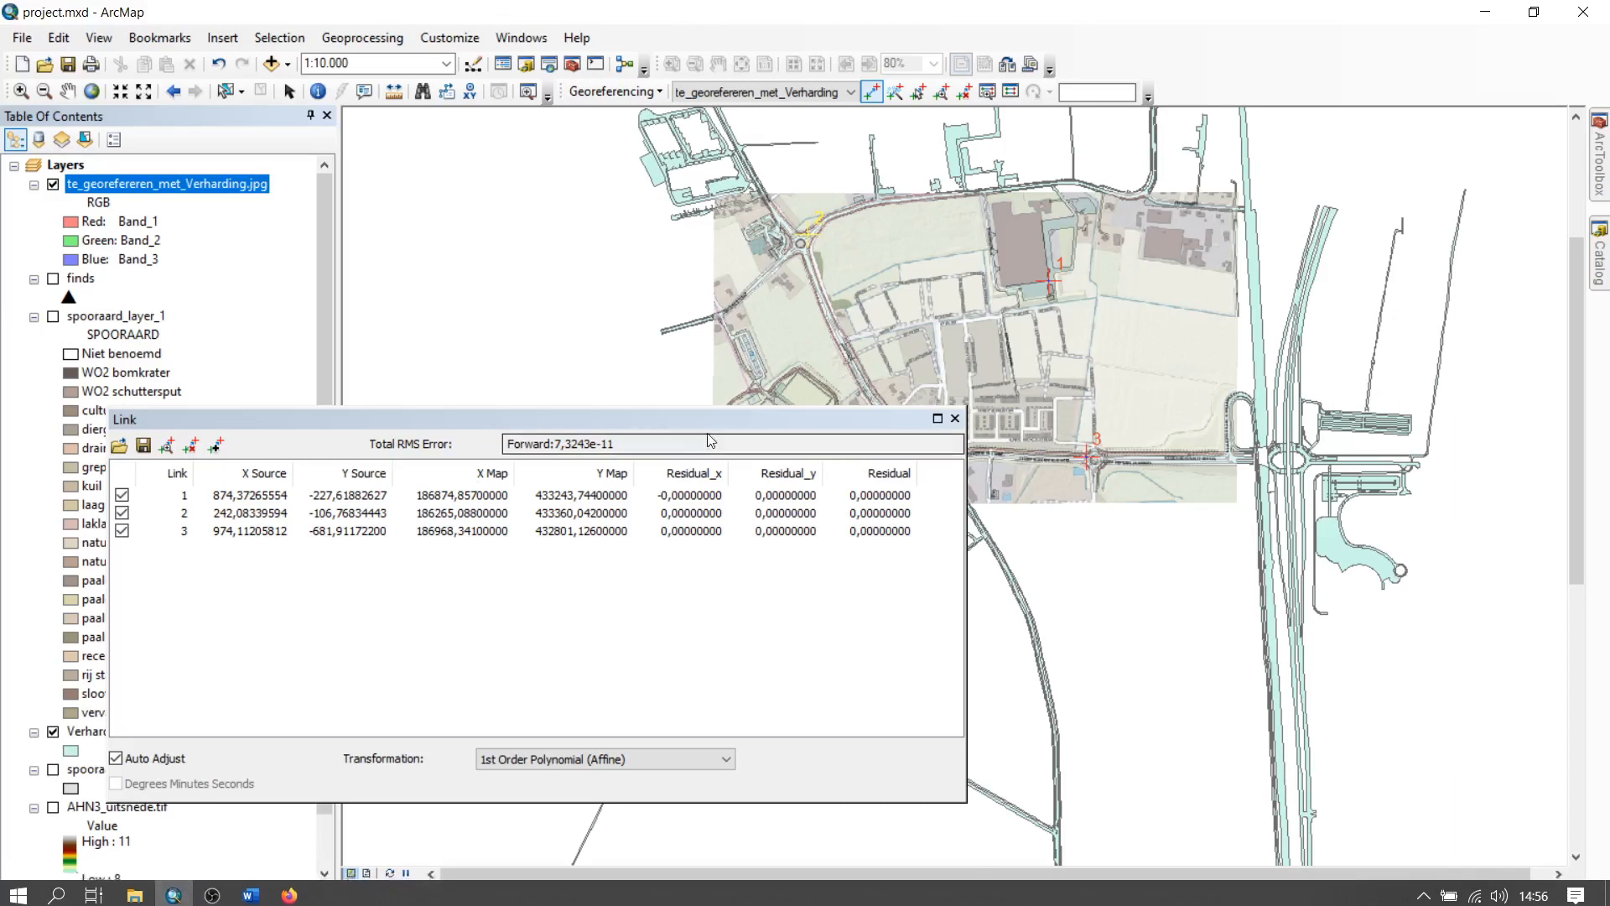
click(596, 93)
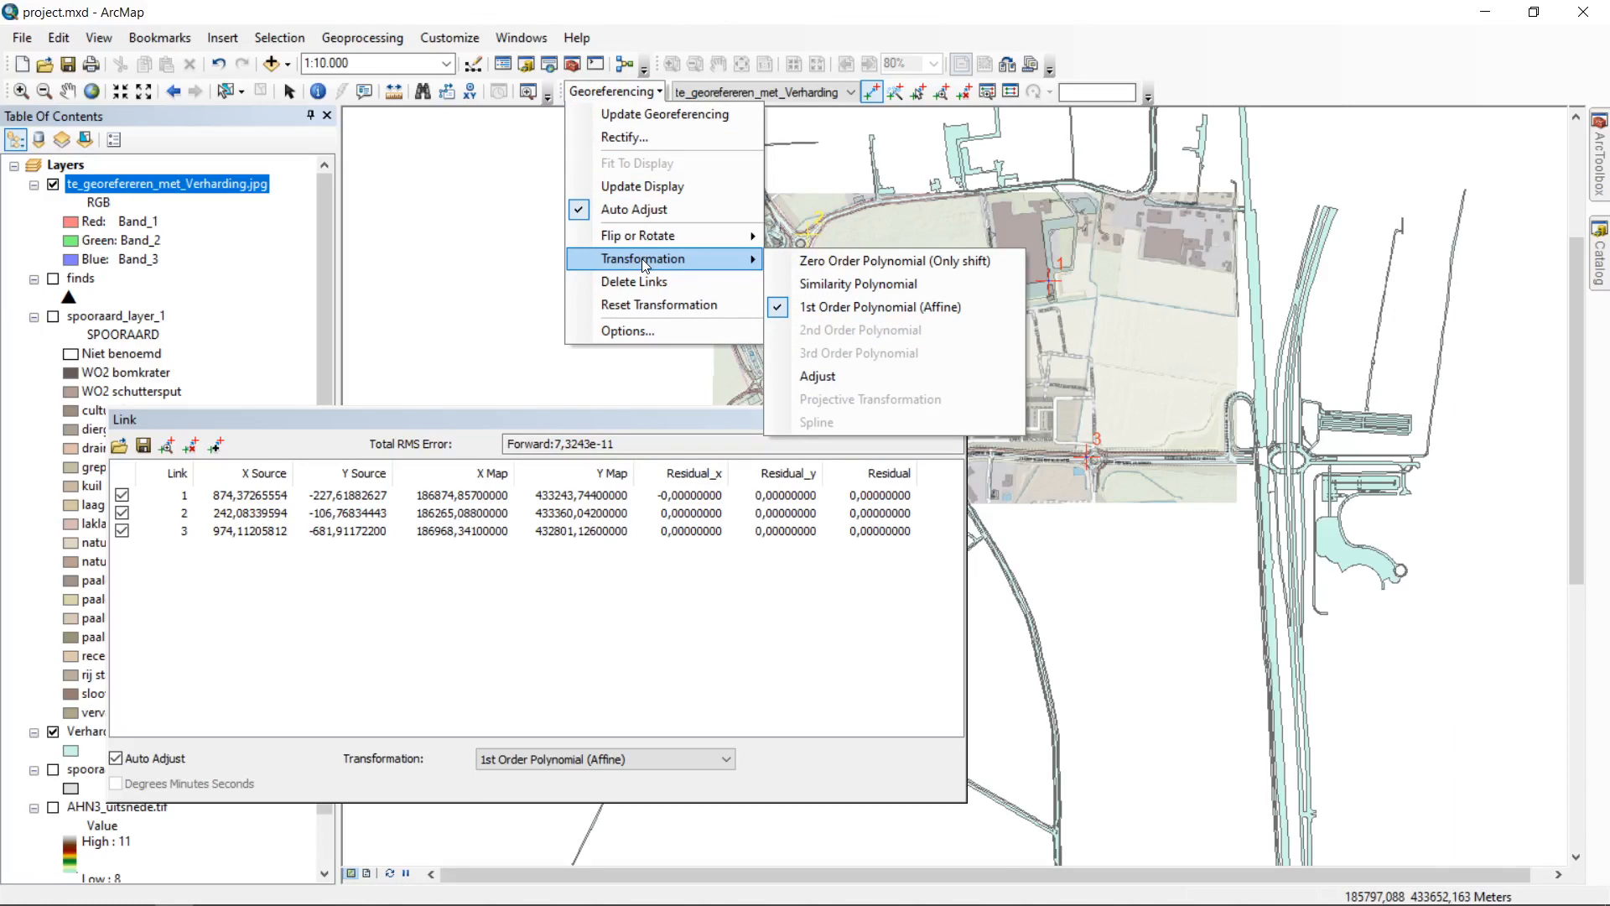
click(983, 293)
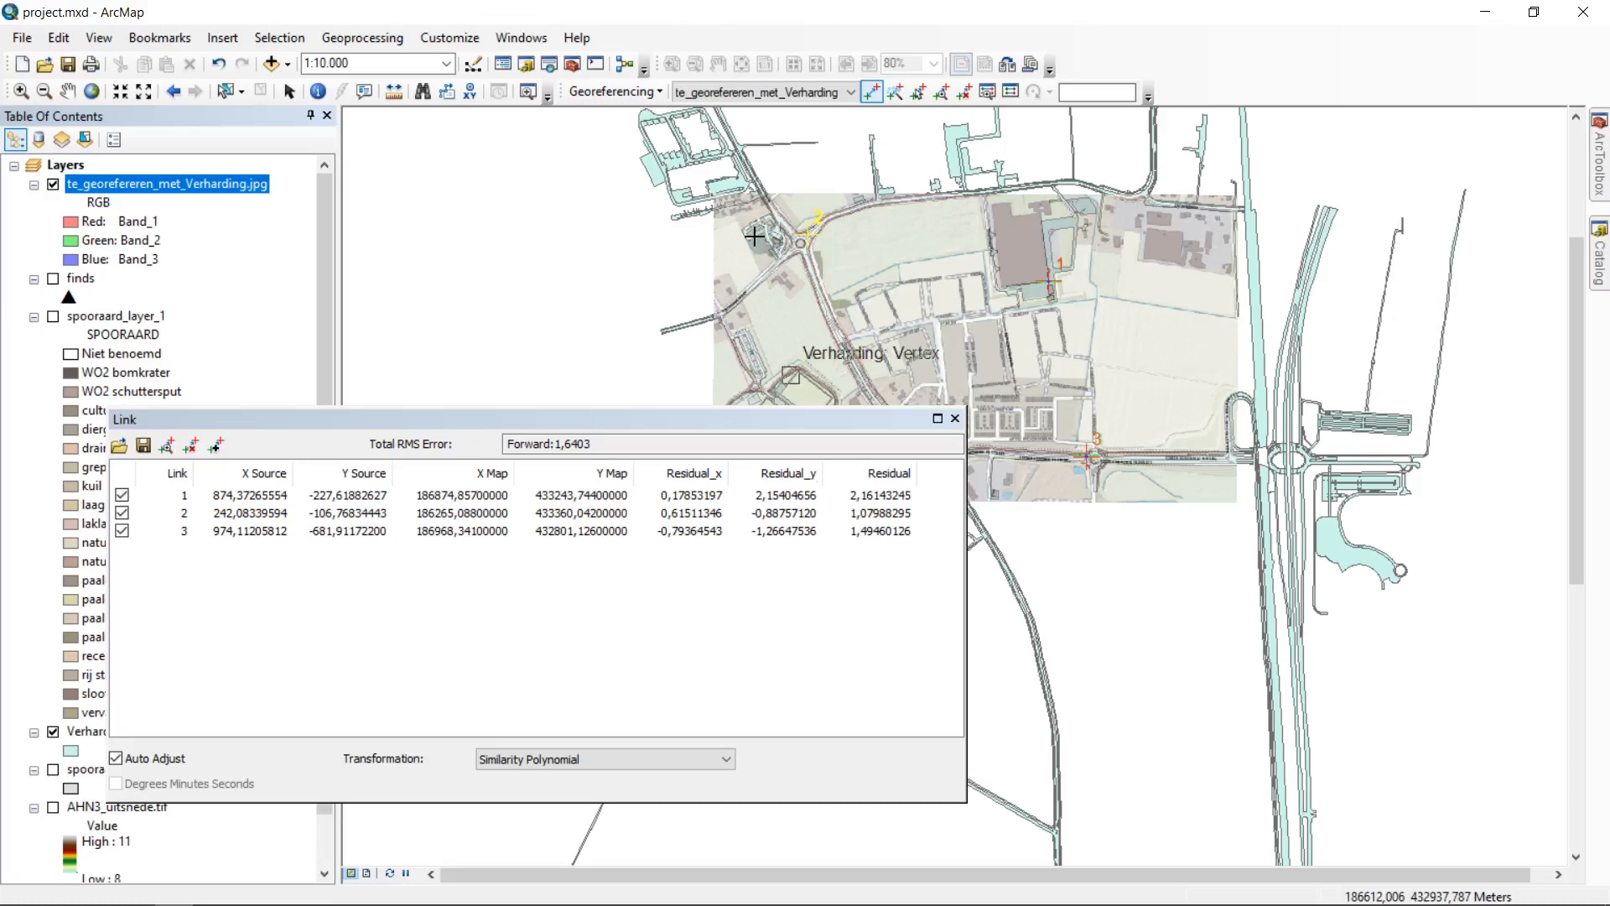
click(631, 92)
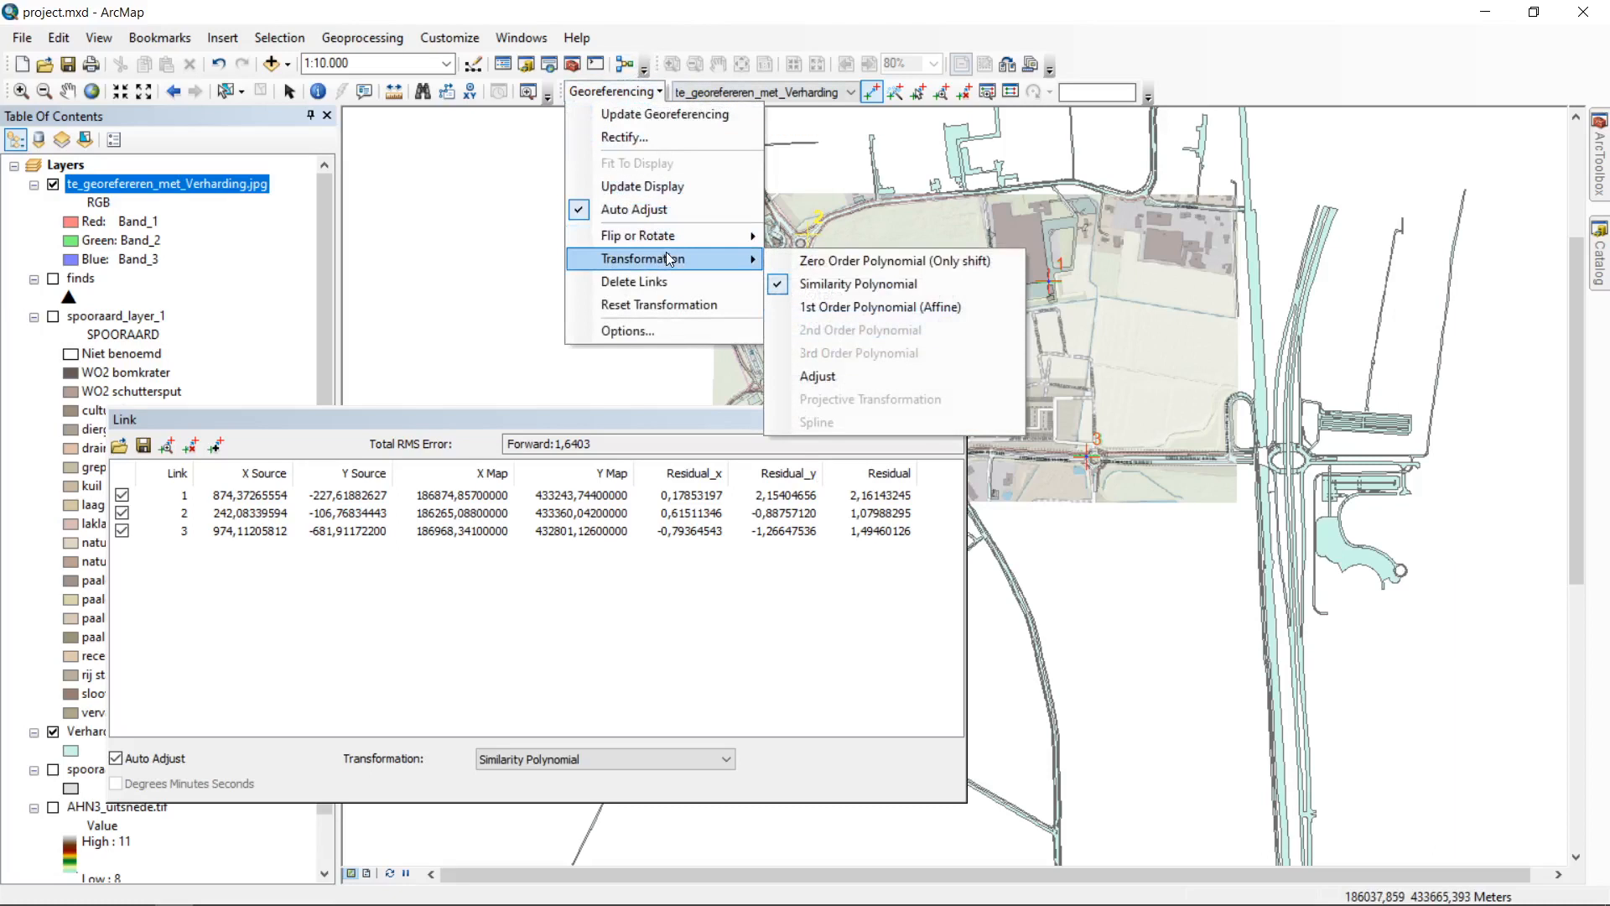
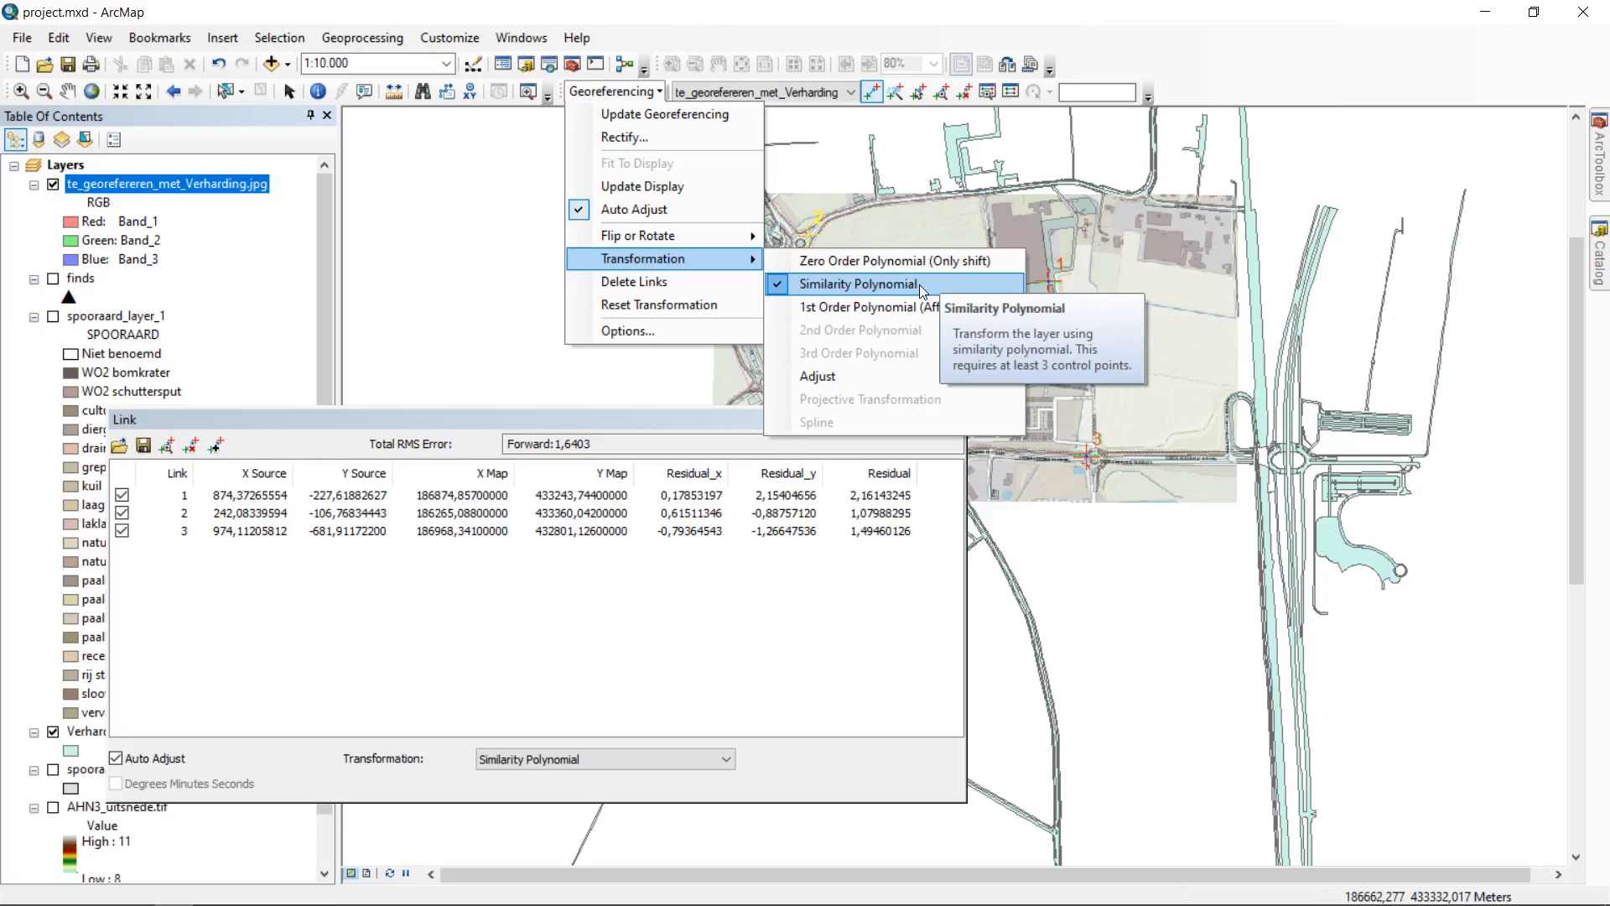
Step: Keep Similarity Polynomial as the georeferencing transformation and close the link table
click(919, 285)
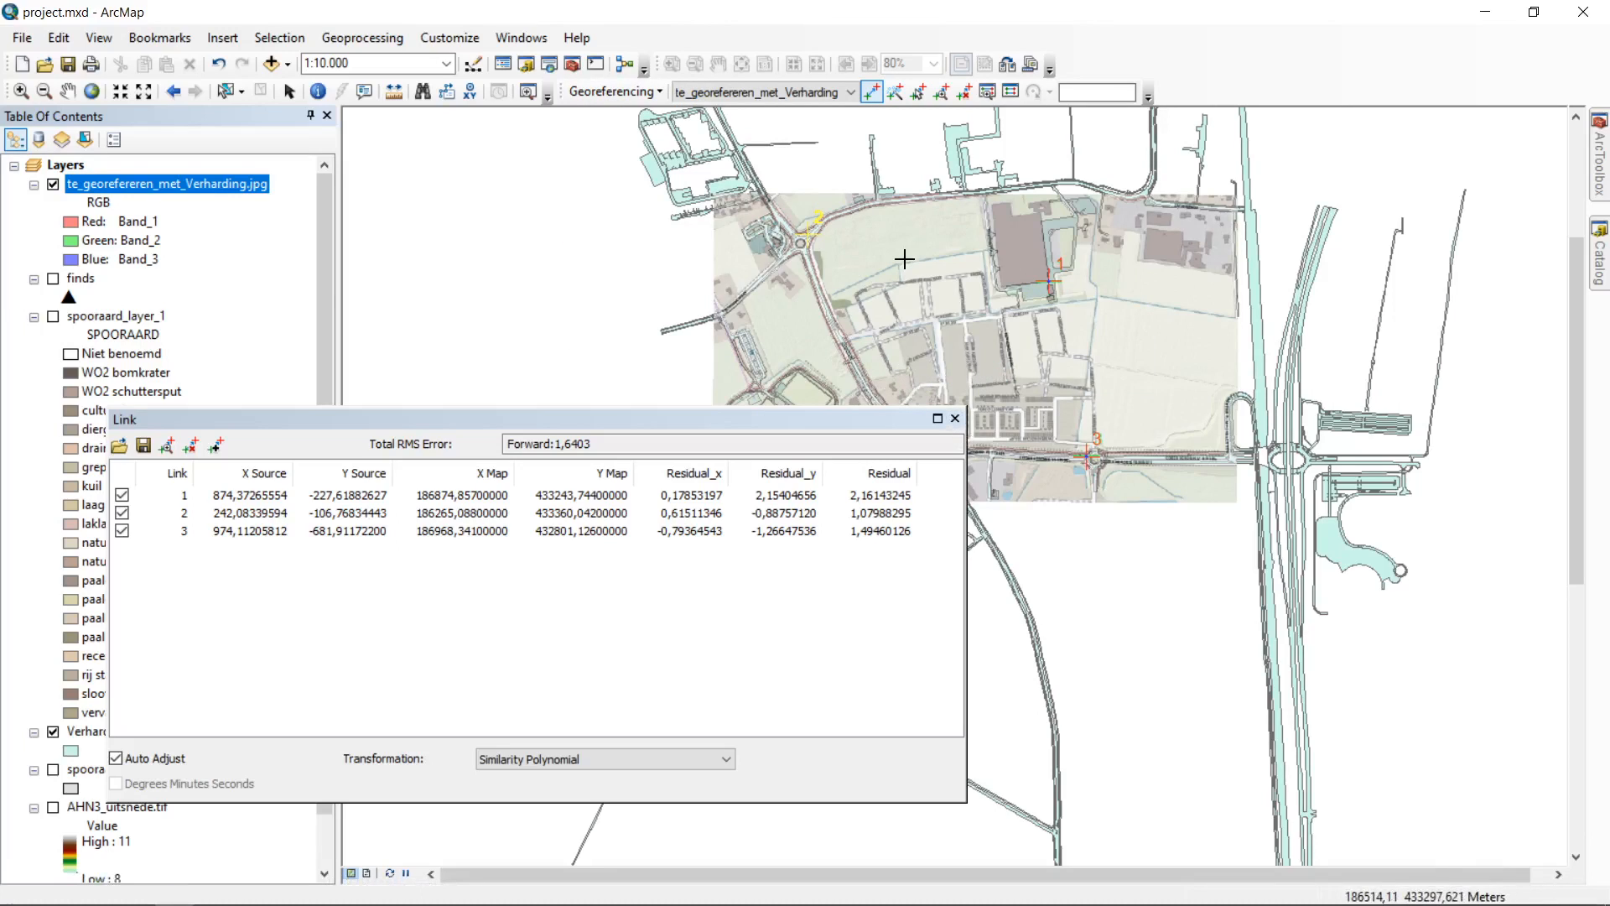
click(954, 417)
Step: Examine how well the image's roads and roundabouts match the Verharding layer, from link 3 along Keizer Hendrik VI-Singel to link 2
scroll(1017, 356, up, 2)
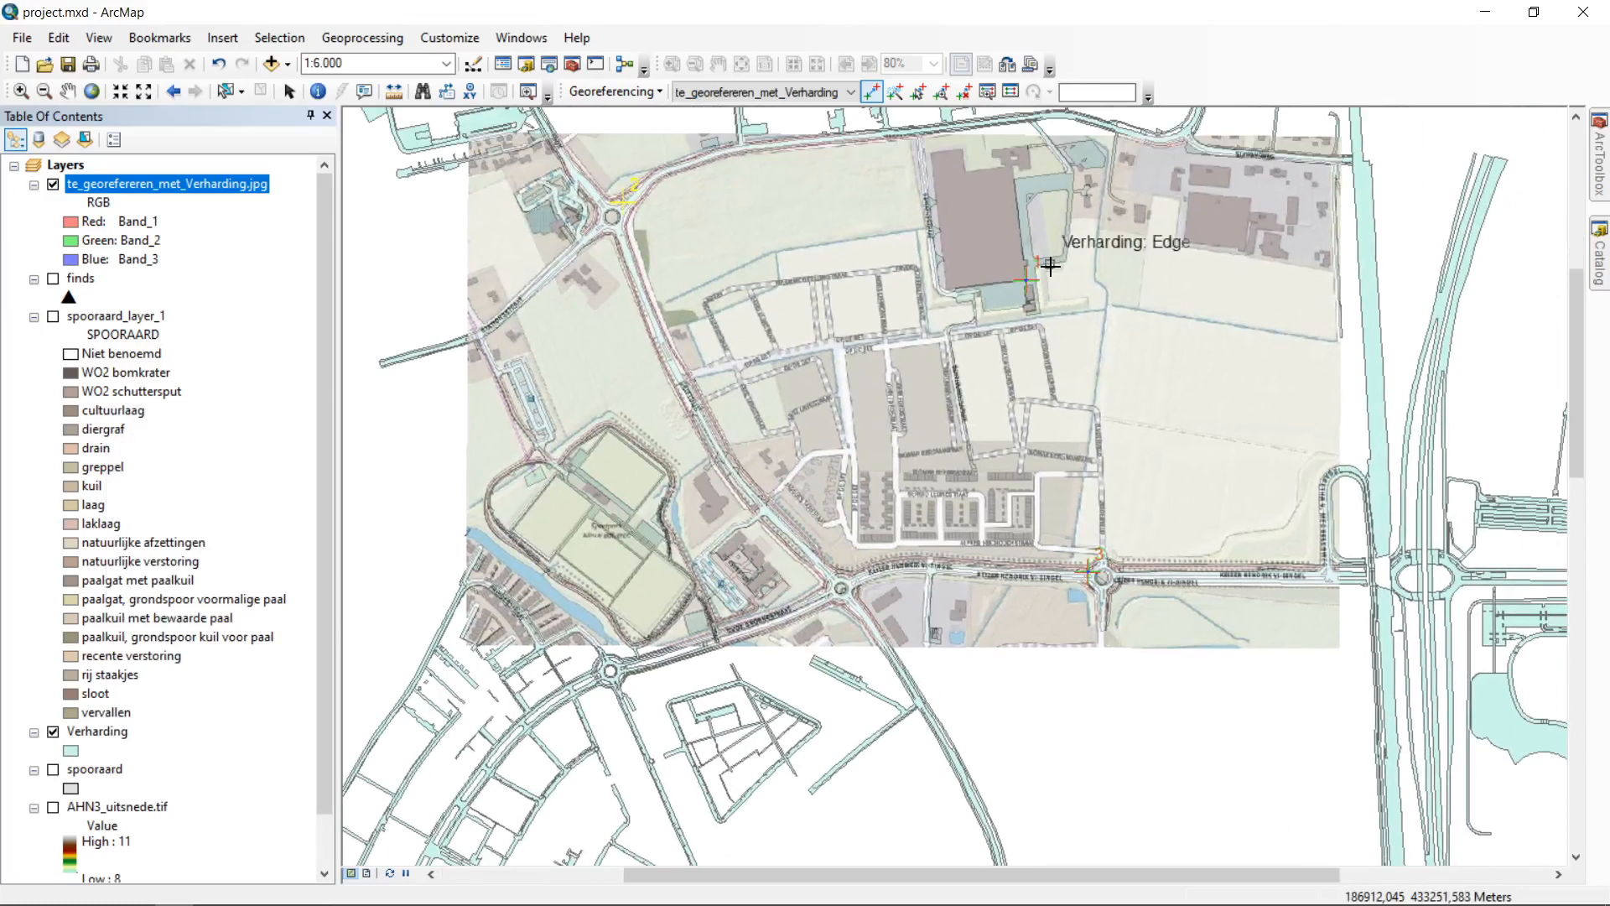
drag(1051, 266, 1021, 308)
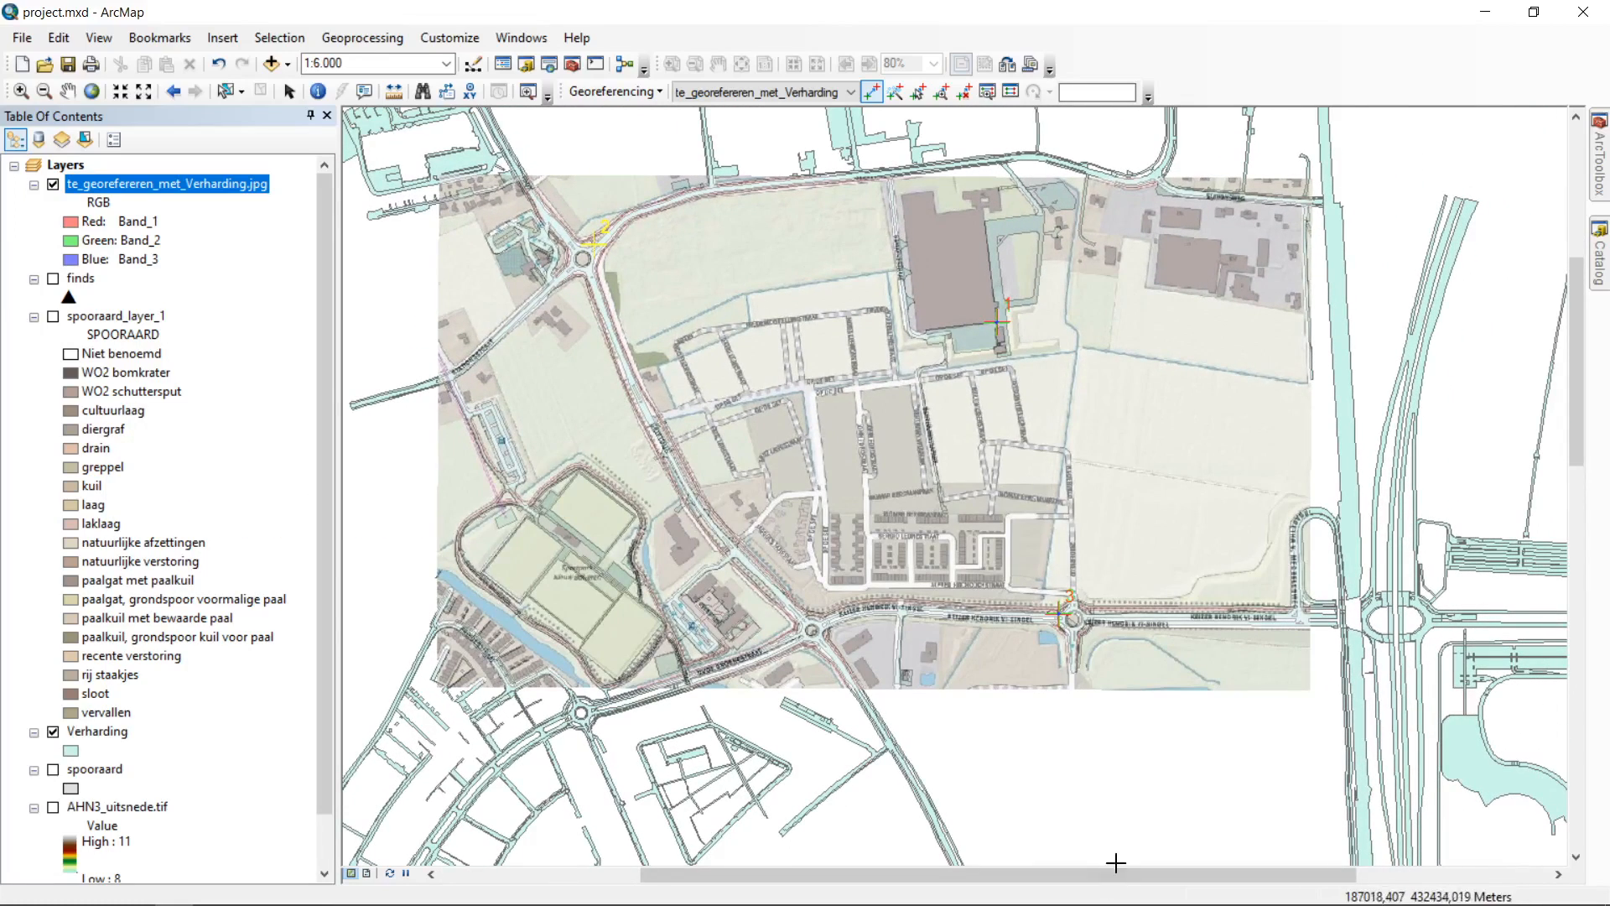
scroll(1142, 613, down, 2)
scroll(1123, 629, up, 2)
scroll(1099, 598, up, 5)
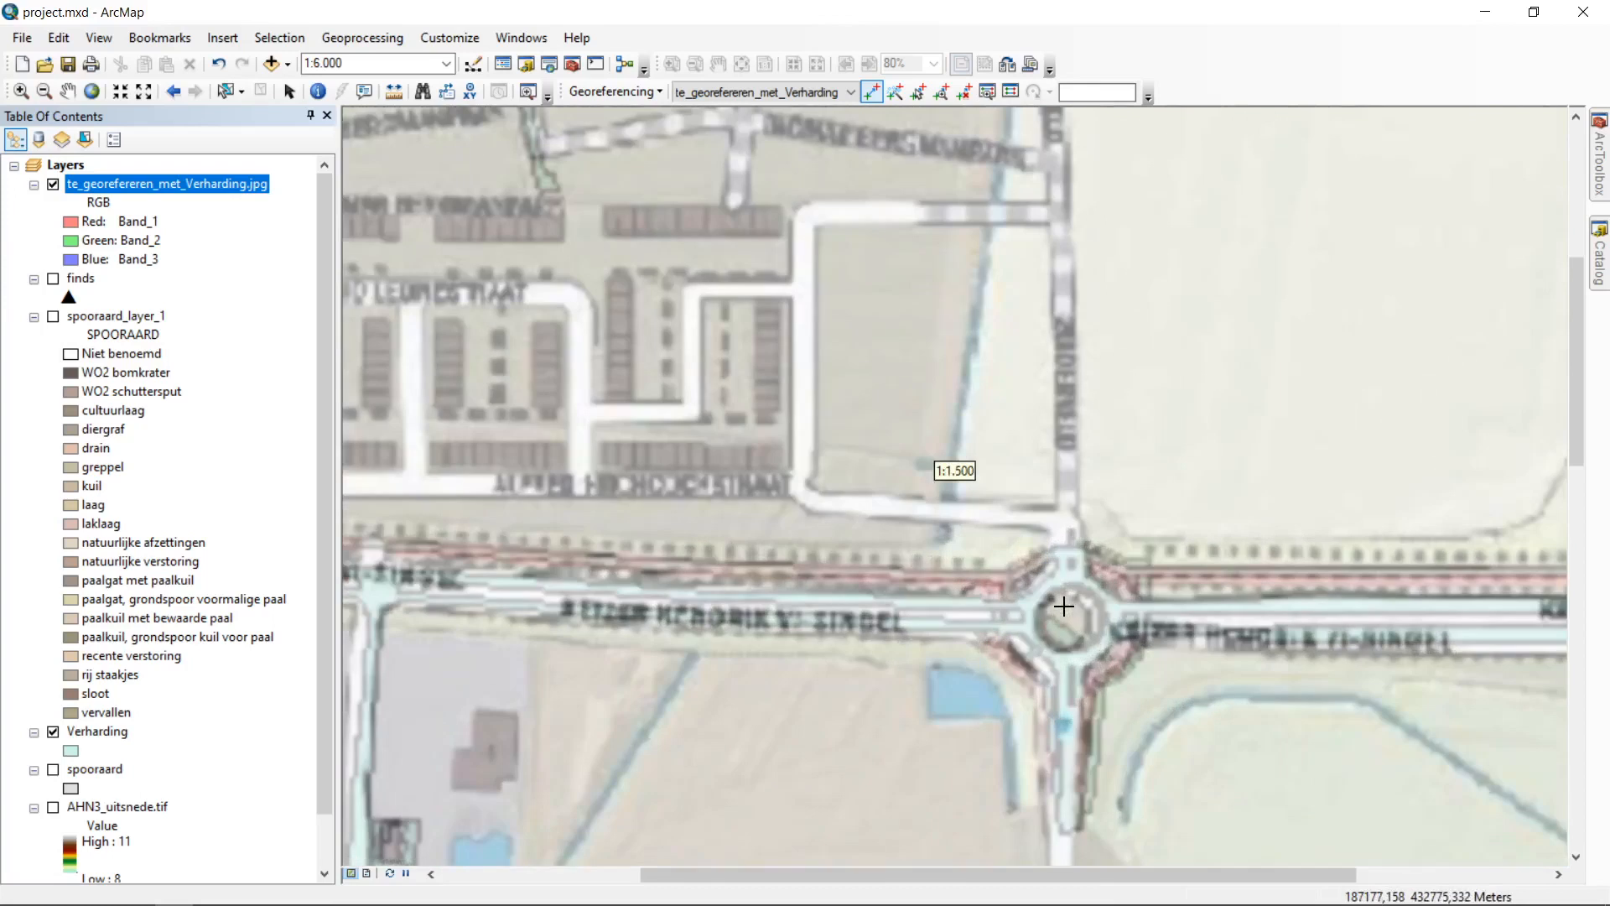
drag(1168, 579, 1262, 362)
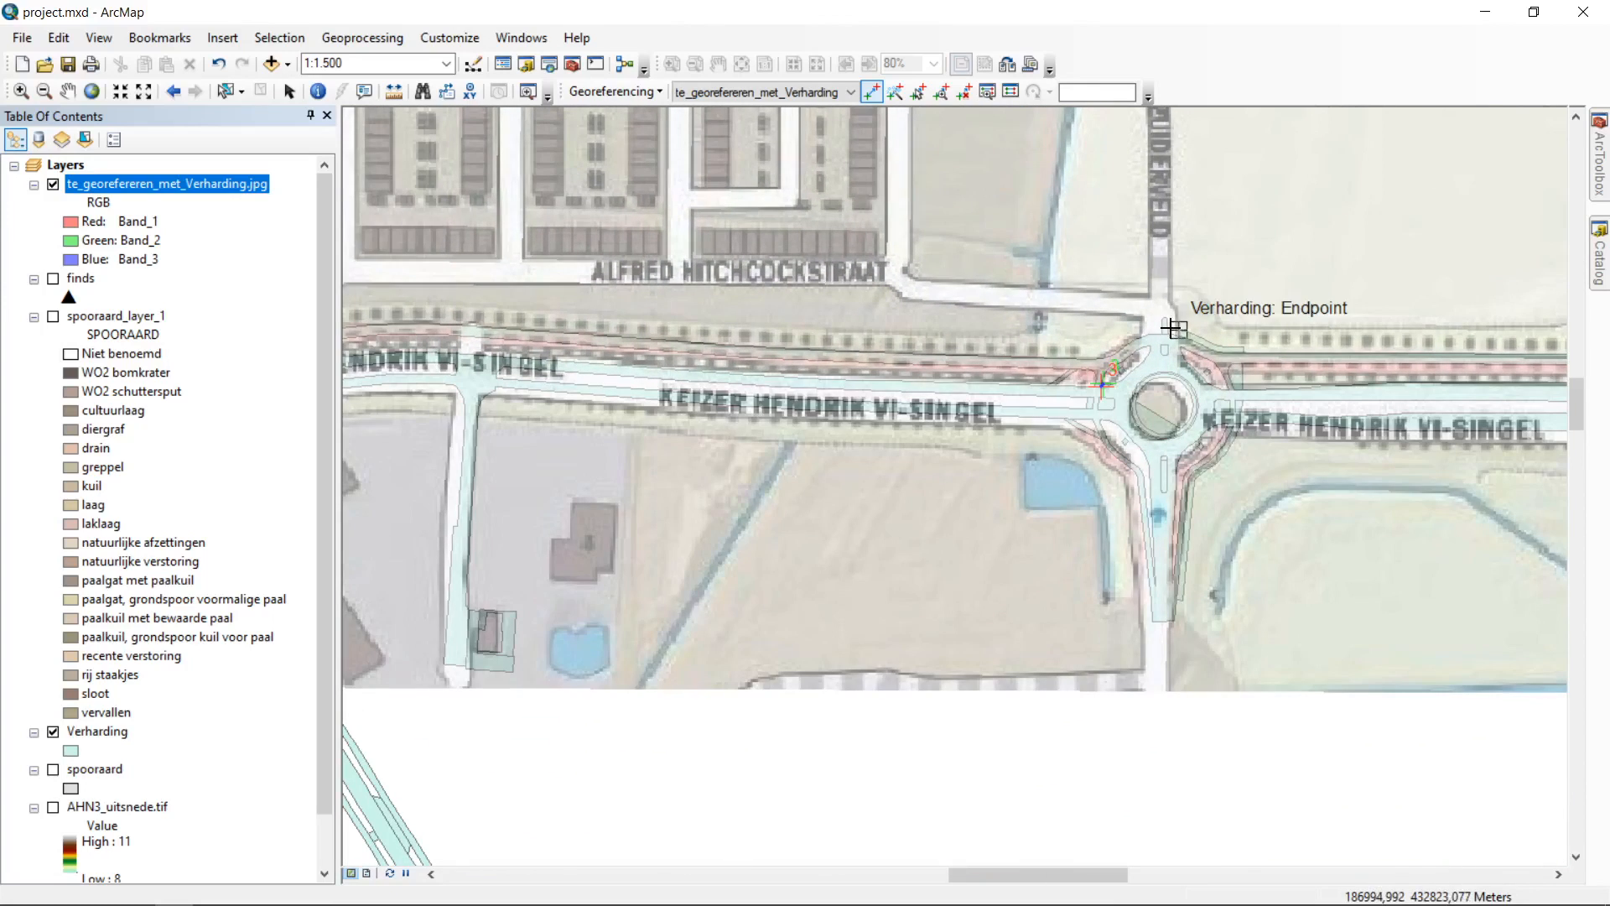
drag(578, 233, 1104, 363)
drag(874, 390, 1110, 280)
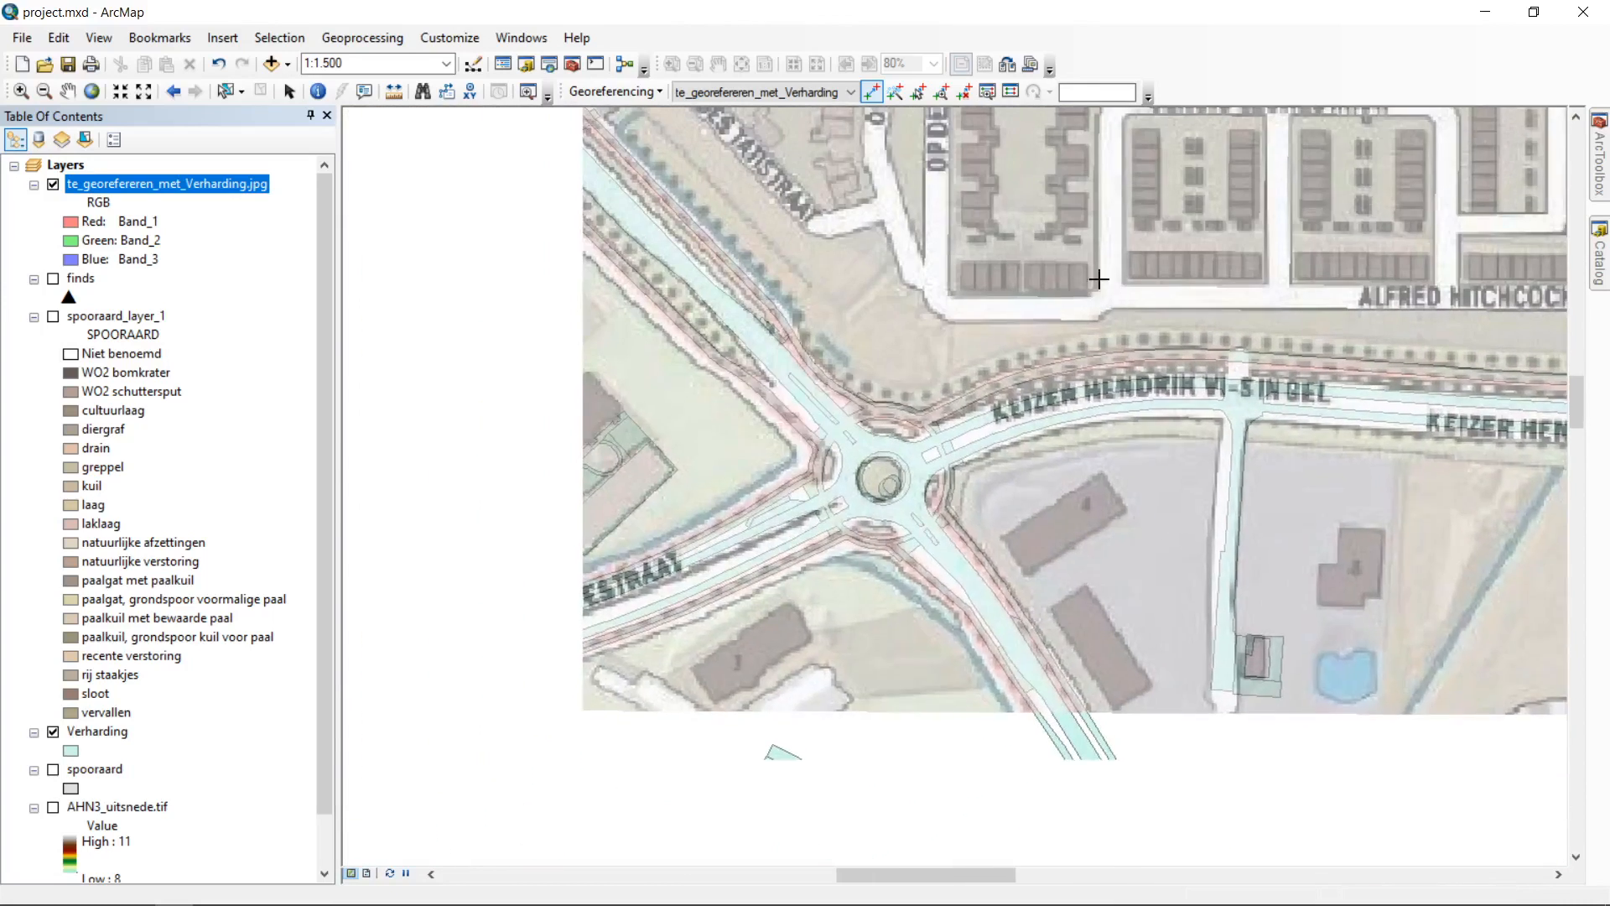
drag(934, 346, 959, 454)
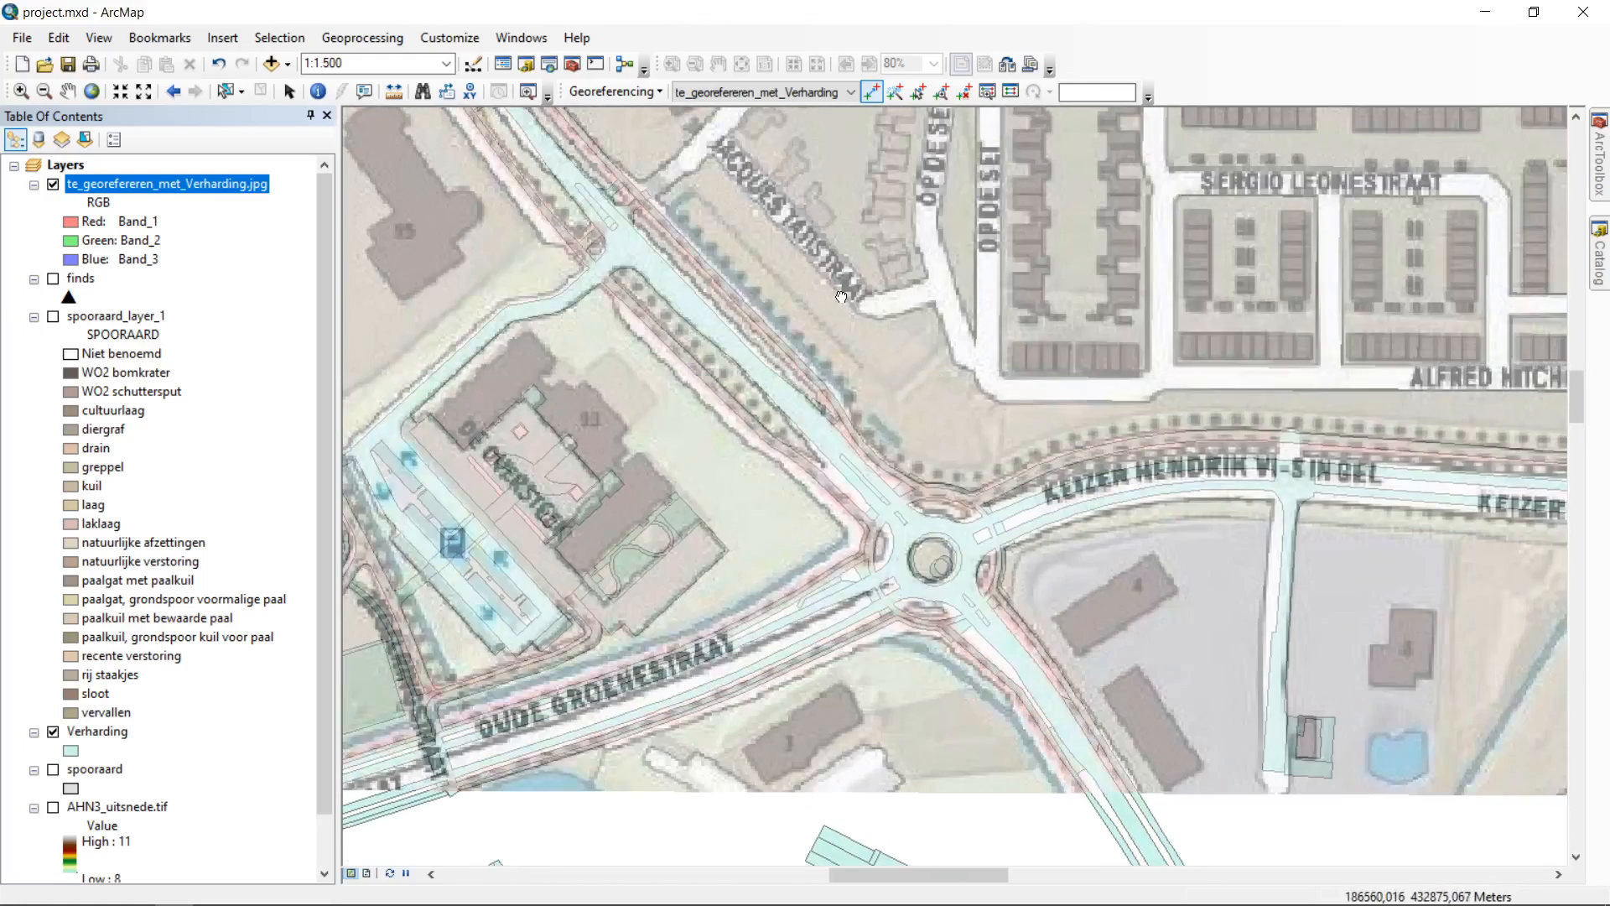
drag(823, 288, 1195, 559)
drag(1027, 366, 1026, 426)
drag(893, 312, 887, 715)
drag(525, 222, 833, 561)
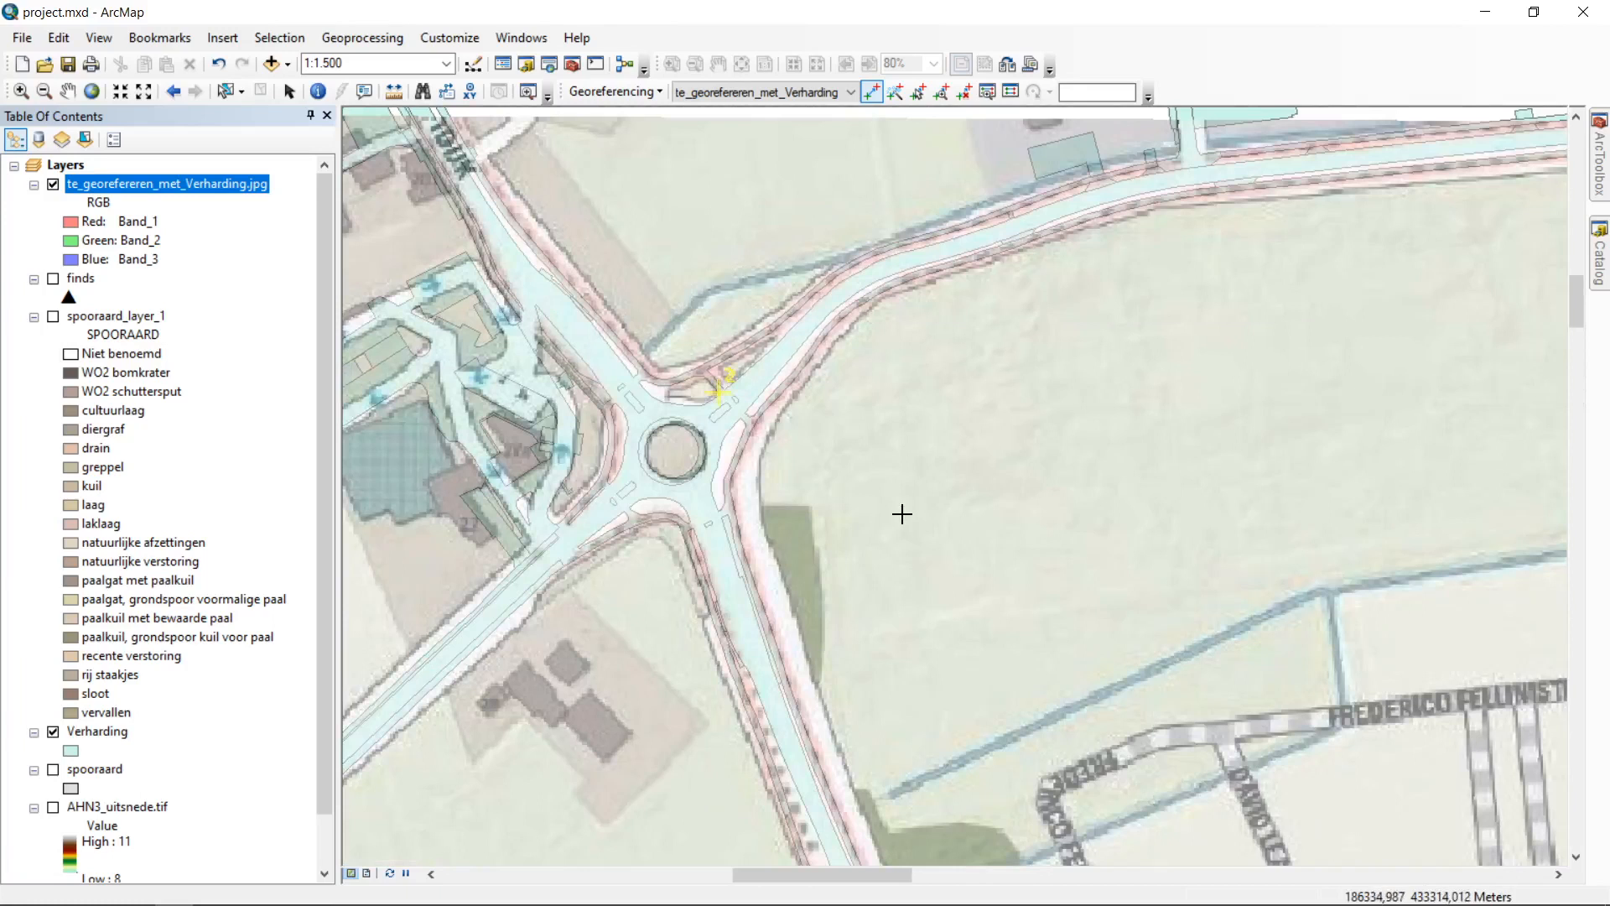
Step: Examine the image's fit with the Verharding layer around the large building at link 1 and across the whole neighbourhood
drag(902, 514, 327, 219)
drag(1308, 222, 591, 461)
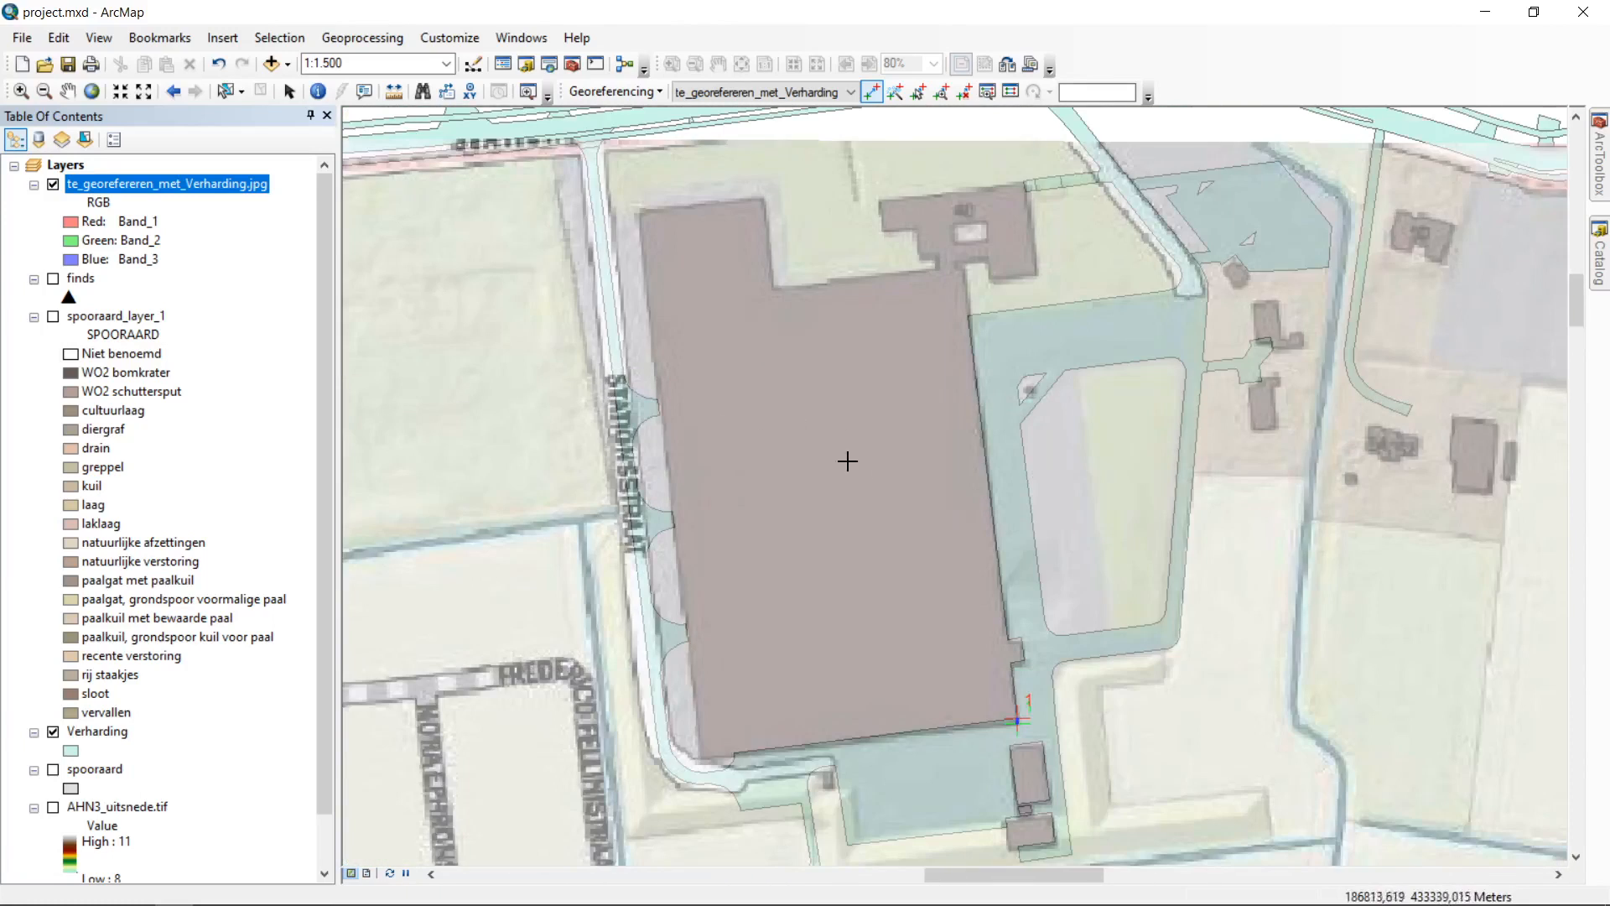
drag(863, 597, 846, 420)
scroll(943, 462, up, 2)
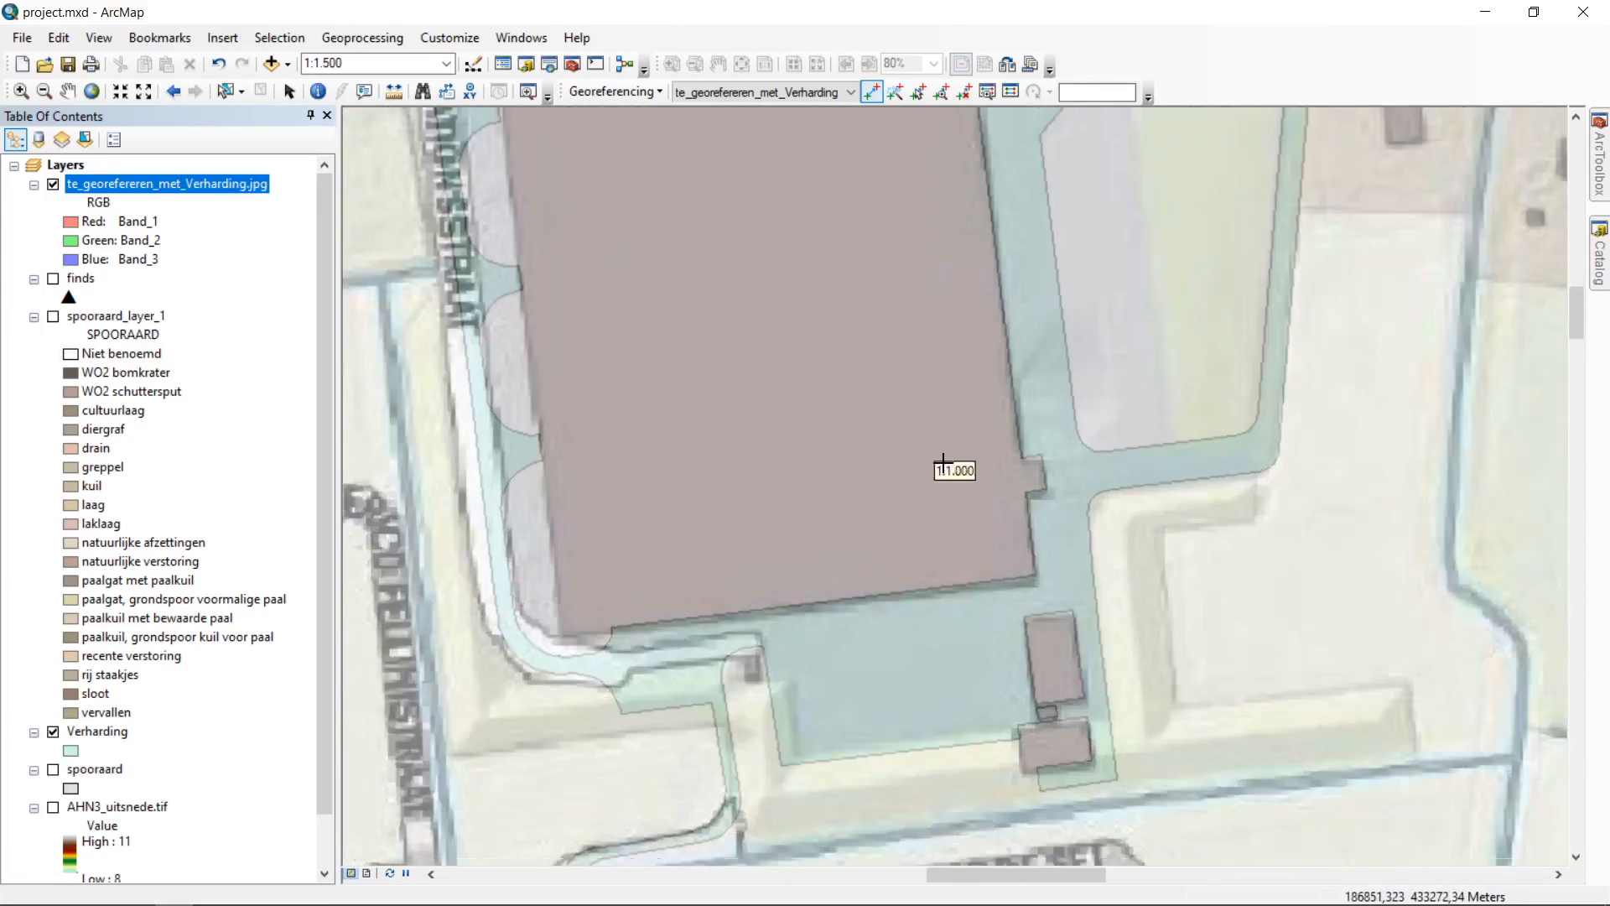
scroll(943, 462, down, 1)
scroll(1204, 391, down, 3)
drag(715, 597, 887, 268)
scroll(805, 422, down, 1)
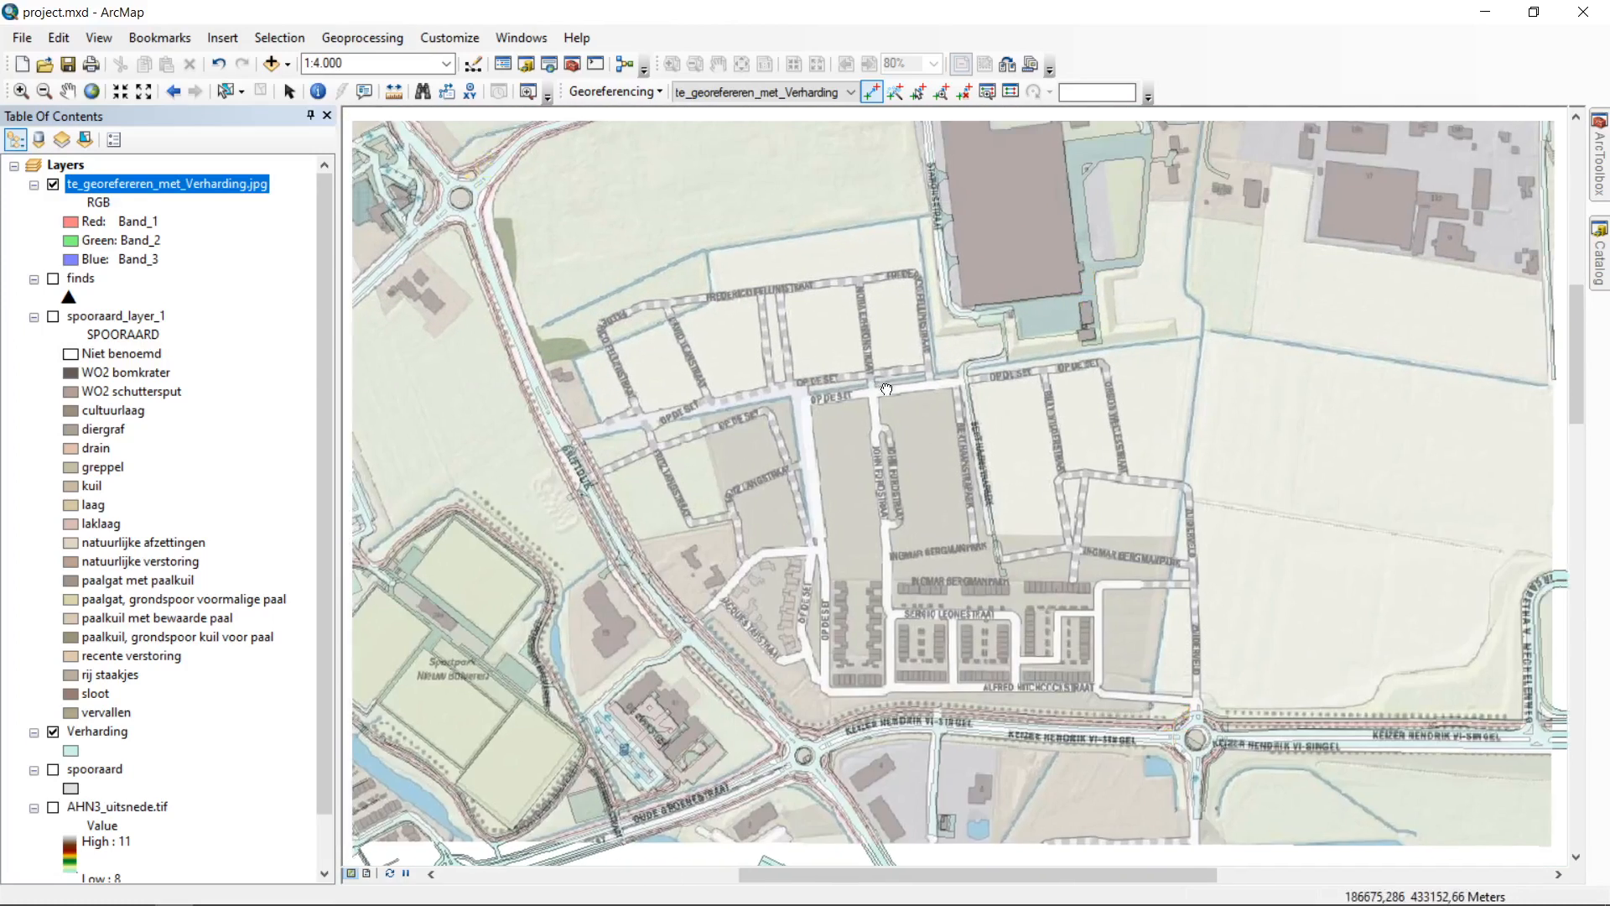
drag(886, 389, 881, 448)
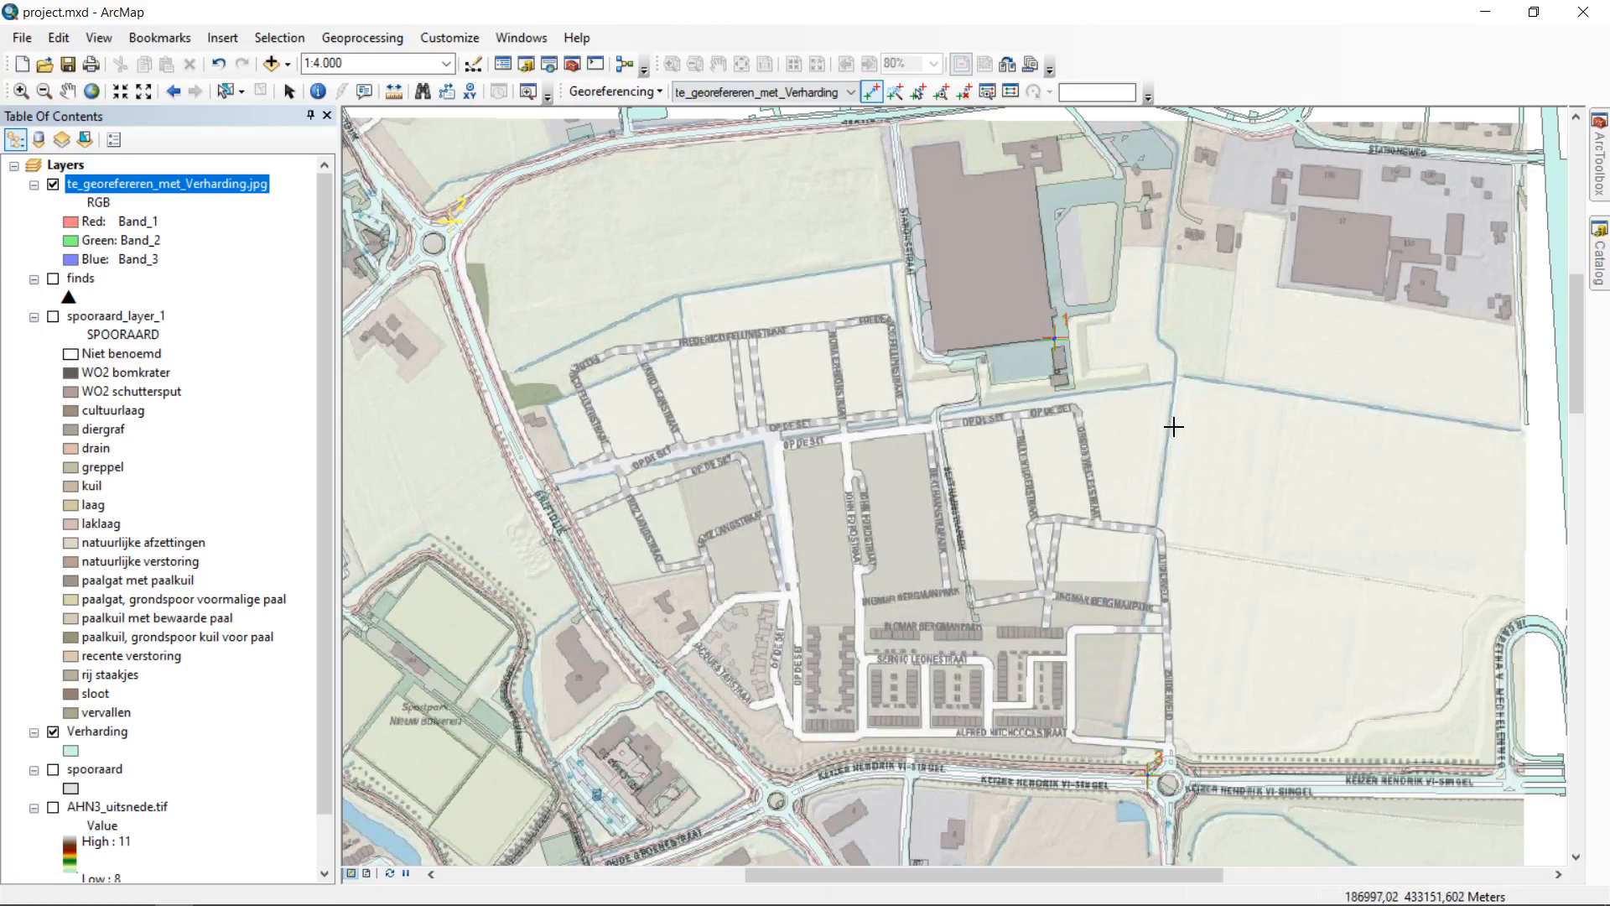
drag(1174, 427, 1134, 362)
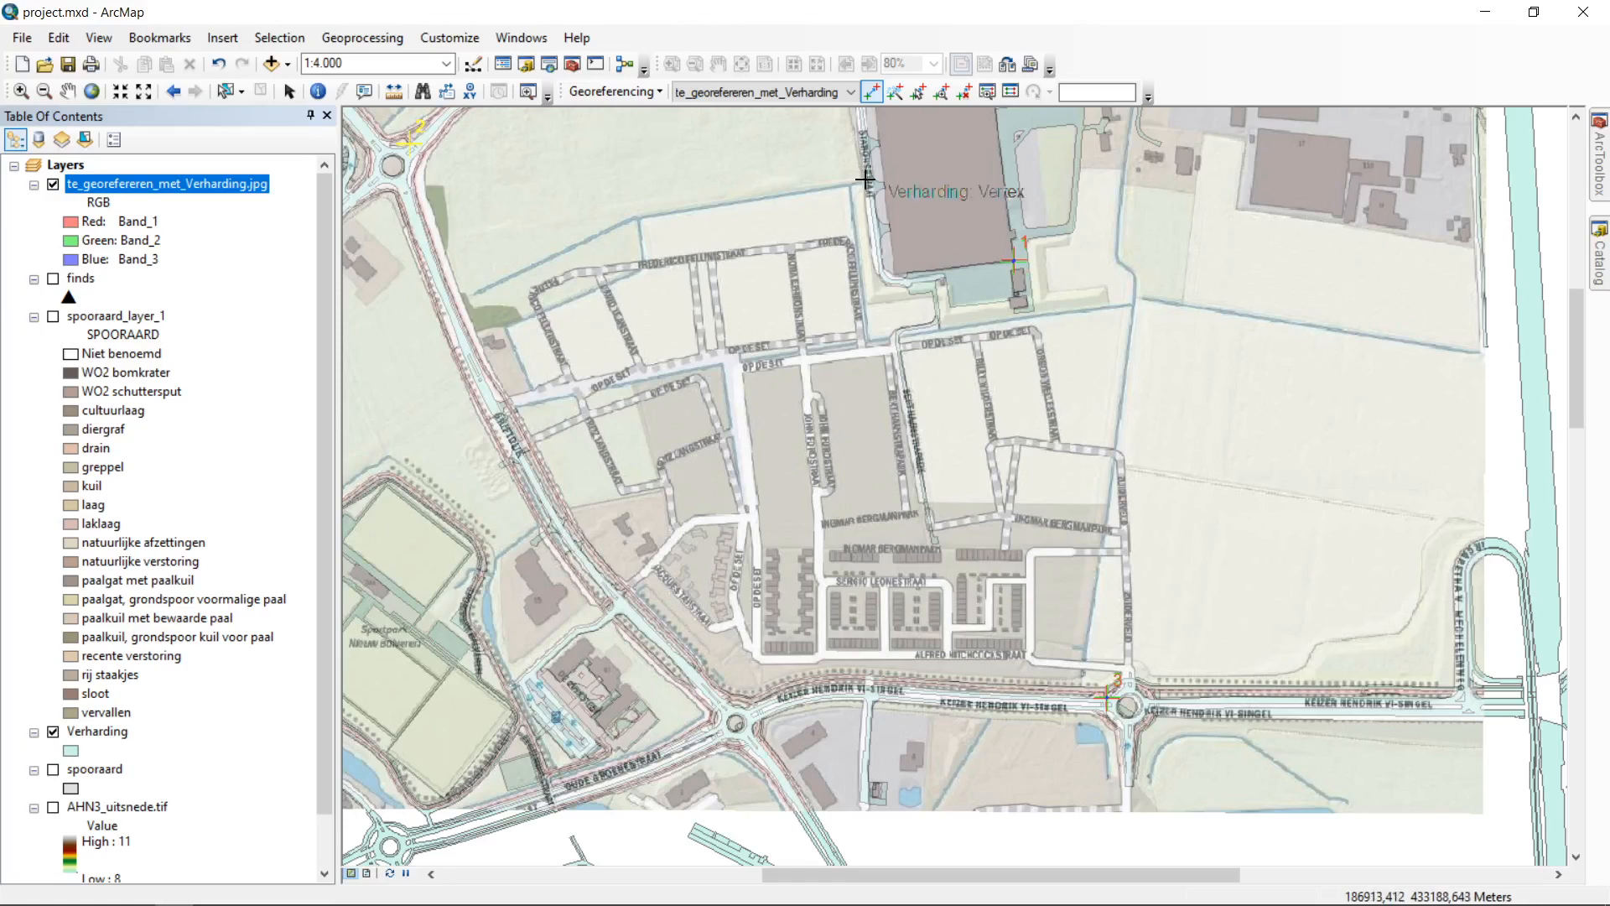
Step: Review the residuals and total RMS error of the three links once more in the link table, and close it
click(645, 91)
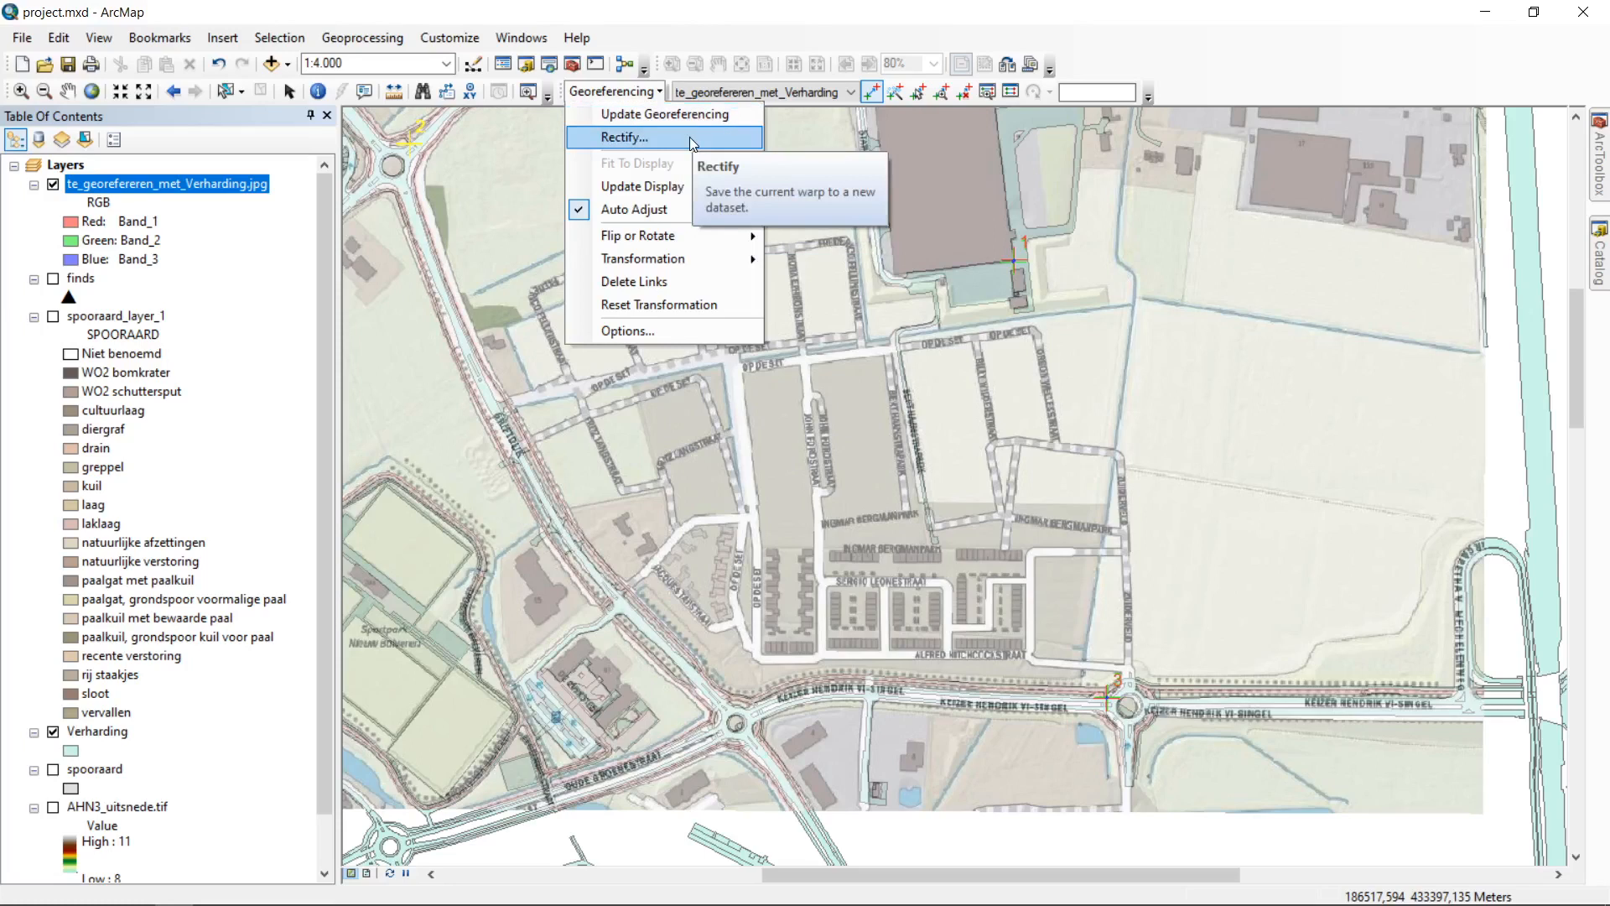
click(1005, 101)
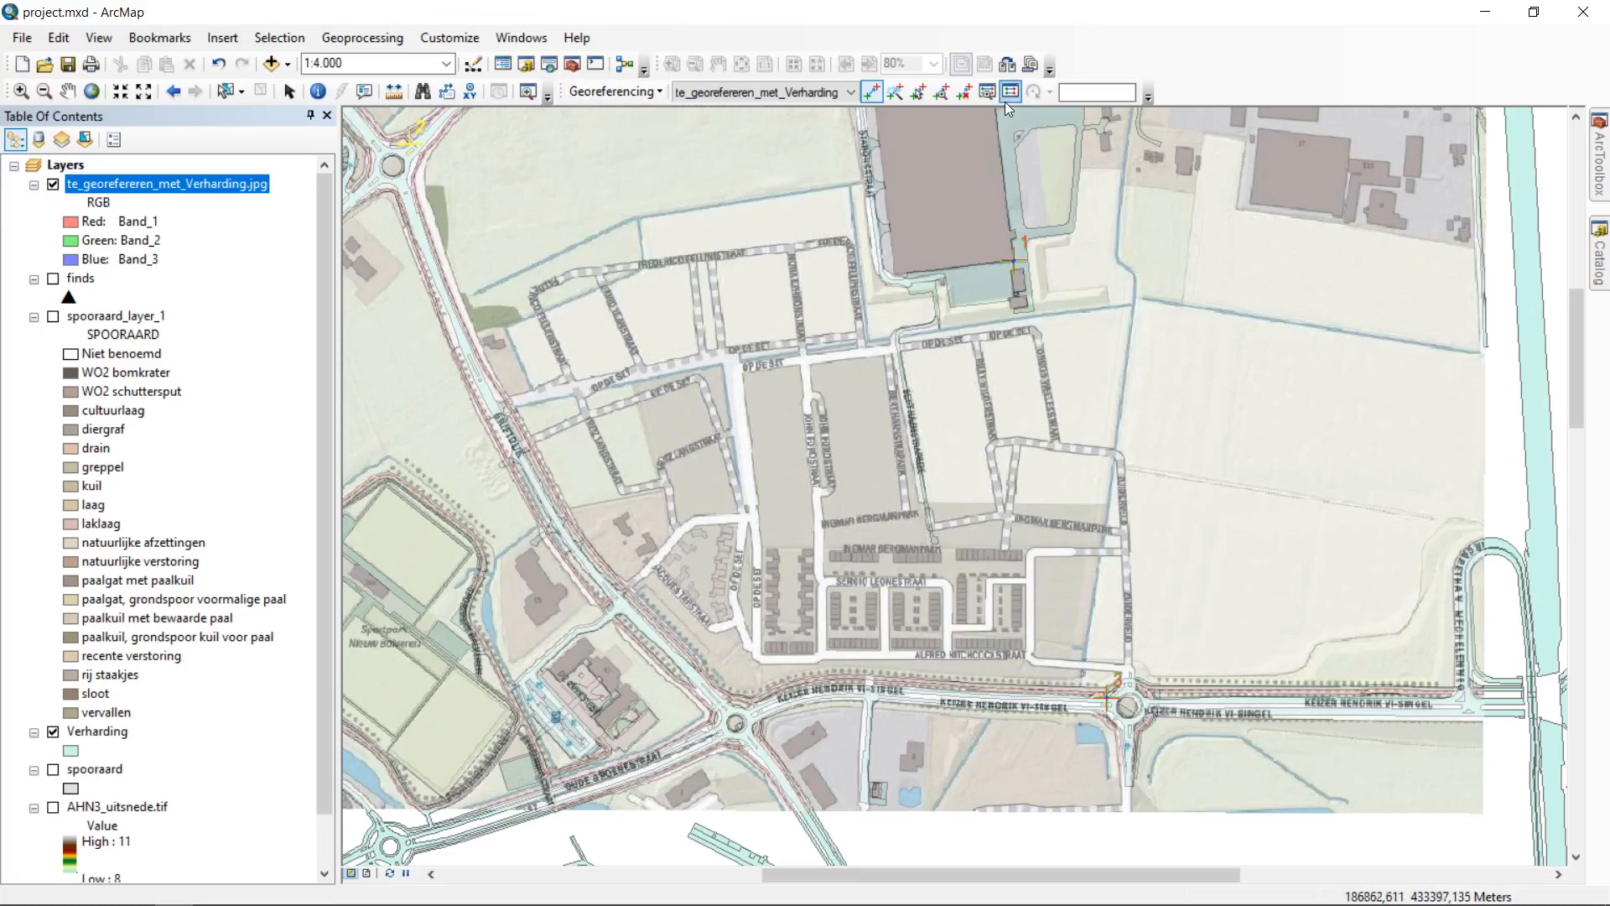
click(1009, 97)
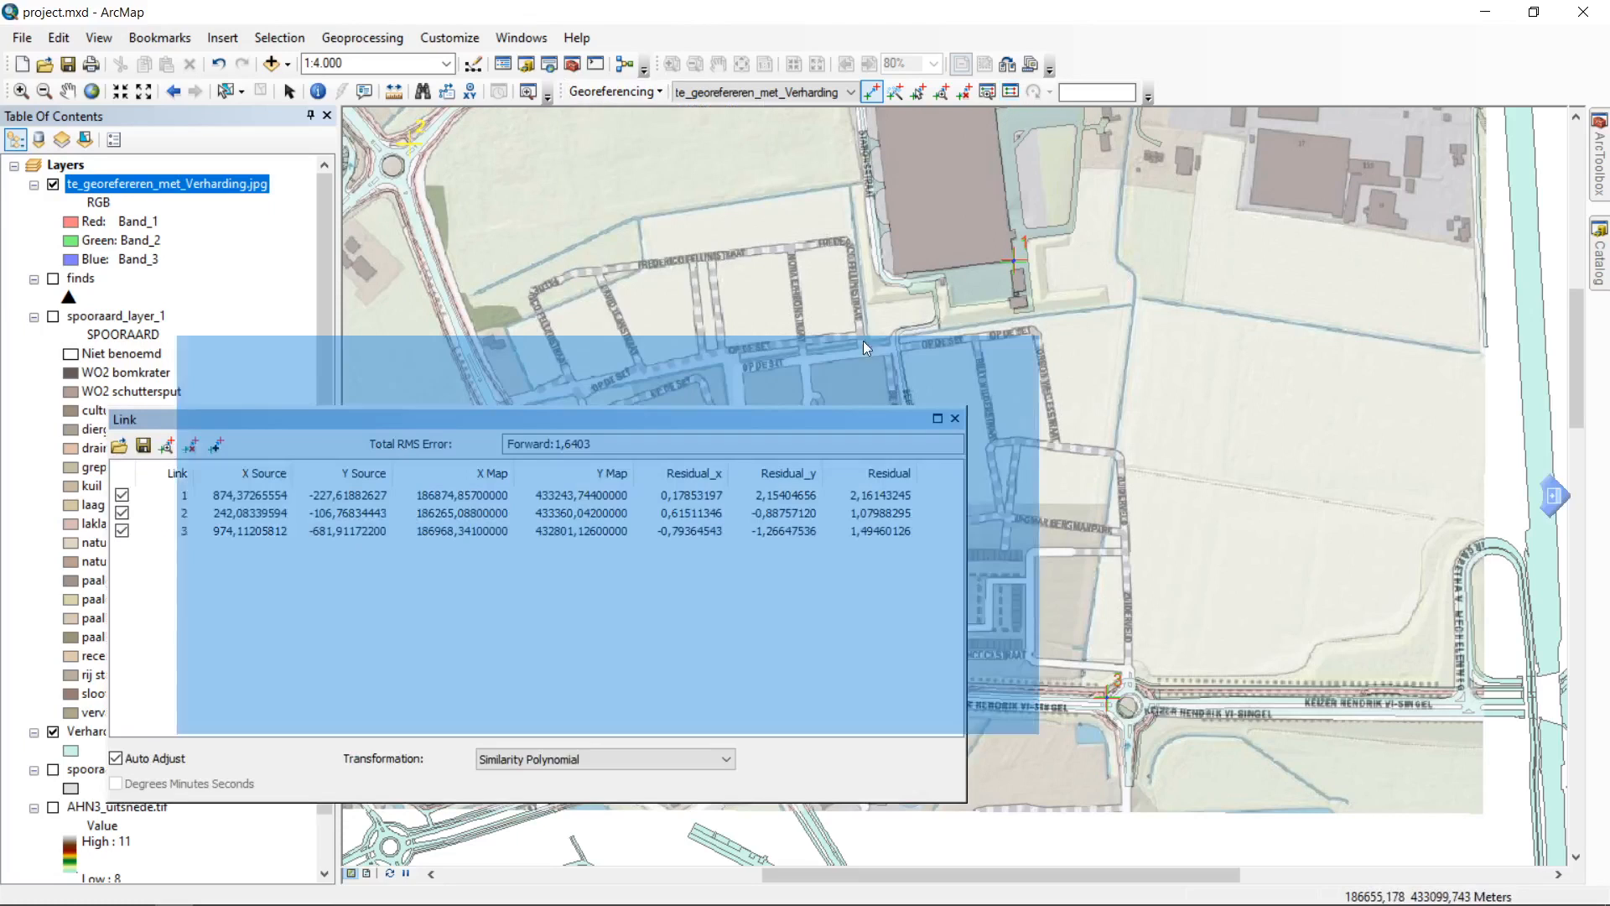
drag(791, 411, 903, 313)
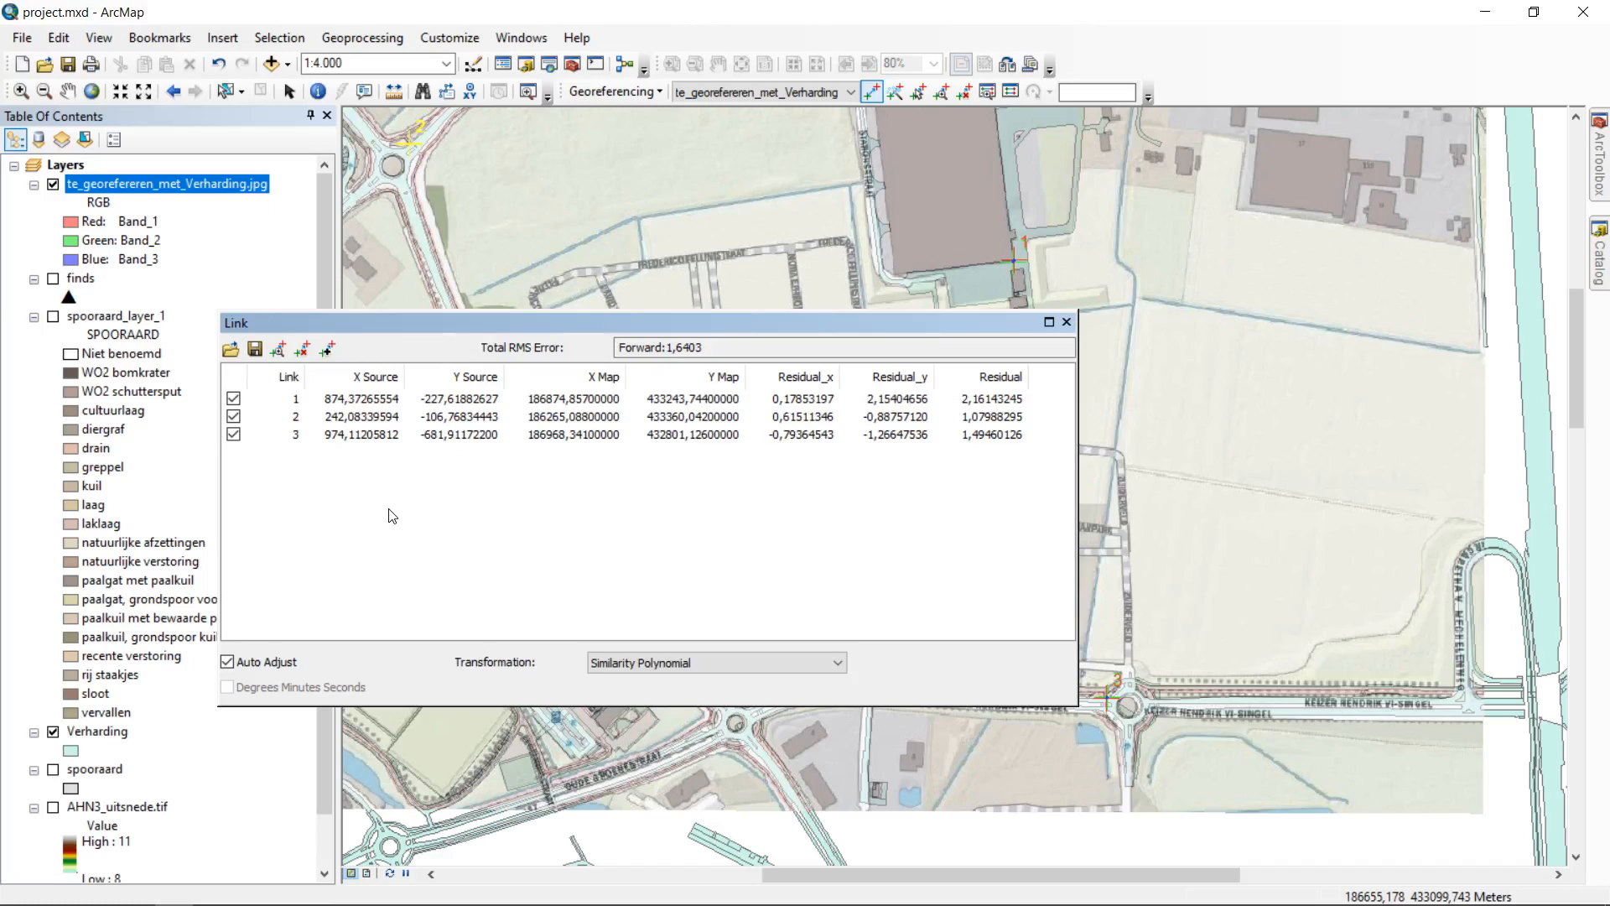
click(1067, 323)
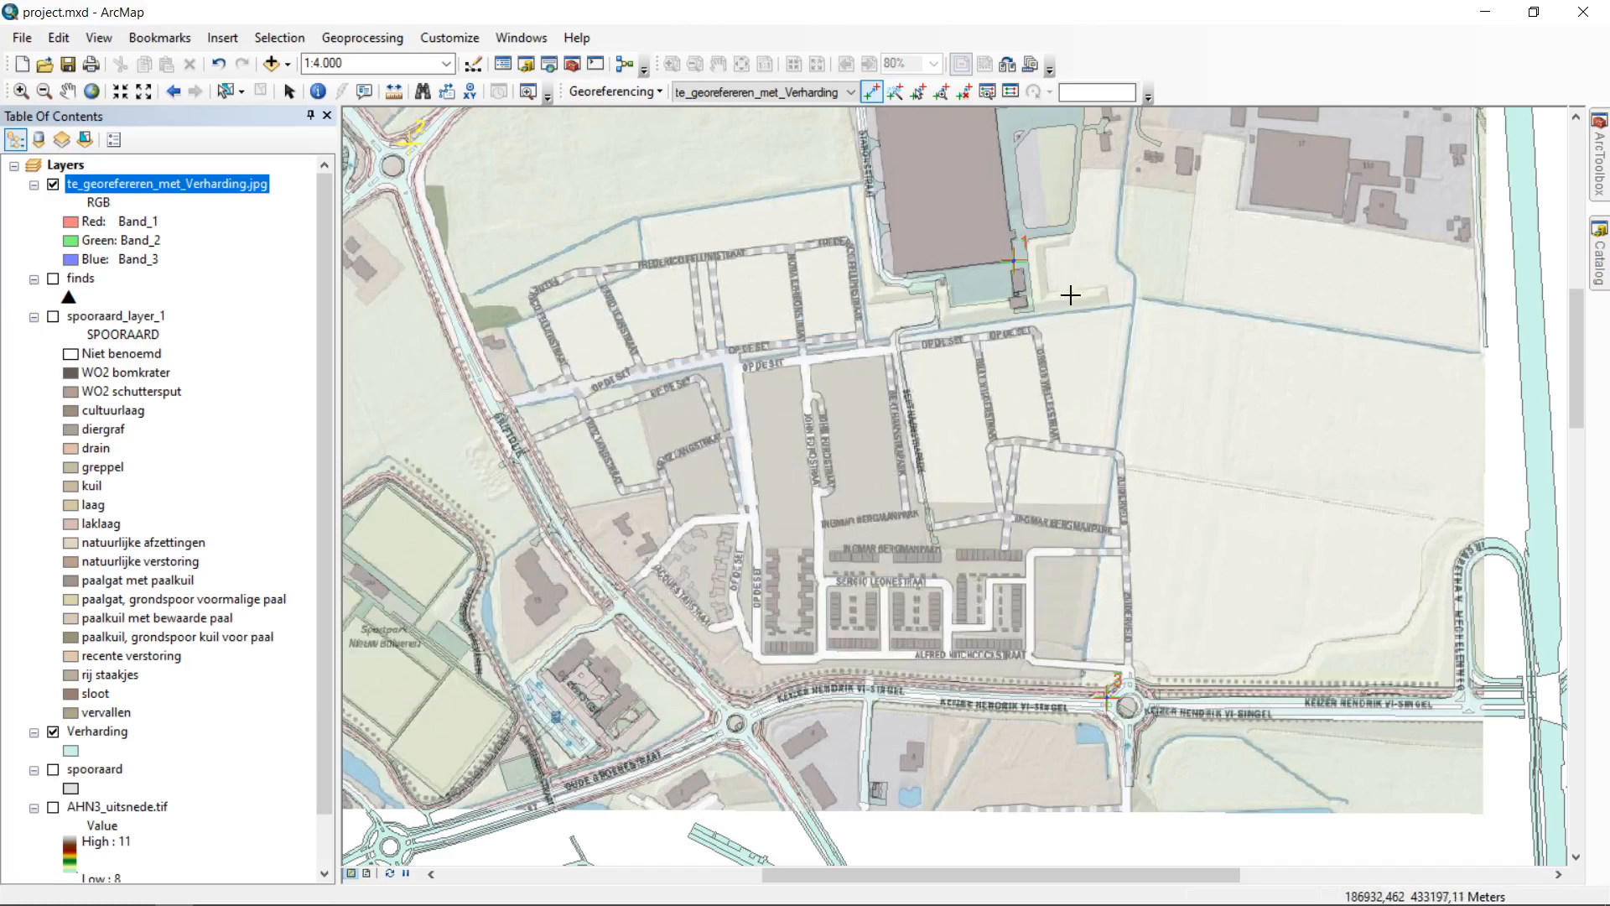
Step: Start rectifying the georeferenced image to a new dataset, moving the save settings aside on the map
click(641, 98)
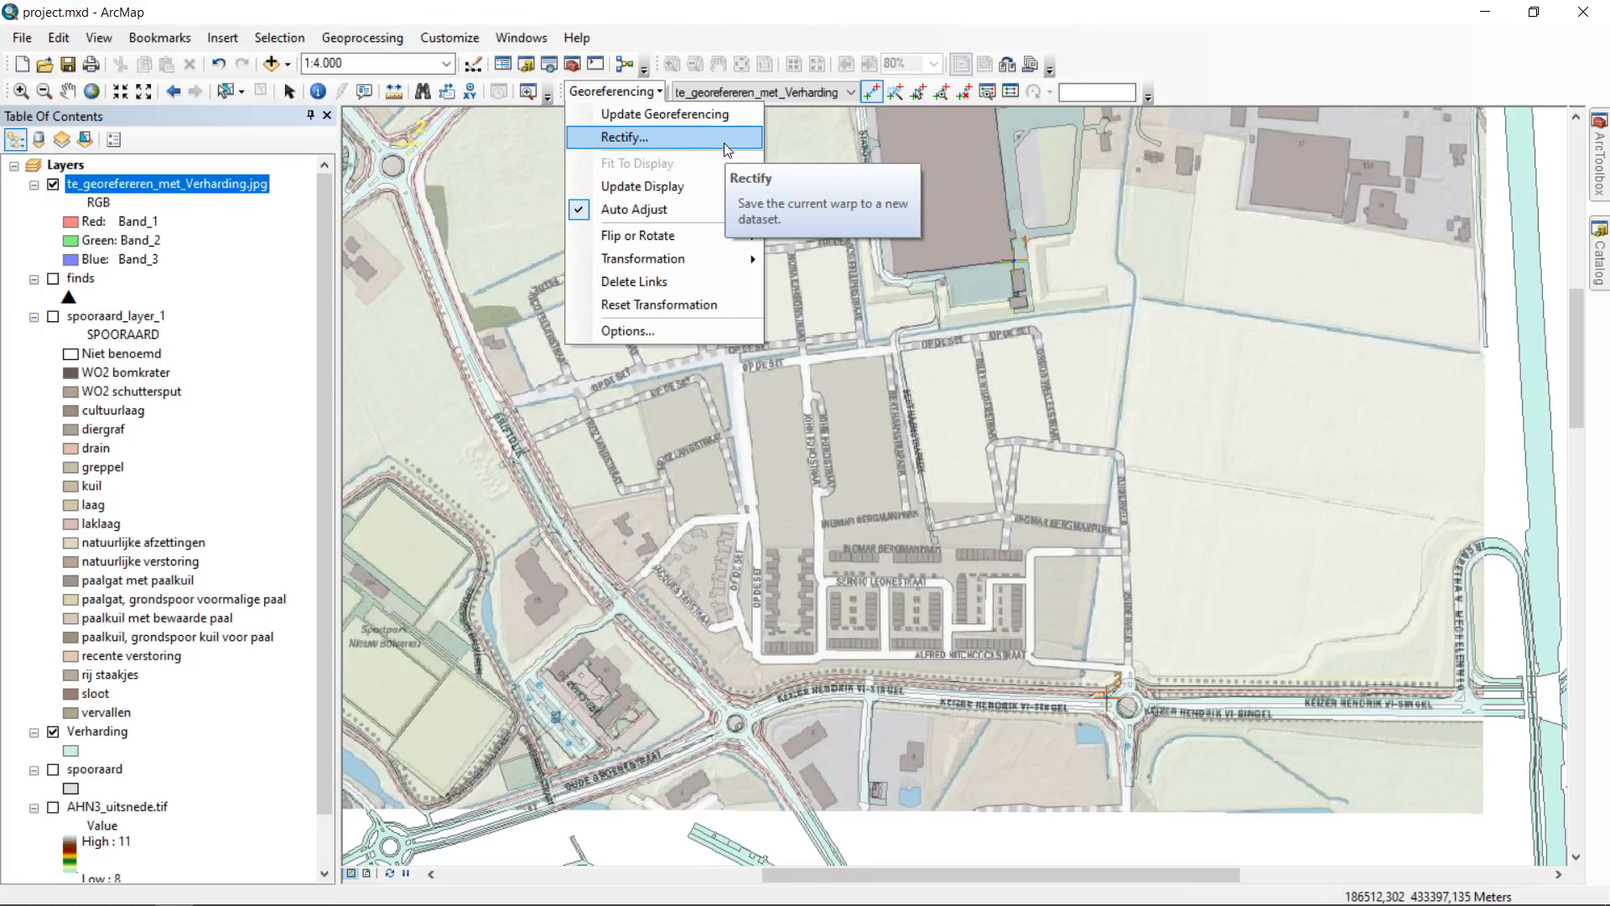
click(717, 102)
click(652, 94)
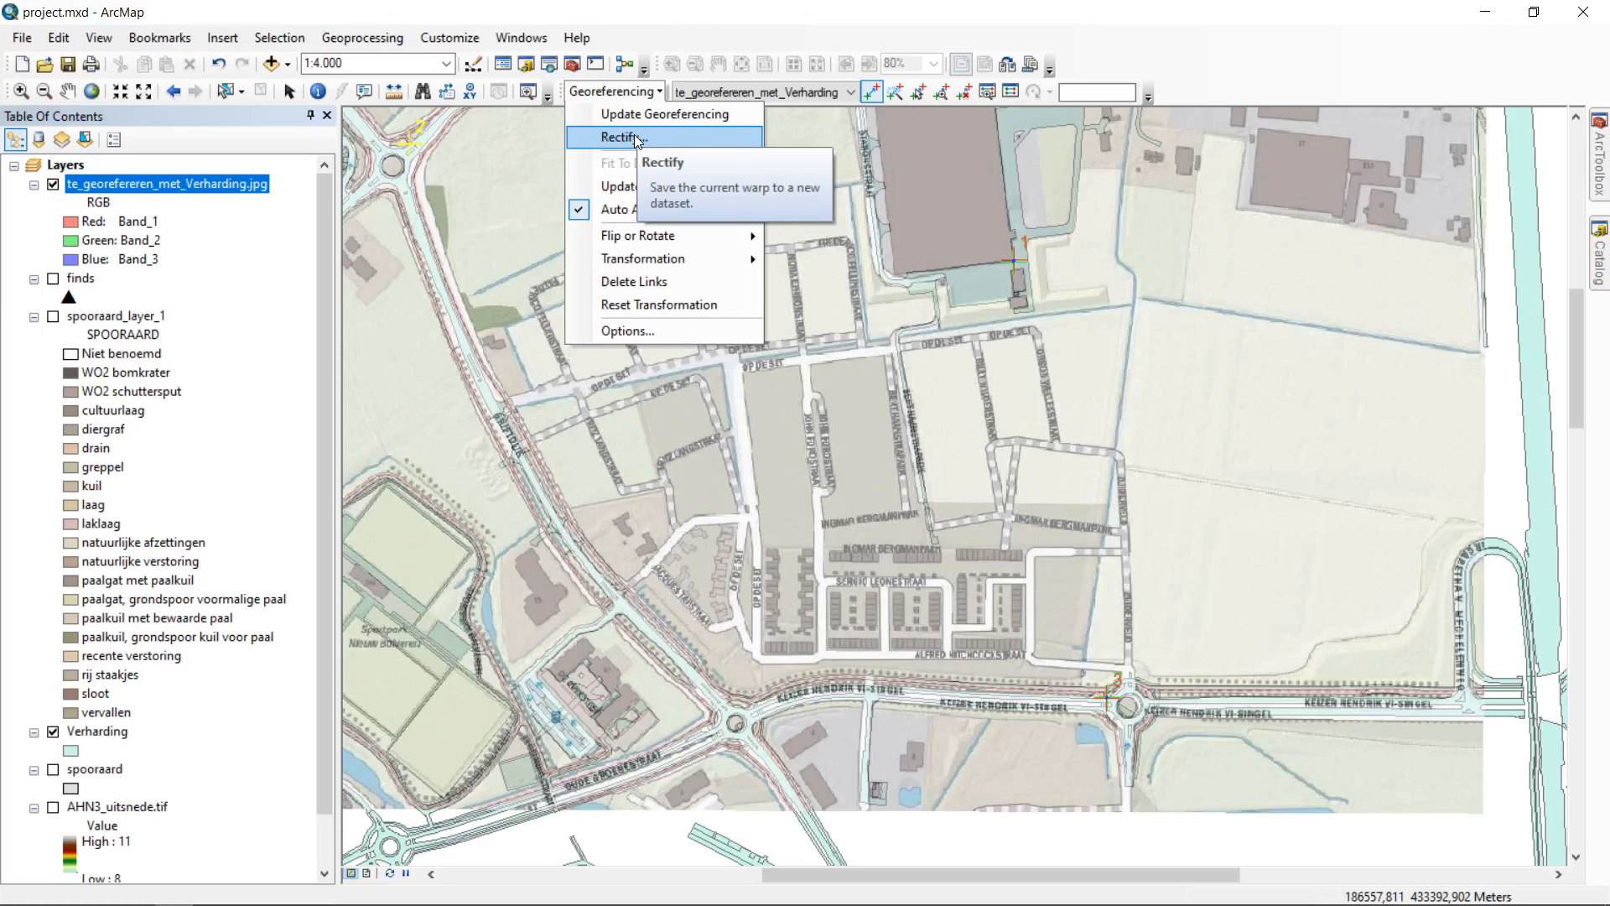
click(636, 139)
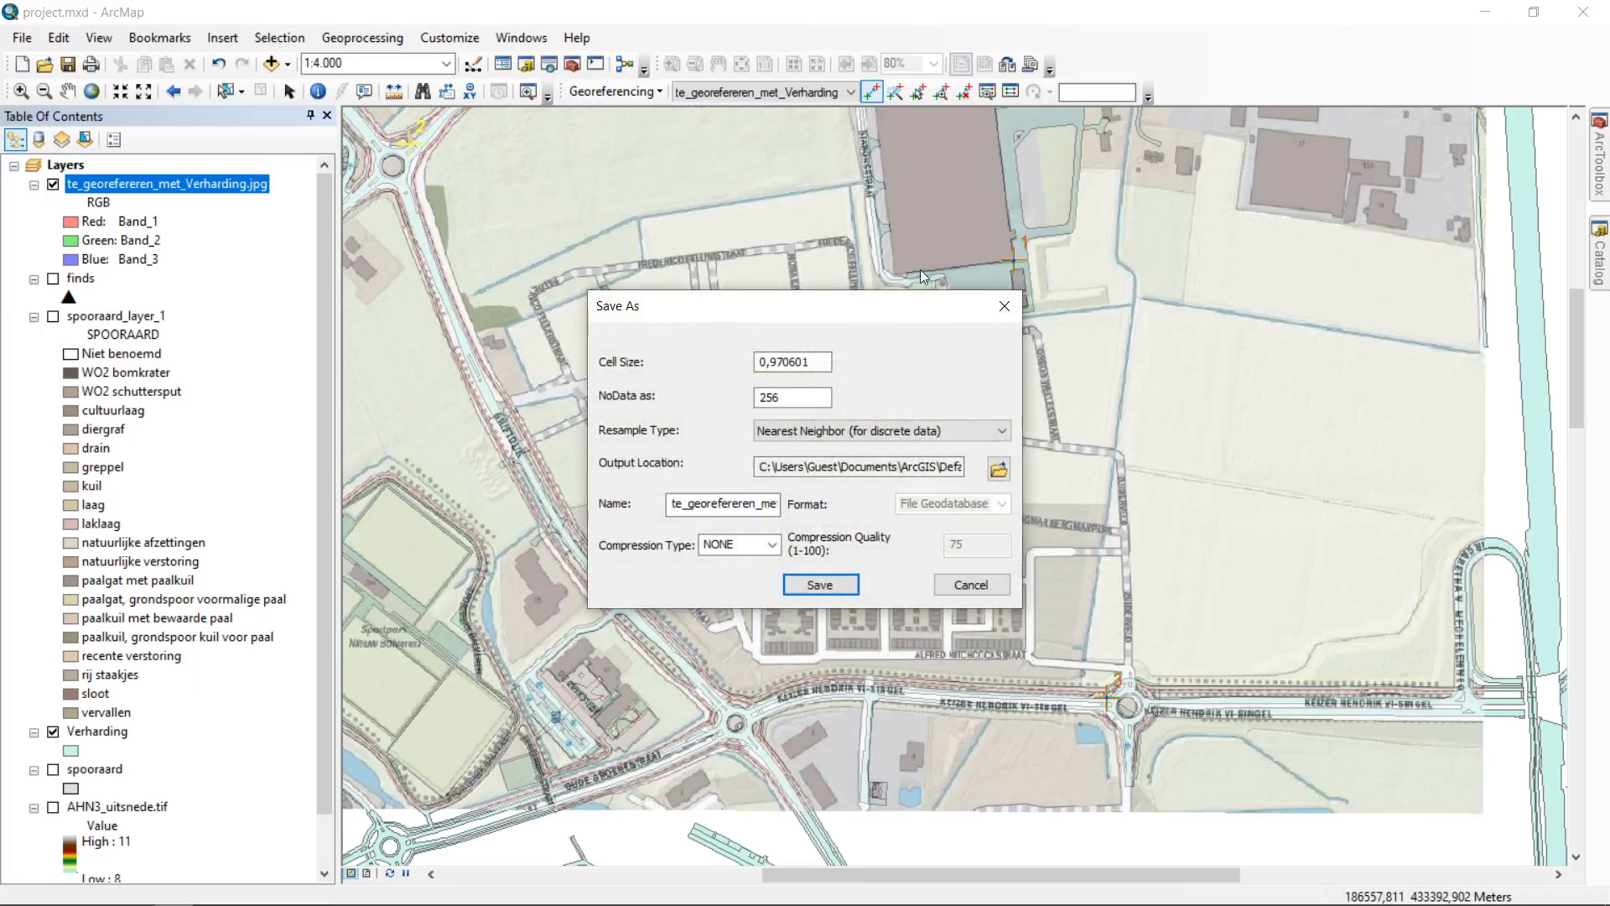
drag(888, 307, 754, 193)
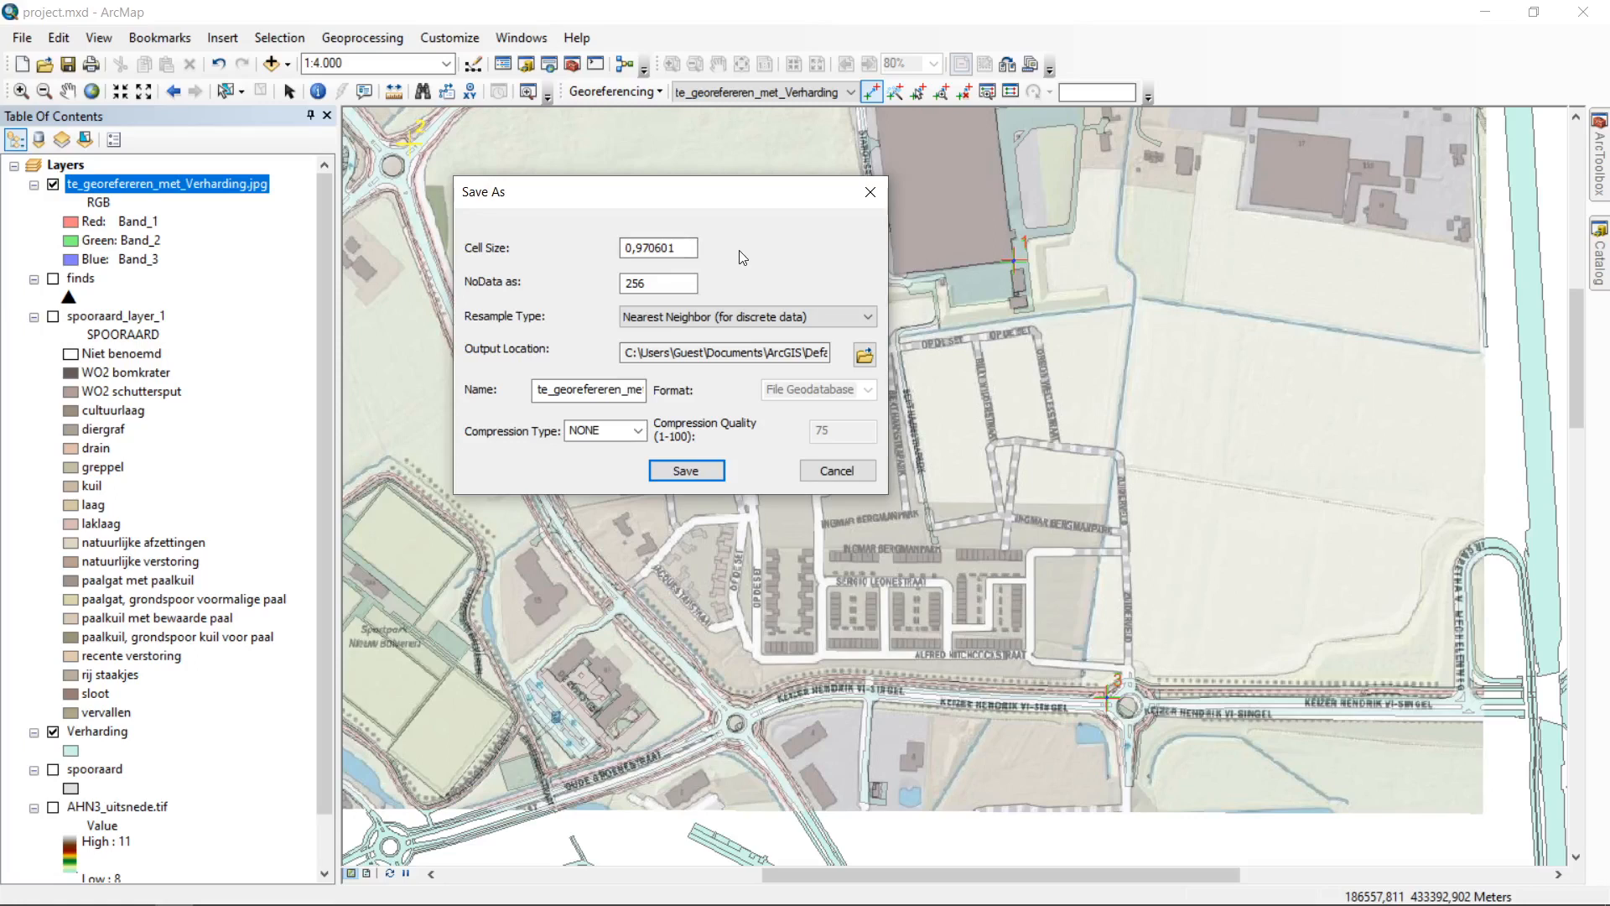
Step: Review the NoData setting and the available resample types, keeping Nearest Neighbor (for discrete data)
click(675, 281)
click(782, 319)
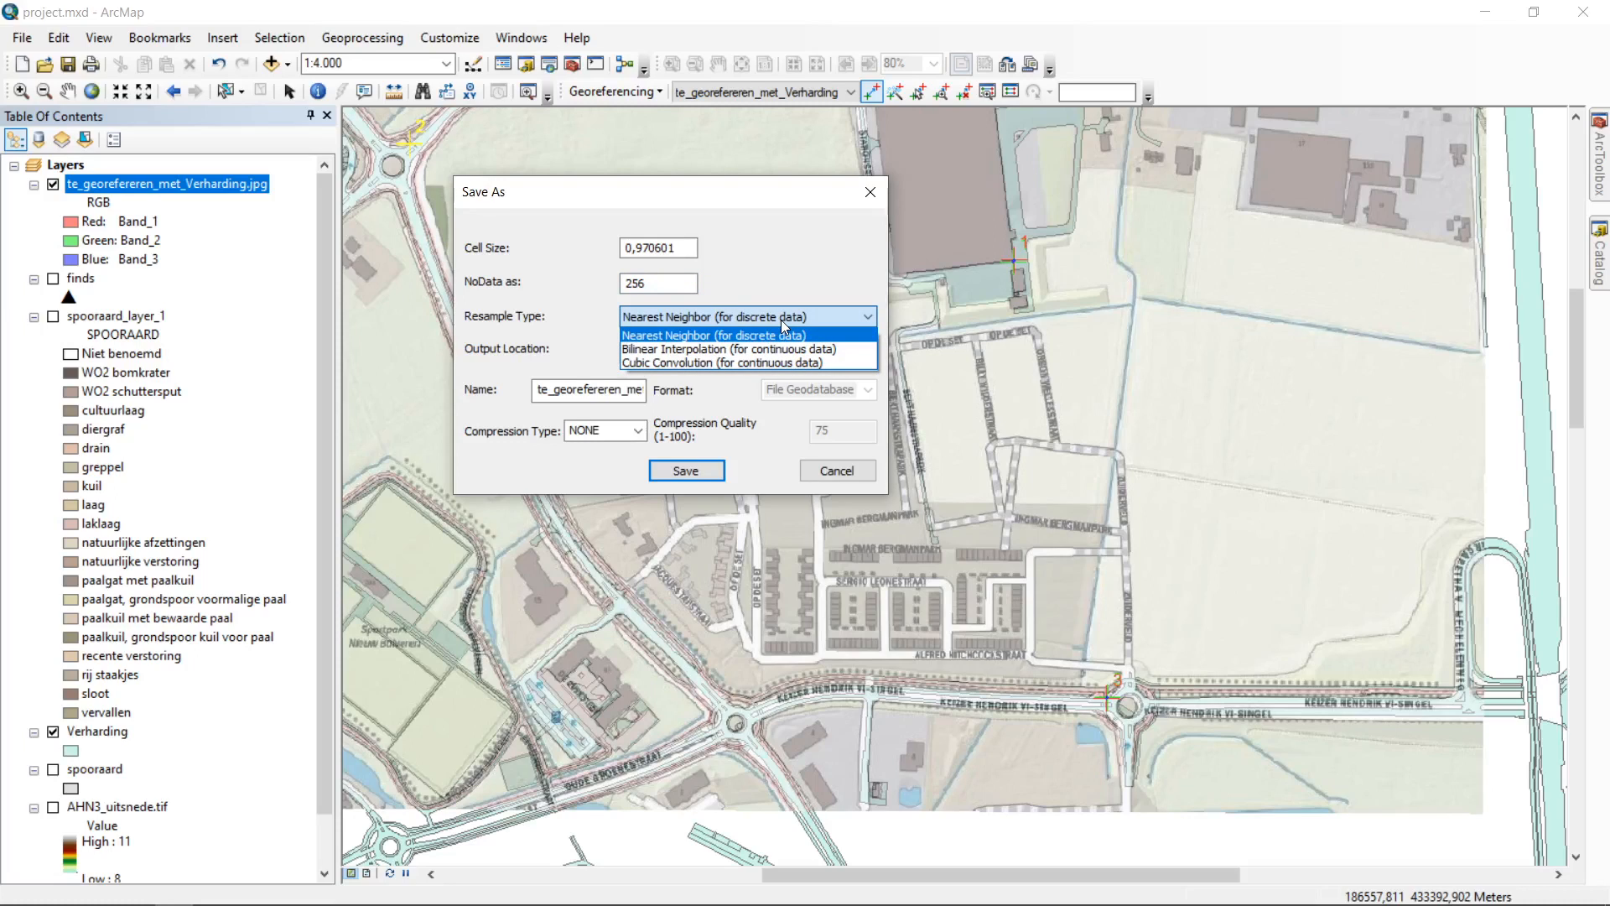
click(840, 251)
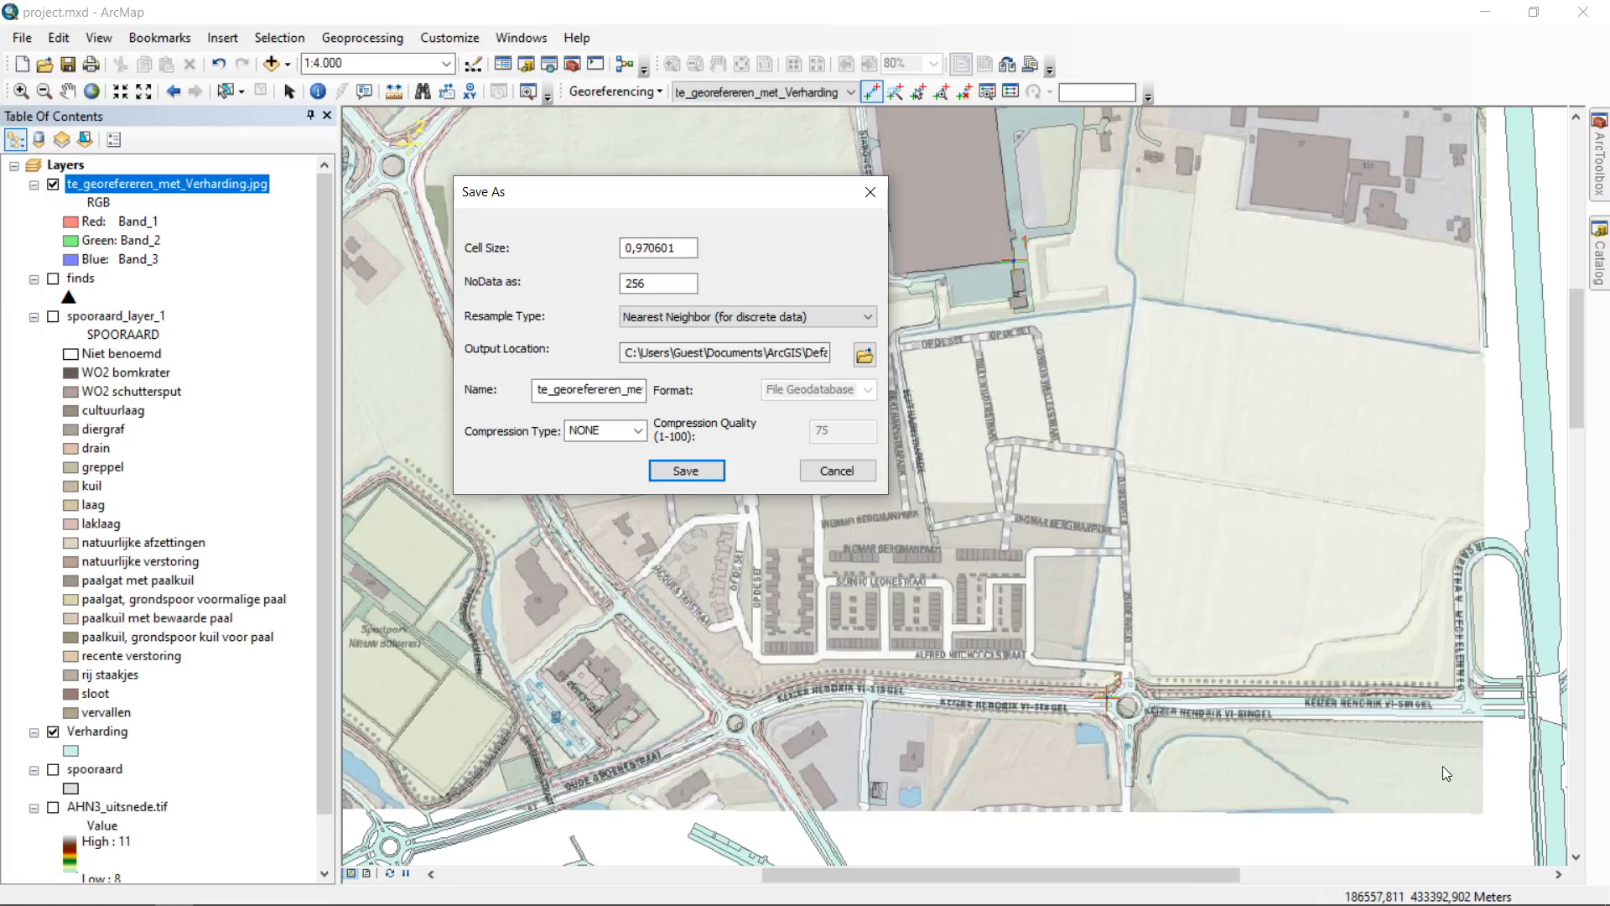
click(797, 318)
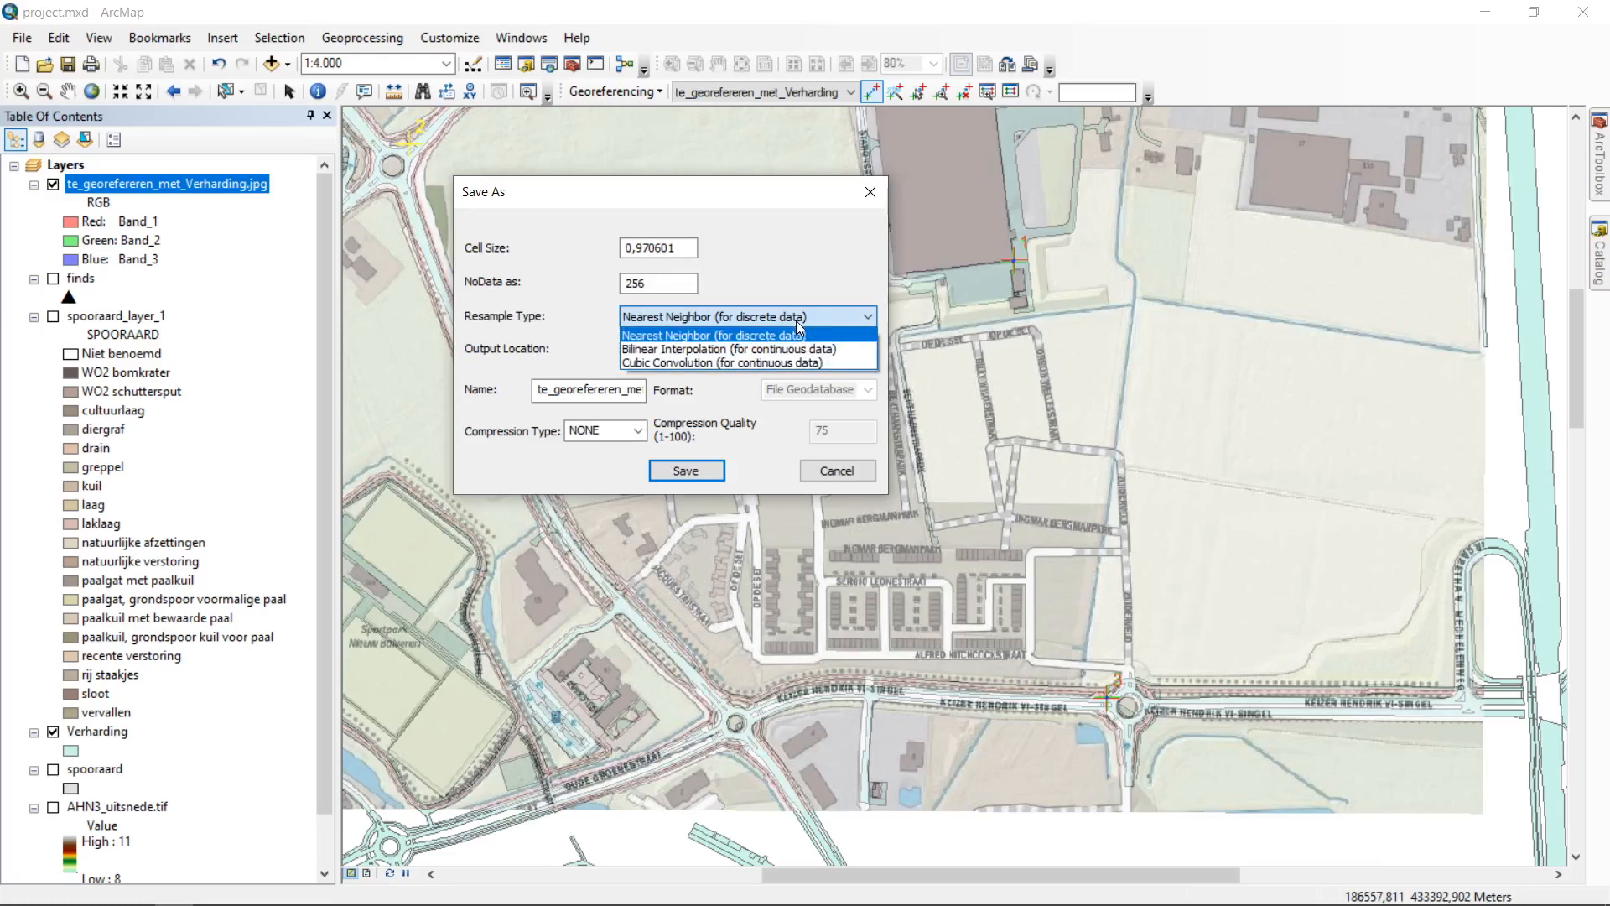
click(803, 316)
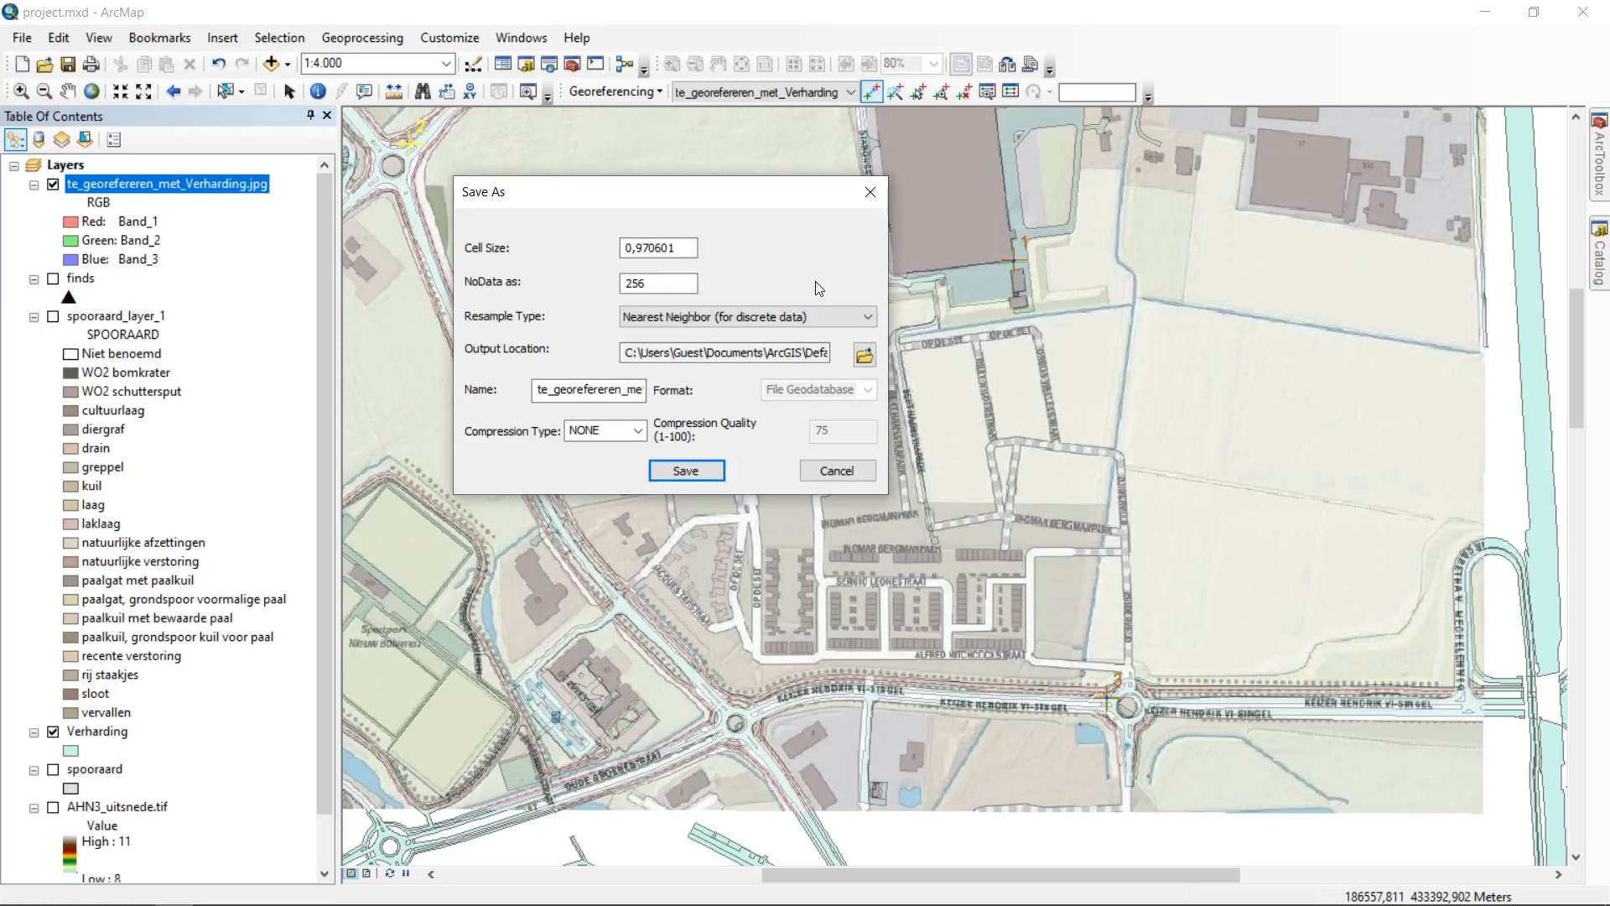
click(768, 317)
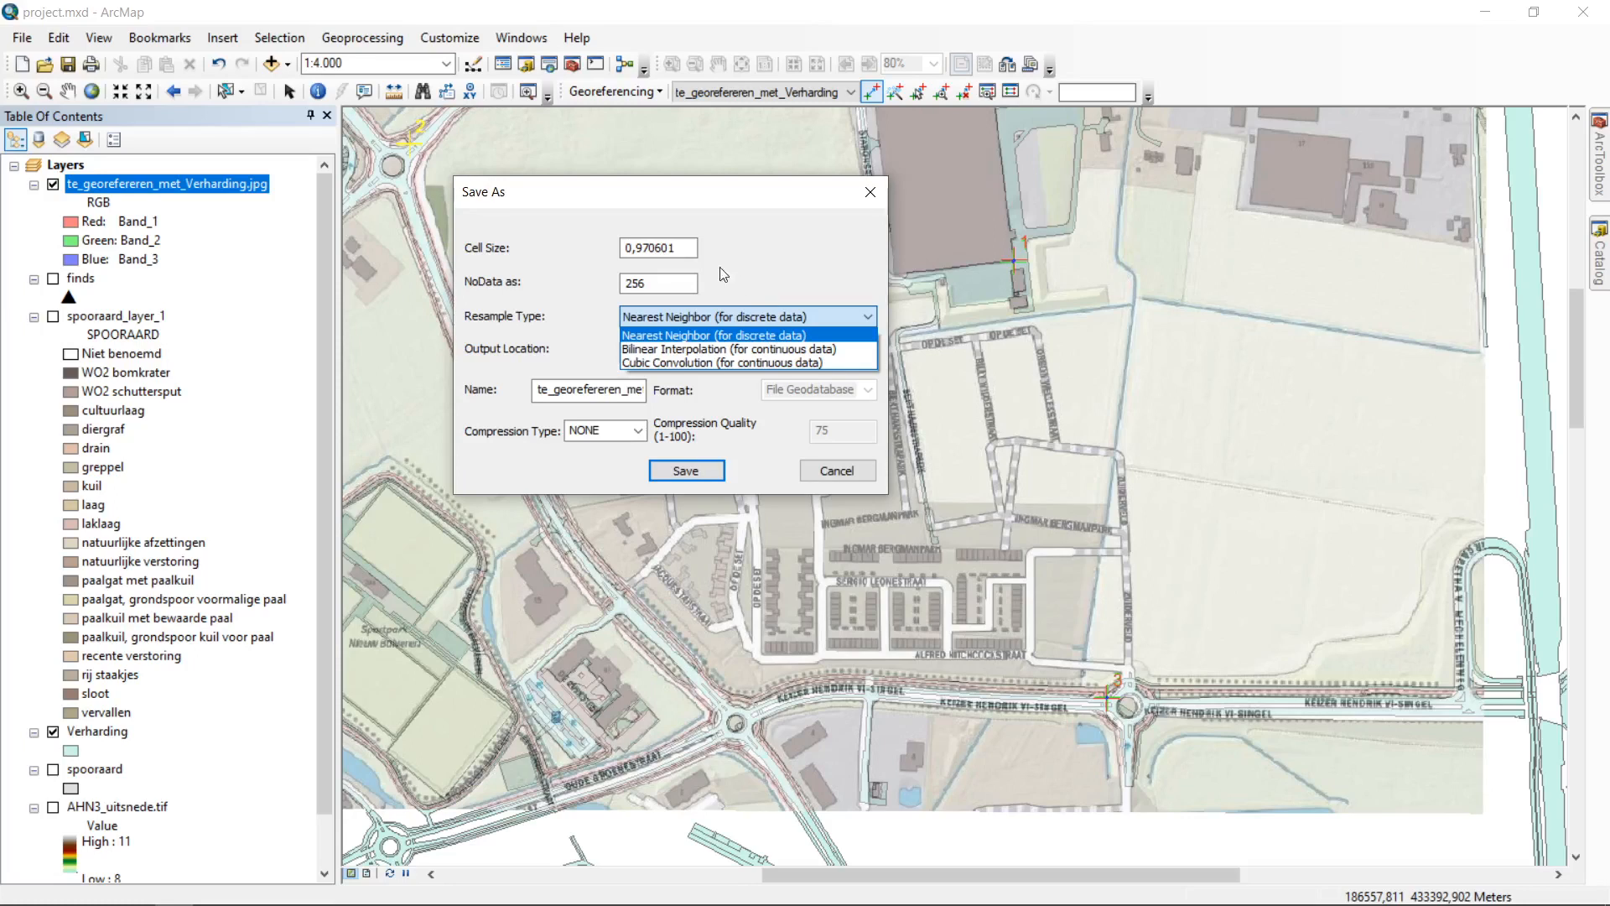
click(654, 283)
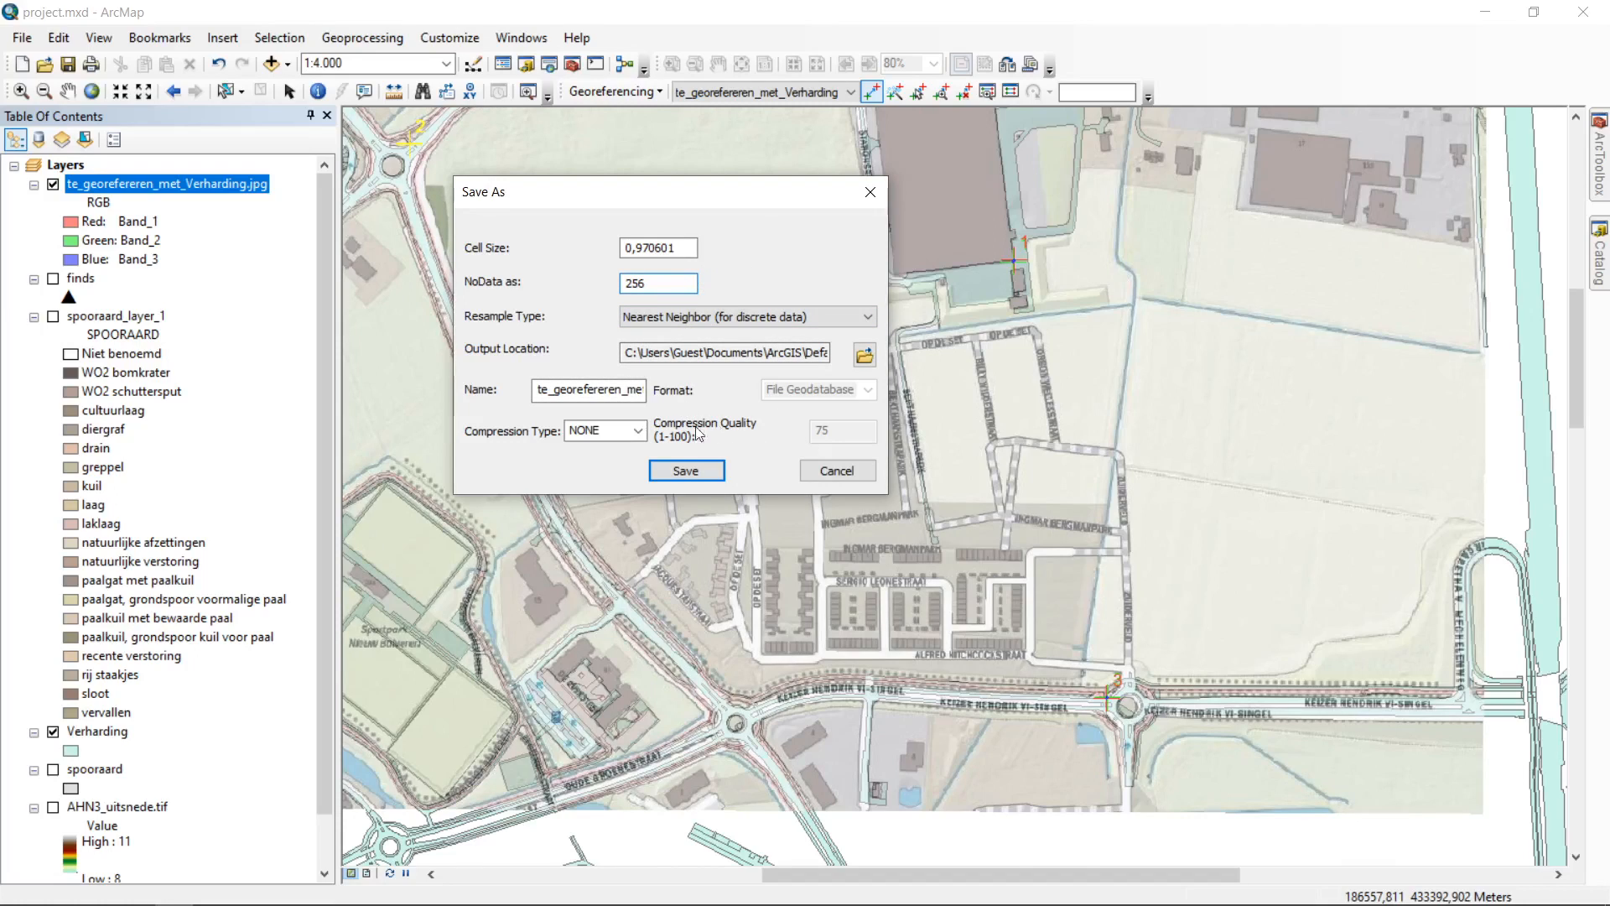
Step: Set the rectified image's output location to the Home - Archon\Training_data_edited_ArcGIS folder
double_click(621, 391)
click(622, 391)
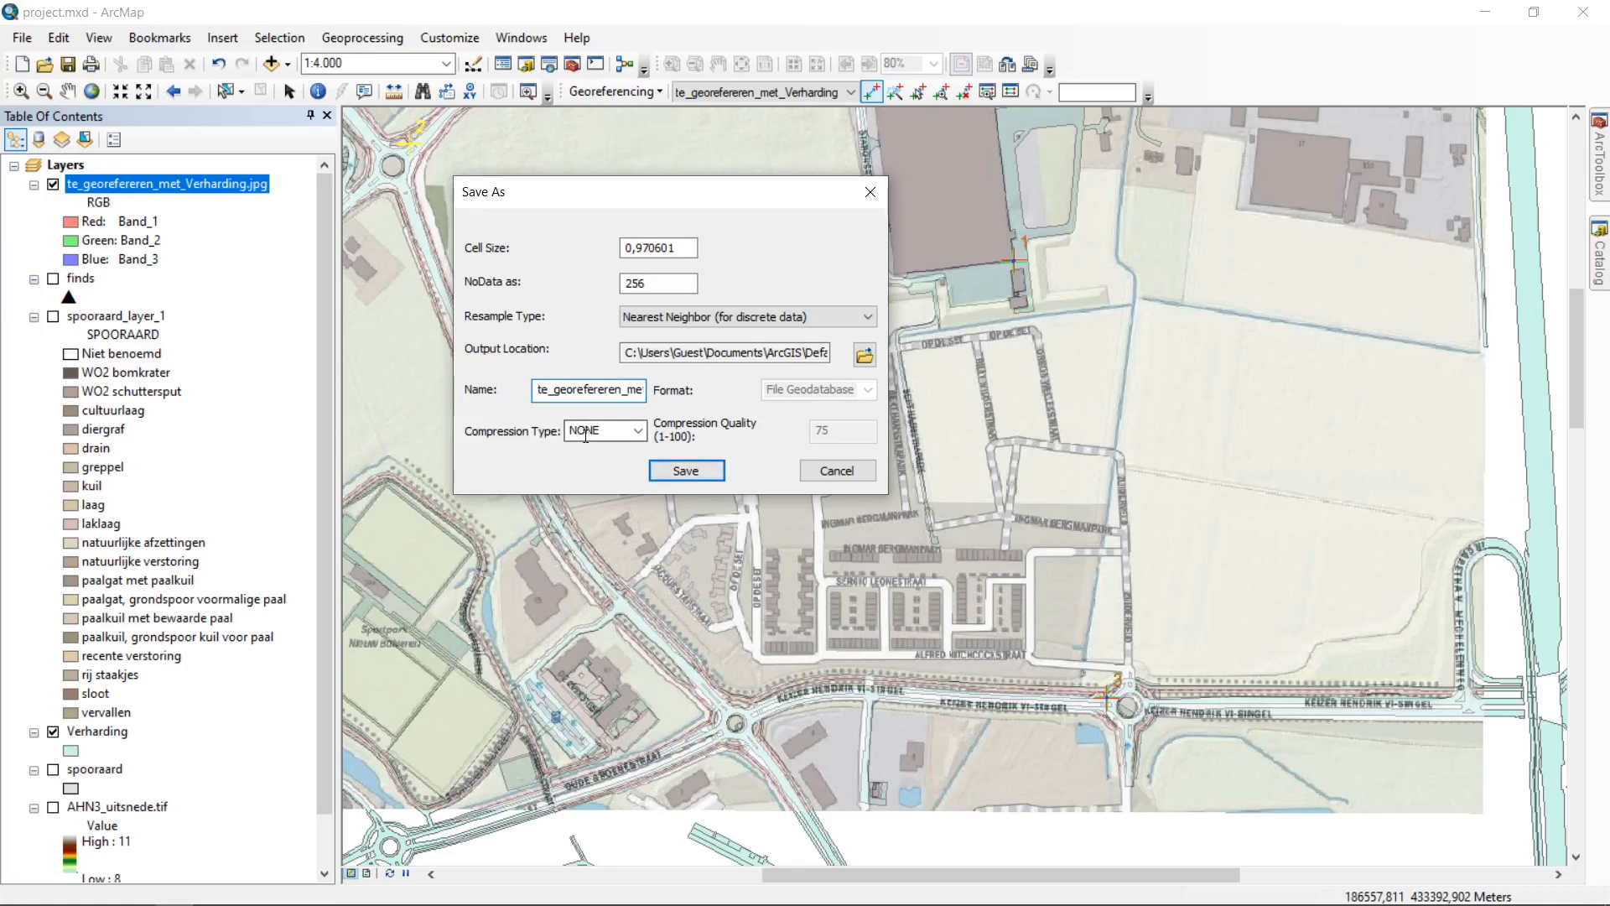
click(863, 356)
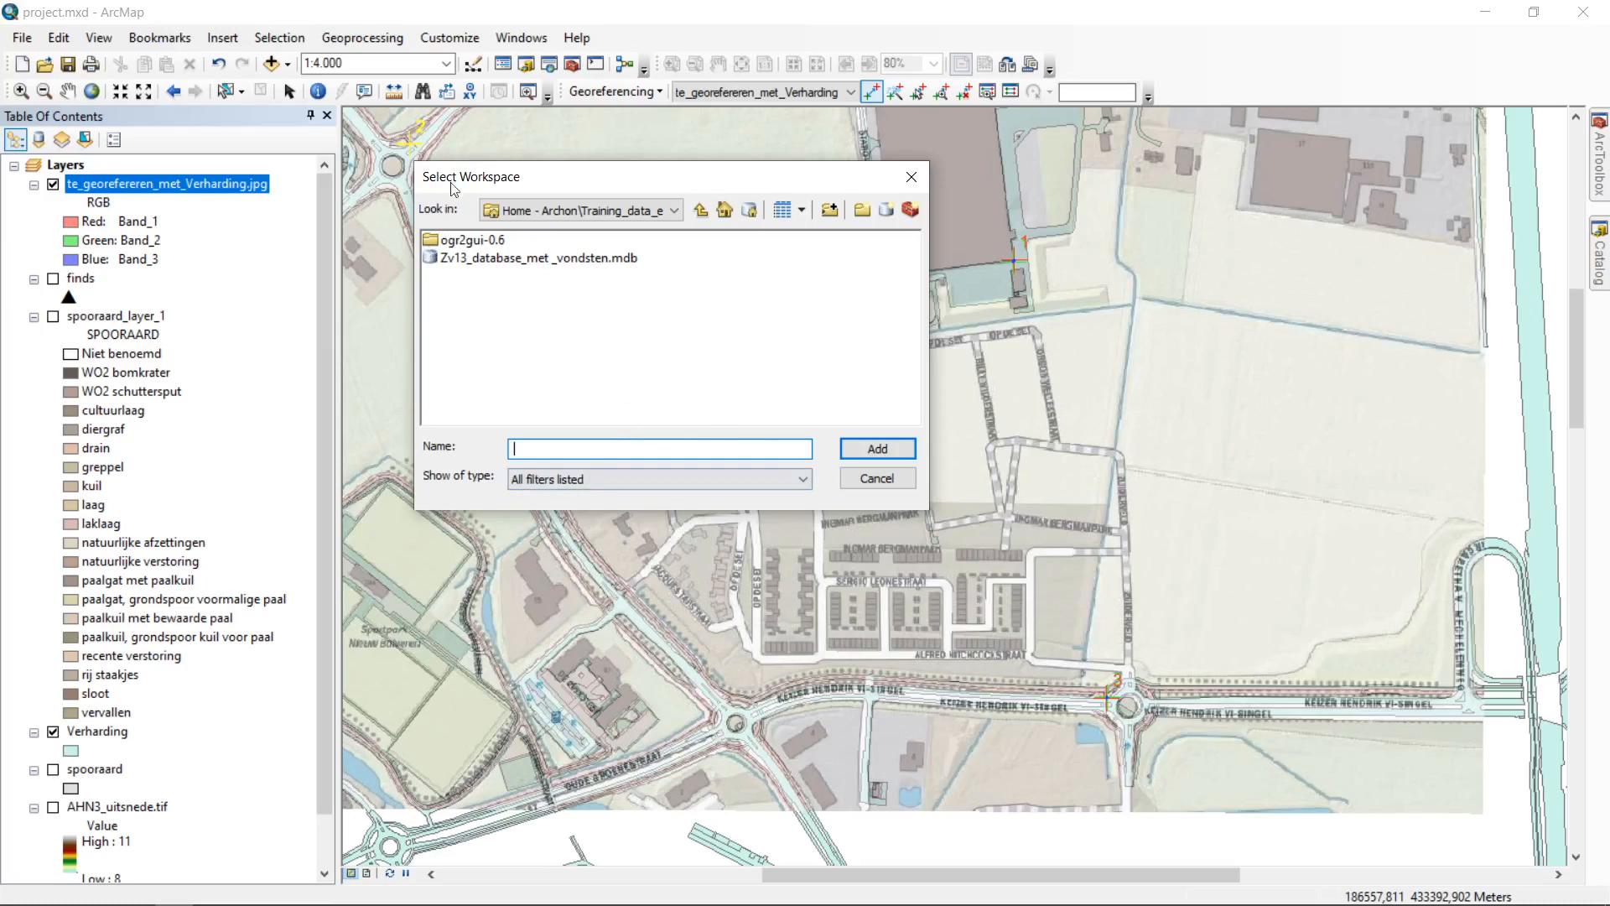
click(700, 209)
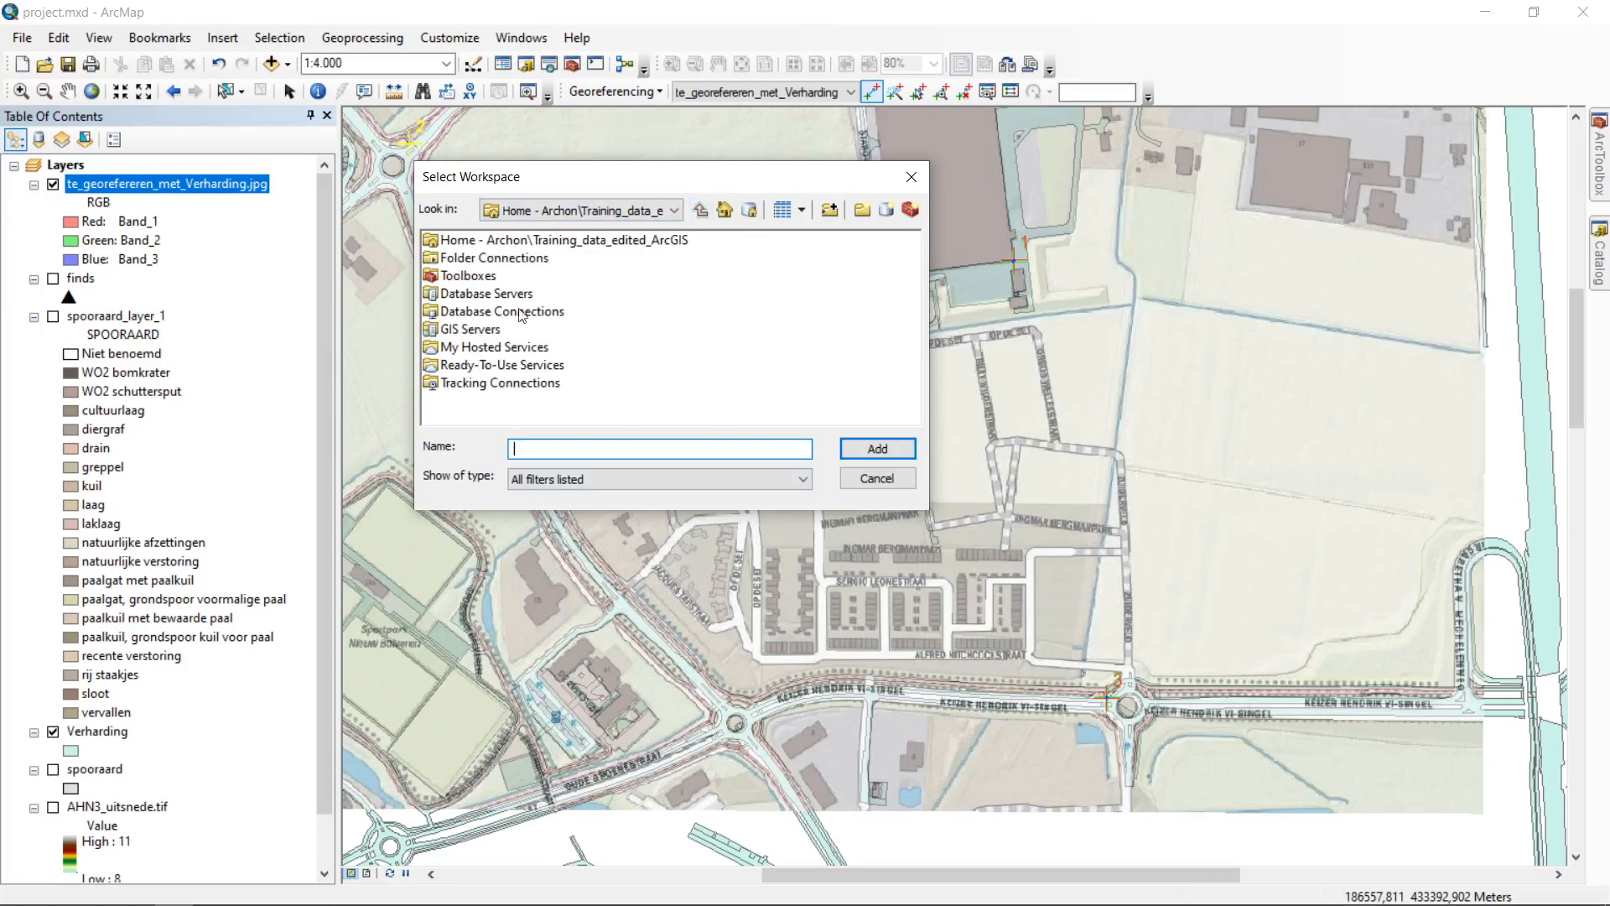
click(632, 243)
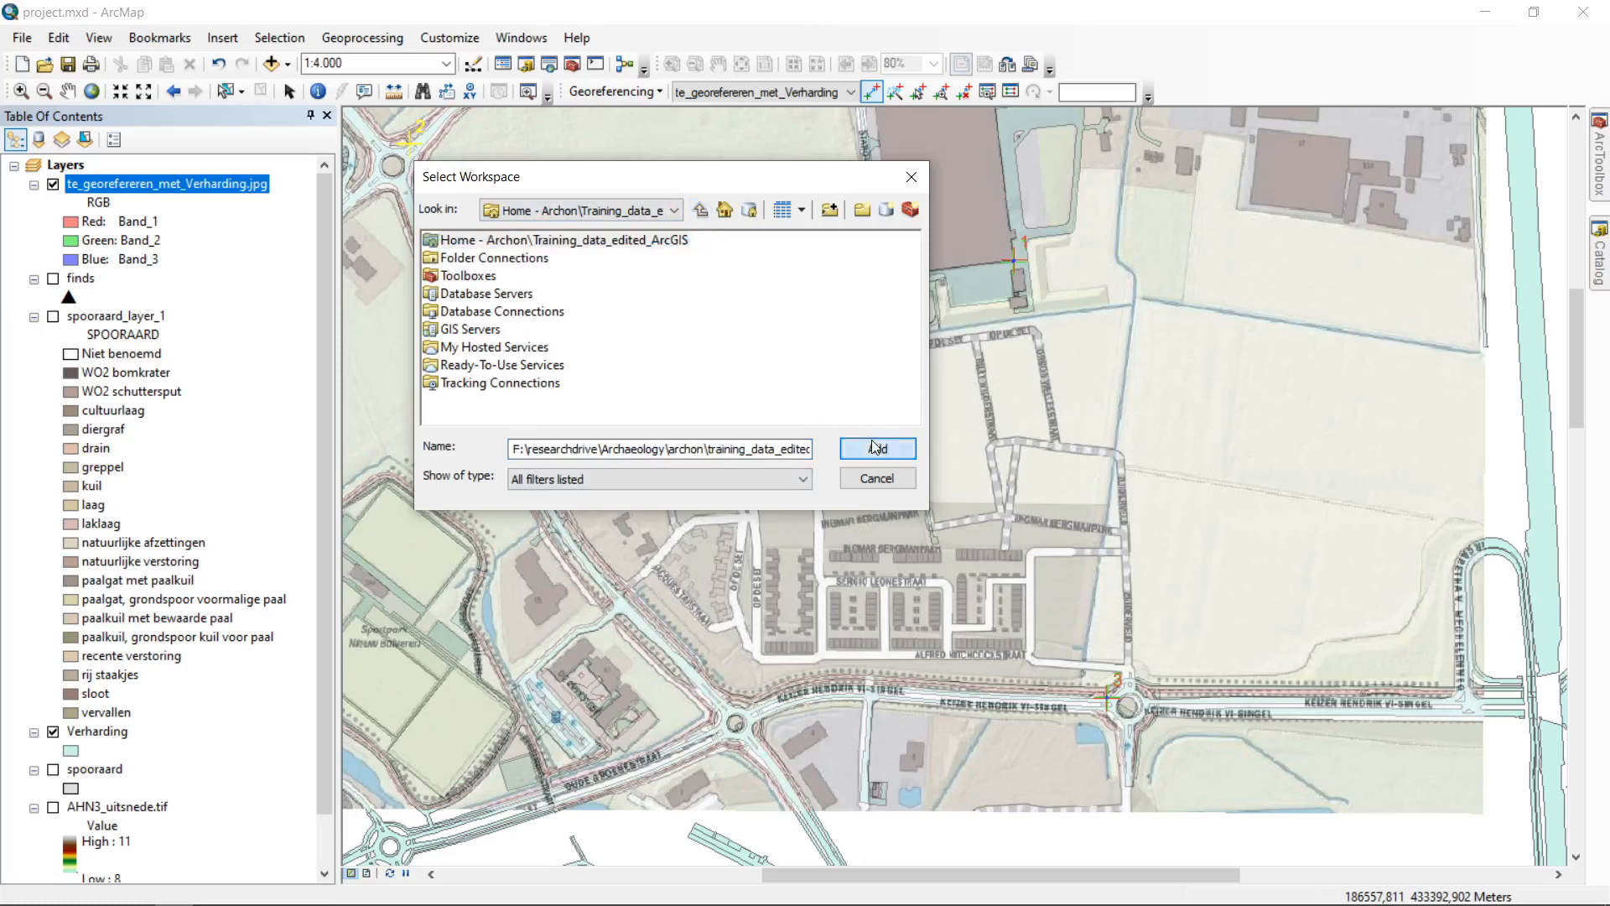
click(873, 440)
Step: Name the rectified image georeferenced_topography in TIFF format and save it to the training data folder
click(595, 389)
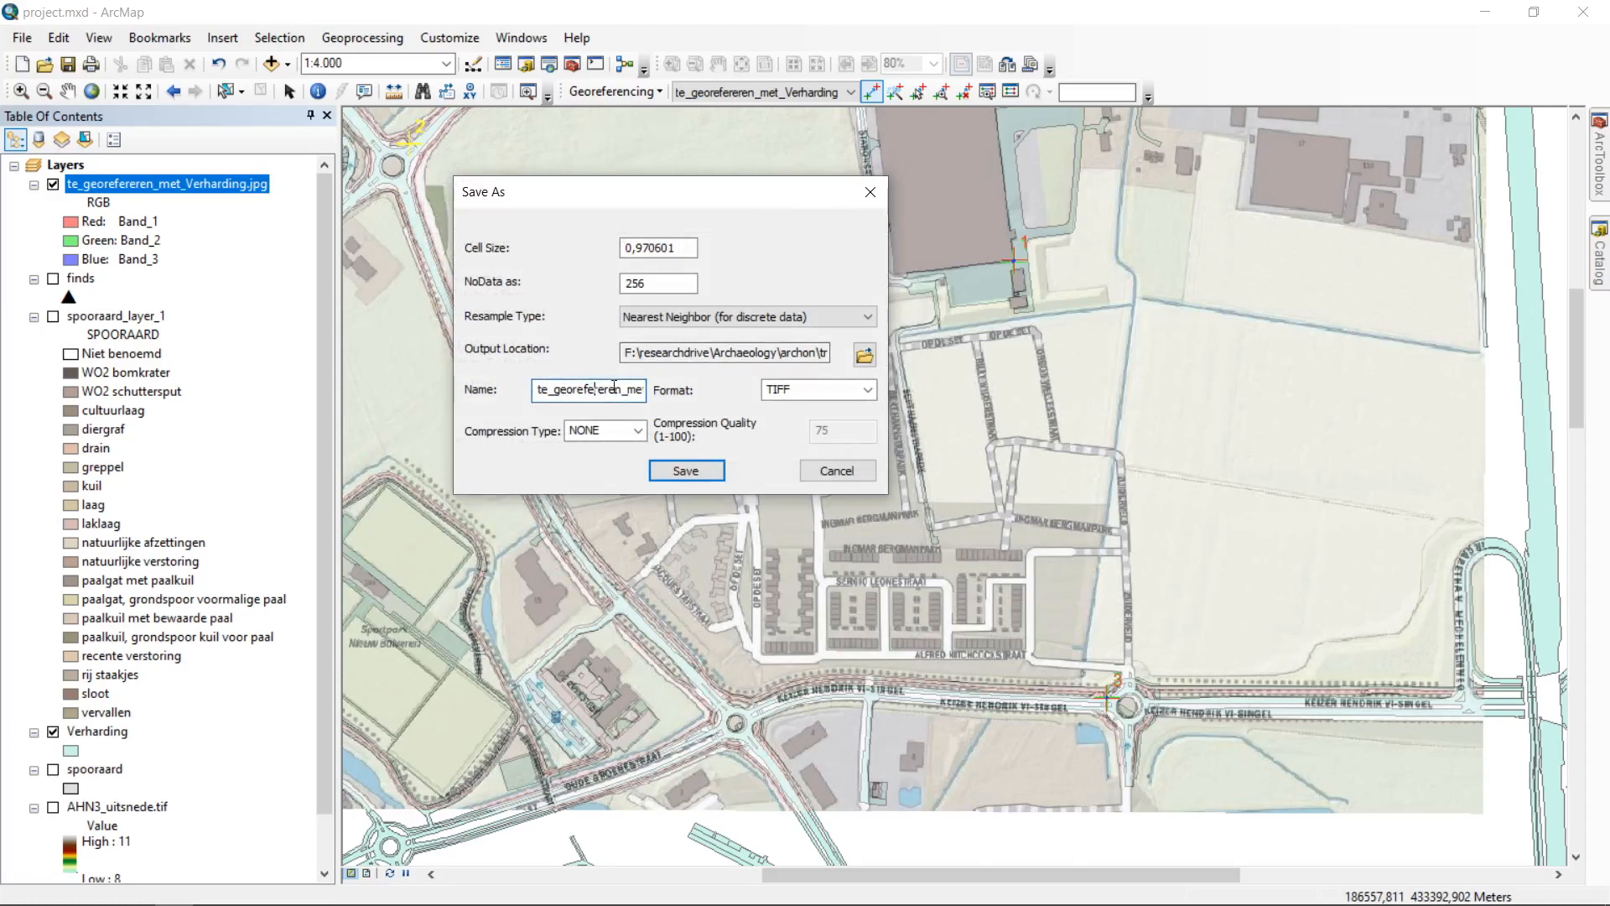
drag(537, 392, 771, 393)
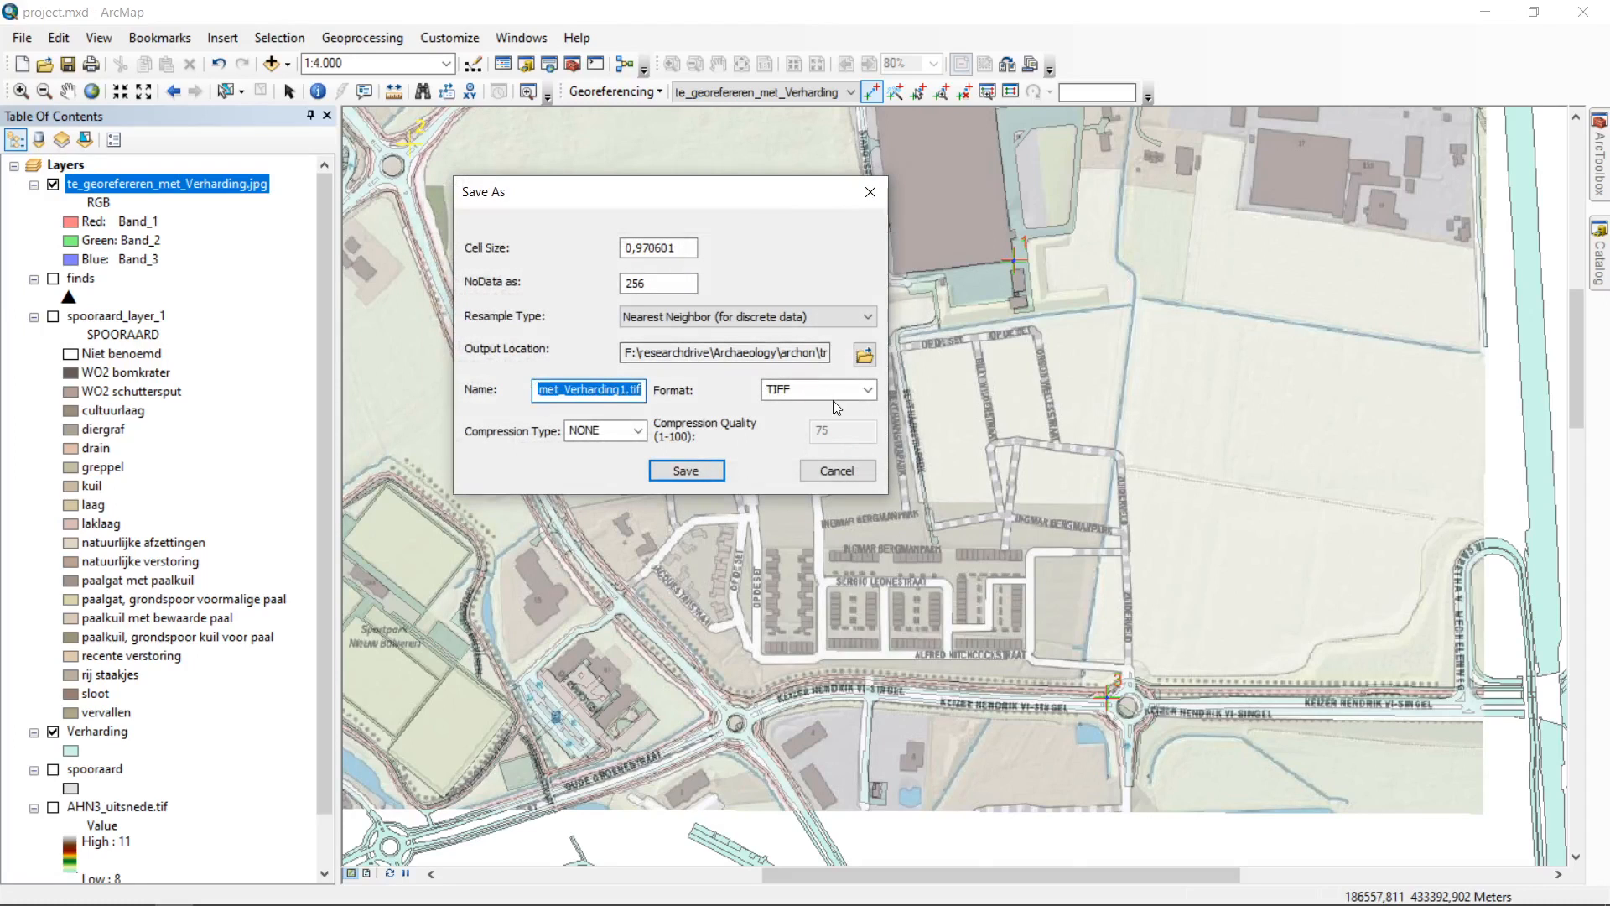
key(End)
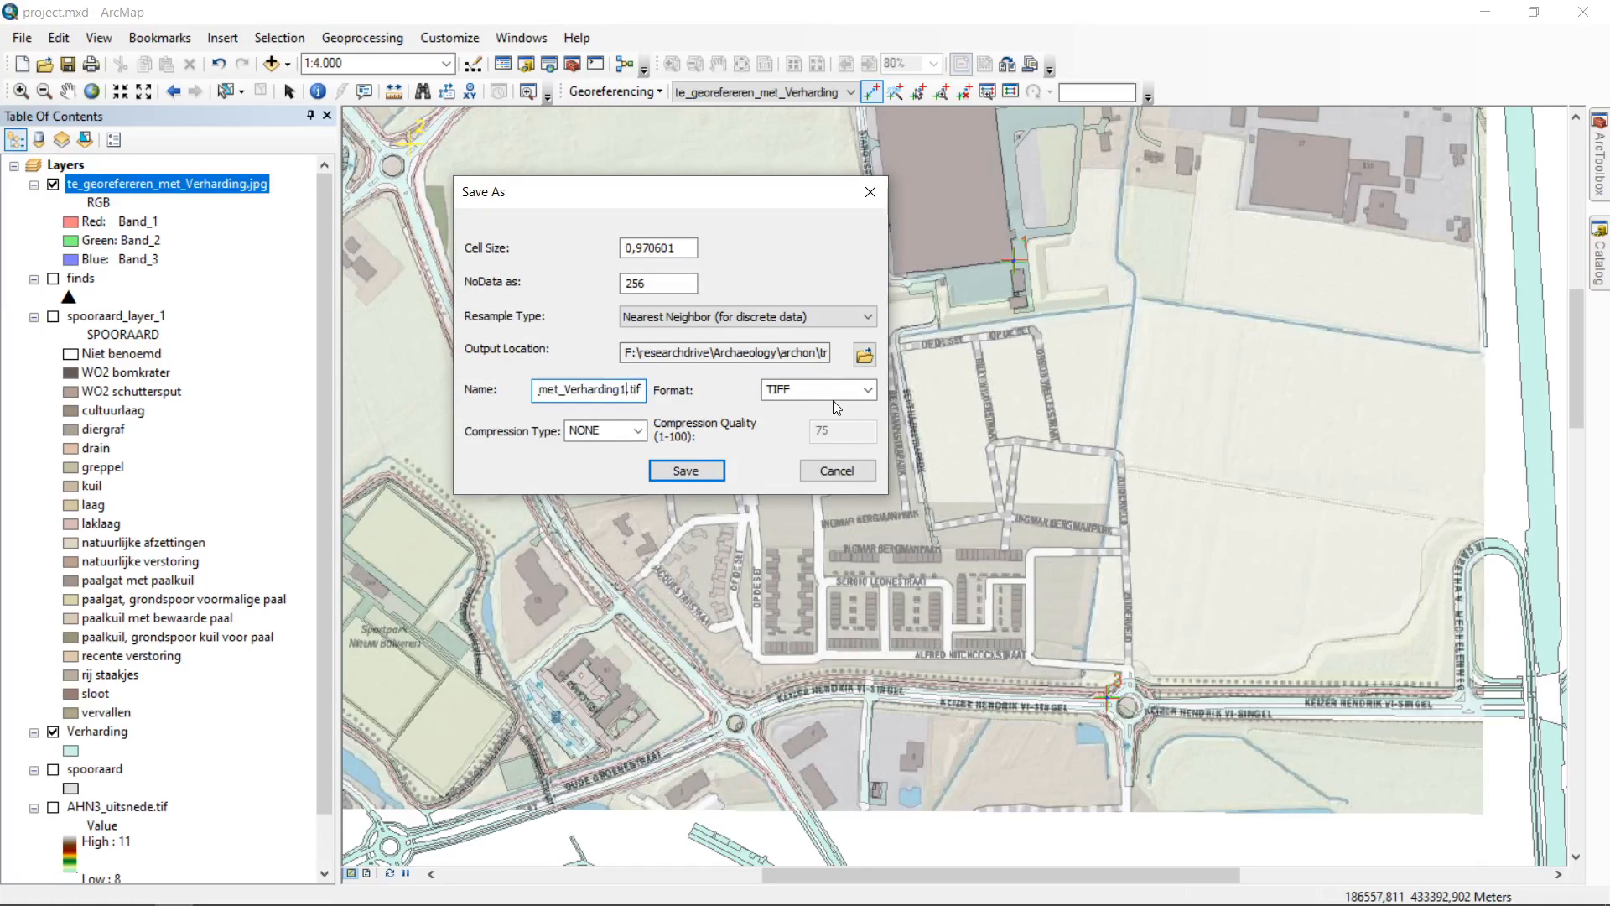
key(shift+Home)
text(georefe)
text(renced)
text(_topog)
text(raphy)
click(697, 475)
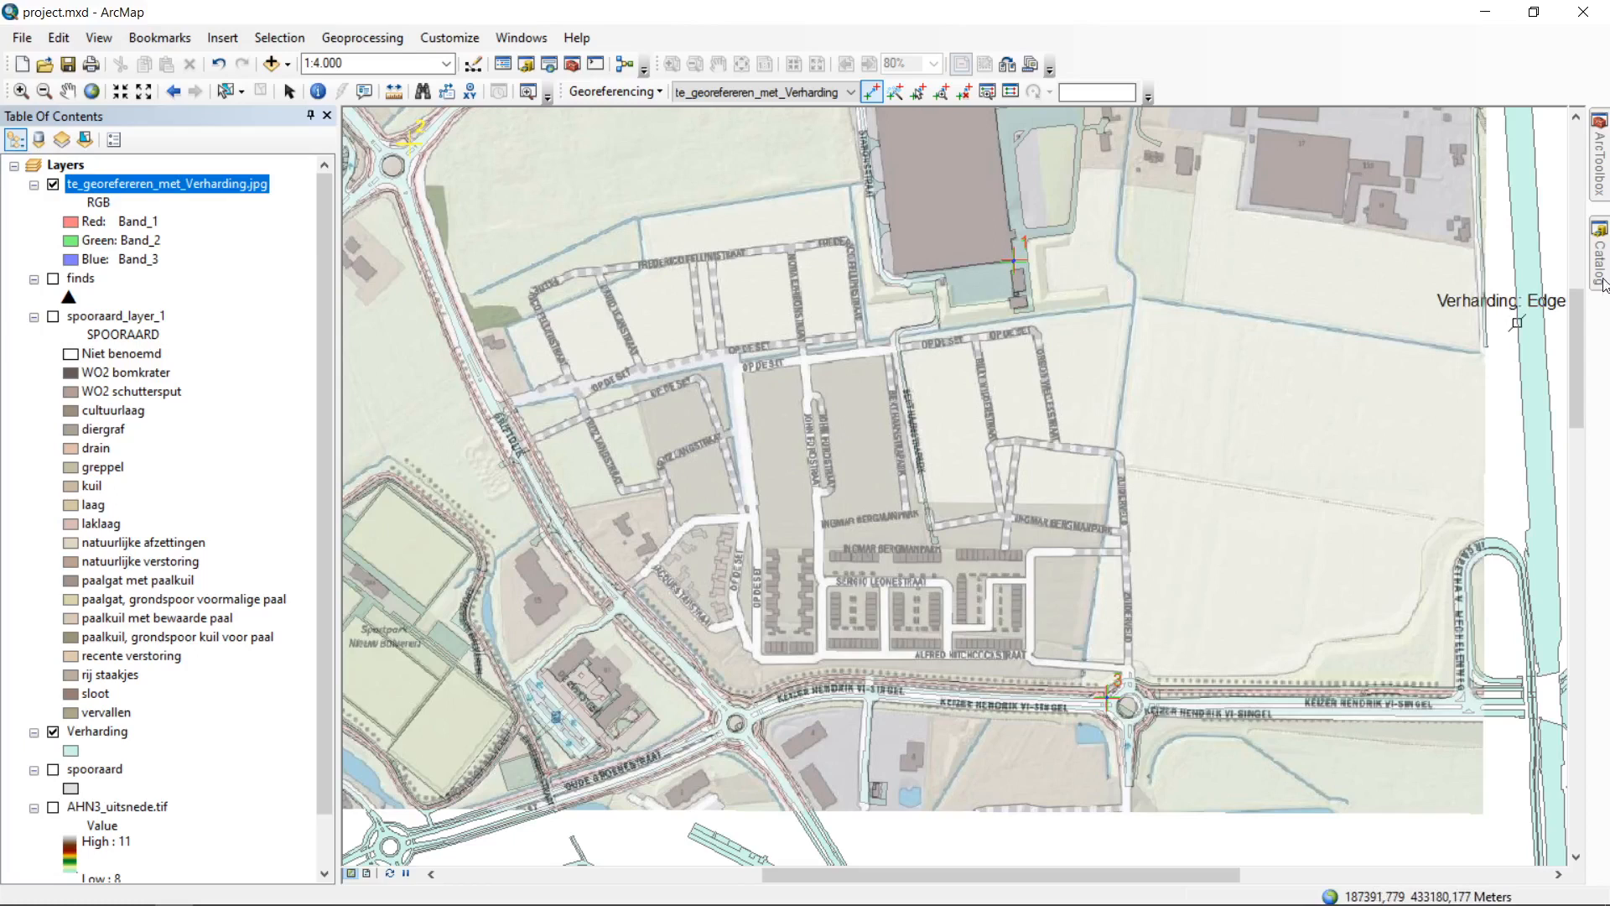
Step: Refresh the training_data_edited_ArcGIS folder in the catalog and add georeferenced_topography.tif as the uppermost map layer
mouse_move(1604, 282)
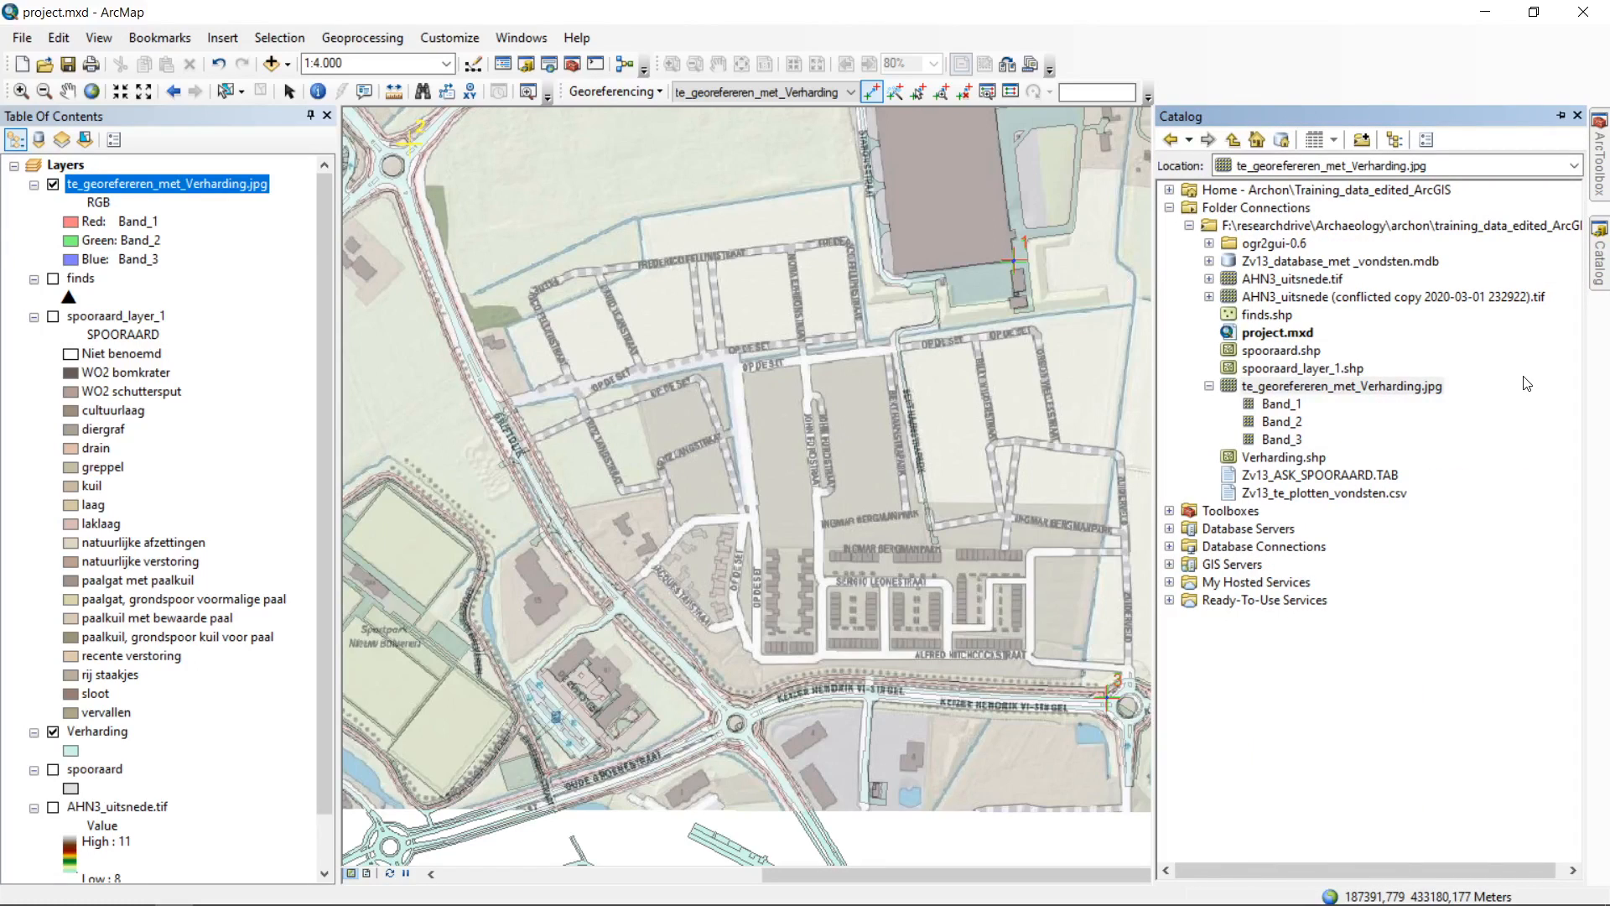
click(1295, 235)
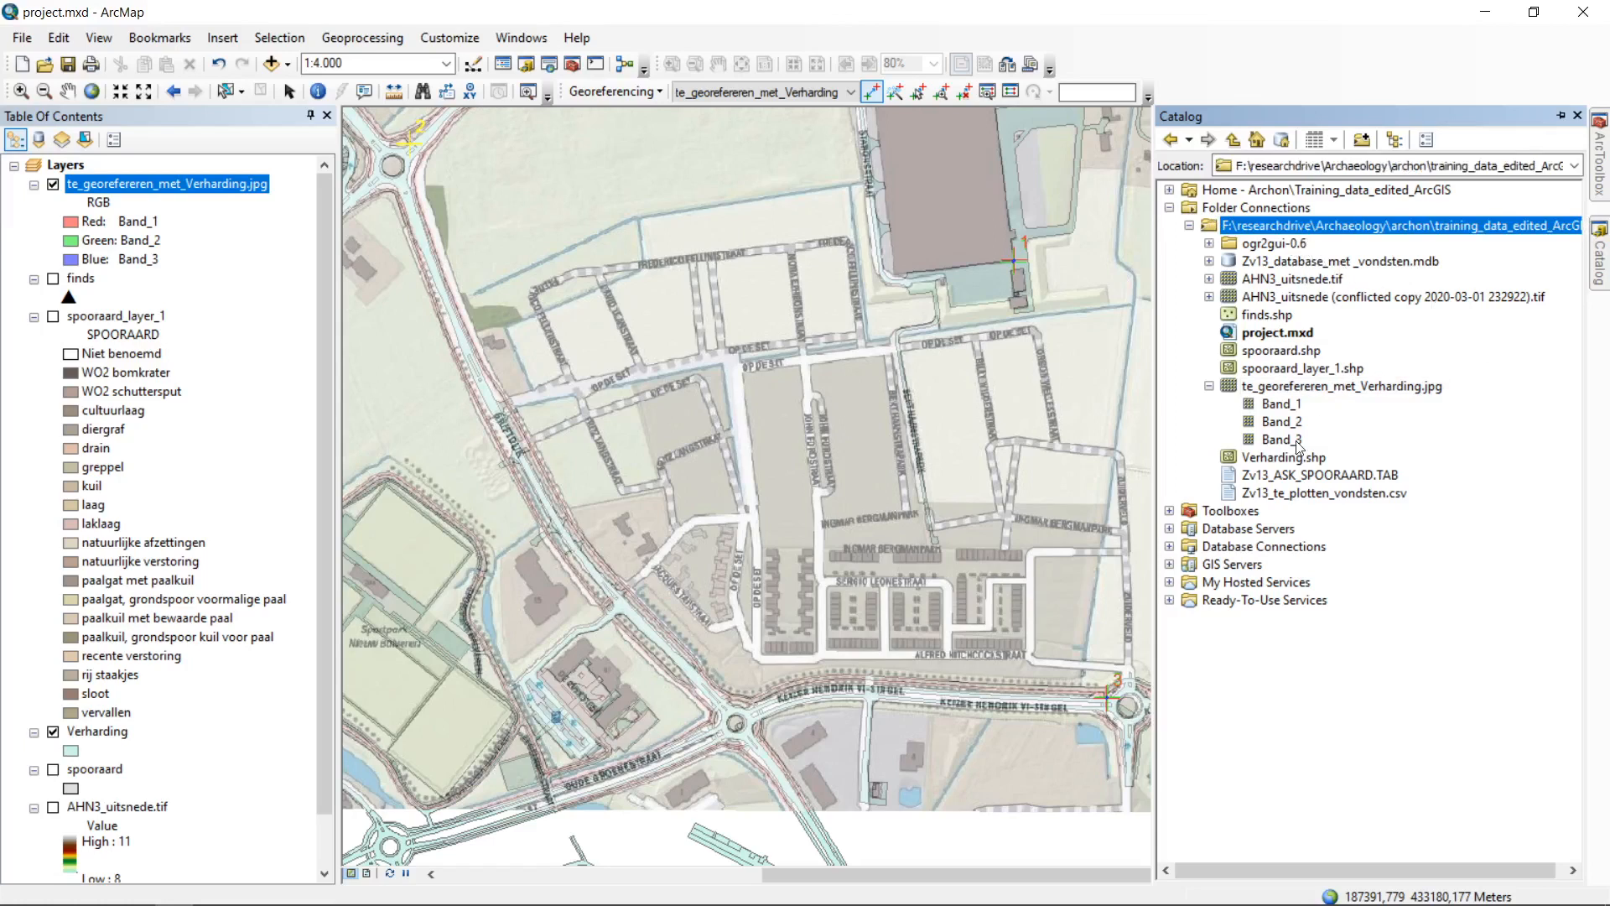
click(1210, 387)
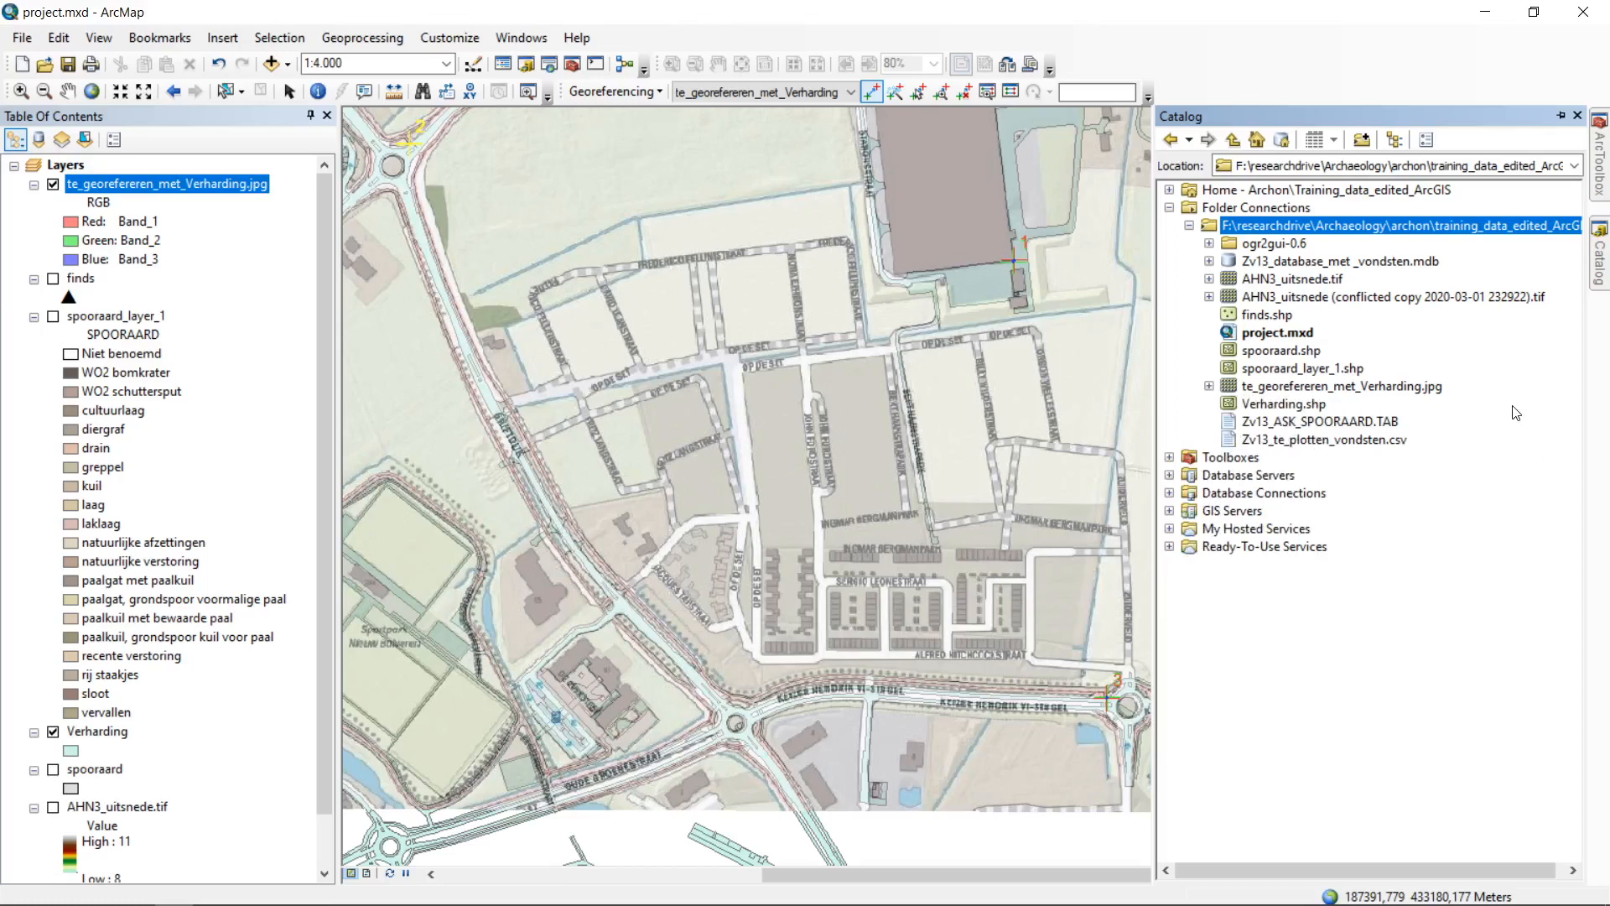
key(F5)
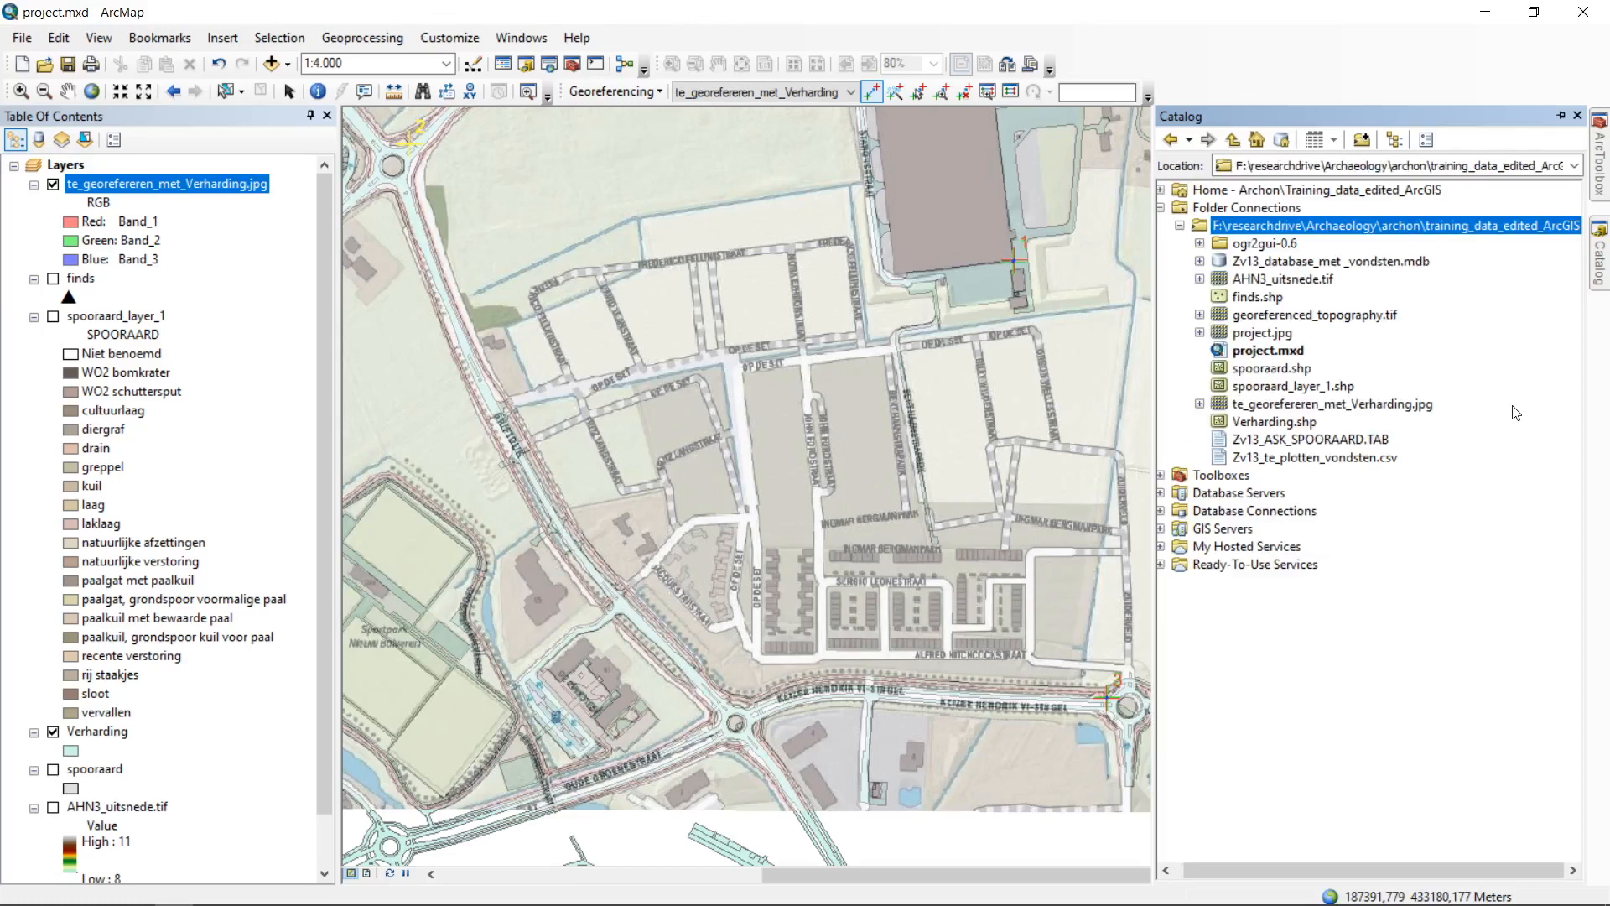
click(1337, 314)
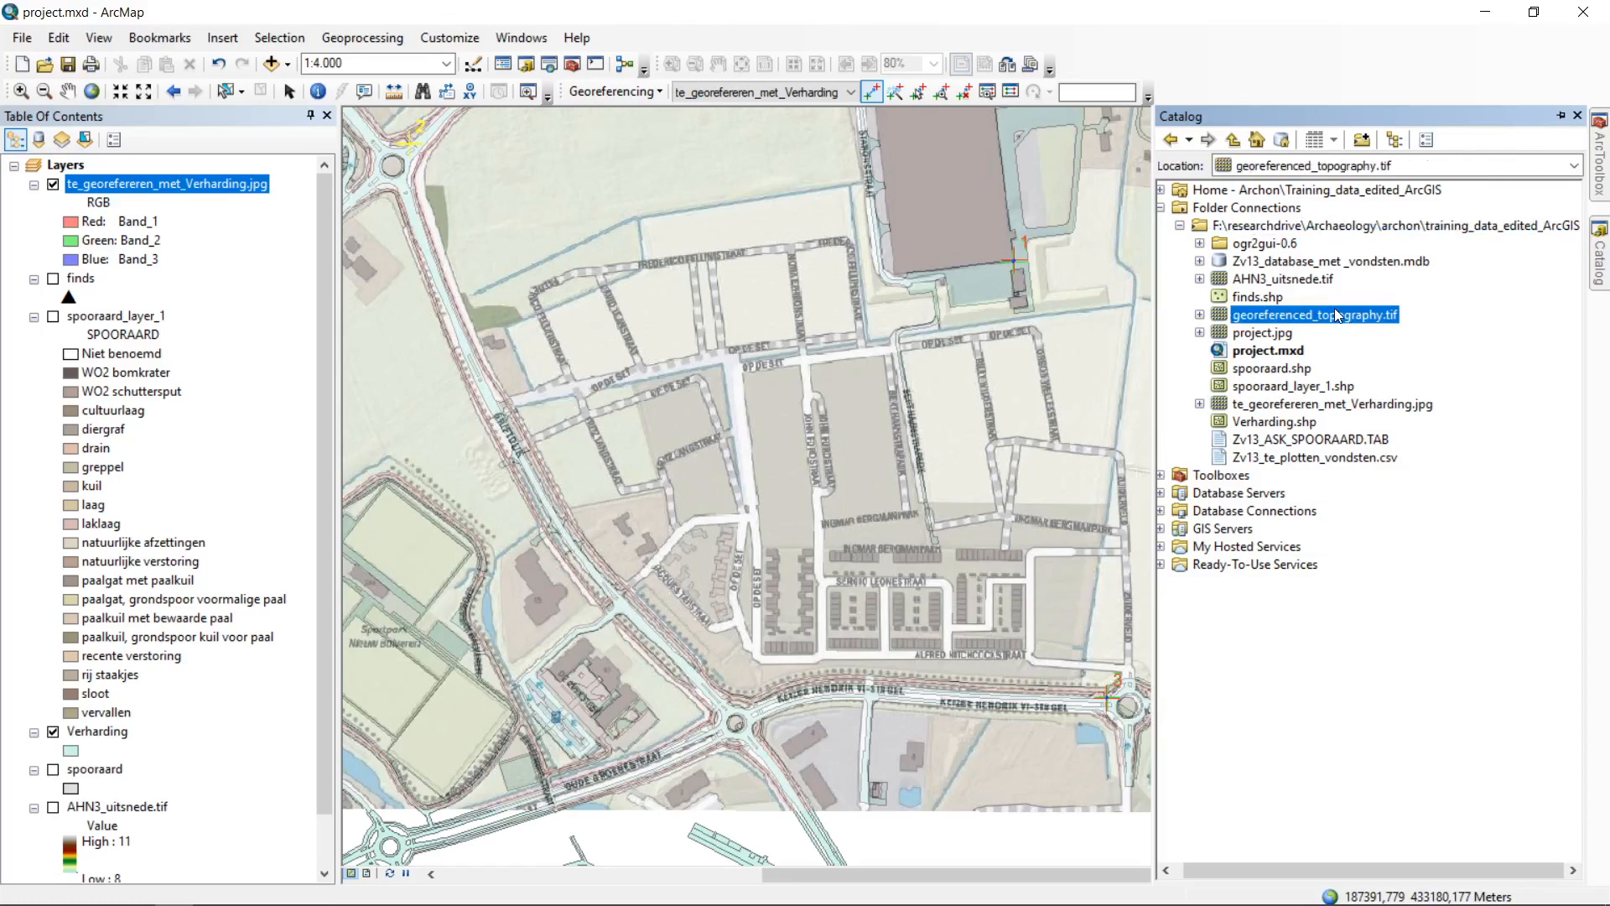
drag(1336, 310, 208, 173)
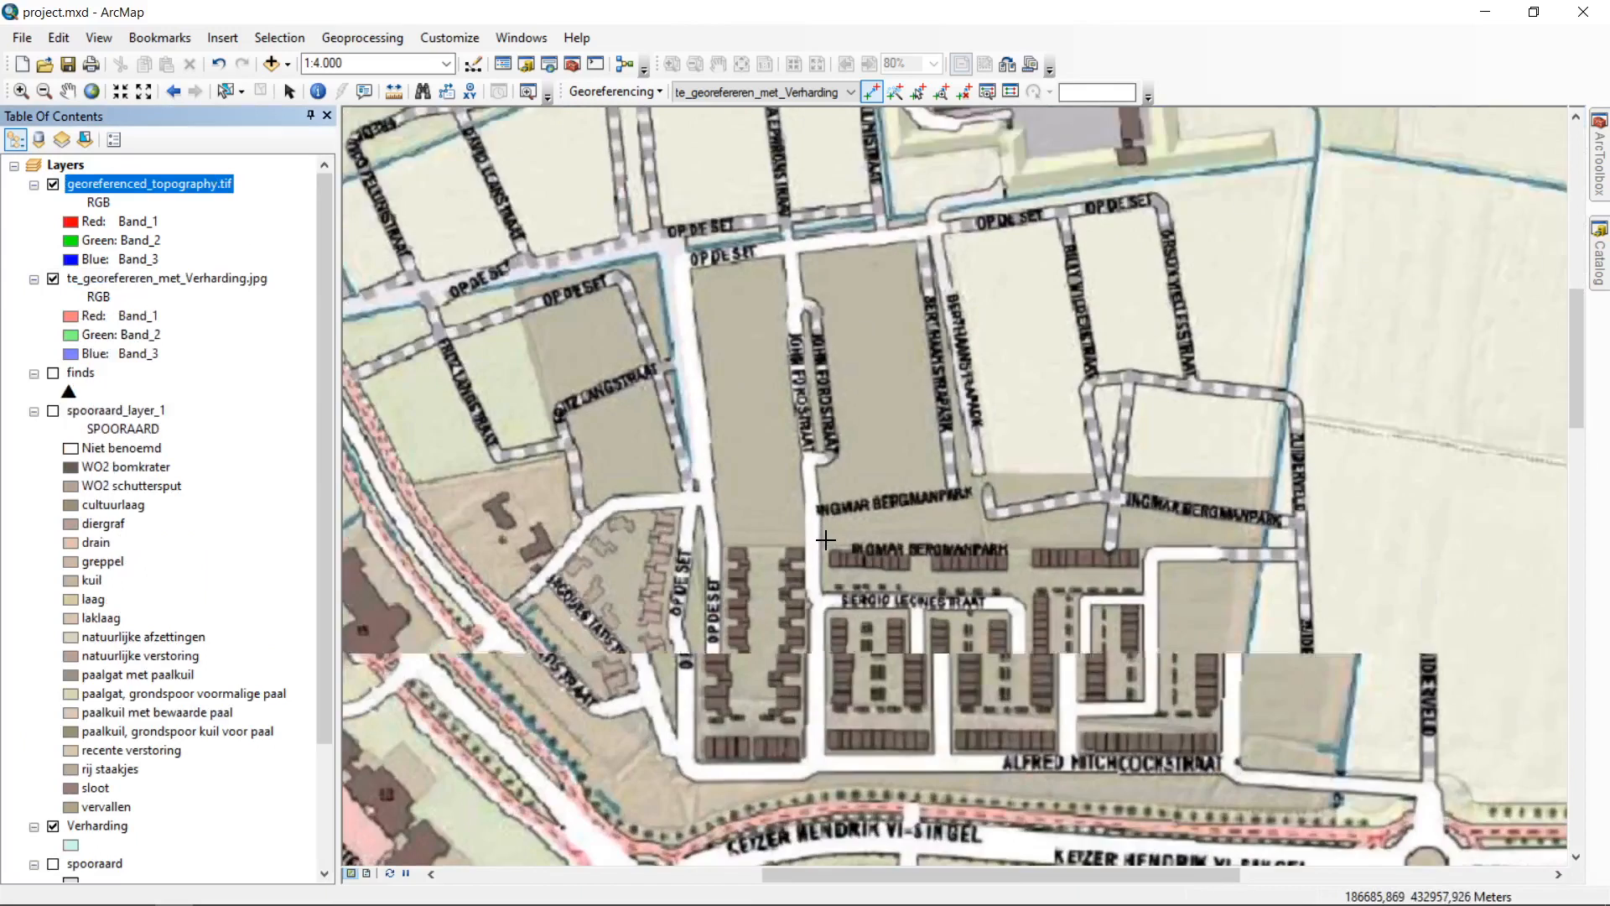
Step: Remove the original te_georefereren_met_Verharding.jpg layer from the map
scroll(831, 529, down, 2)
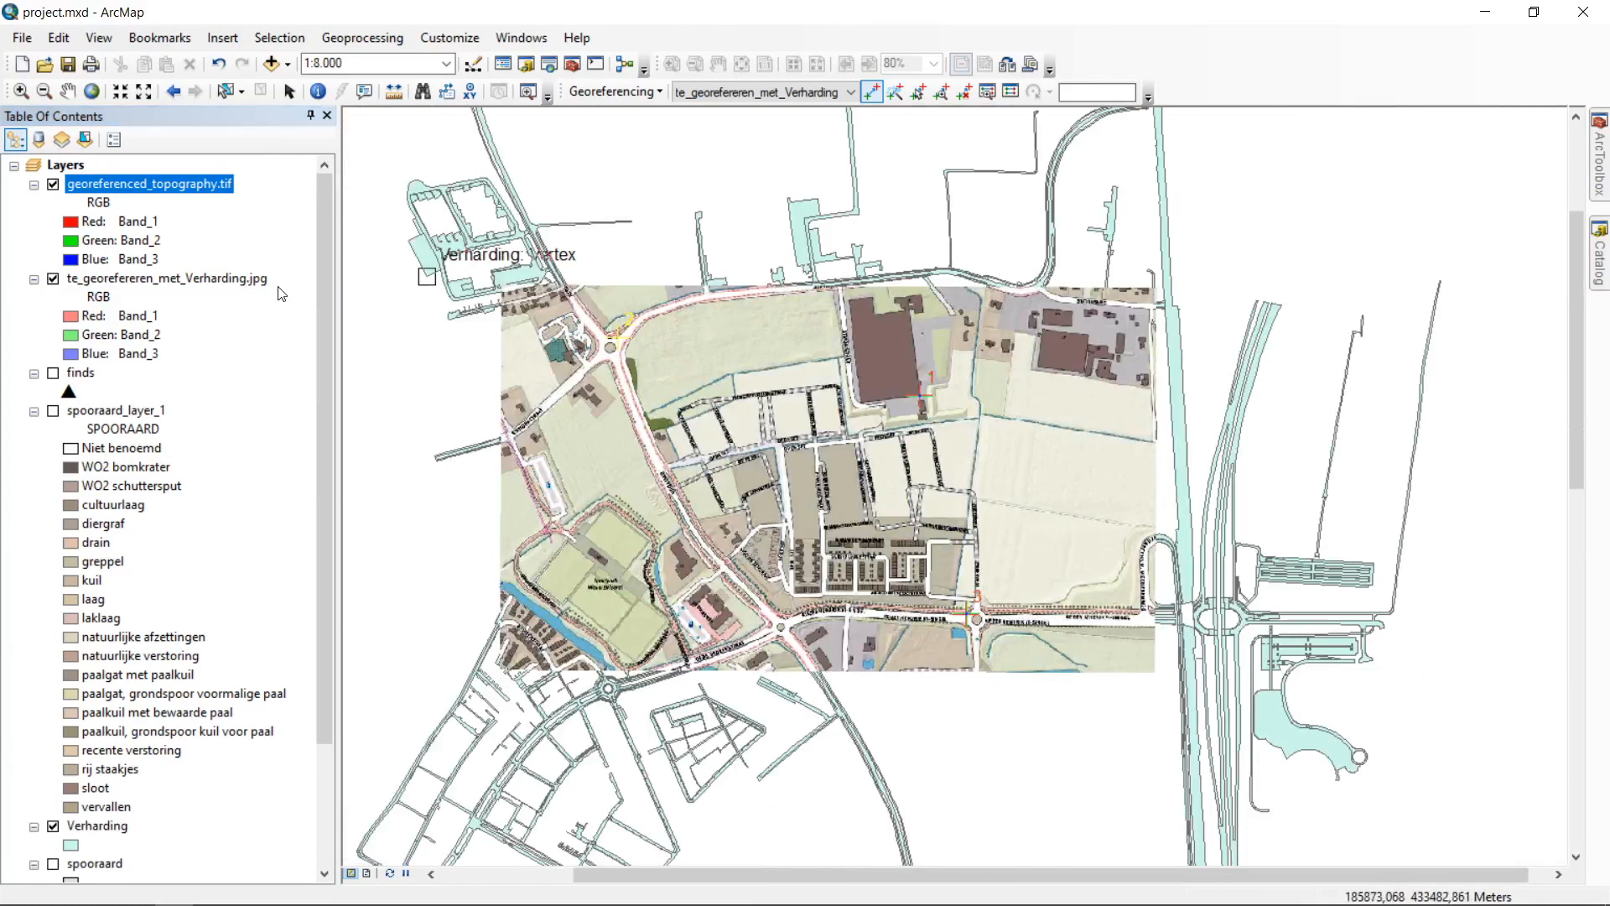
right_click(160, 279)
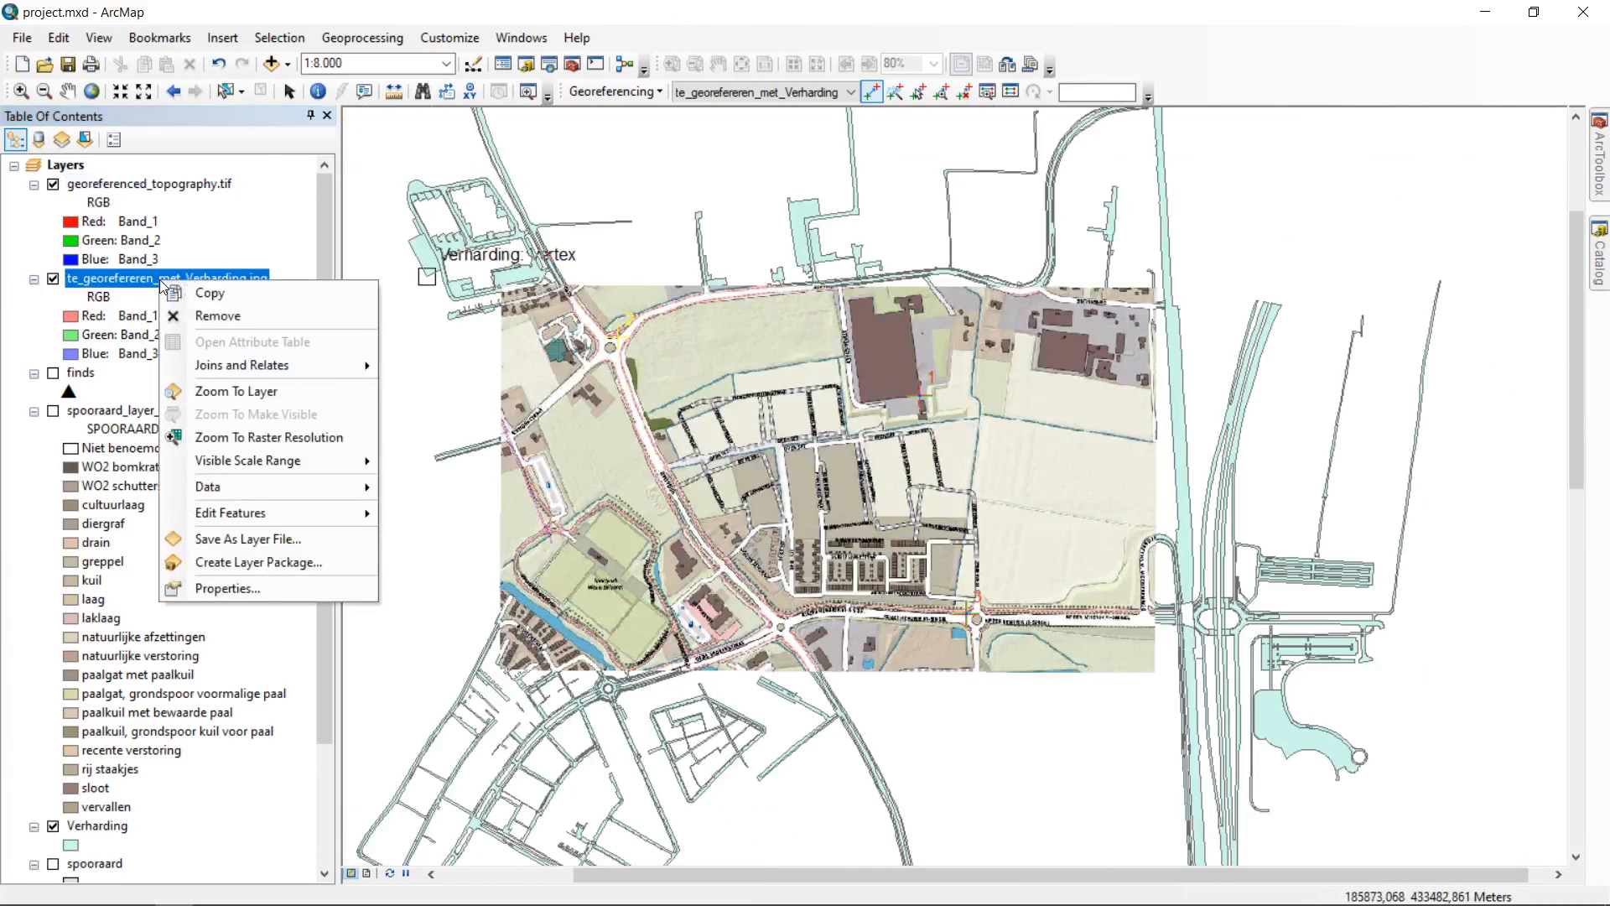
click(275, 316)
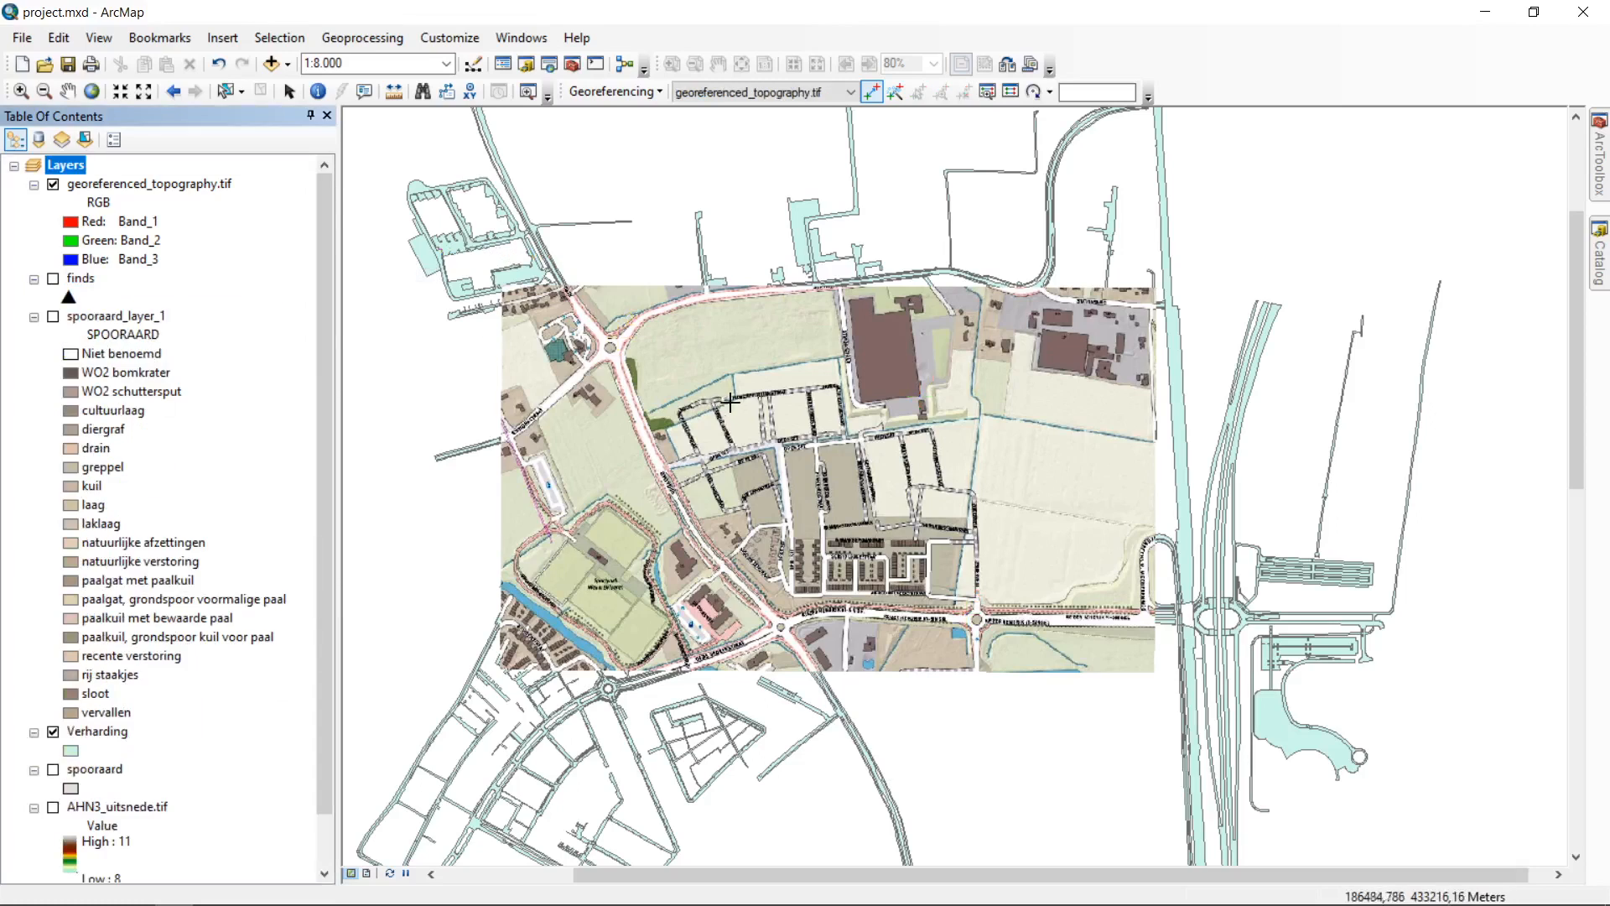
Step: Hide georeferenced_topography.tif and add te_georefereren_met_Verharding.jpg back to the map, showing its full extent
click(53, 185)
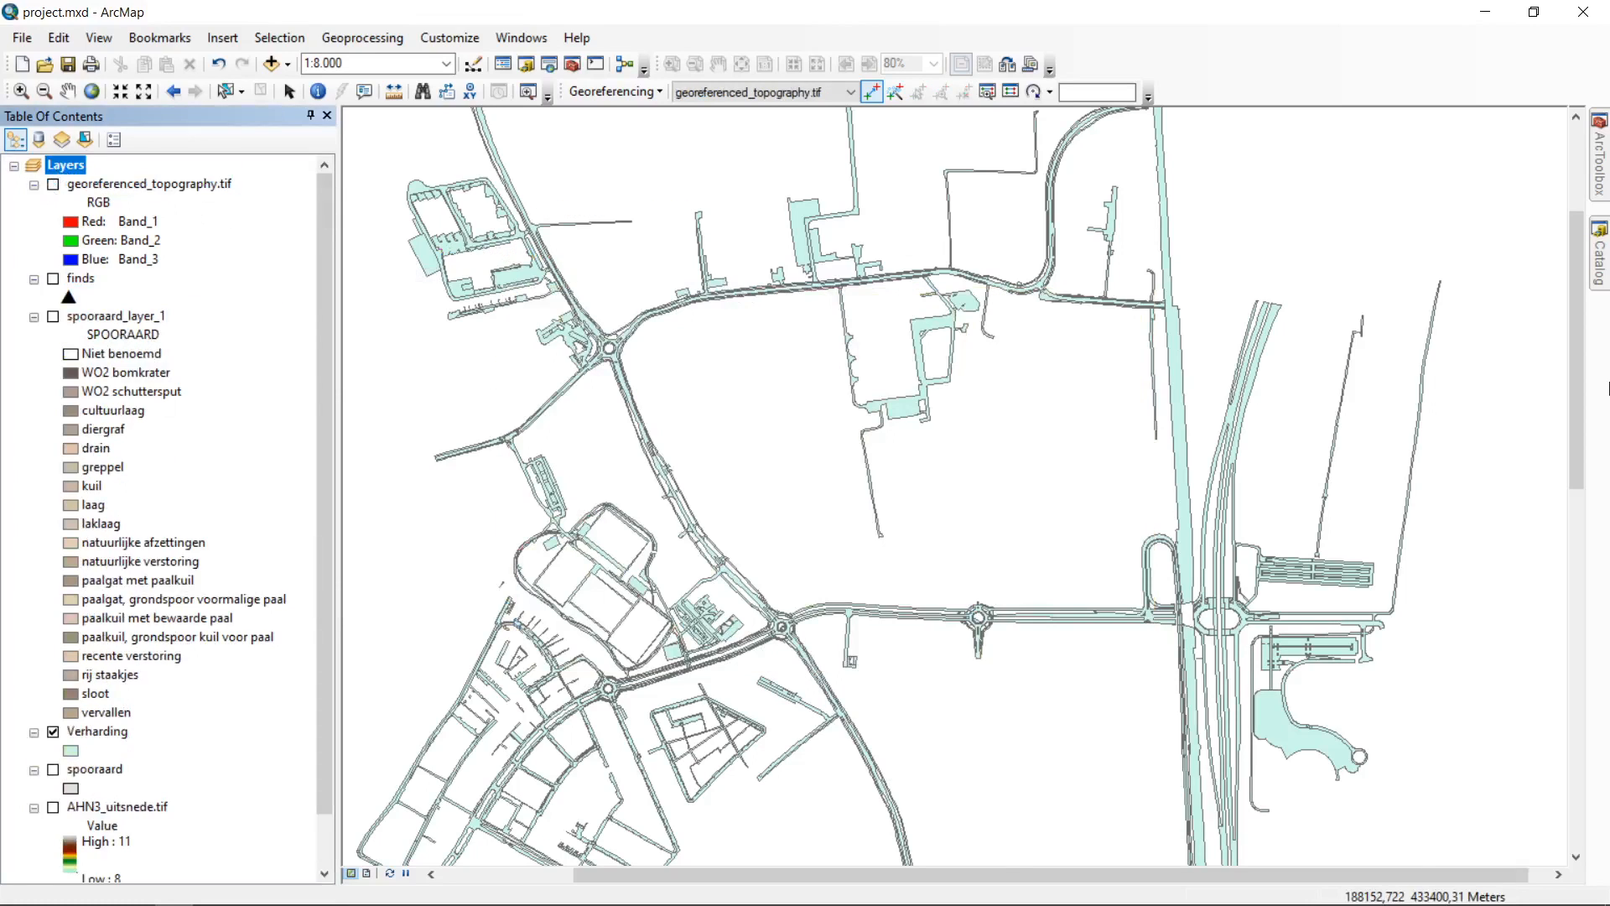
click(1601, 260)
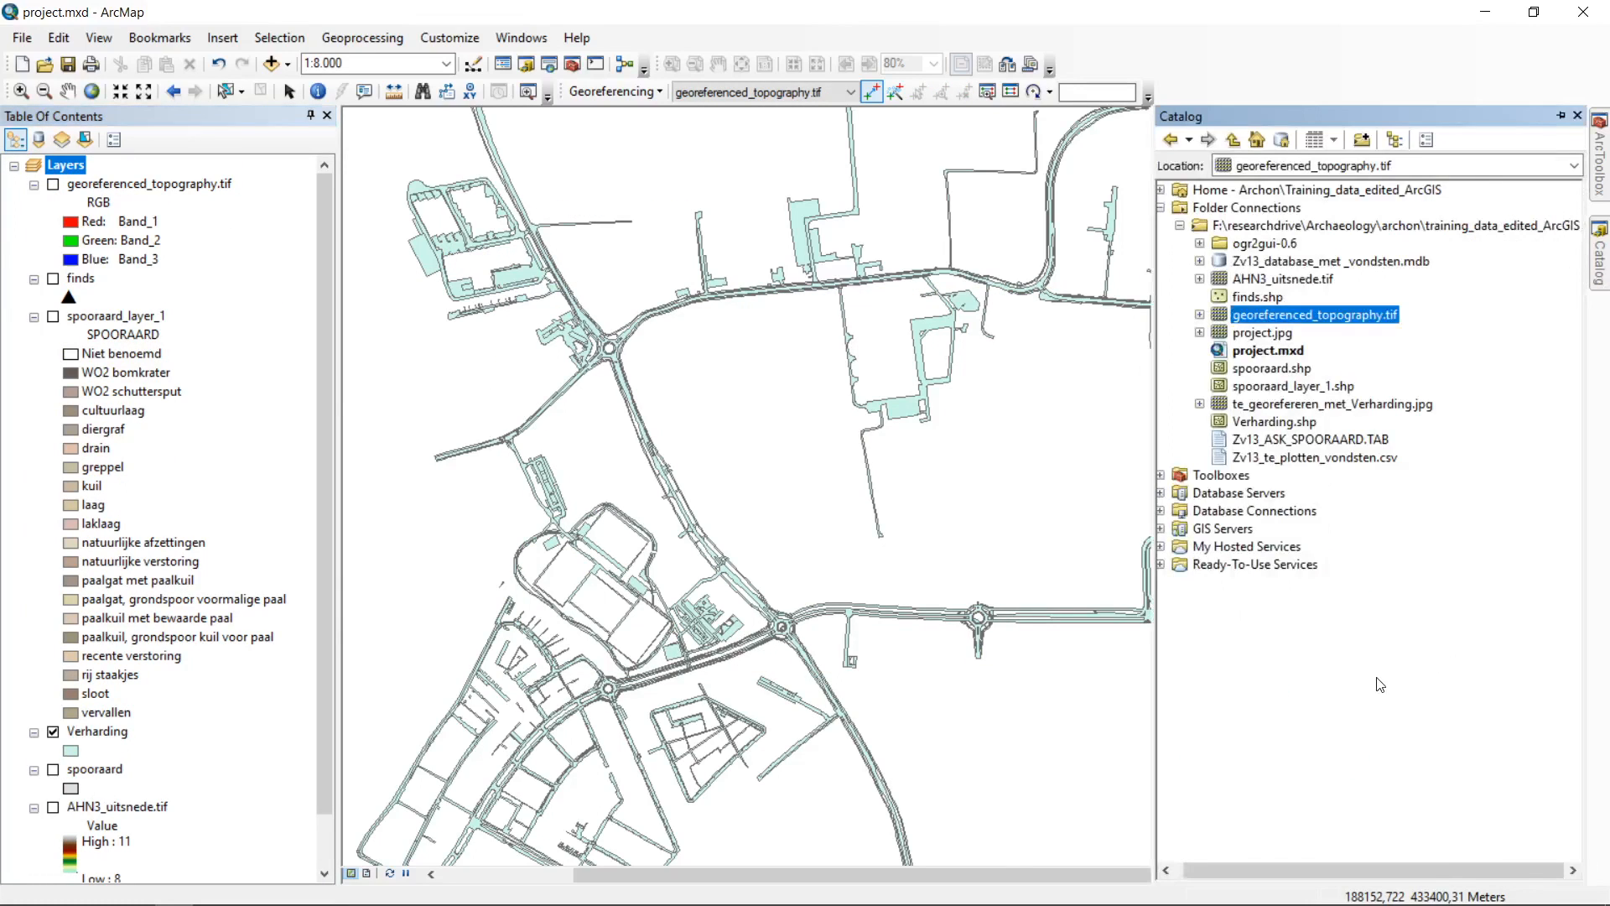
click(1266, 404)
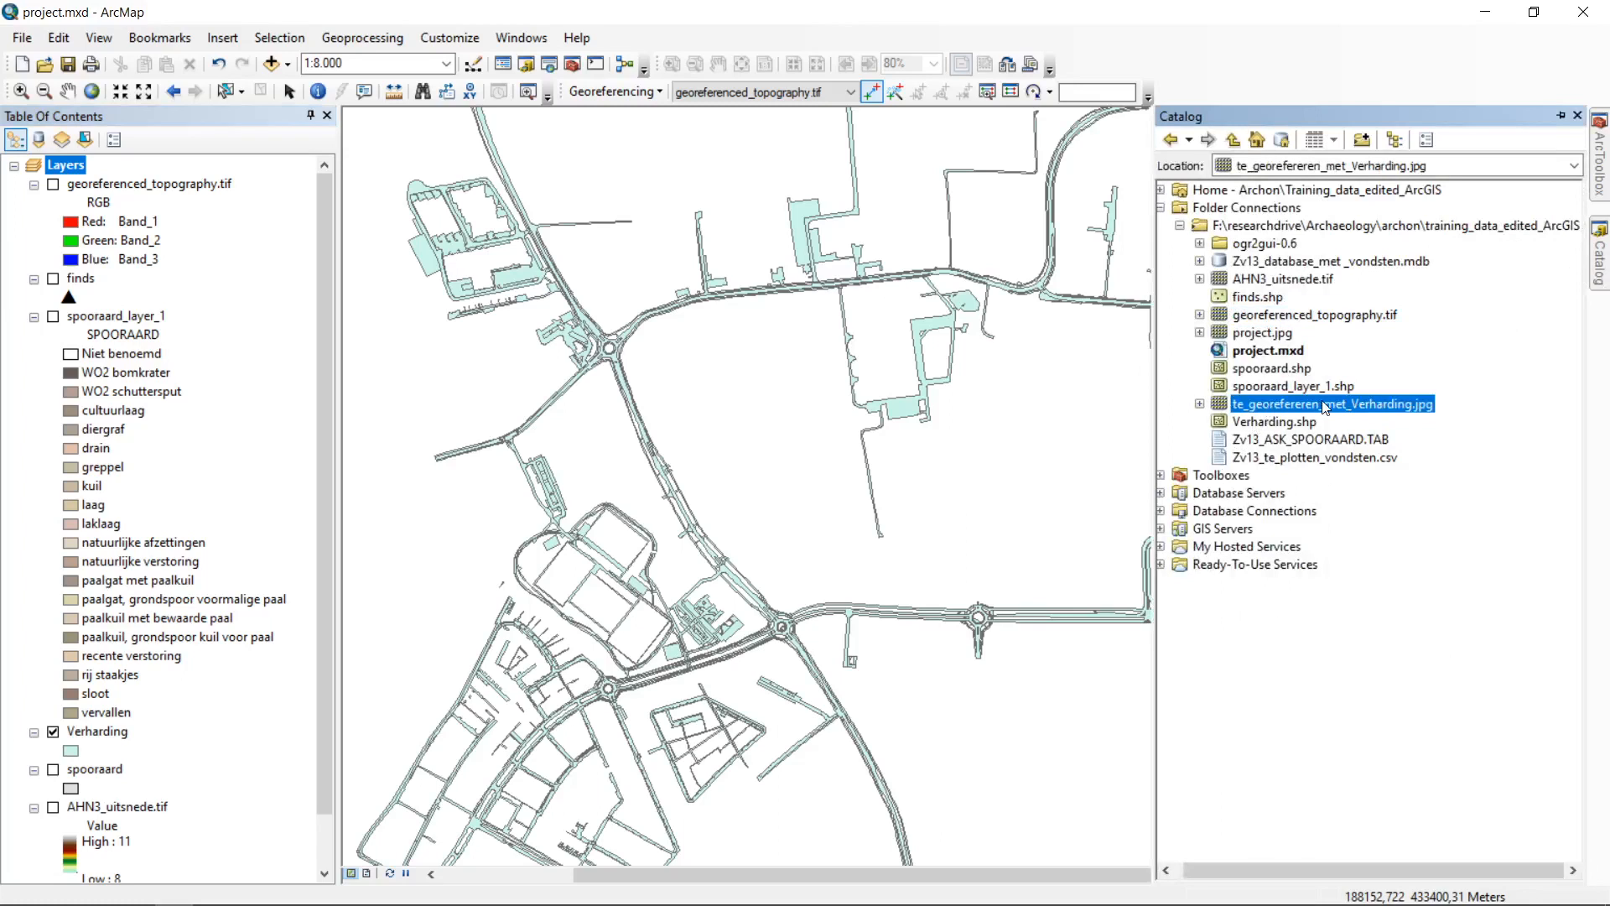
drag(1325, 407, 251, 186)
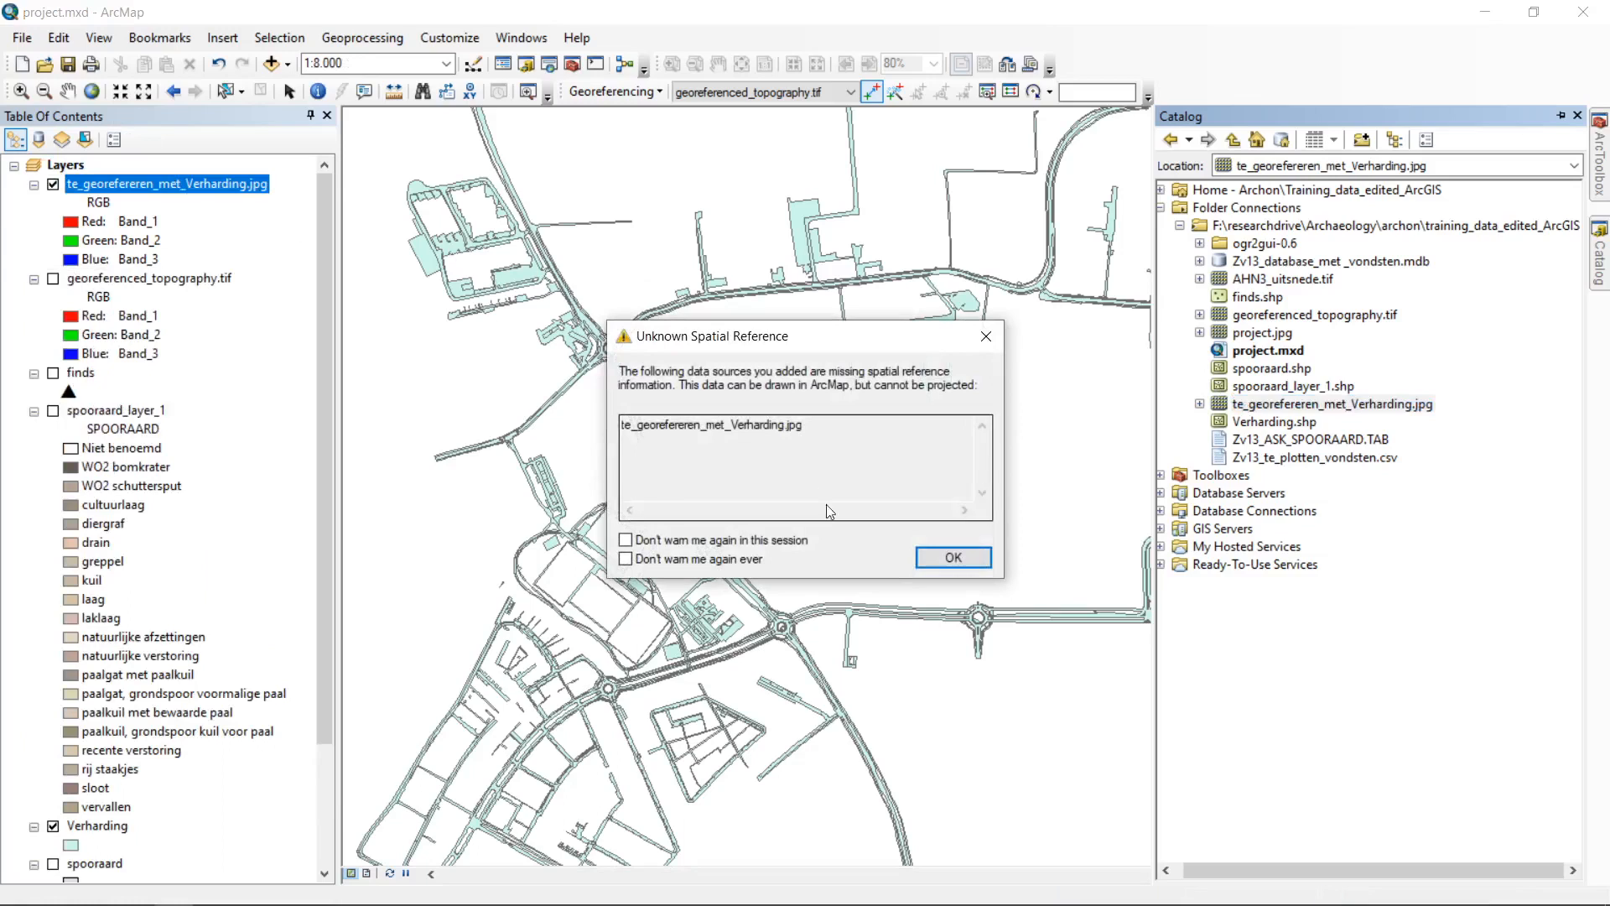
click(954, 557)
right_click(242, 184)
click(315, 291)
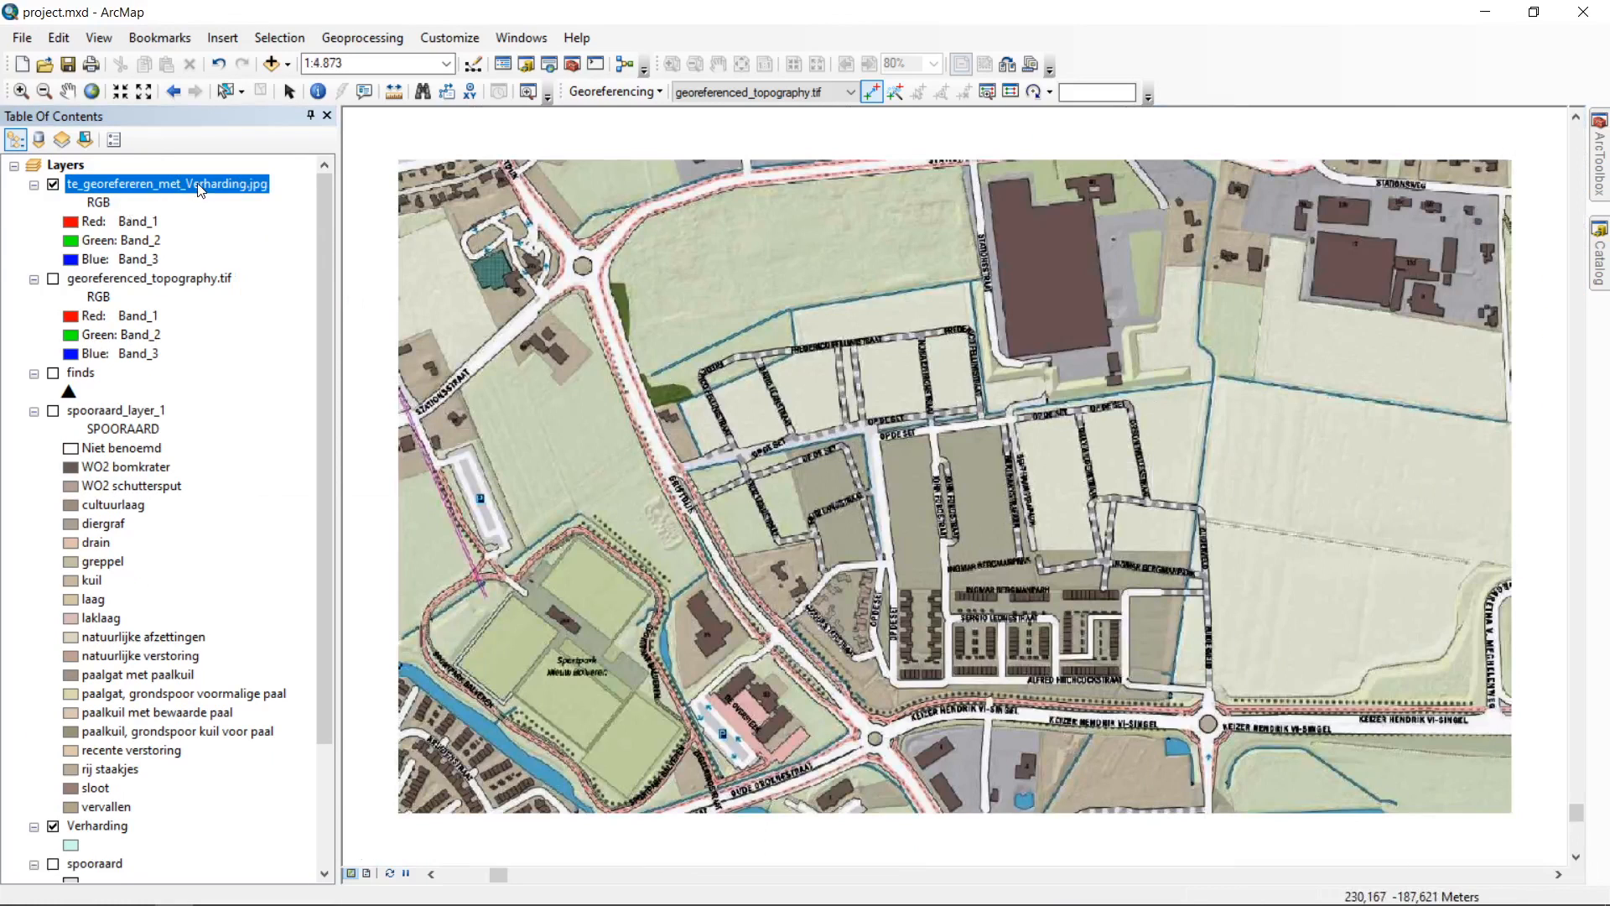
Step: Remove the re-added te_georefereren_met_Verharding.jpg layer and show georeferenced_topography.tif again at its full extent
right_click(201, 188)
click(243, 215)
click(53, 183)
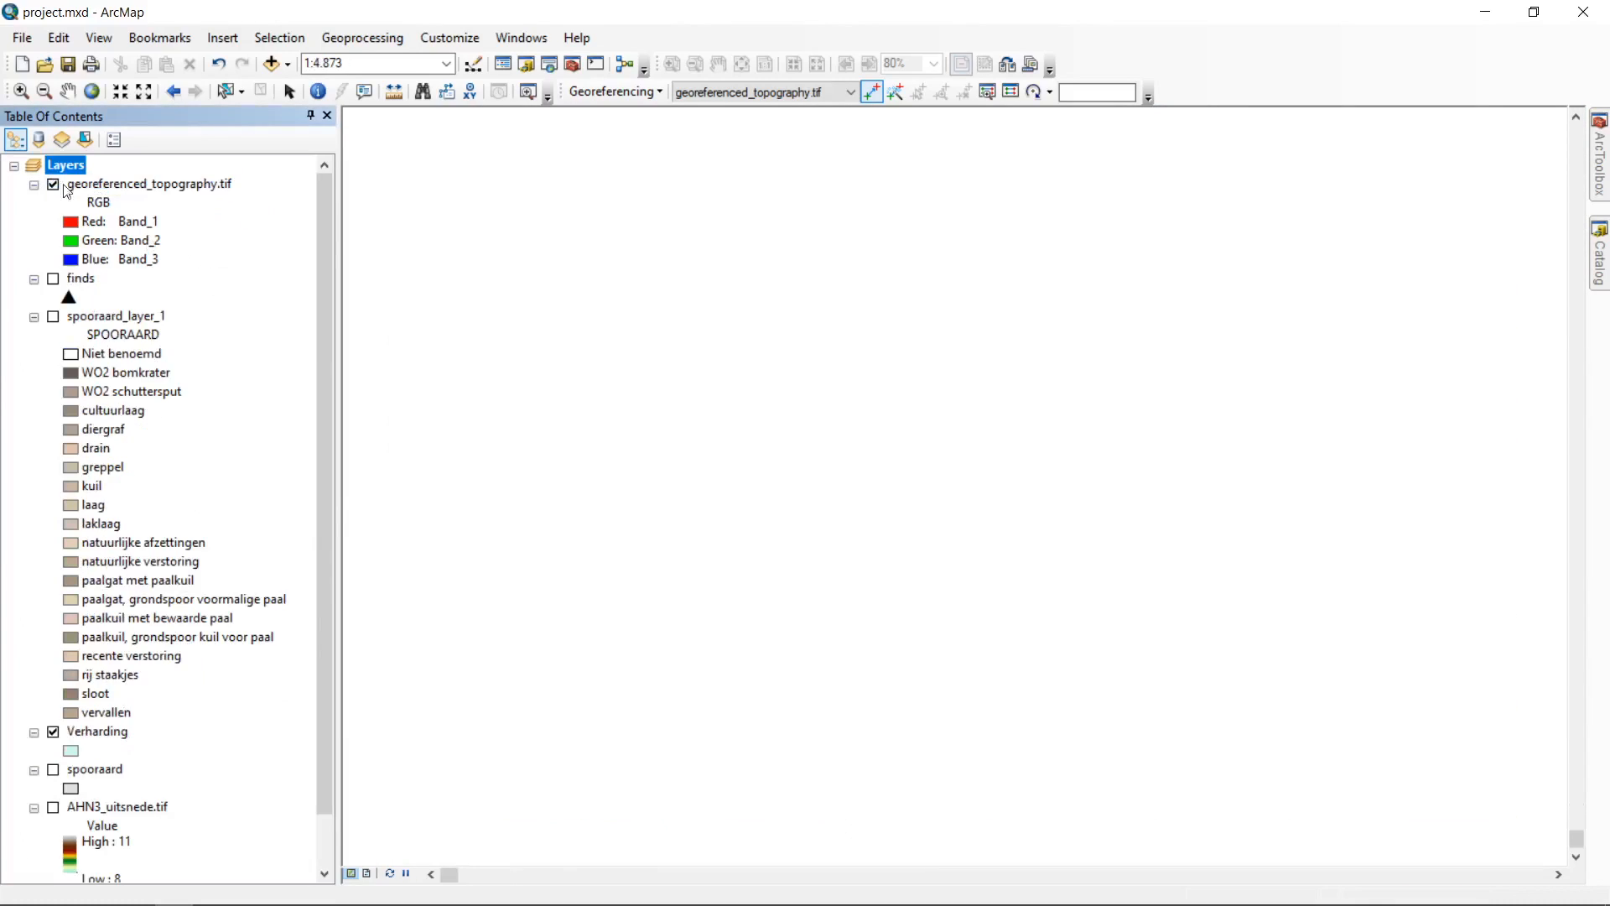
right_click(111, 188)
click(224, 308)
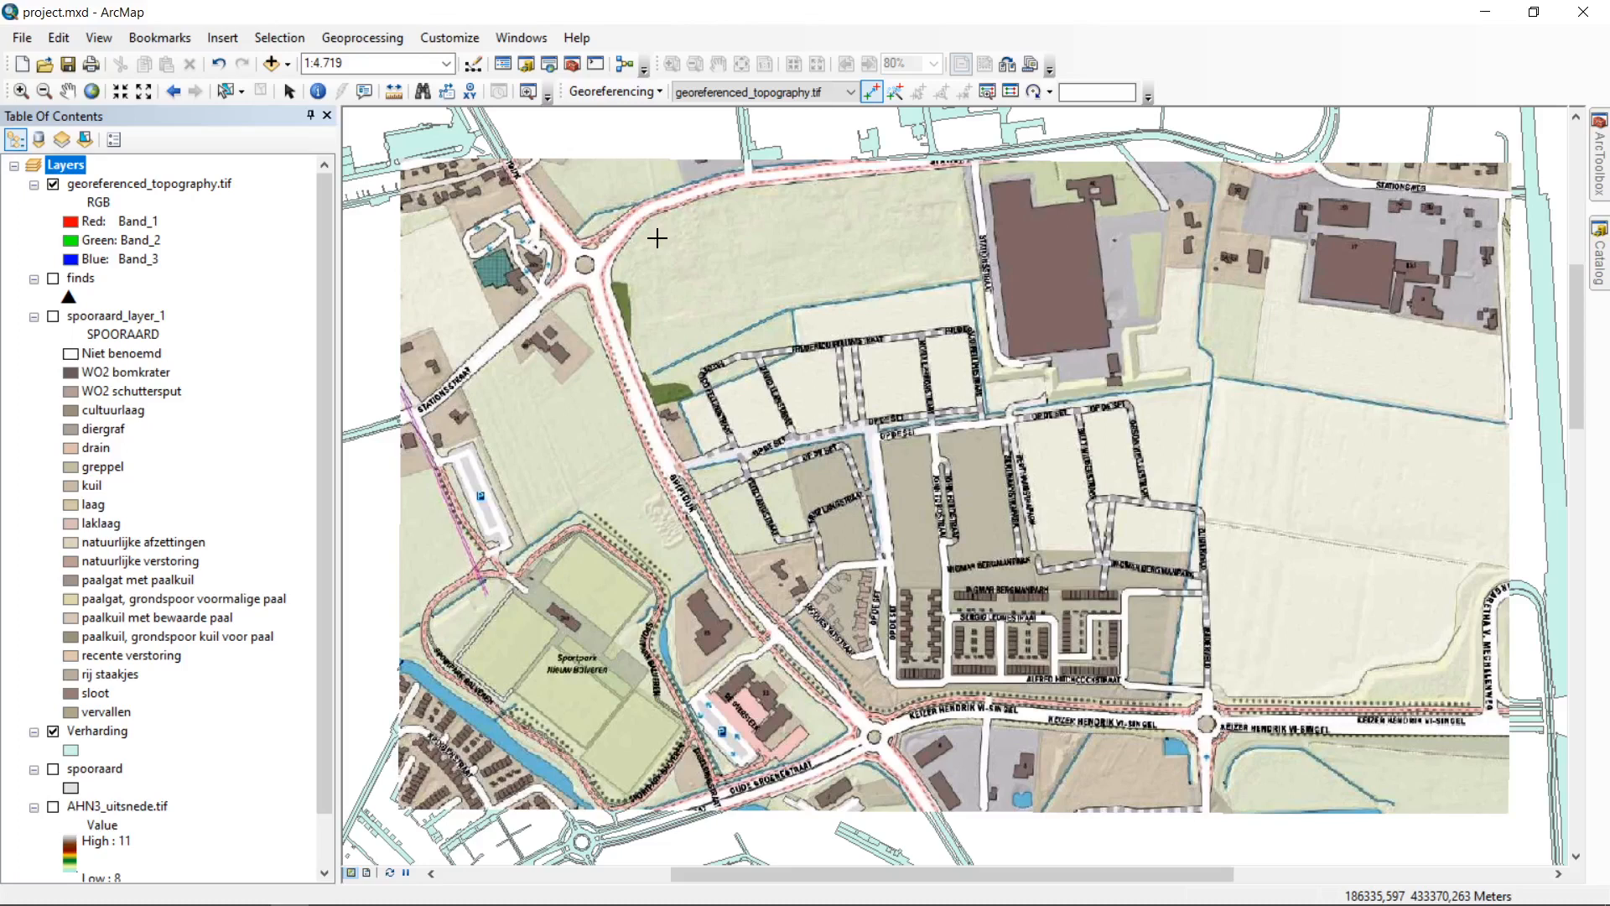
click(18, 37)
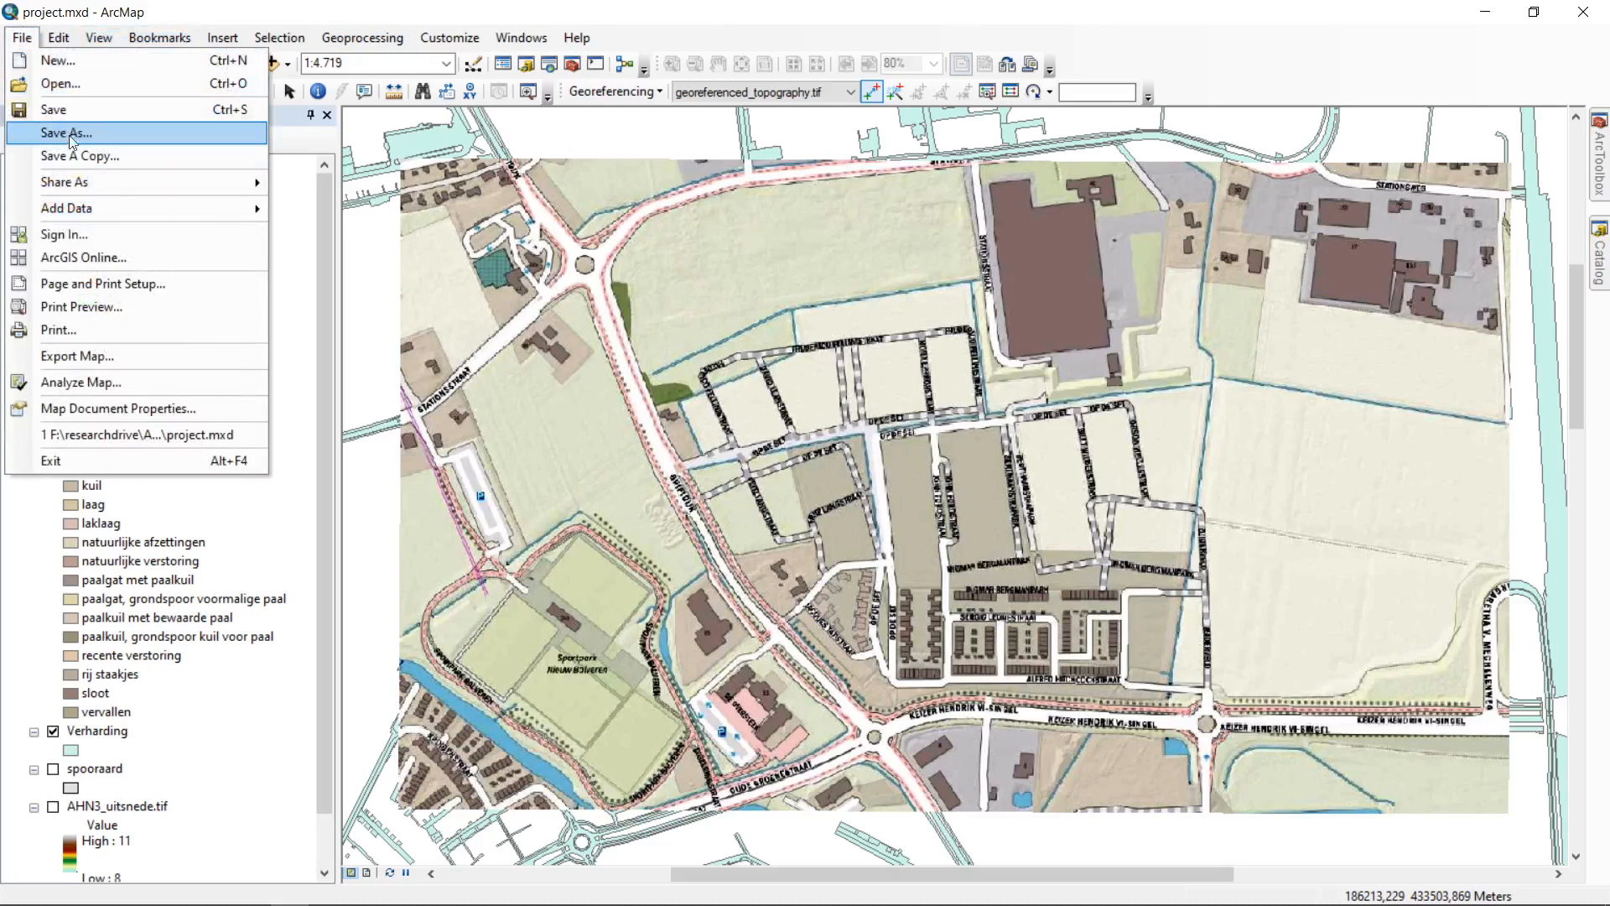
mouse_move(87, 220)
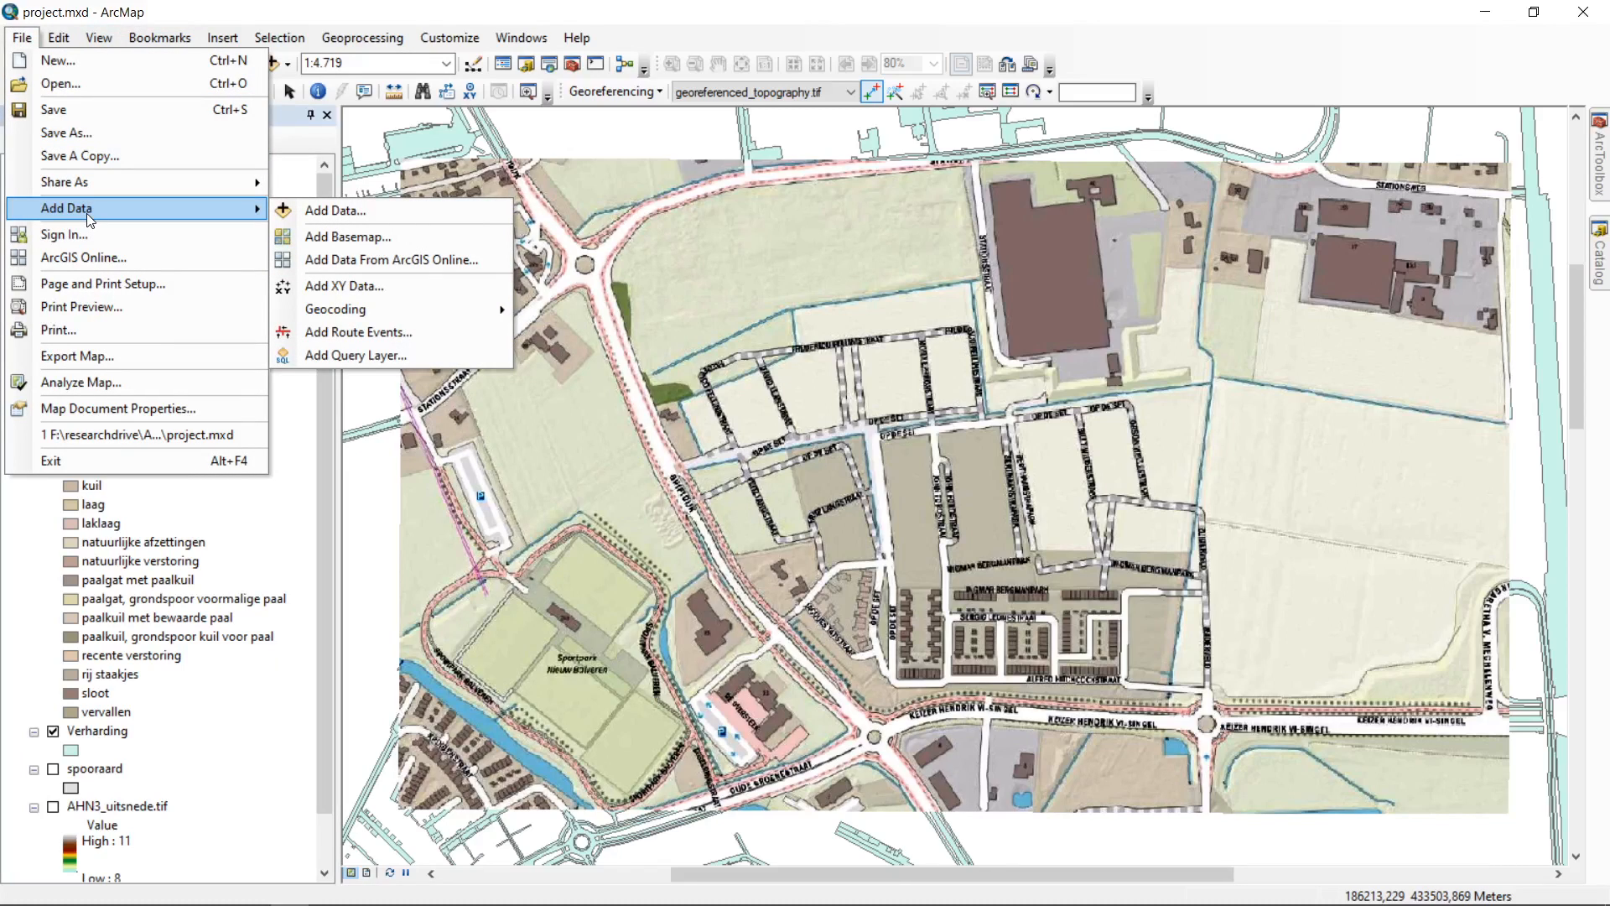
click(464, 260)
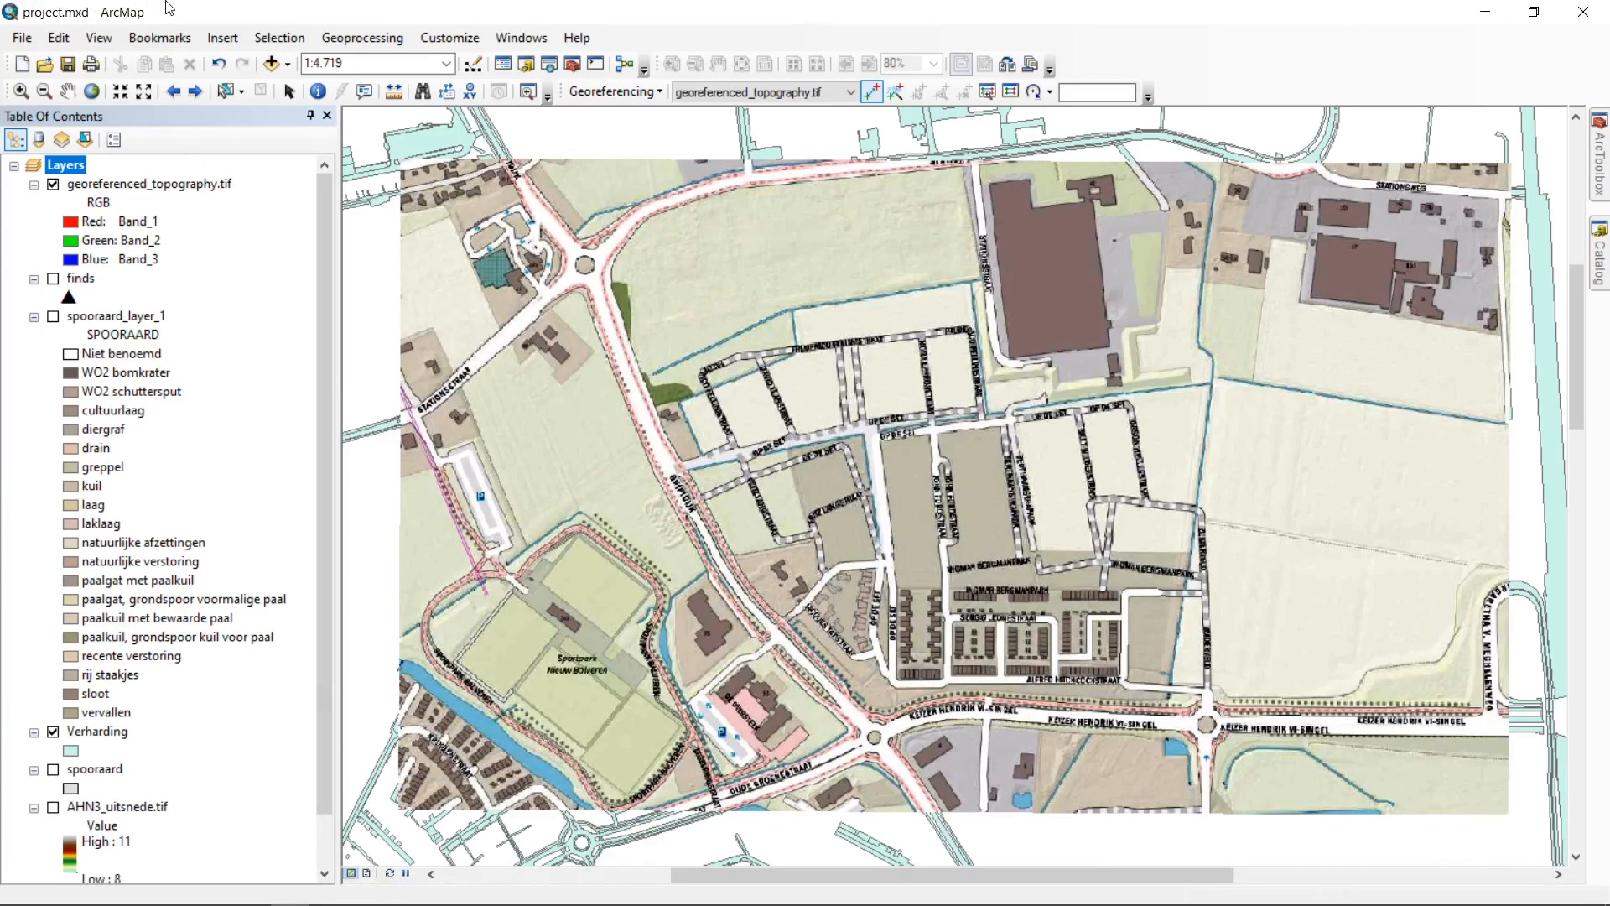
Step: Look through the available basemaps and add the Imagery basemap to the map
click(22, 38)
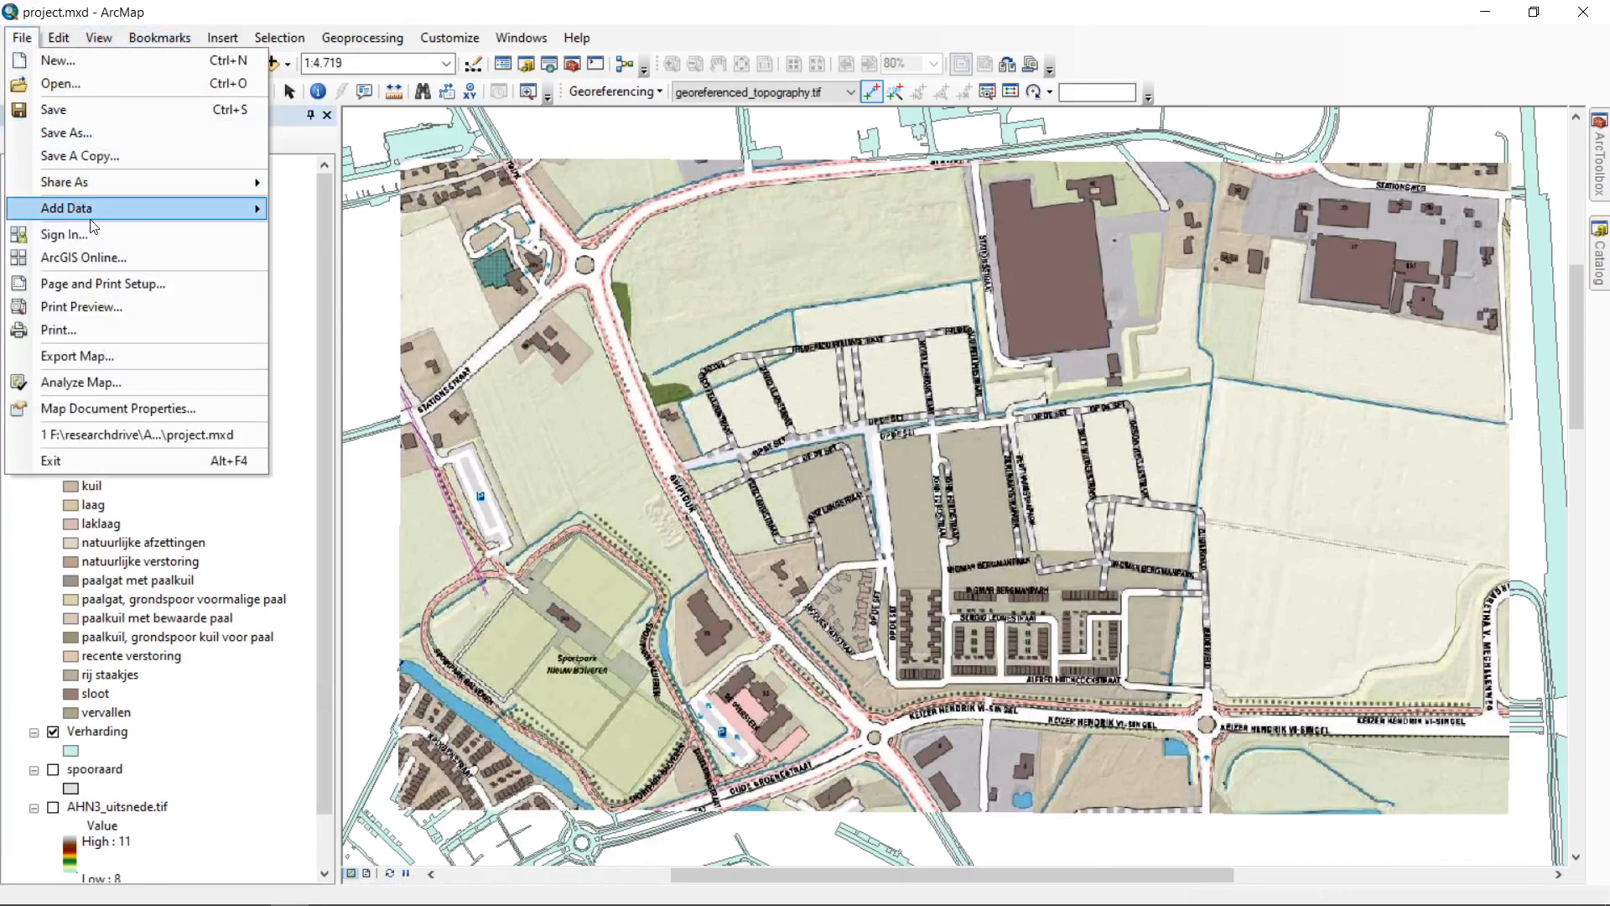
mouse_move(107, 211)
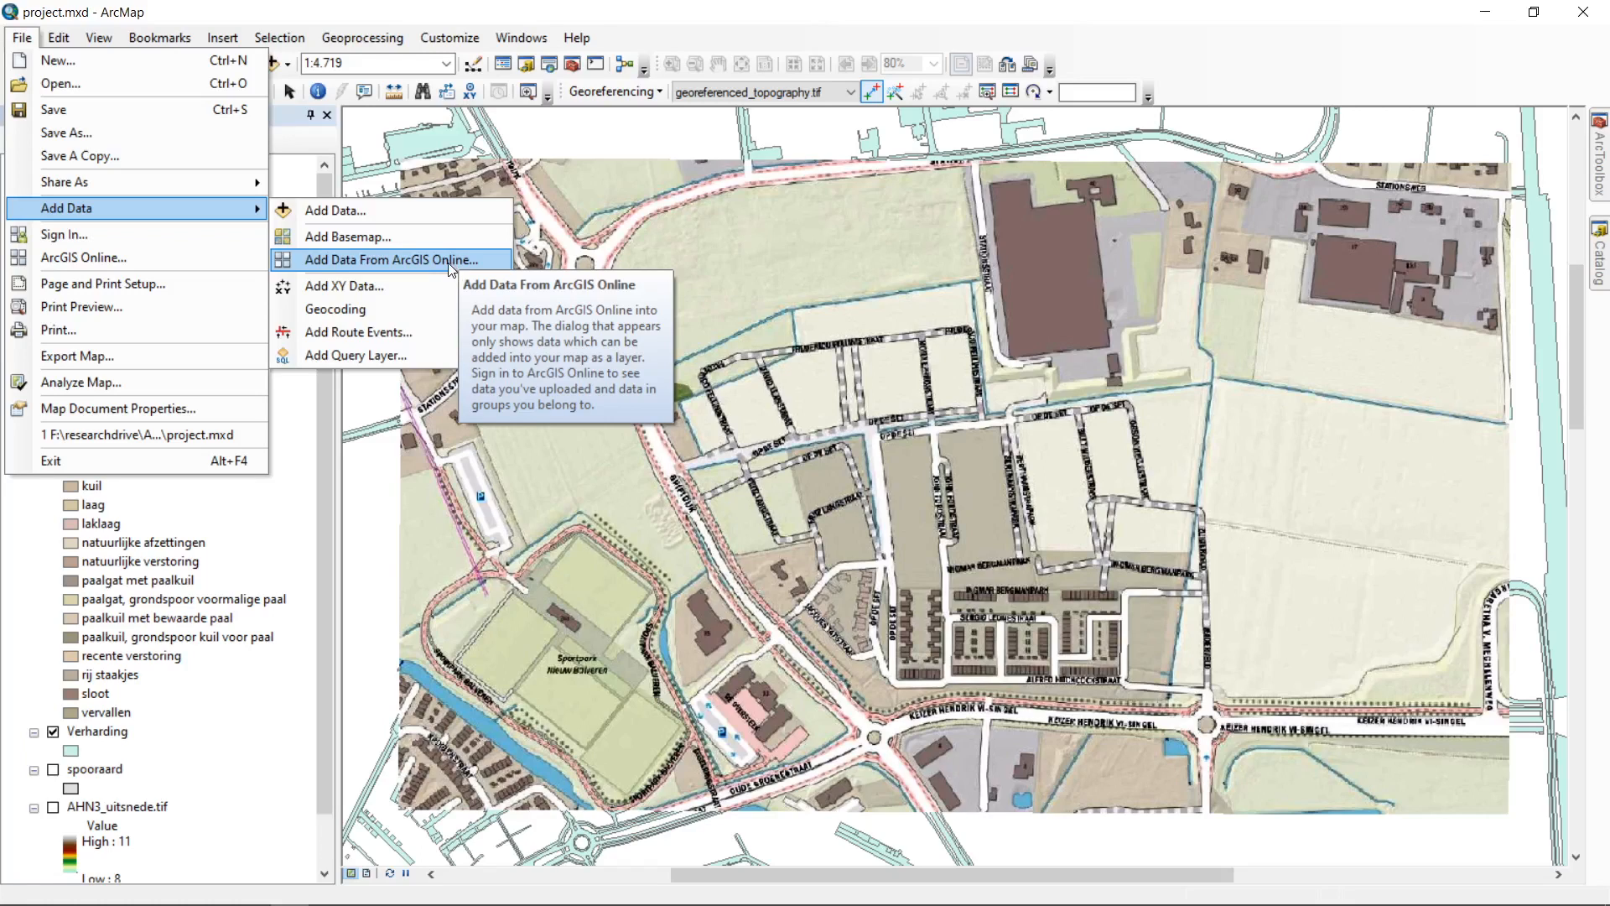
click(403, 236)
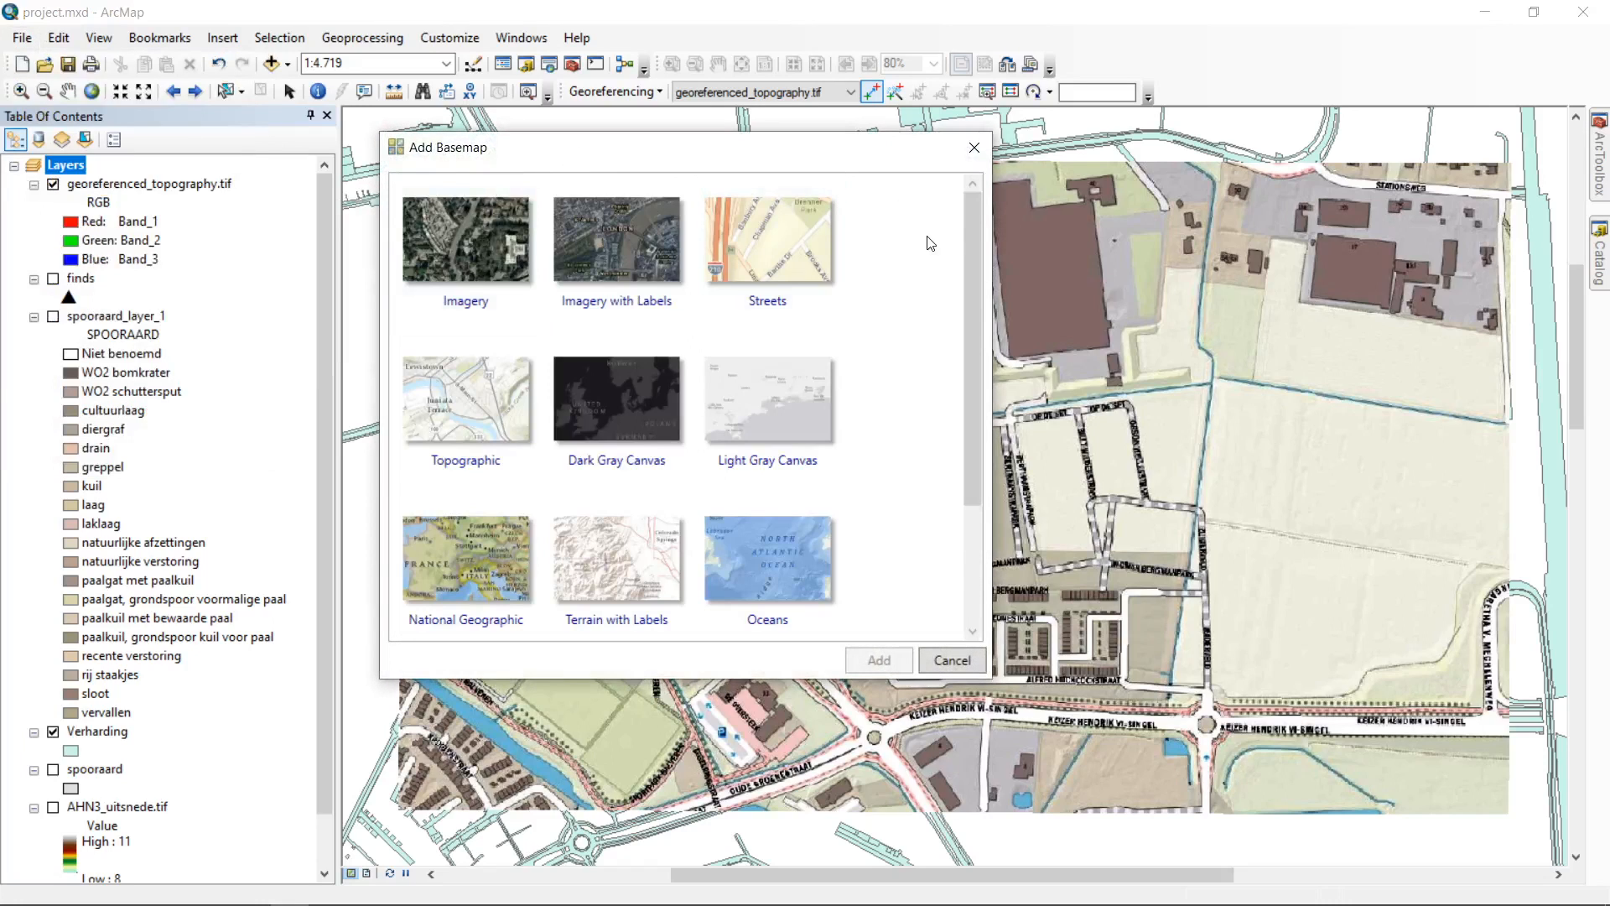
mouse_move(975, 224)
mouse_down()
mouse_move(987, 339)
mouse_move(962, 225)
mouse_move(965, 385)
mouse_move(964, 213)
mouse_up()
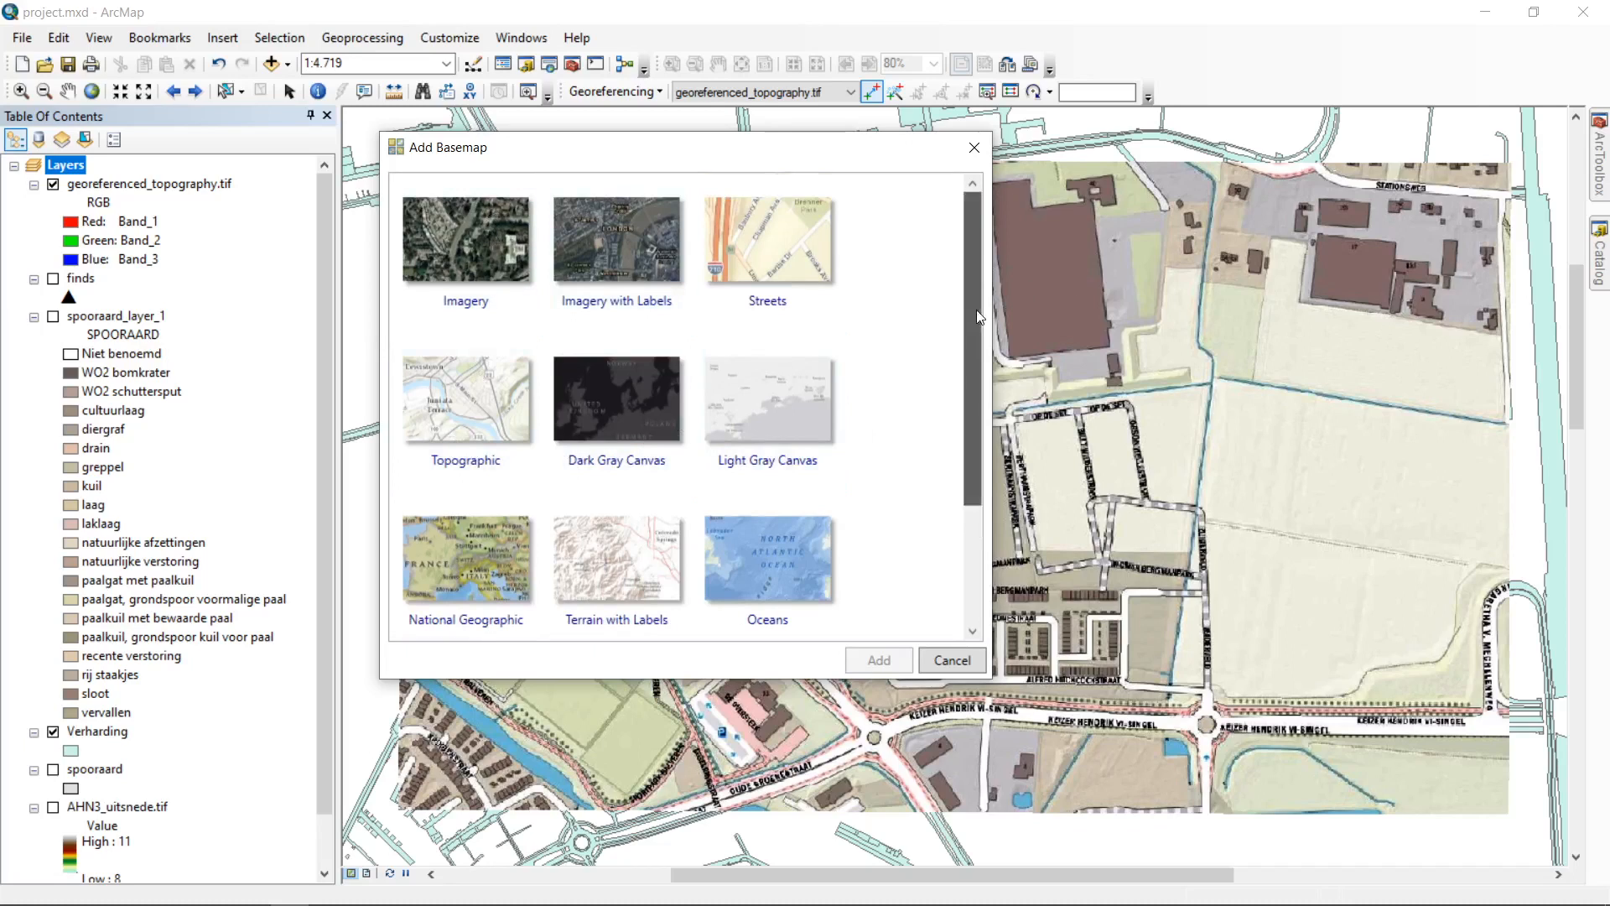
scroll(977, 310, down, 3)
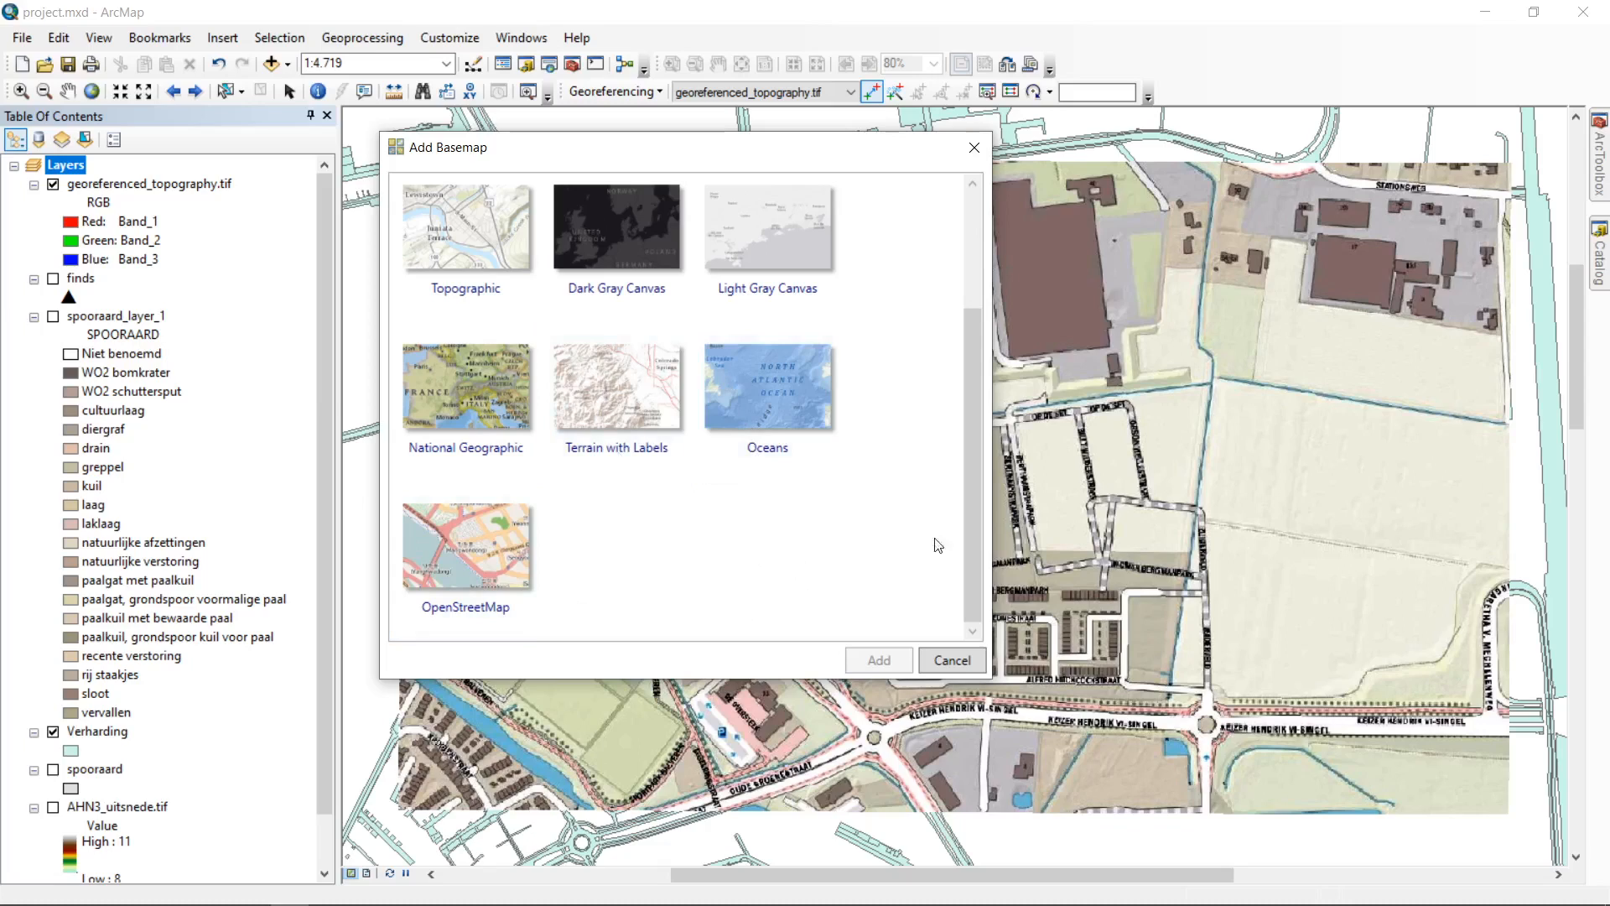
drag(974, 427, 986, 258)
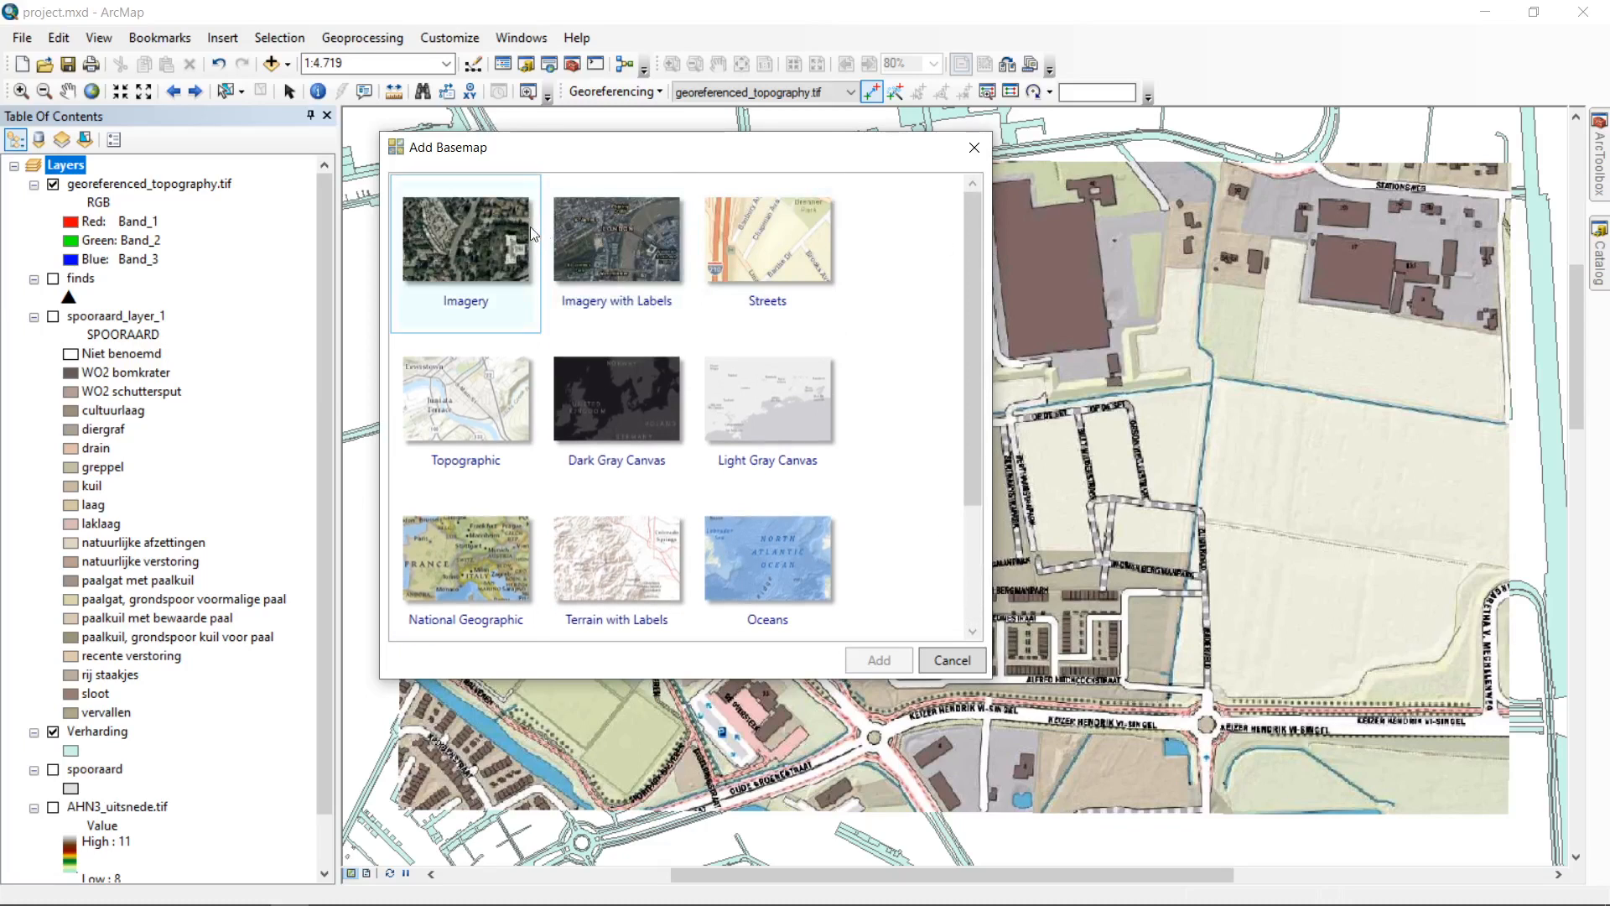
click(457, 225)
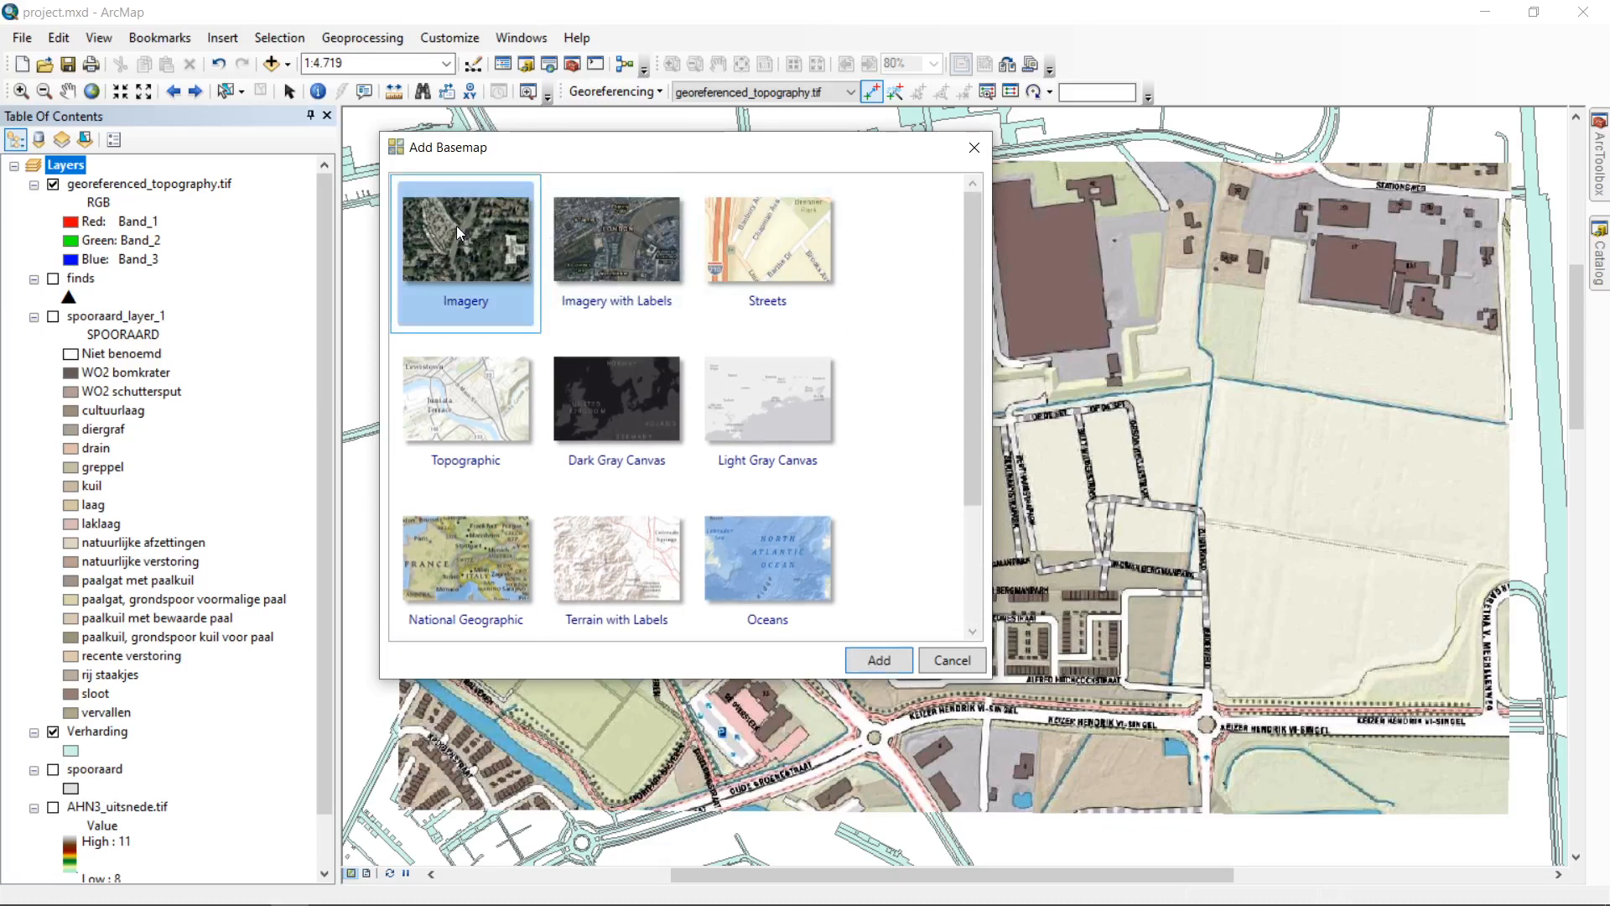
click(890, 660)
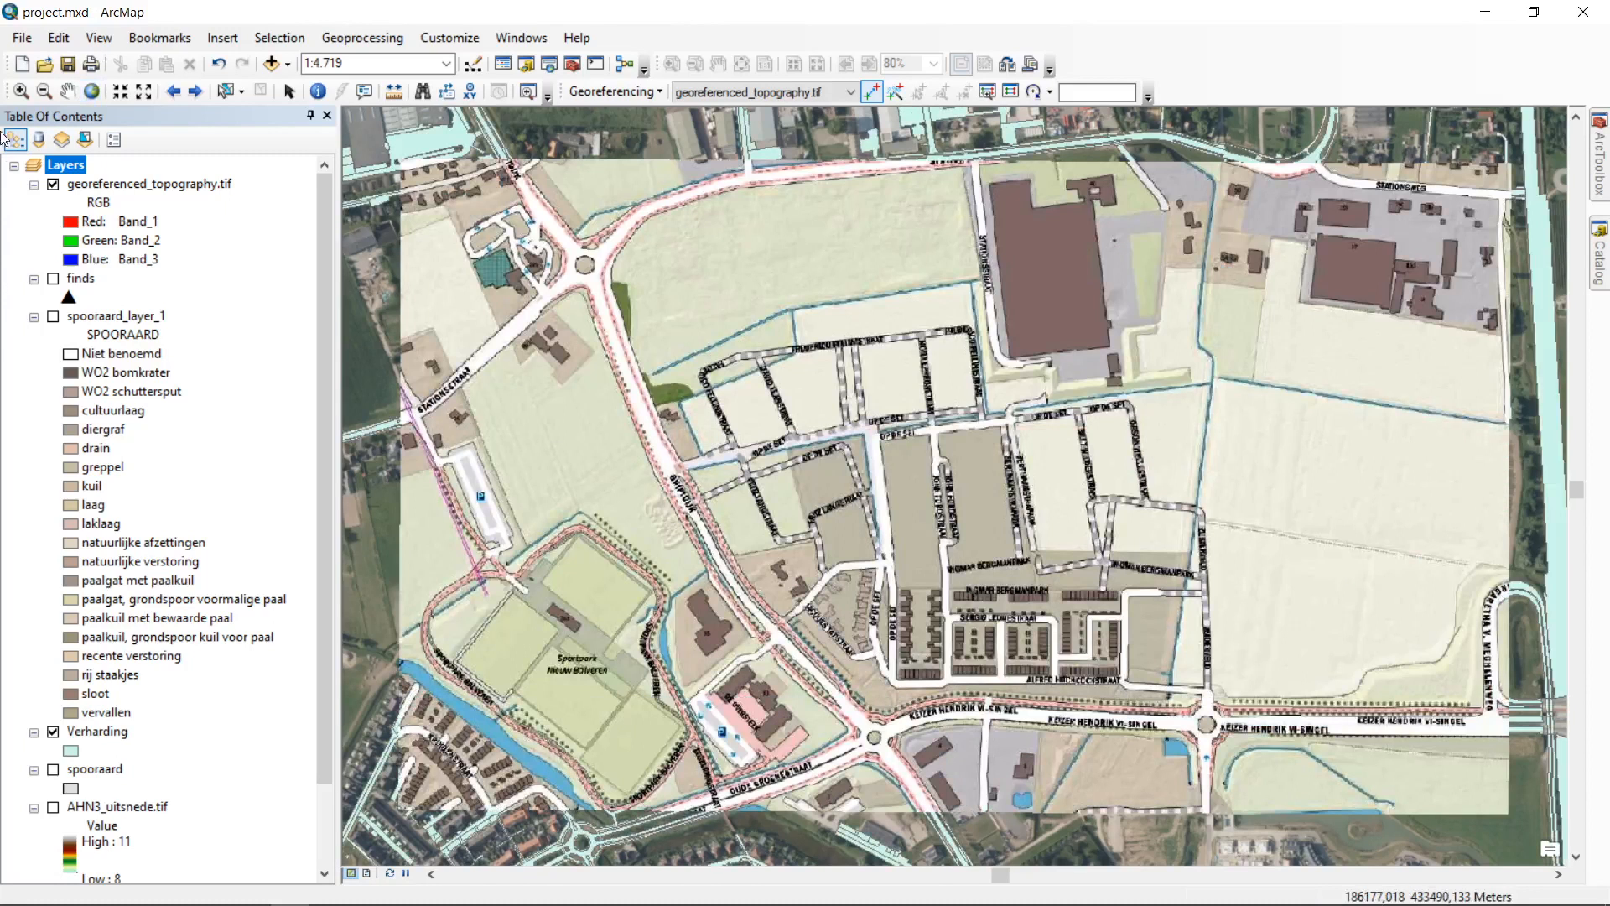
Step: Hide the georeferenced_topography.tif layer to examine the aerial imagery of the project area and its surroundings
click(53, 184)
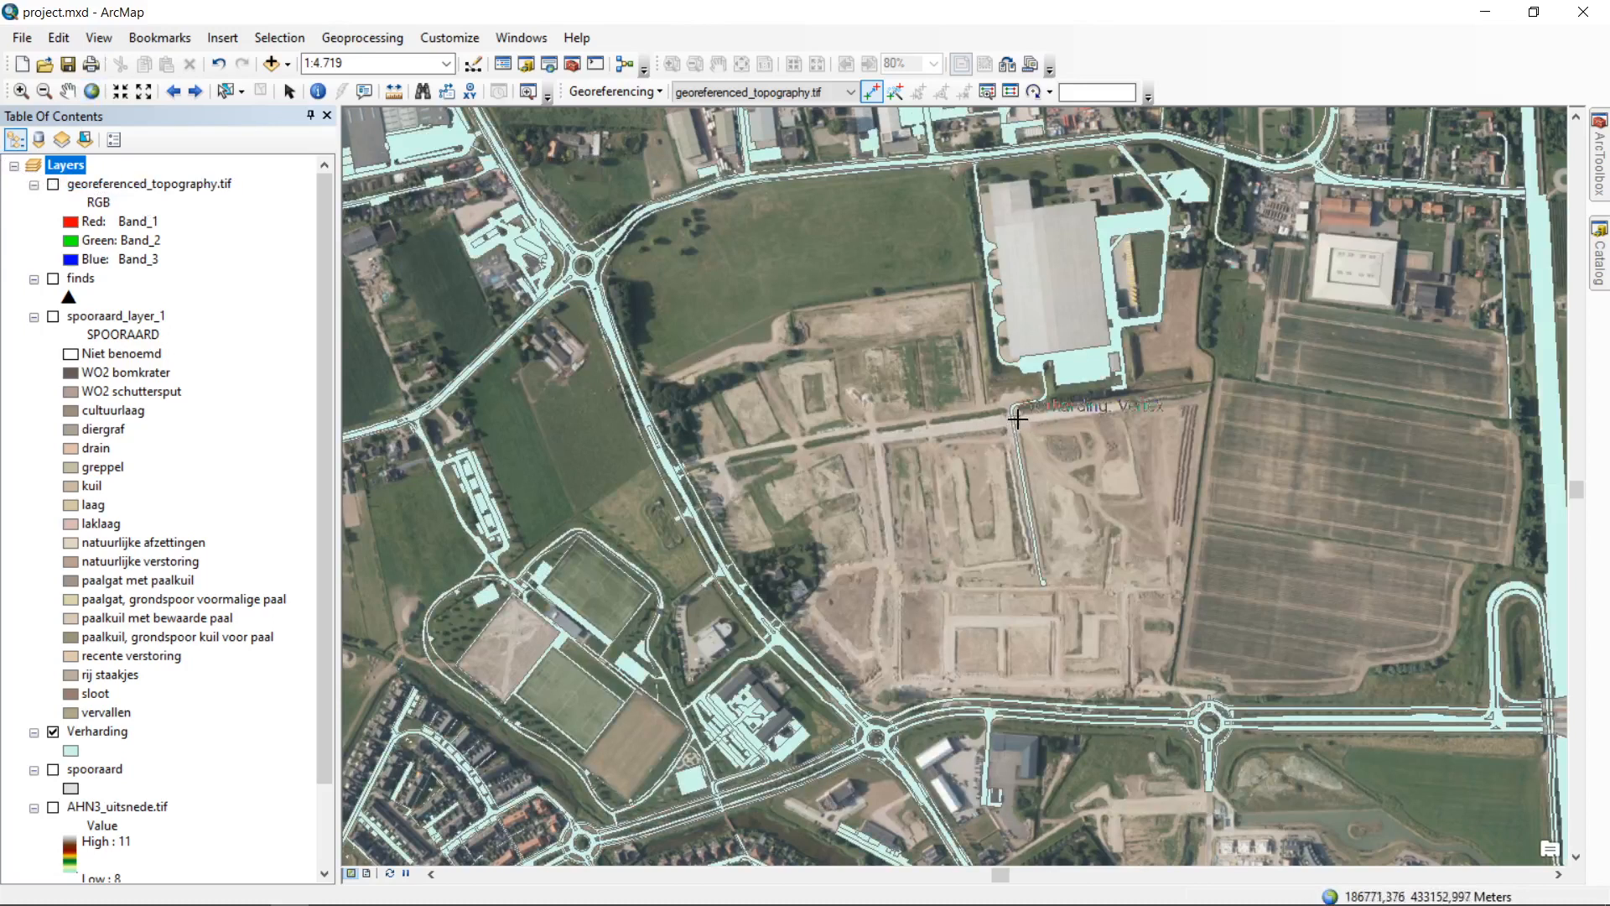
scroll(1020, 418, down, 4)
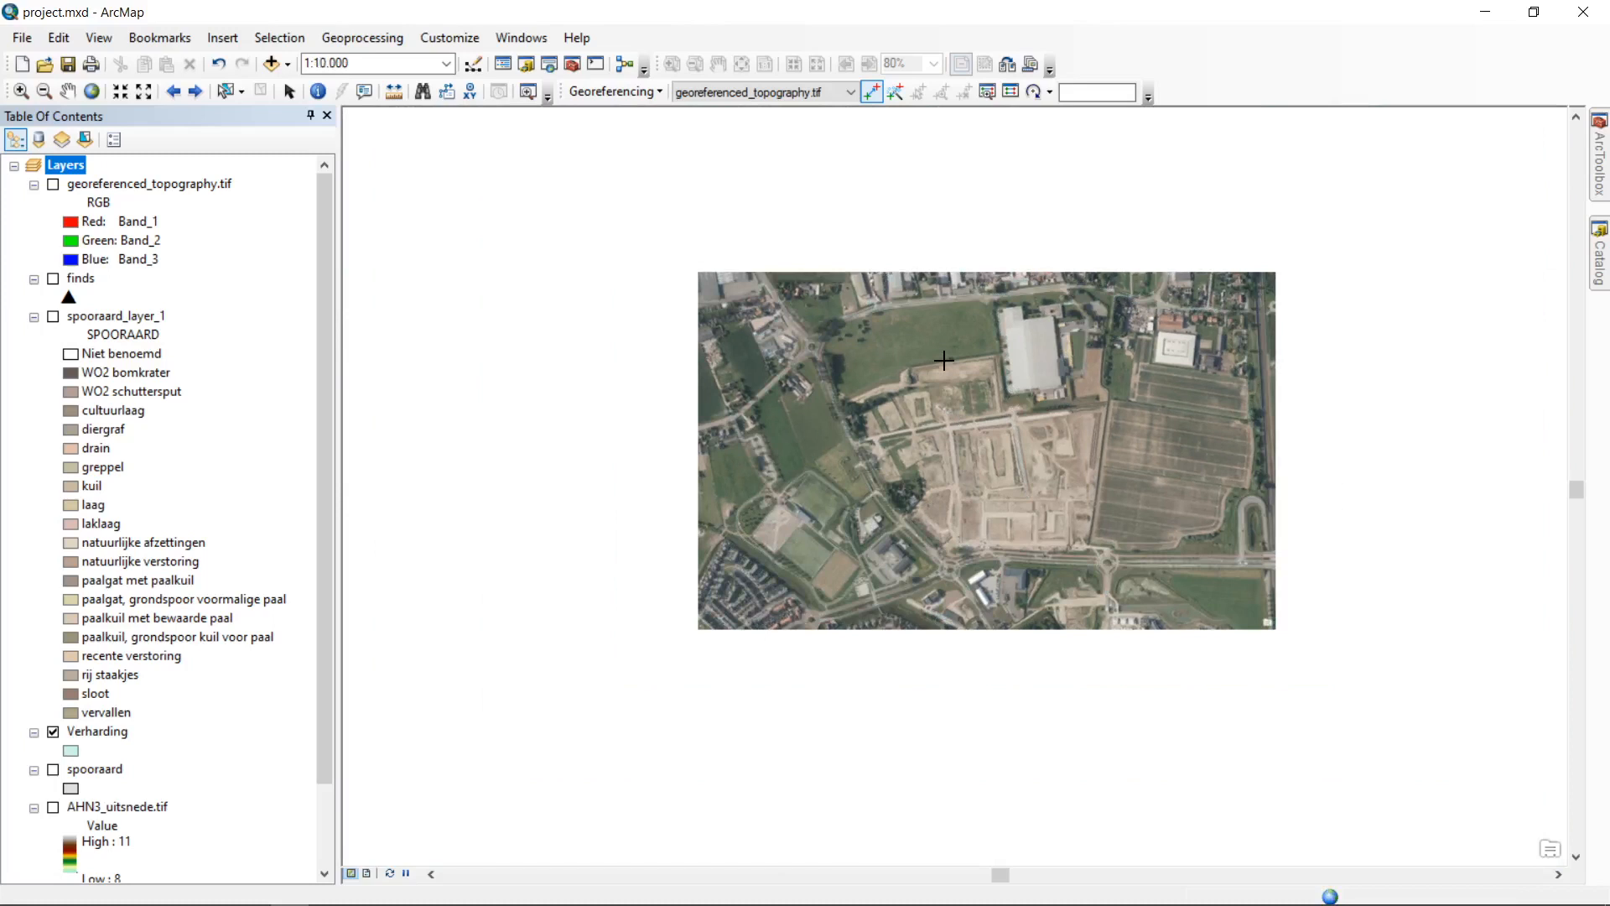
scroll(944, 360, down, 2)
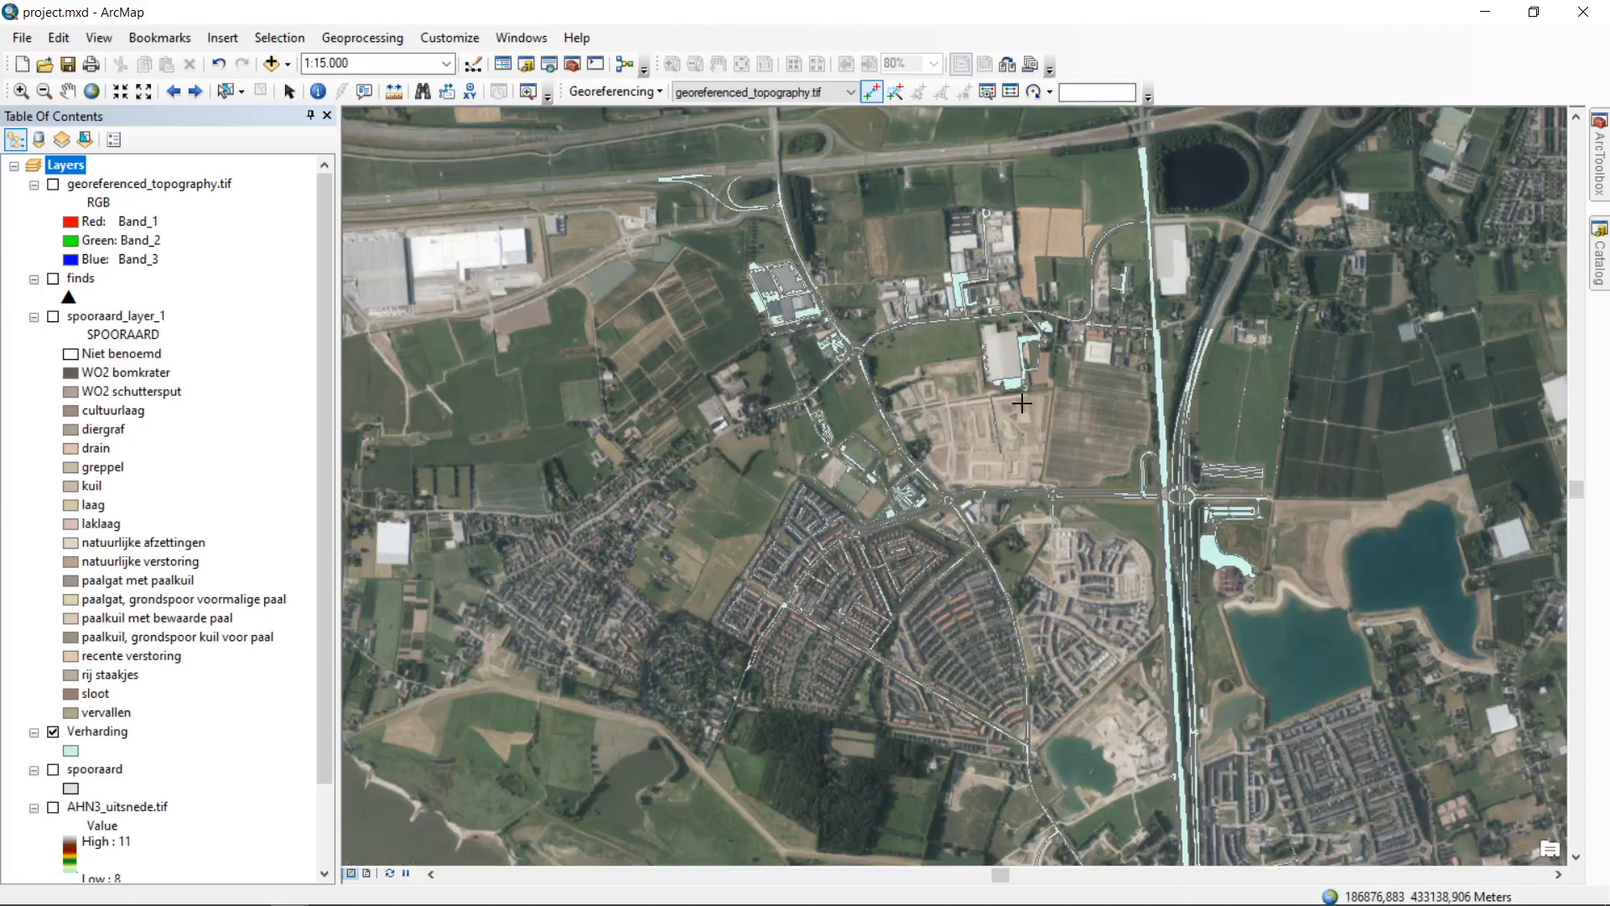
scroll(1011, 401, down, 2)
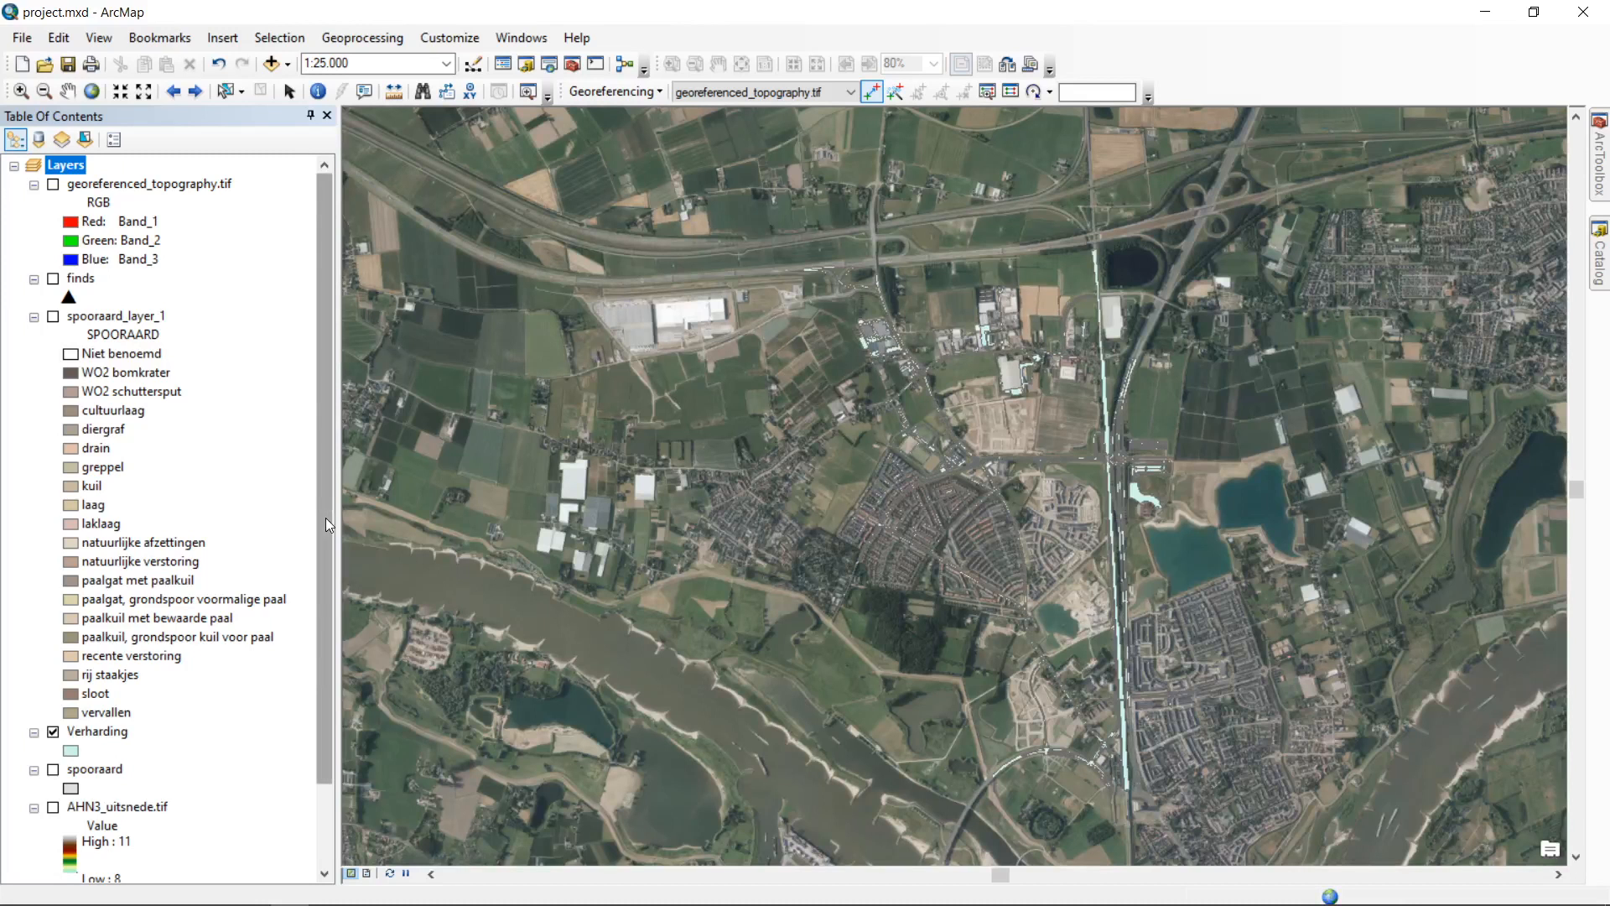
Step: Expand the World Imagery sublayers of the Basemap and examine the aerial imagery of the bare construction plots west of the railway up close
drag(326, 517, 322, 676)
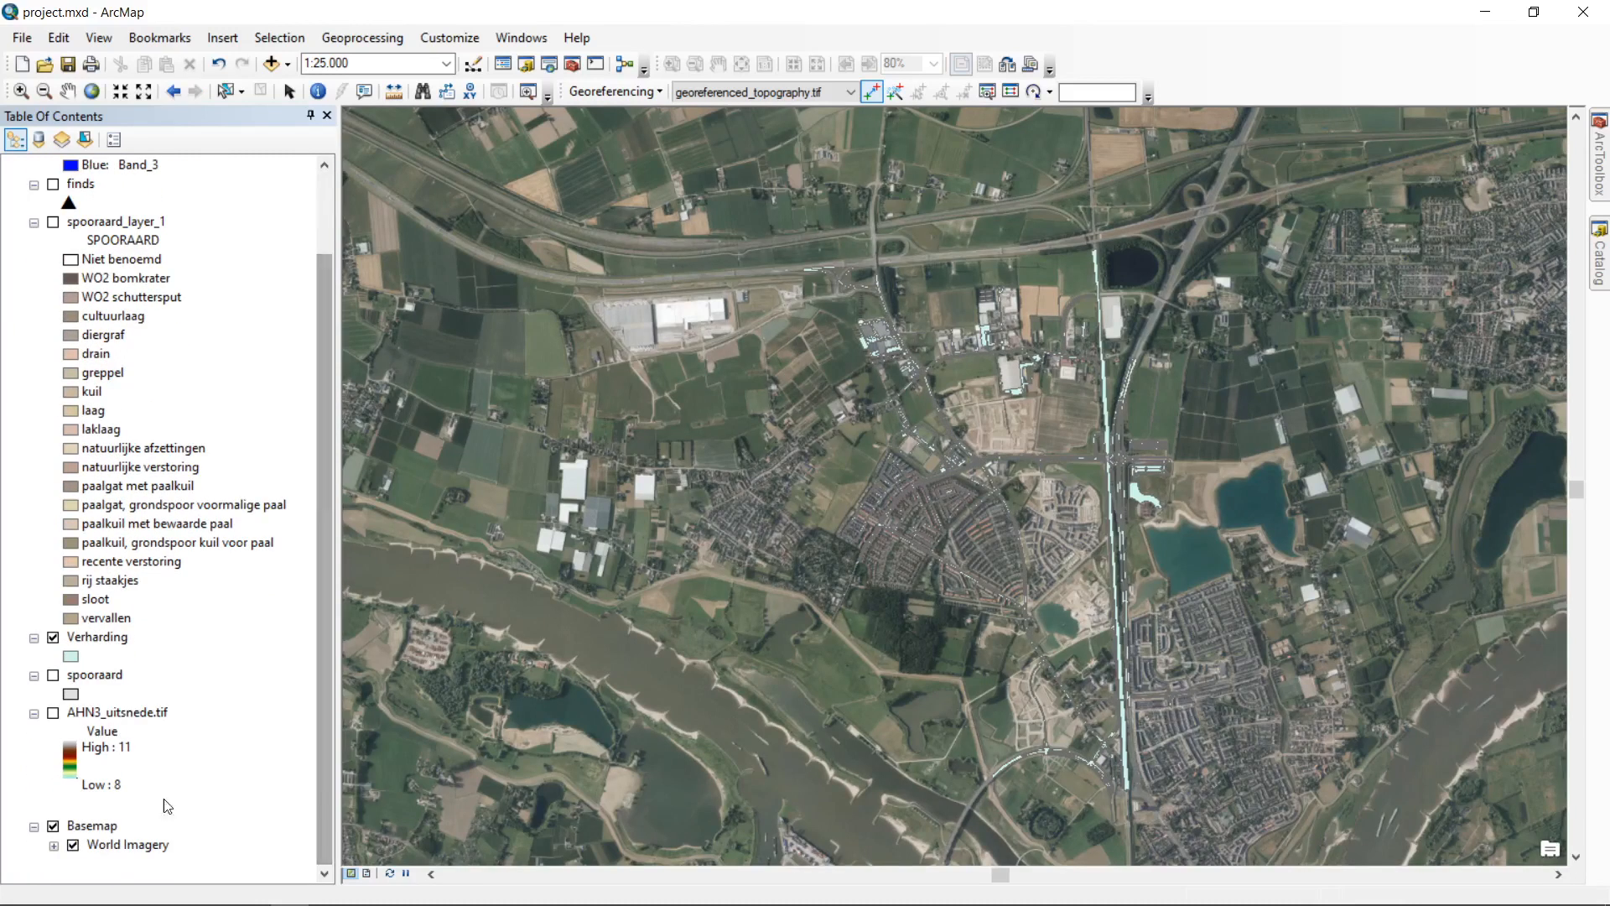
click(88, 827)
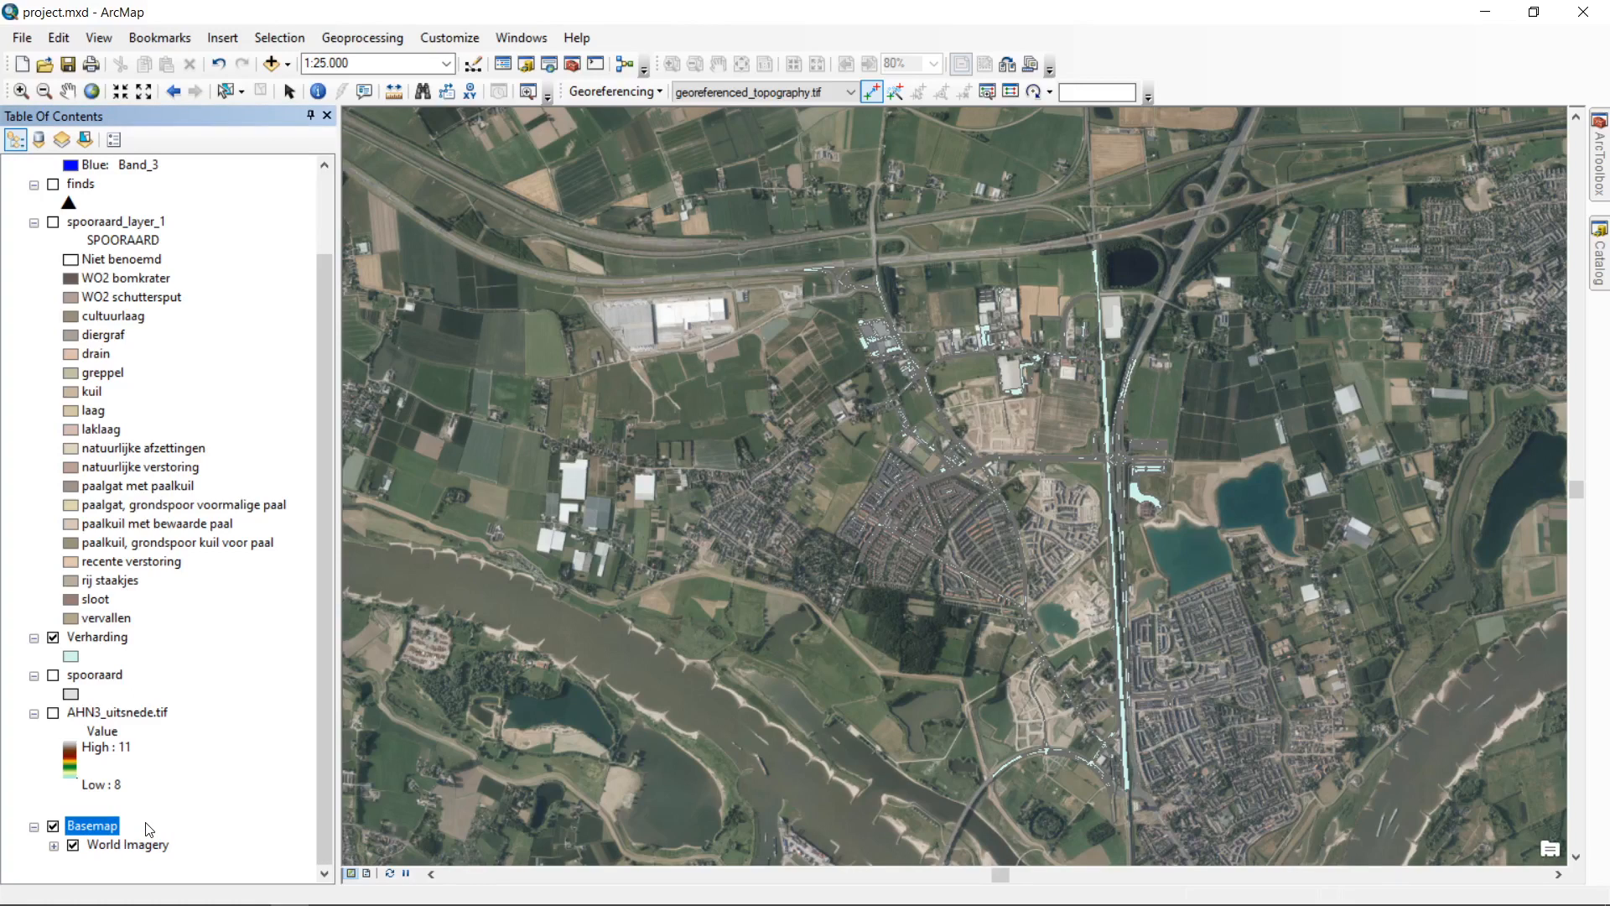
click(161, 845)
click(166, 833)
click(53, 845)
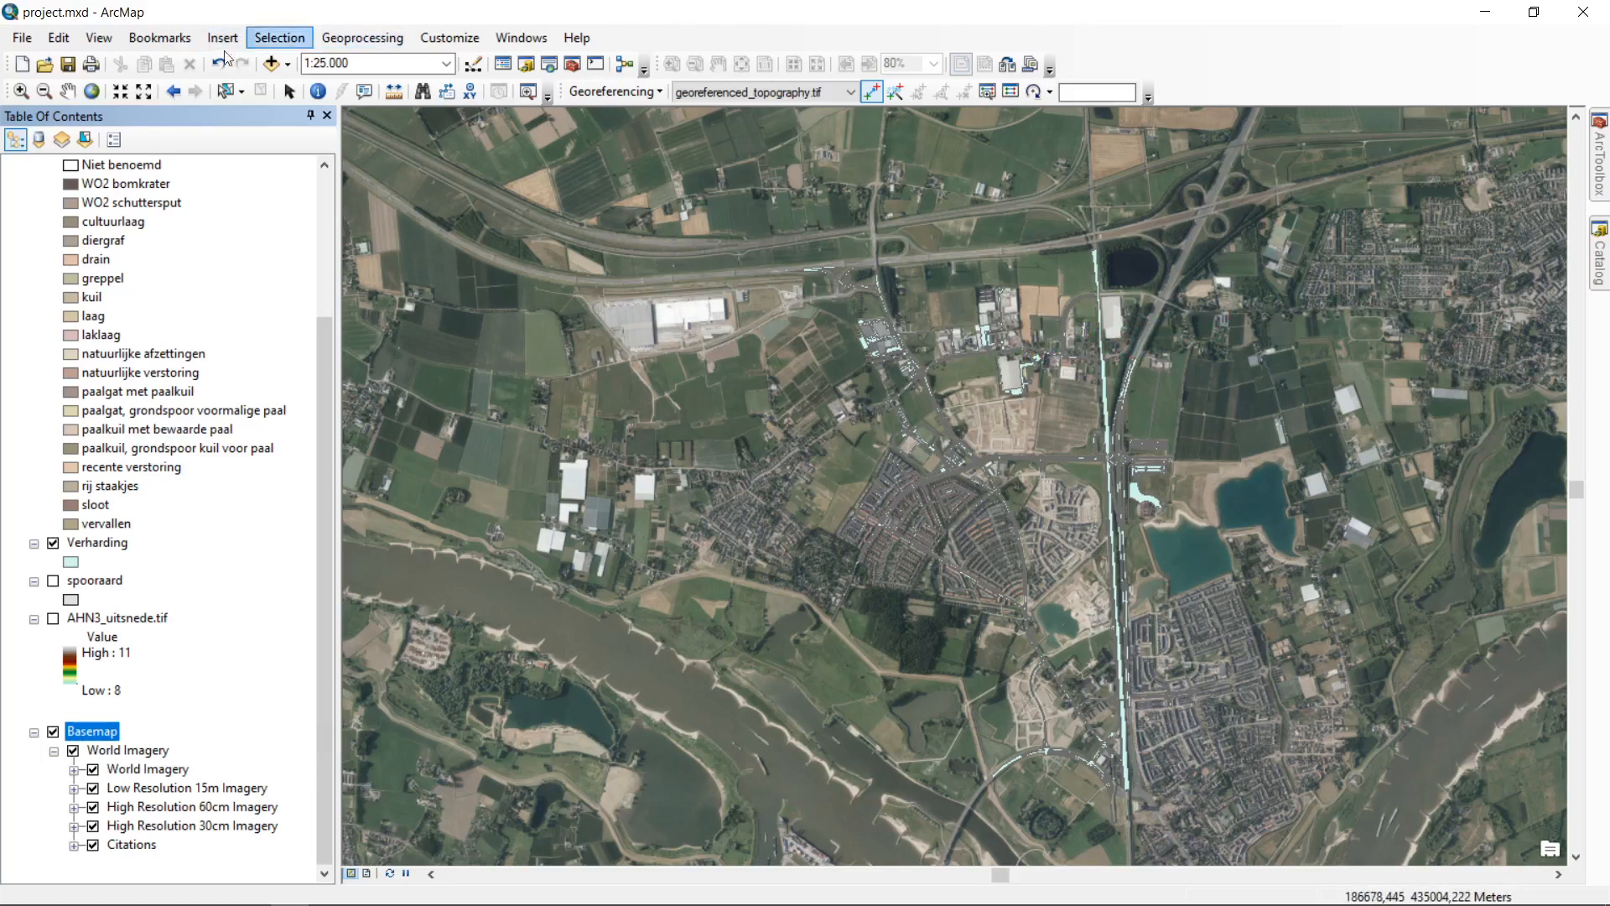
click(21, 90)
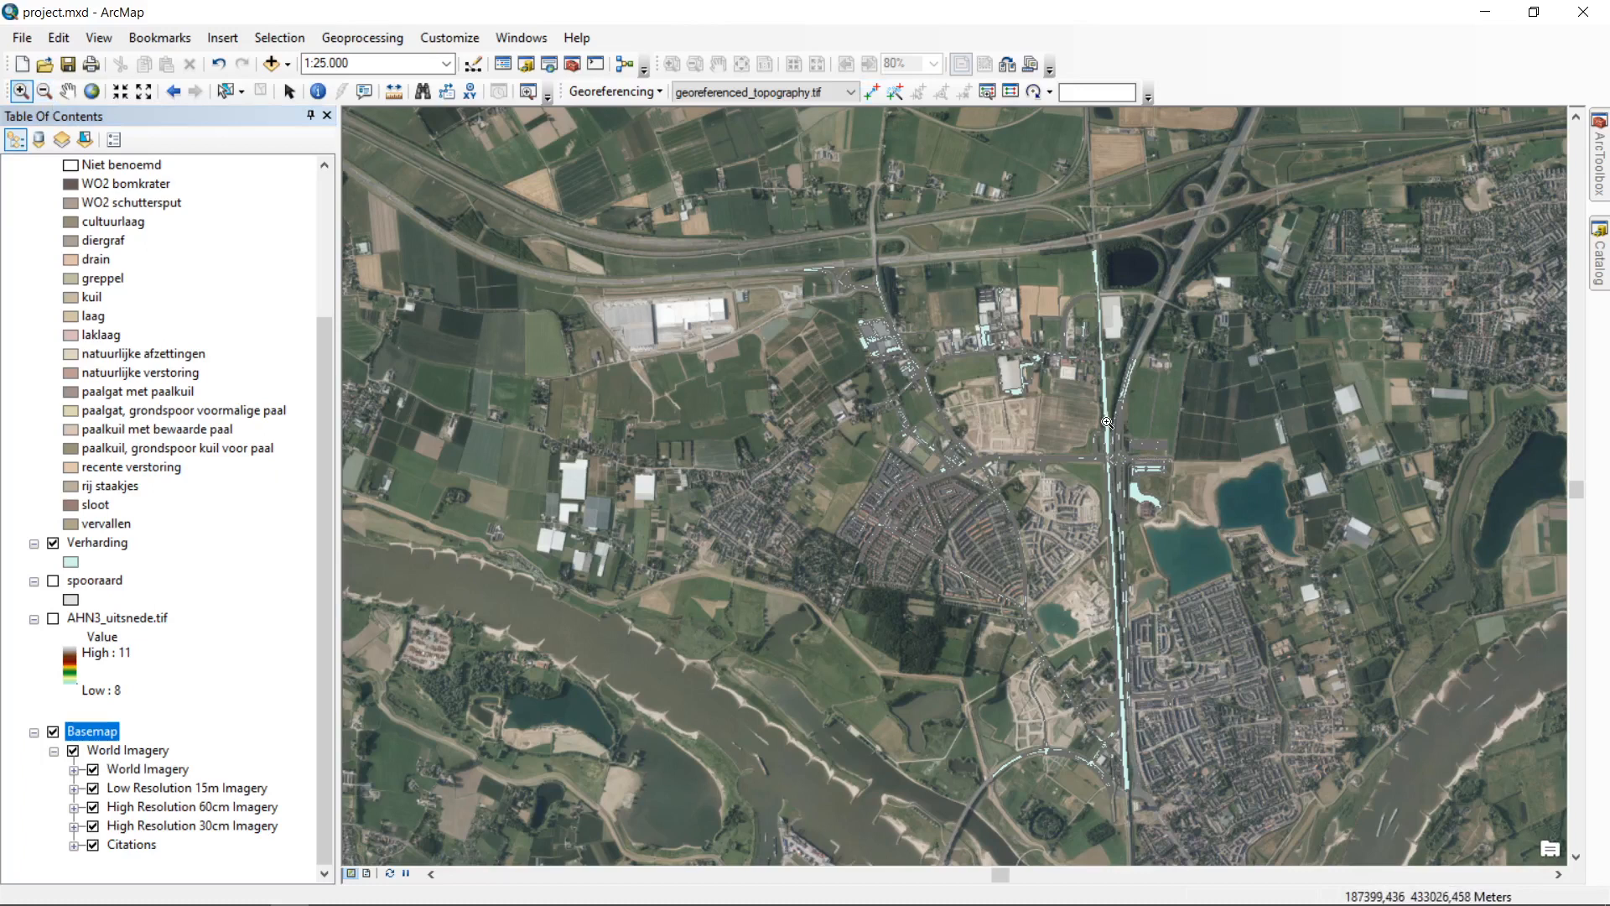
drag(1082, 458, 919, 330)
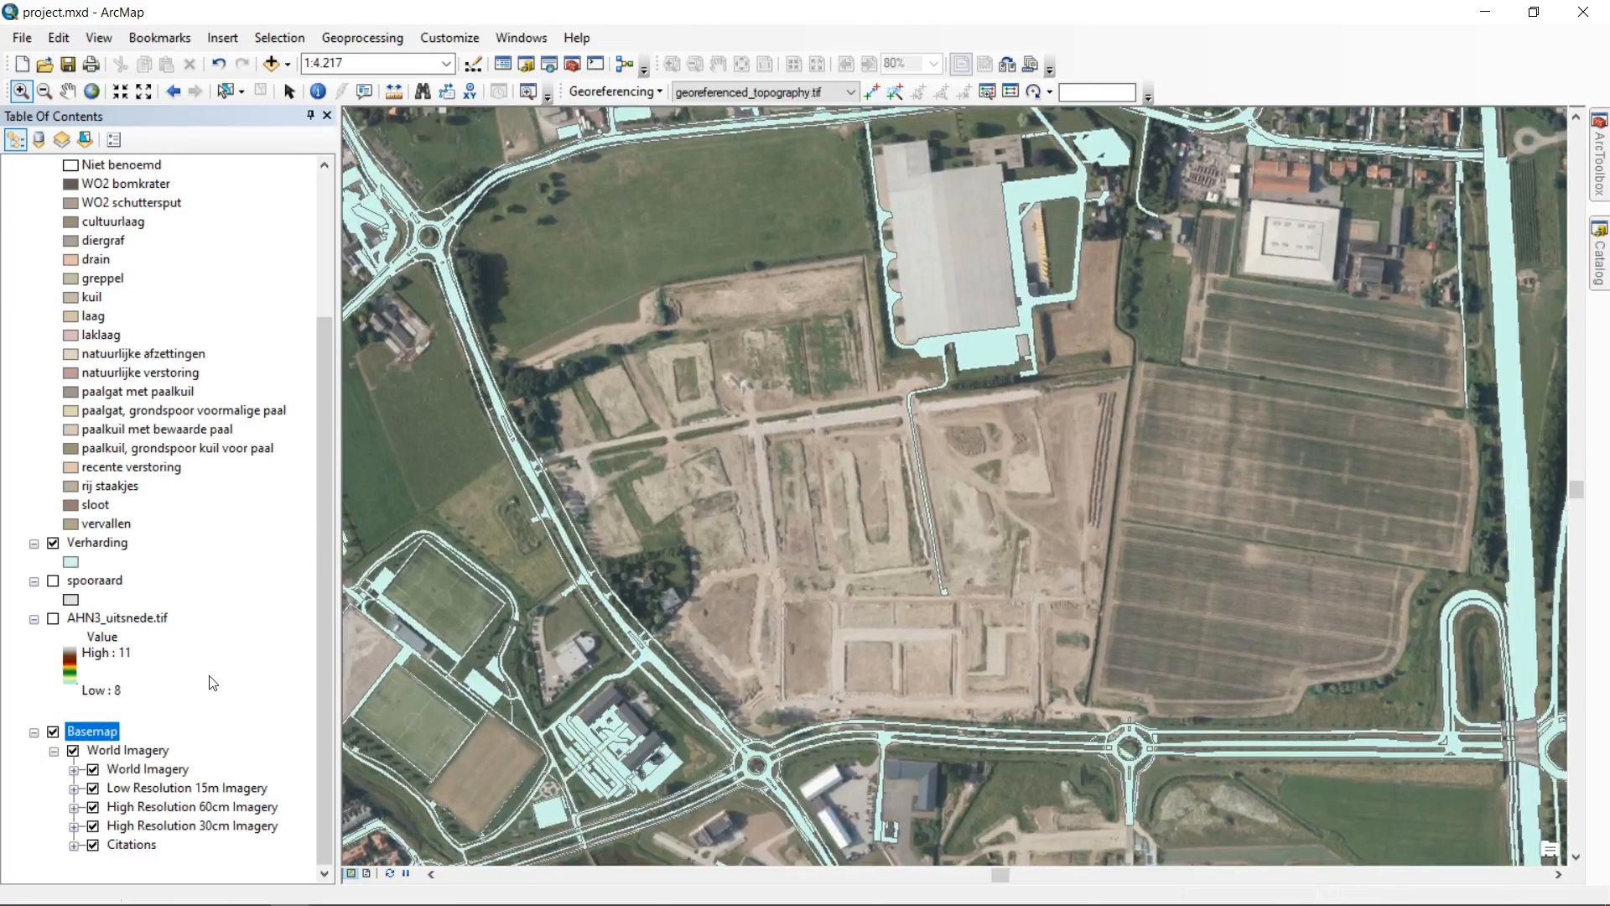
Step: Search ArcGIS Online data for "pdok" and enlarge the results window
click(26, 39)
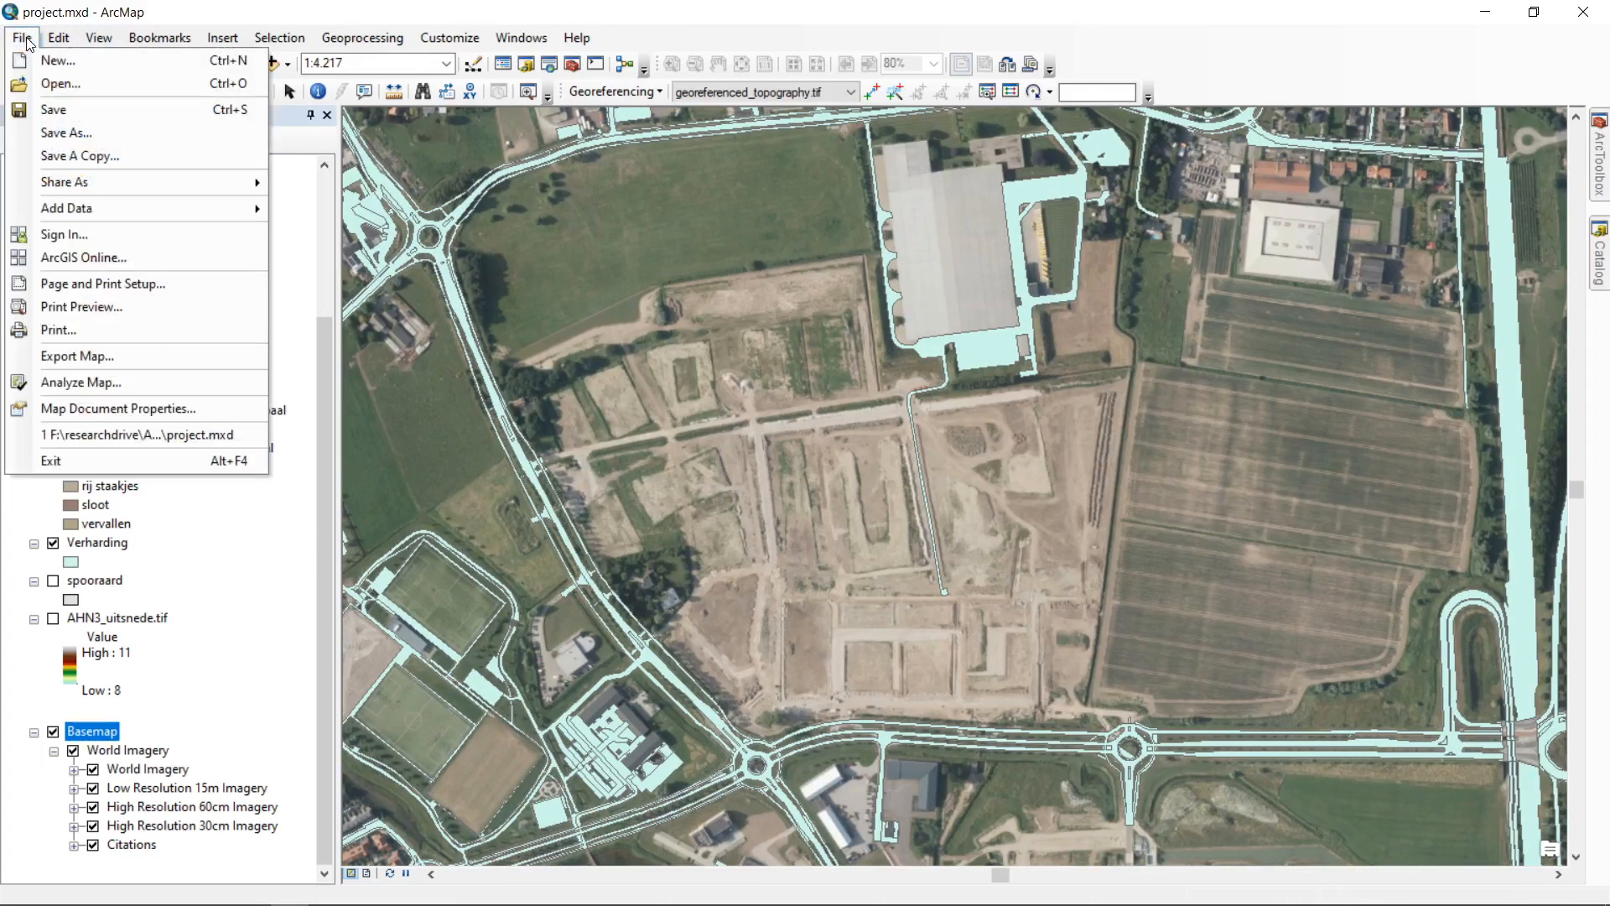
mouse_move(128, 211)
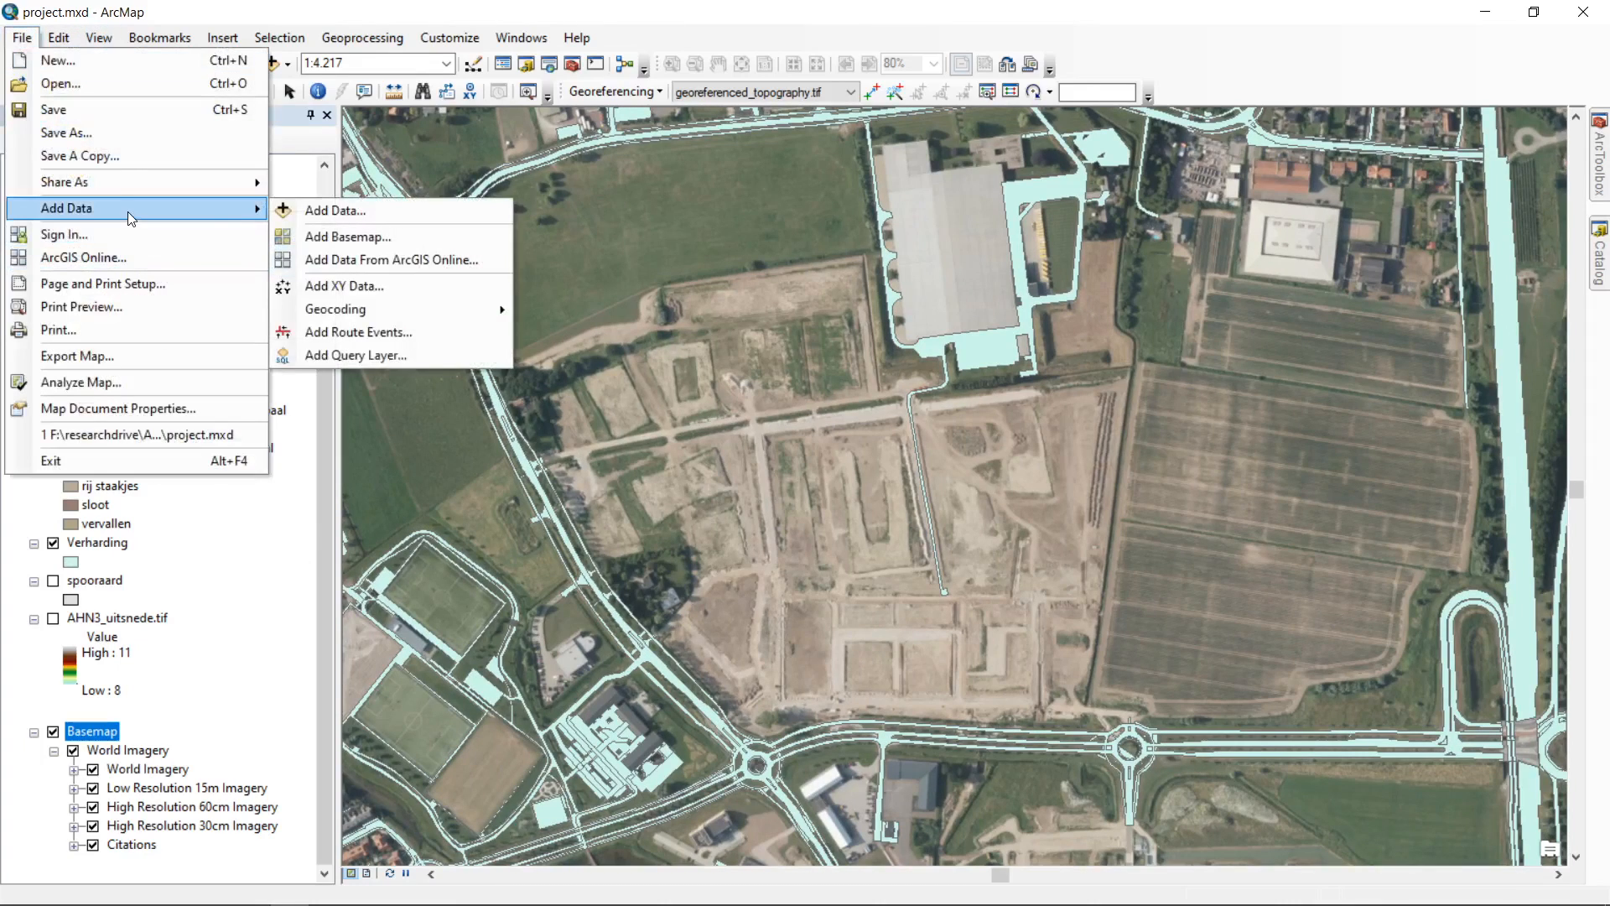
click(459, 260)
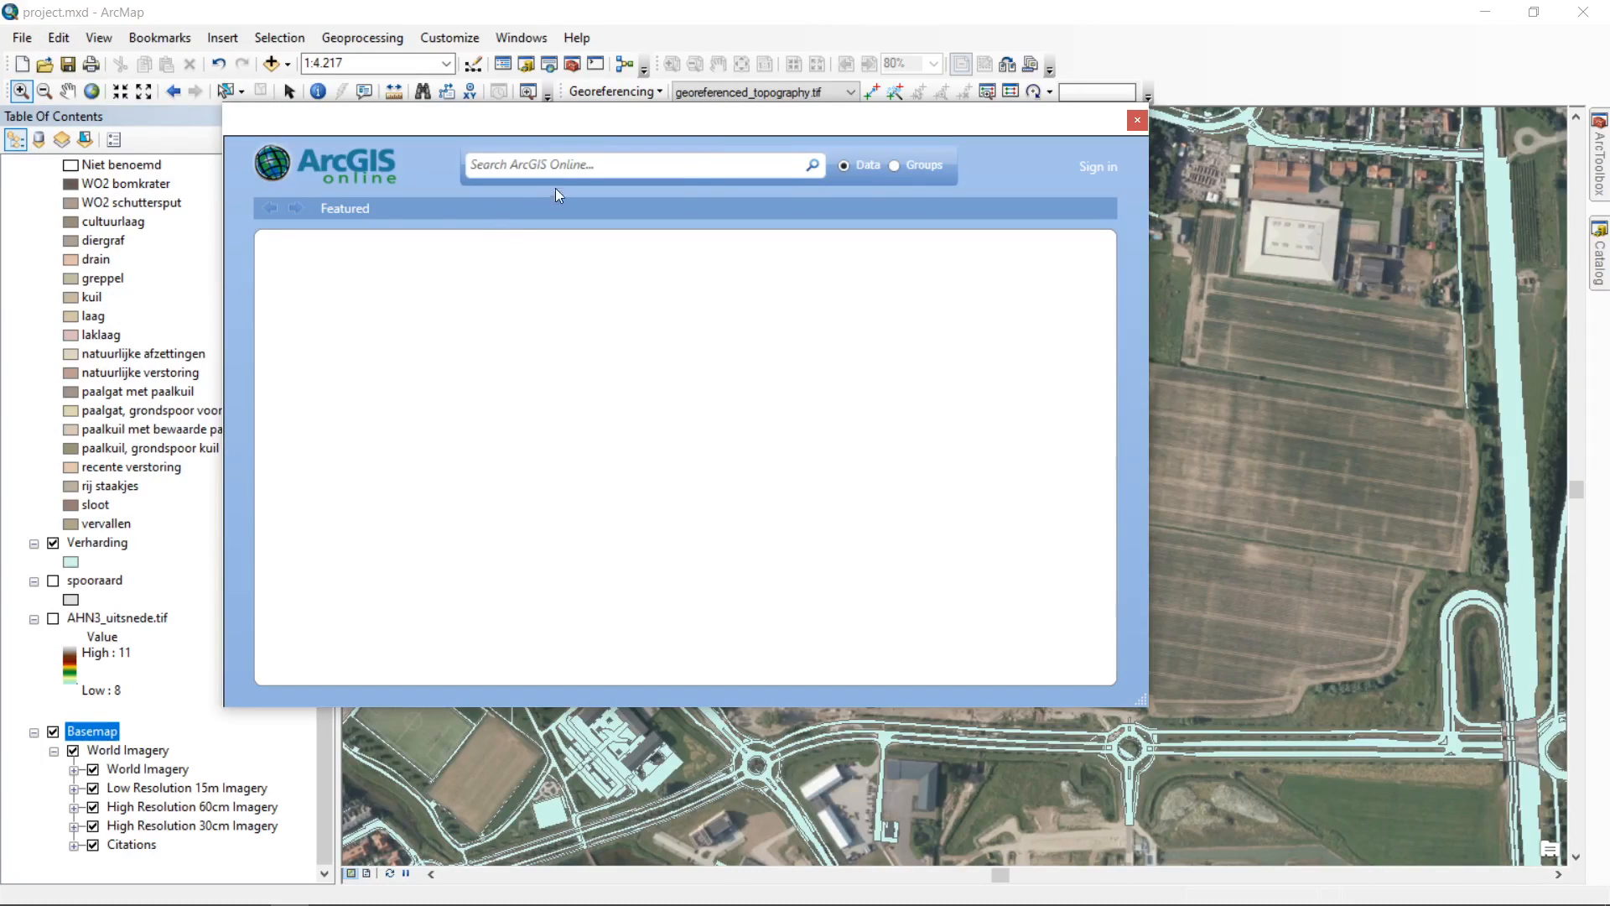
click(587, 164)
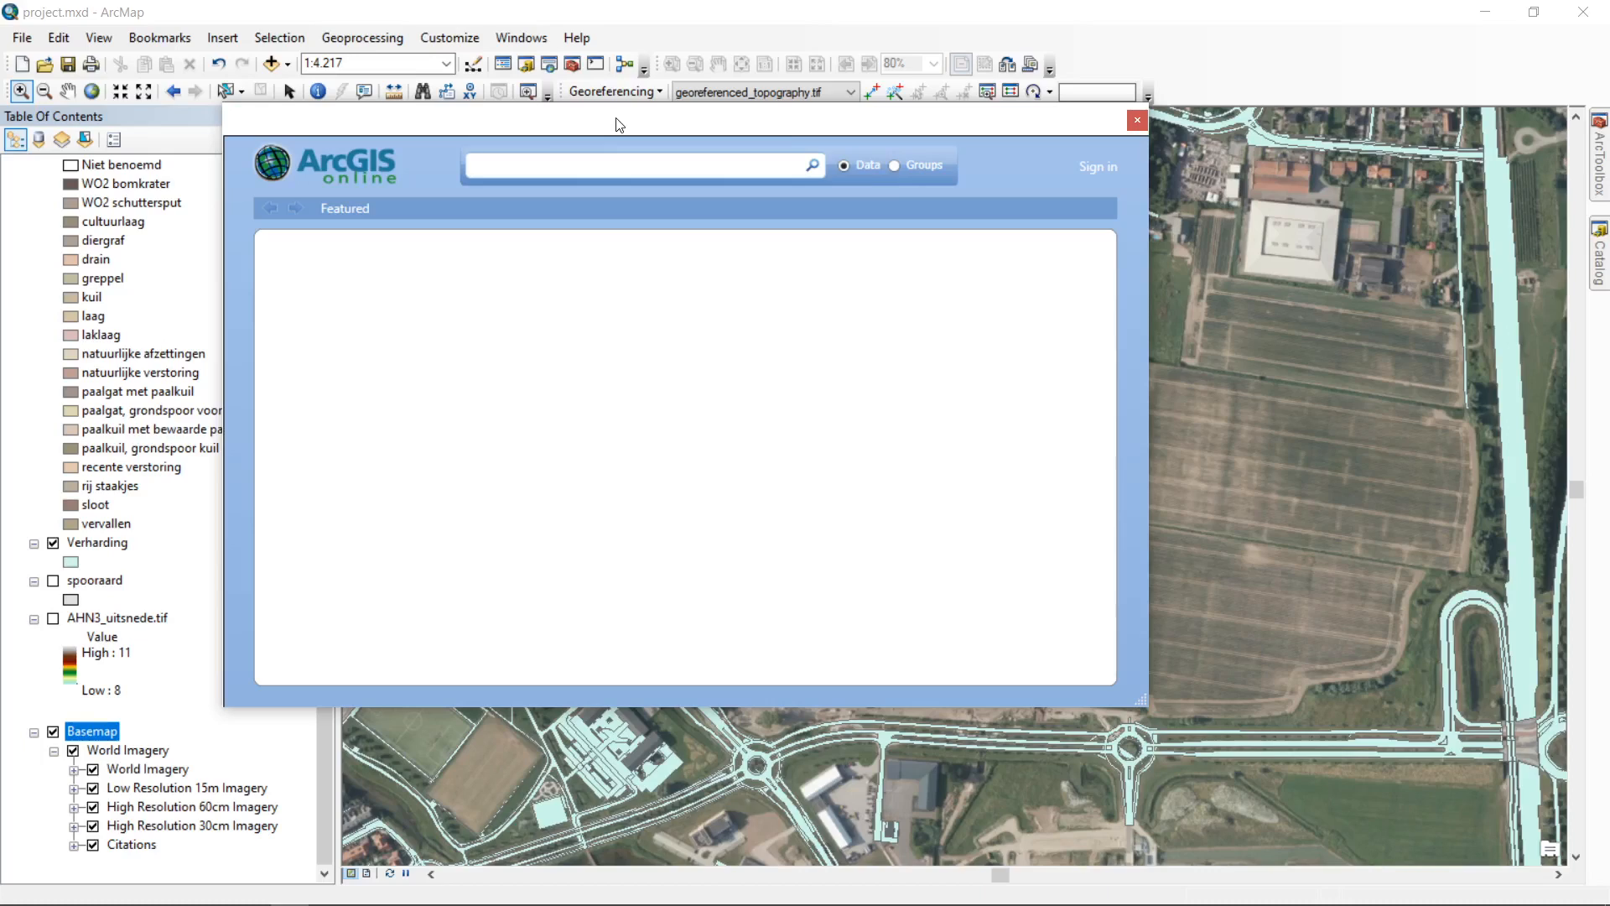
text(pdok)
click(813, 168)
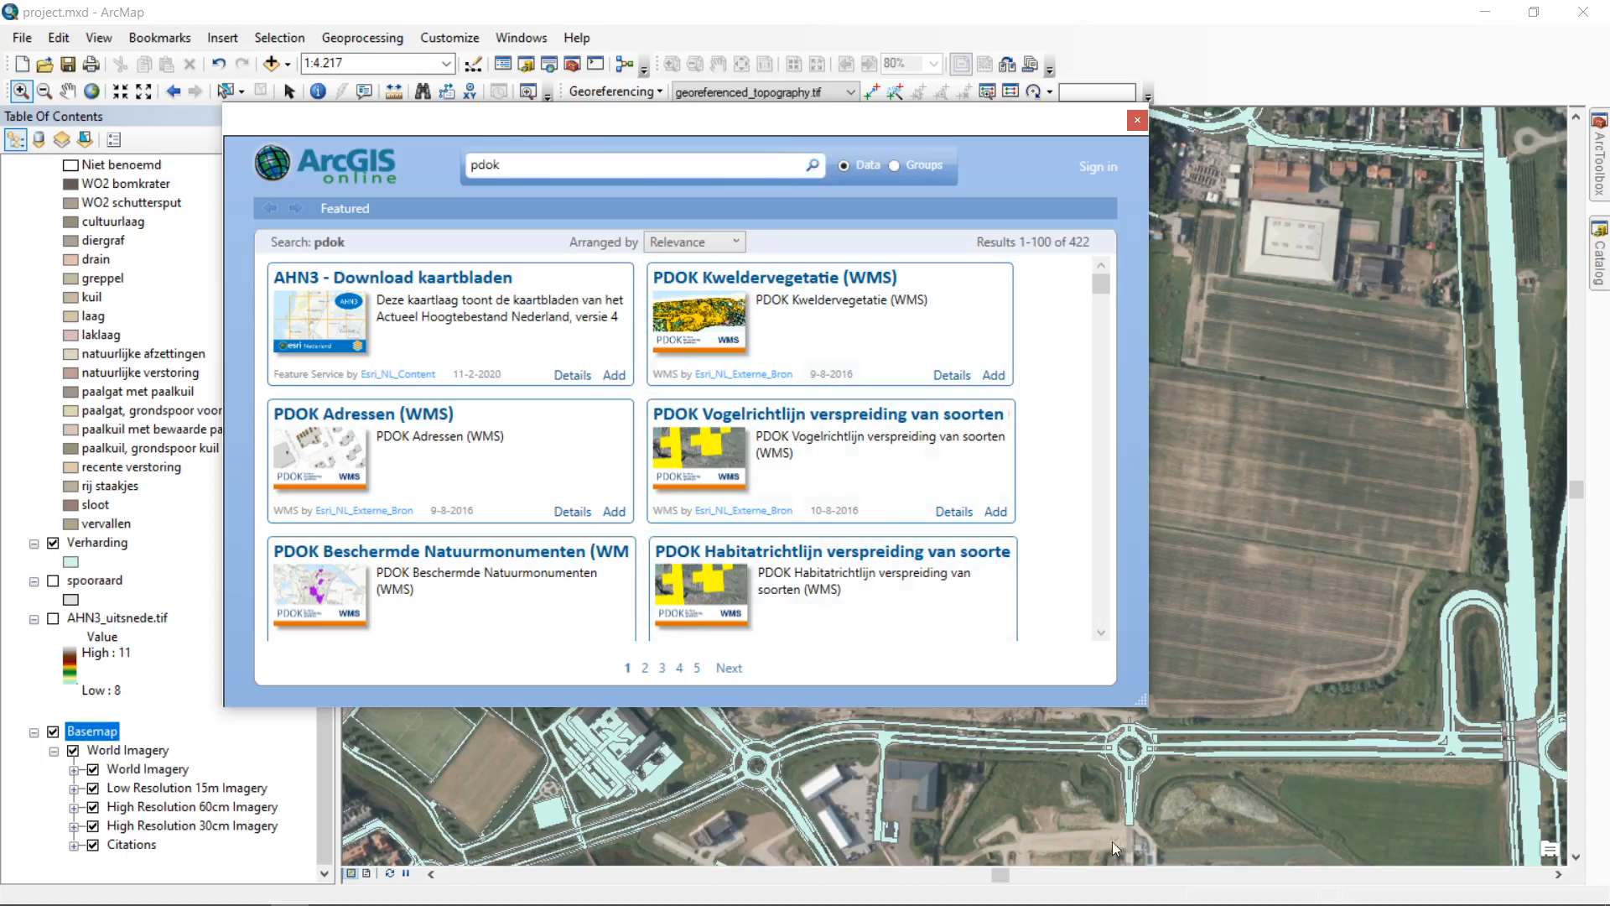
drag(1131, 702, 1341, 797)
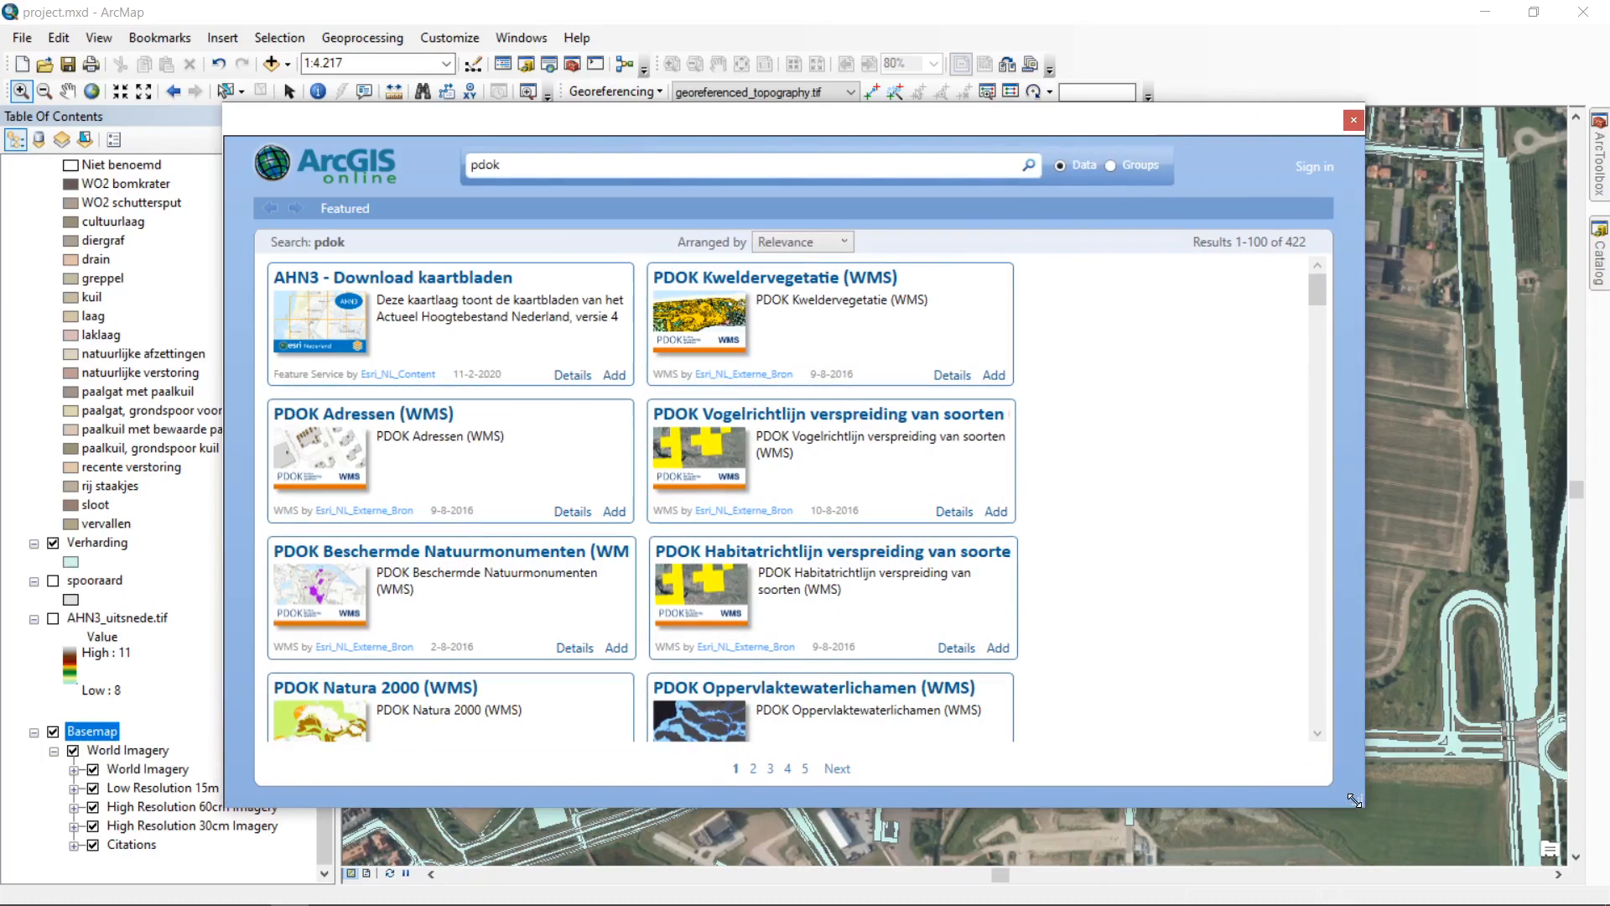
Step: Look through the first page of pdok search results and open results page 5
drag(1322, 298, 1331, 243)
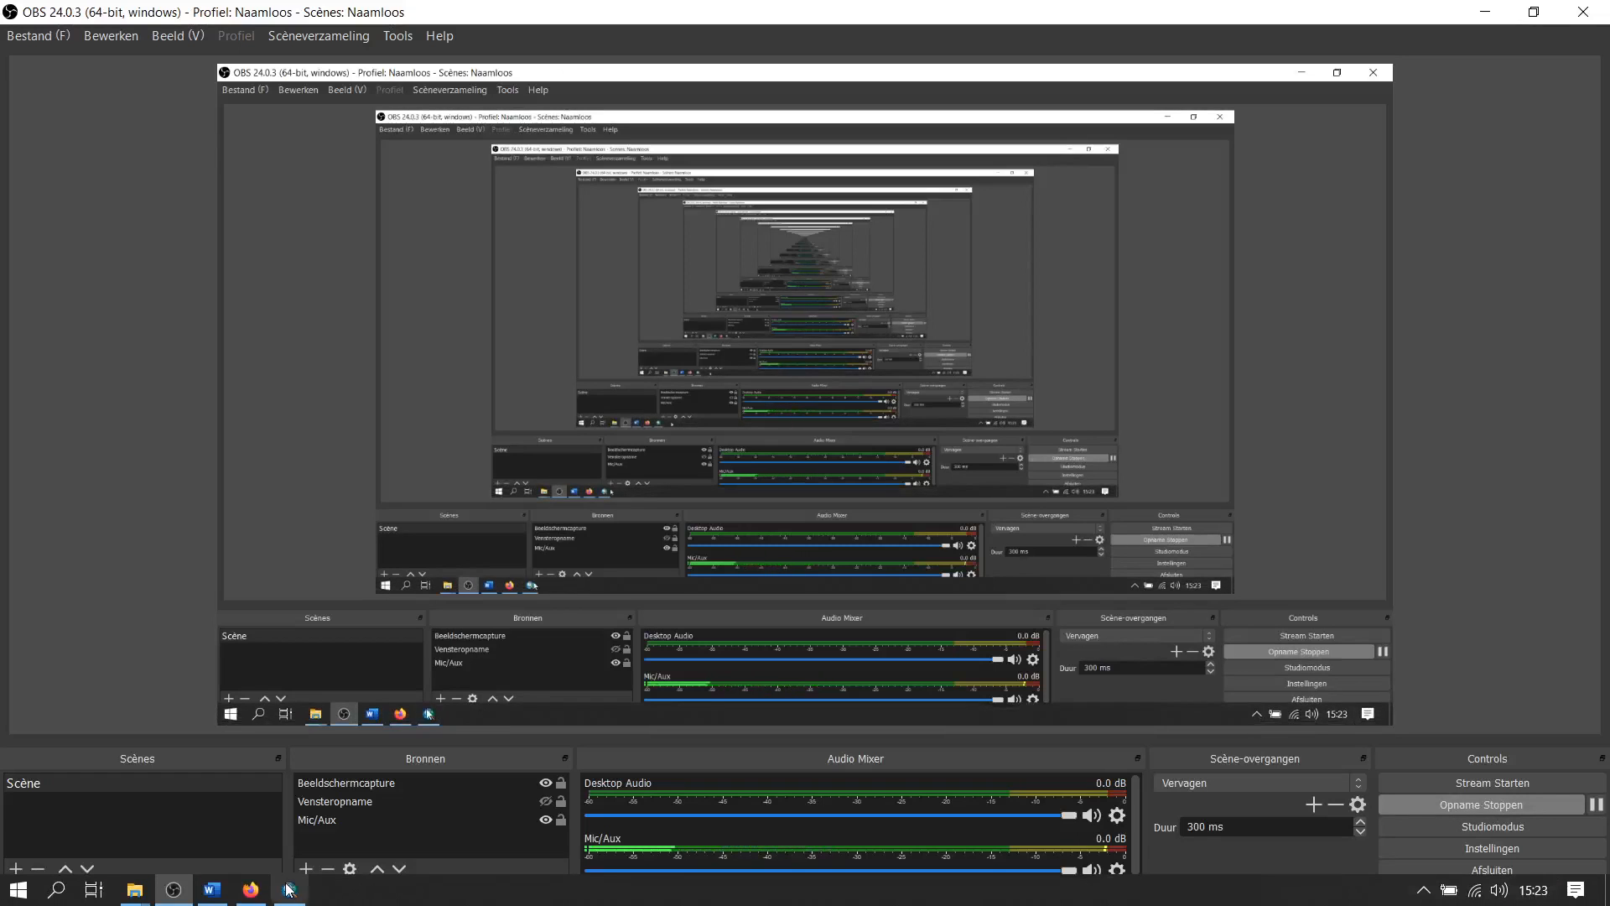
click(289, 889)
drag(1314, 307, 1340, 731)
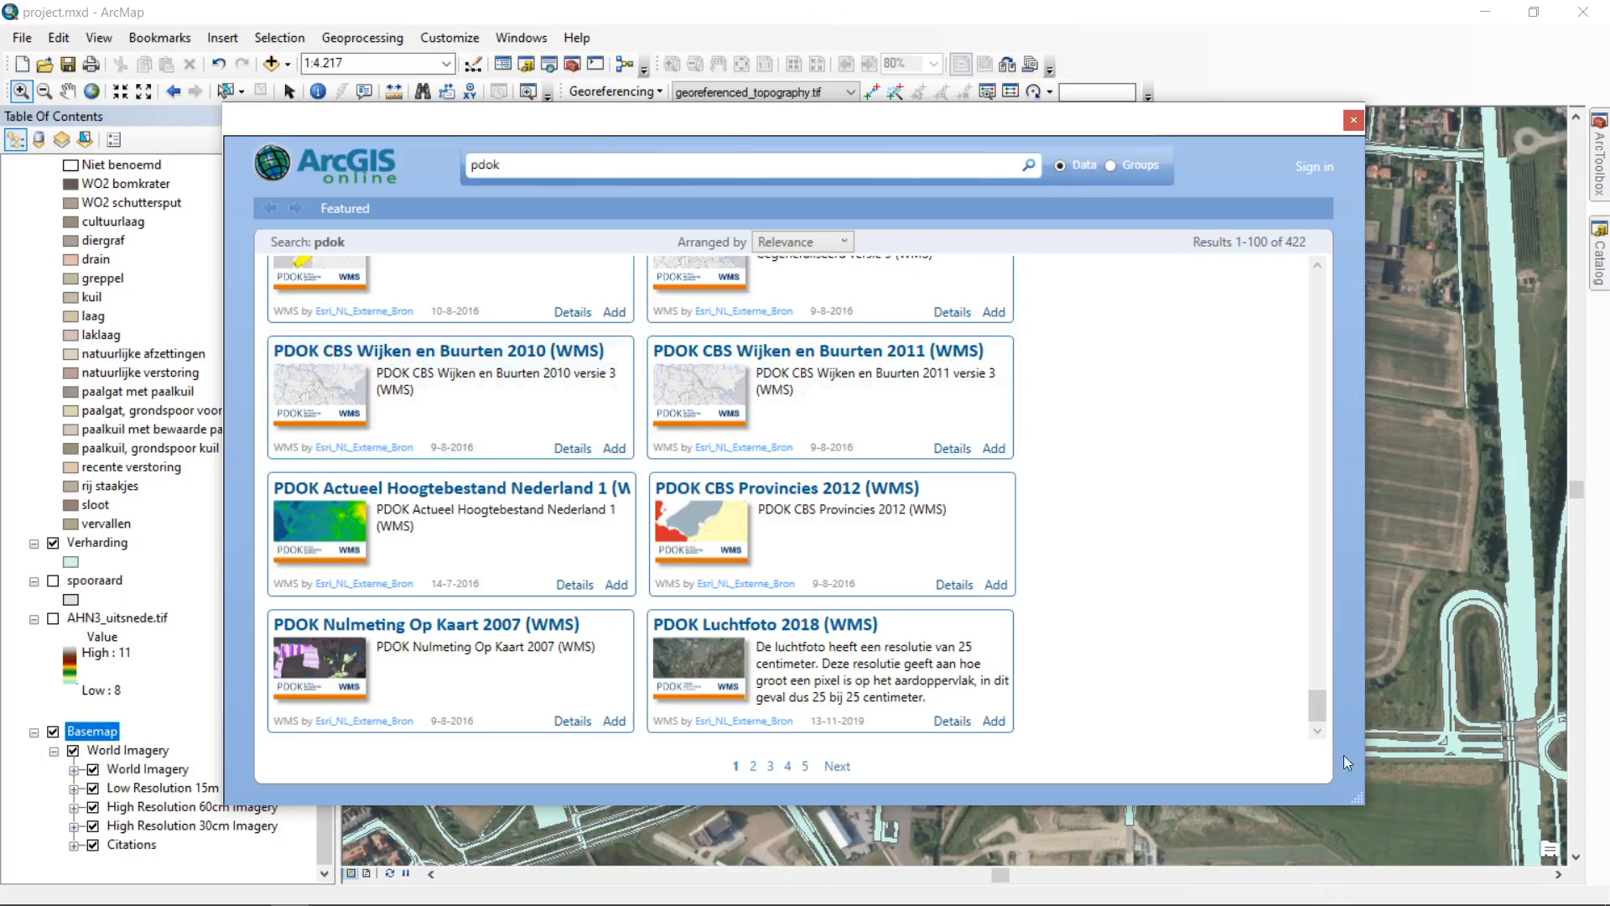
drag(1316, 702, 1336, 474)
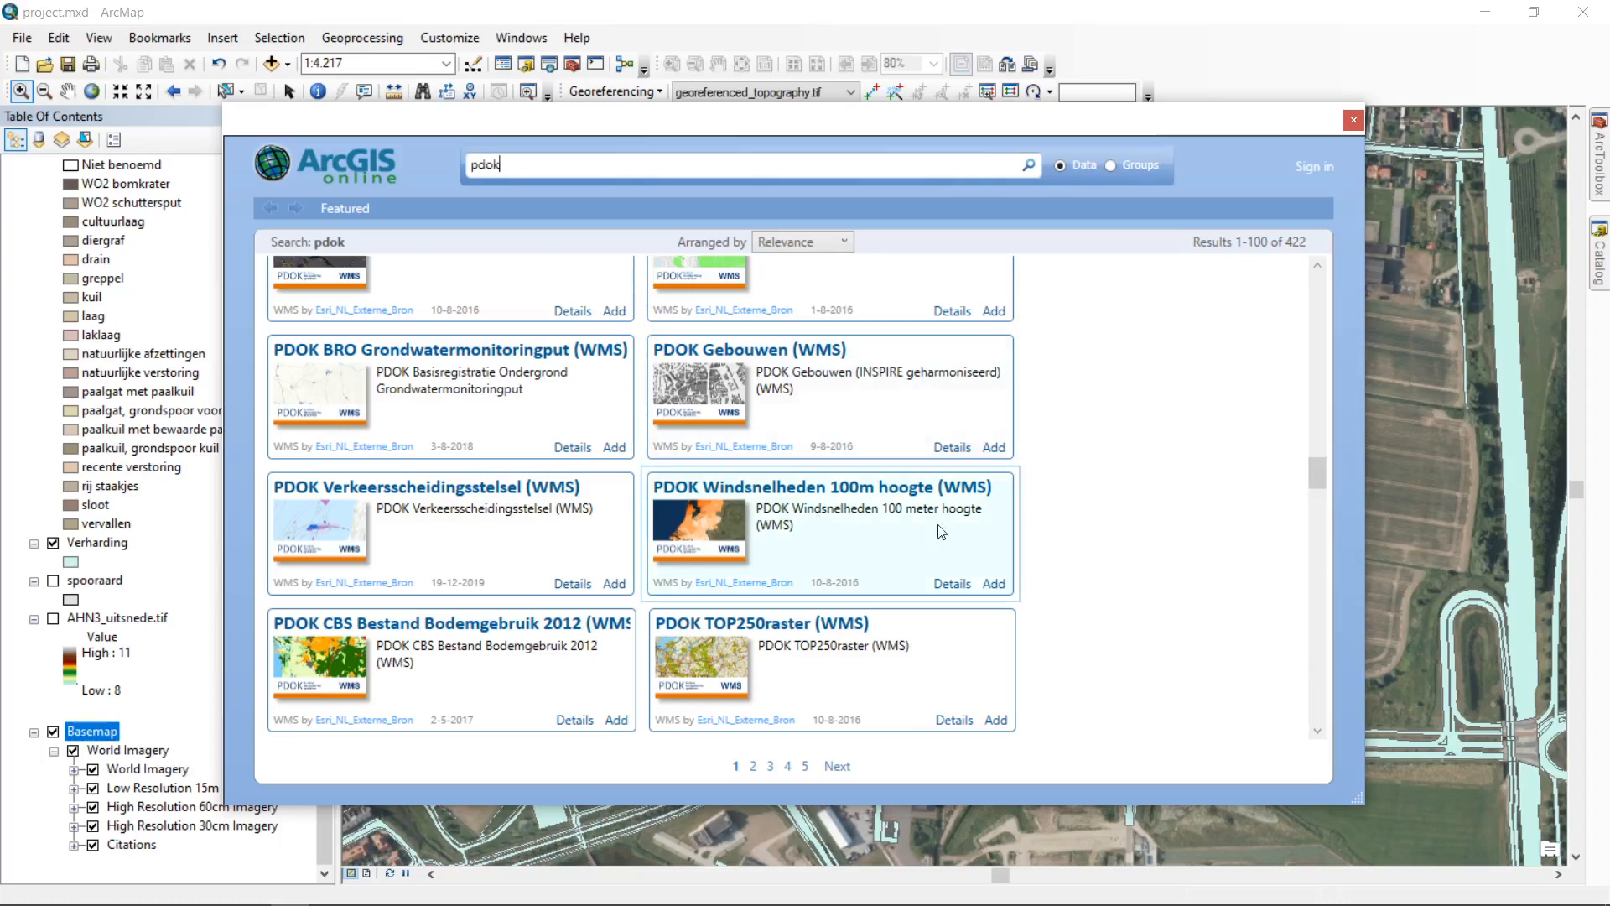
drag(1317, 481, 1386, 255)
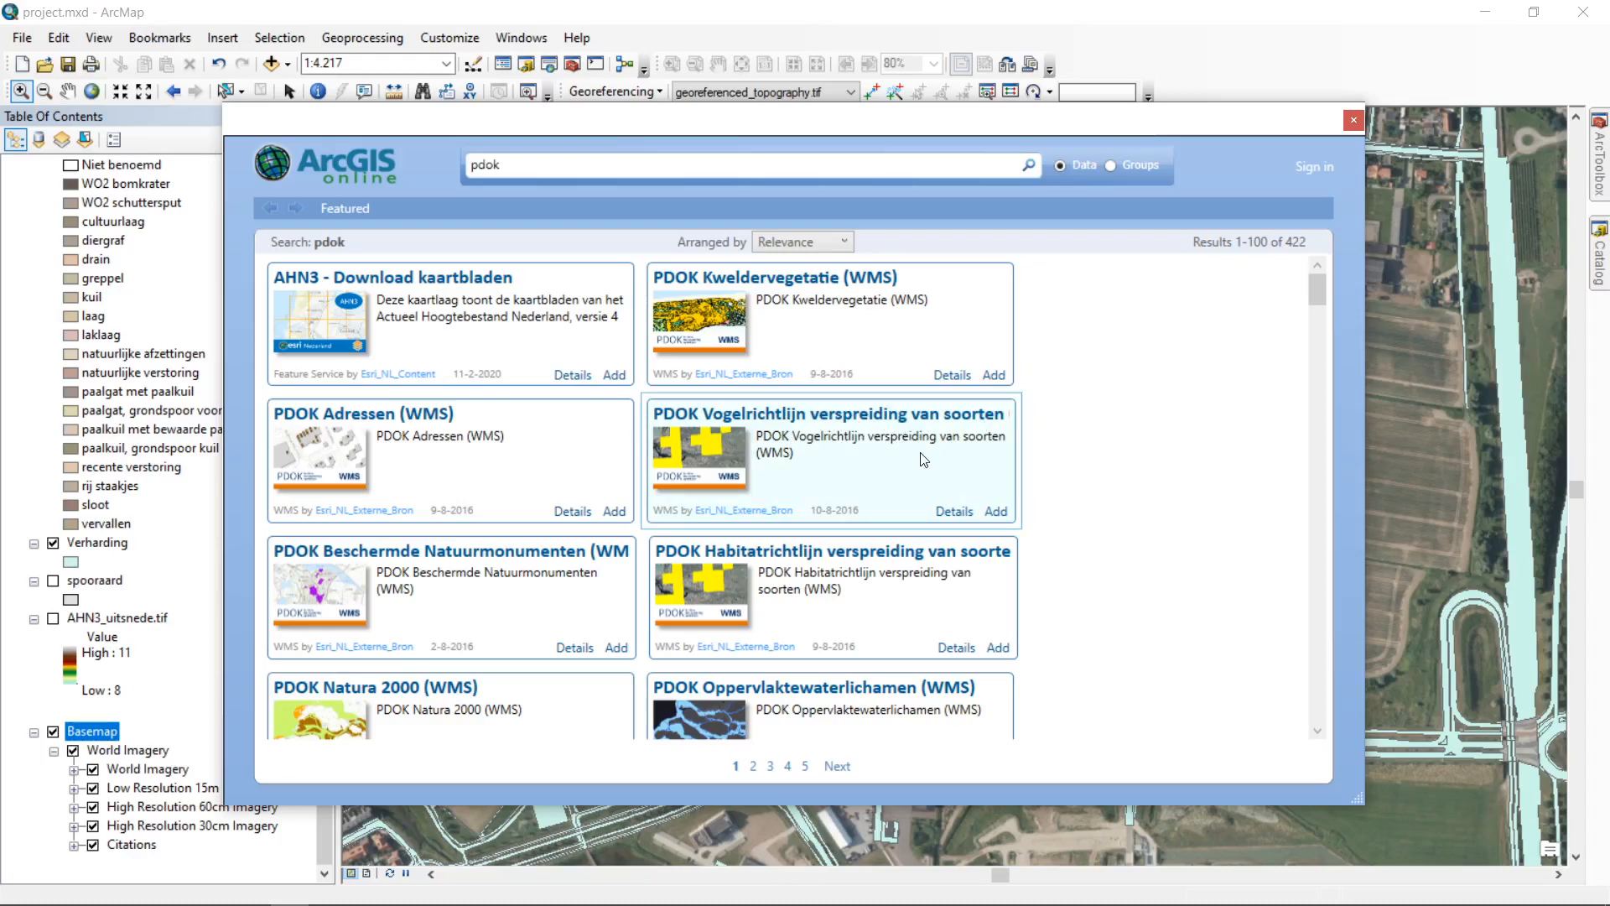
click(805, 766)
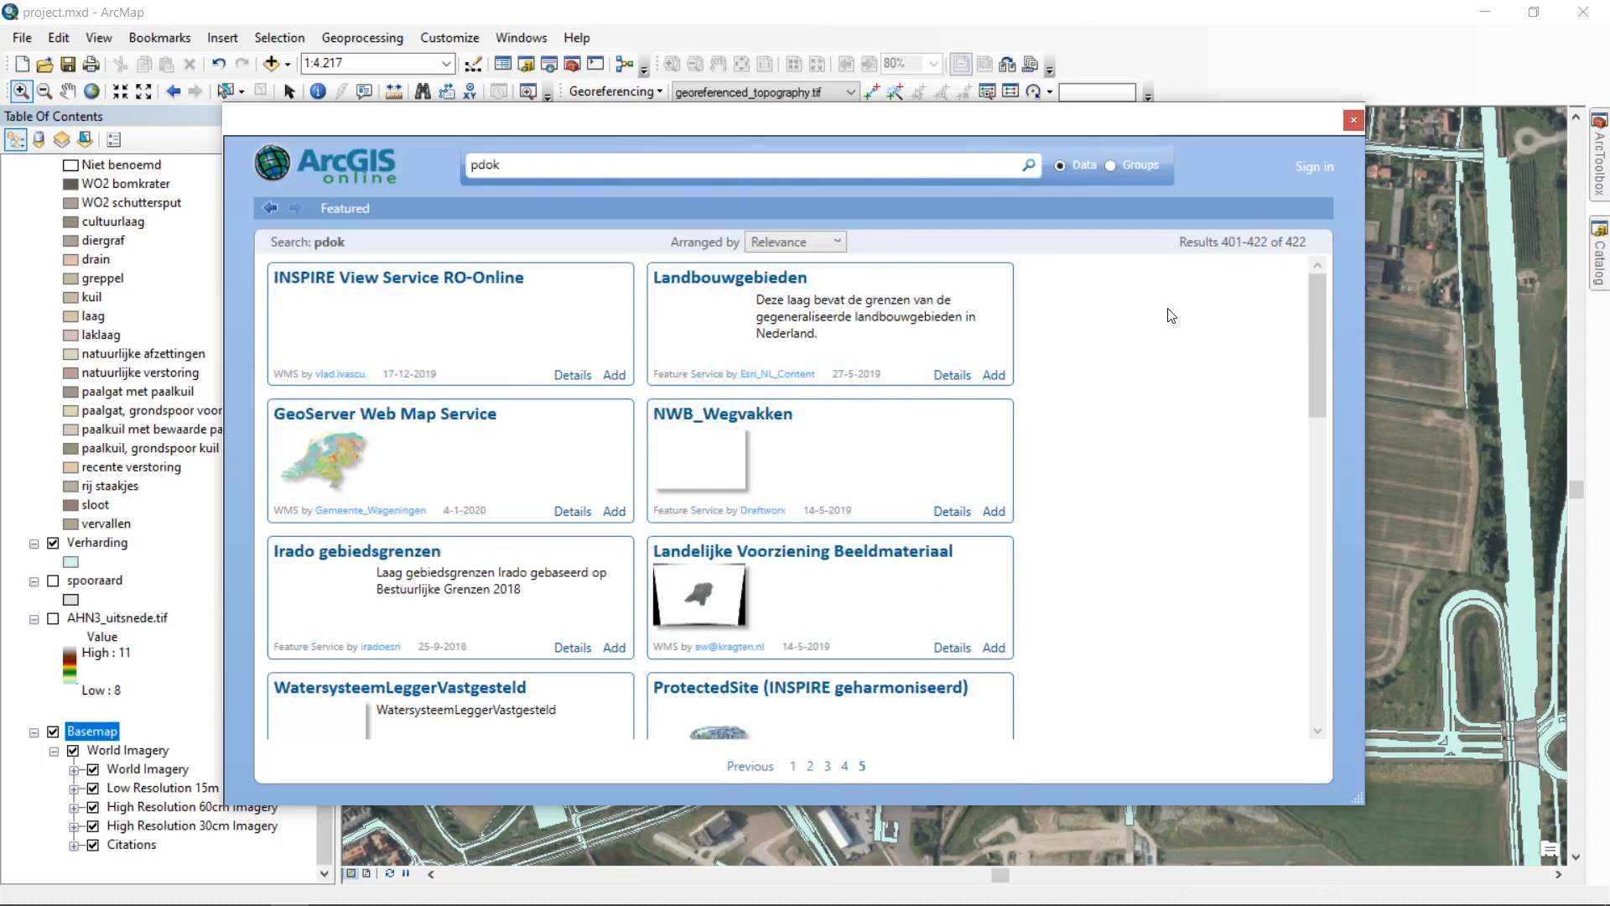
Step: Rerun the pdok search and add the PDOK Actueel Hoogtebestand Nederland 3 (WMS) layer to the map
click(1029, 168)
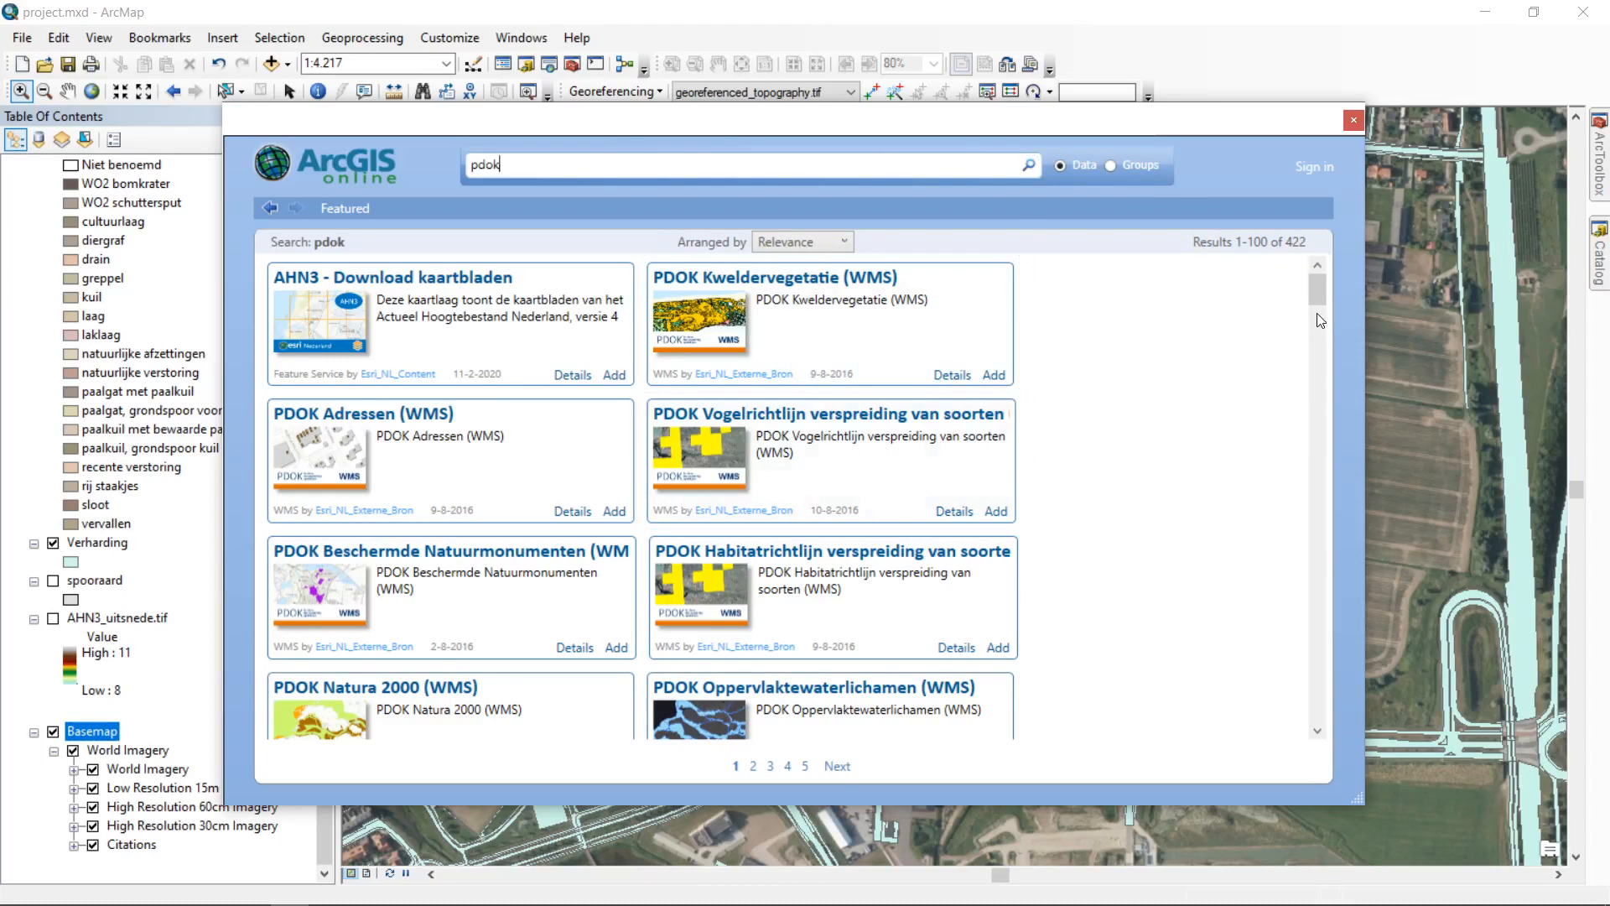
scroll(1319, 310, down, 3)
drag(1321, 319, 1370, 426)
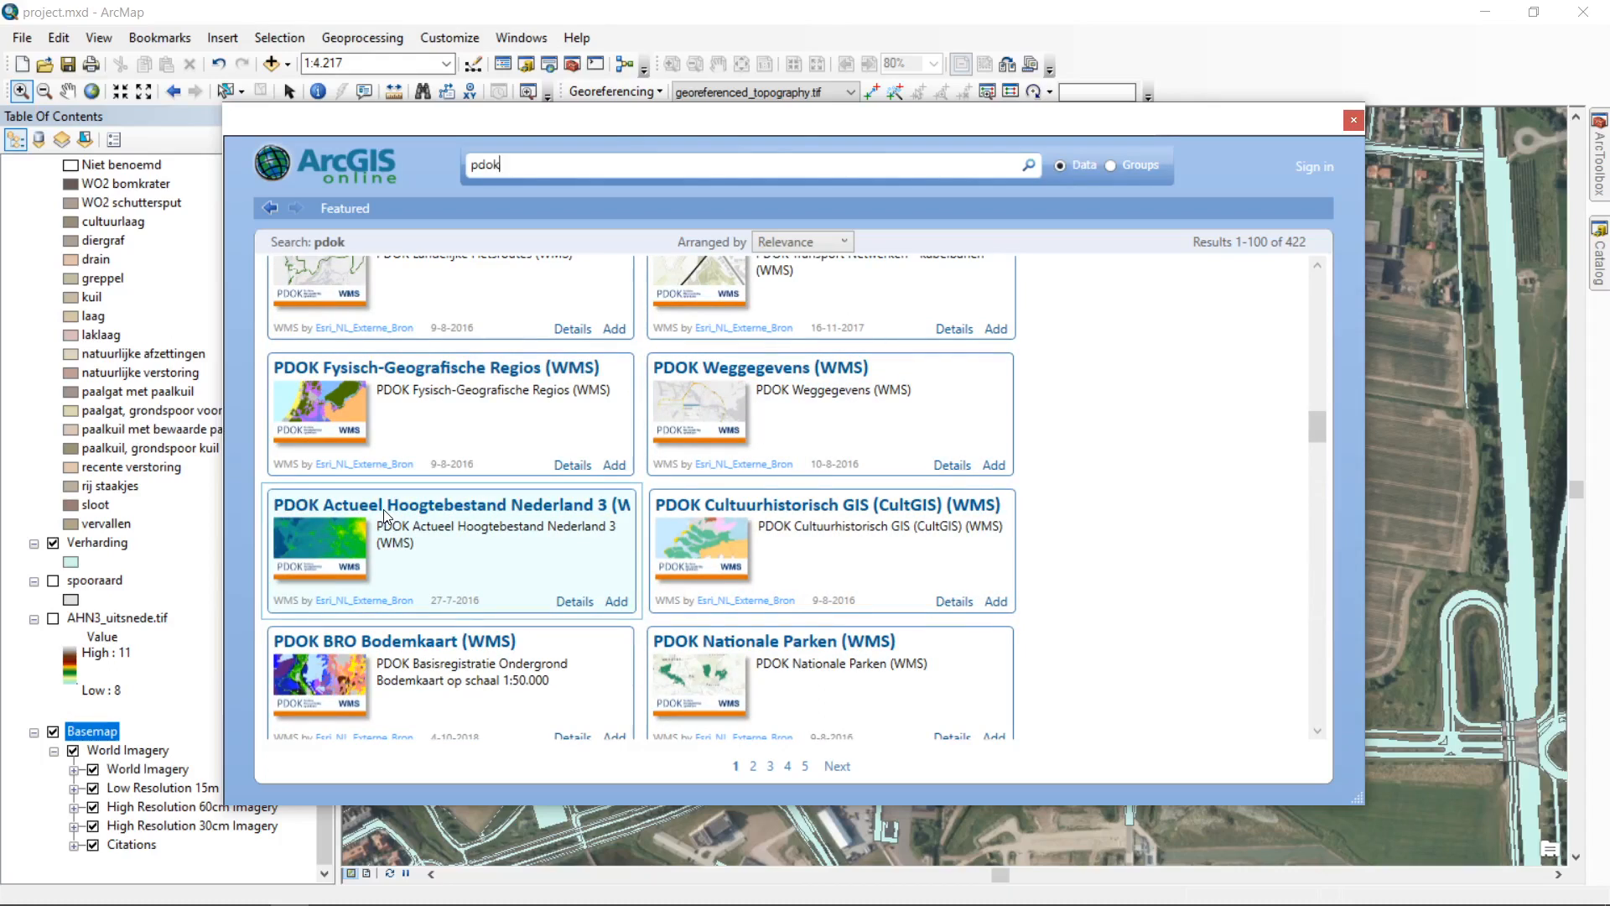
click(568, 508)
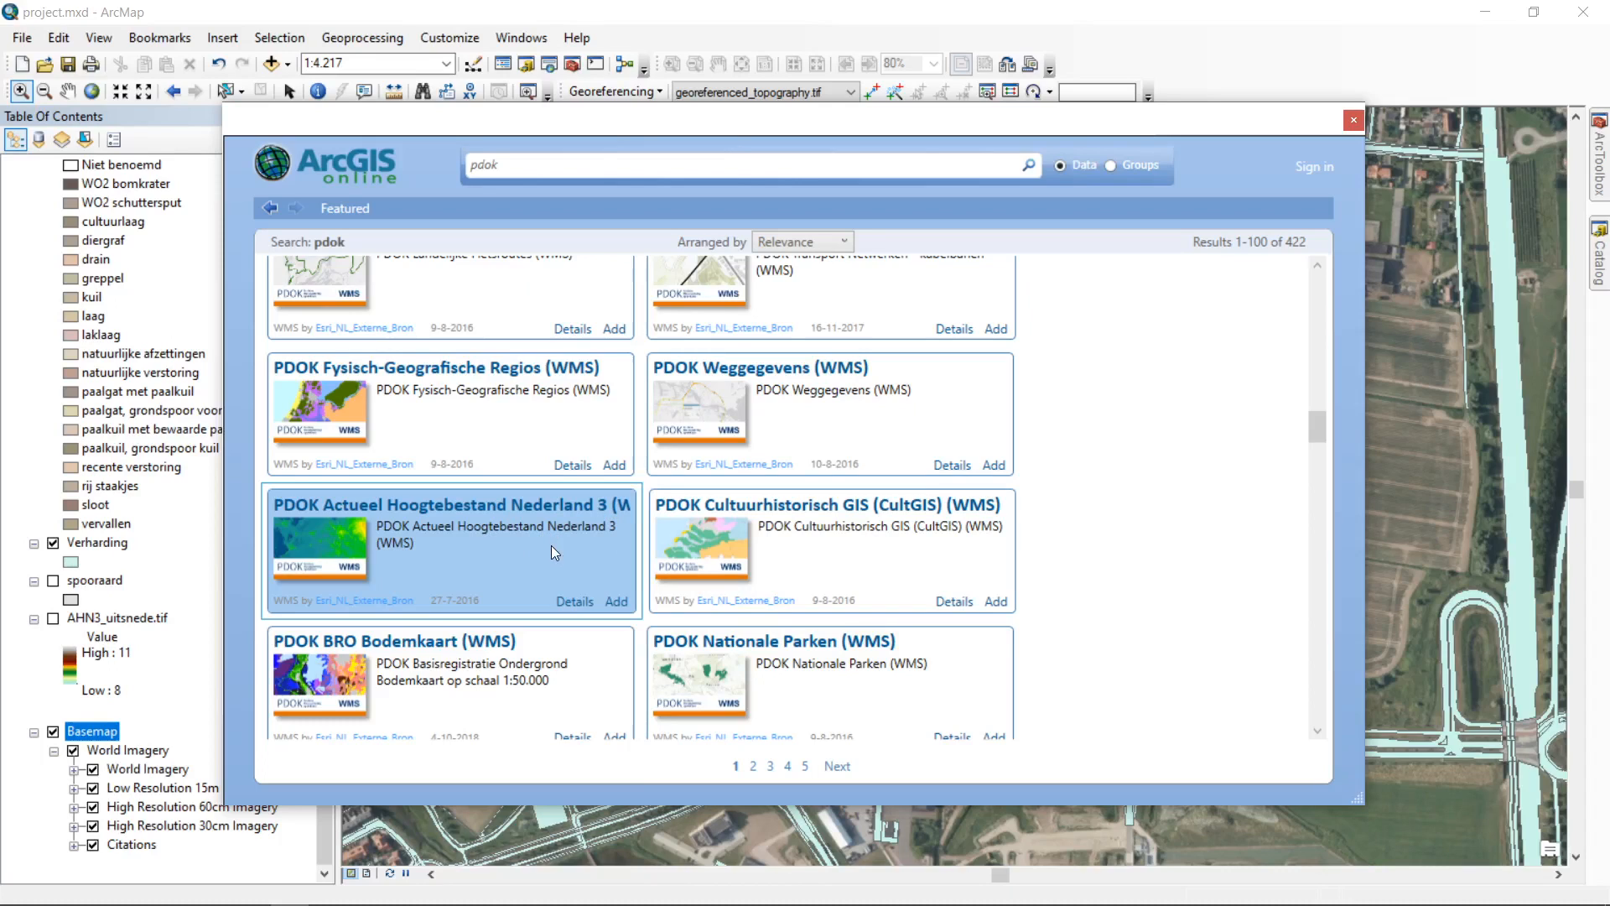
click(622, 602)
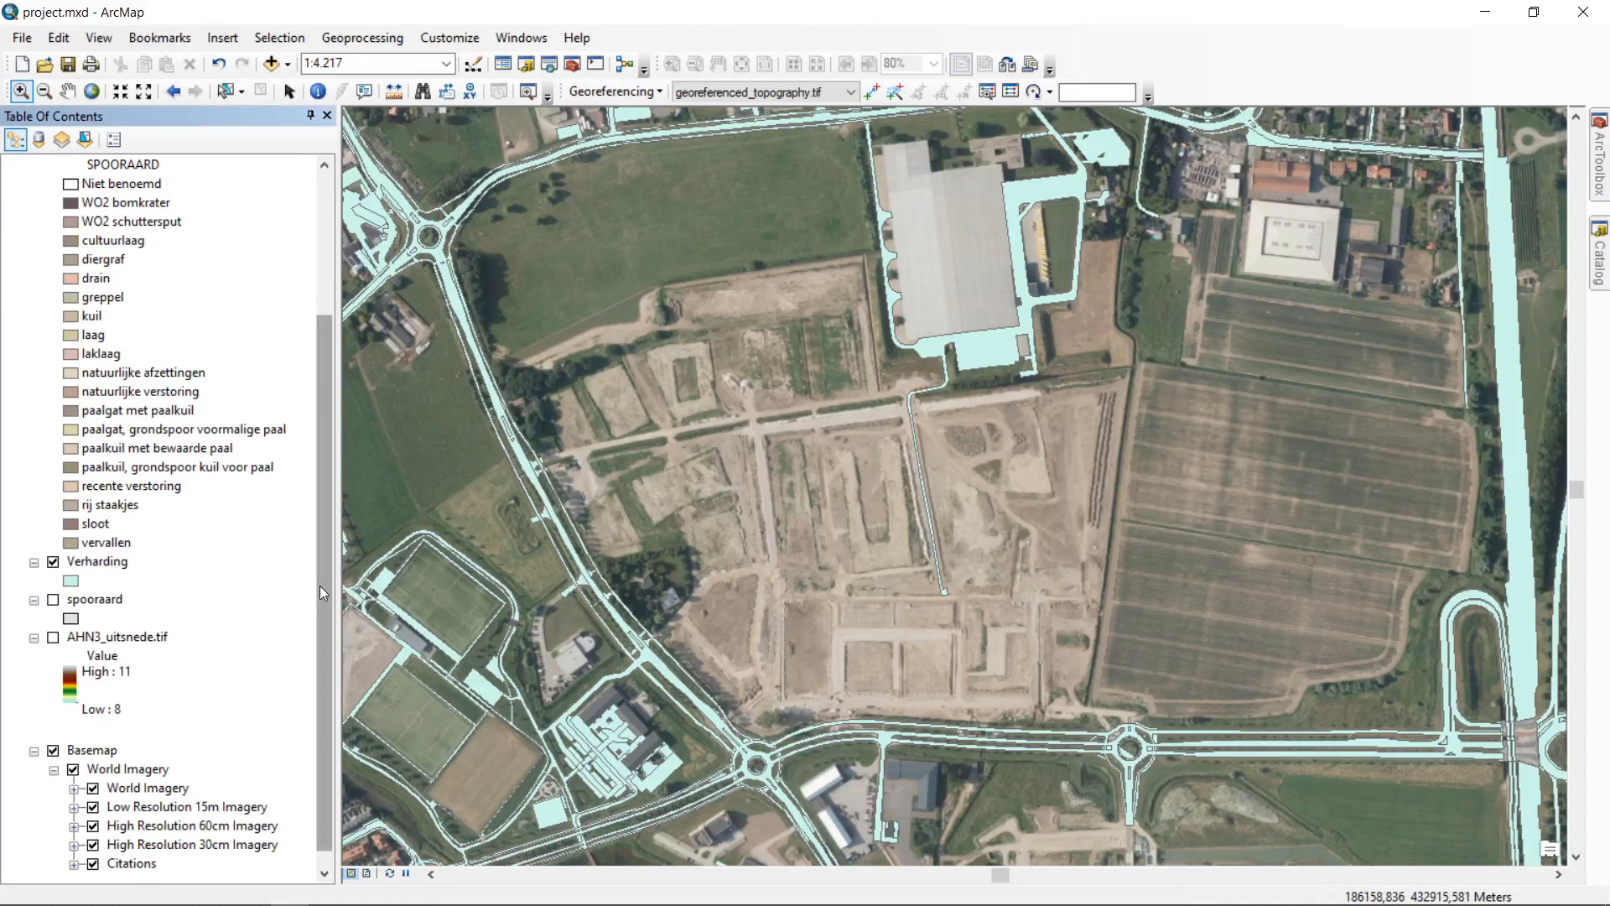
Step: Expand the Actueel Hoogtebestand Nederland 3 layer and hide all its sublayers except ahn3_05m_dsm to examine the elevation of the wider area
scroll(320, 587, up, 4)
click(34, 183)
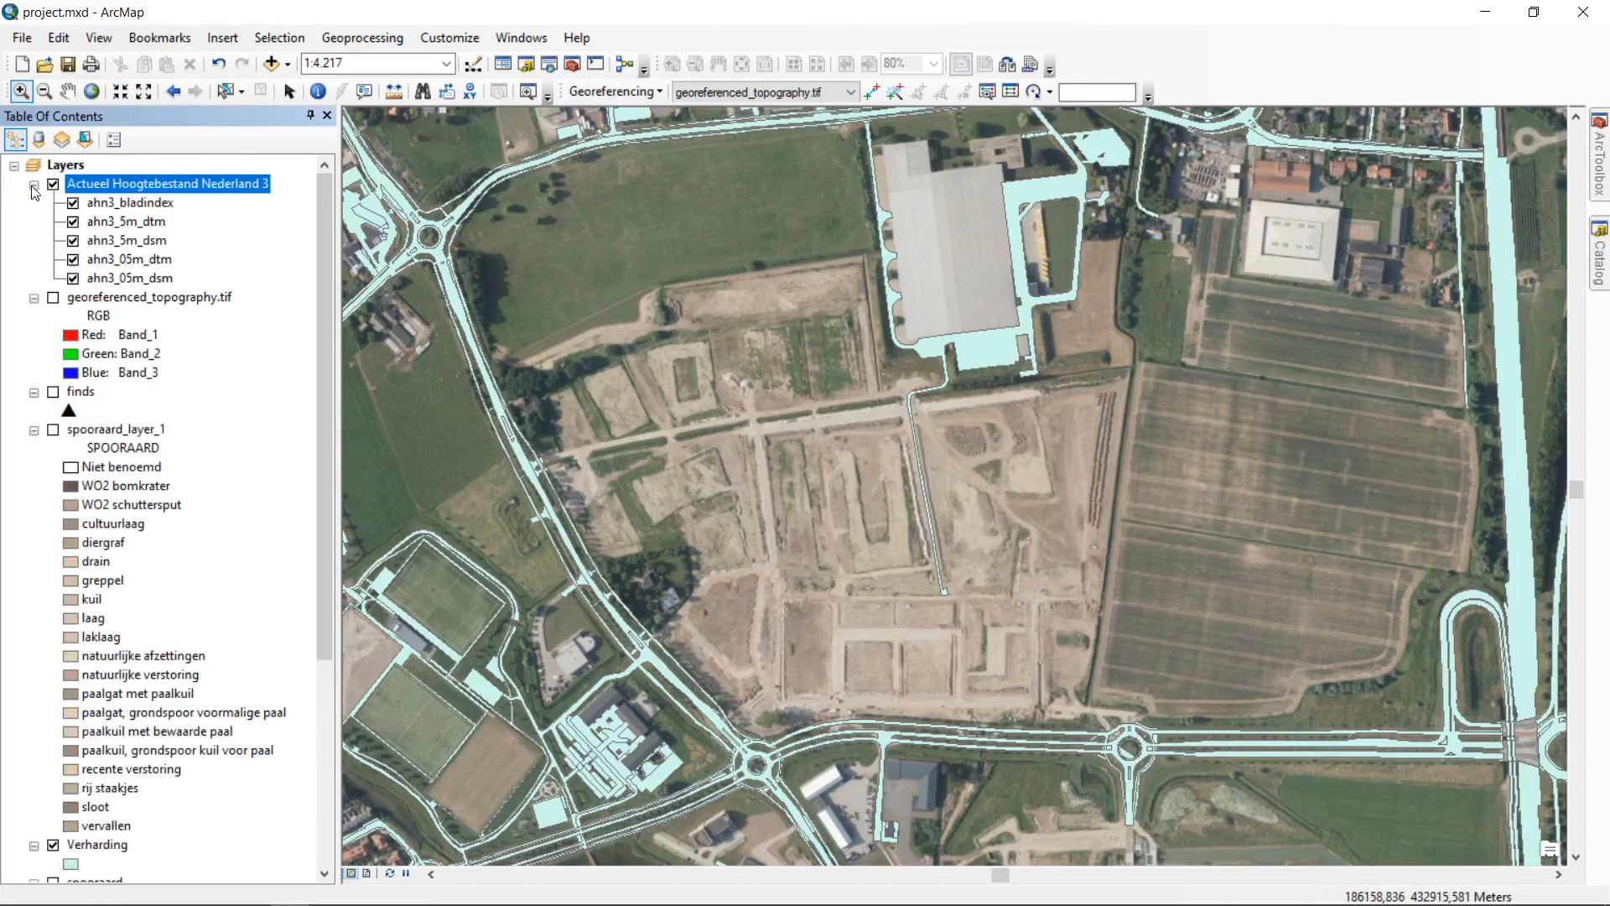
click(73, 222)
click(74, 222)
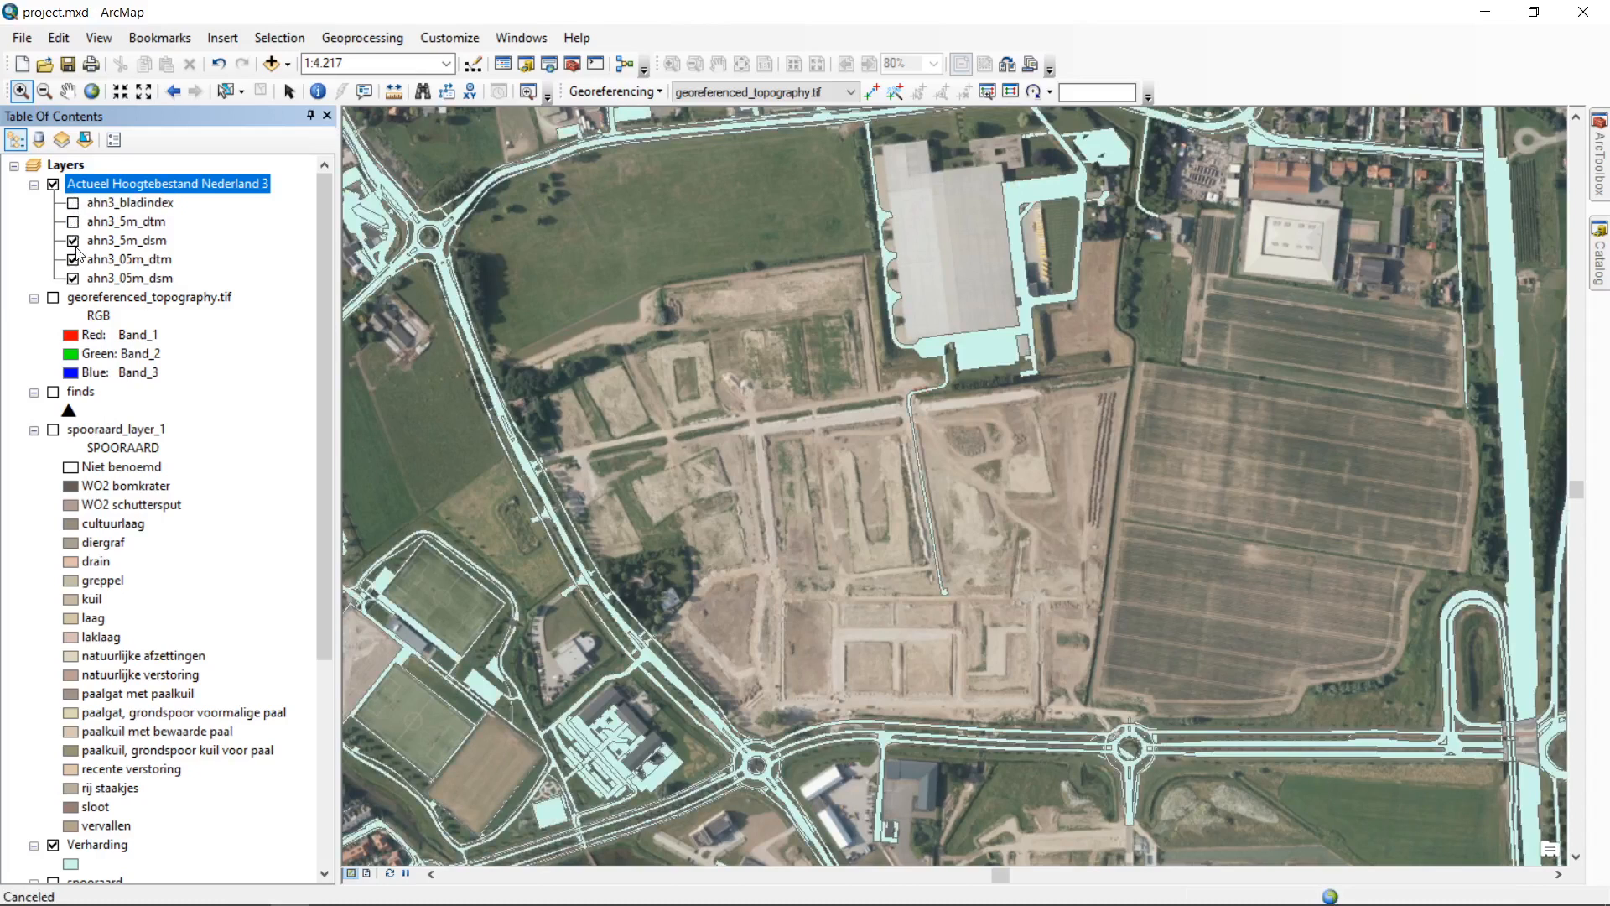
click(74, 241)
click(74, 259)
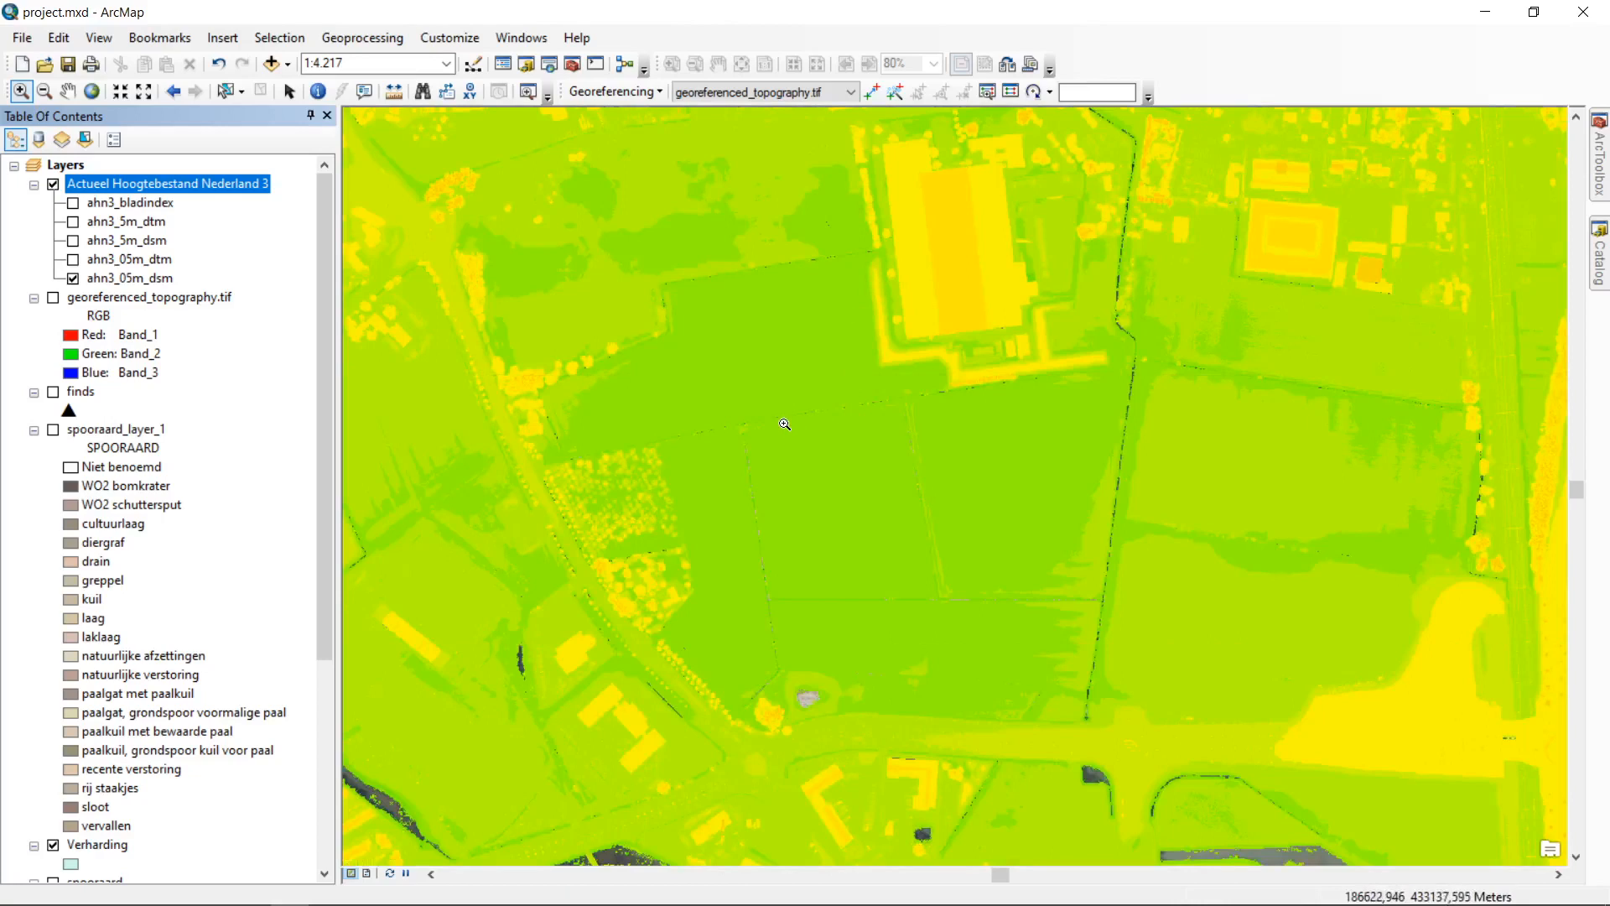
click(44, 91)
drag(675, 274, 932, 627)
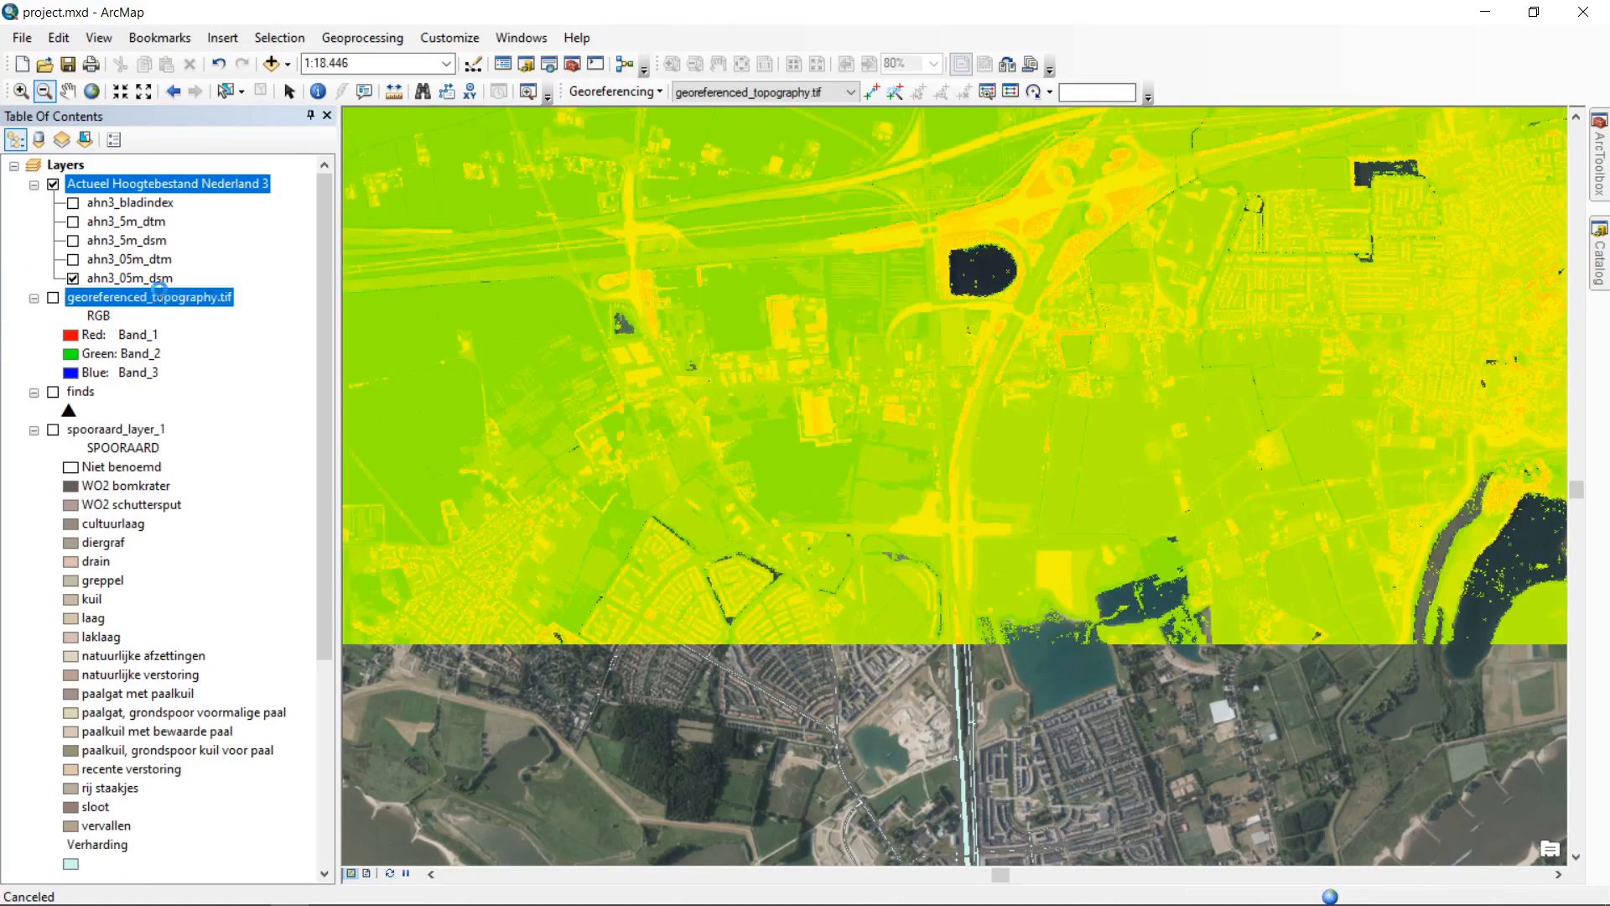
Step: Examine the general, source and style properties of the ahn3_05m_dsm sublayer without changing anything
right_click(157, 291)
right_click(178, 283)
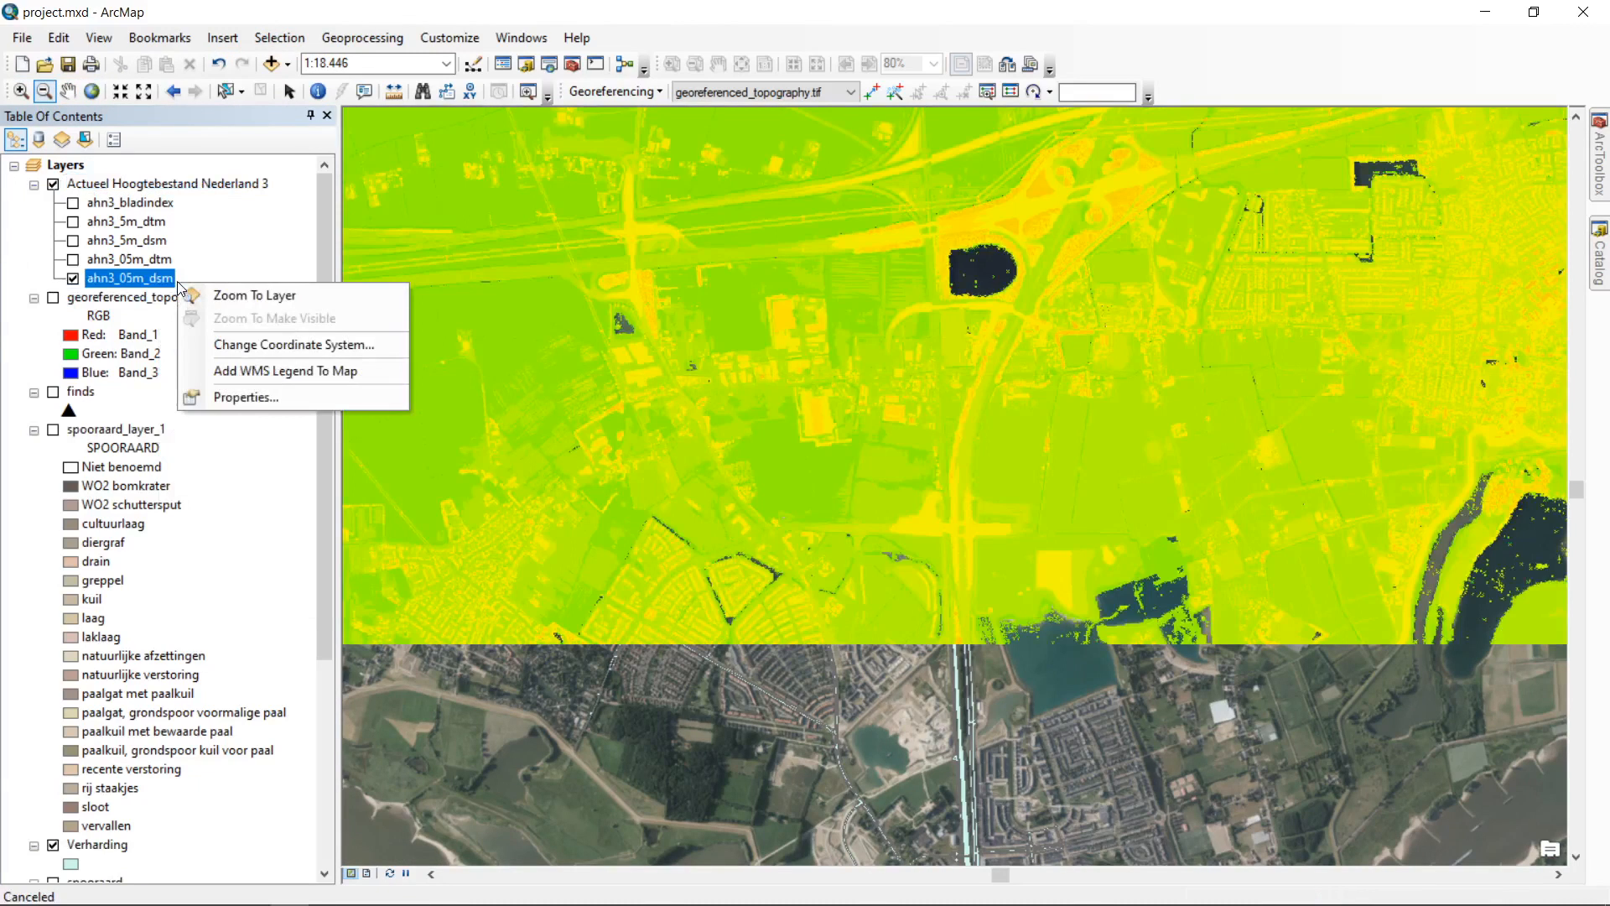
click(315, 402)
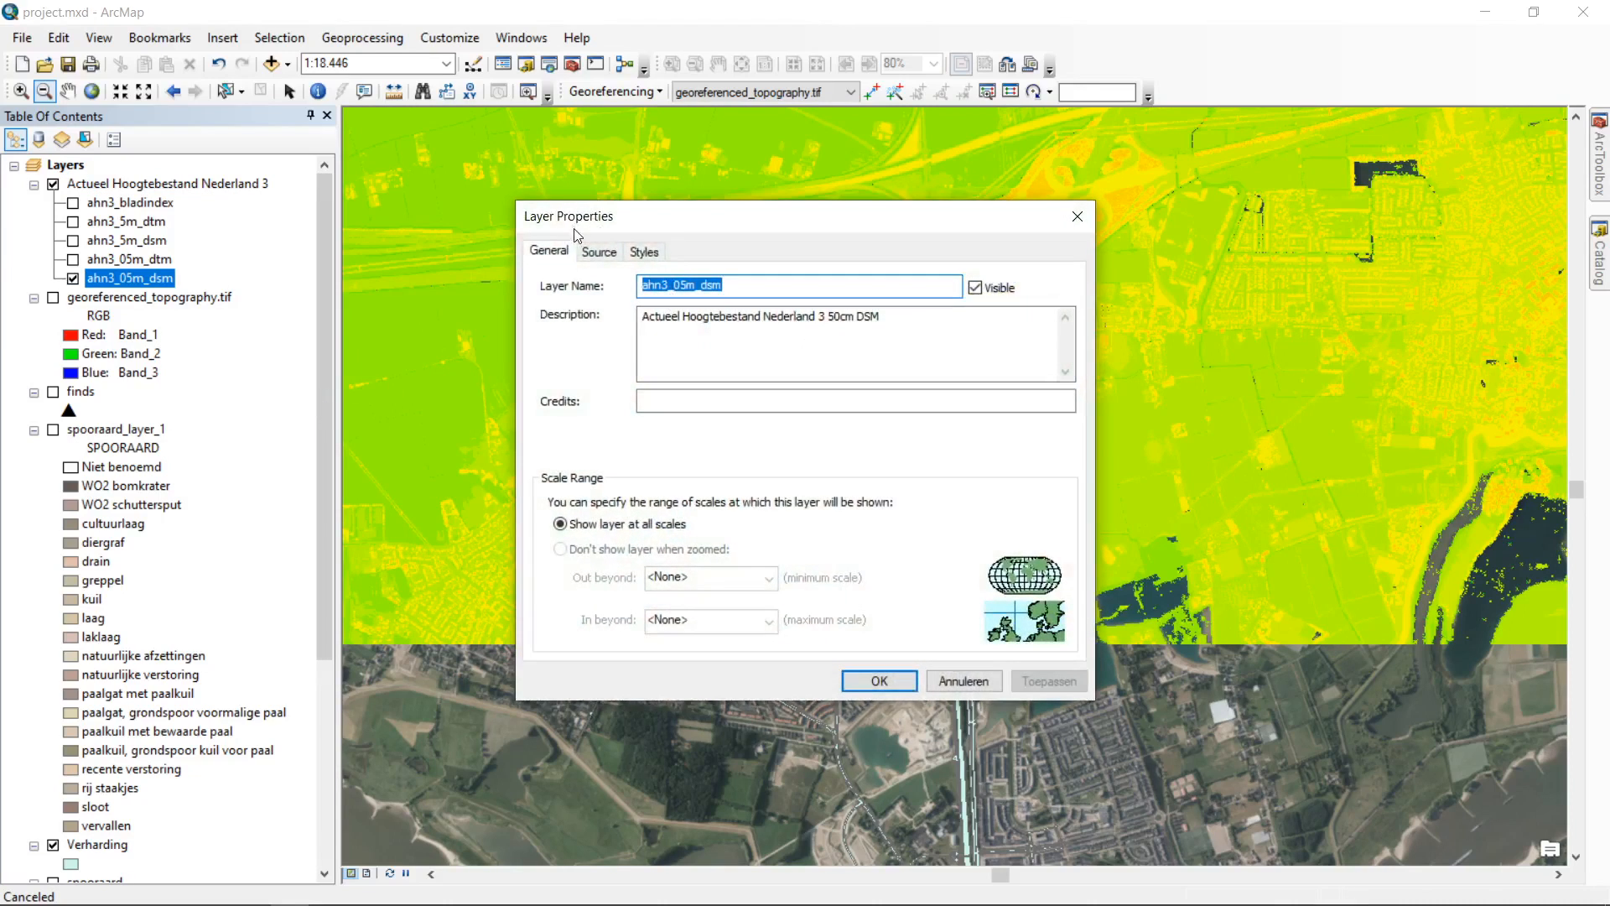
click(595, 253)
click(653, 253)
click(556, 251)
click(1077, 217)
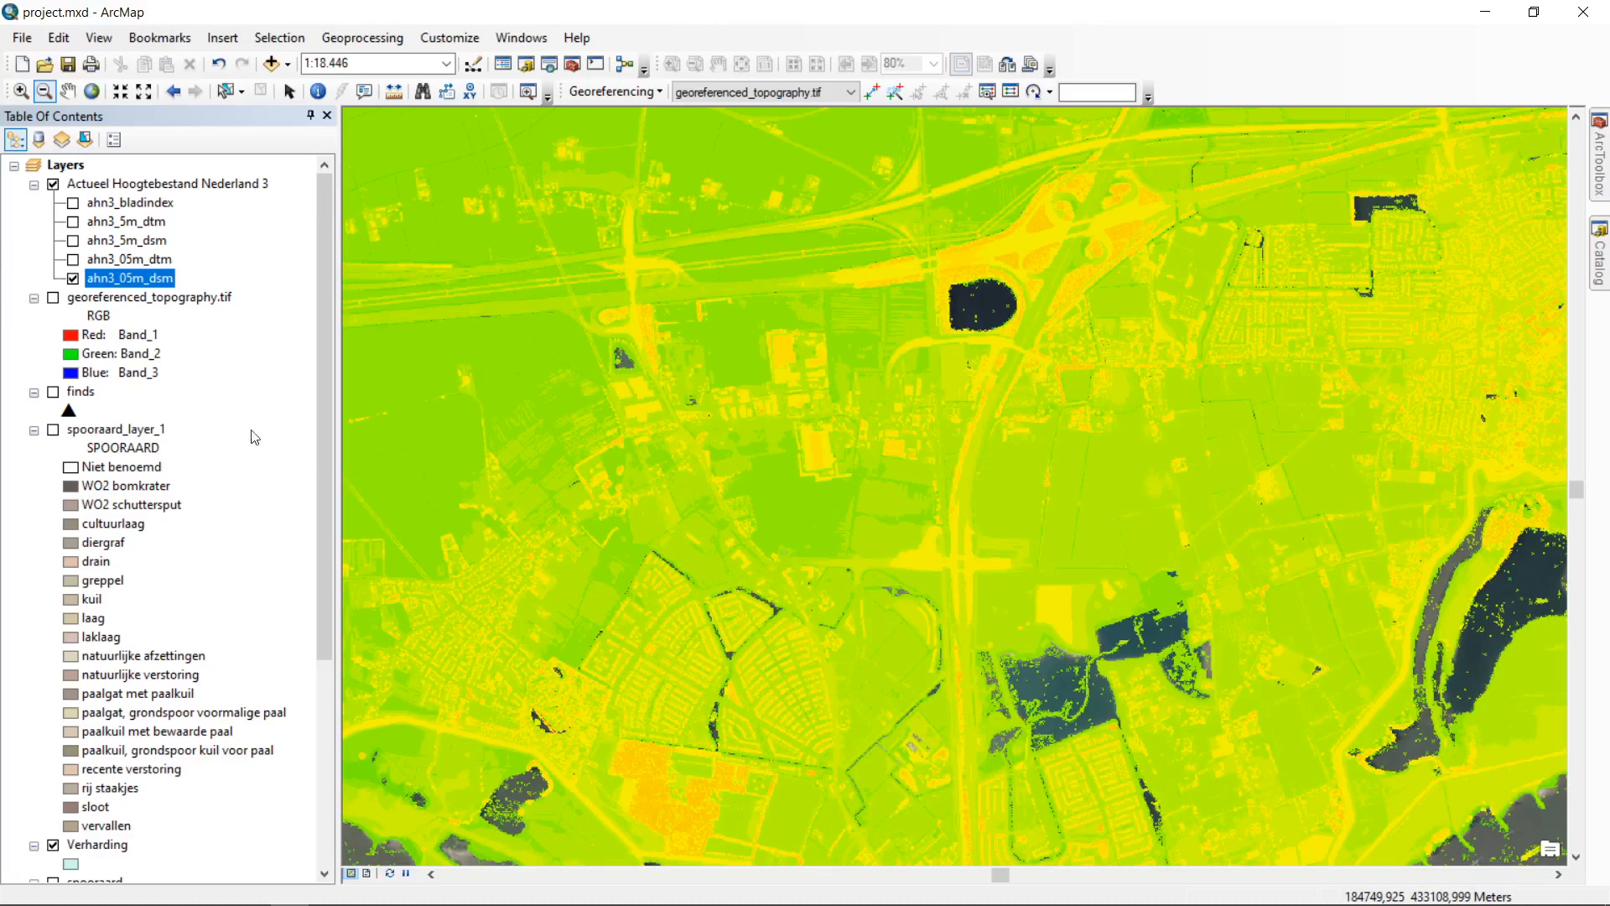
Step: Remove the Actueel Hoogtebestand Nederland 3 layer from the map
scroll(313, 304, down, 5)
scroll(312, 304, up, 5)
key(Delete)
Step: Search ArcGIS Online data for "greece" and enlarge the results window
click(22, 38)
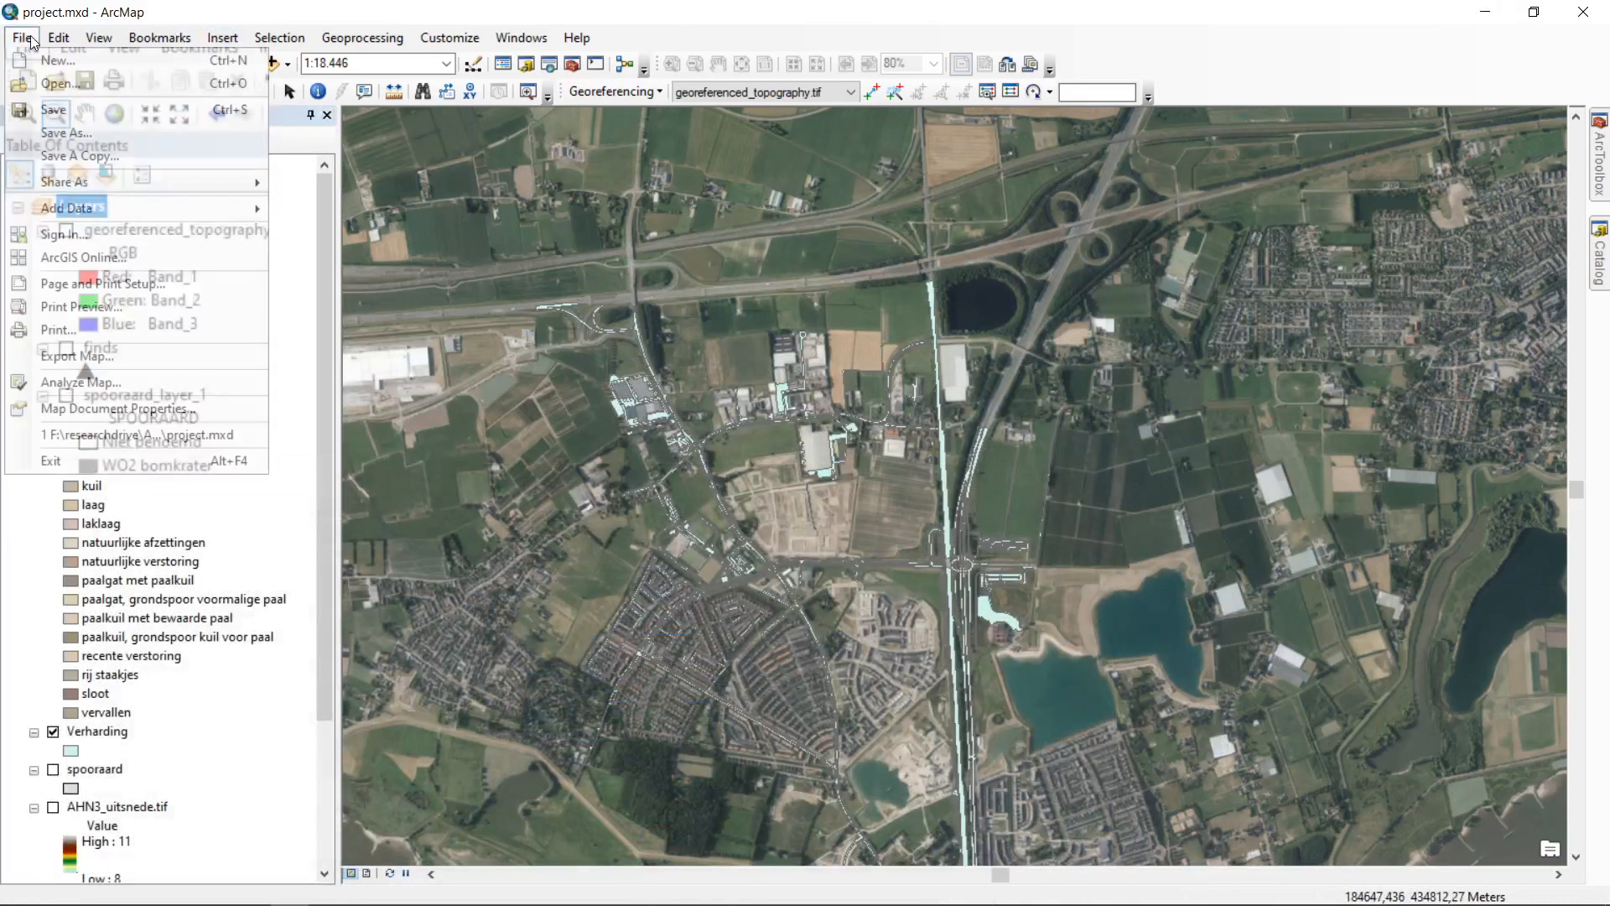
mouse_move(163, 208)
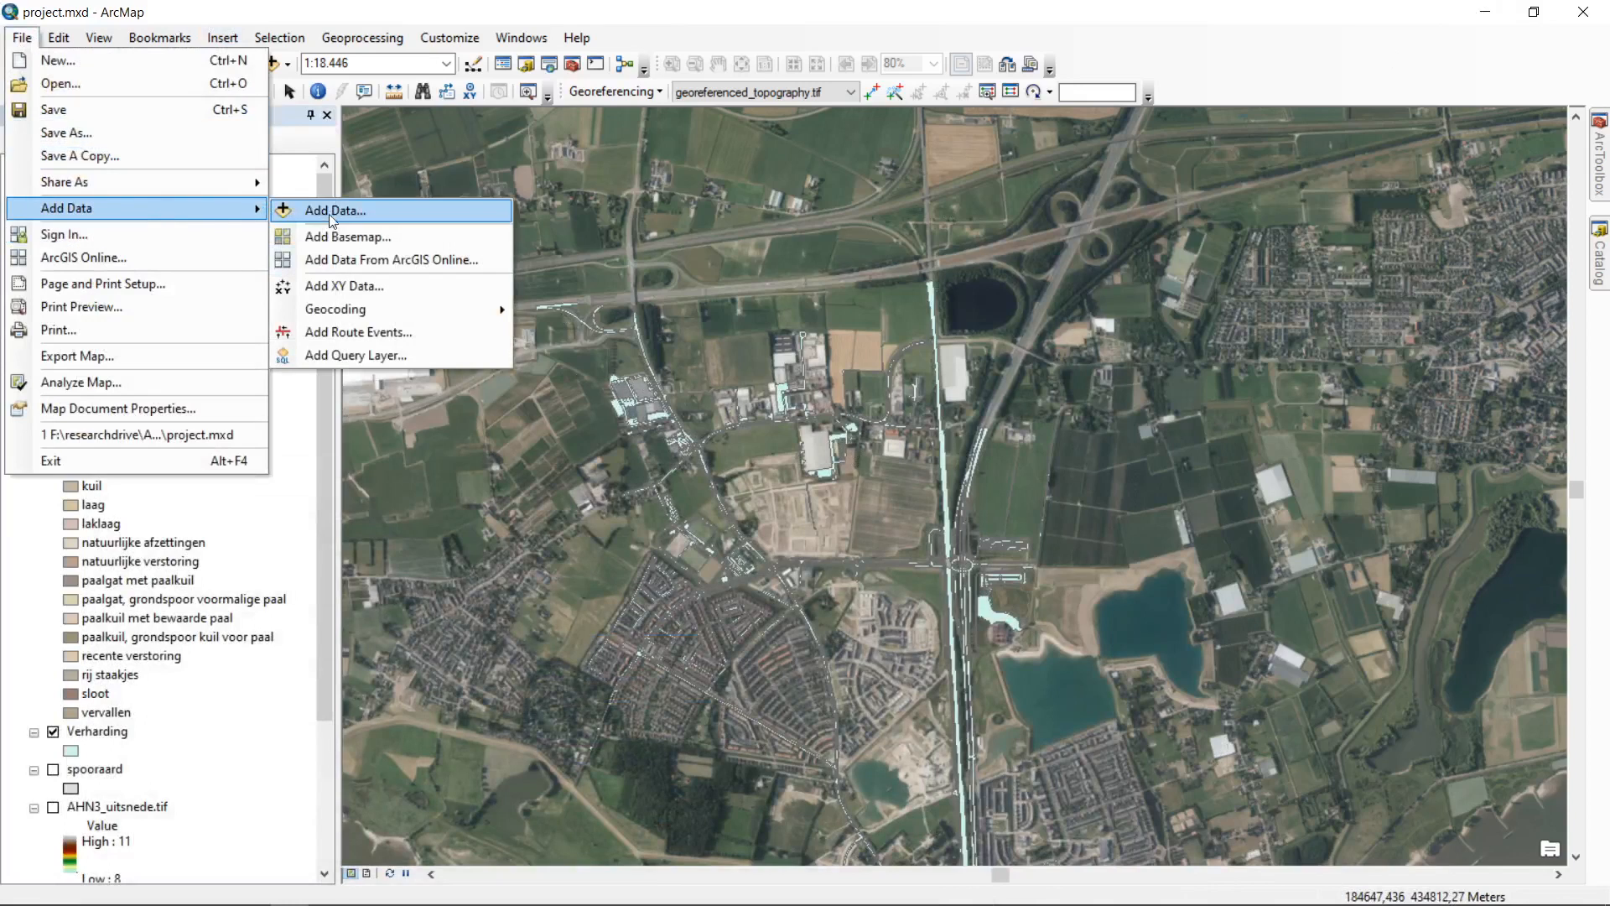
click(397, 260)
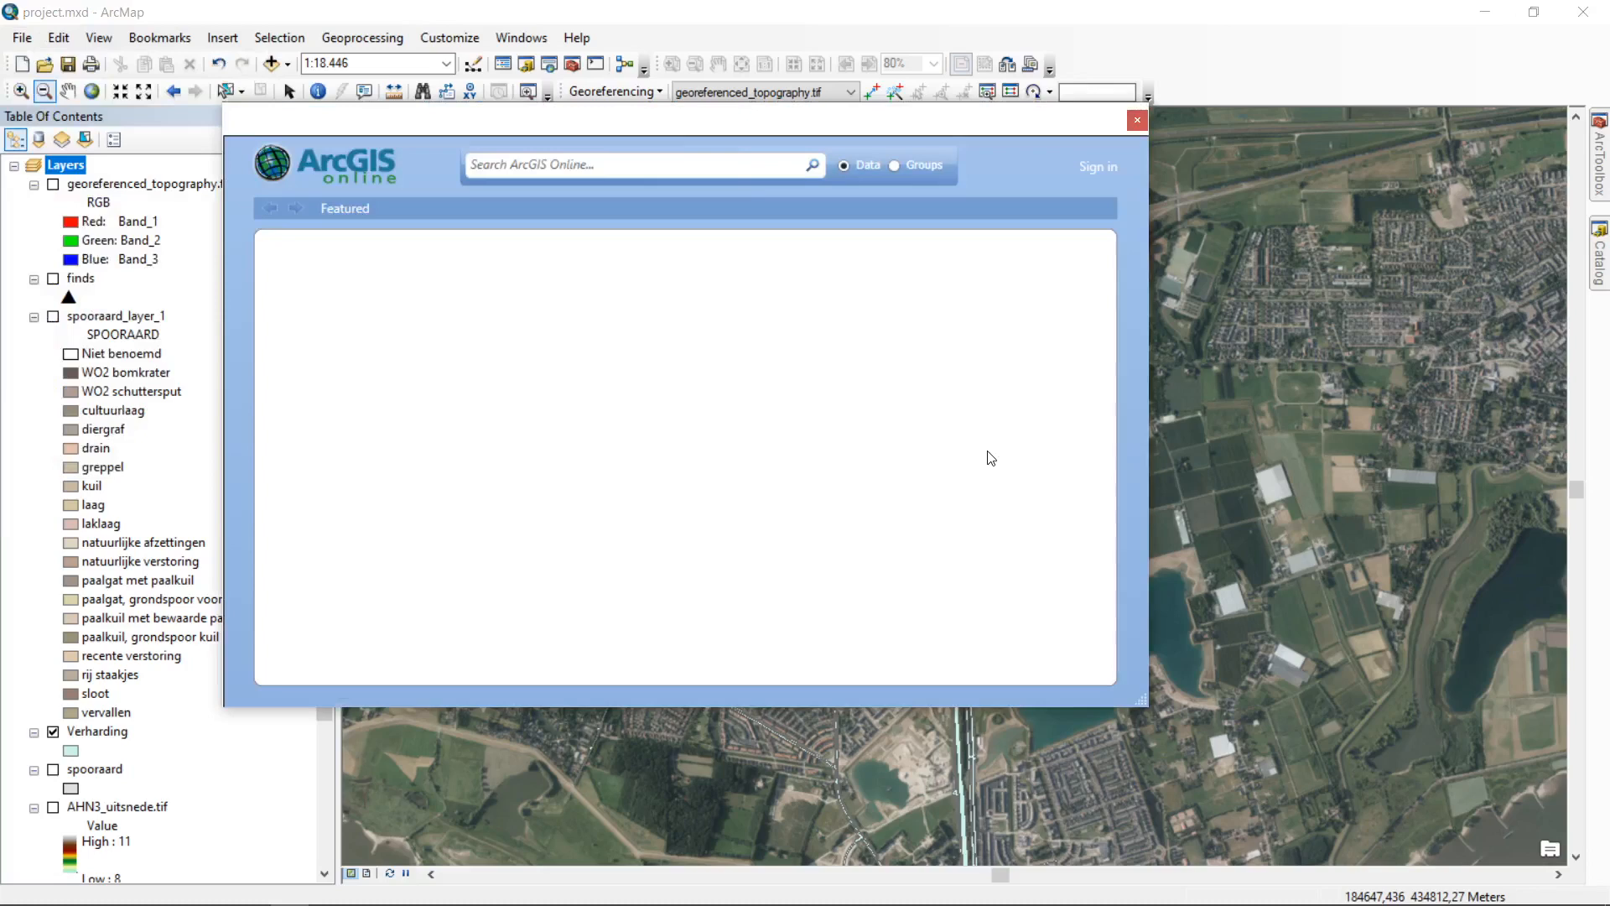
click(646, 172)
text(greece)
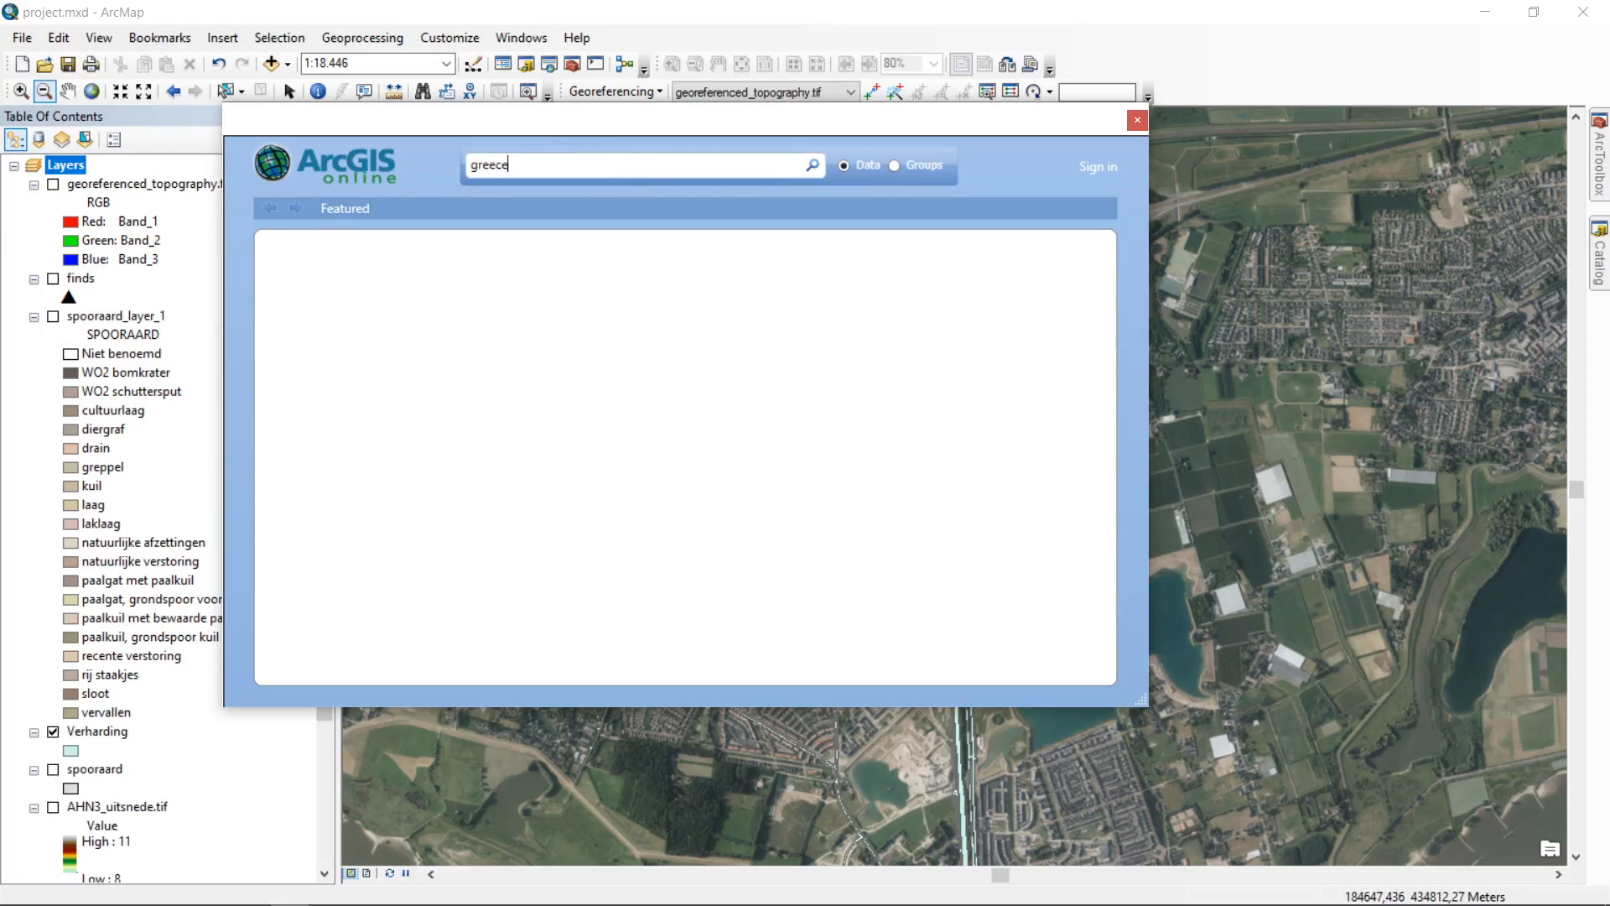
key(Return)
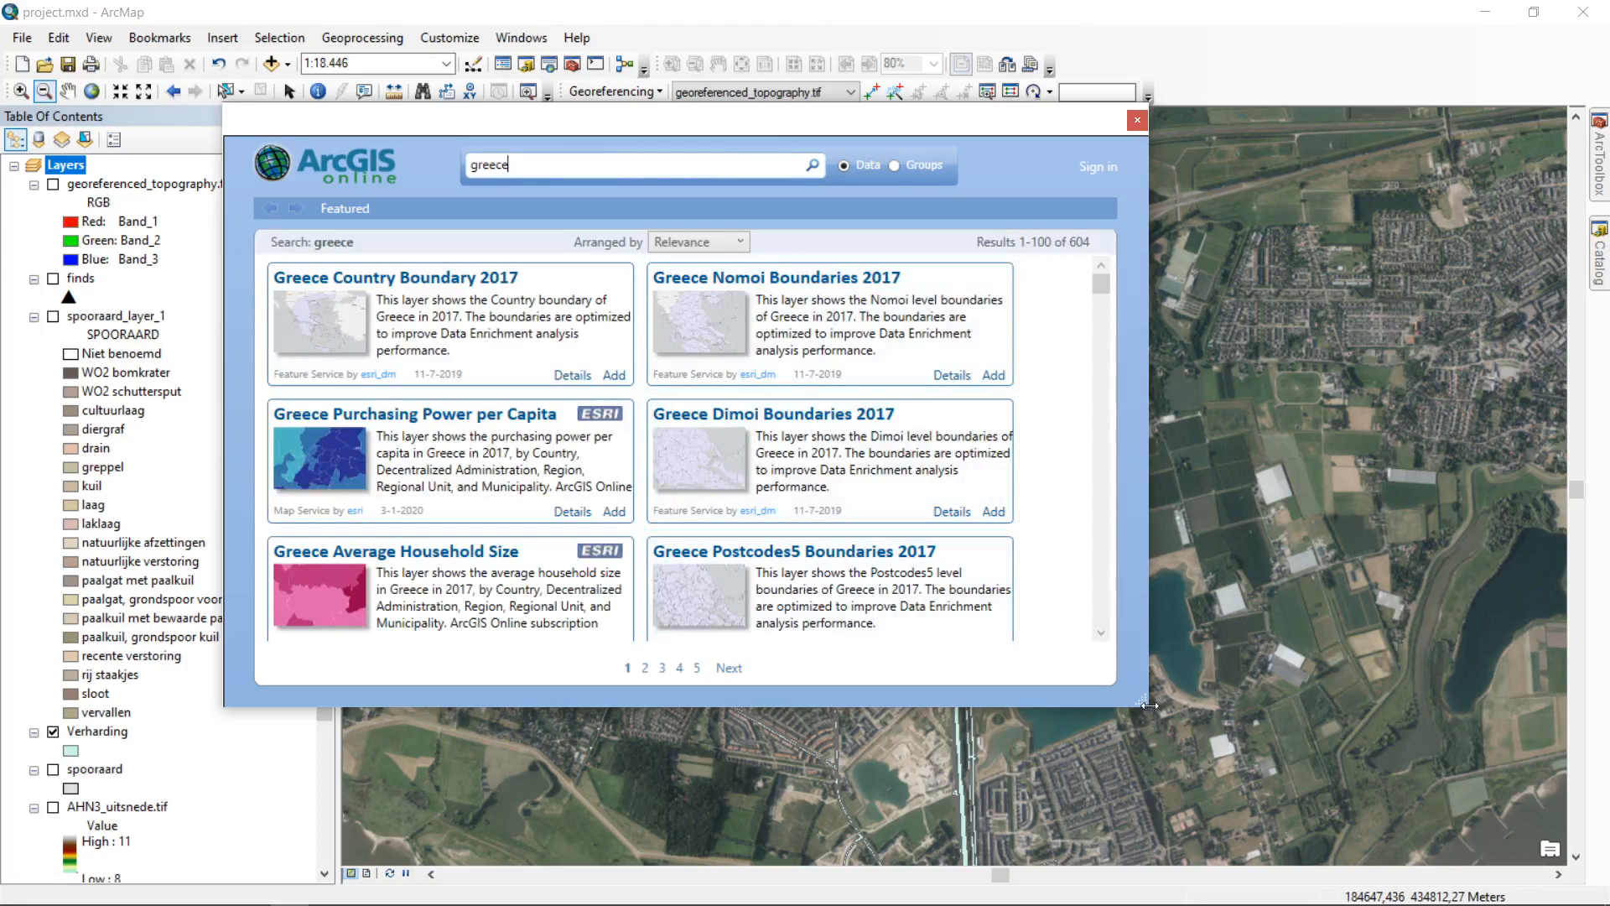
drag(1161, 711, 1362, 792)
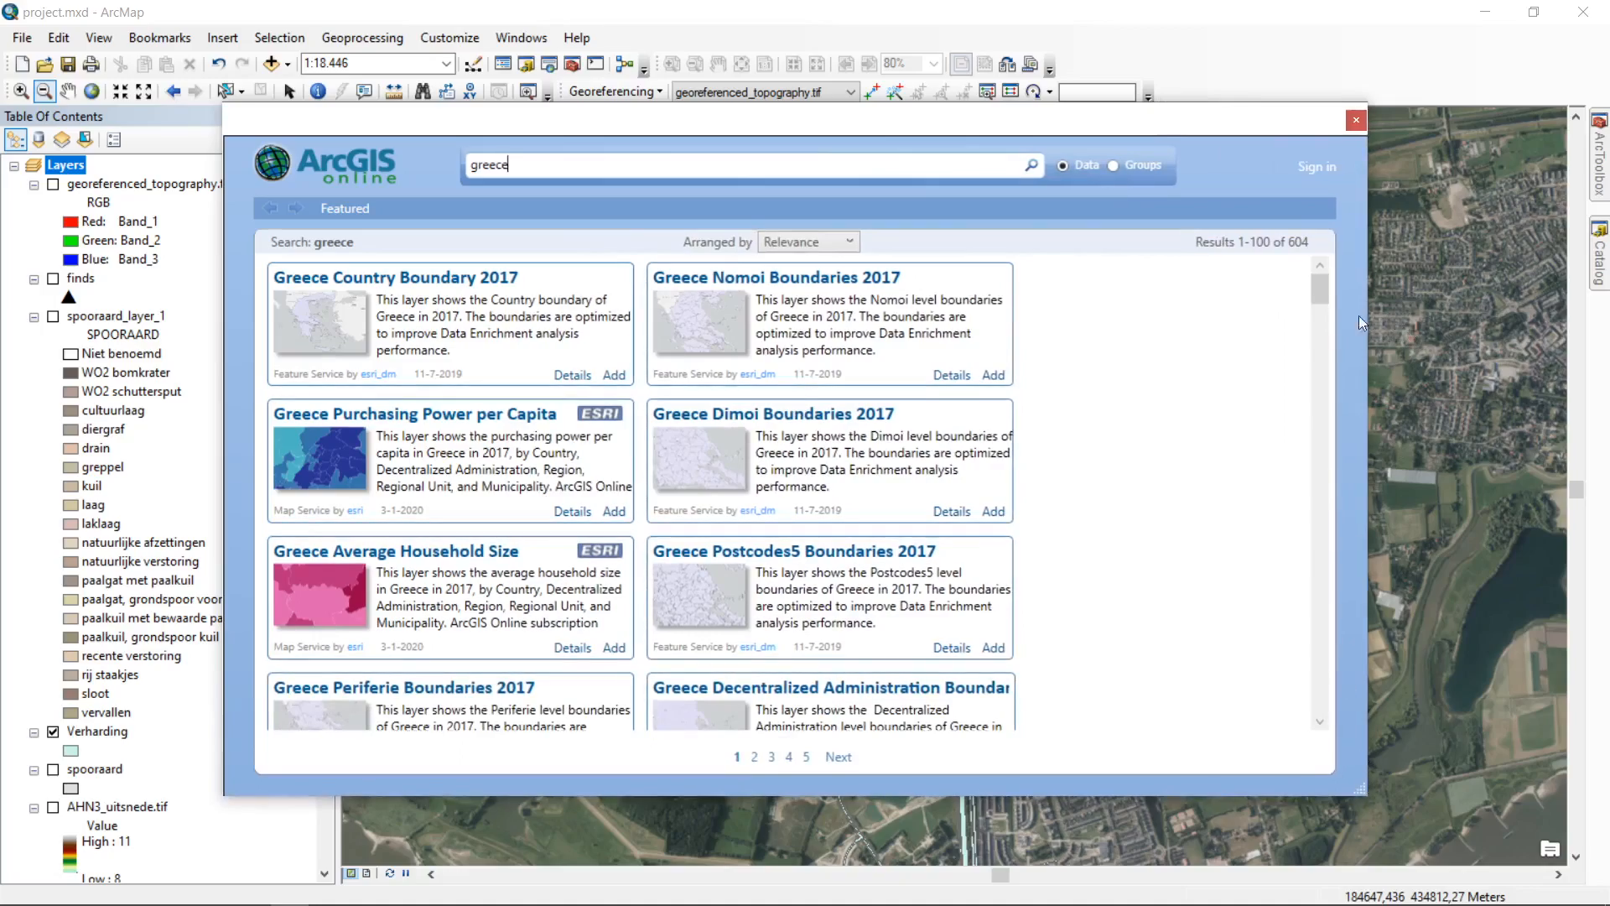
Step: Browse the ArcGIS Online search results for greece to the end of the page and close the data window
drag(1321, 283, 1314, 707)
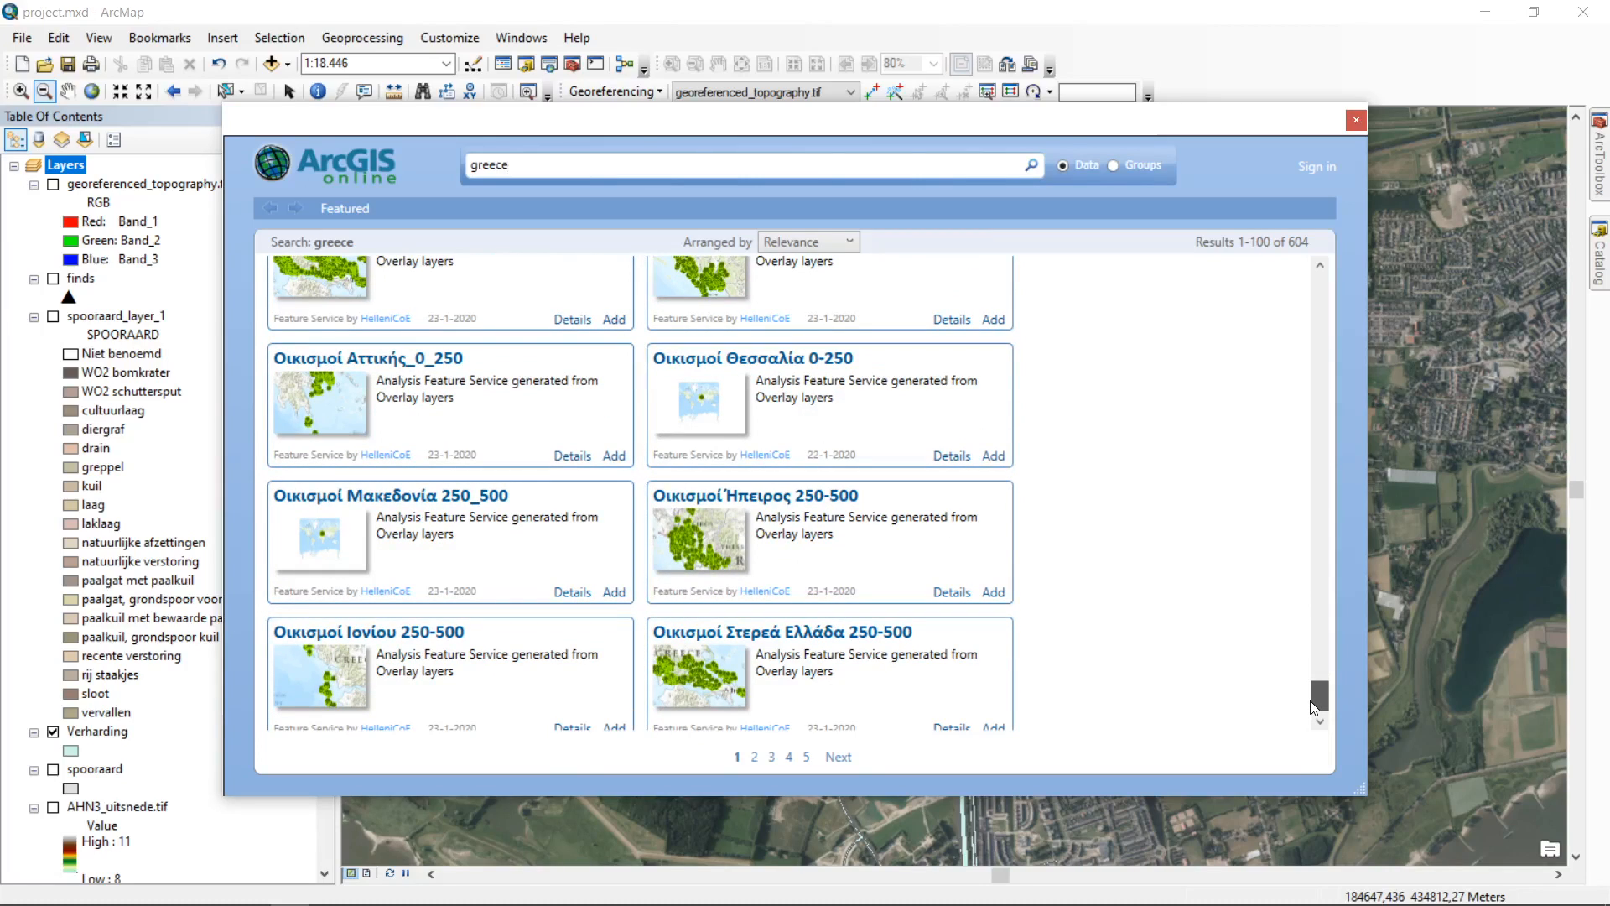
drag(1311, 701, 1313, 720)
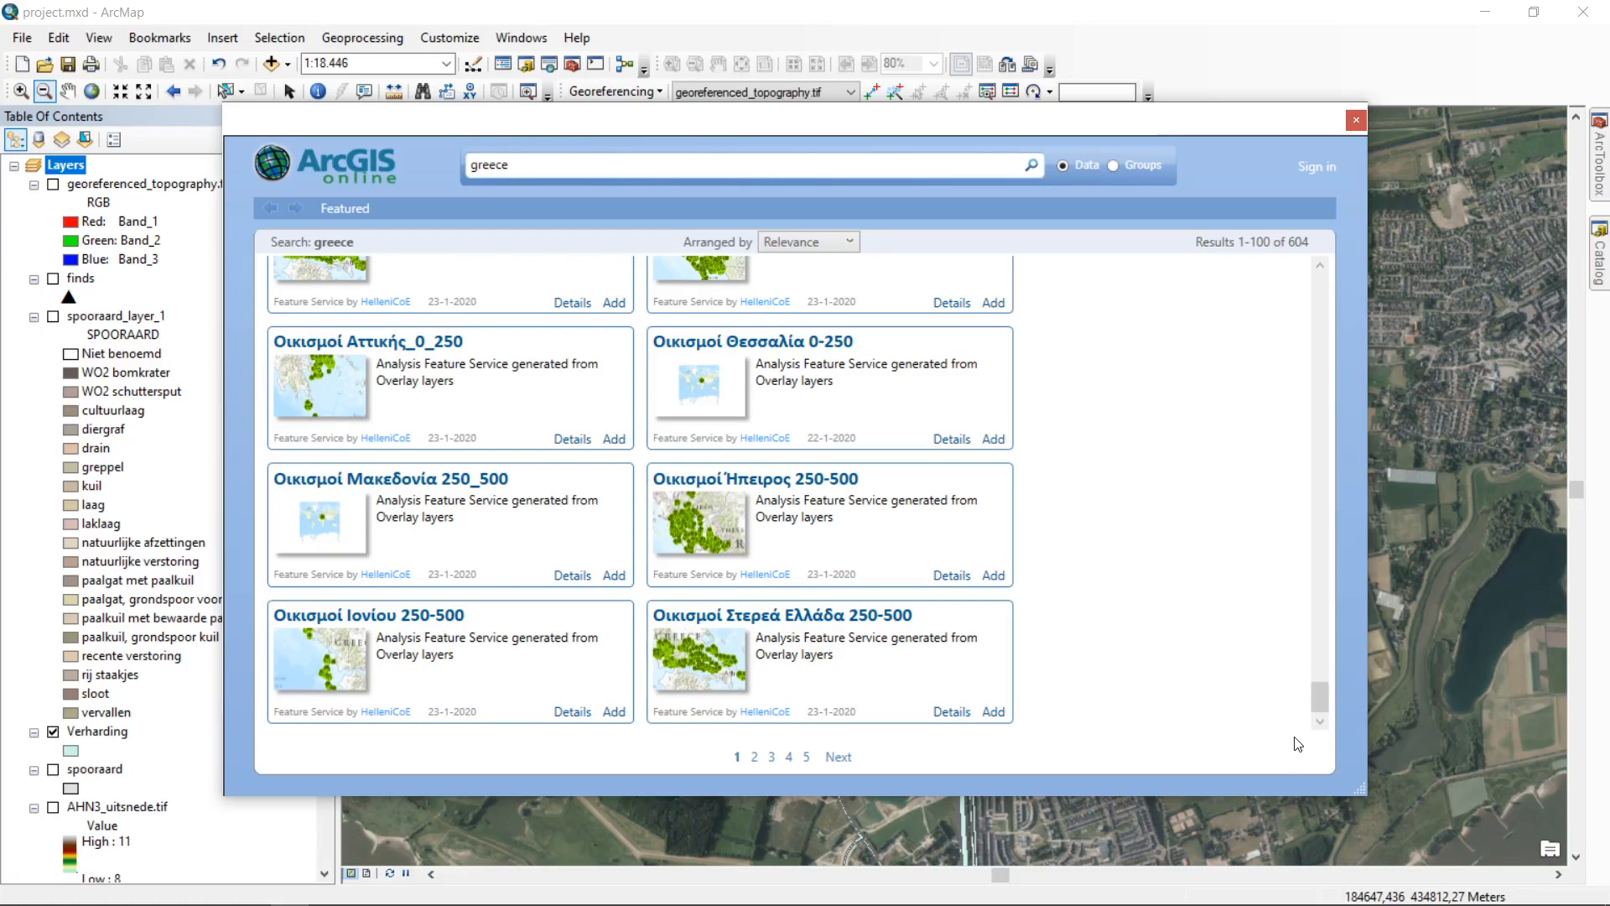
click(1356, 120)
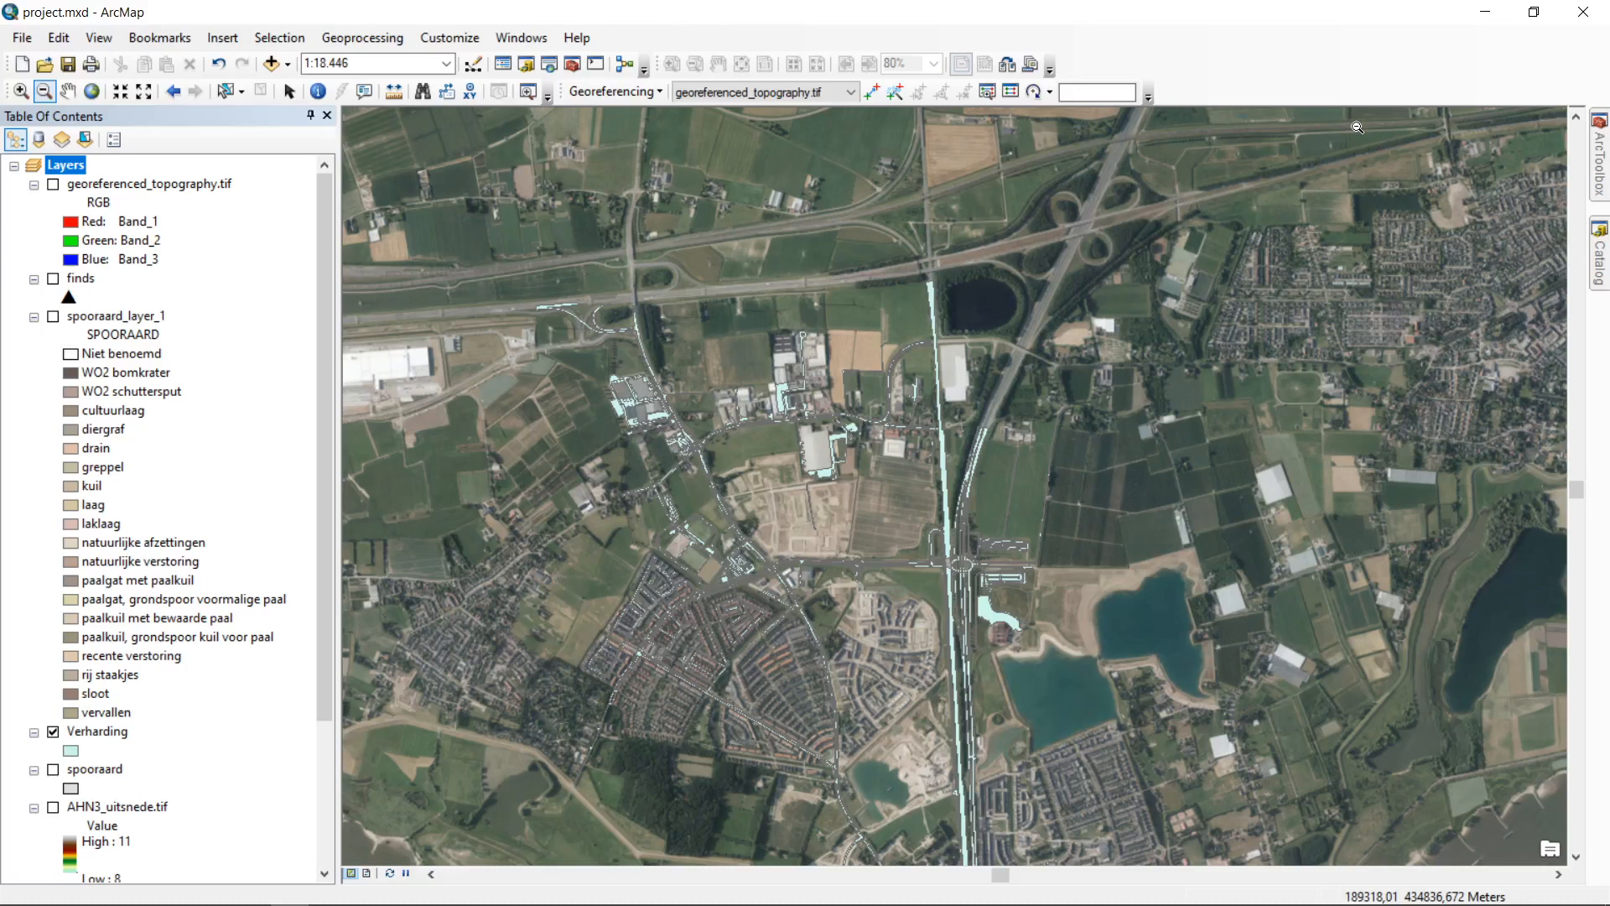
Step: Switch to Firefox, search the web for "ahn download" and open the PDOK AHN3 downloads result
click(251, 889)
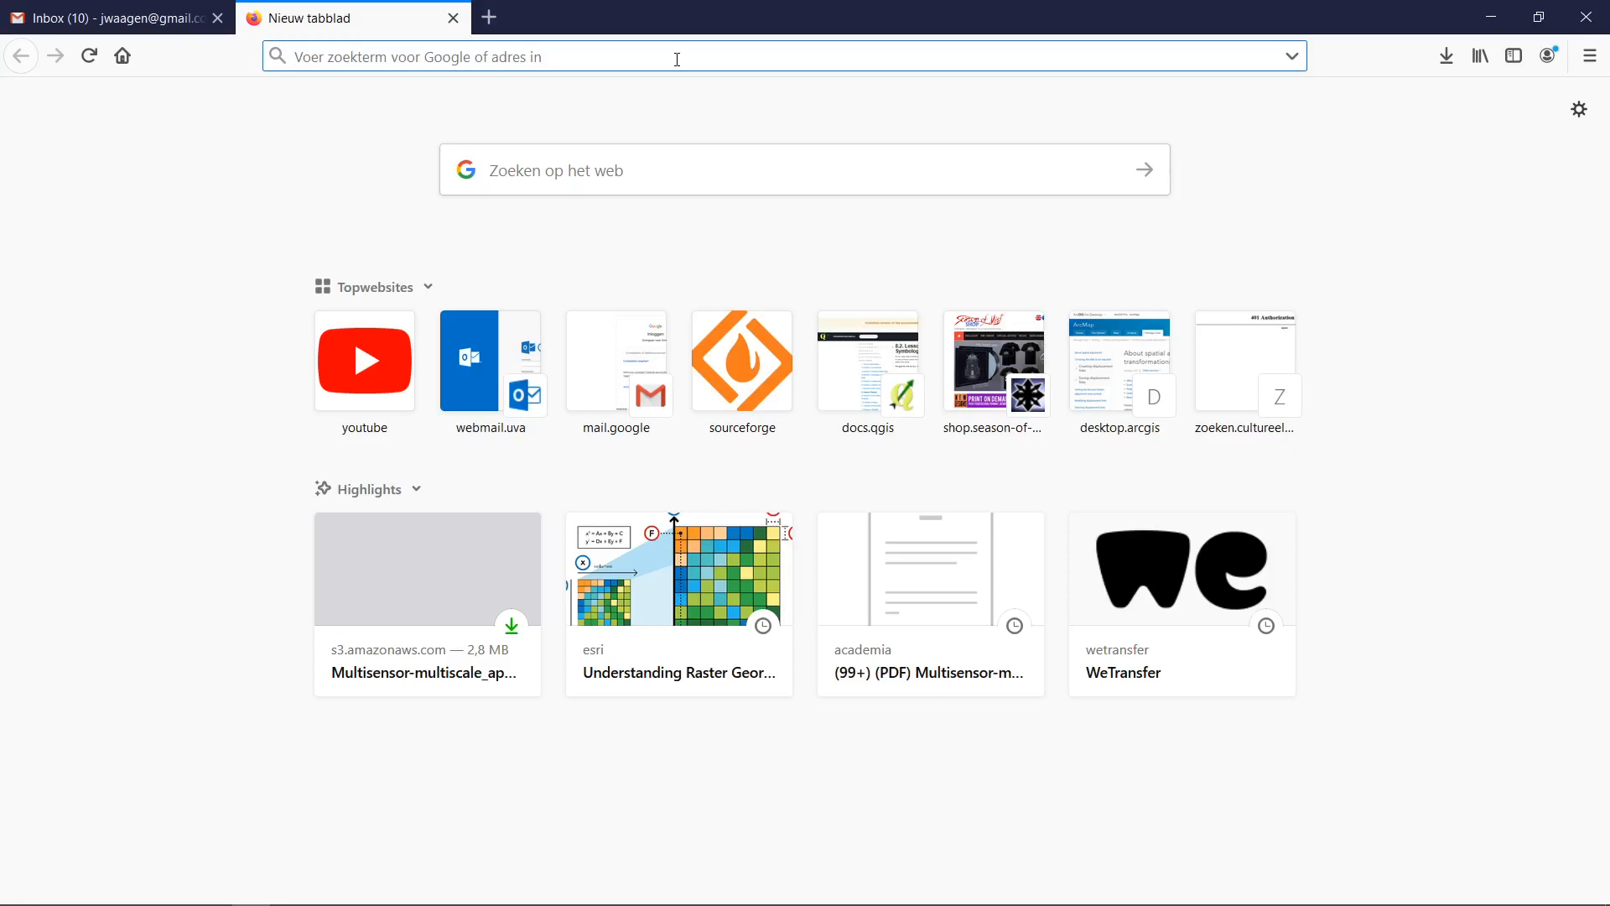
text(ahn d)
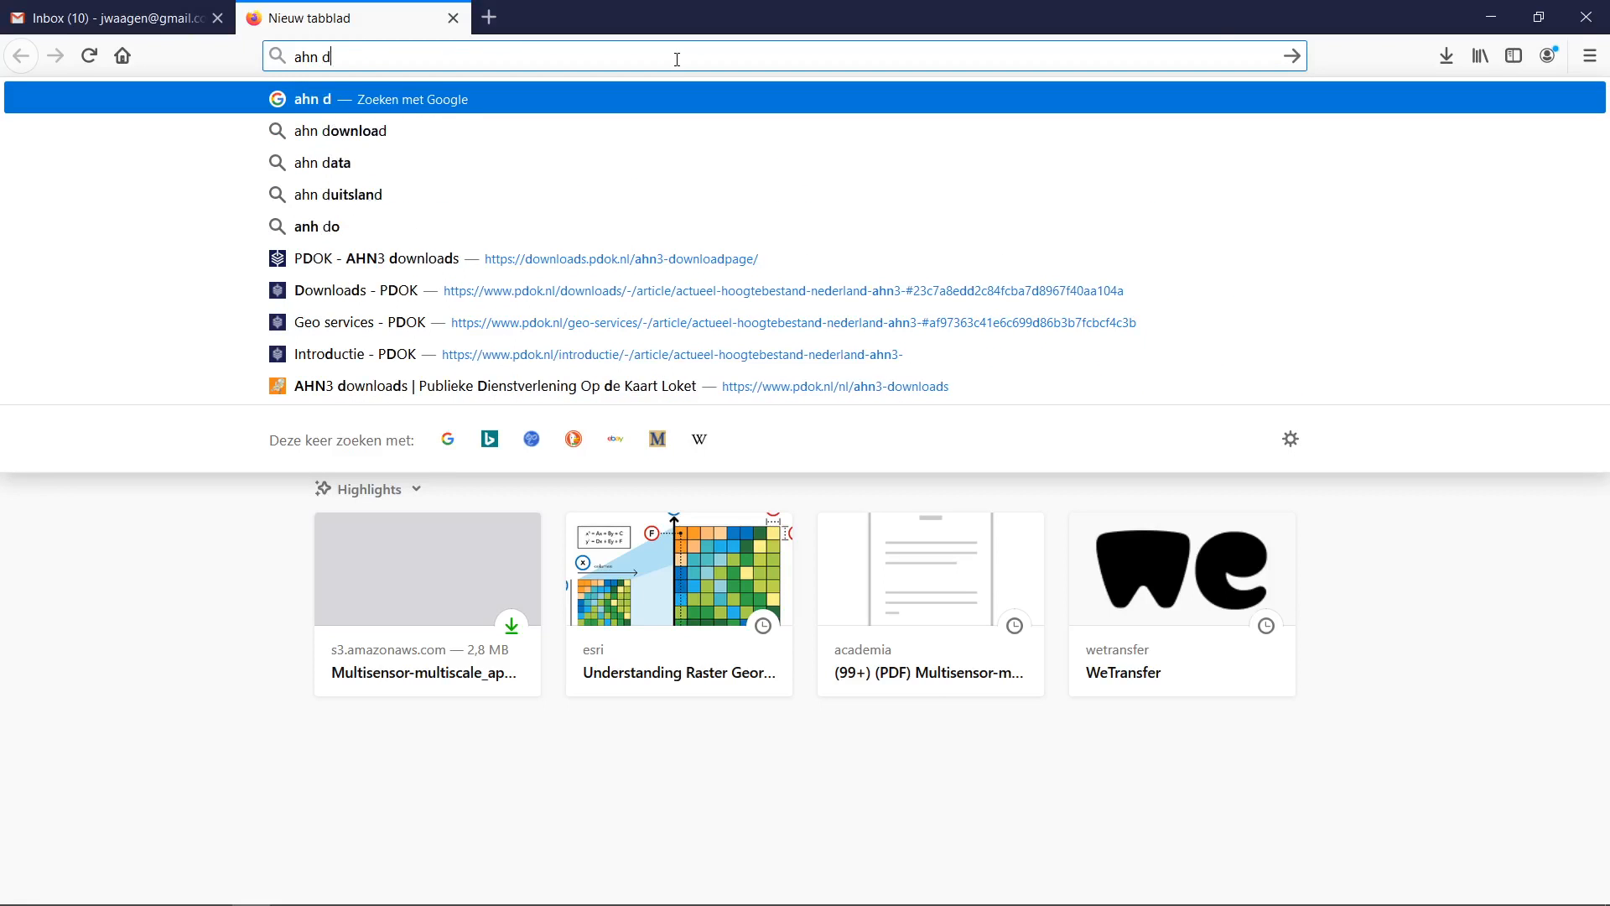
text(ownload)
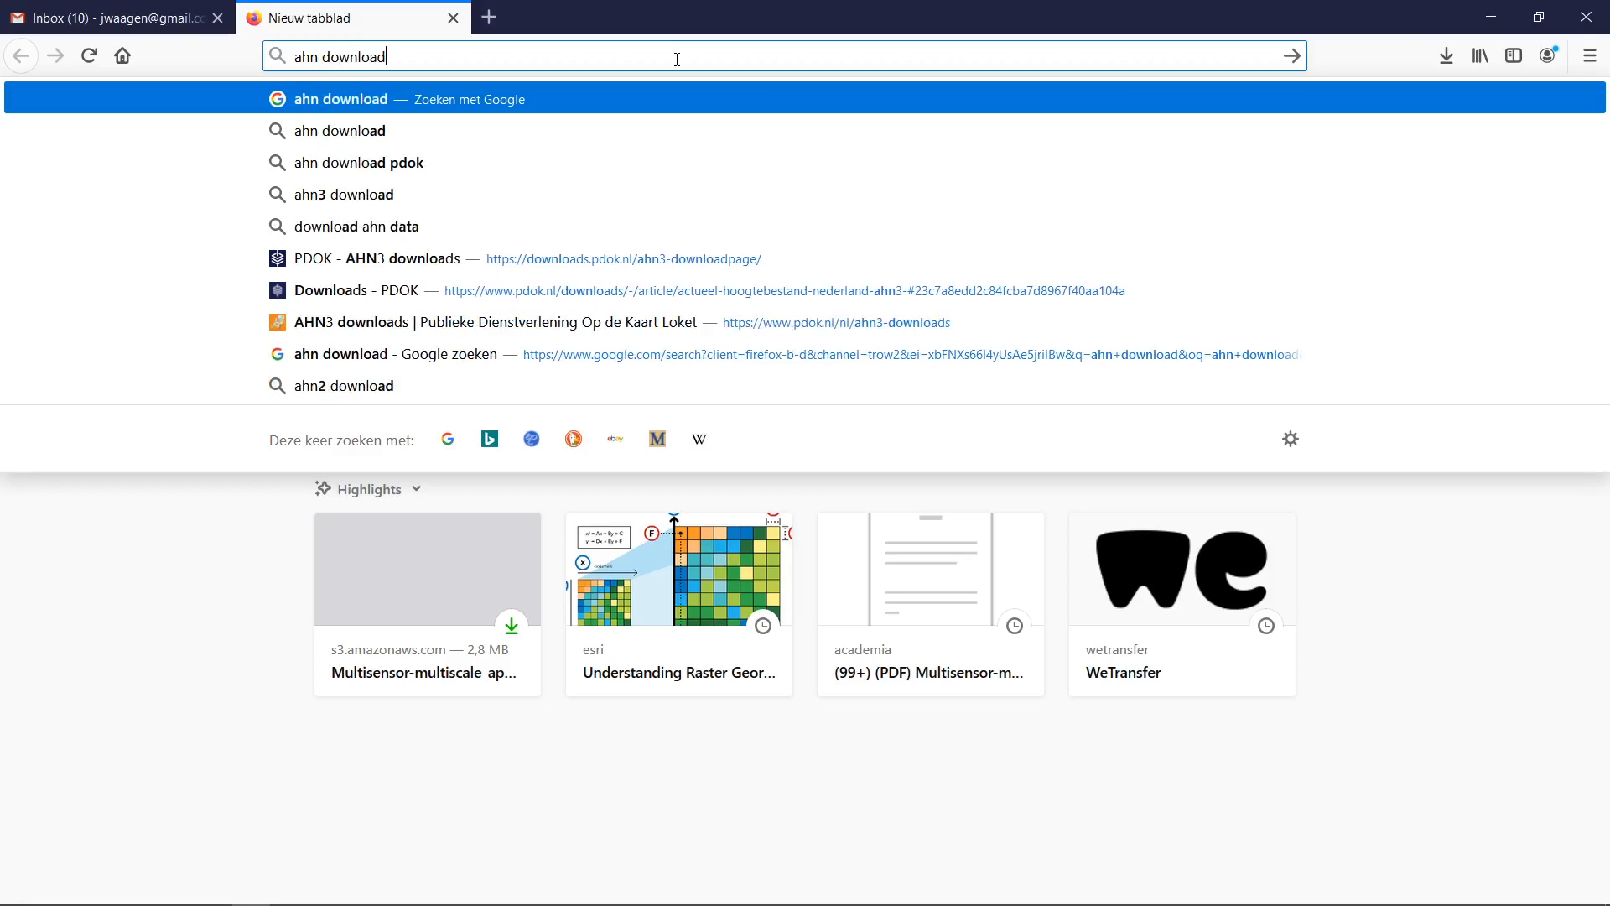
key(Return)
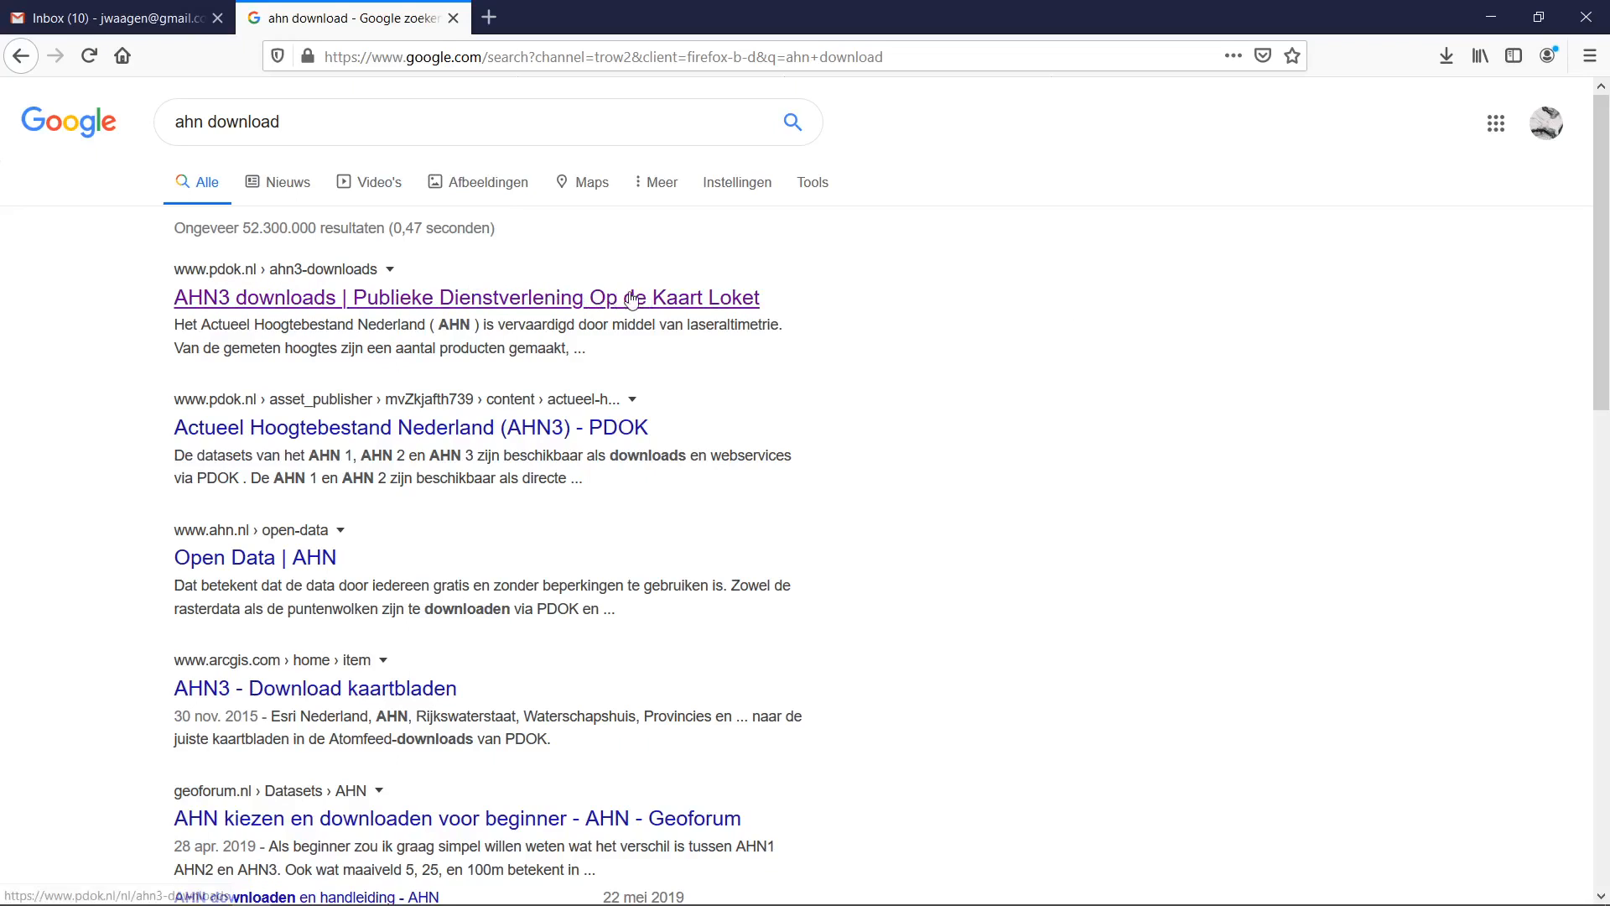
click(759, 304)
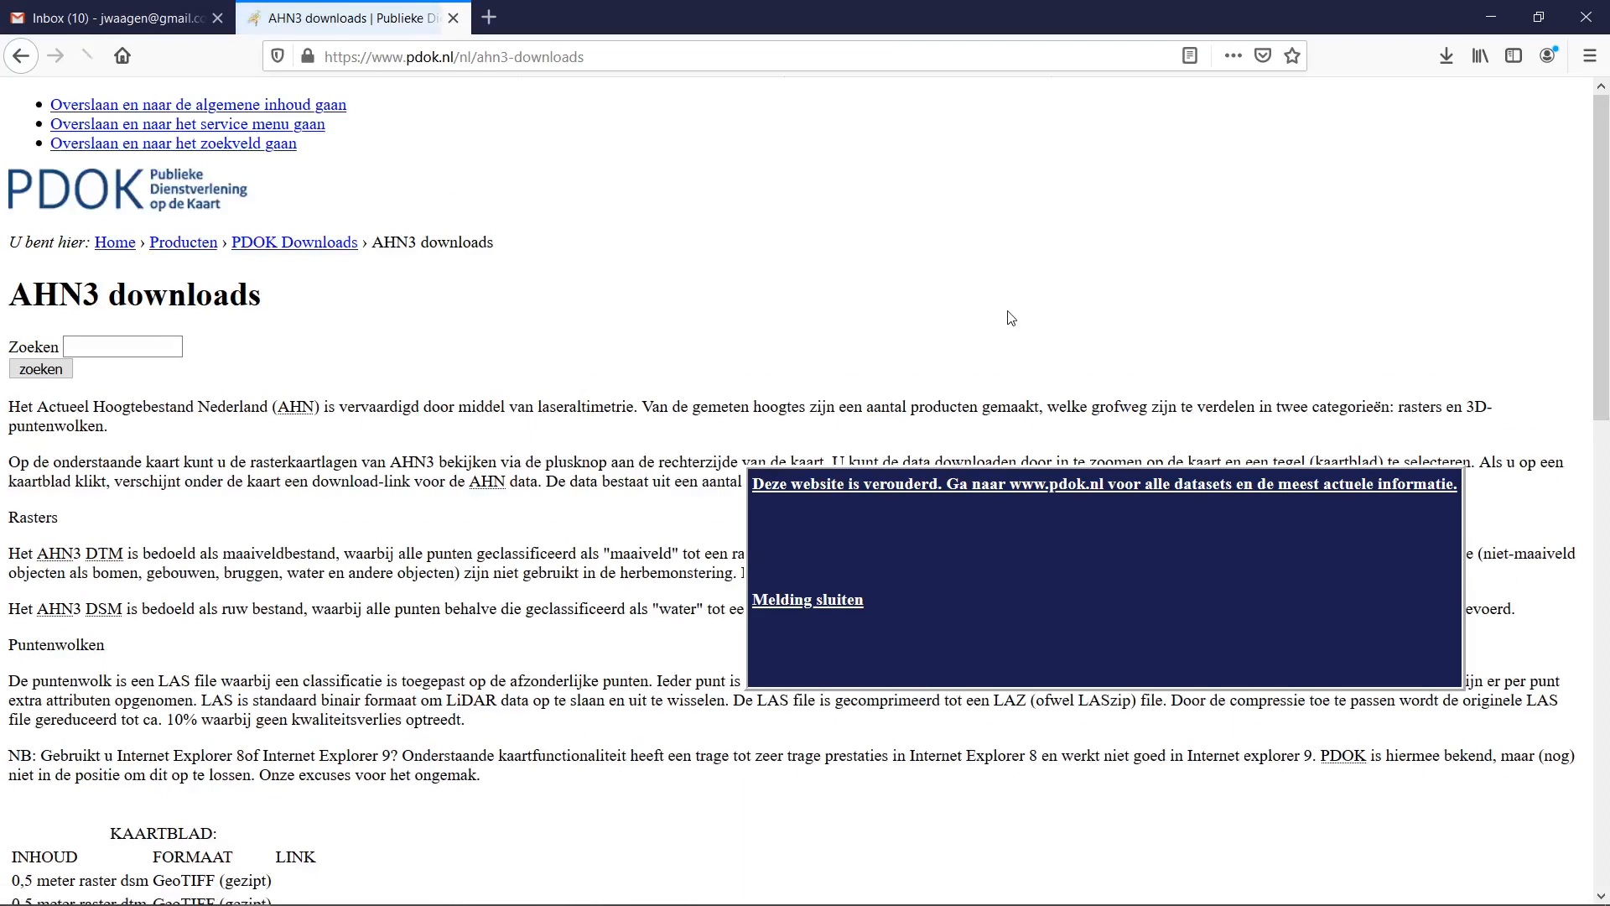
Step: Go to the current PDOK website and open the details of the Actueel Hoogtebestand Nederland (AHN3) dataset
click(1042, 485)
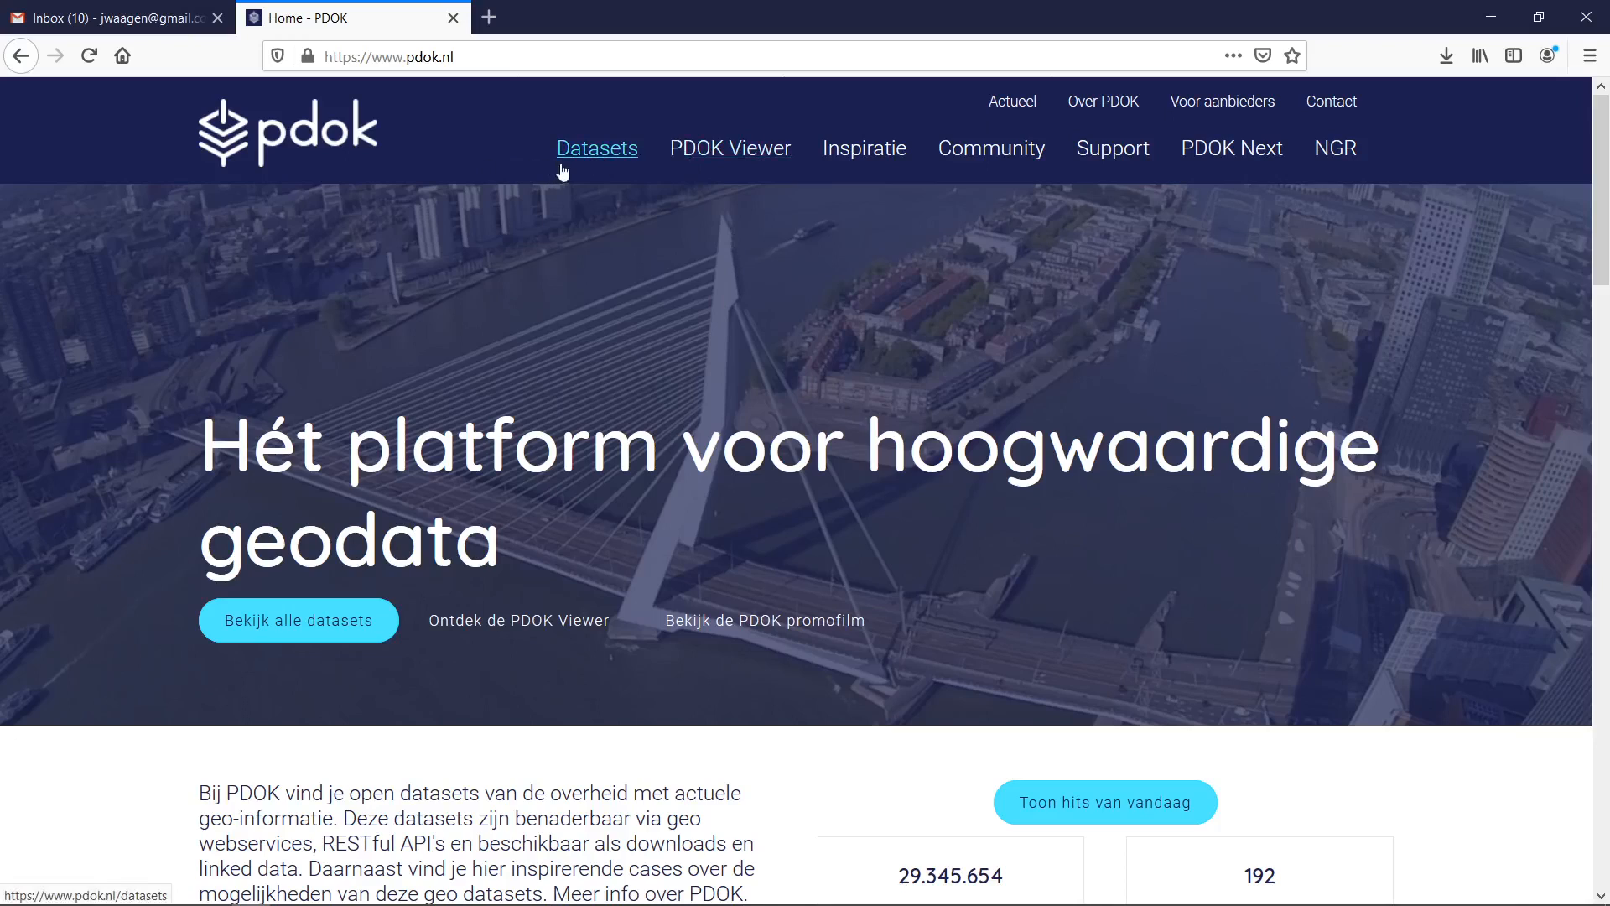
click(609, 168)
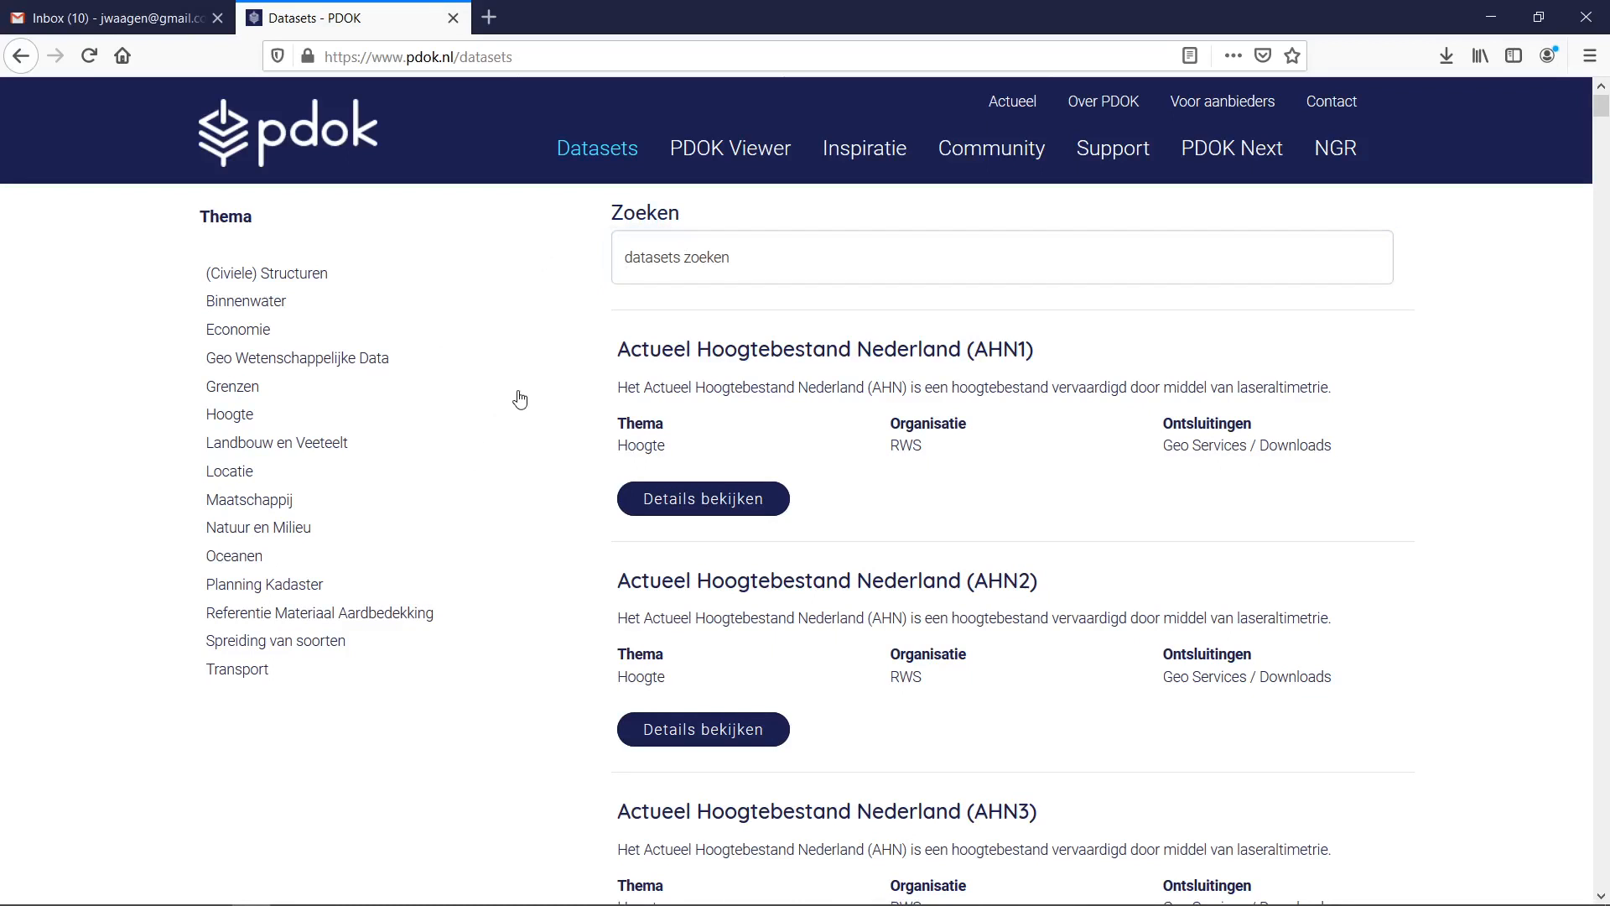
scroll(520, 401, down, 4)
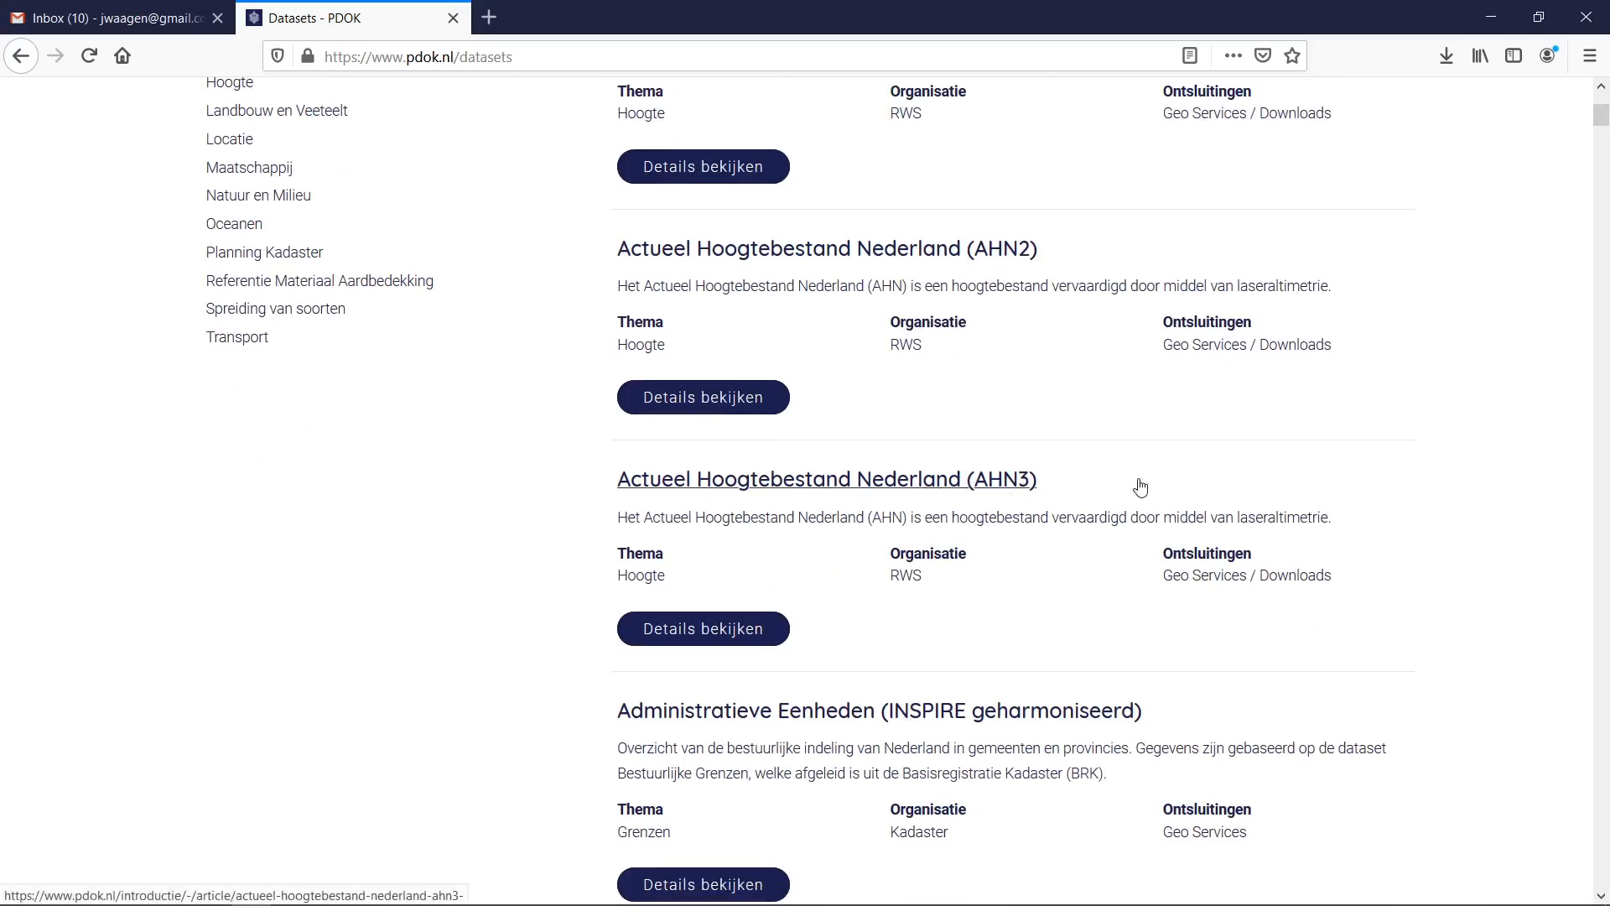
scroll(741, 541, up, 4)
scroll(536, 424, down, 5)
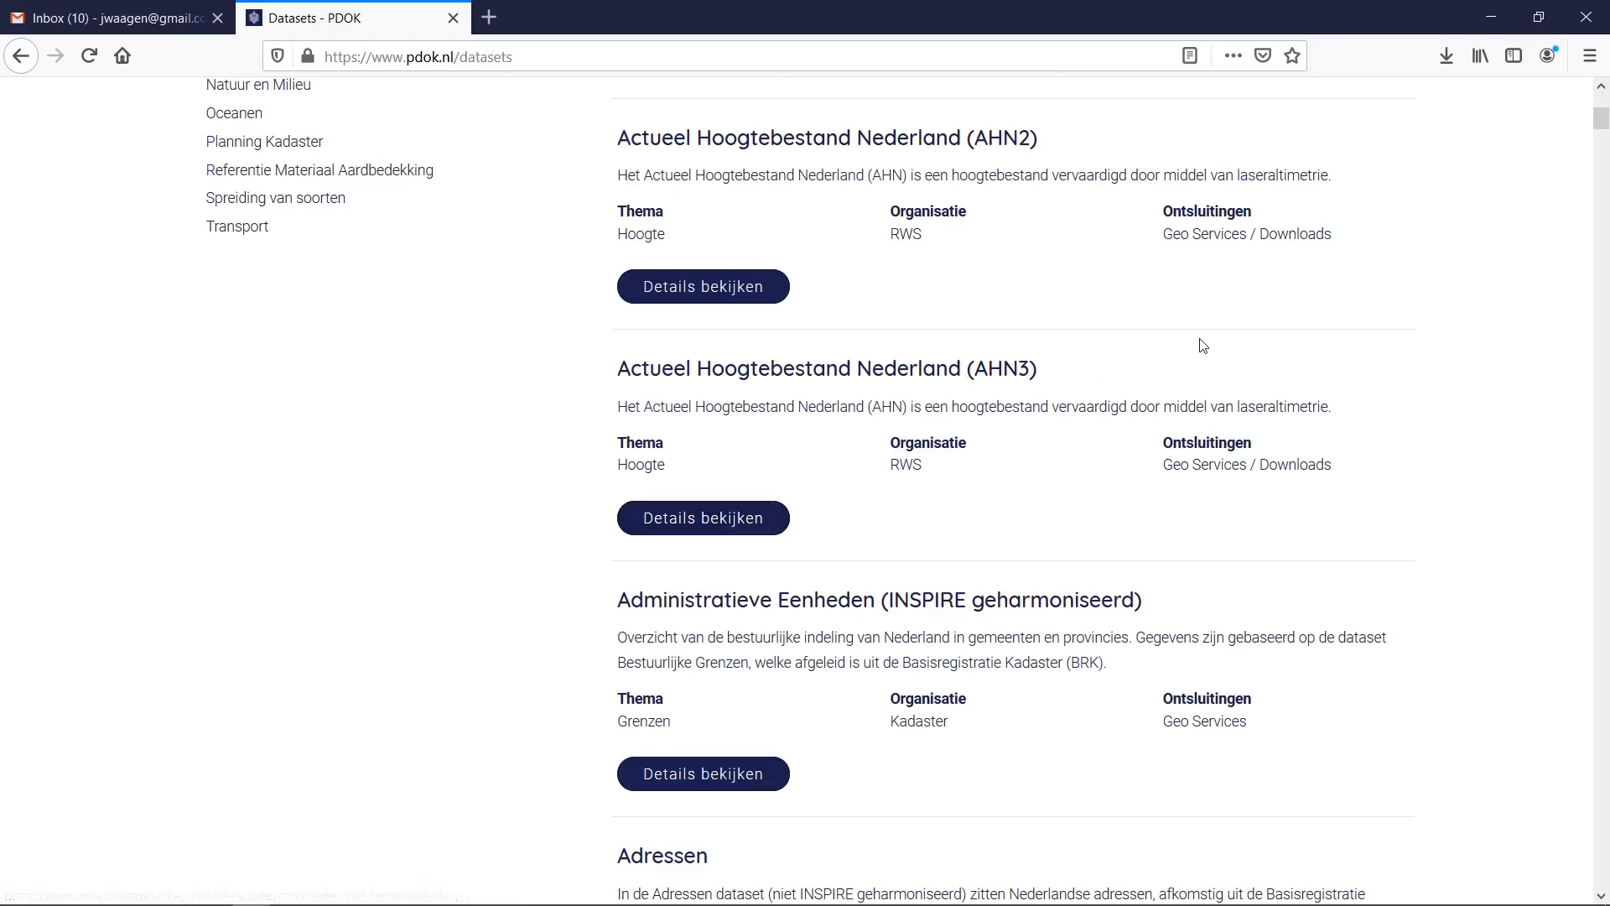
click(753, 519)
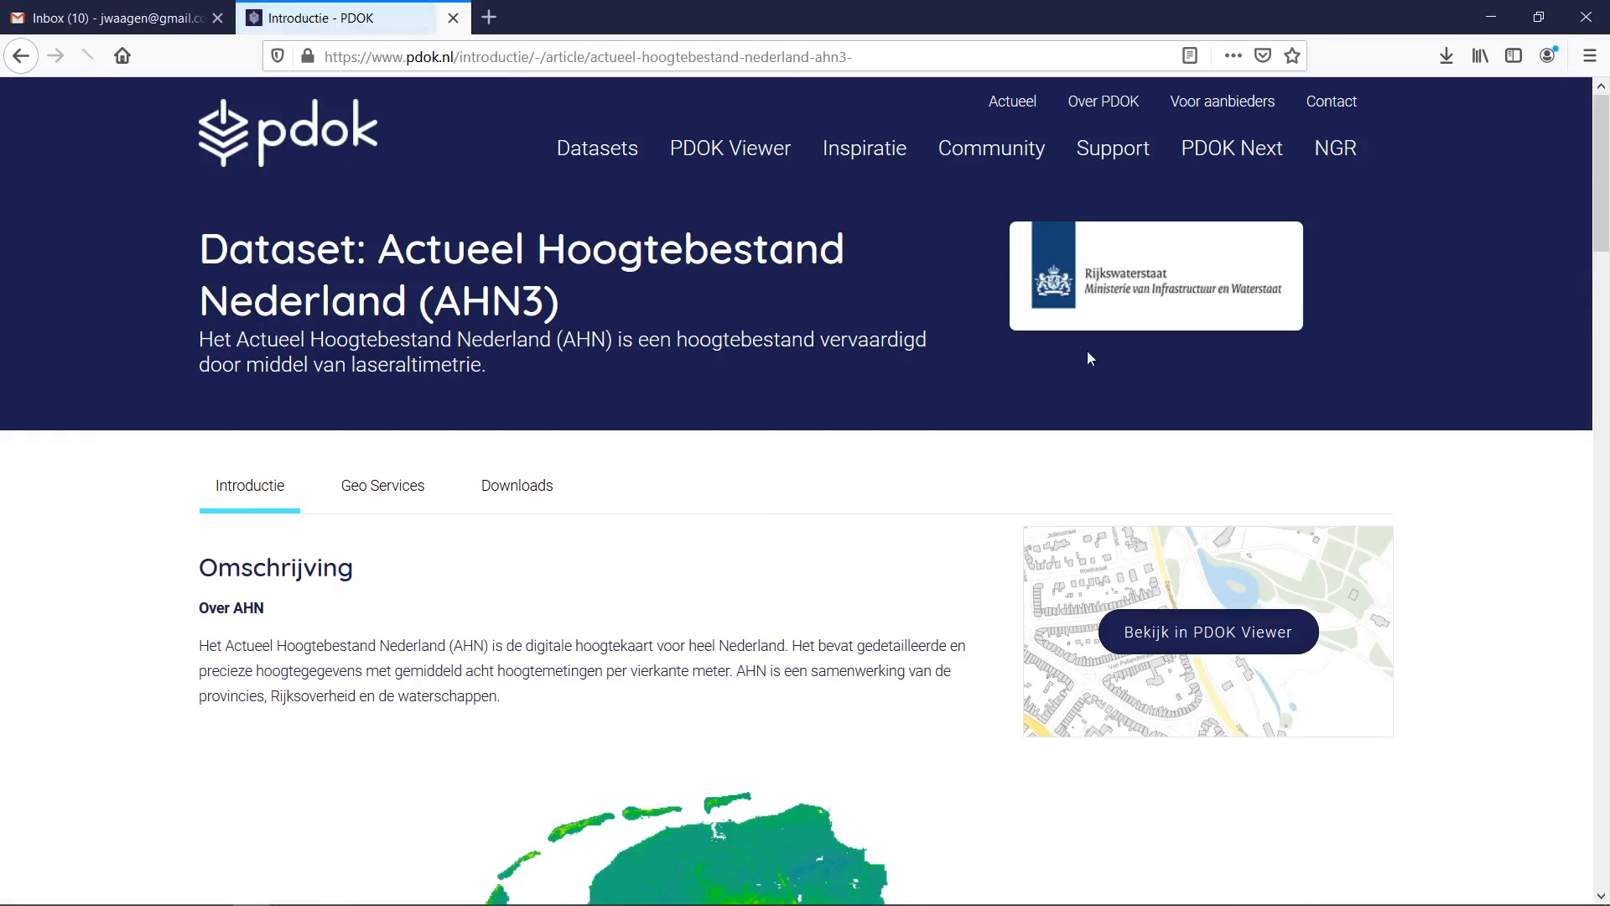
Step: Open the AHN3 (WMS) geo service from the dataset page and copy the link address of its service URL
scroll(921, 318, down, 3)
scroll(722, 252, down, 4)
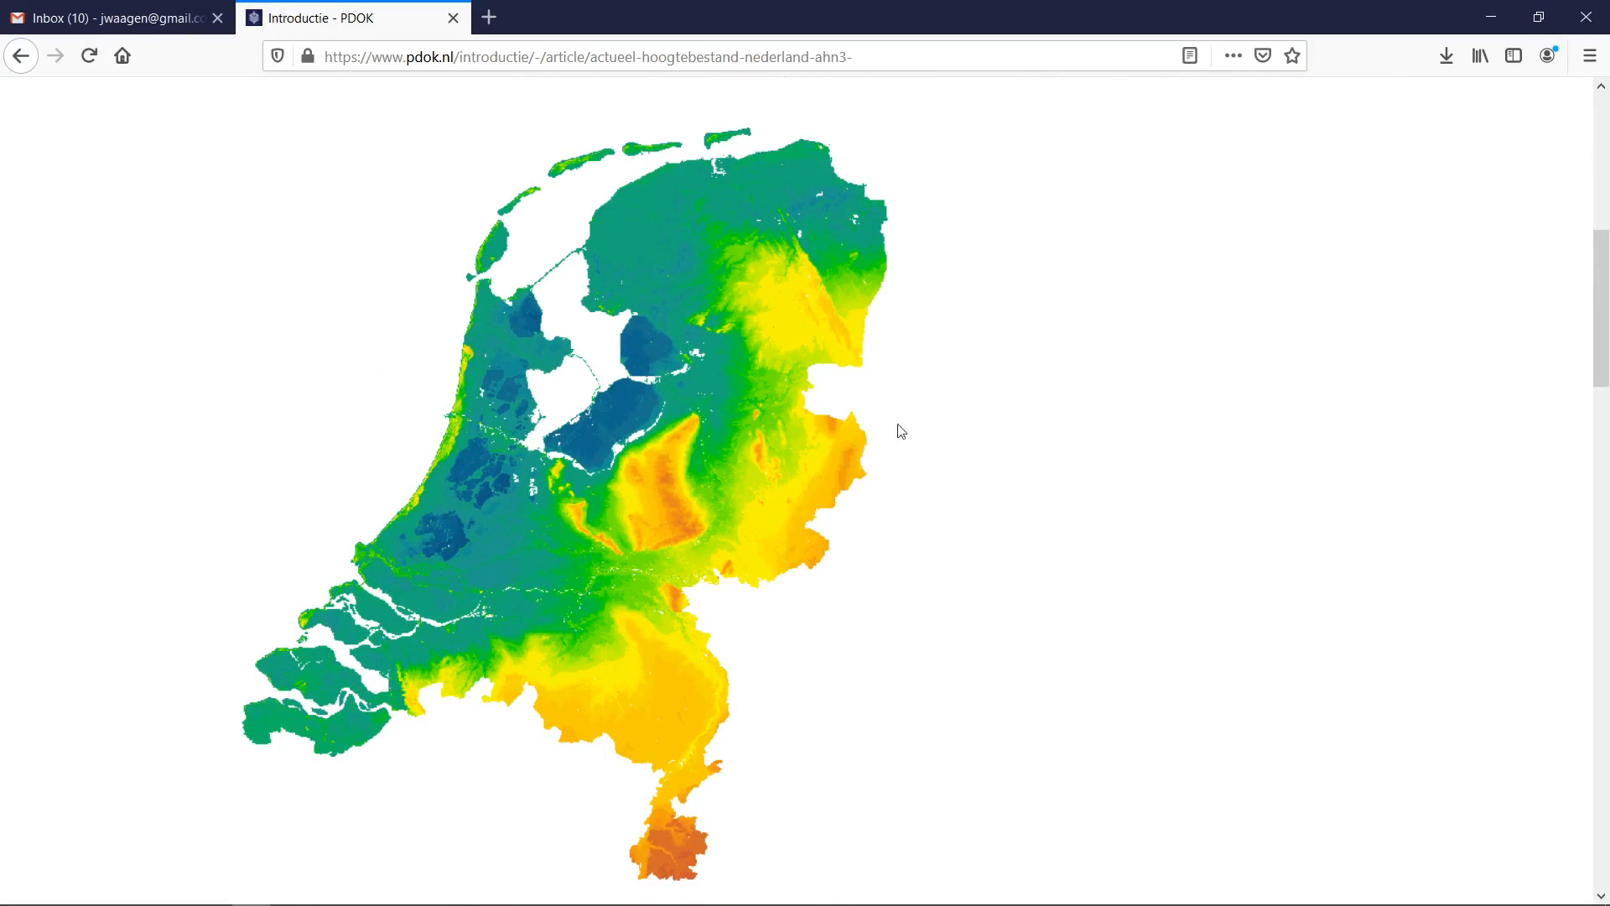
scroll(905, 311, down, 1)
scroll(905, 310, down, 20)
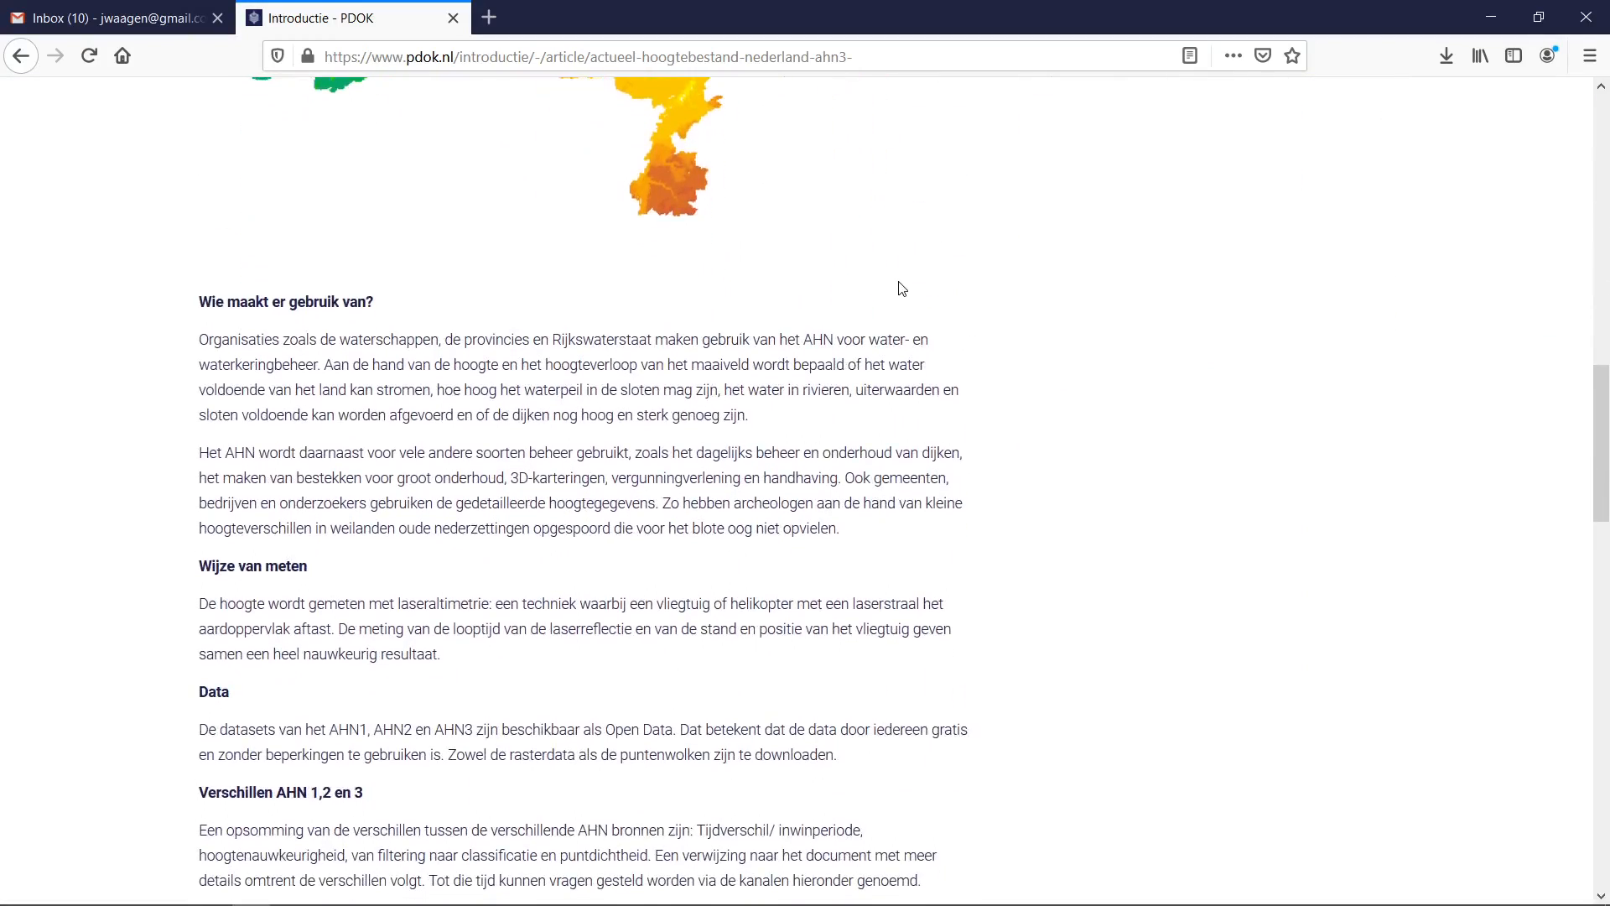
scroll(902, 289, down, 3)
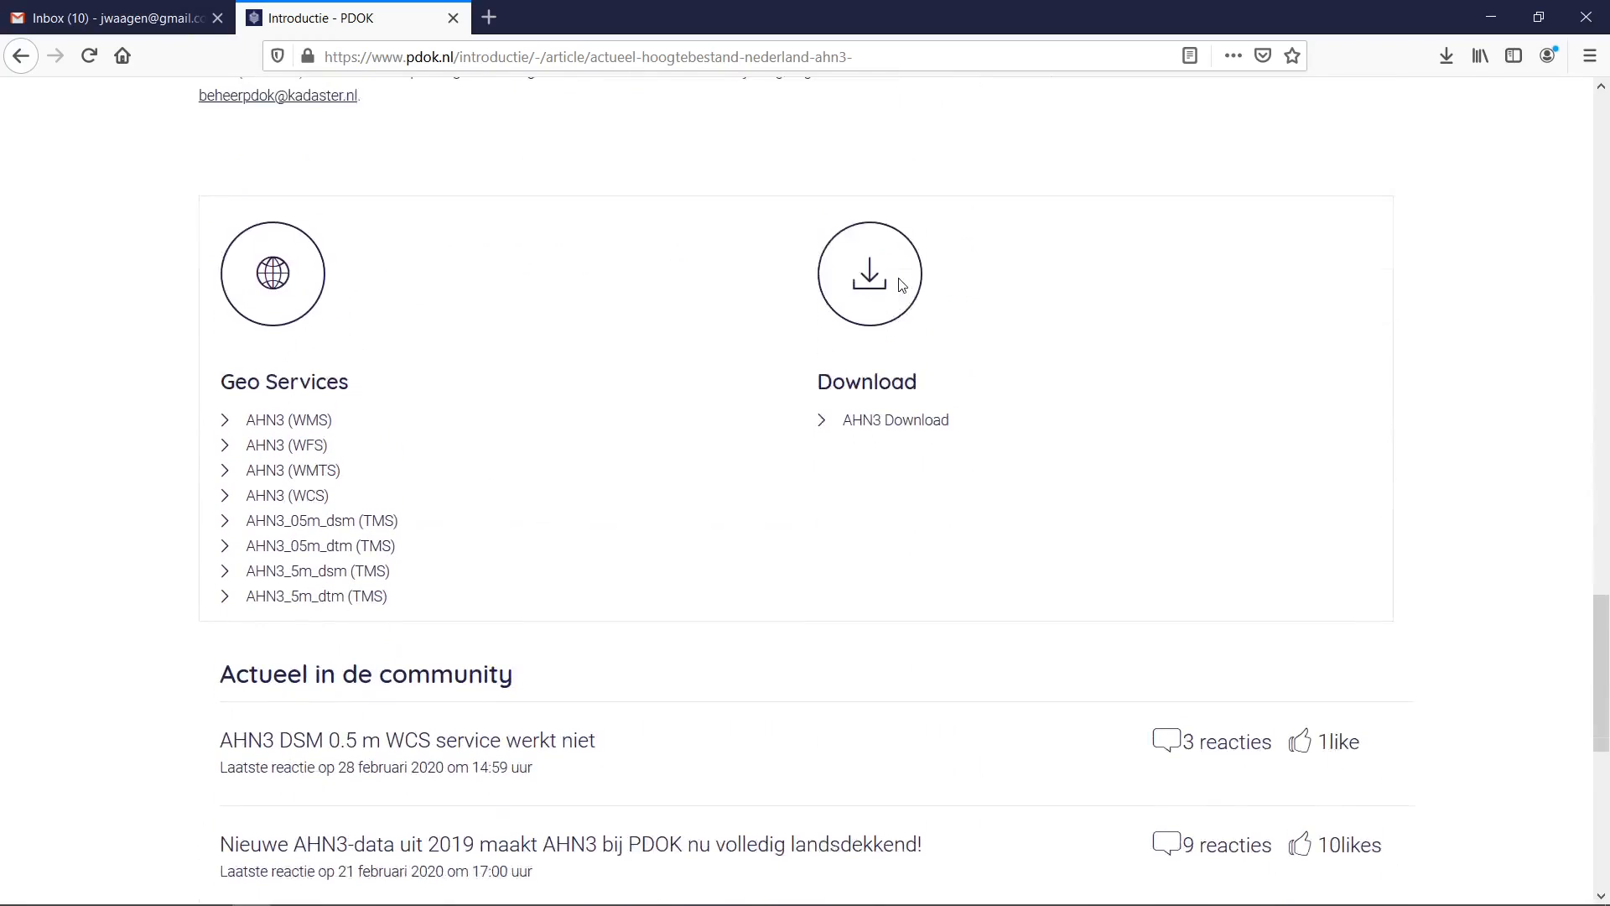
scroll(902, 286, up, 2)
scroll(902, 282, down, 3)
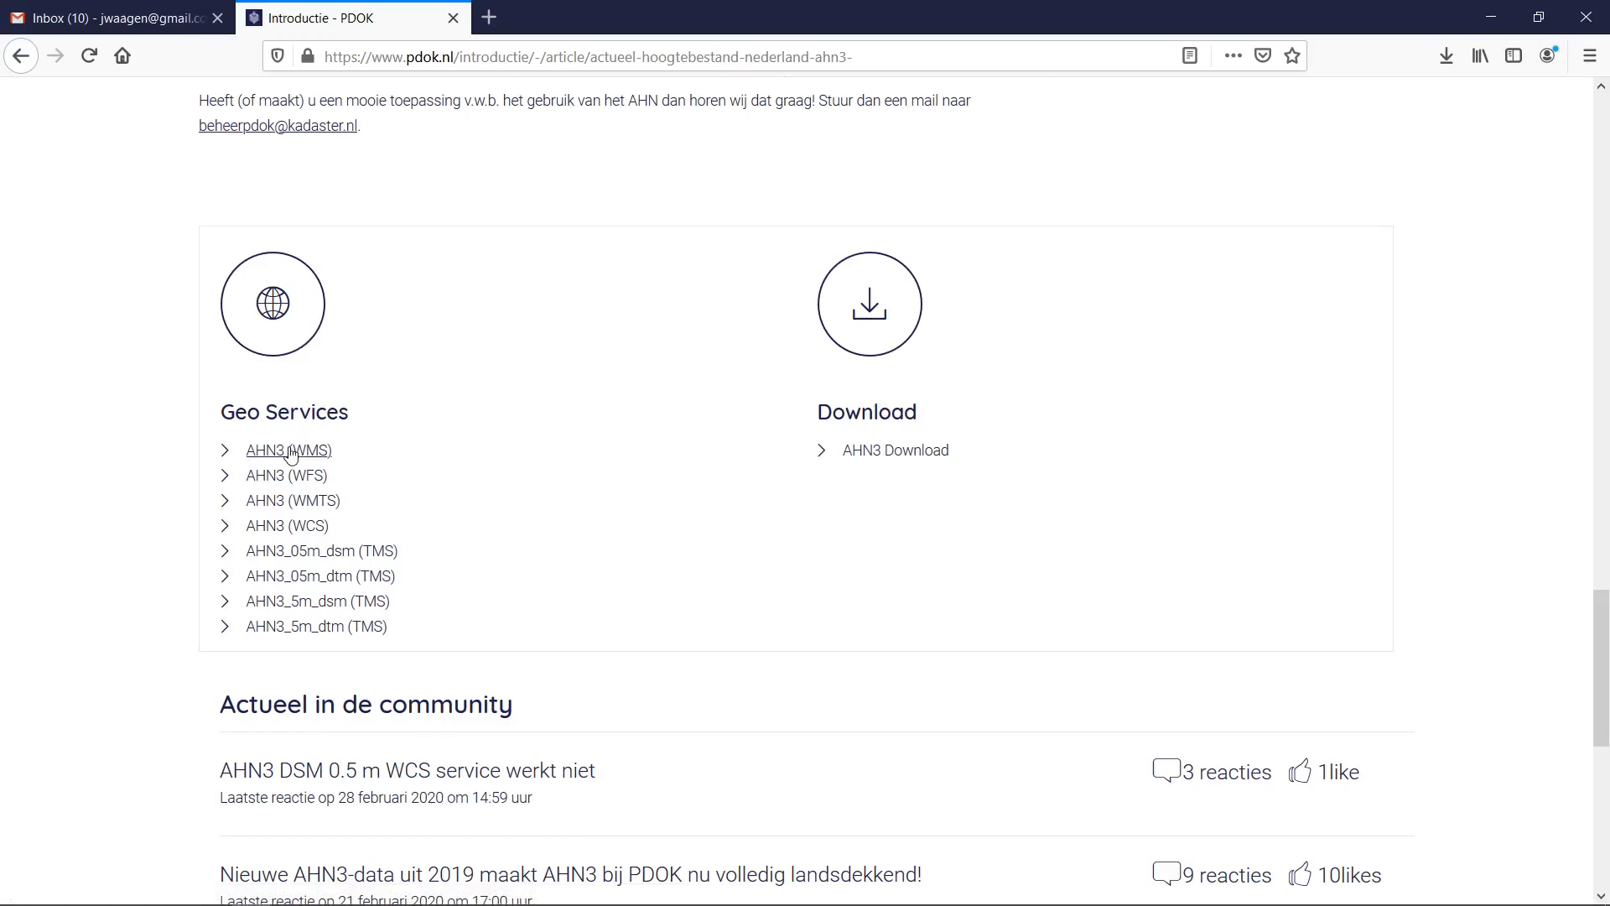
click(246, 450)
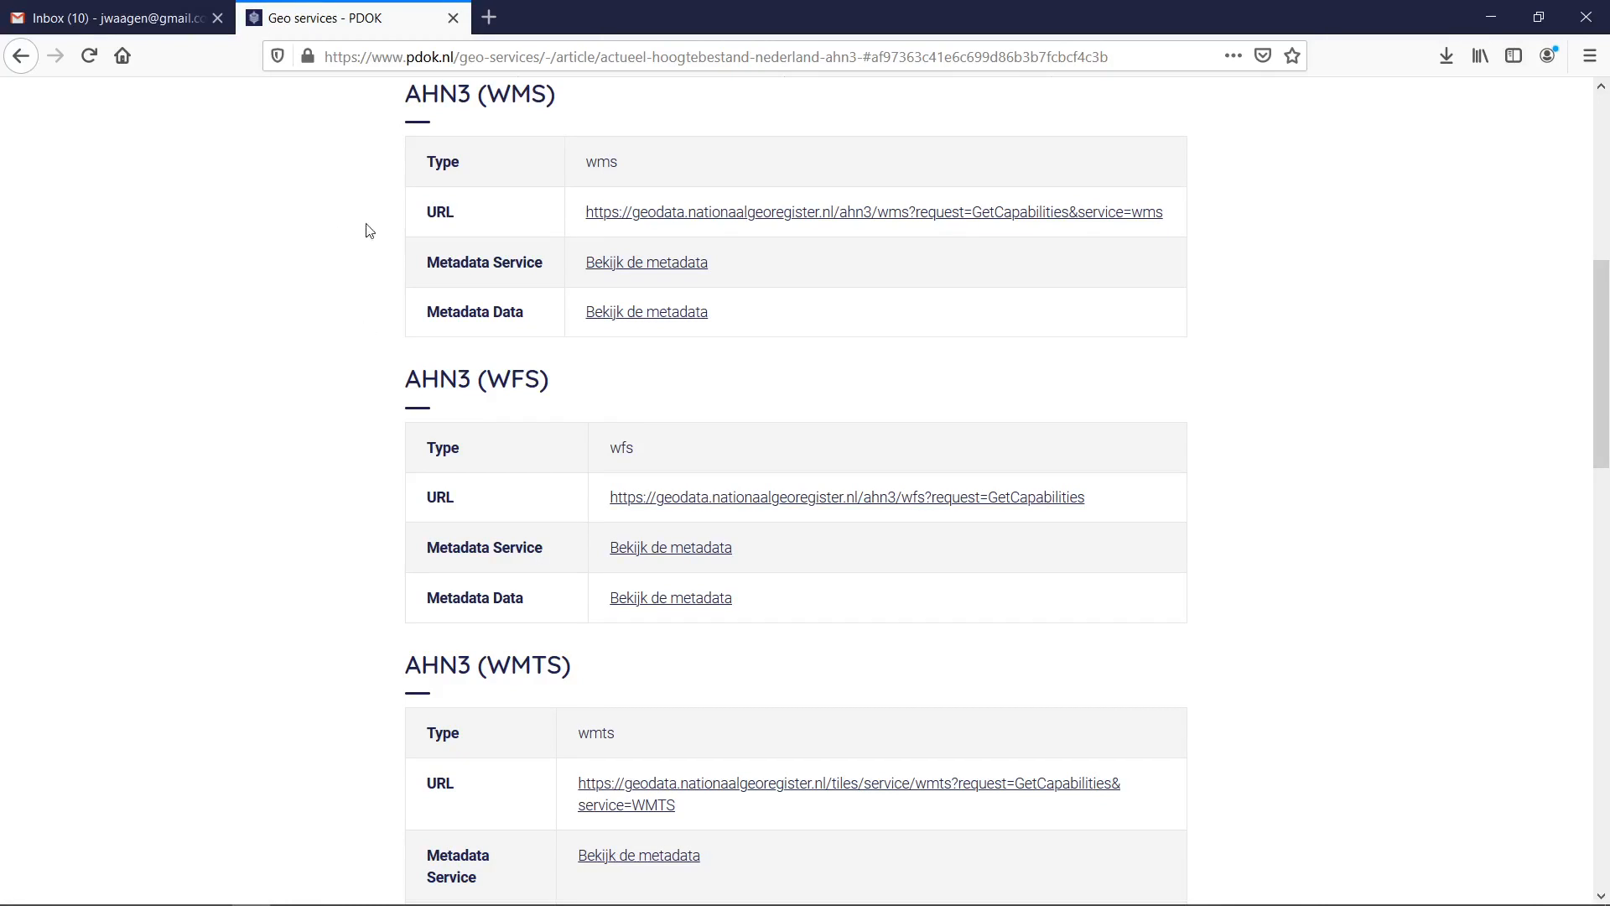
right_click(795, 218)
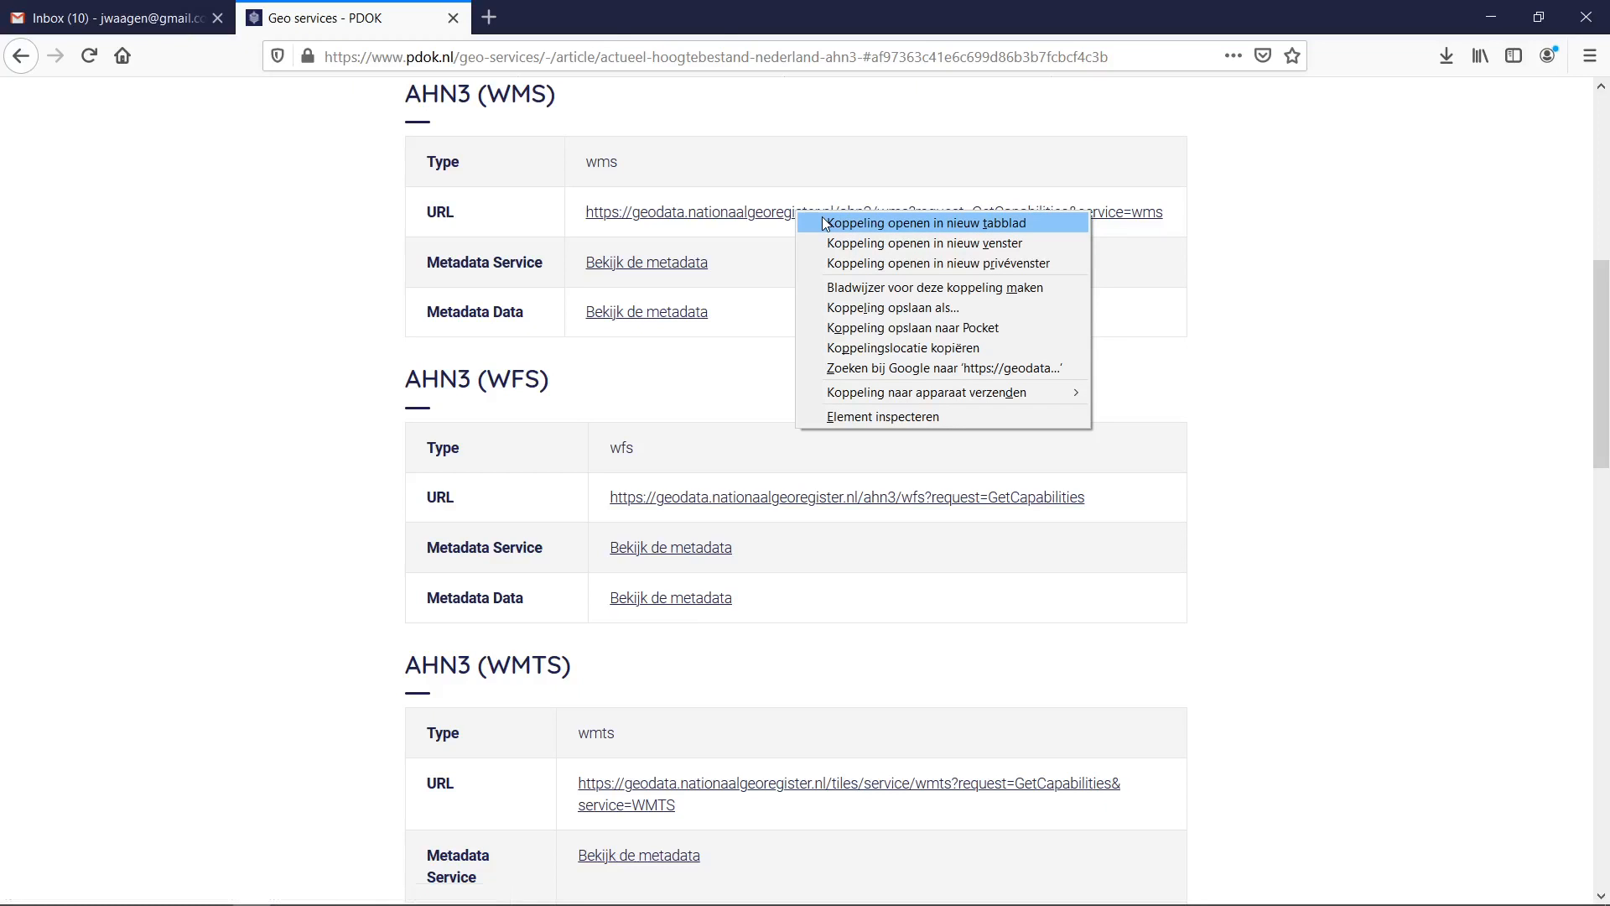
click(937, 352)
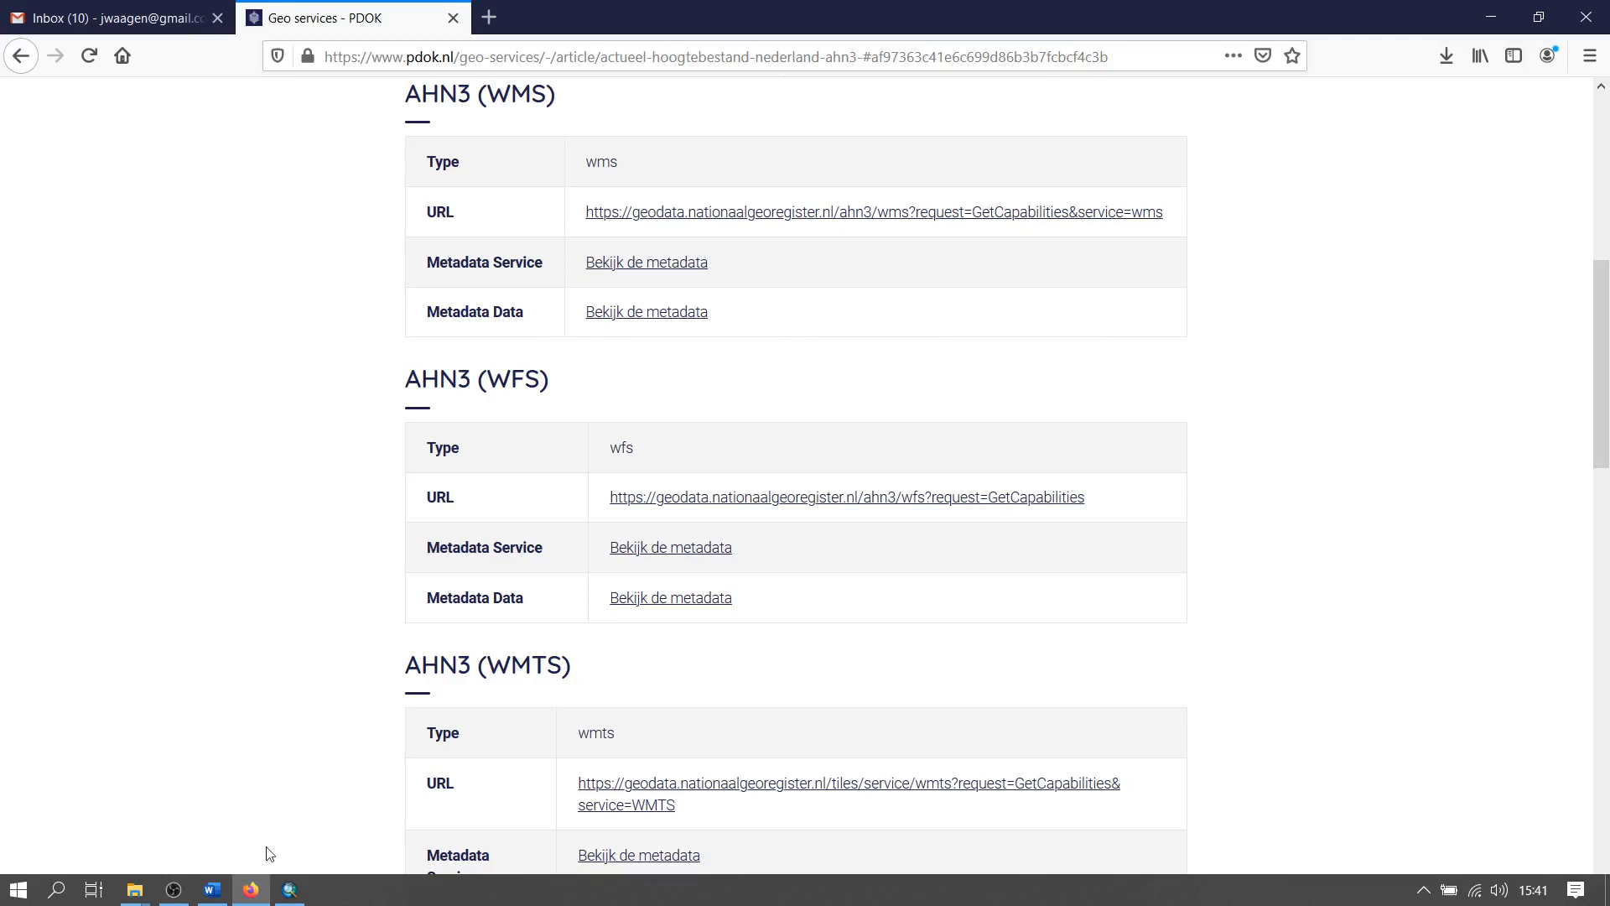
Step: Switch to ArcMap and start adding a new WMS server under GIS Servers in the Catalog
click(290, 890)
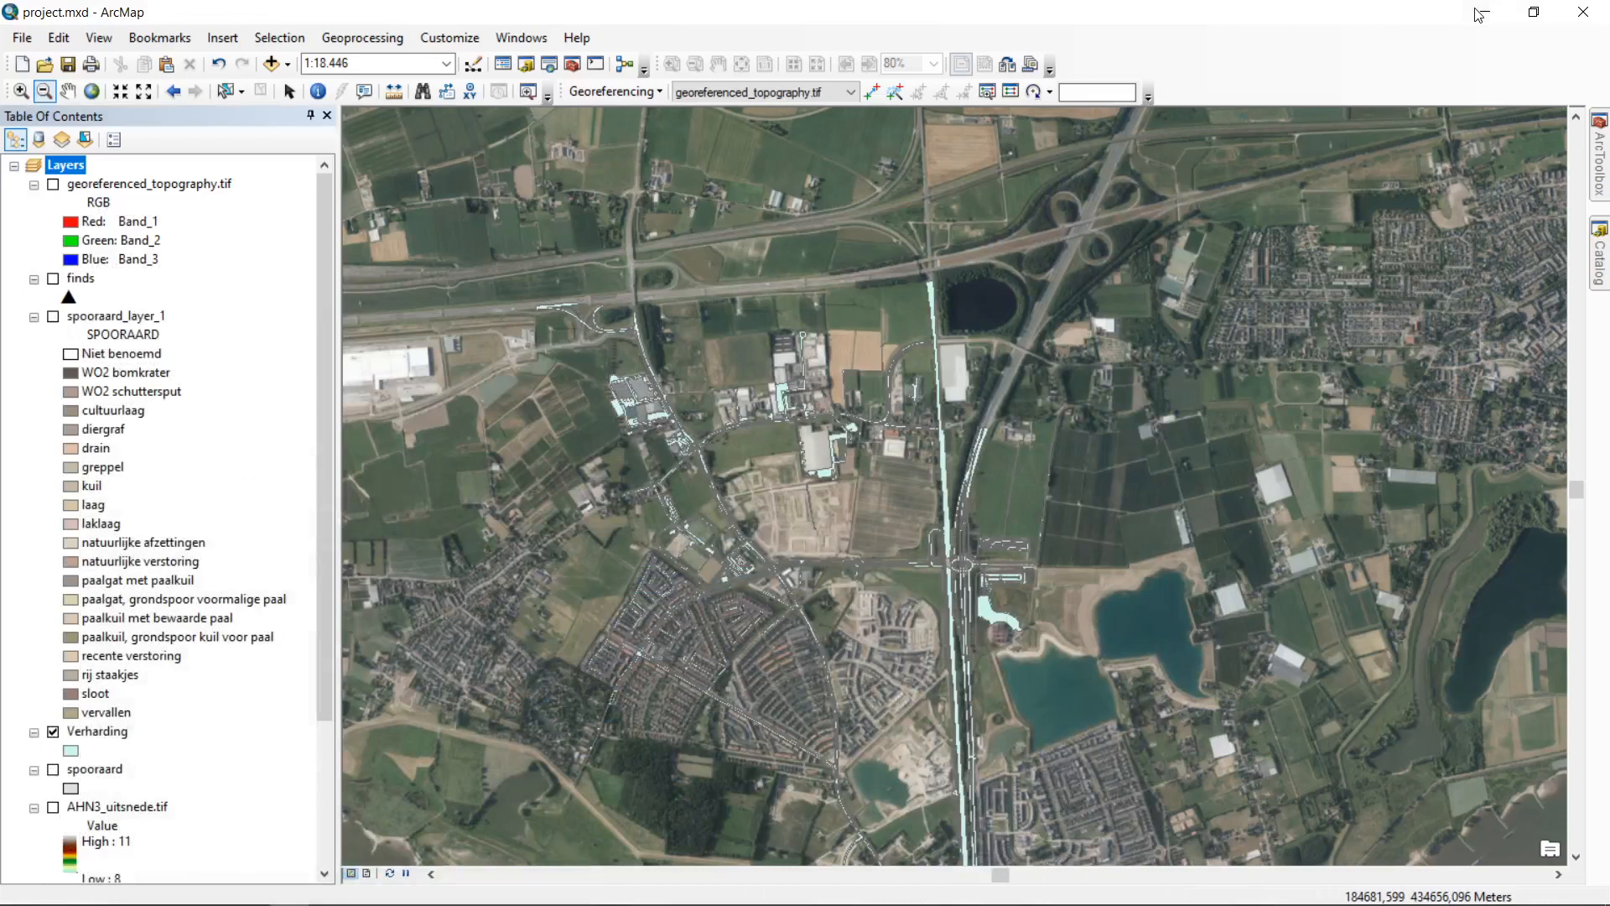
click(1602, 256)
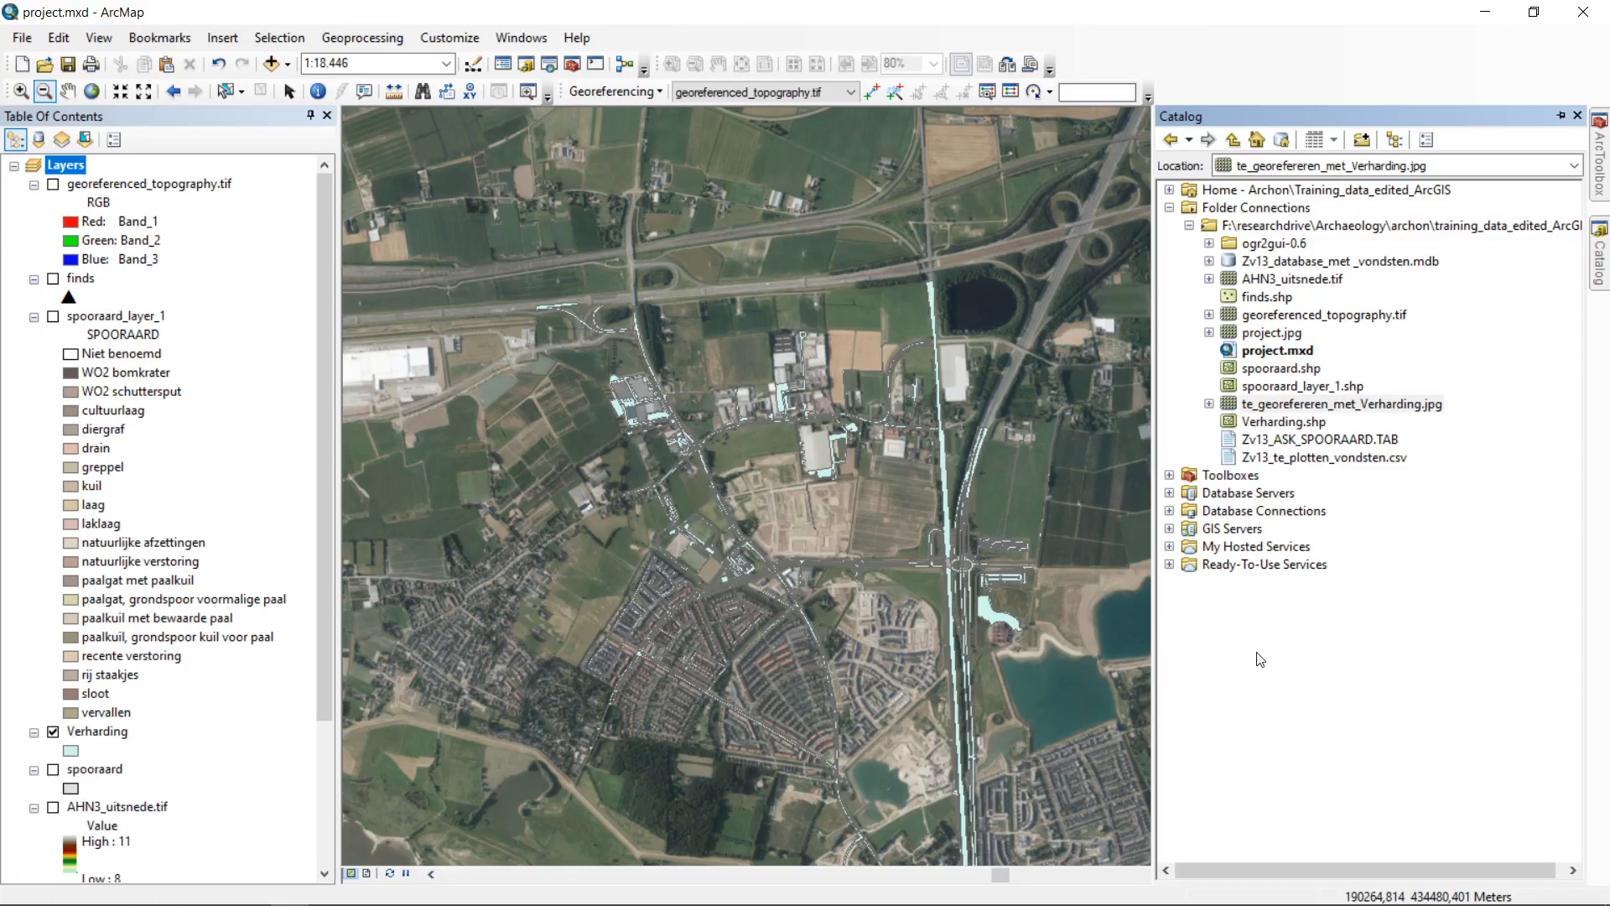
click(1170, 493)
click(1170, 493)
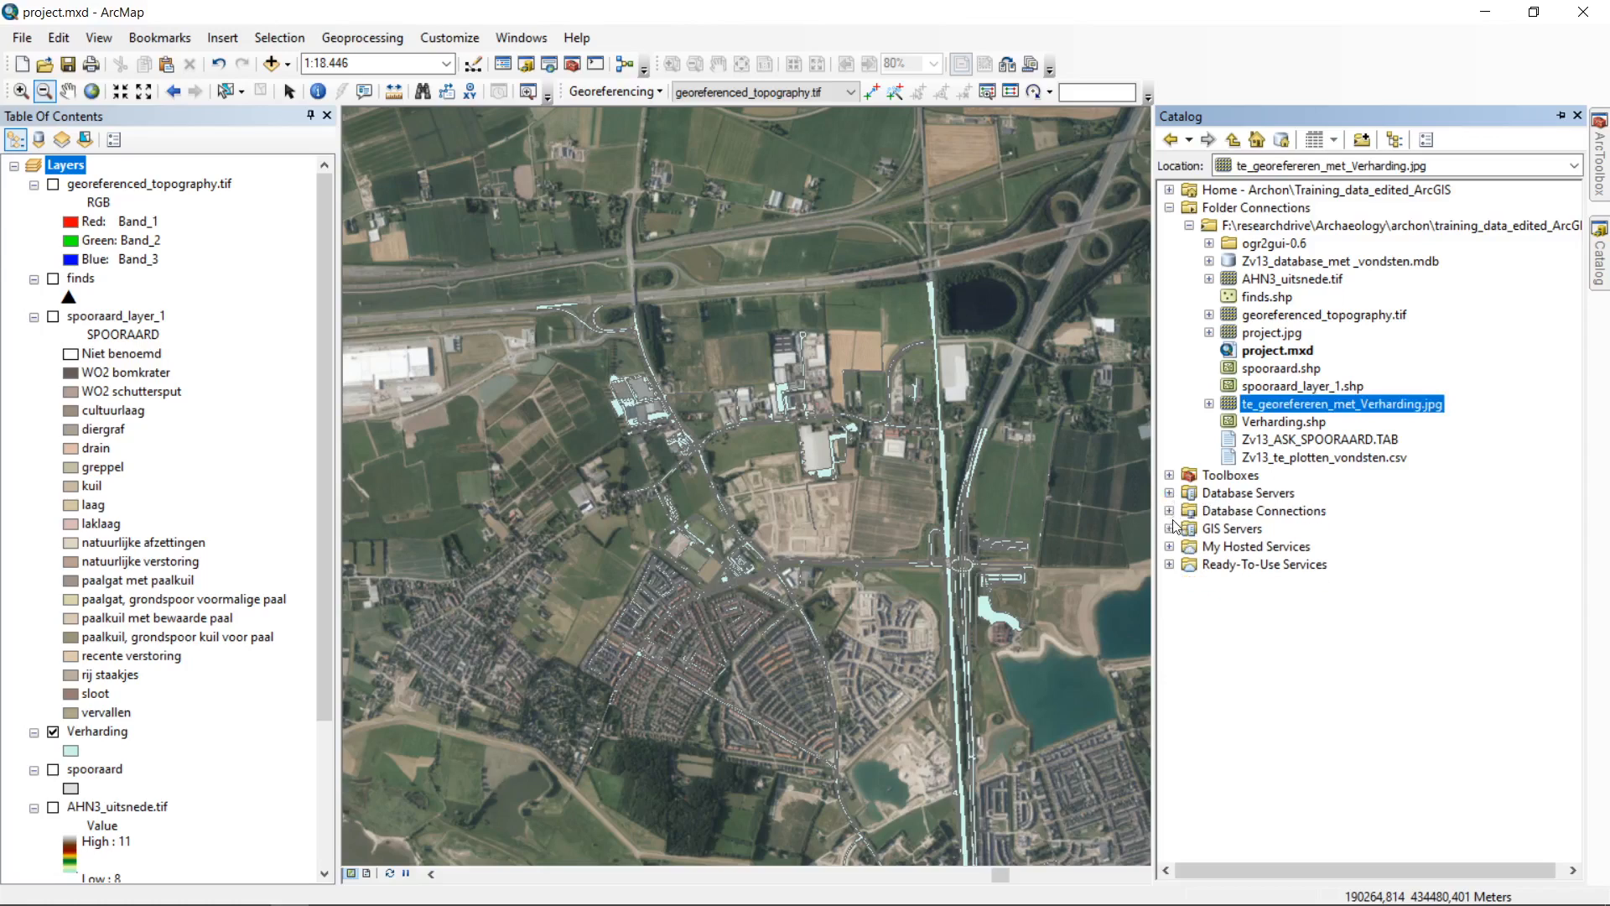
click(1169, 528)
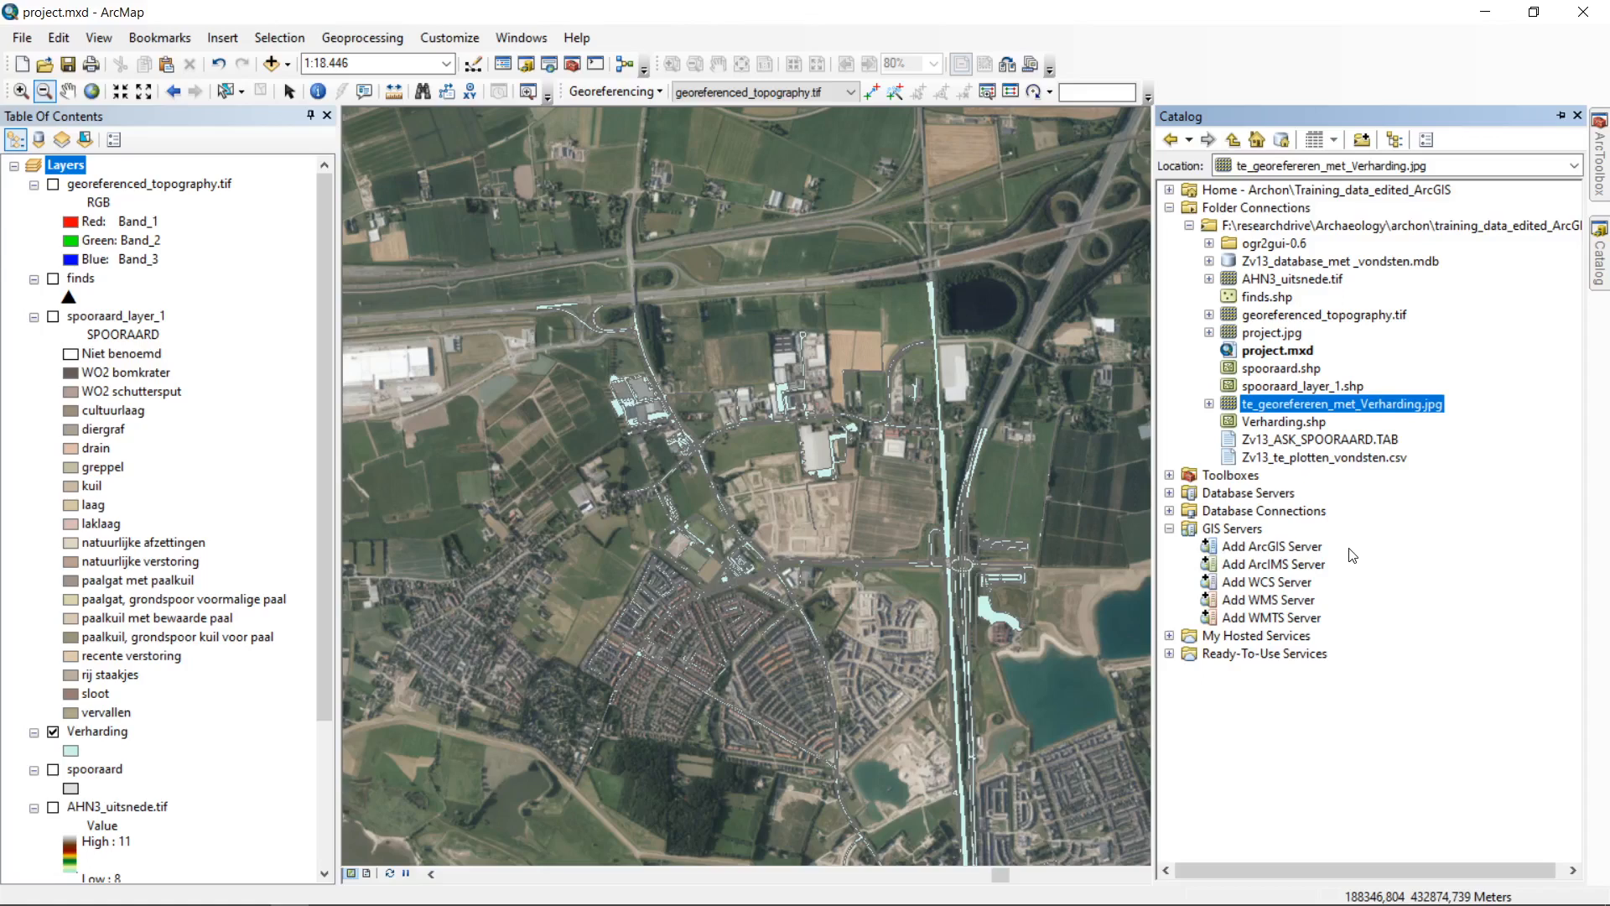
click(1266, 601)
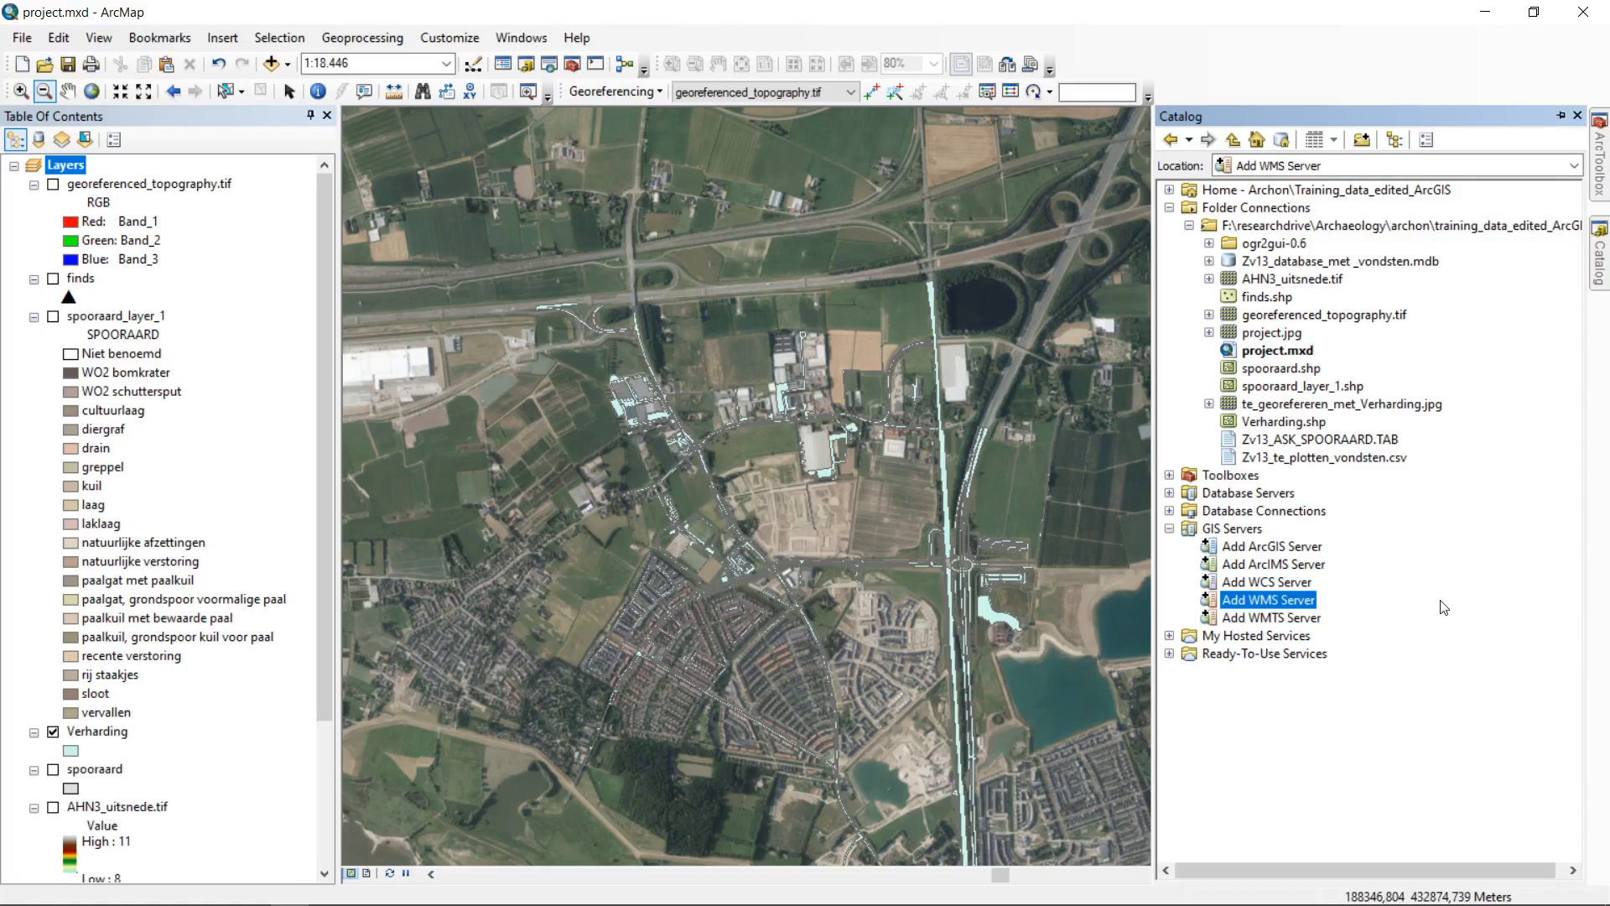
double_click(1286, 602)
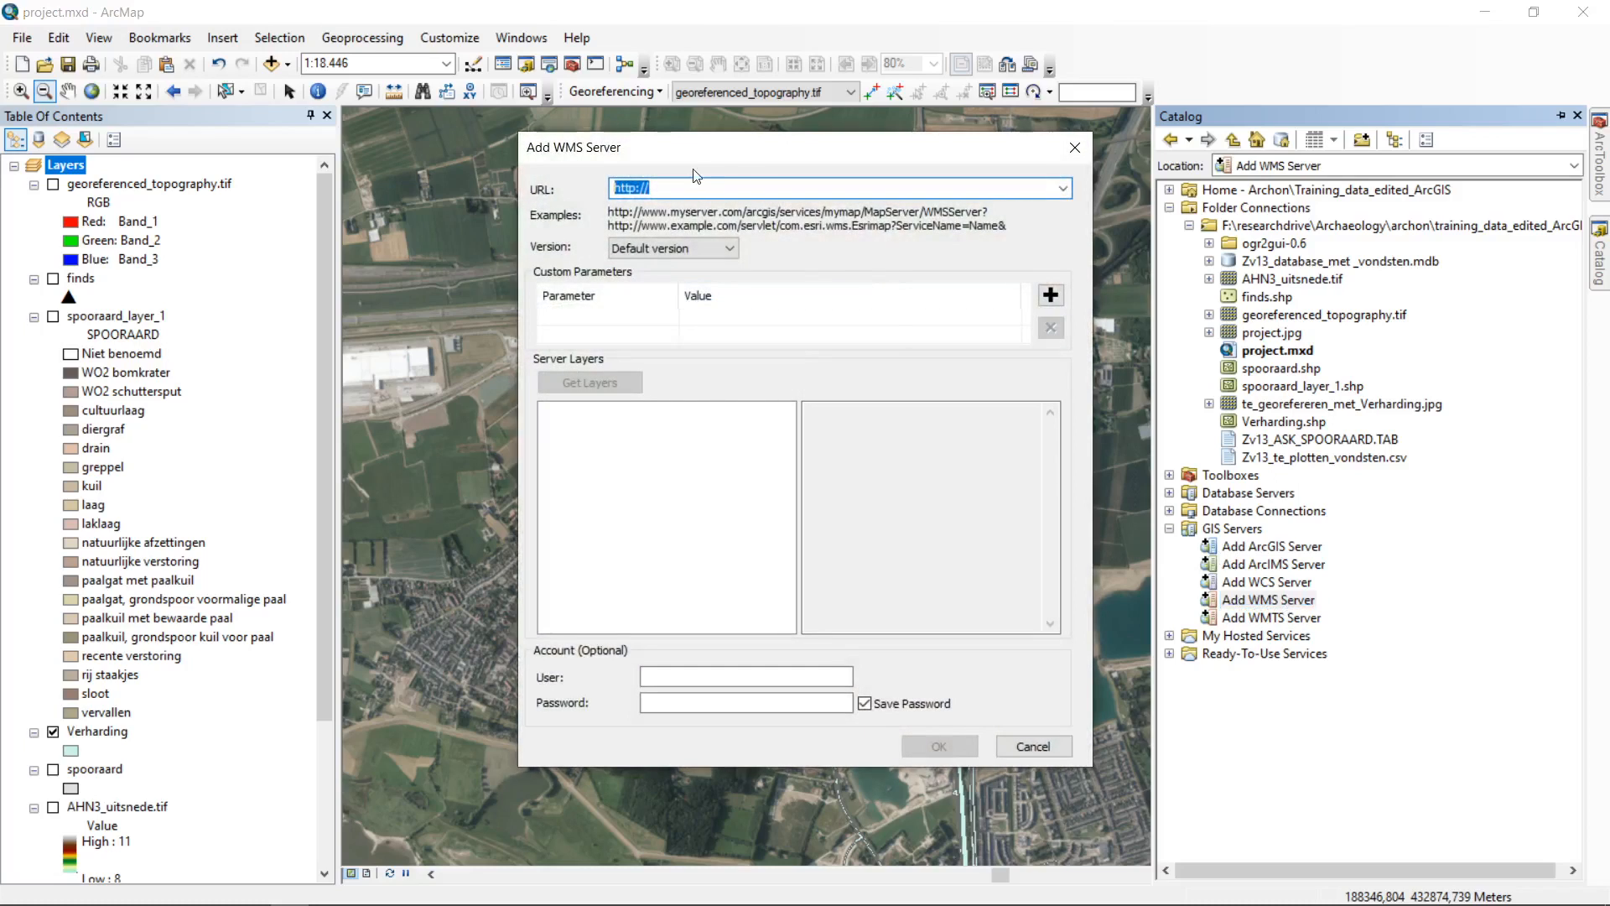
Step: Paste the copied AHN3 WMS URL as the server address, retrieve its layers and add the server connection
right_click(638, 185)
click(537, 276)
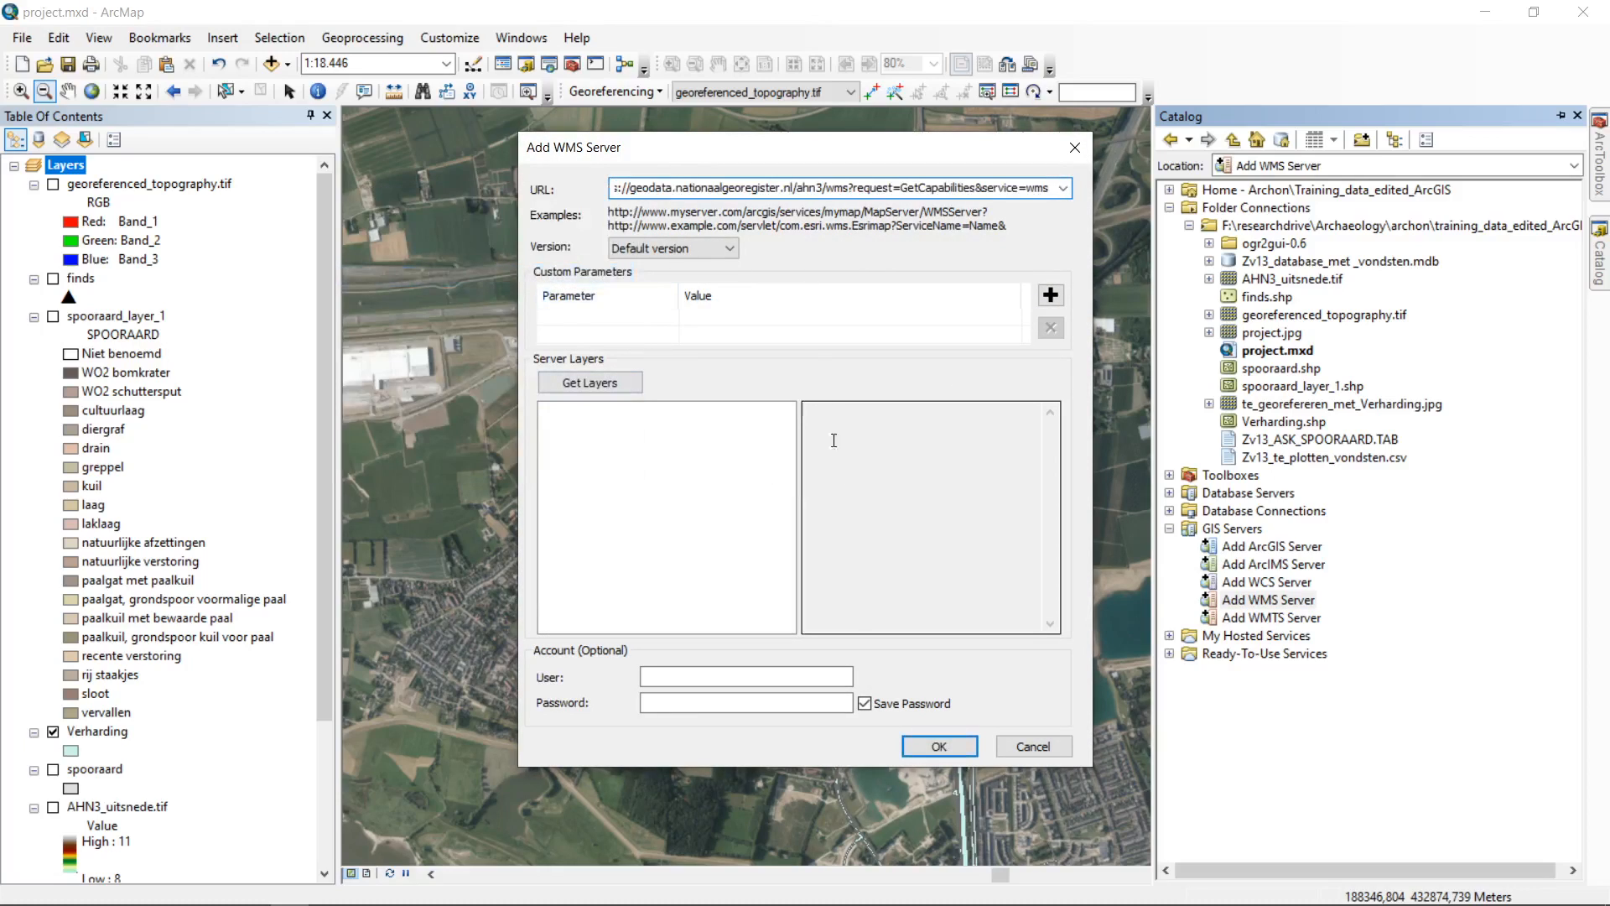
click(730, 249)
click(623, 381)
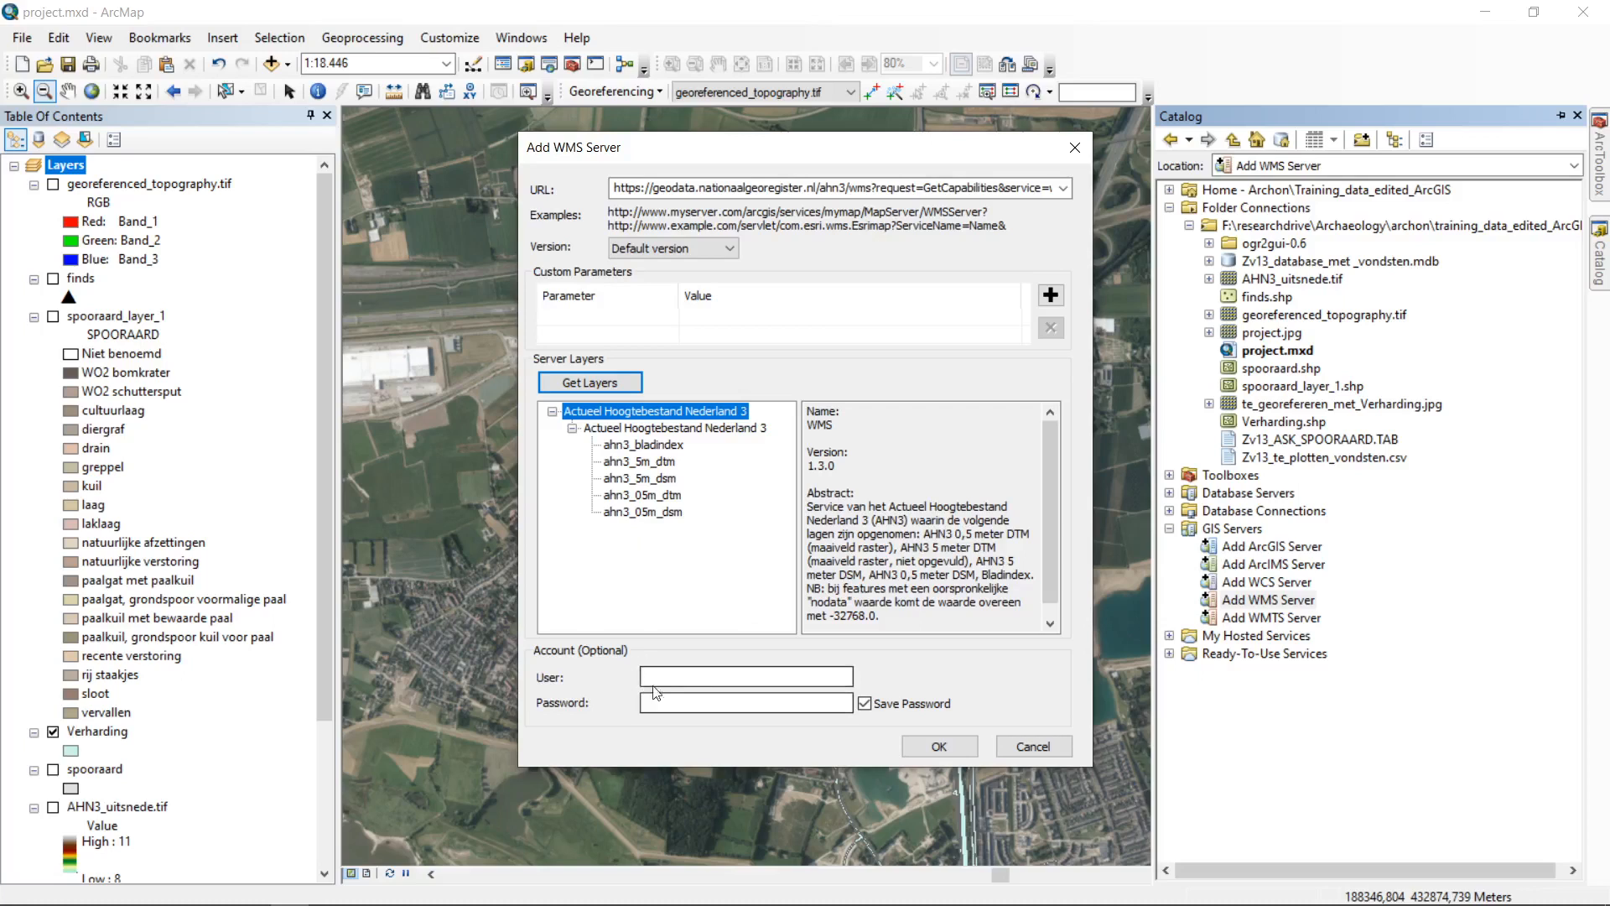
click(939, 747)
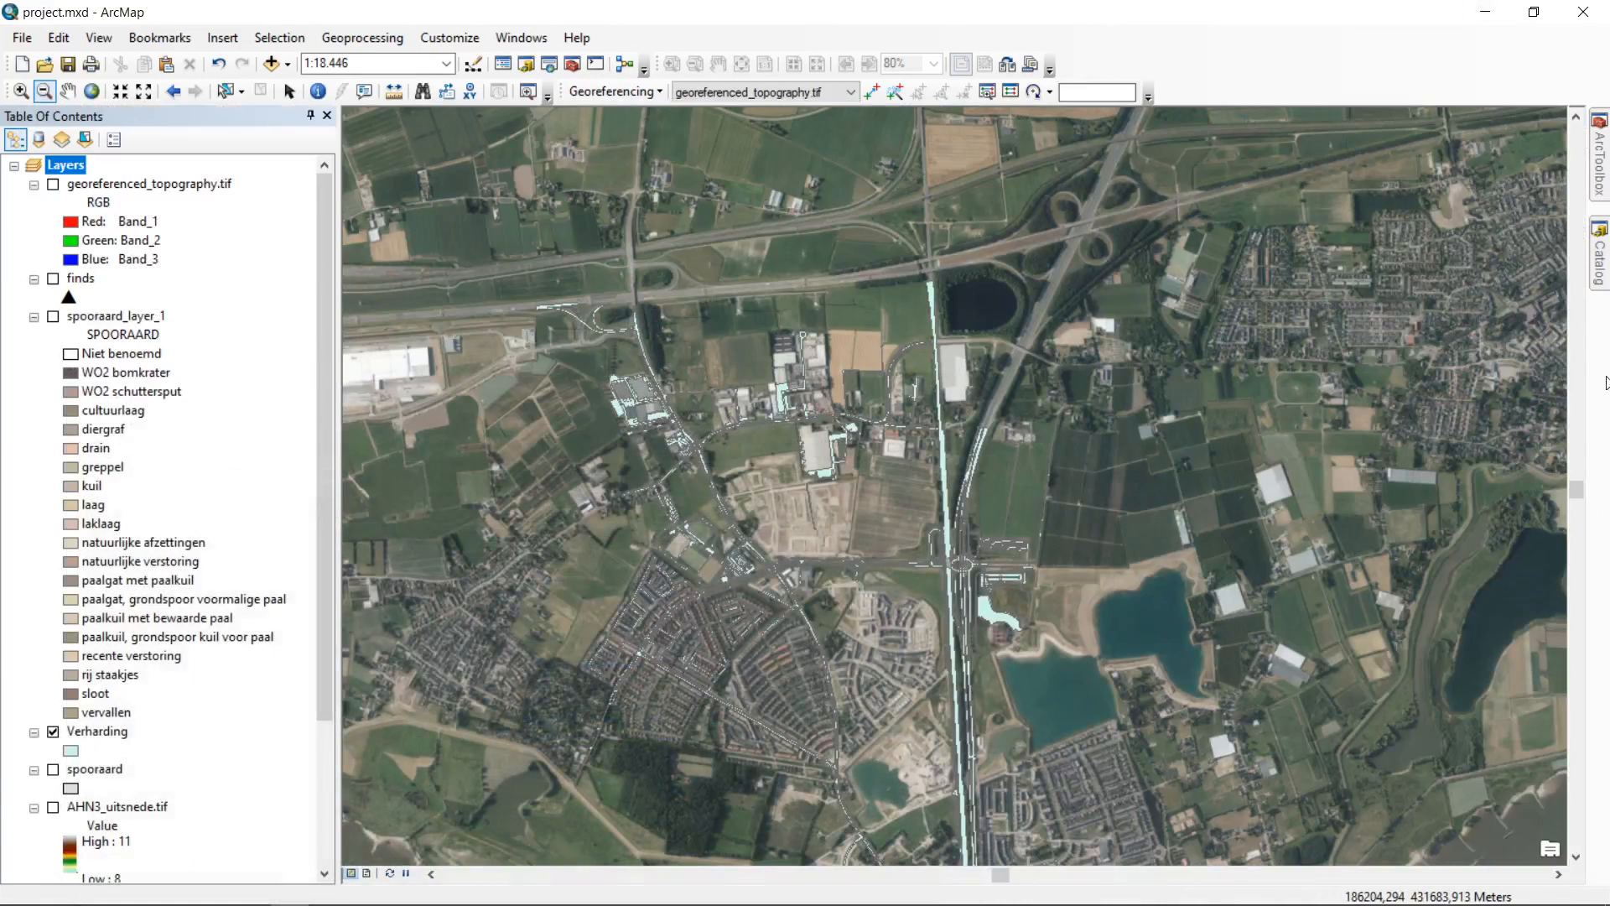
Step: Expand the Actueel Hoogtebestand Nederland 3 server fully and add its ahn3_5m_dtm layer to the map just below Verharding
click(1601, 261)
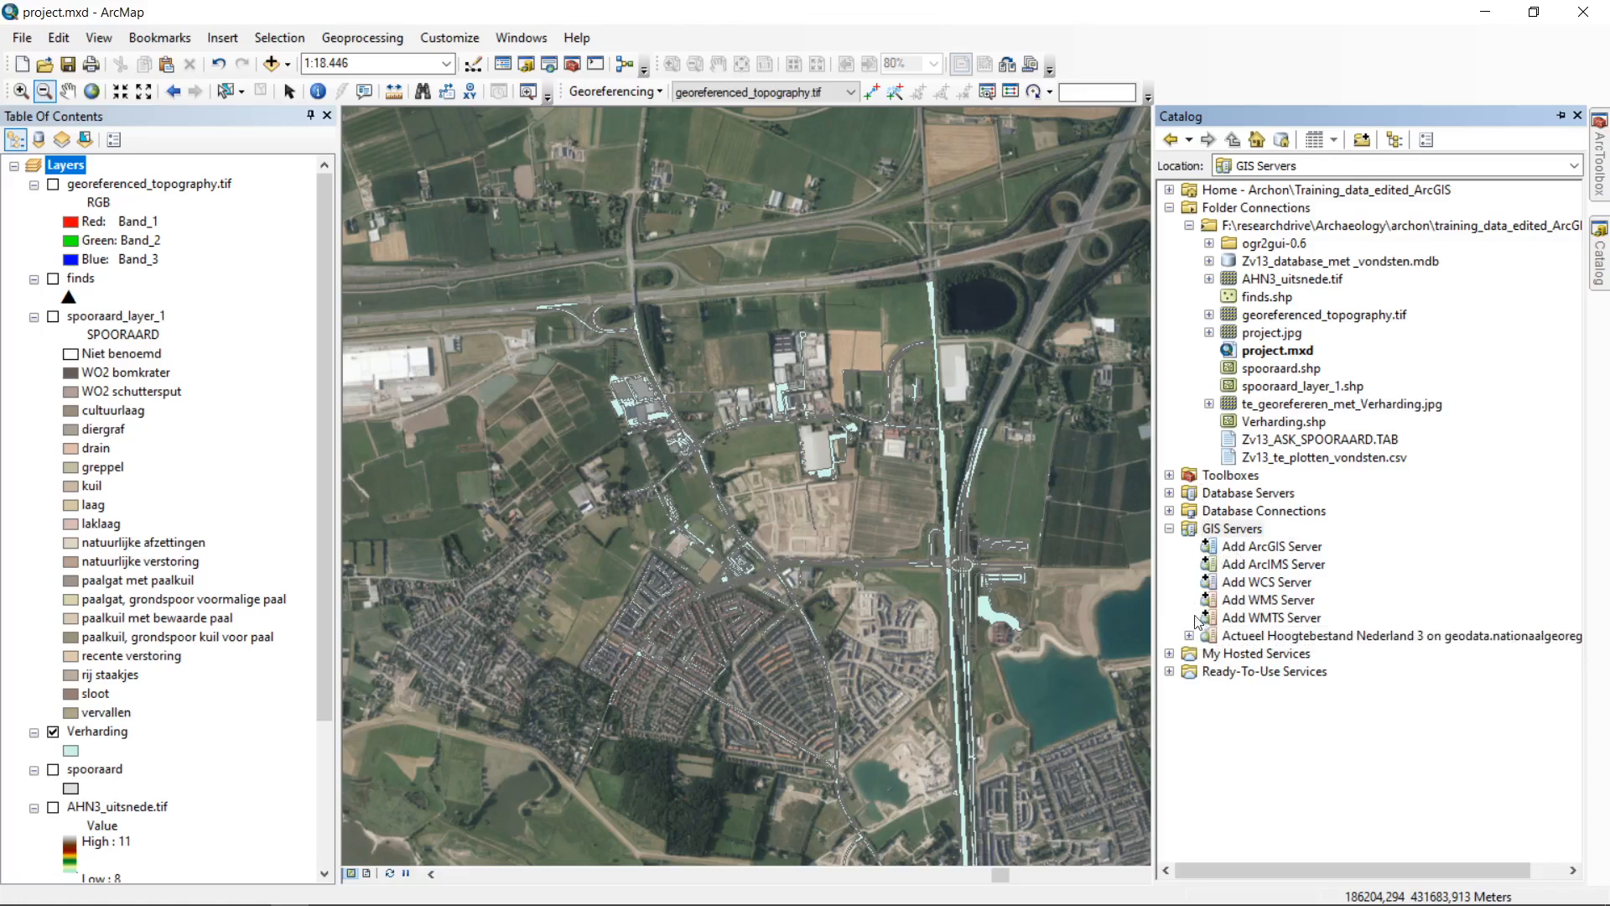
click(1190, 636)
click(1210, 655)
click(1228, 671)
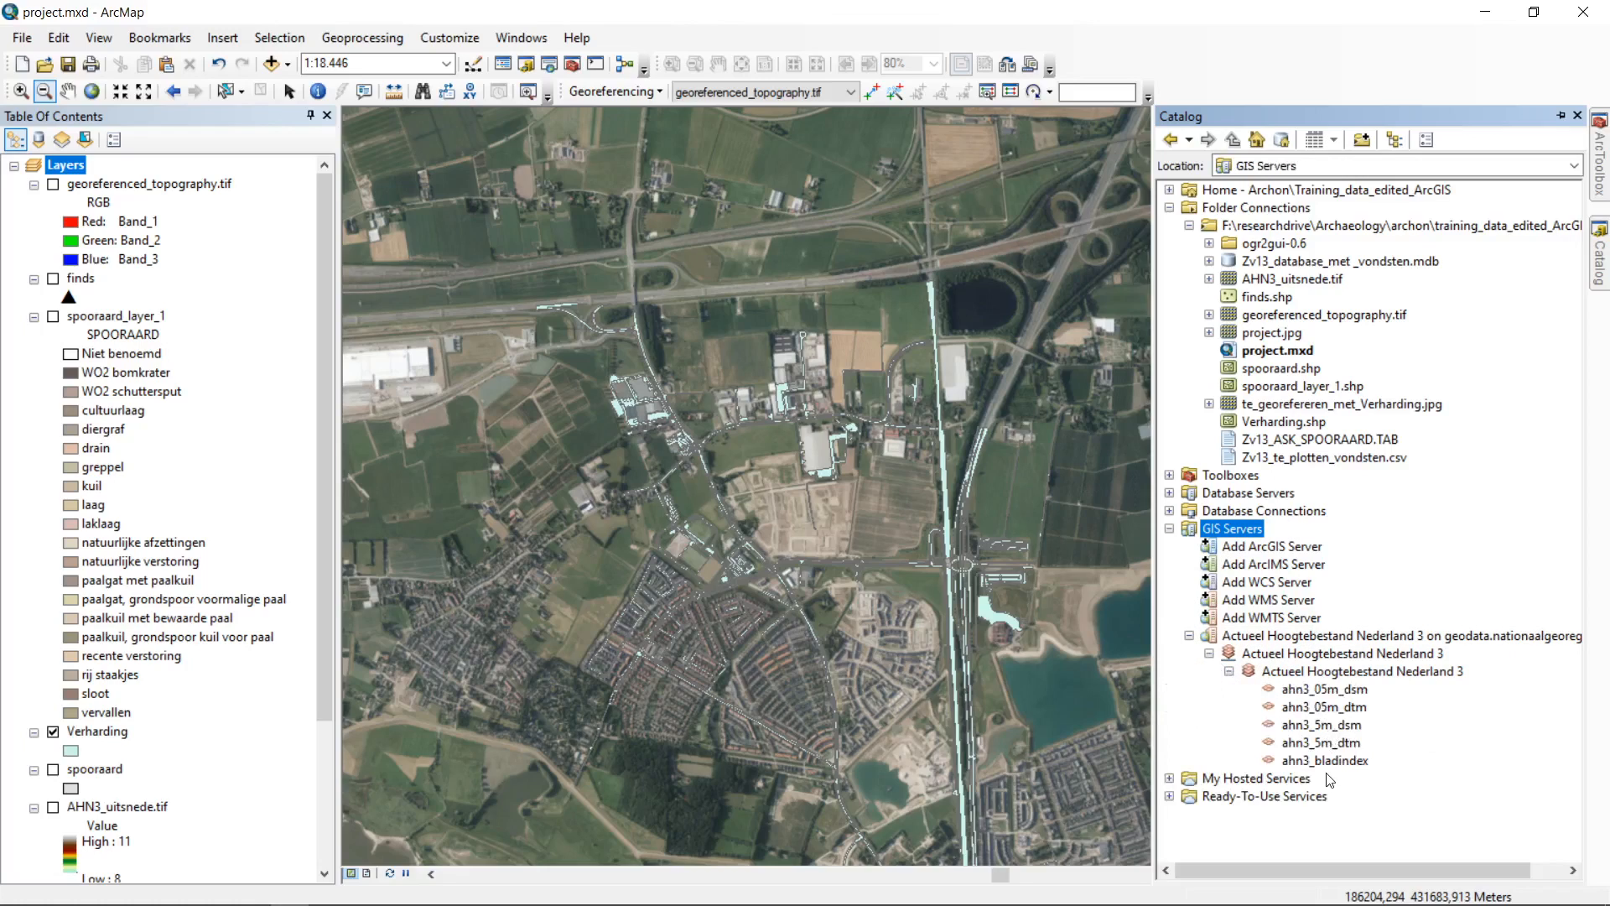
click(1340, 760)
click(1349, 744)
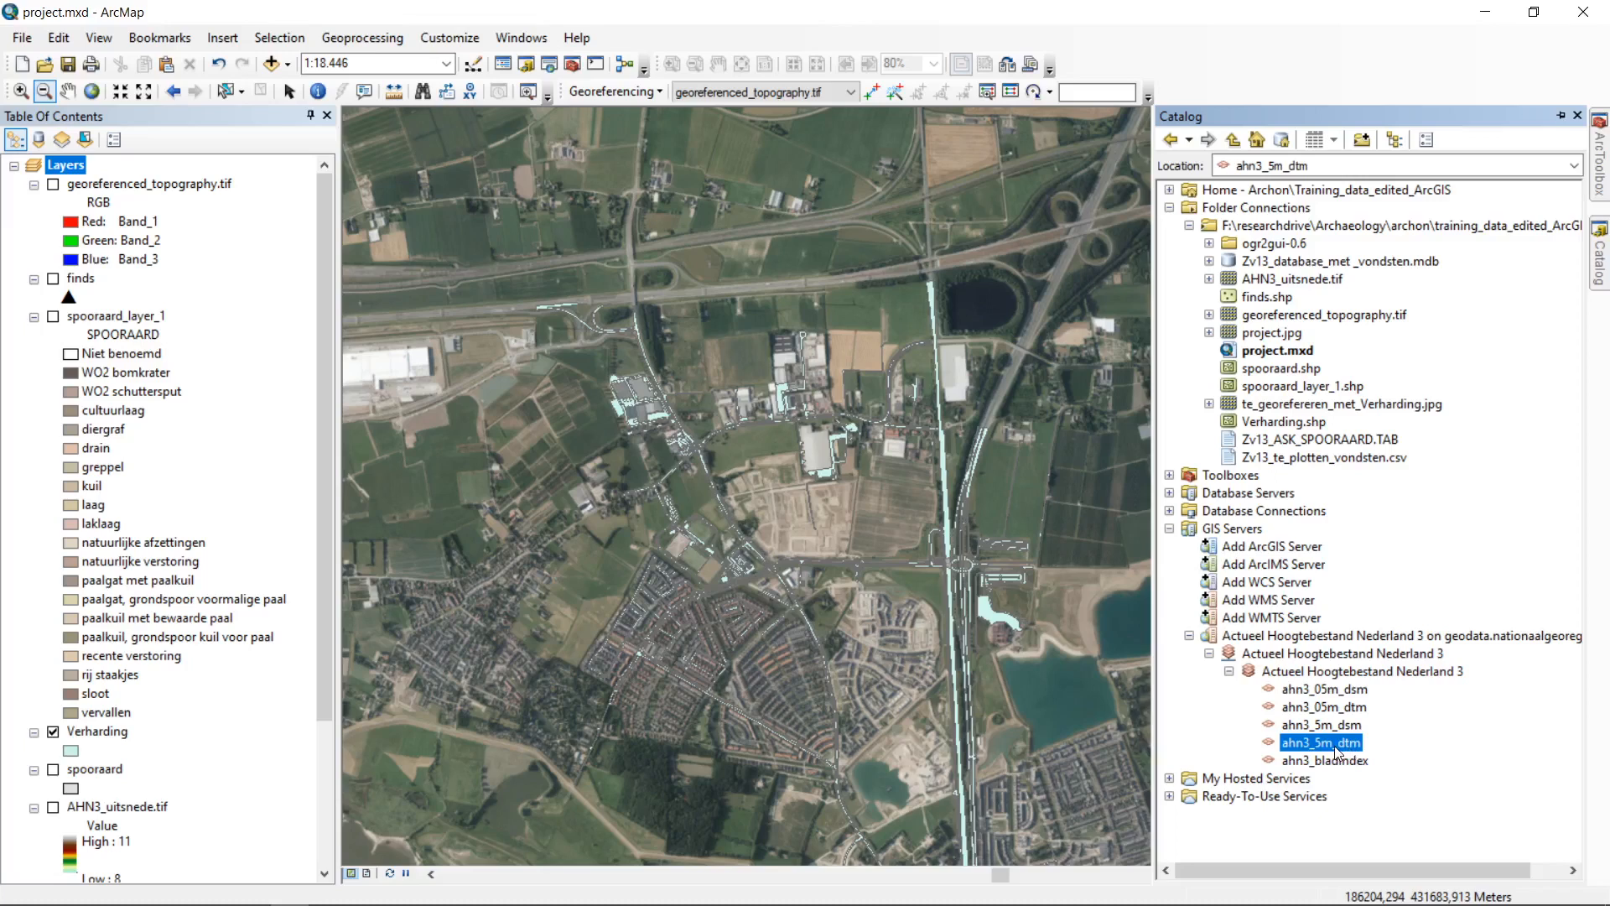
drag(1353, 754, 186, 735)
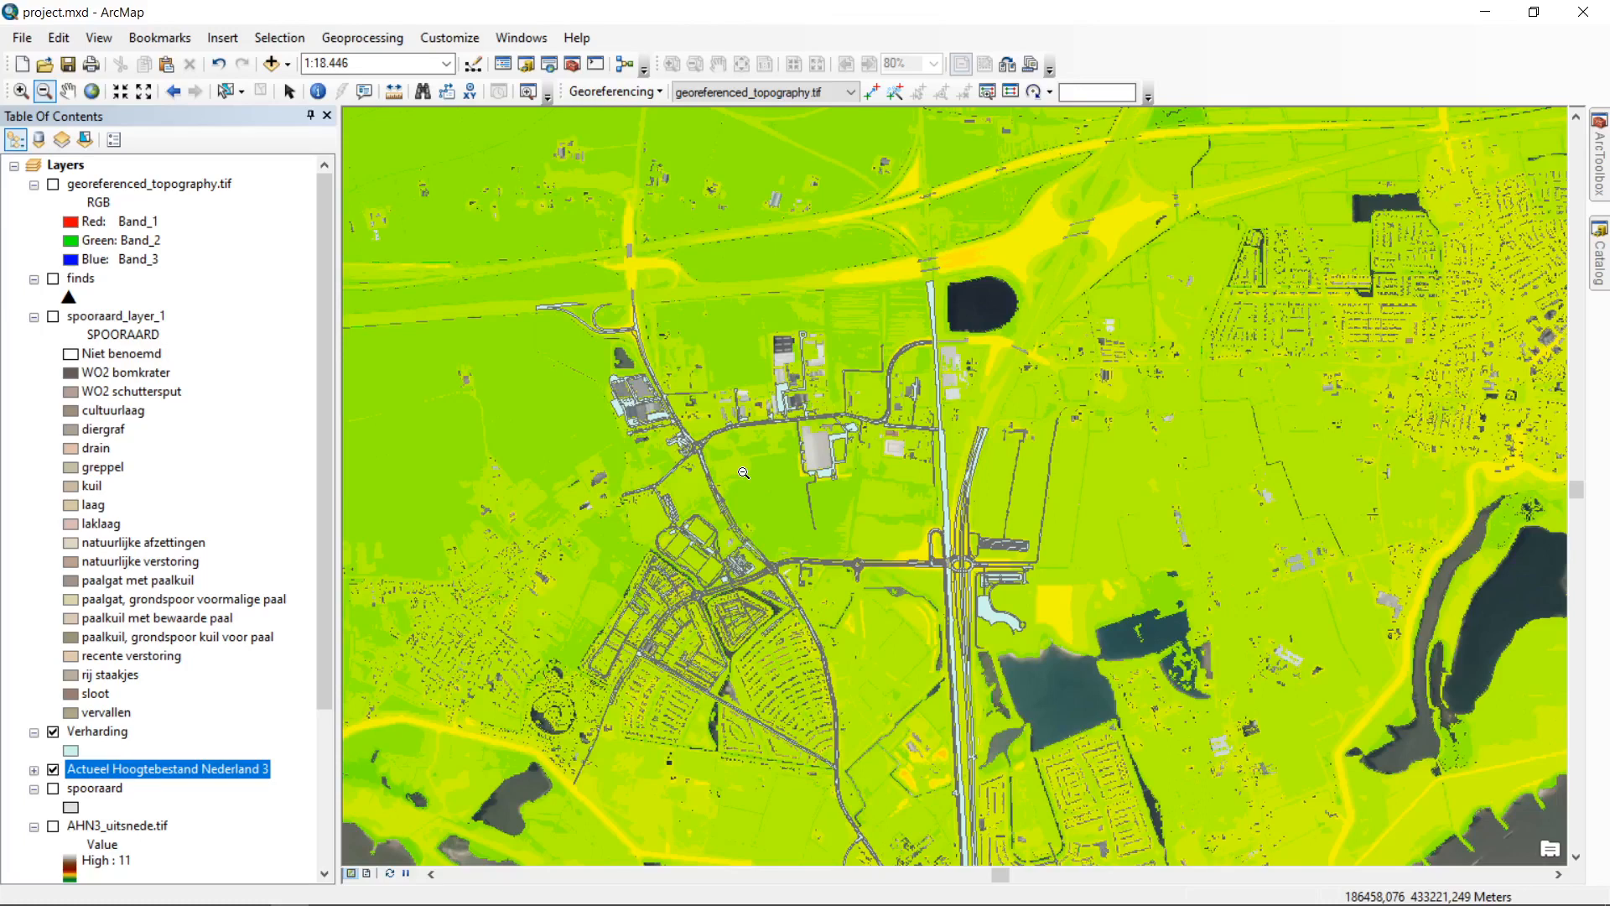
Step: Expand the Actueel Hoogtebestand Nederland 3 layer in the map's layer list and inspect its ahn3_5m_dtm sublayer
click(34, 770)
click(136, 790)
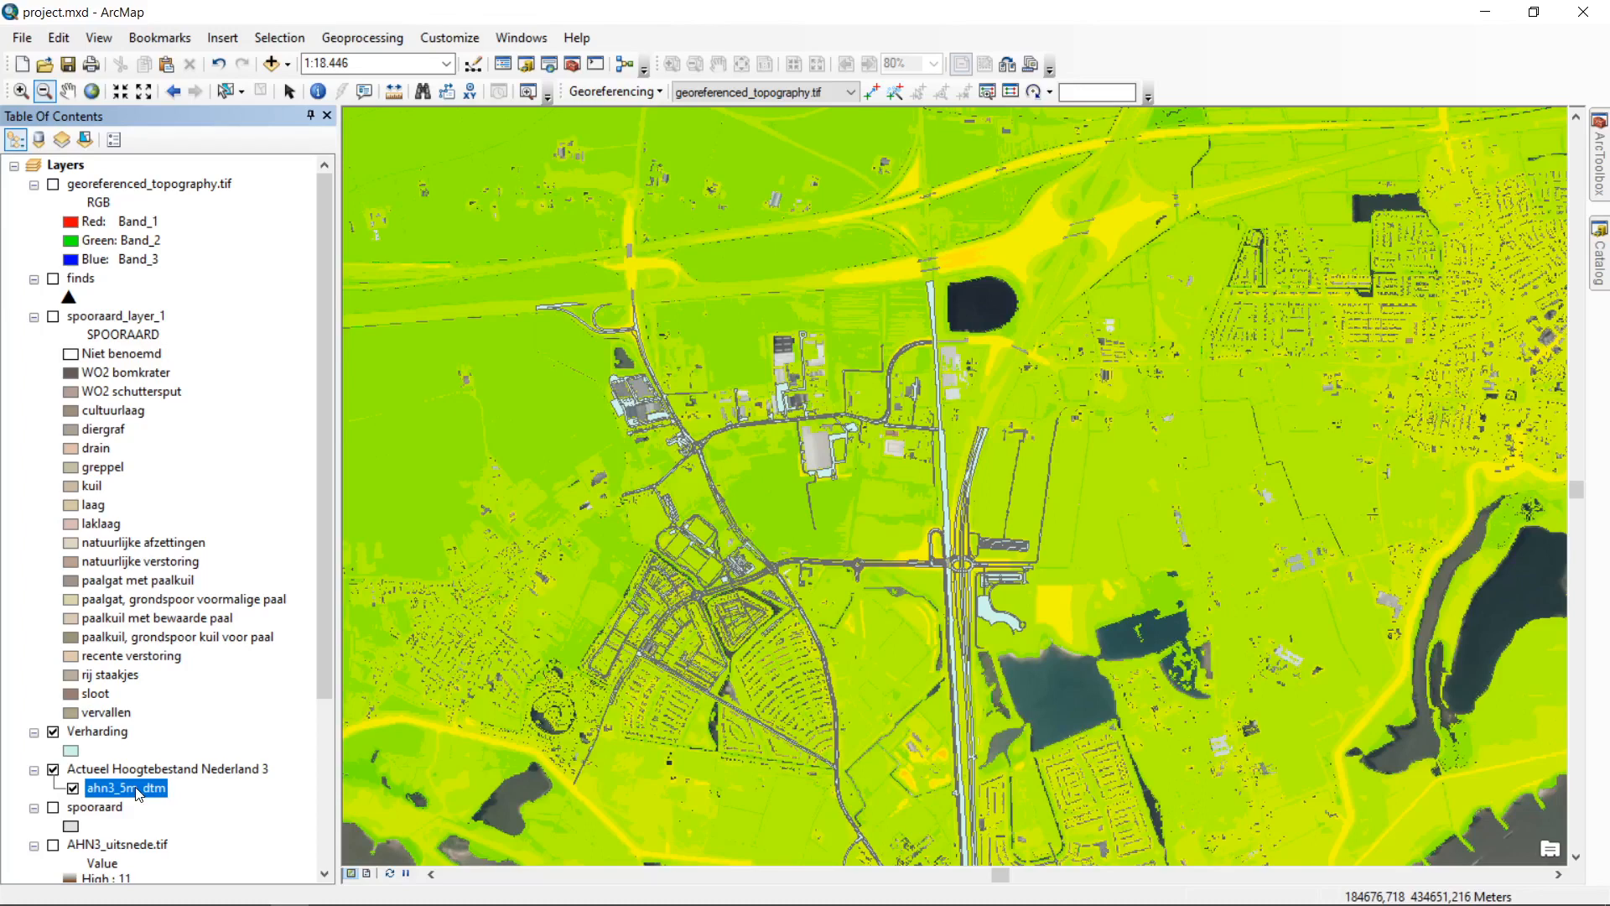
click(134, 769)
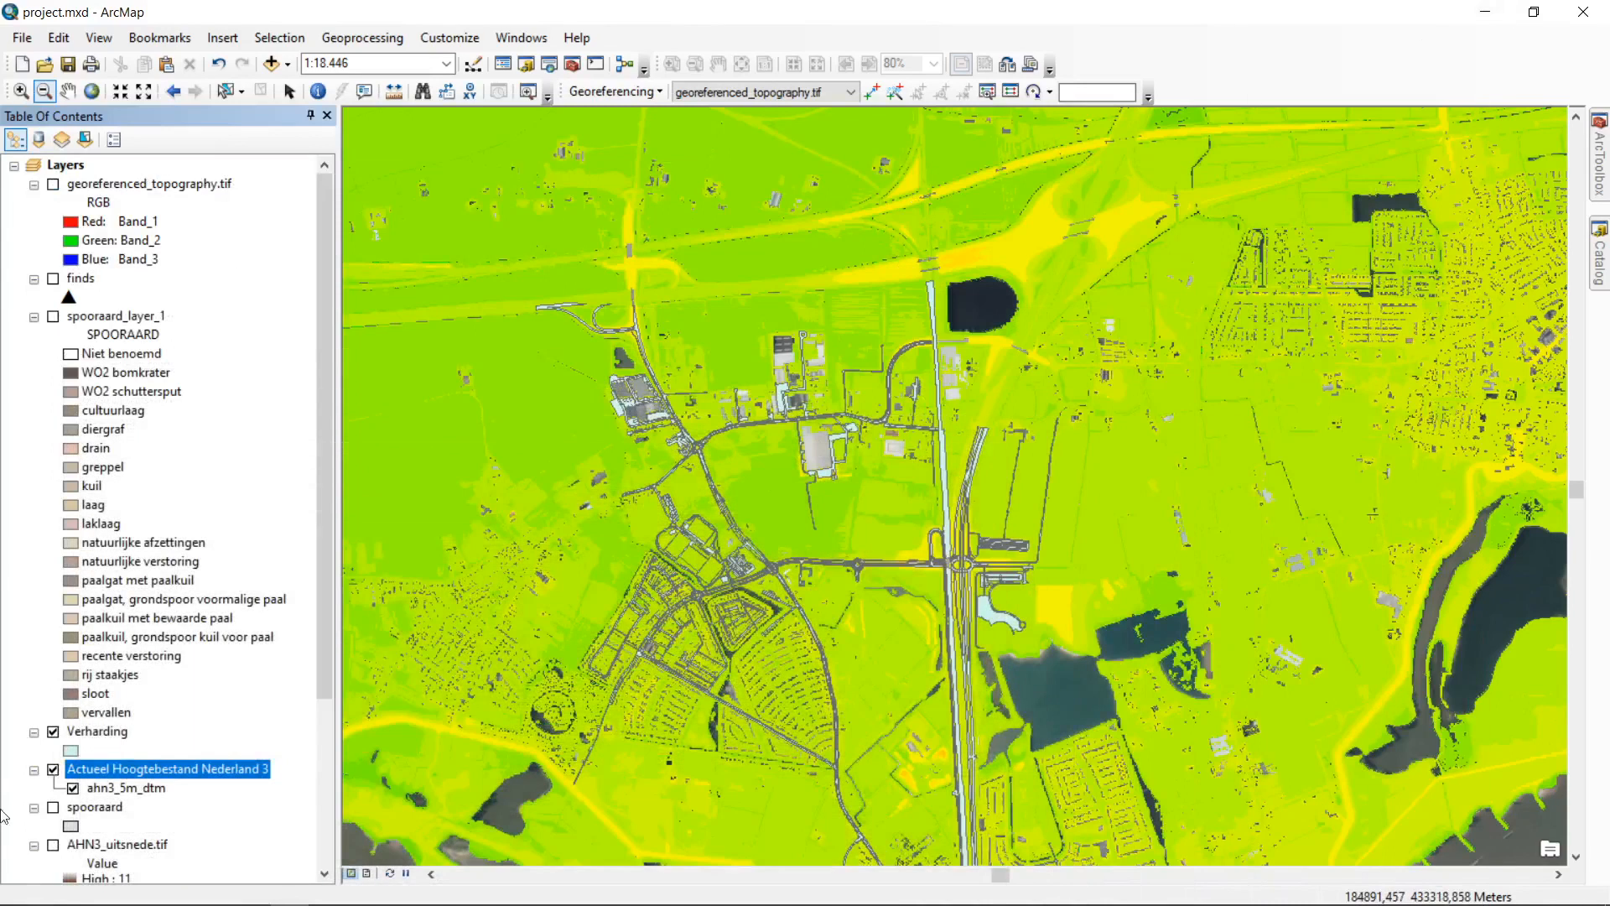
Step: Remove the Actueel Hoogtebestand Nederland 3 layer from the map
right_click(168, 771)
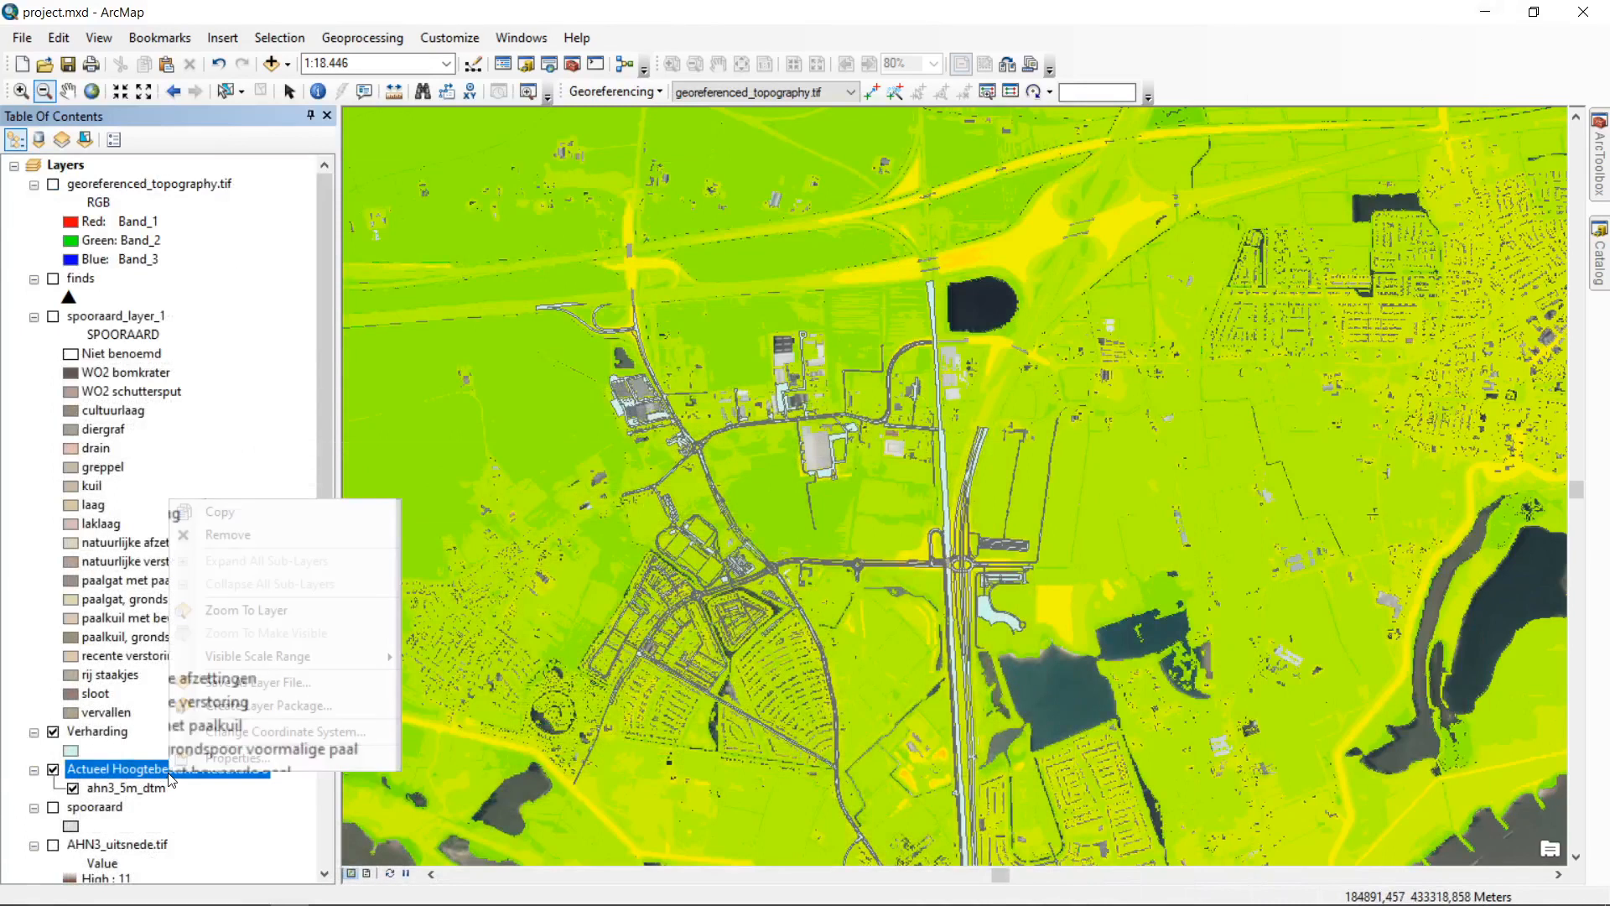
click(244, 534)
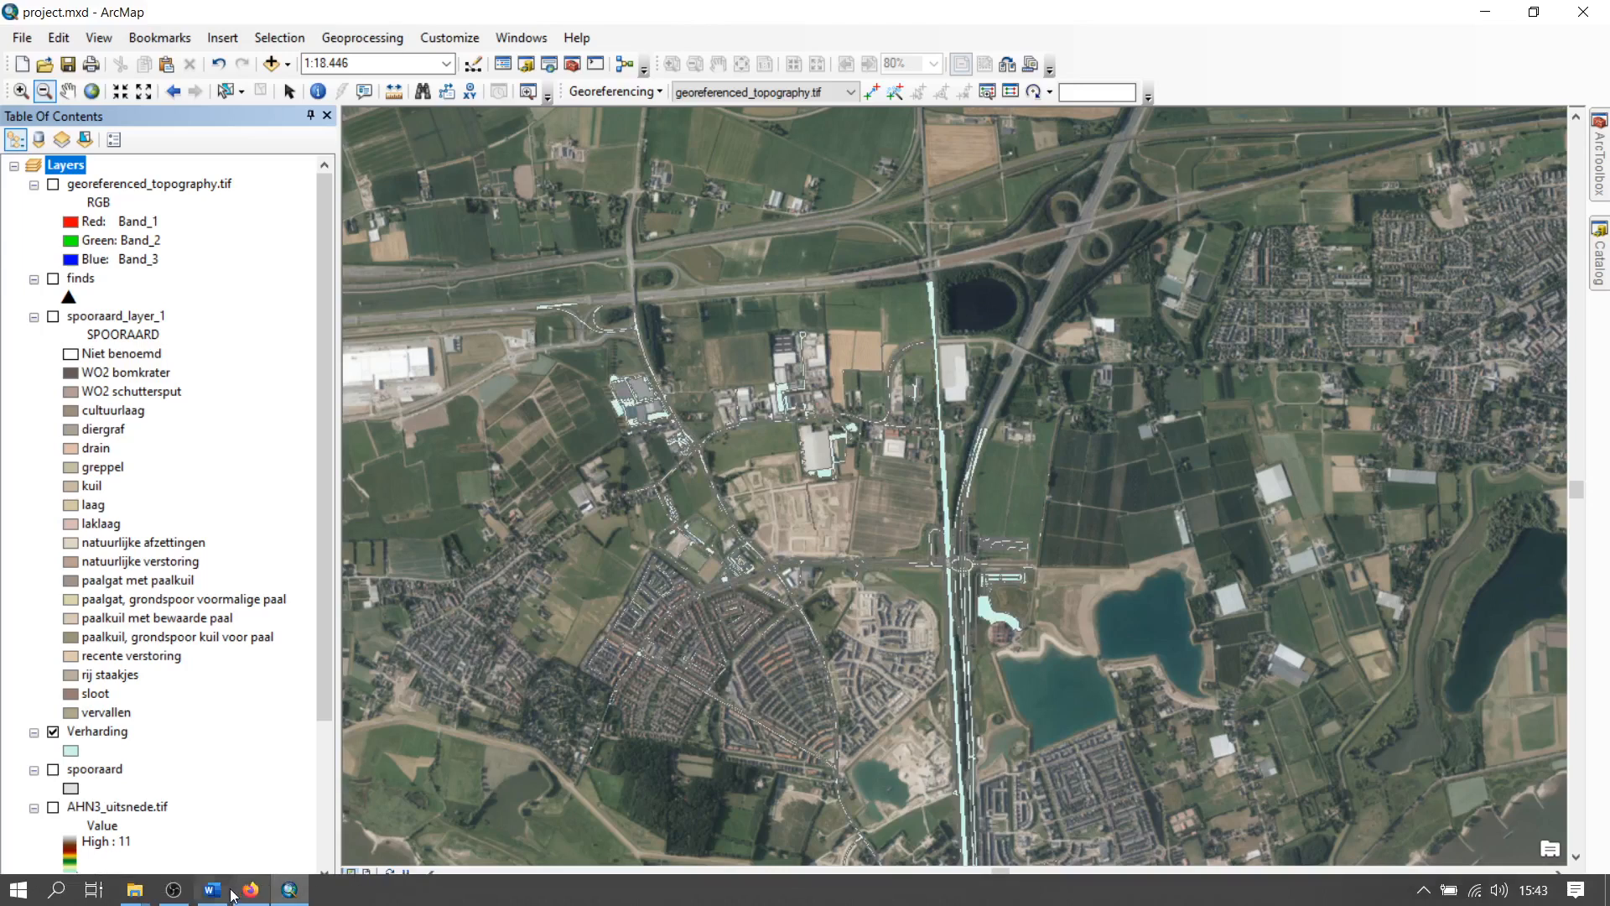
Step: Switch to Firefox, return to PDOK's AHN3 introduction page and open the AHN3 downloads page from there
click(250, 895)
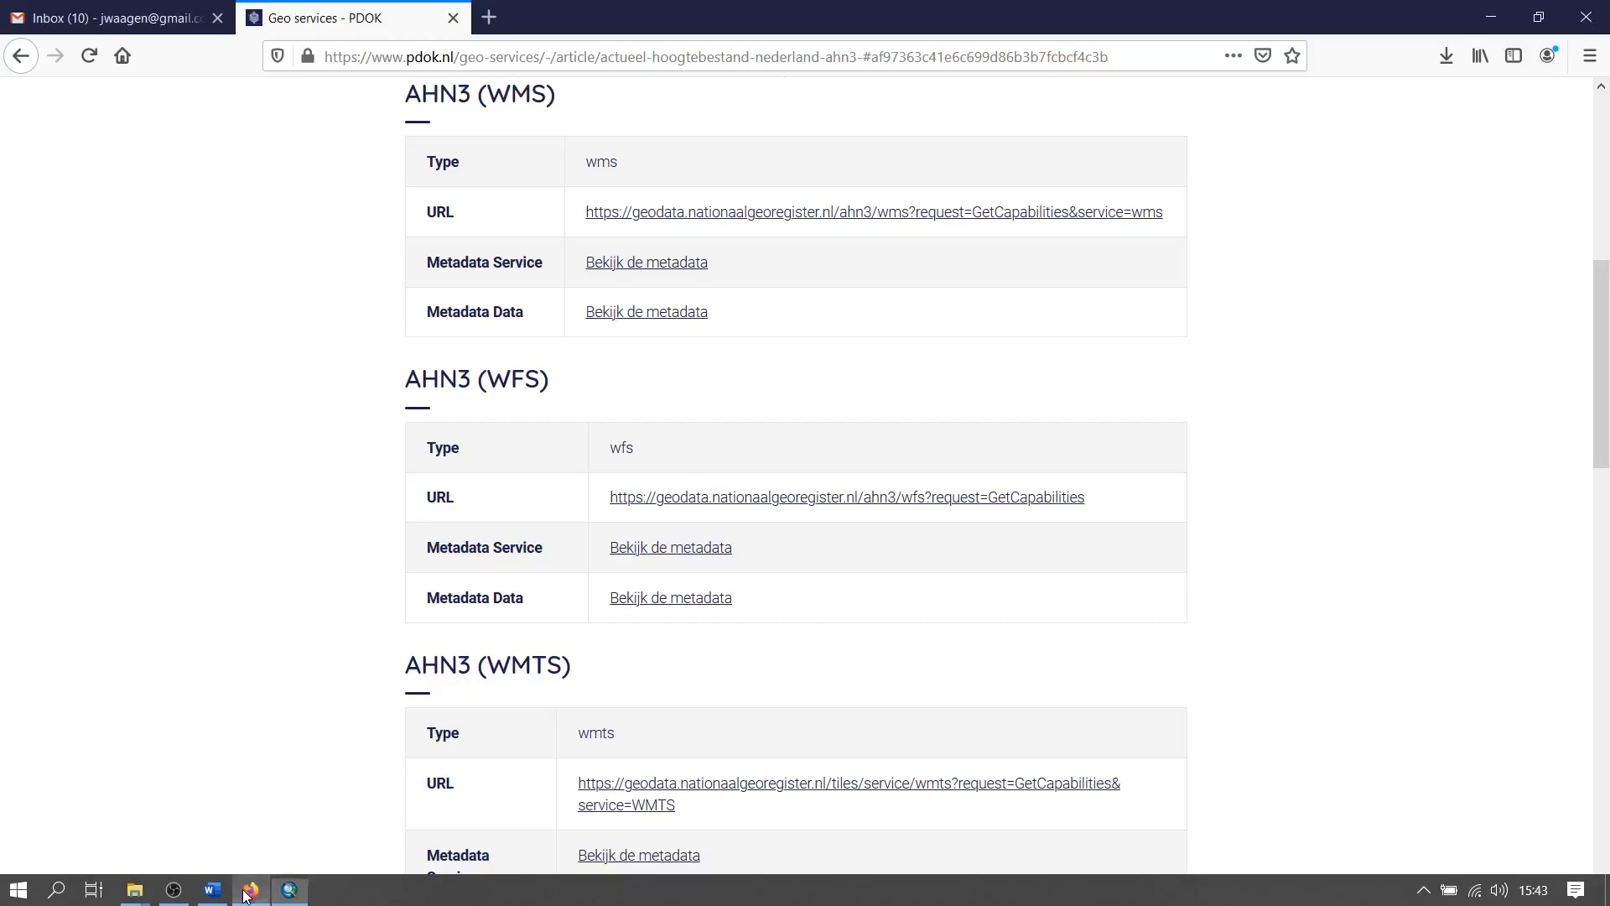
click(22, 57)
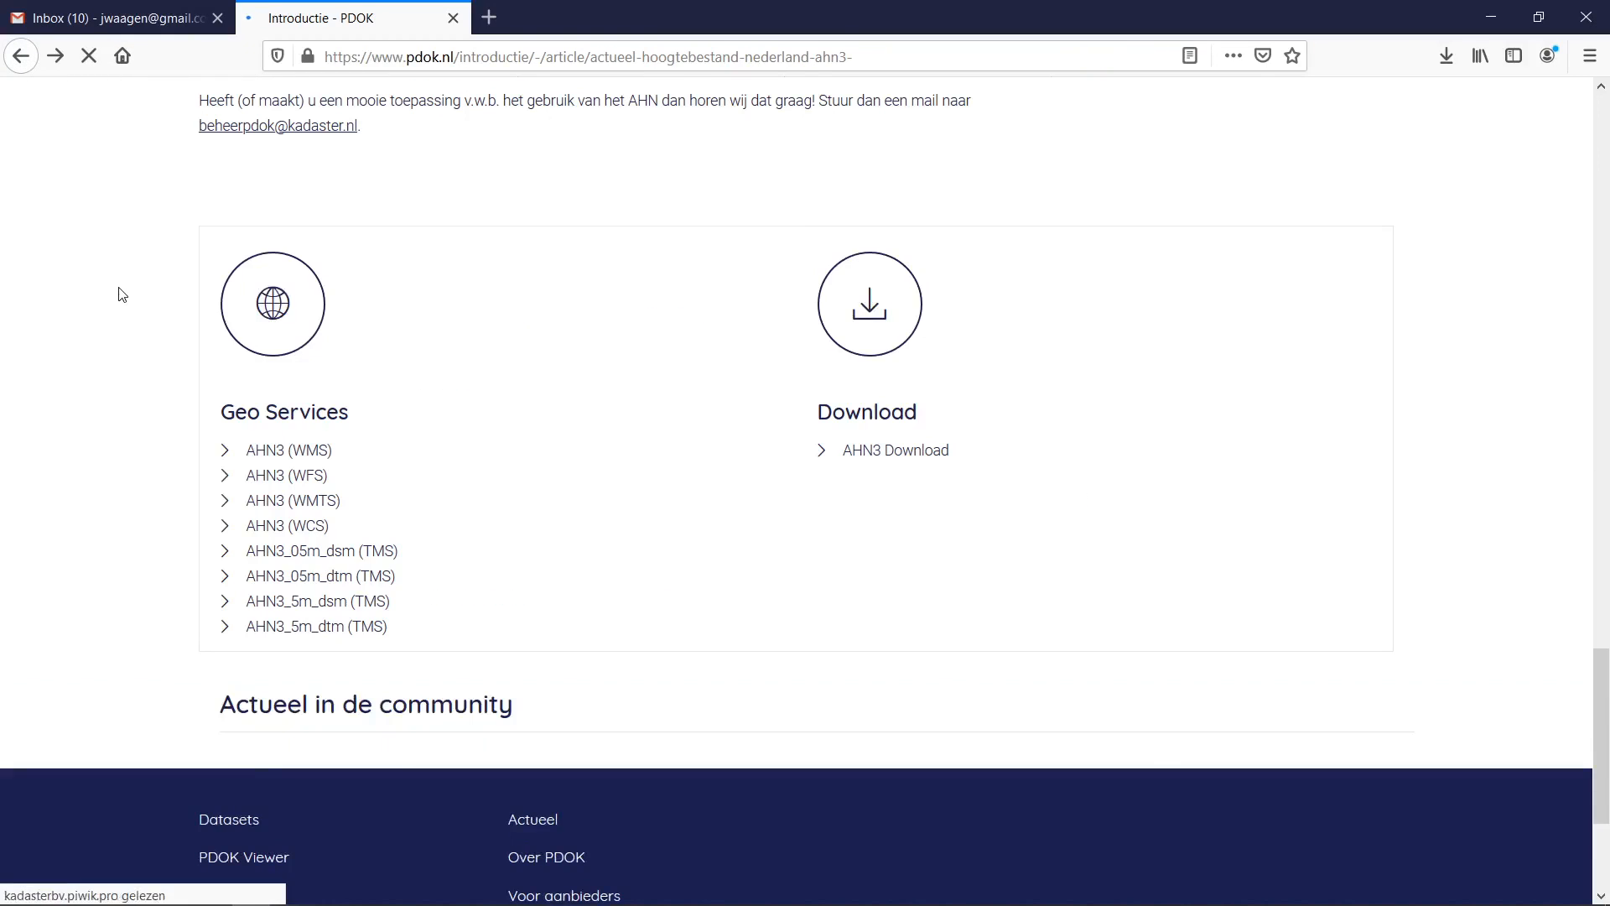
click(897, 451)
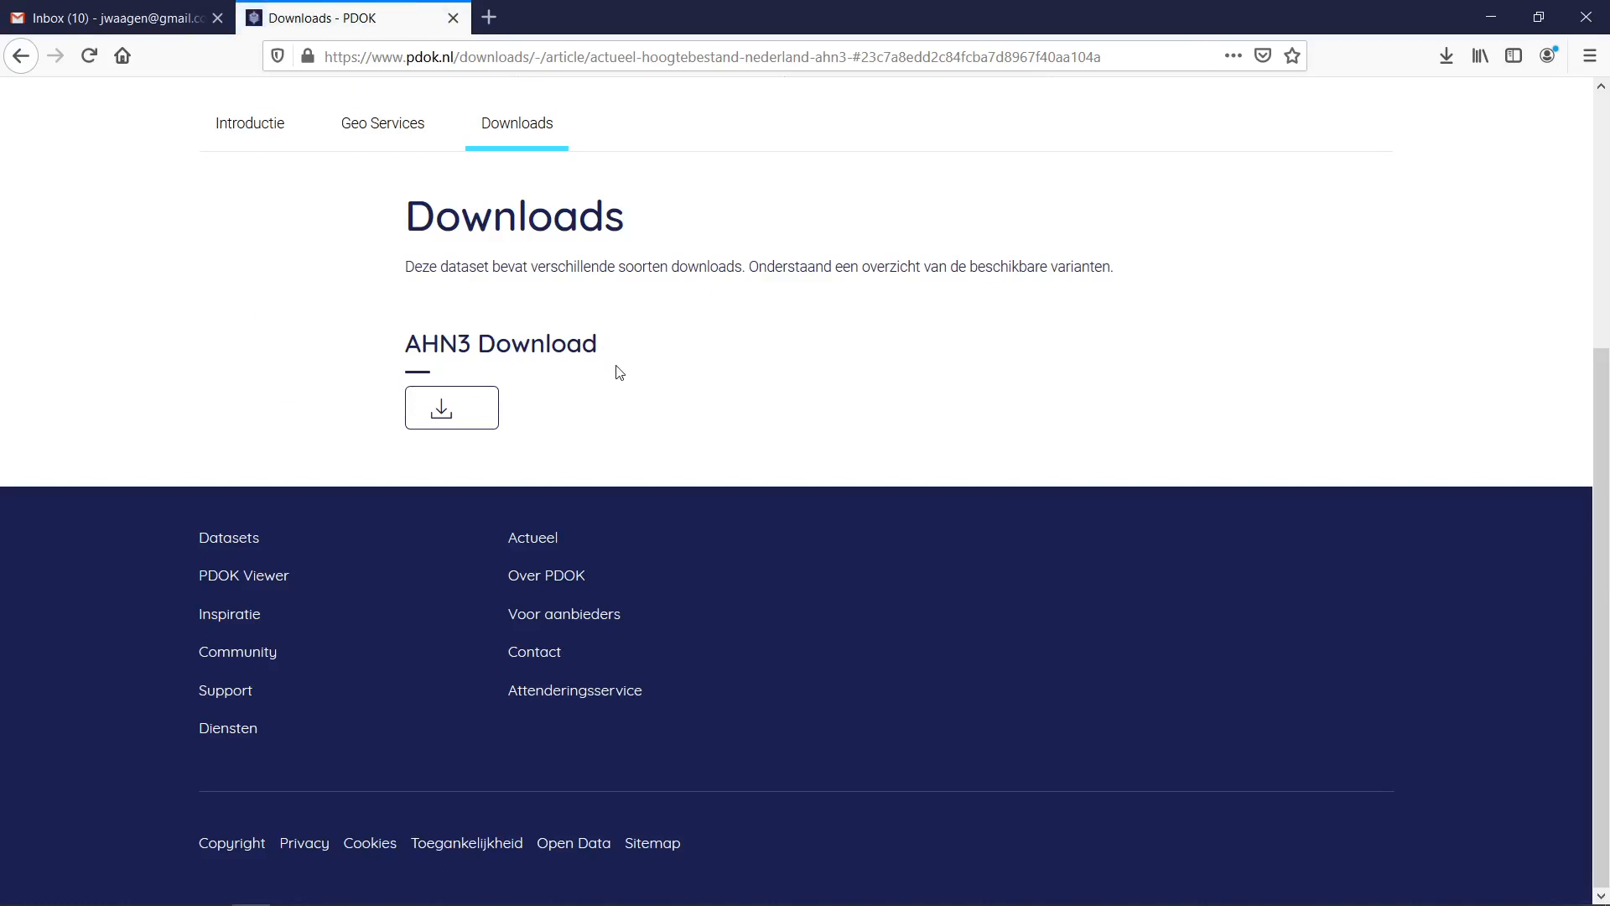
click(431, 418)
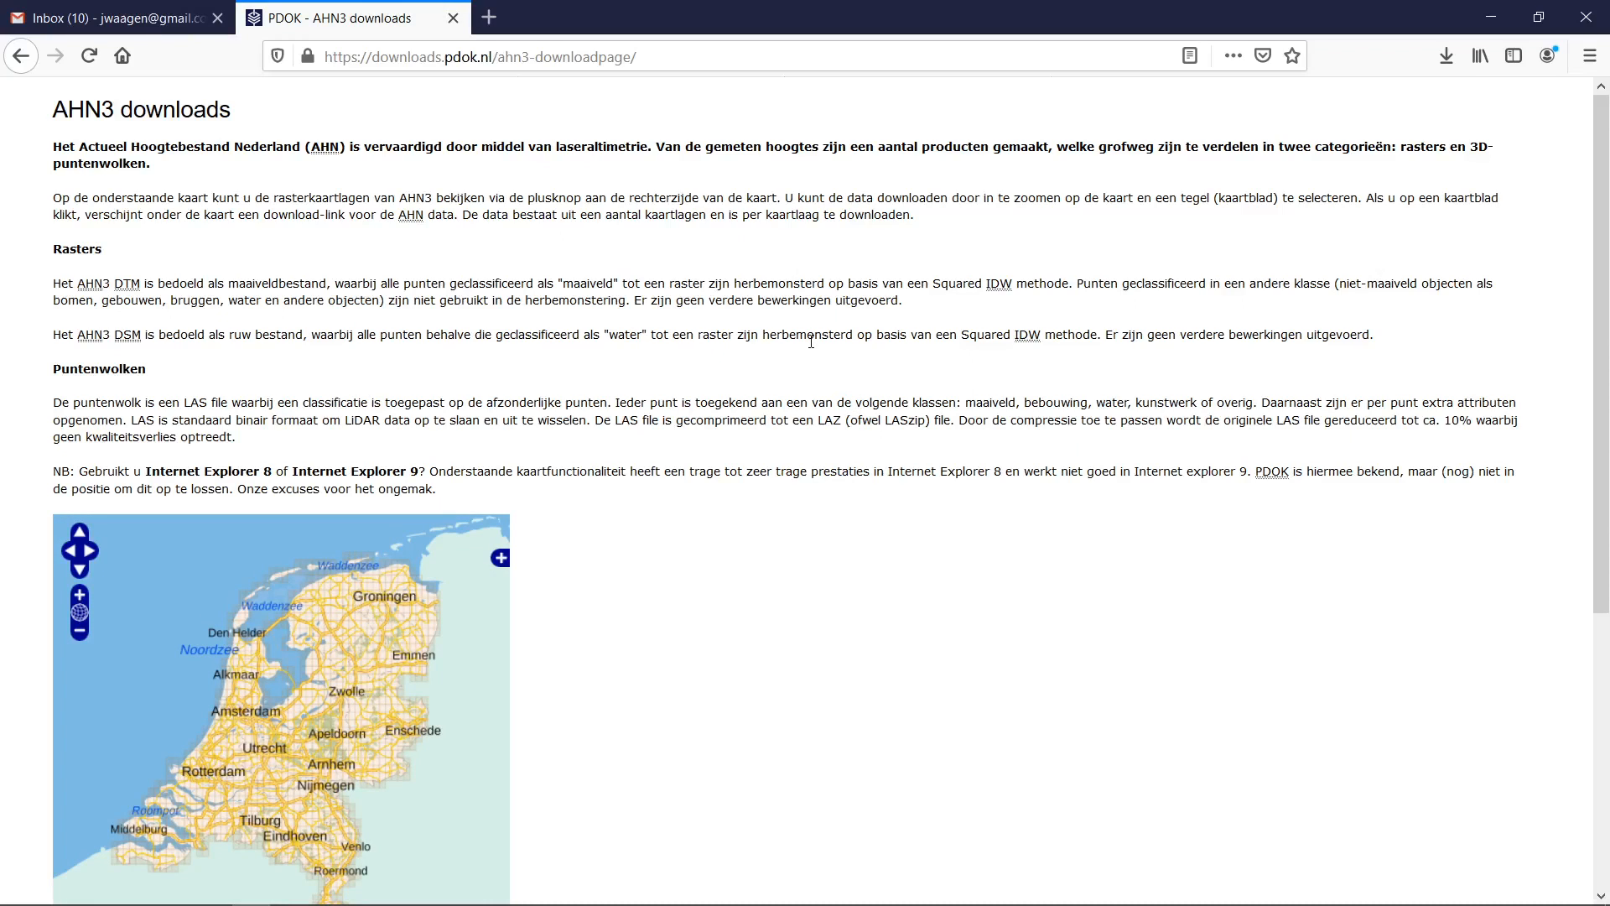
Step: Find the Ressen and Oosterhout area north of Nijmegen on the download map and select its map sheet, 40cn2
scroll(811, 342, down, 5)
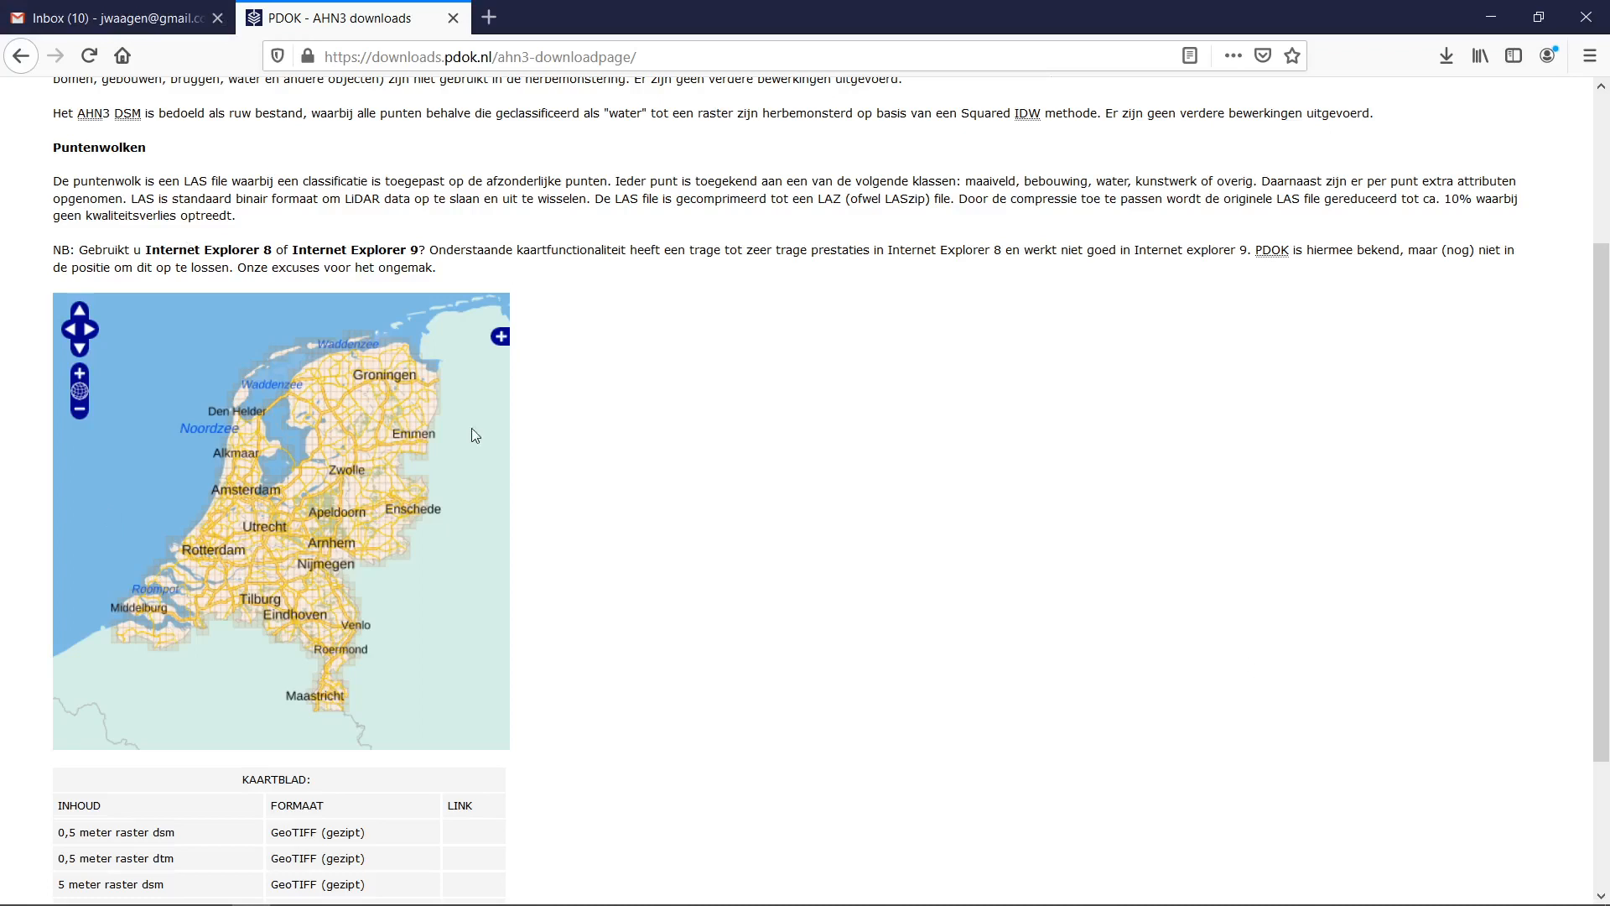
scroll(403, 465, up, 2)
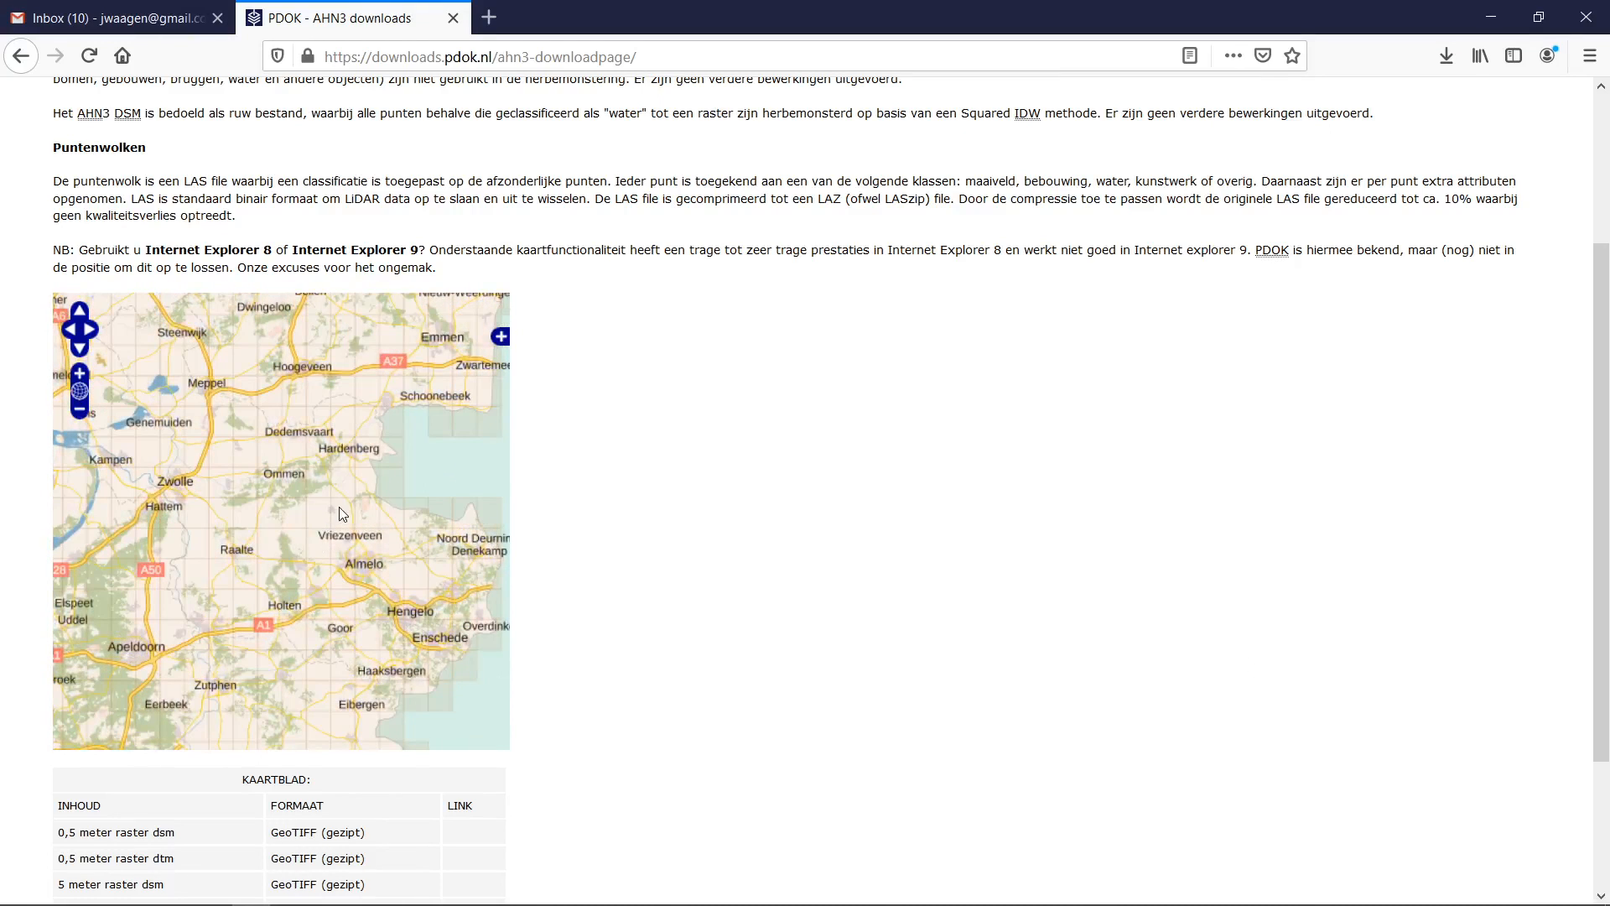
scroll(339, 507, down, 1)
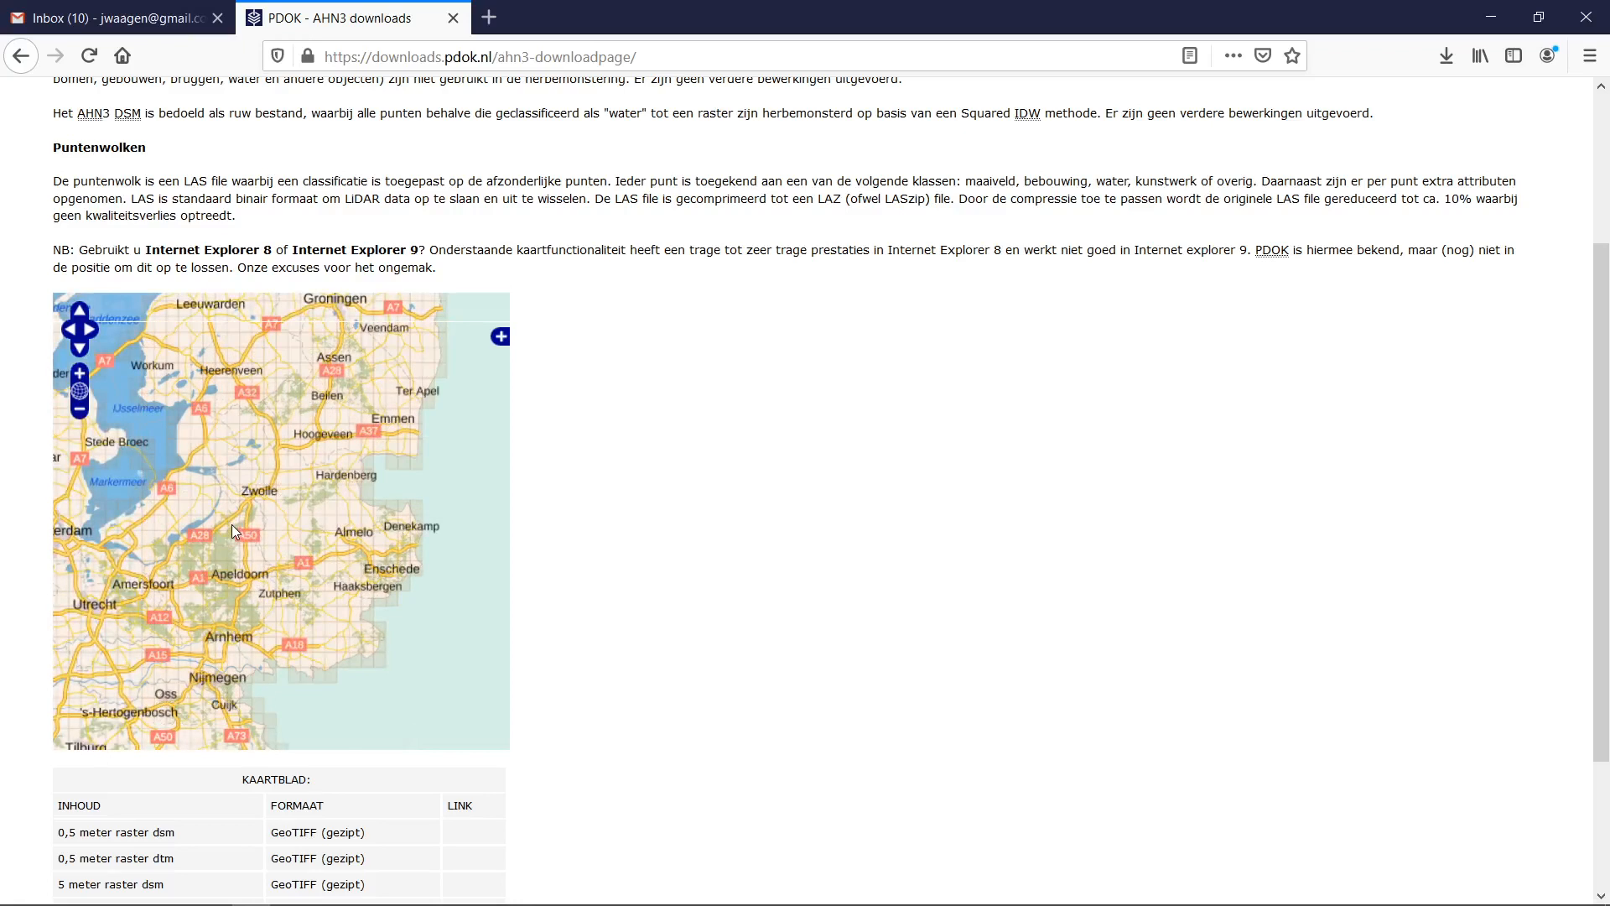
drag(232, 525, 295, 512)
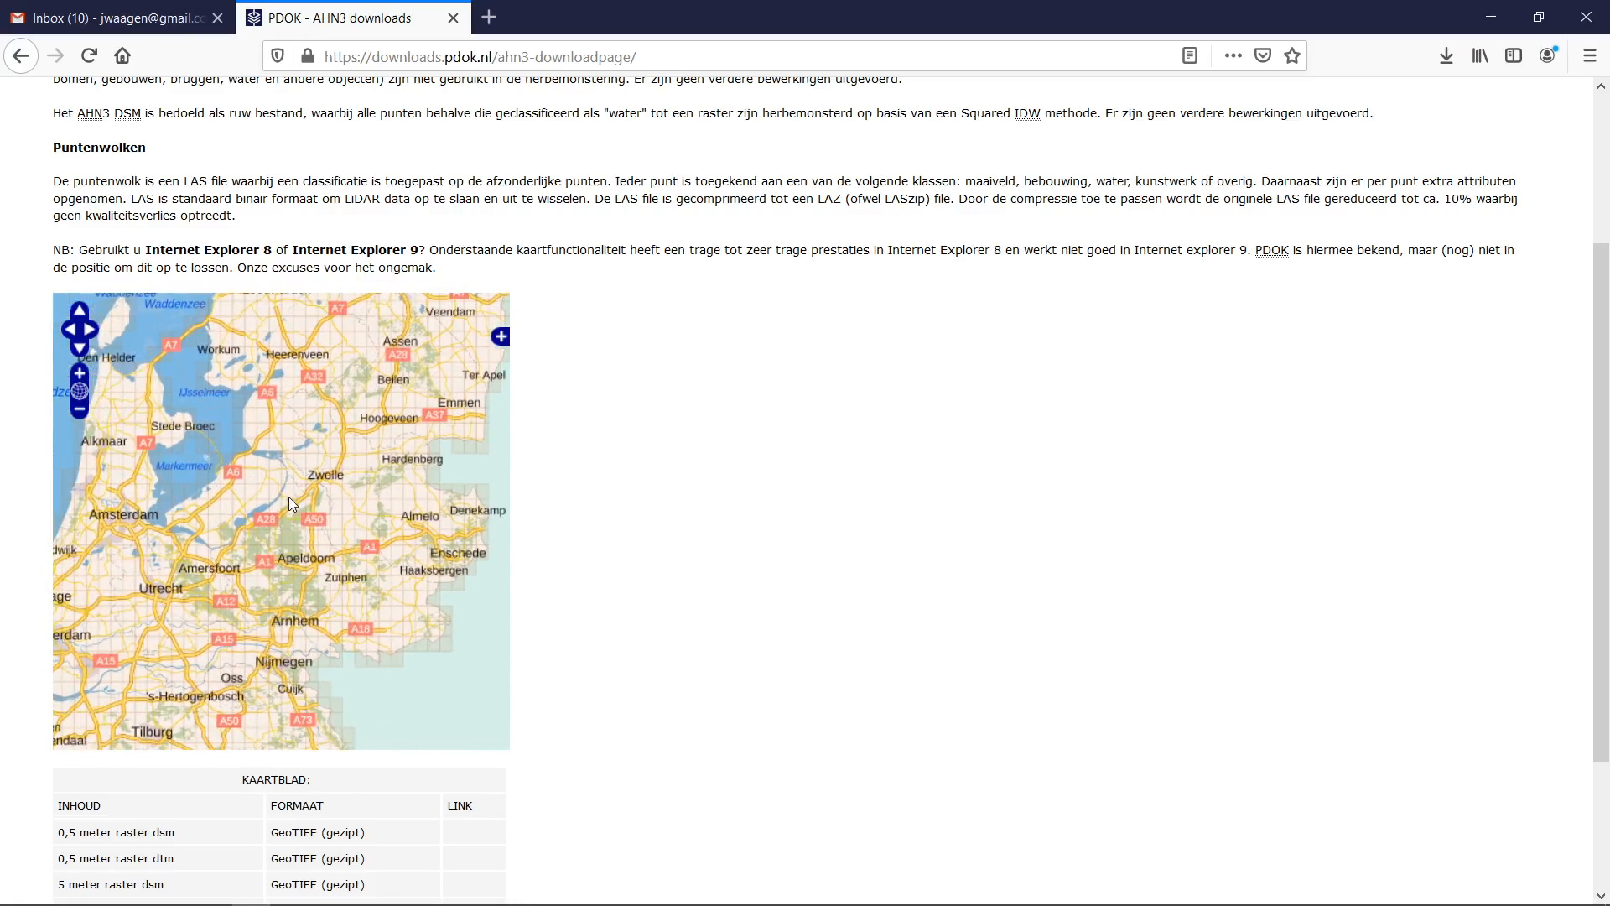
scroll(305, 681, up, 2)
drag(290, 682, 201, 439)
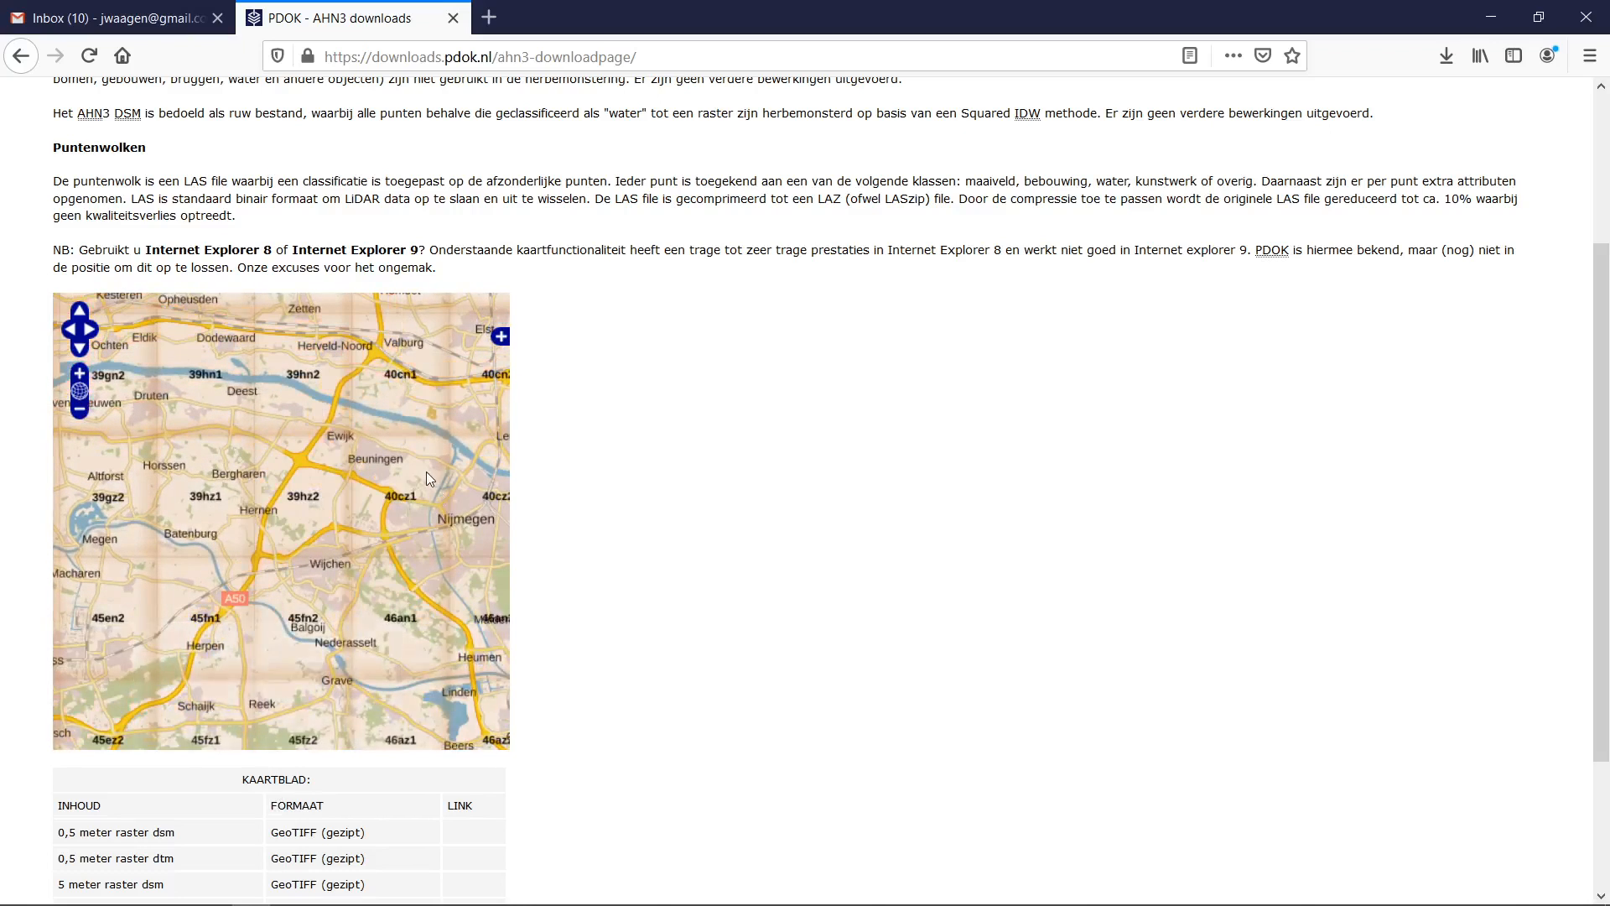
drag(459, 466, 267, 537)
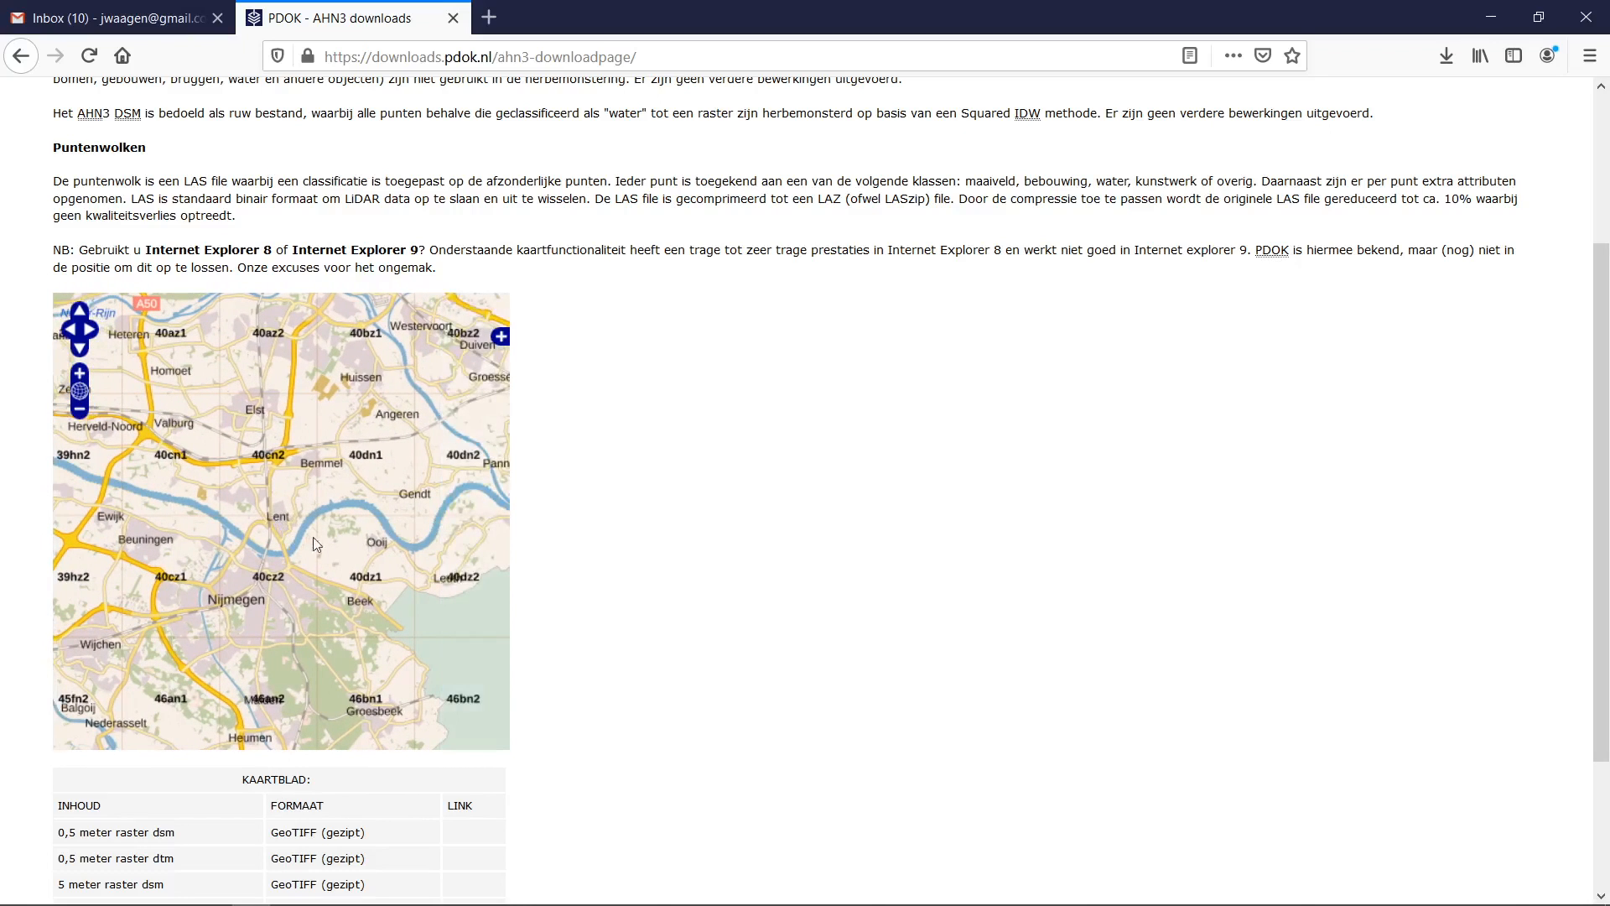
scroll(262, 496, up, 4)
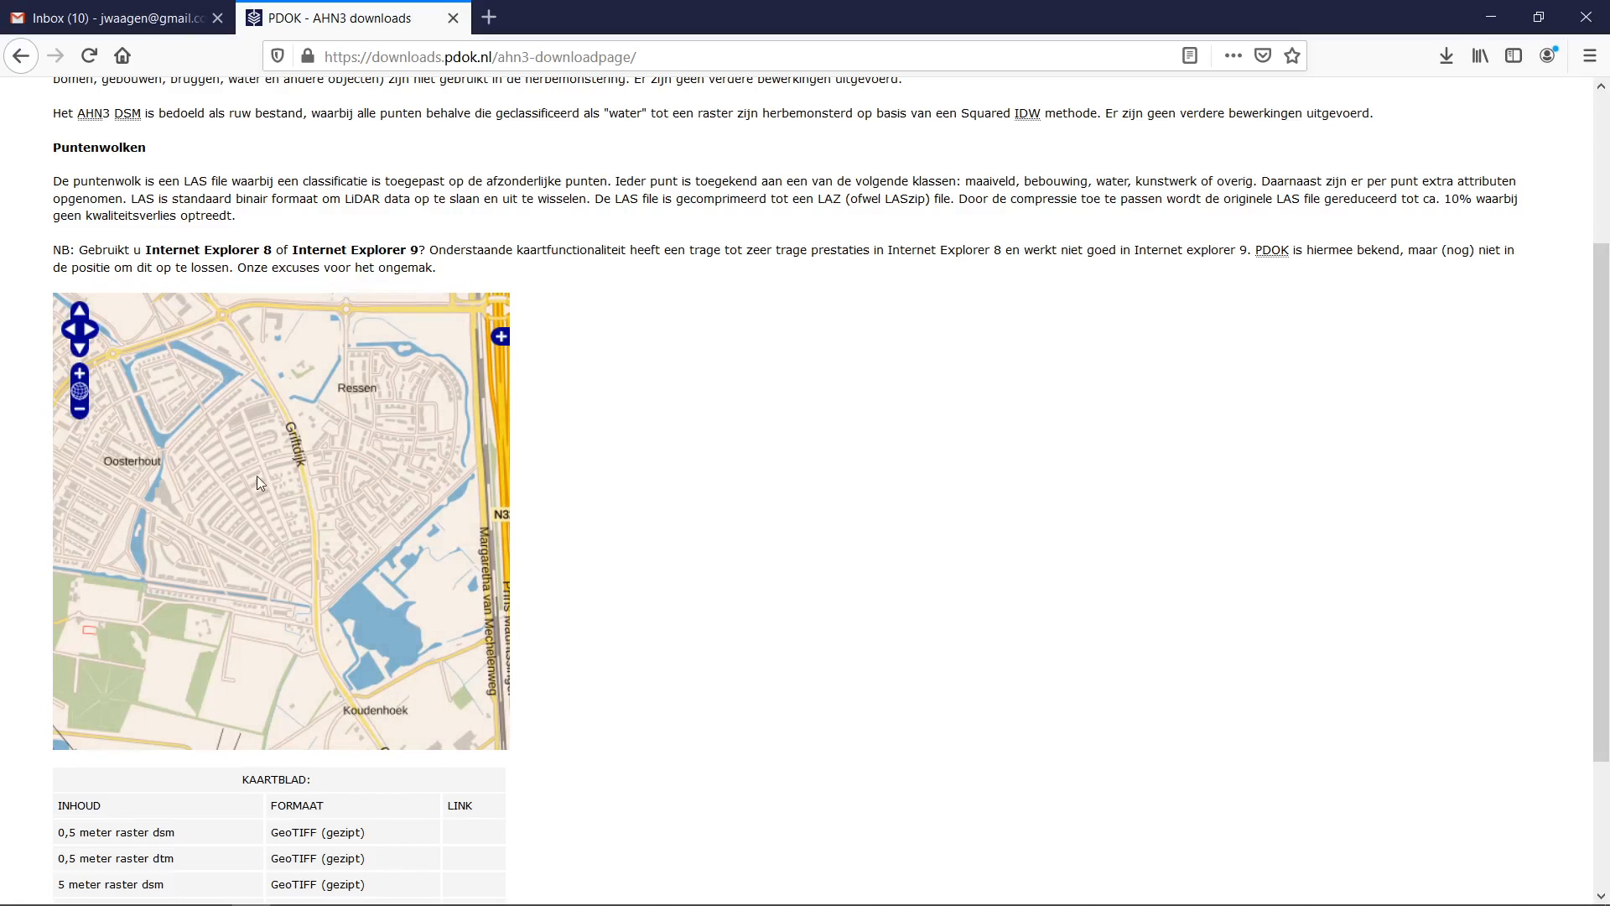
scroll(217, 497, down, 1)
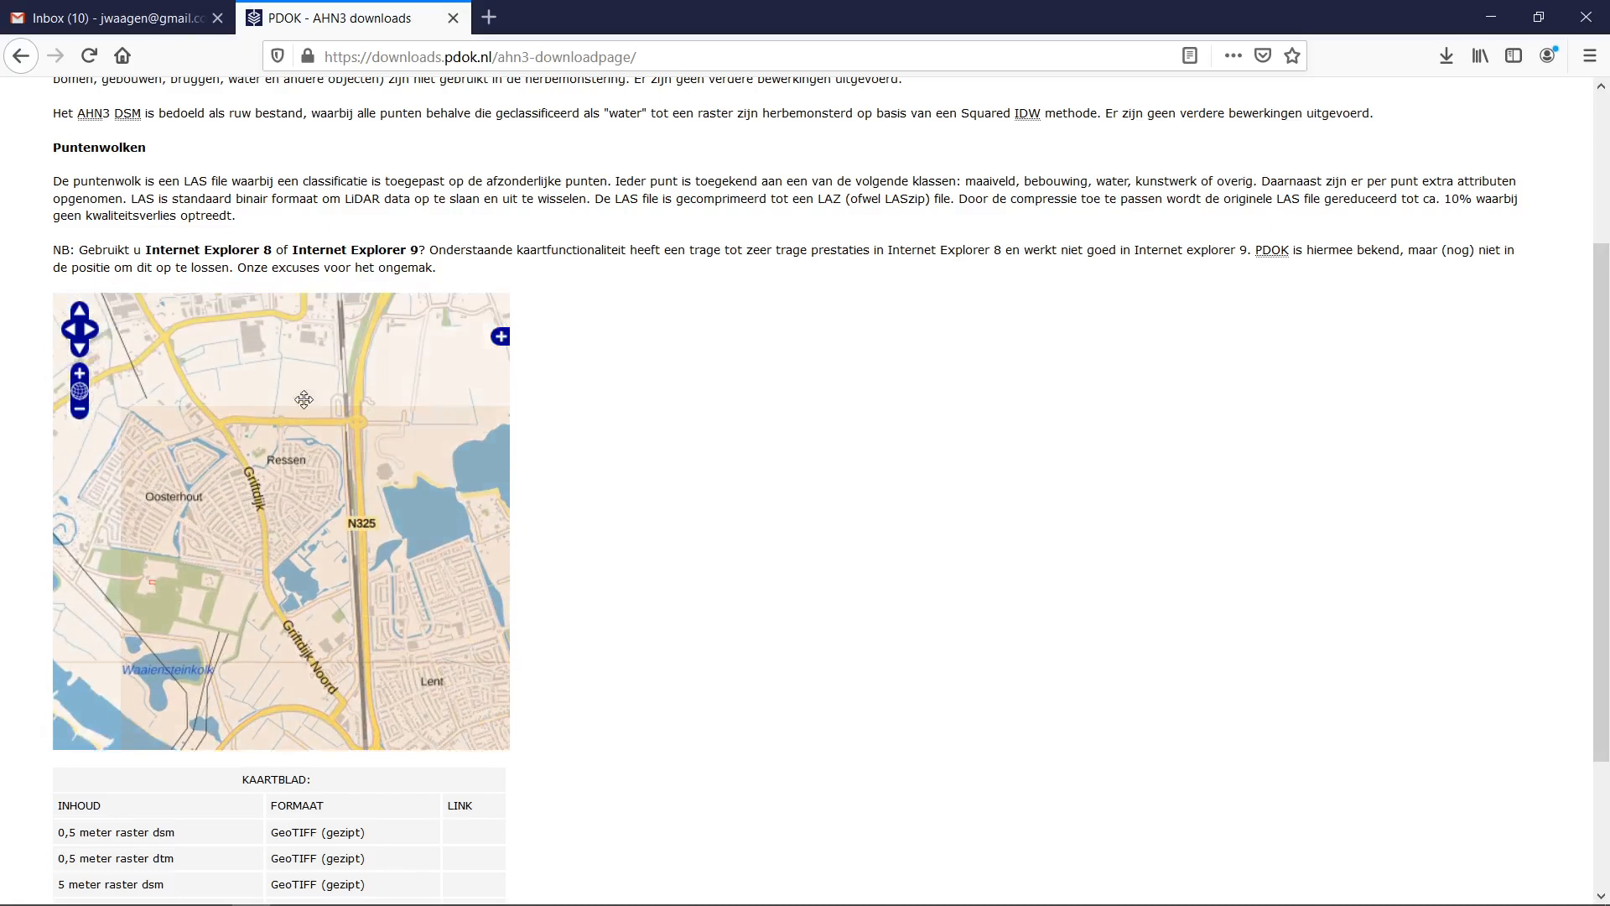
drag(263, 418, 312, 502)
scroll(299, 480, up, 1)
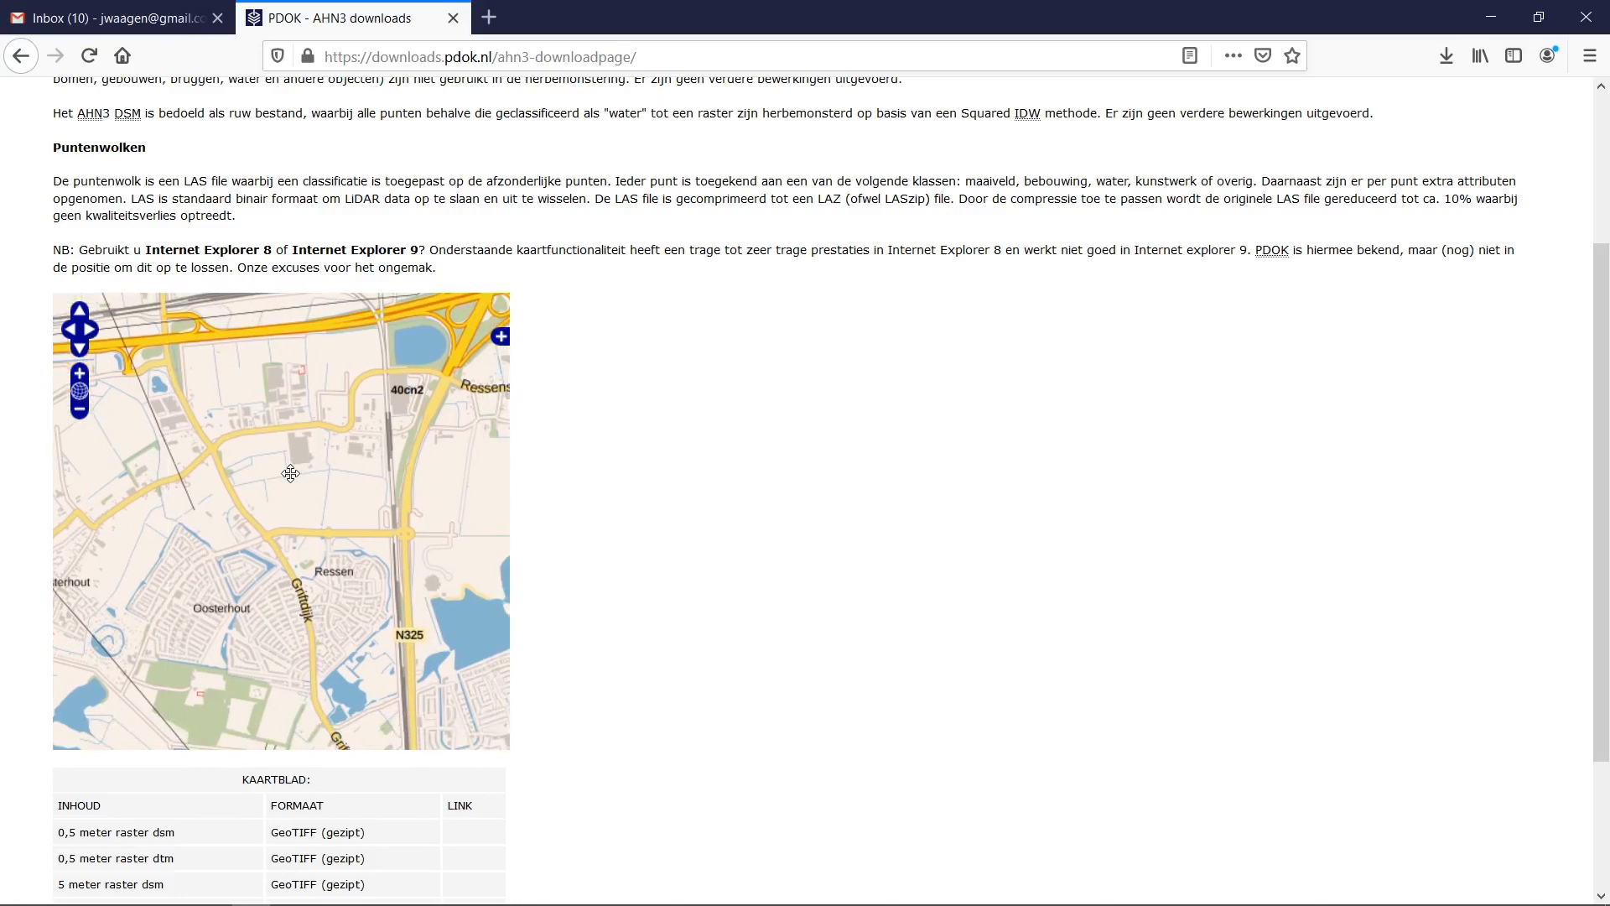
click(290, 473)
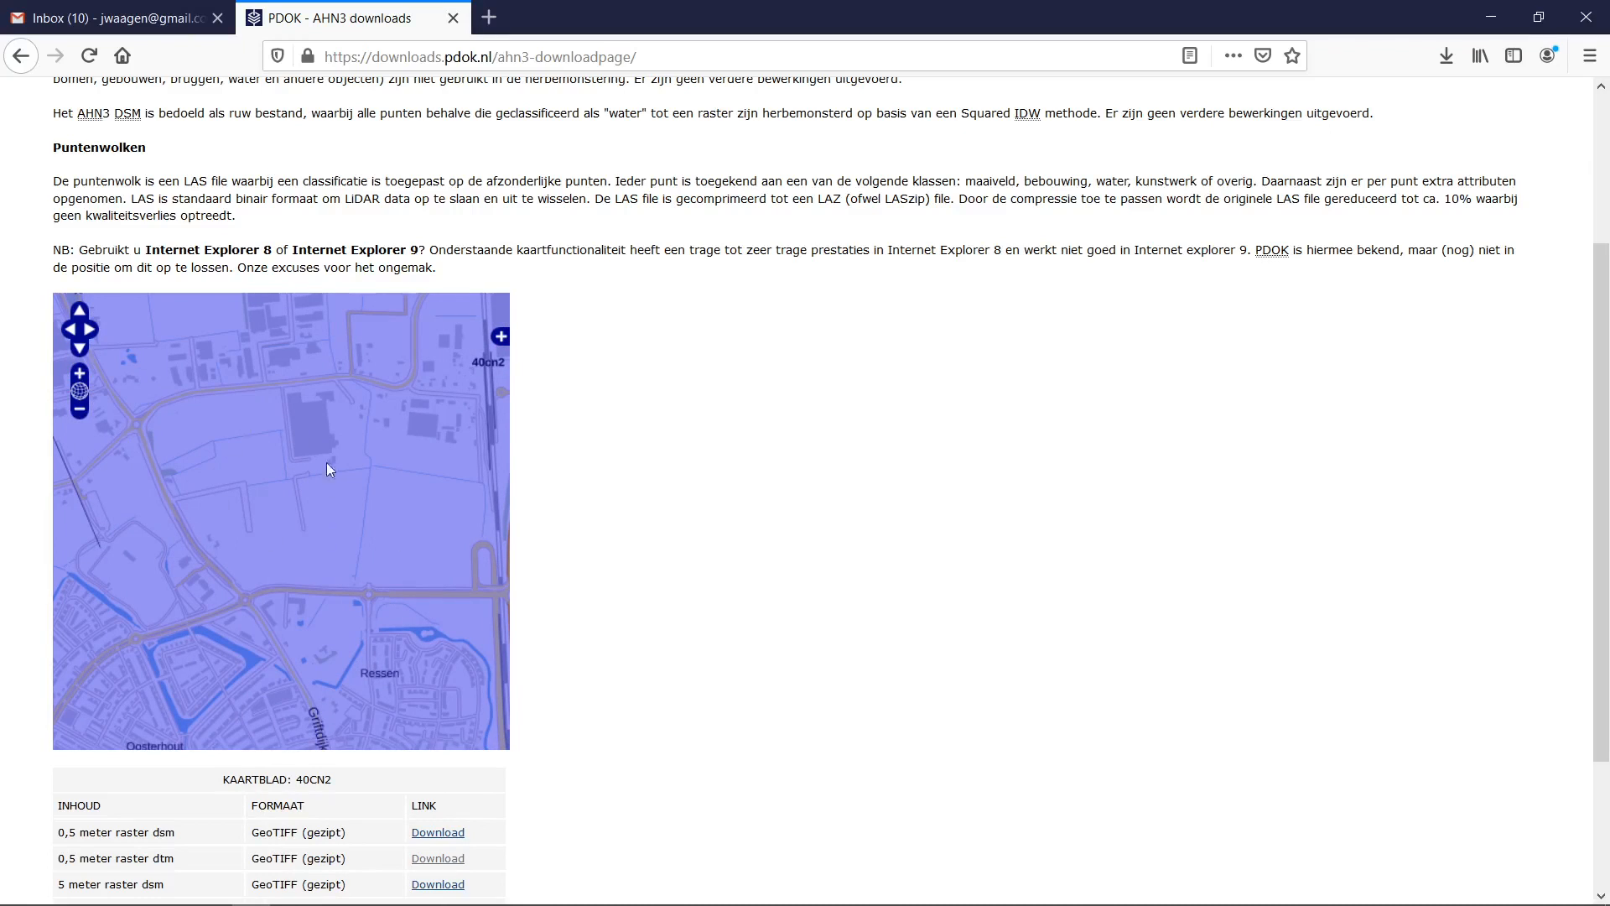
Step: Check the extent of the selected map sheet on the download map and highlight its sheet number in the download table
scroll(280, 468, down, 1)
scroll(323, 459, down, 1)
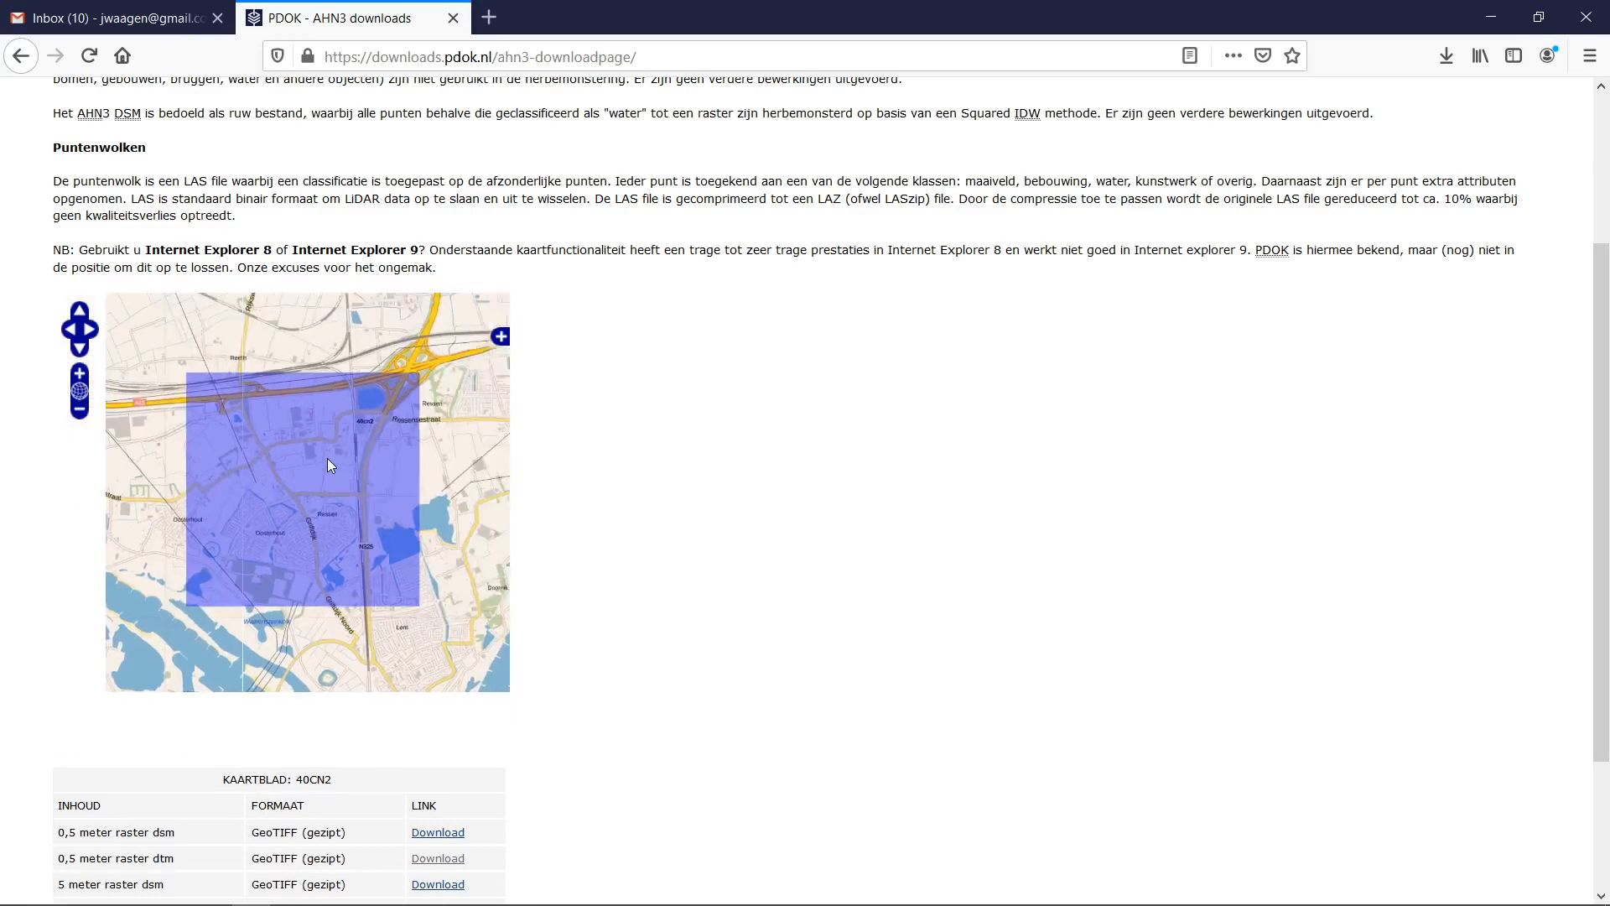
drag(289, 547, 250, 525)
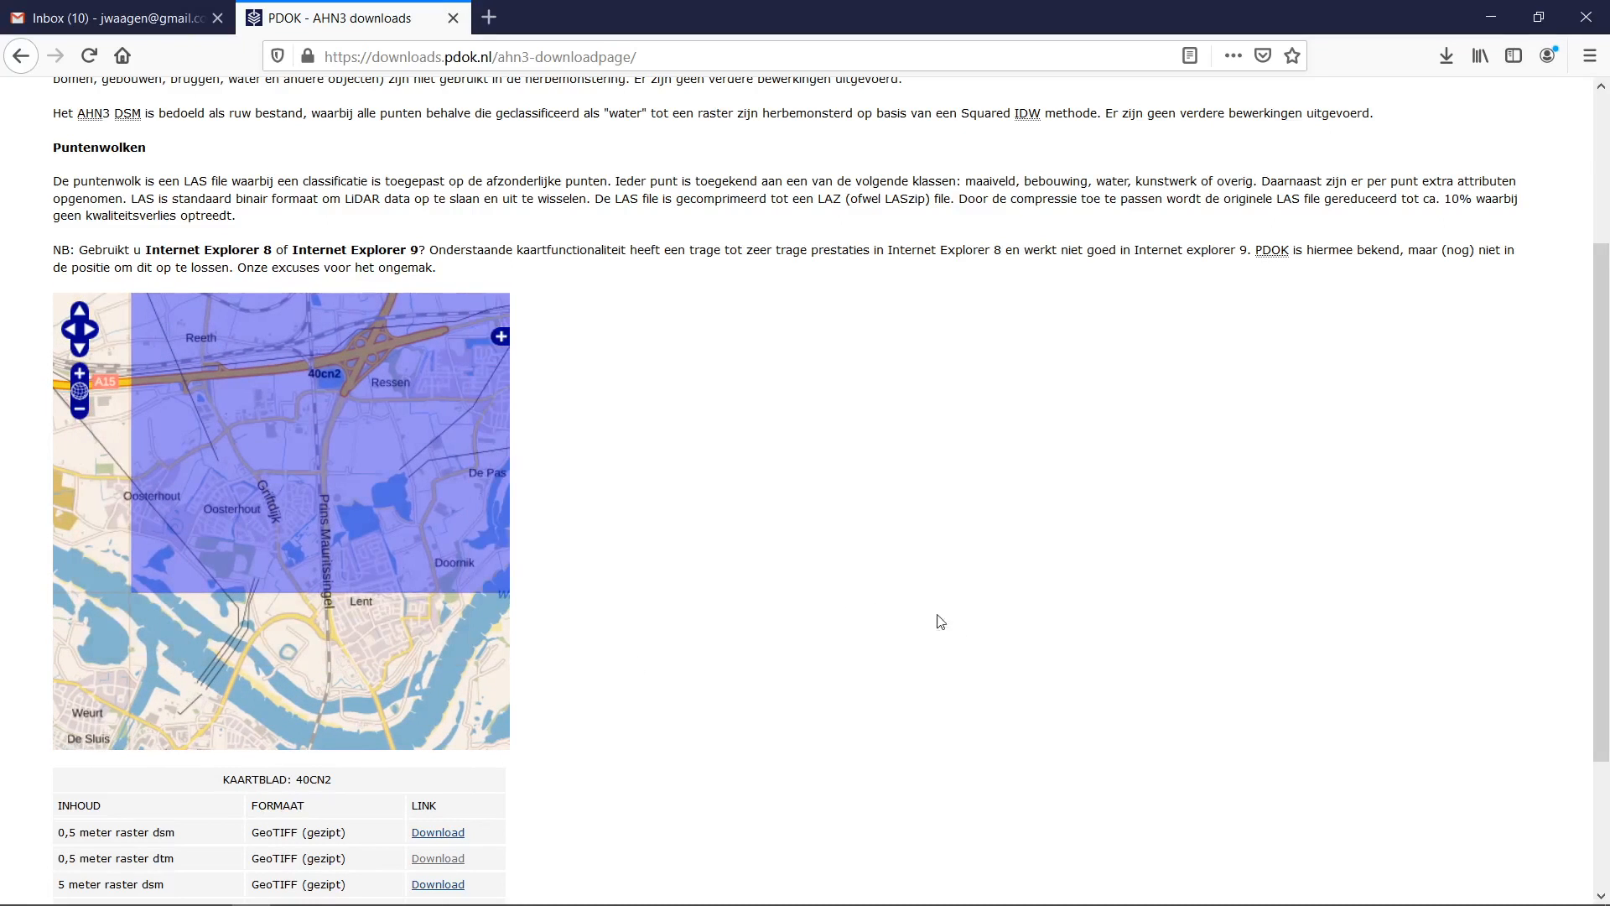
scroll(951, 631, down, 3)
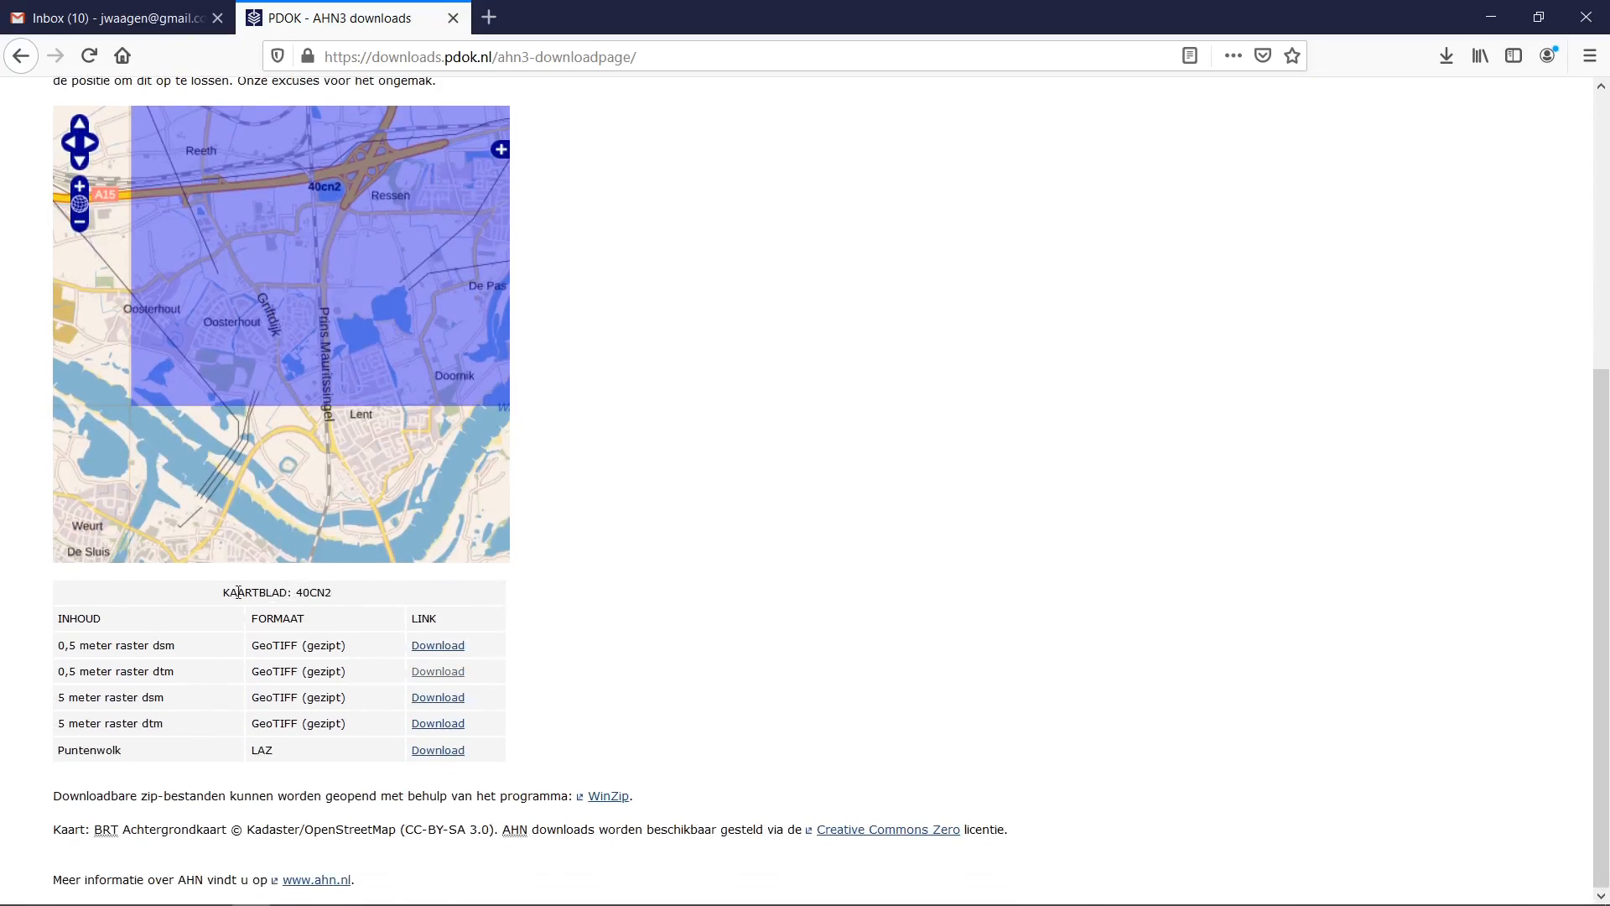
drag(297, 596, 338, 599)
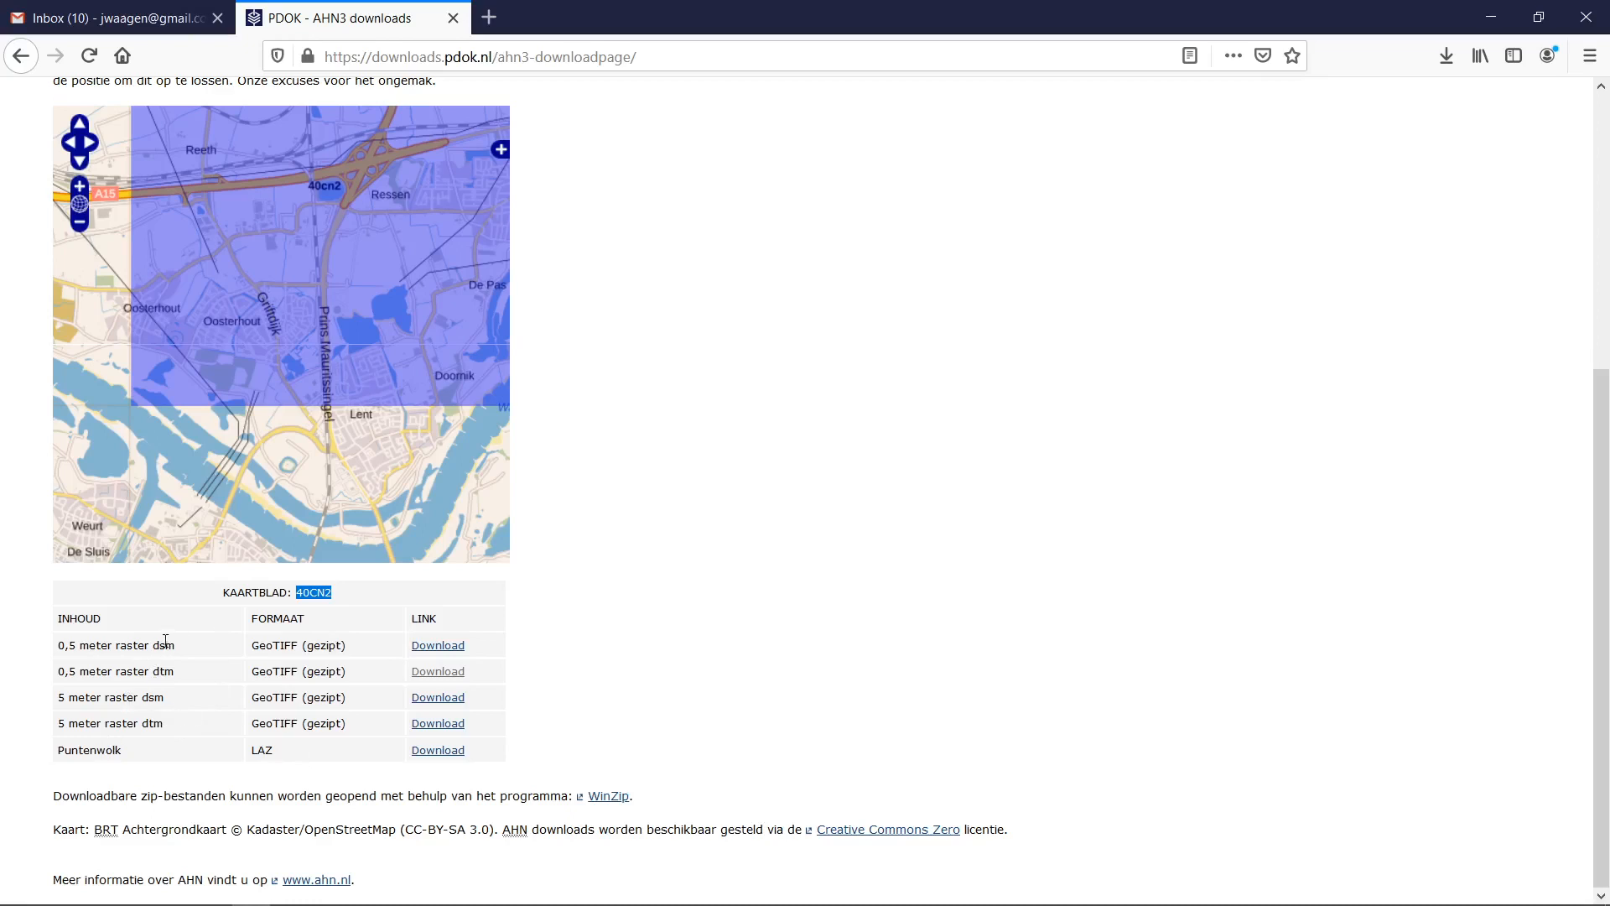
Step: Examine the 0,5 meter raster dtm entry in the sheet's download table by highlighting its text
click(677, 628)
drag(58, 671, 79, 671)
click(73, 669)
drag(74, 669, 57, 671)
click(186, 680)
double_click(168, 672)
click(174, 676)
drag(186, 677, 65, 673)
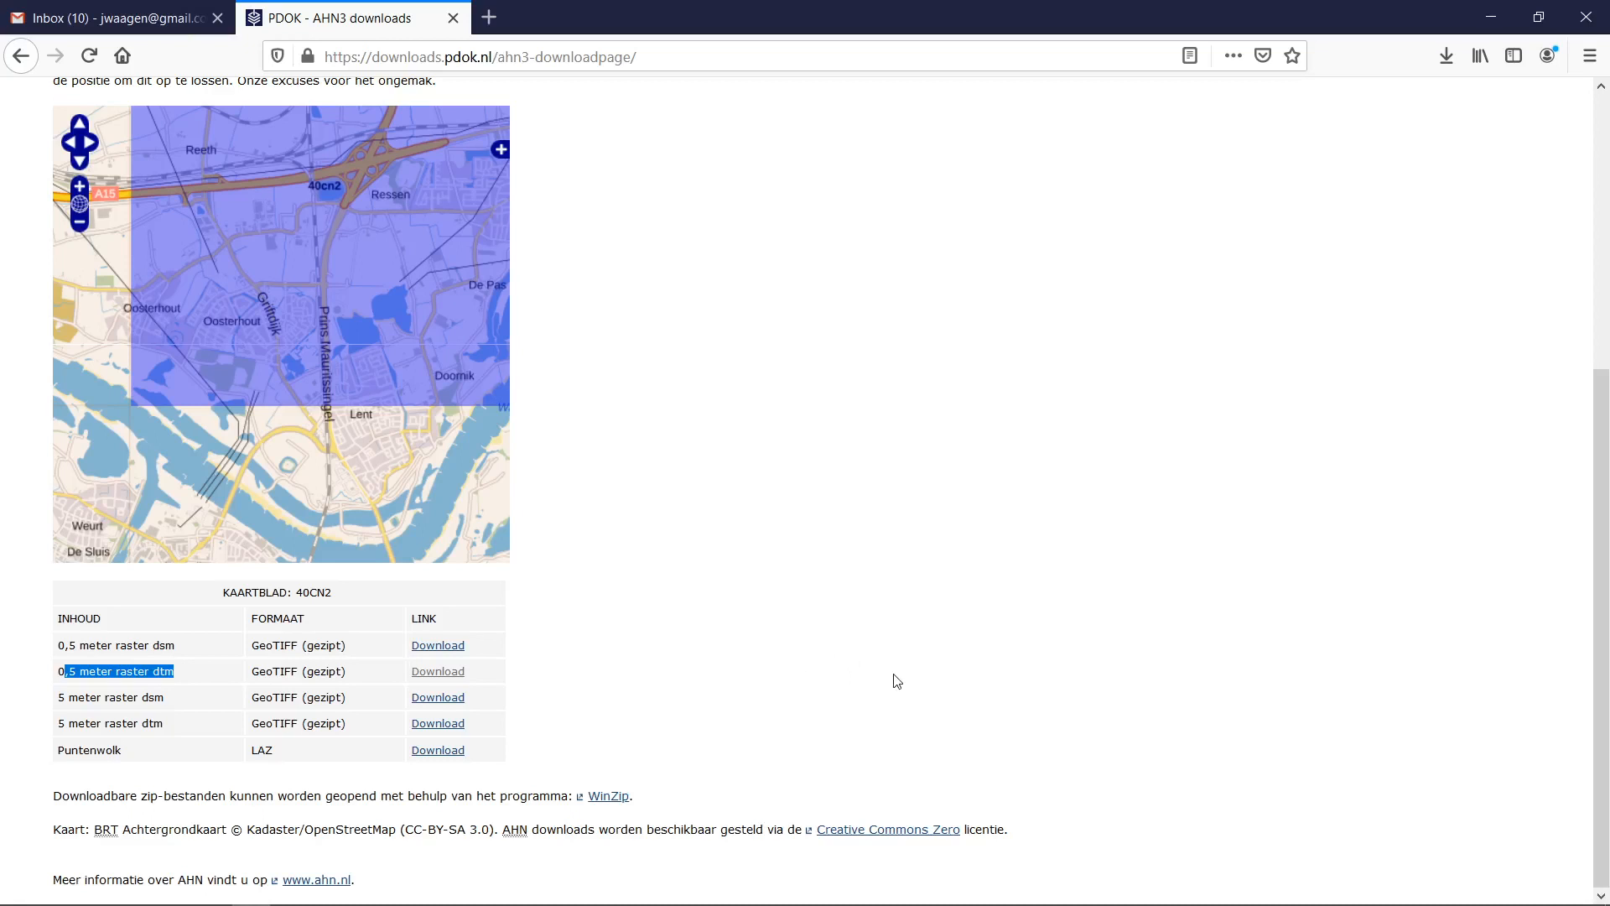
click(883, 651)
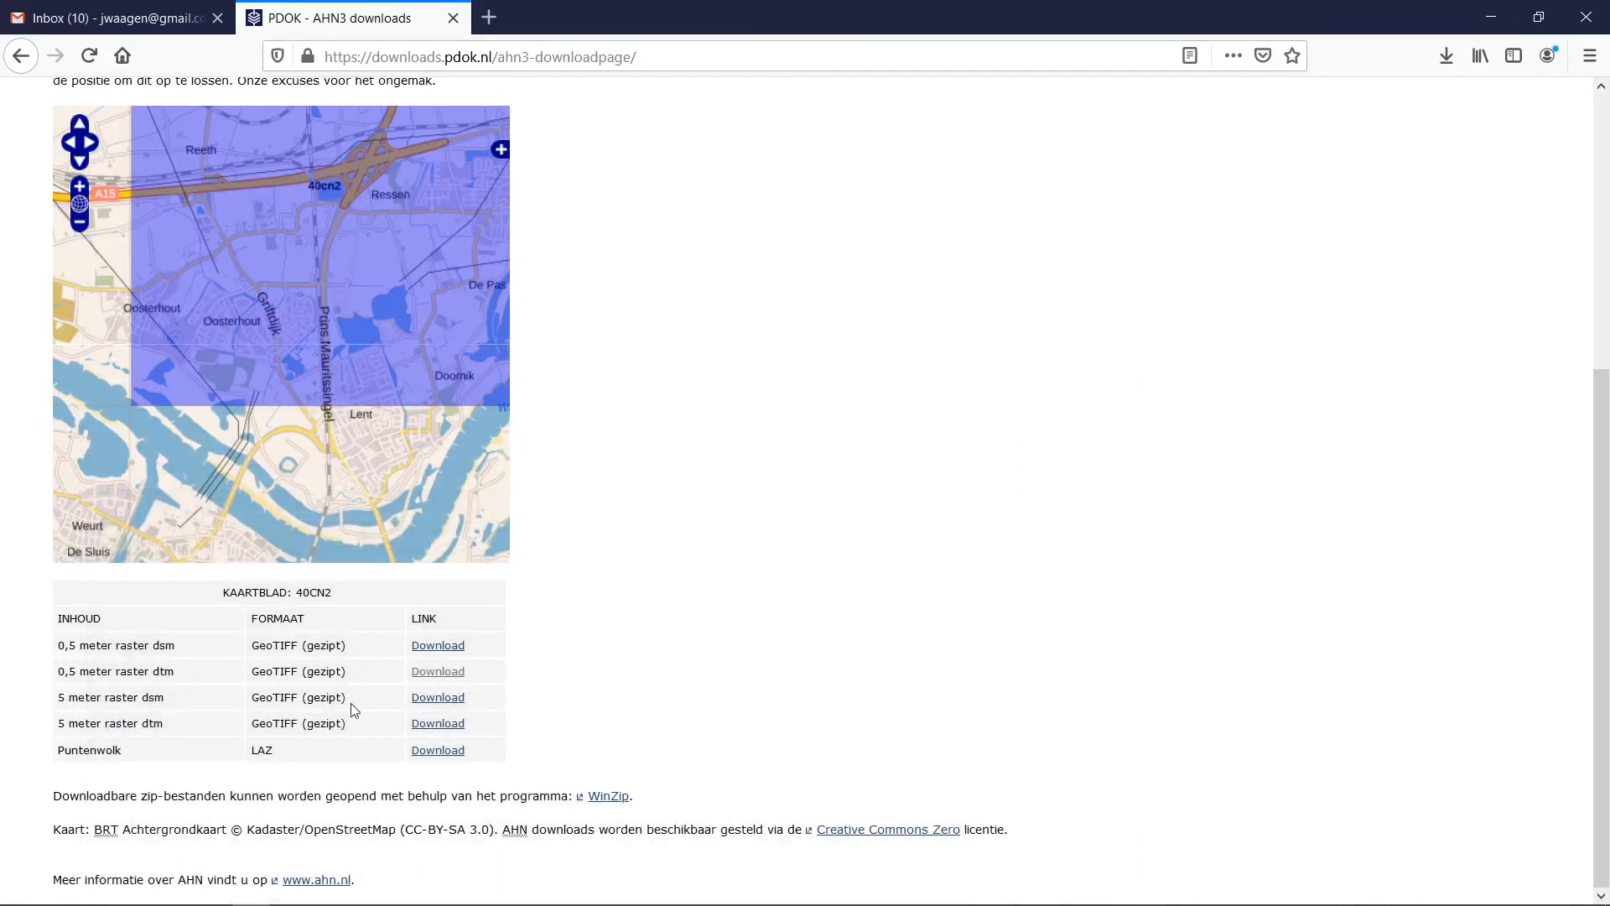
Step: Download the sheet's 0,5 meter raster dtm as M_40CN2.ZIP, opening it with Windows Verkenner, and check the download progress
click(451, 676)
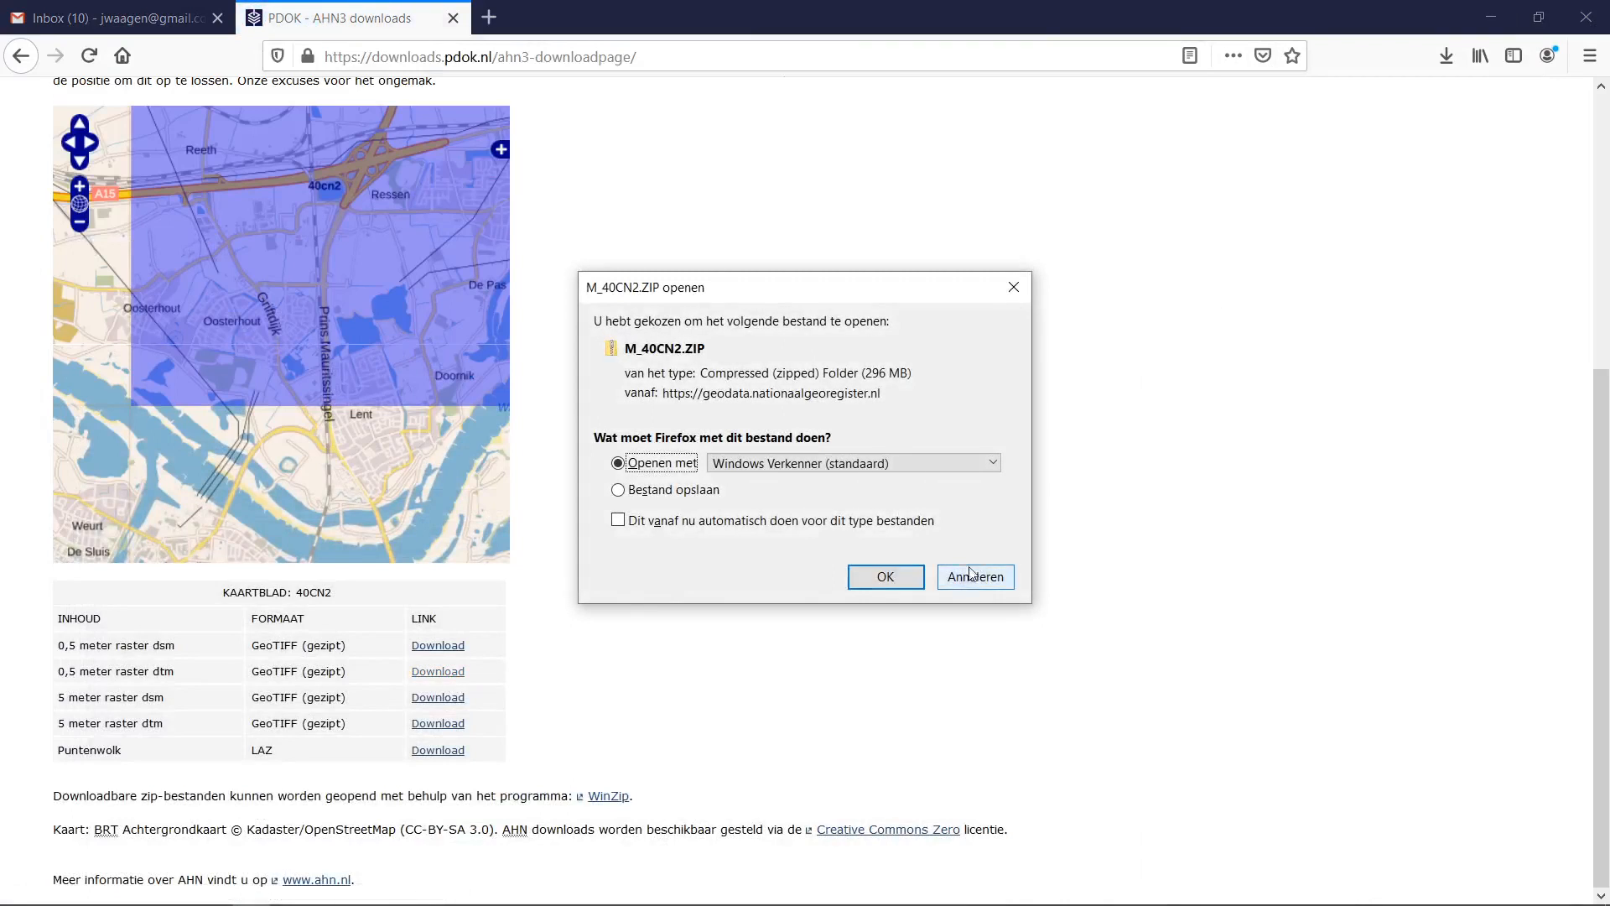
click(890, 579)
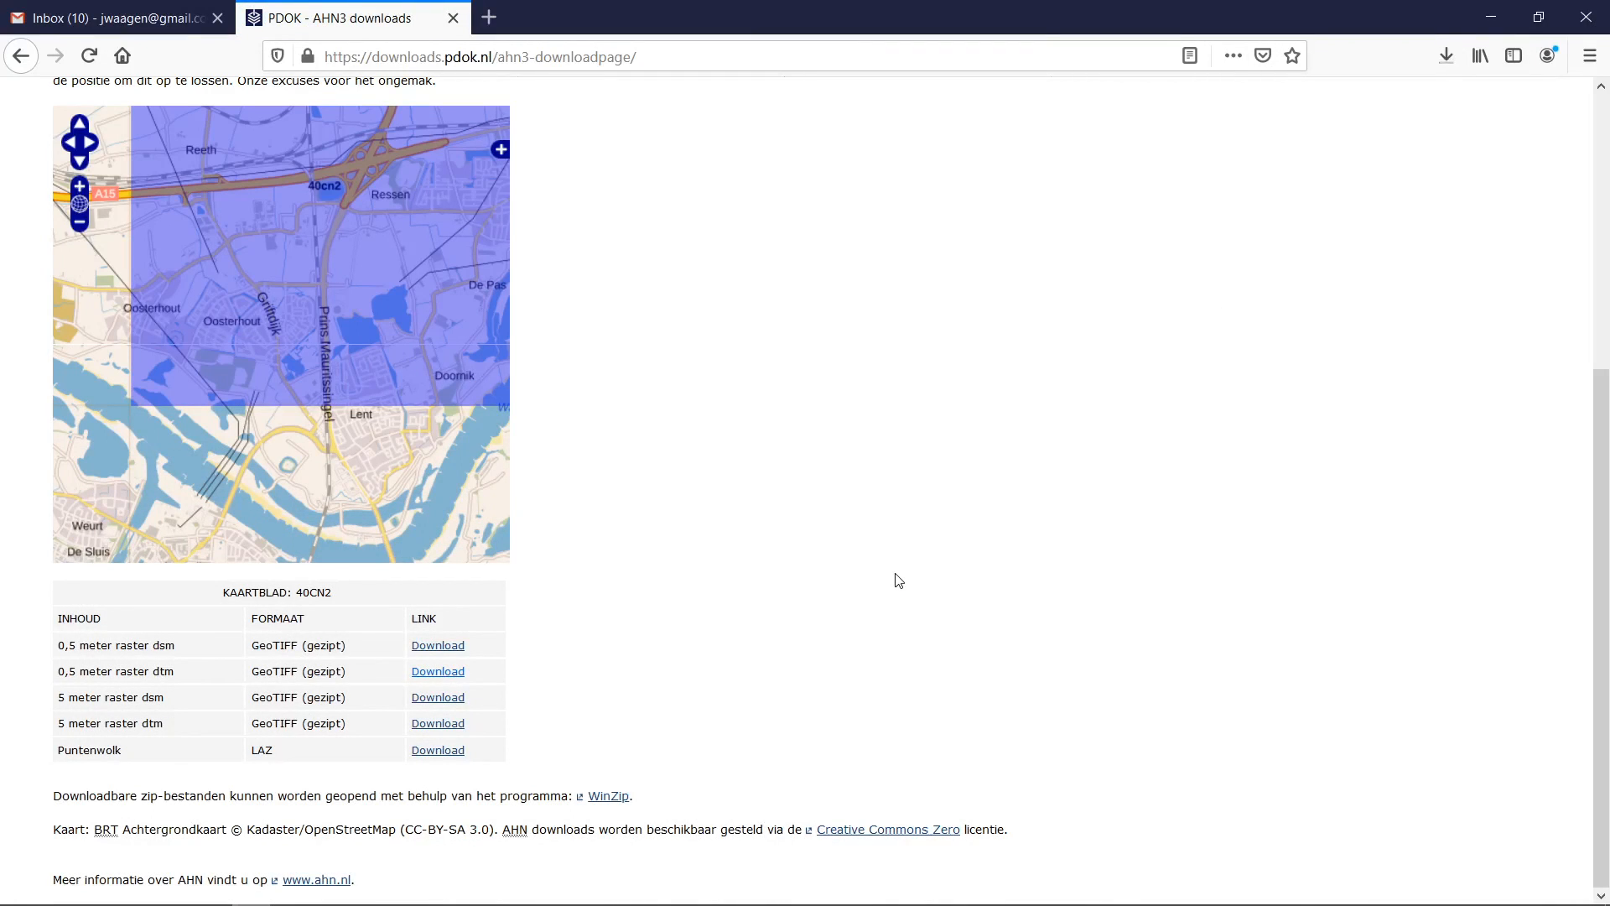
click(1433, 56)
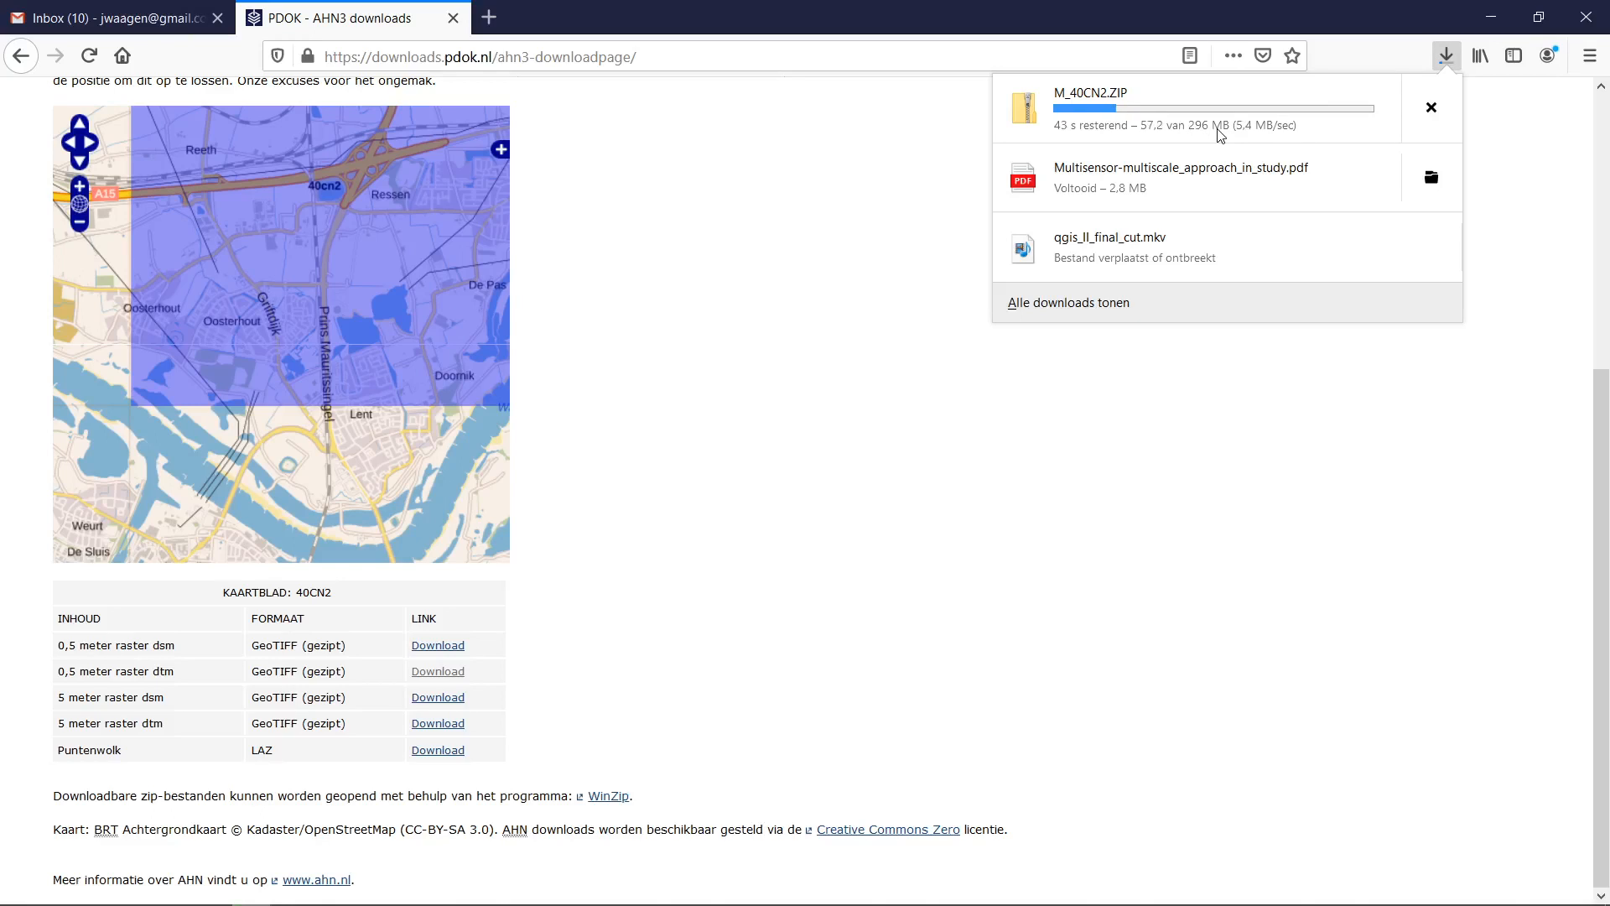
click(867, 276)
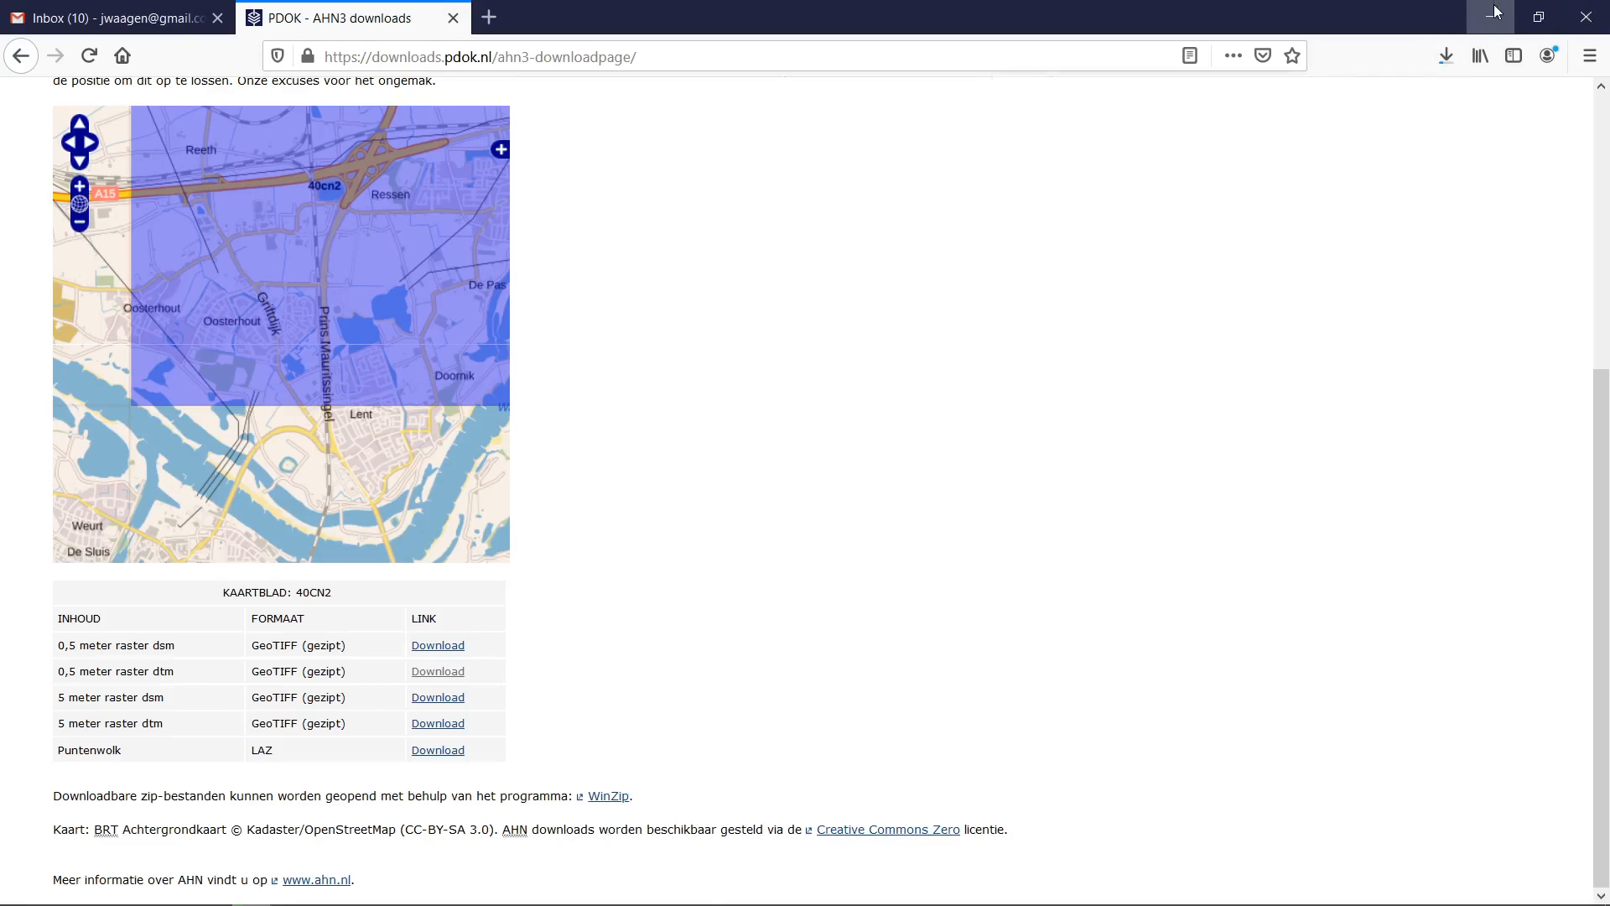
Step: Leave the browser, switch to the File Explorer window showing M_40CN2.ZIP and copy M_40CN2.TIF from the archive
click(1496, 12)
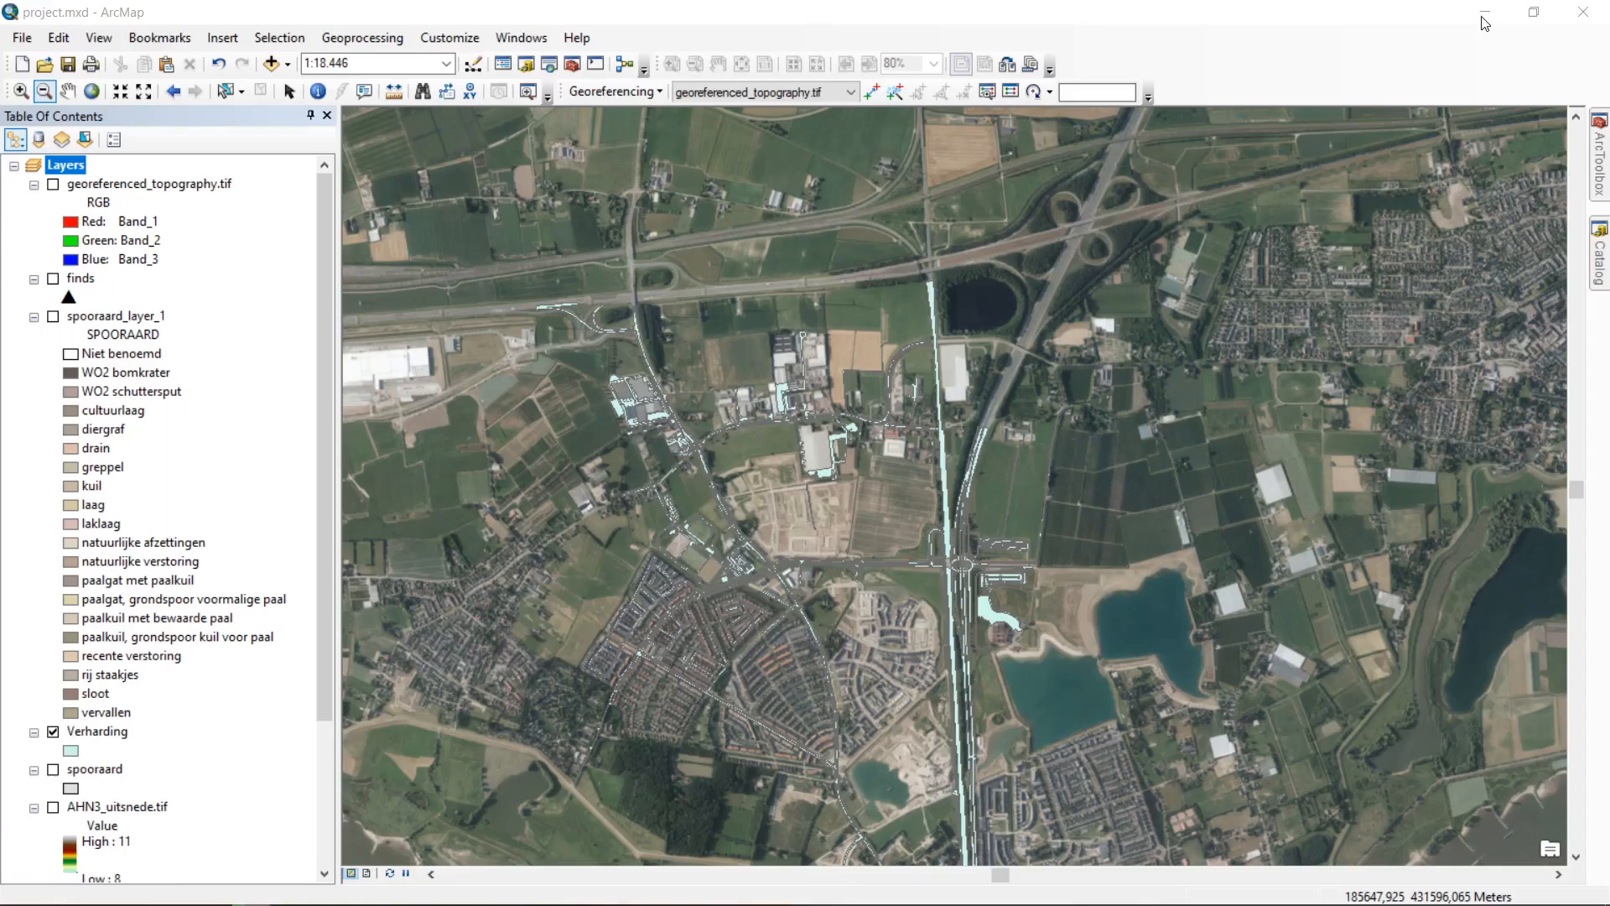
mouse_move(58, 897)
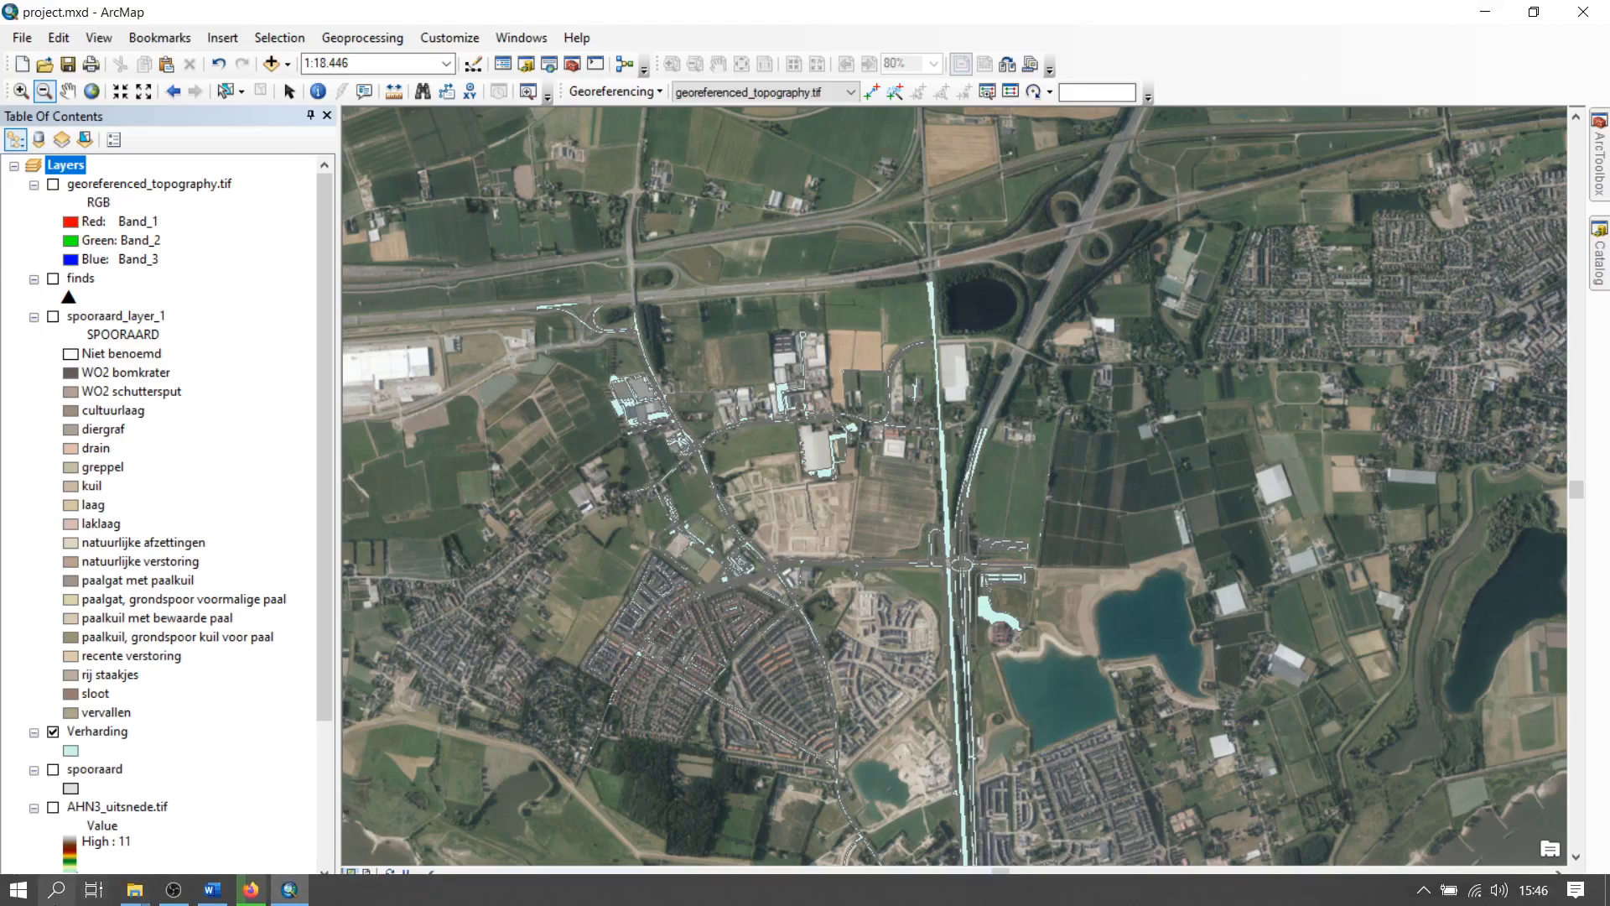
click(137, 891)
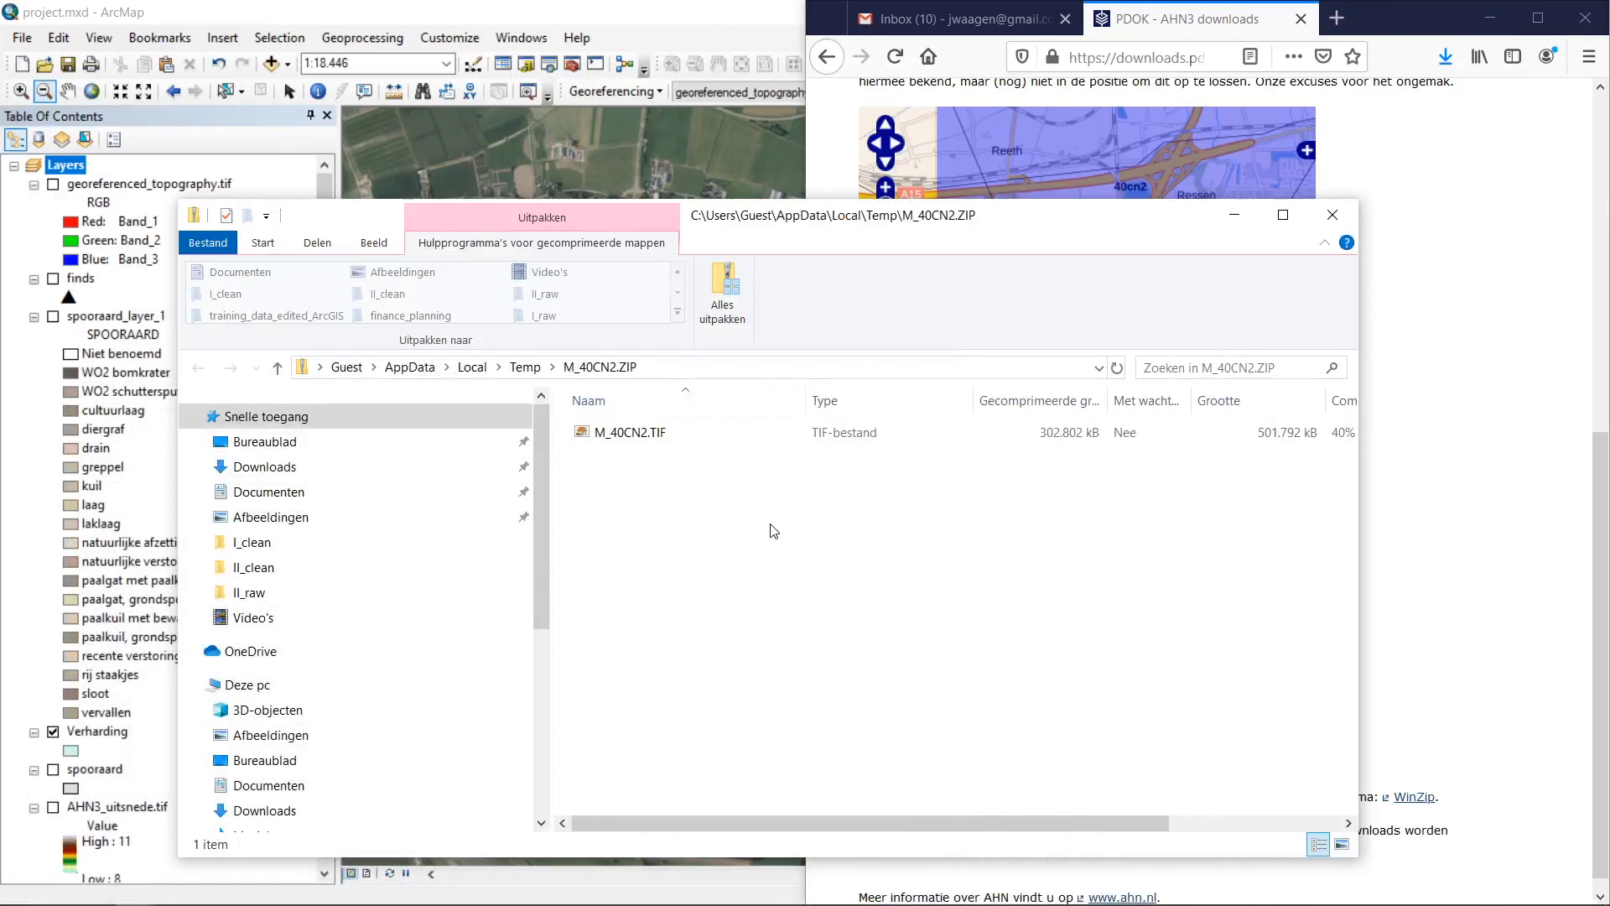
click(662, 435)
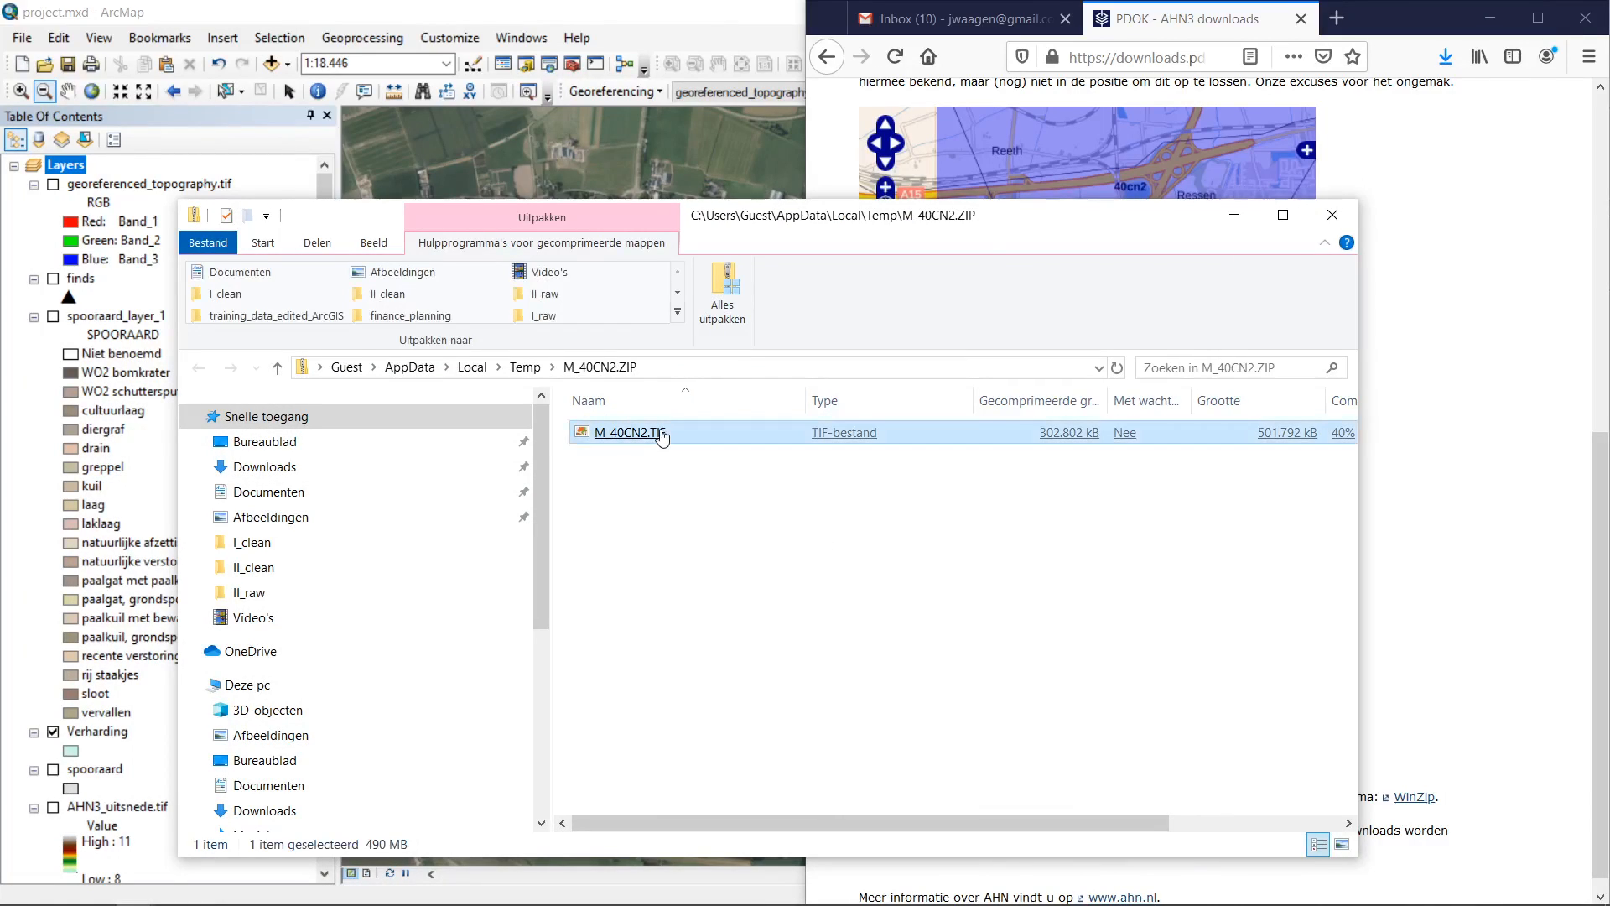
right_click(662, 436)
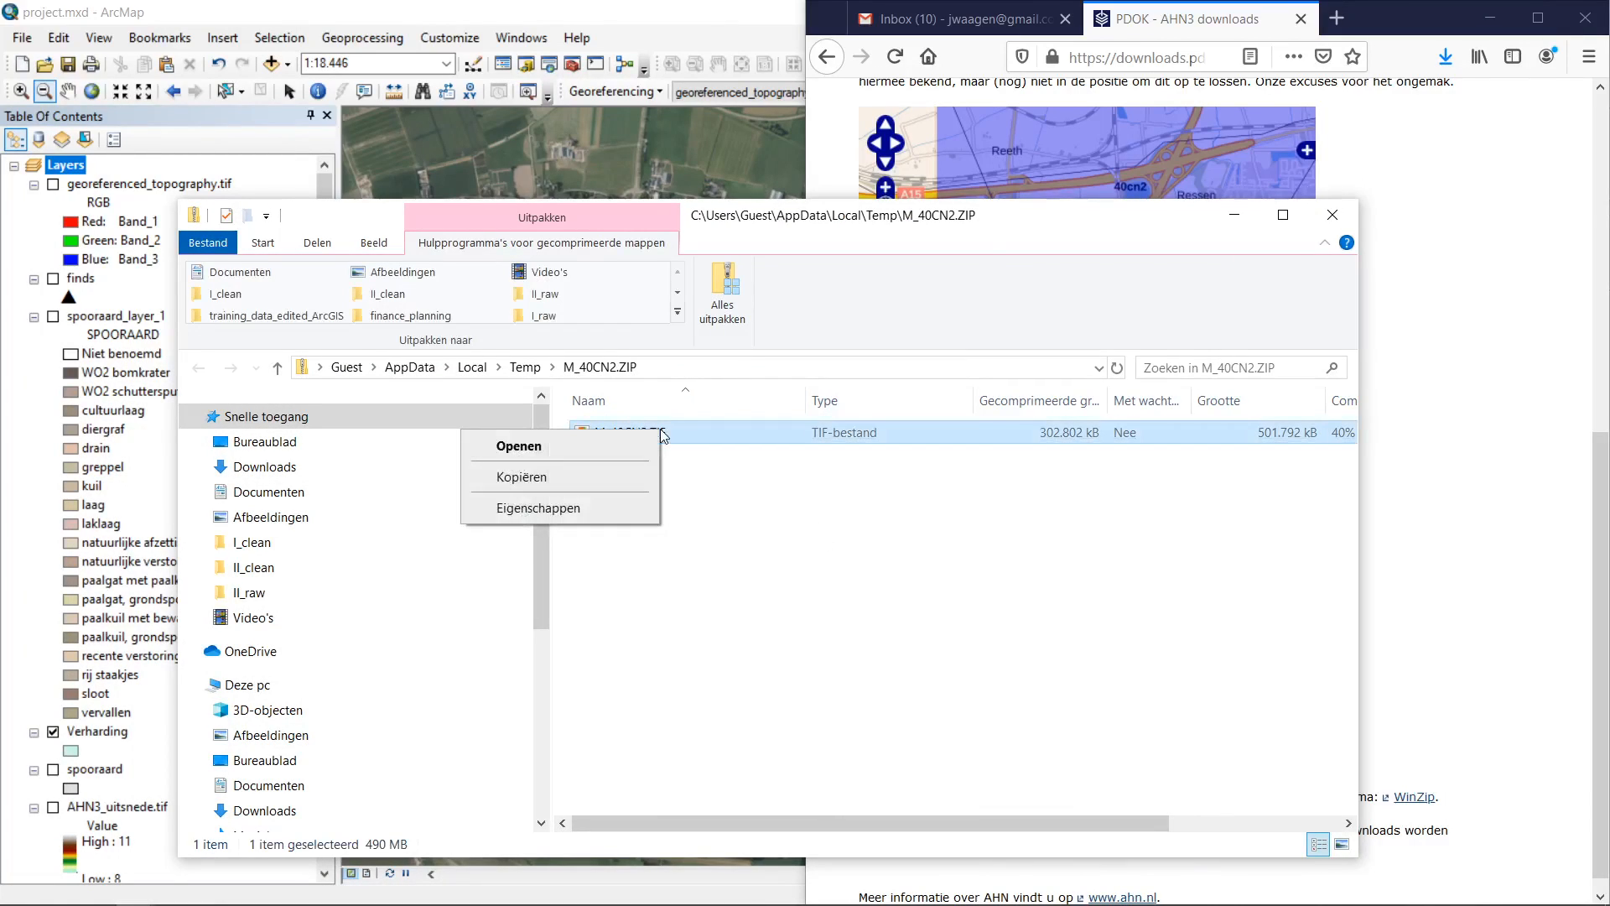
click(1052, 543)
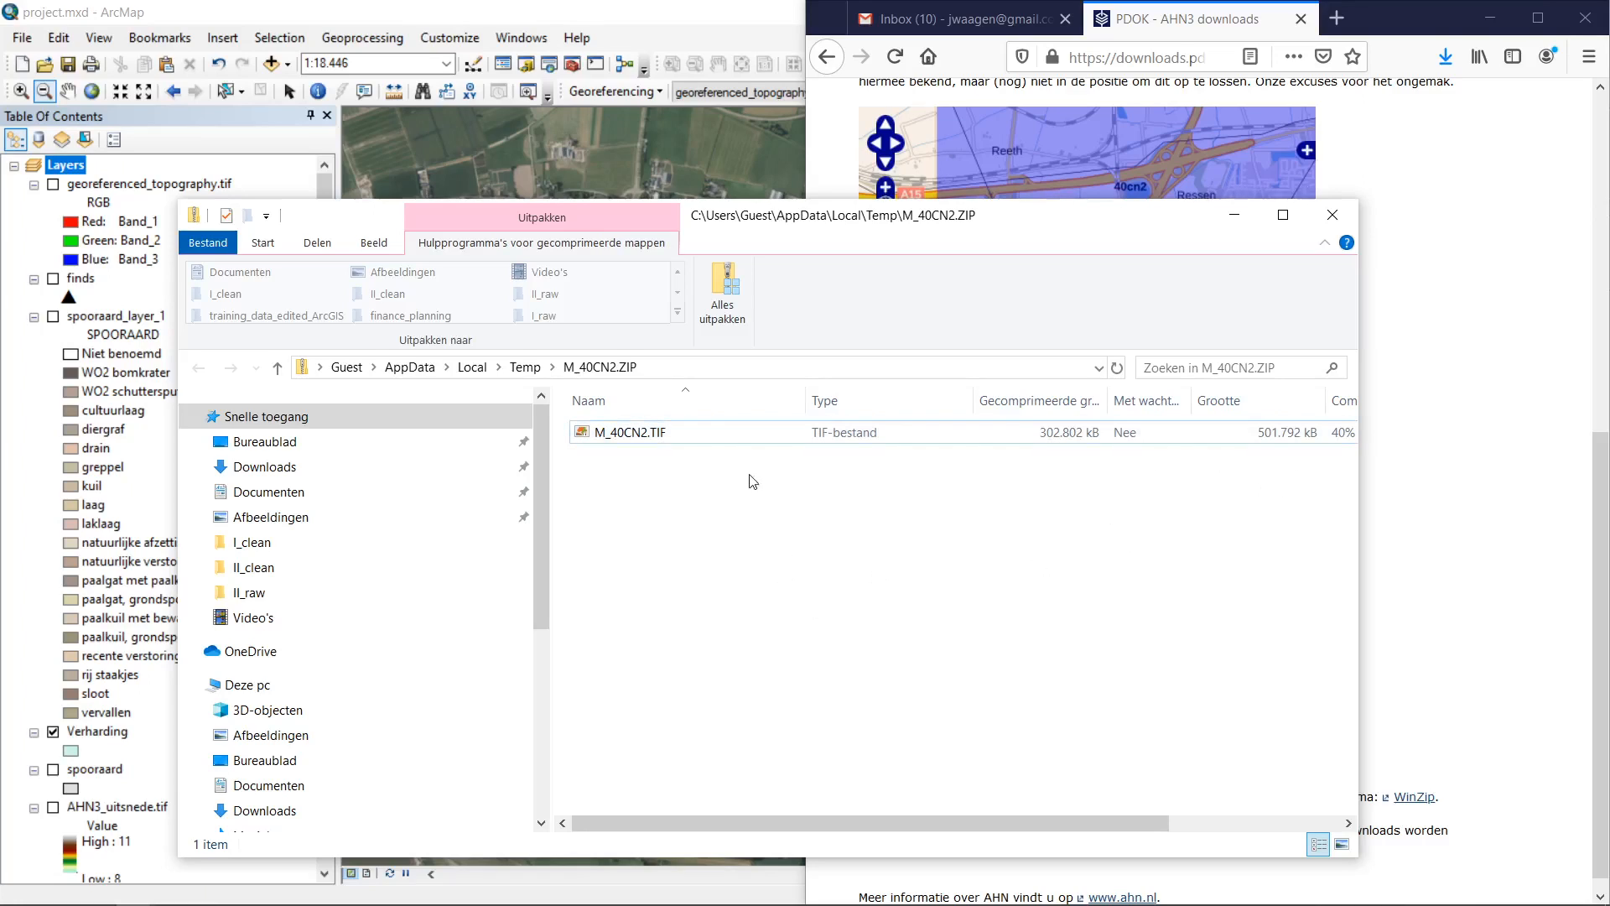
right_click(648, 435)
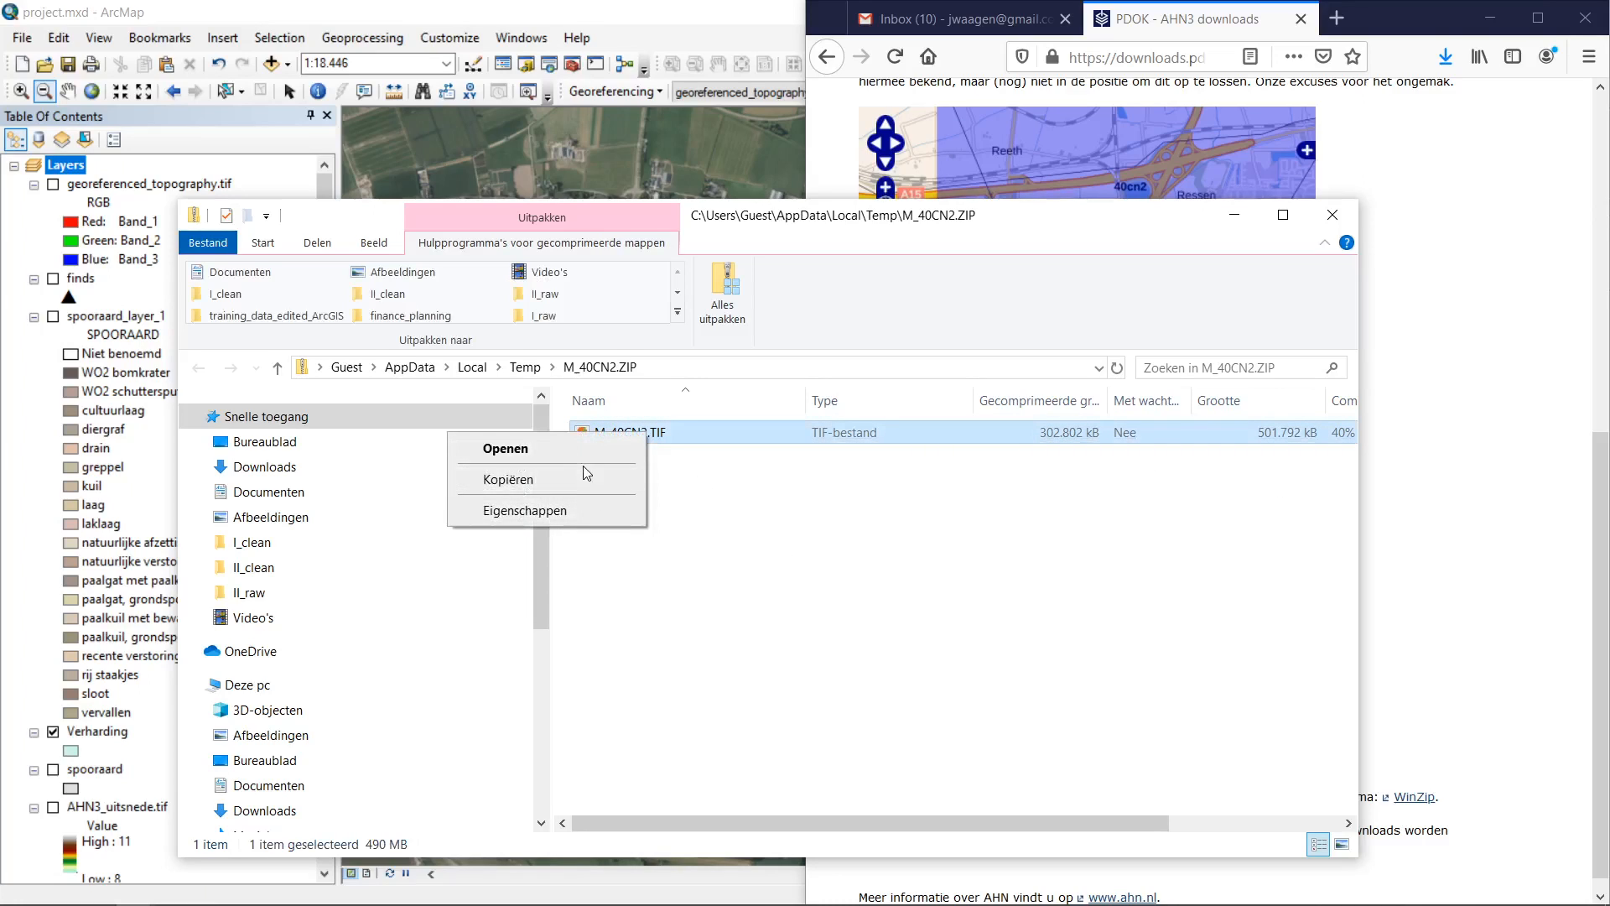
click(637, 485)
Step: Paste the copied M_40CN2.TIF into the folder F:\researchdrive\Archaeology\archon\training_data_edited_ArcGIS
drag(536, 470, 555, 644)
scroll(286, 642, down, 1)
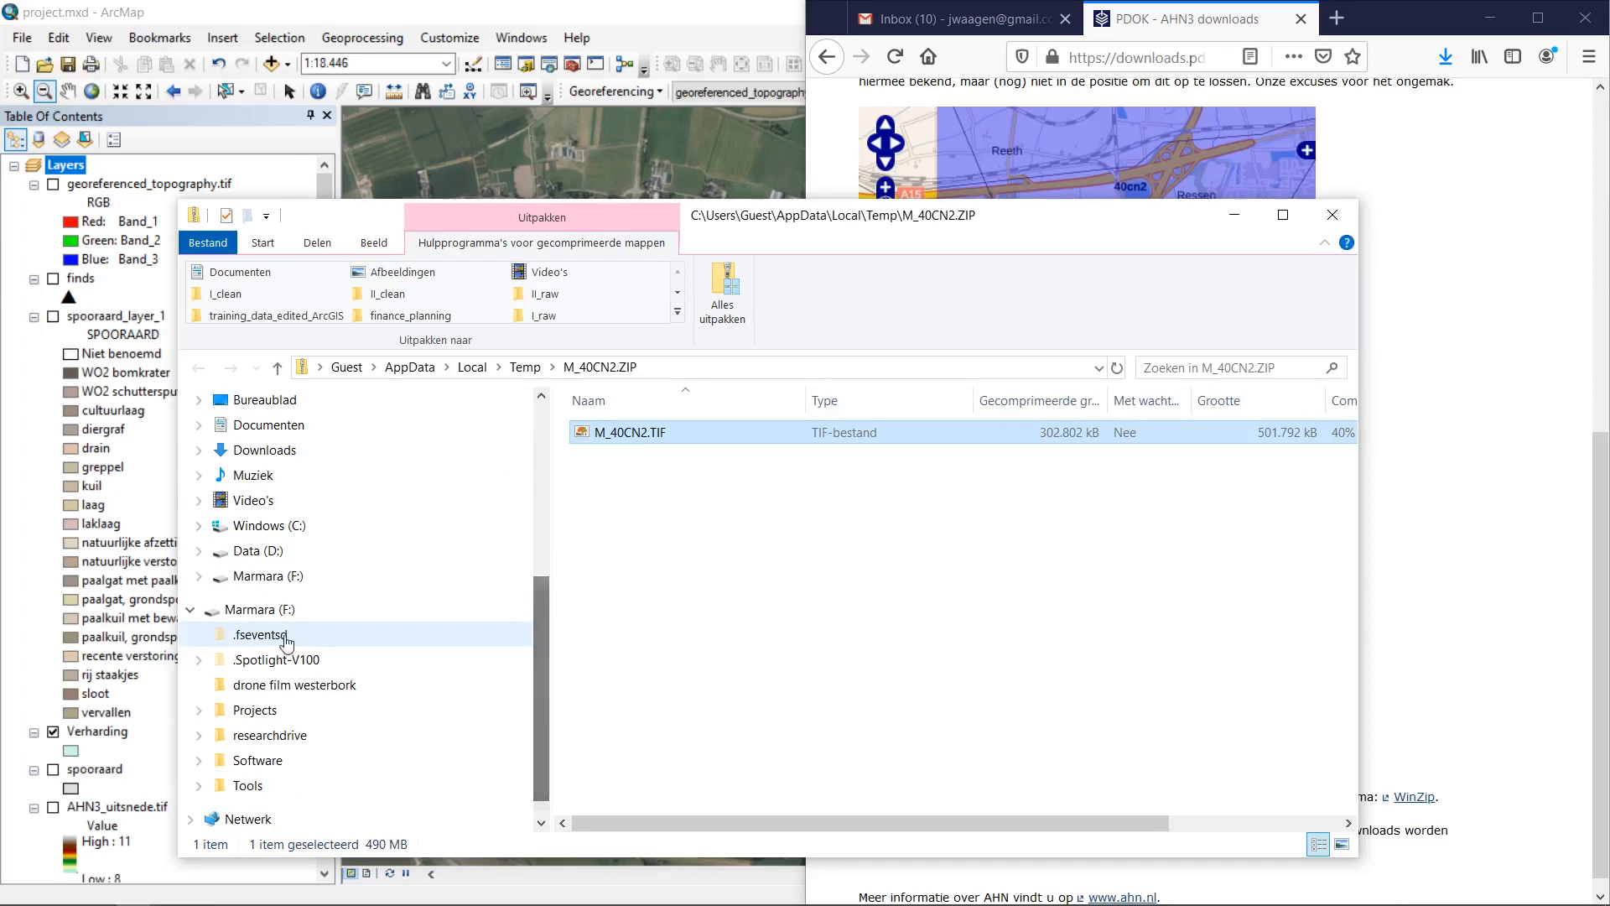
click(198, 736)
click(207, 627)
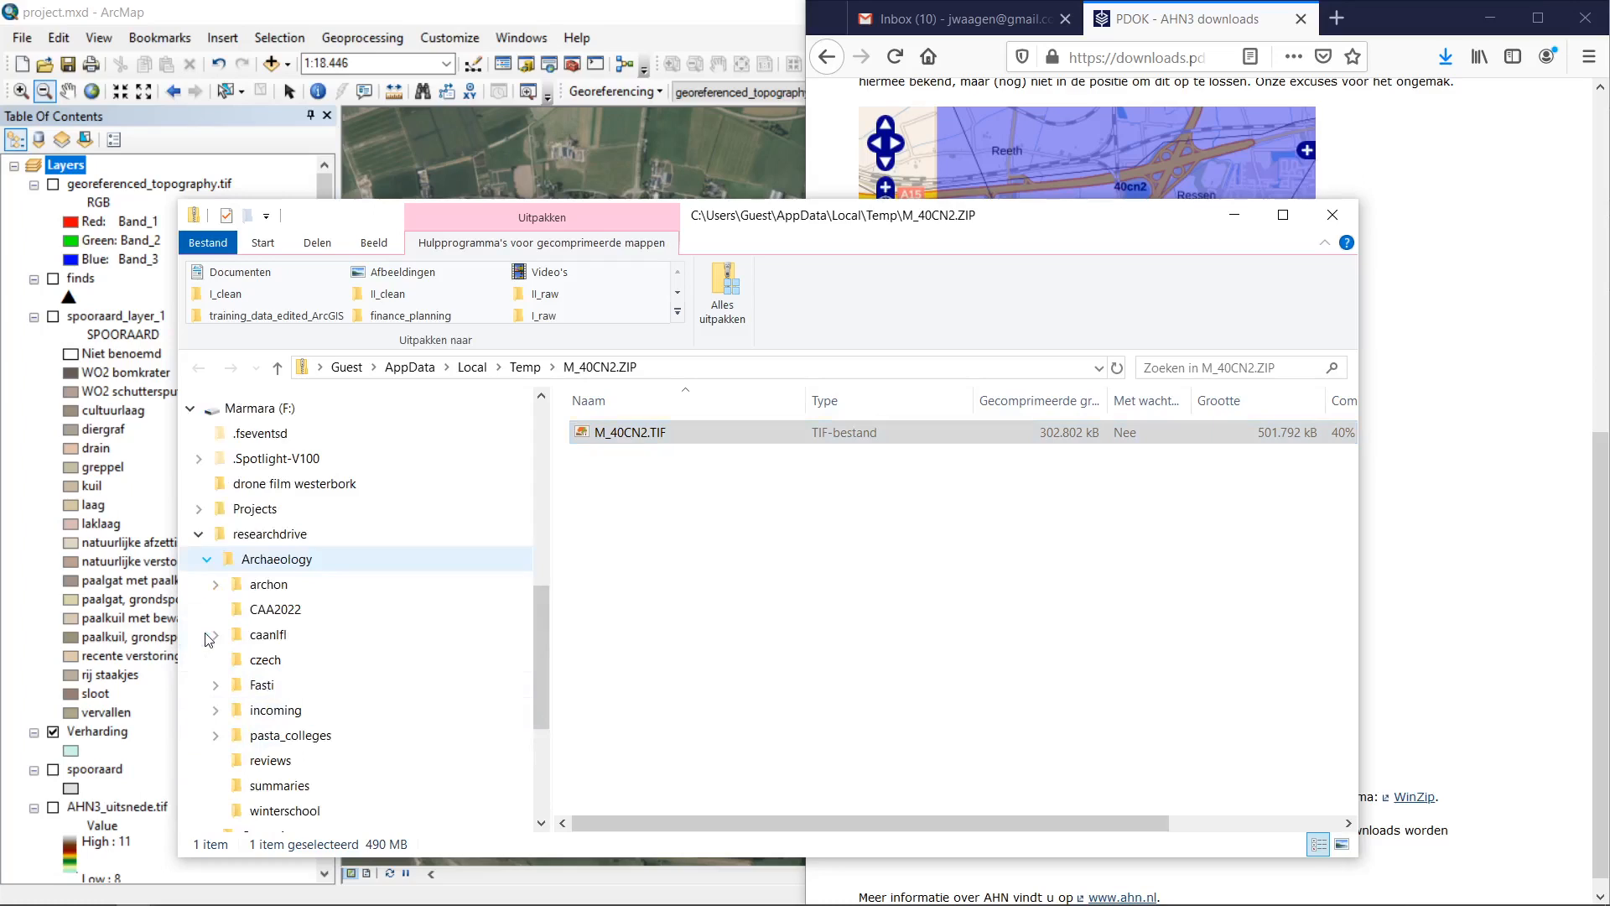
click(215, 584)
click(335, 608)
right_click(1178, 560)
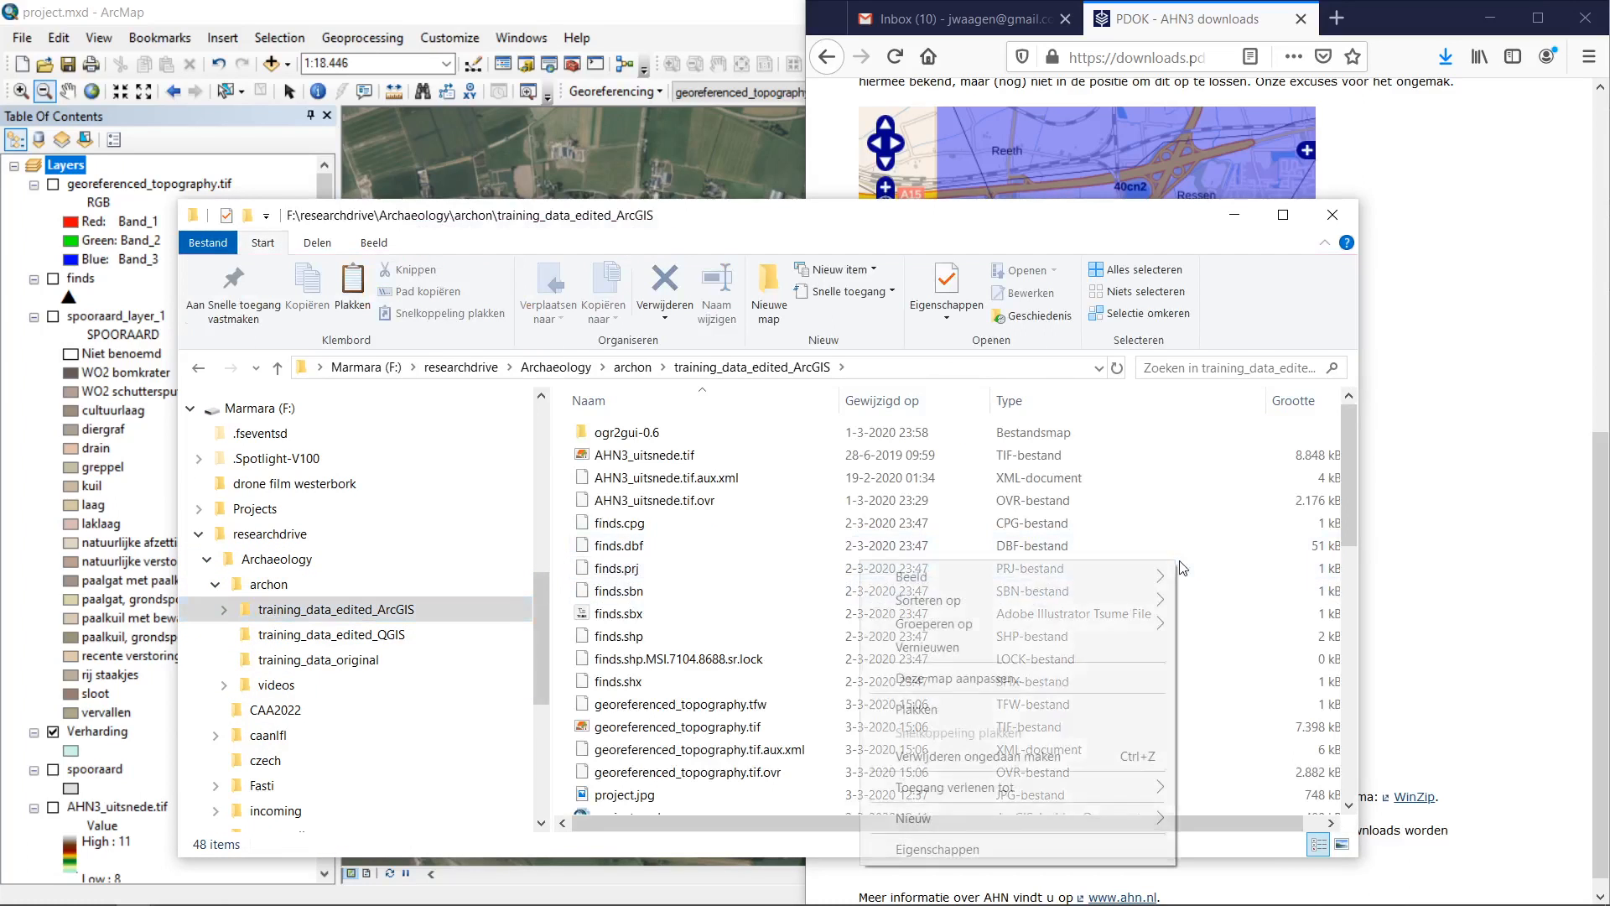
click(1053, 707)
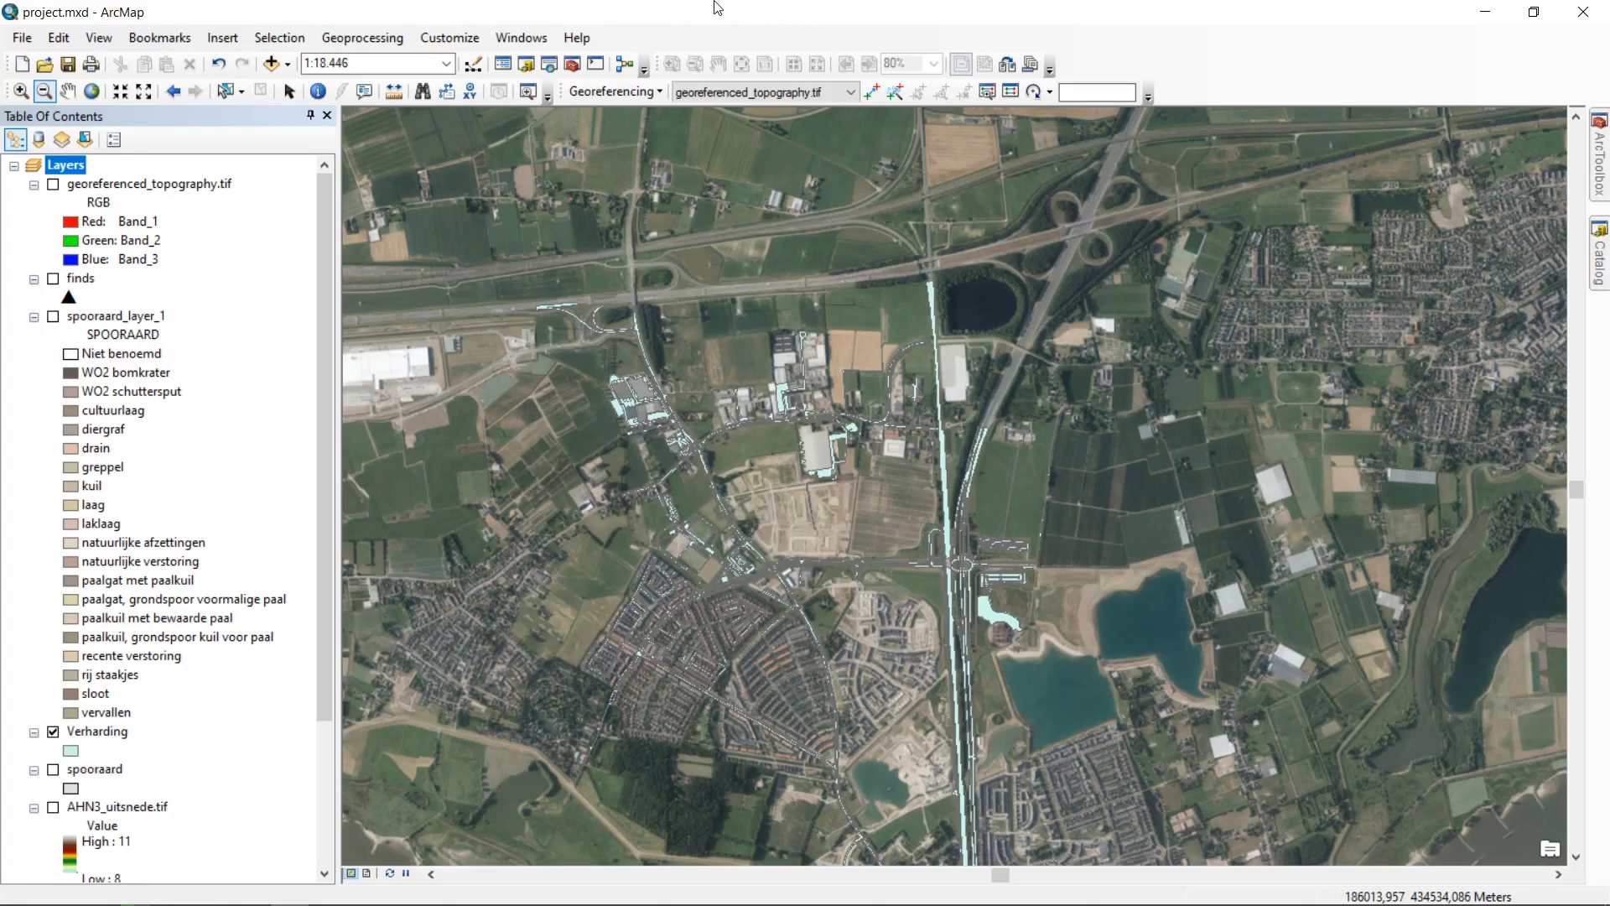
Step: Switch to ArcMap in full-size view and refresh the training_data_edited_ArcGIS folder connection in the catalog
double_click(717, 9)
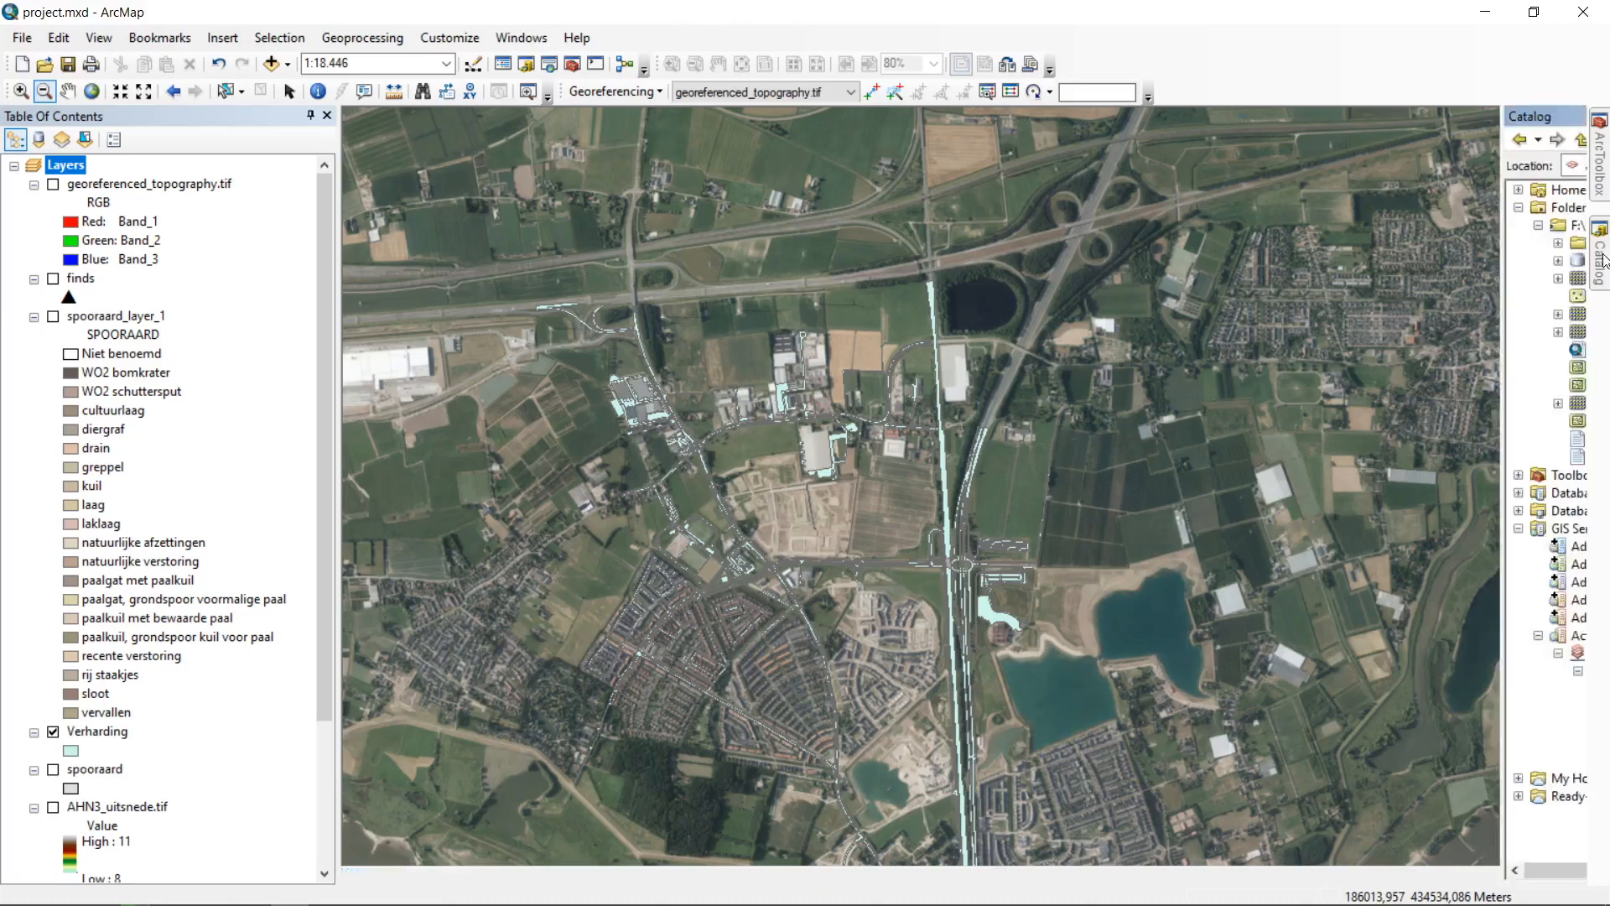
mouse_move(1601, 259)
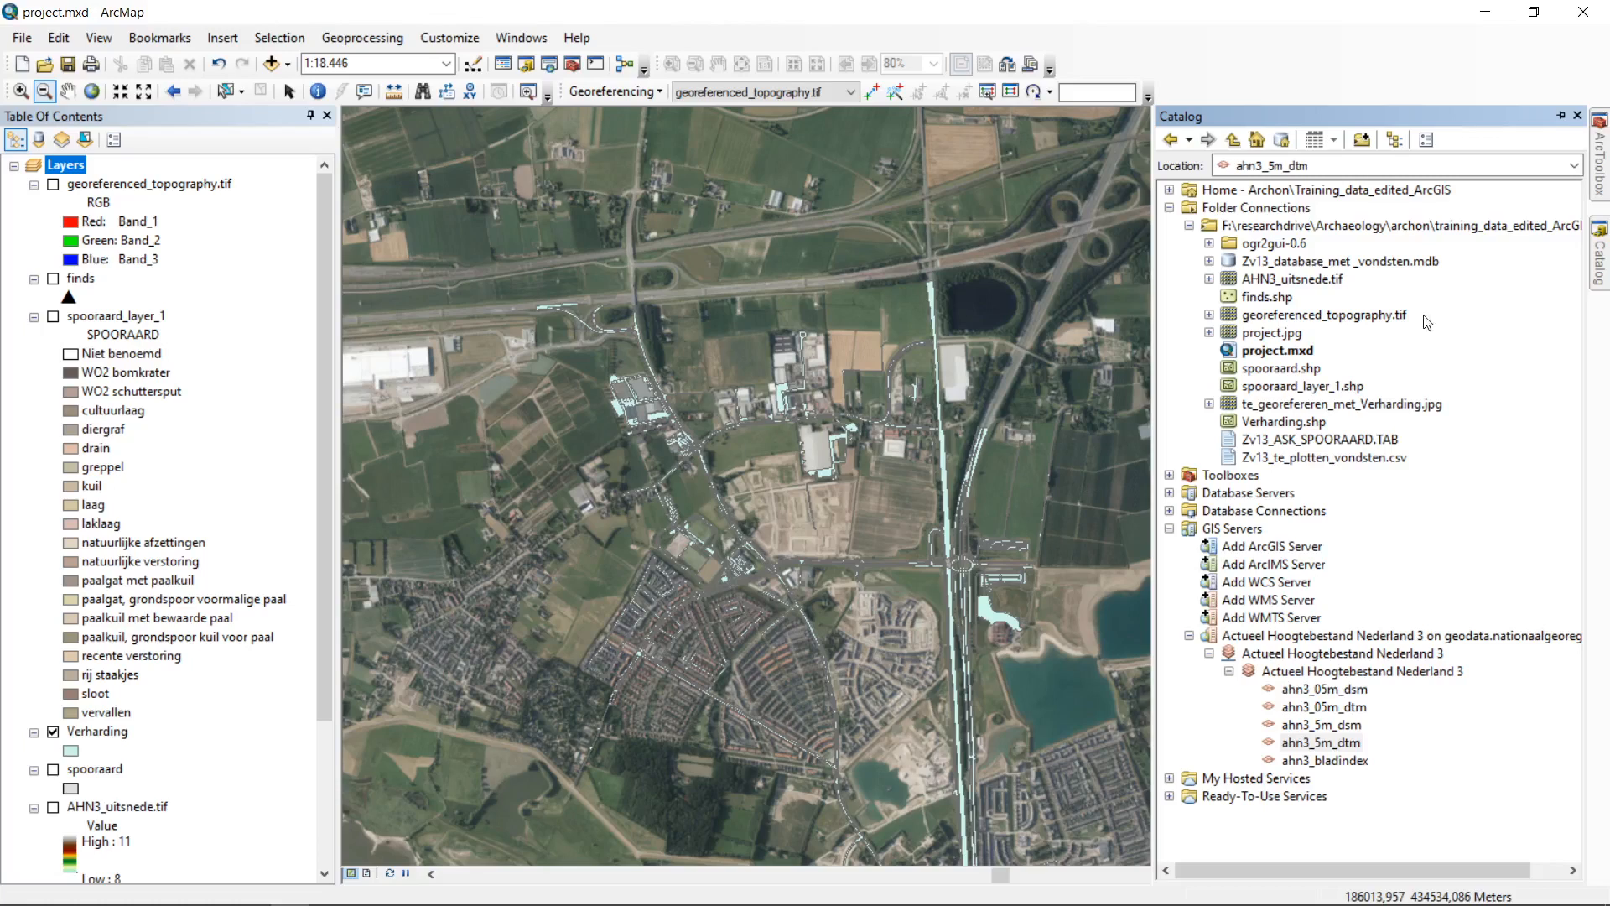
click(1468, 228)
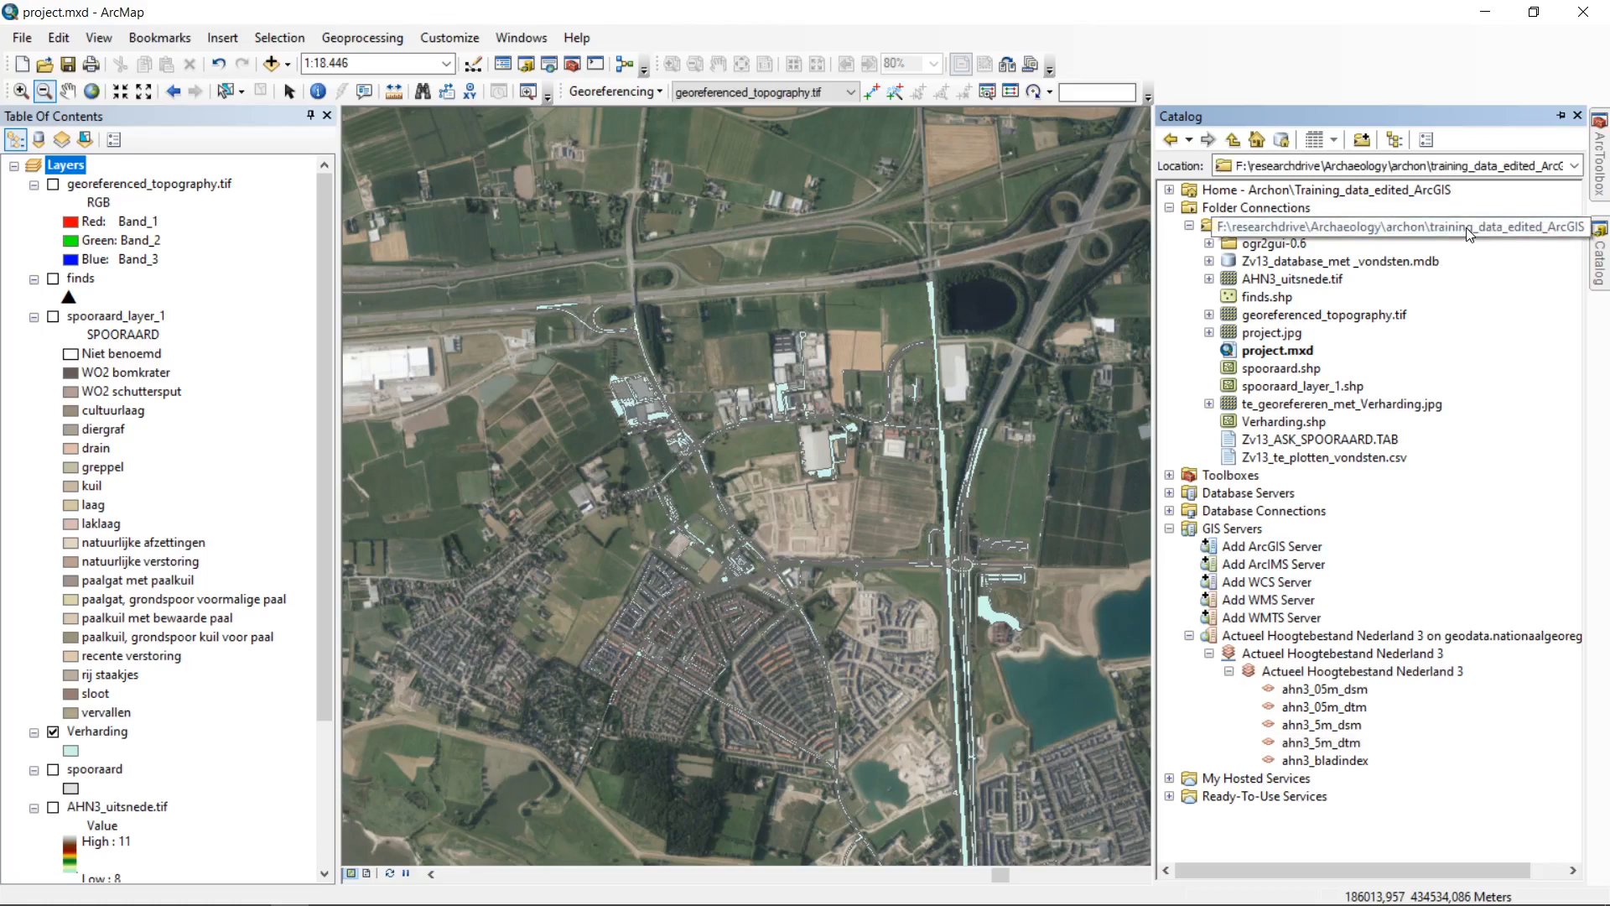
key(F5)
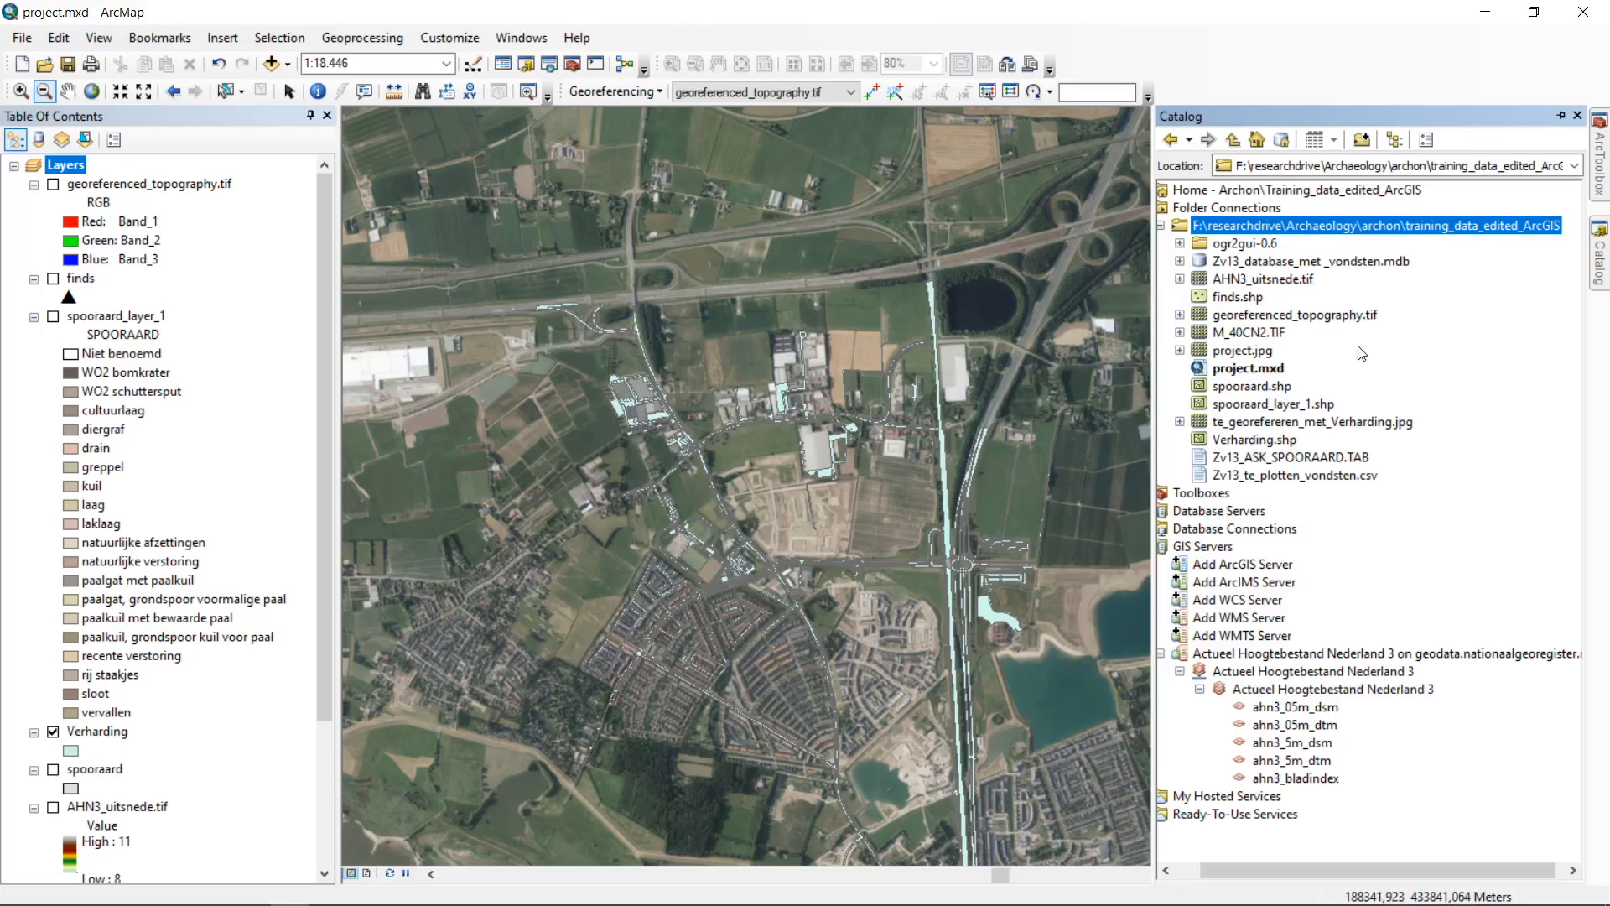
Step: Add M_40CN2.TIF to the map between finds and spooraard_layer_1, building pyramids with Nearest Neighbor resampling and Default compression
click(1281, 335)
drag(1245, 334, 235, 302)
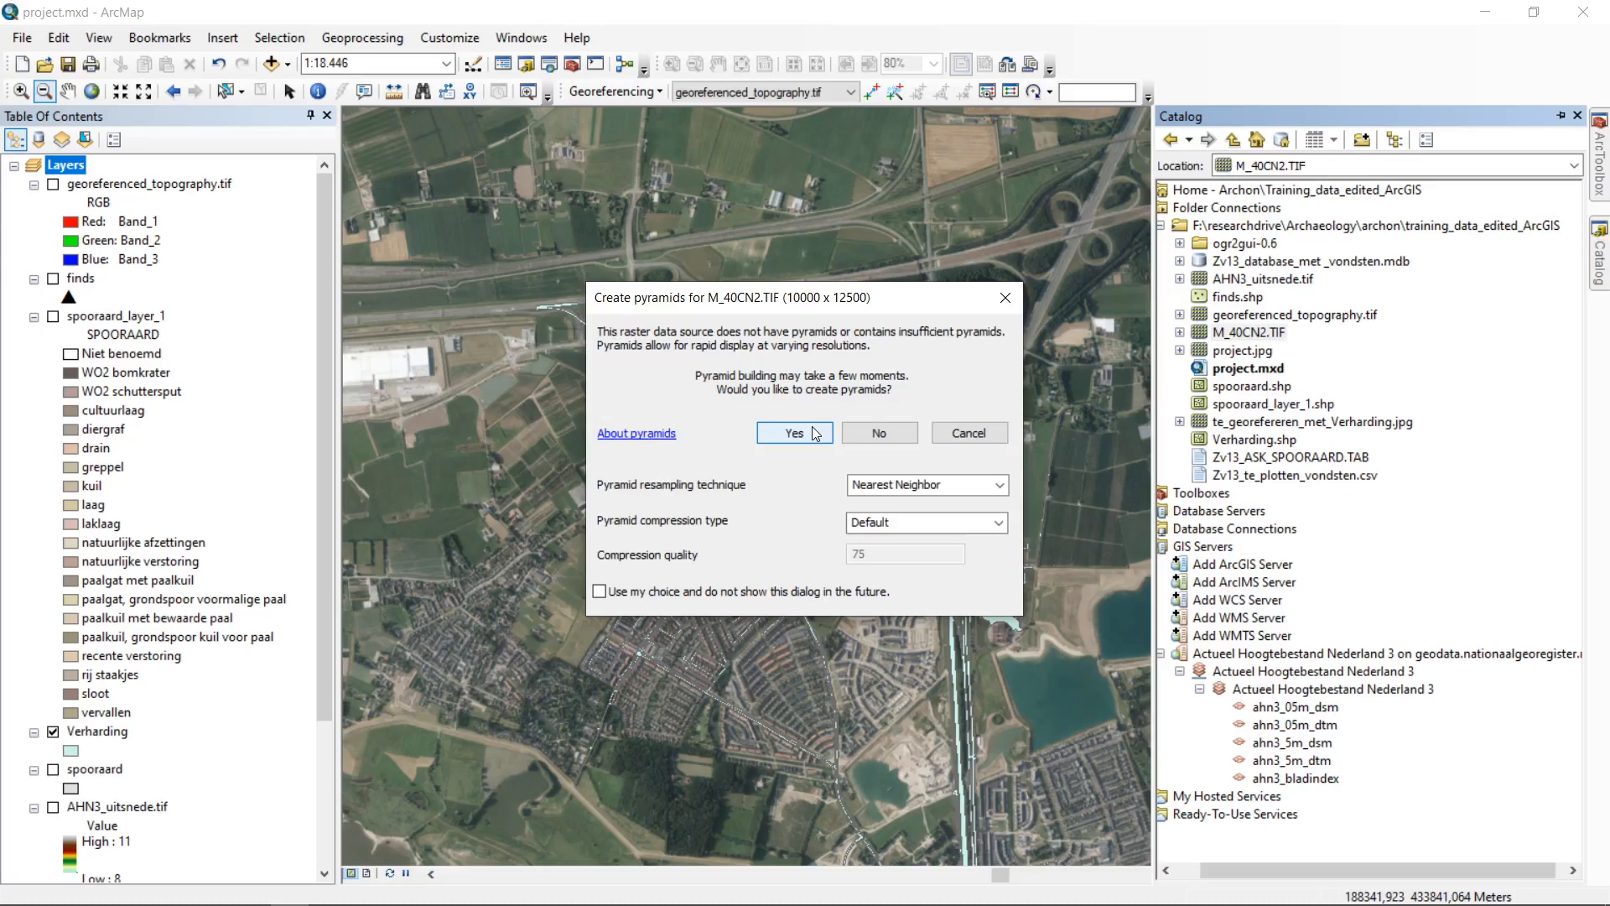
click(813, 433)
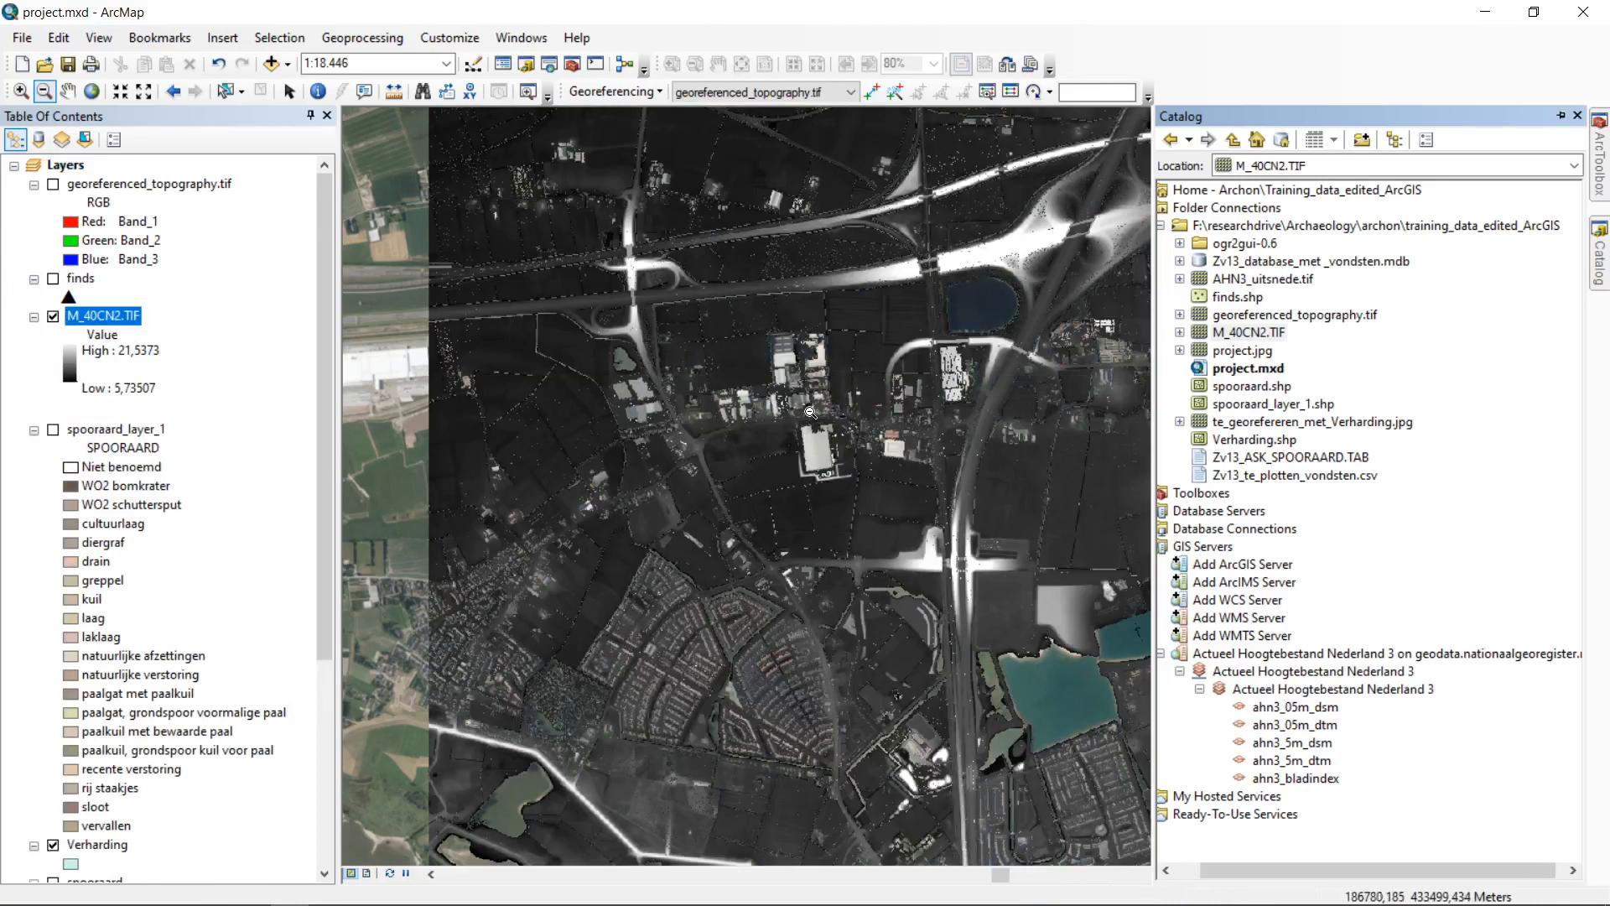
Step: Inspect the M_40CN2.TIF raster up close and look through its layer properties, including the stretched symbology, without changing anything
drag(1020, 457, 1006, 504)
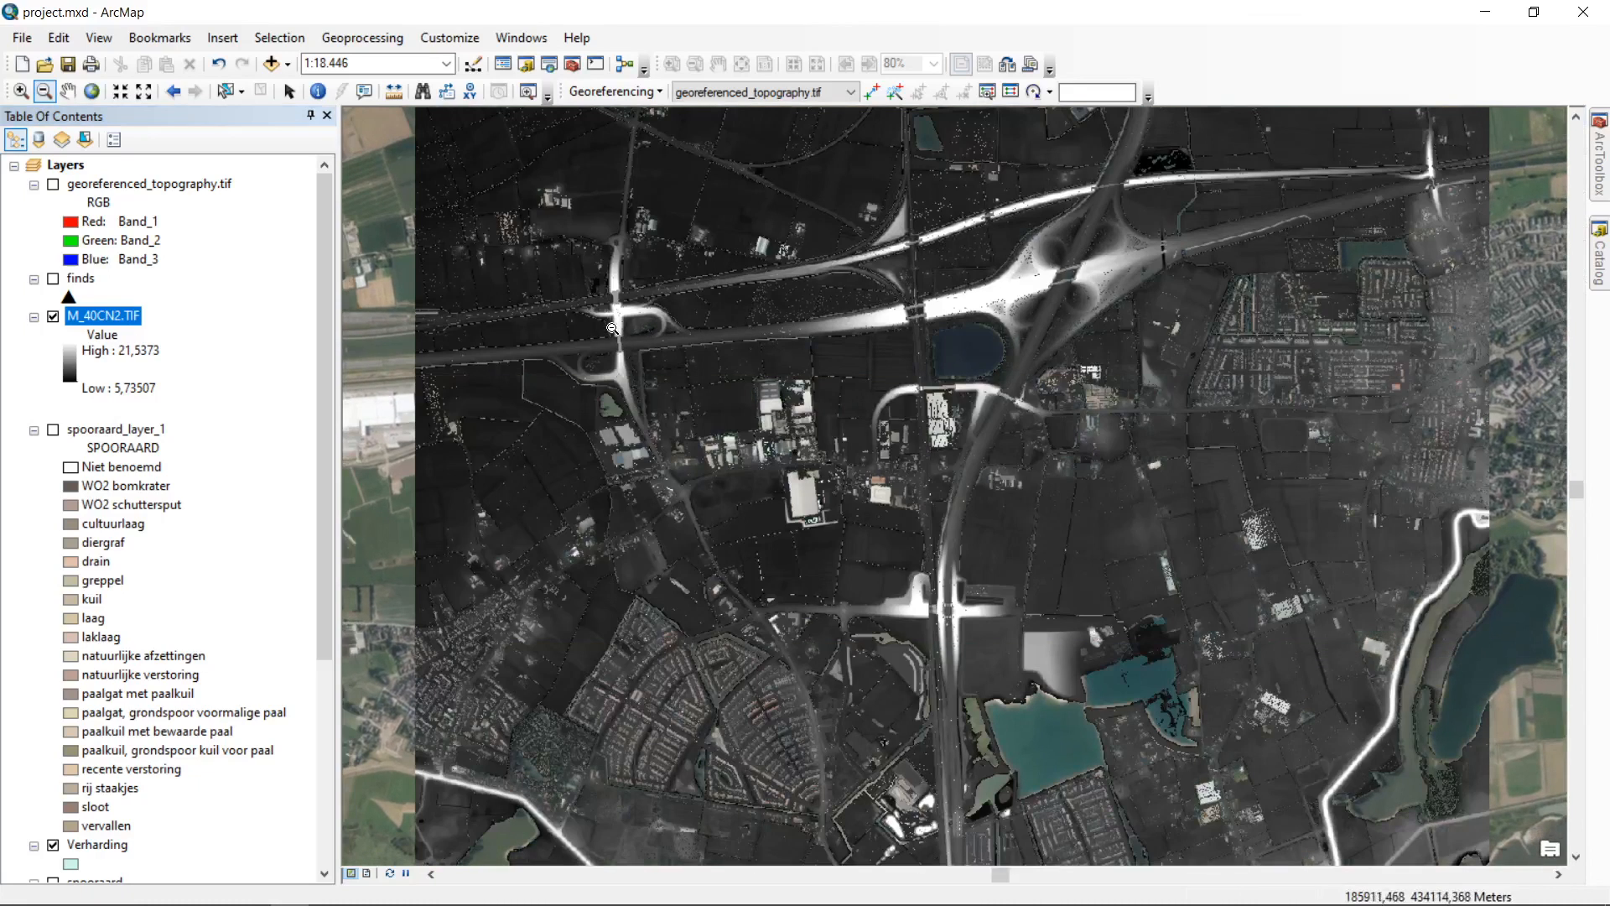
click(20, 92)
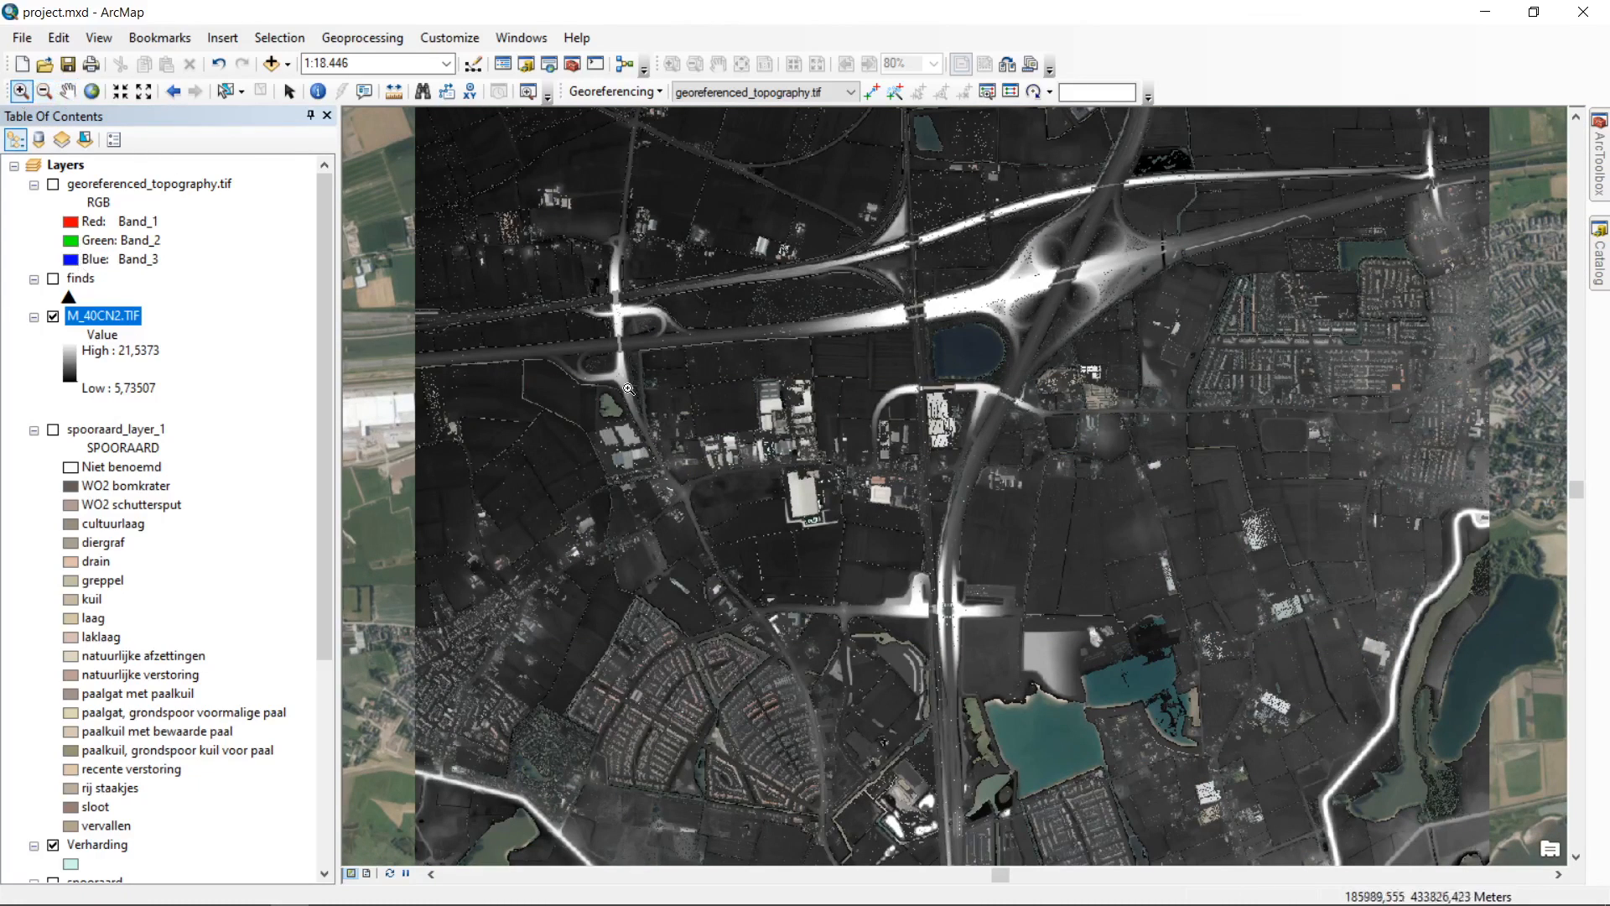
drag(579, 302, 1054, 648)
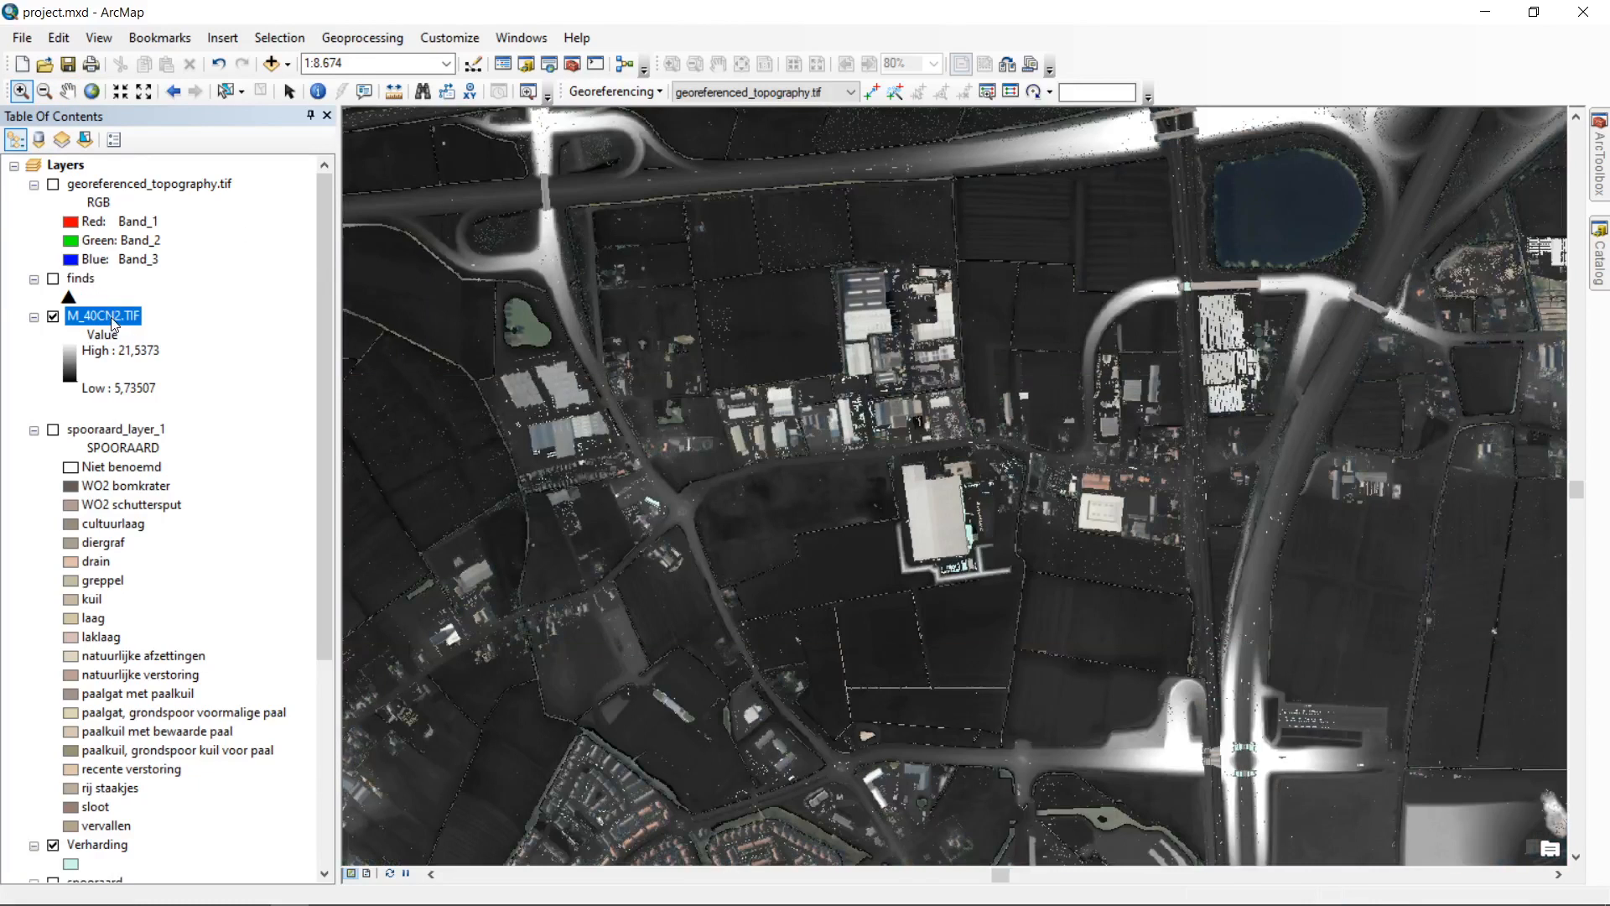
right_click(111, 318)
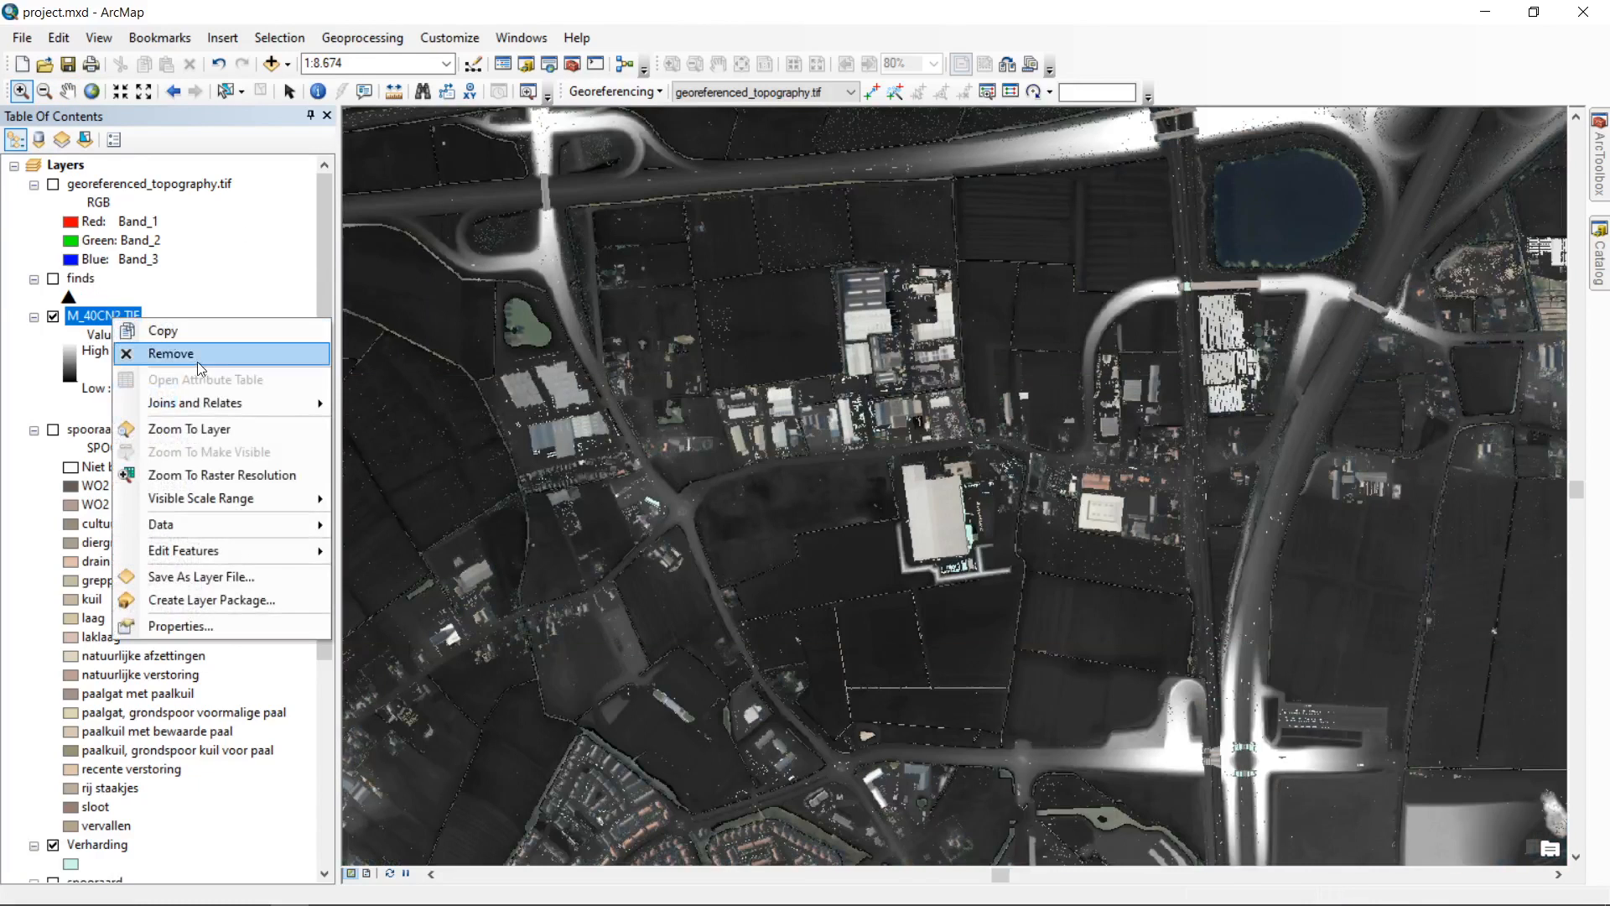
click(217, 626)
click(562, 246)
click(603, 243)
click(676, 244)
click(726, 243)
click(765, 244)
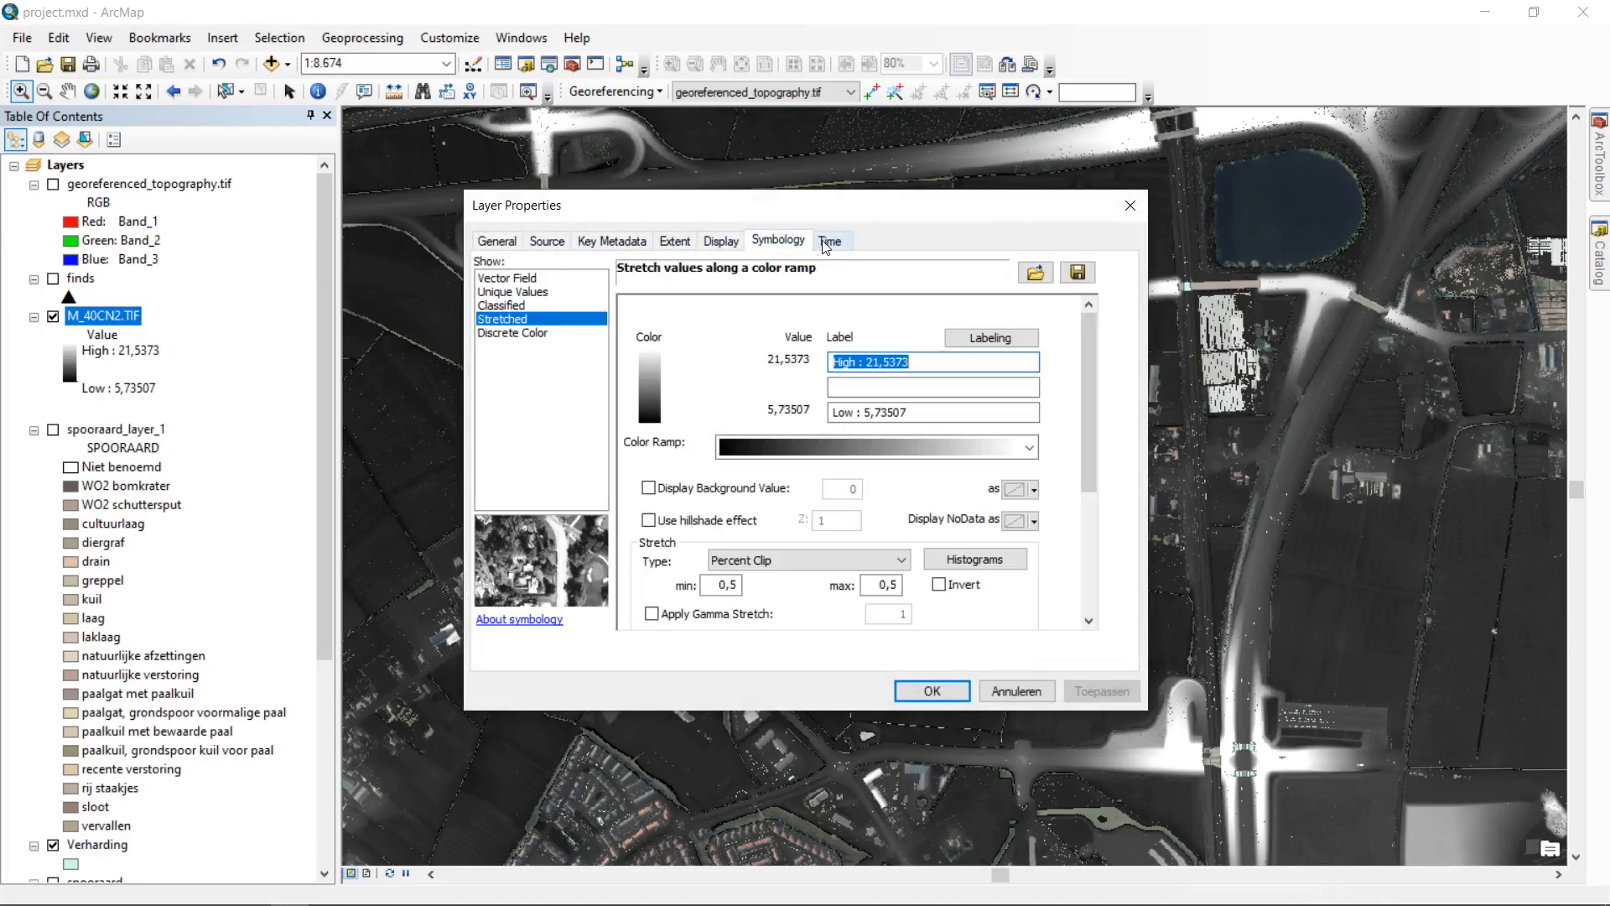
click(830, 241)
click(1130, 206)
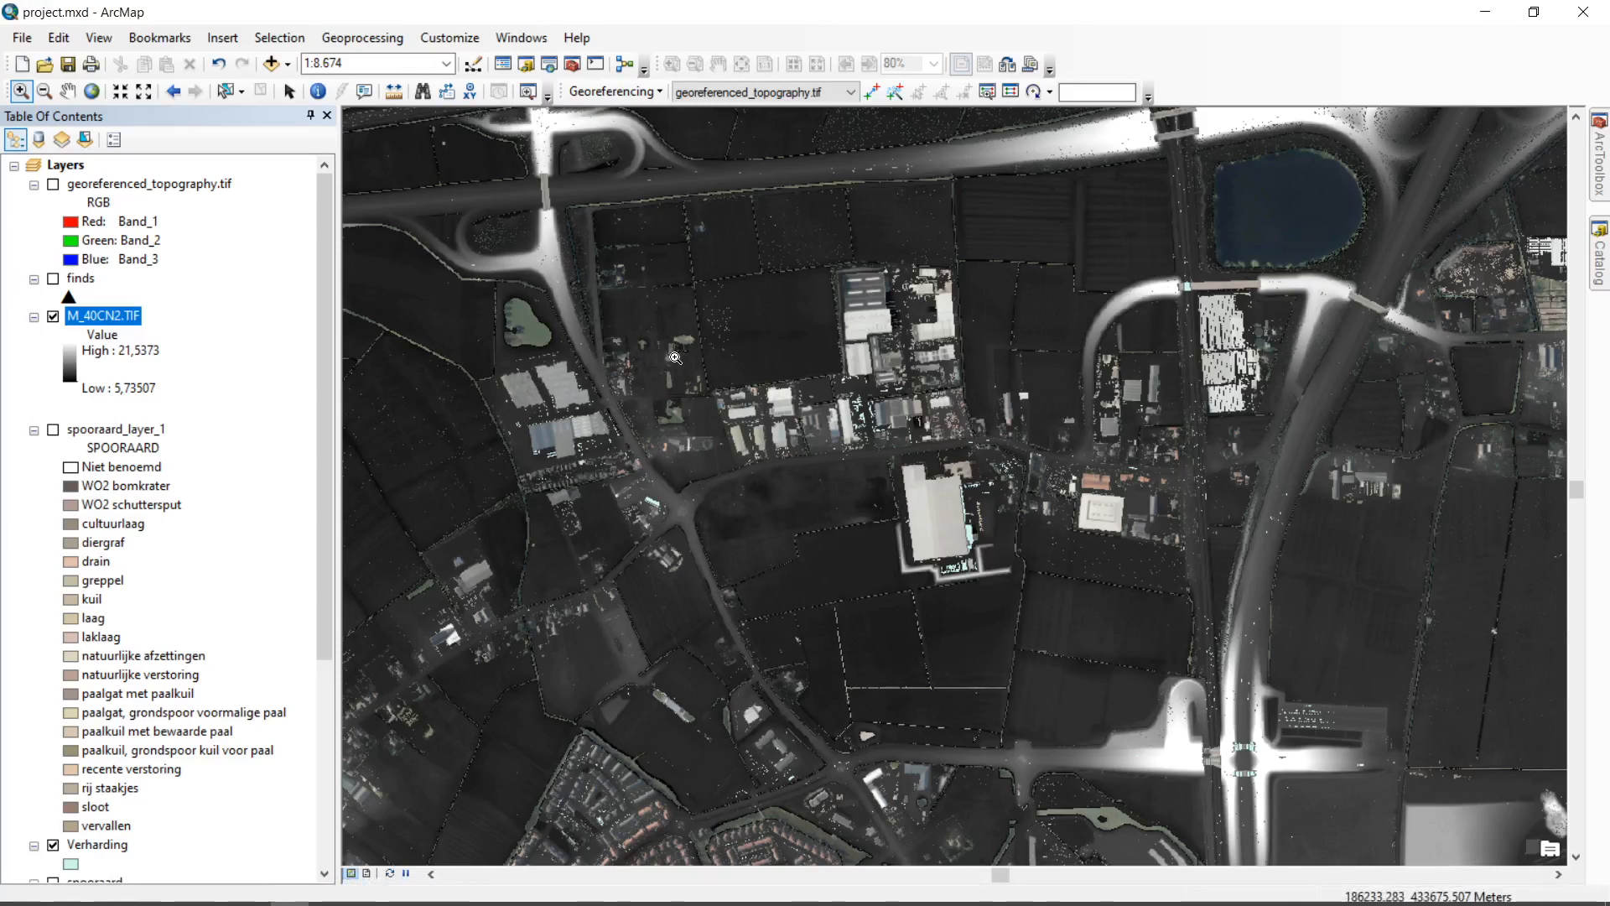
Step: Hide the M_40CN2.TIF layer, show georeferenced_topography.tif and frame its street area on the map
click(52, 317)
click(53, 185)
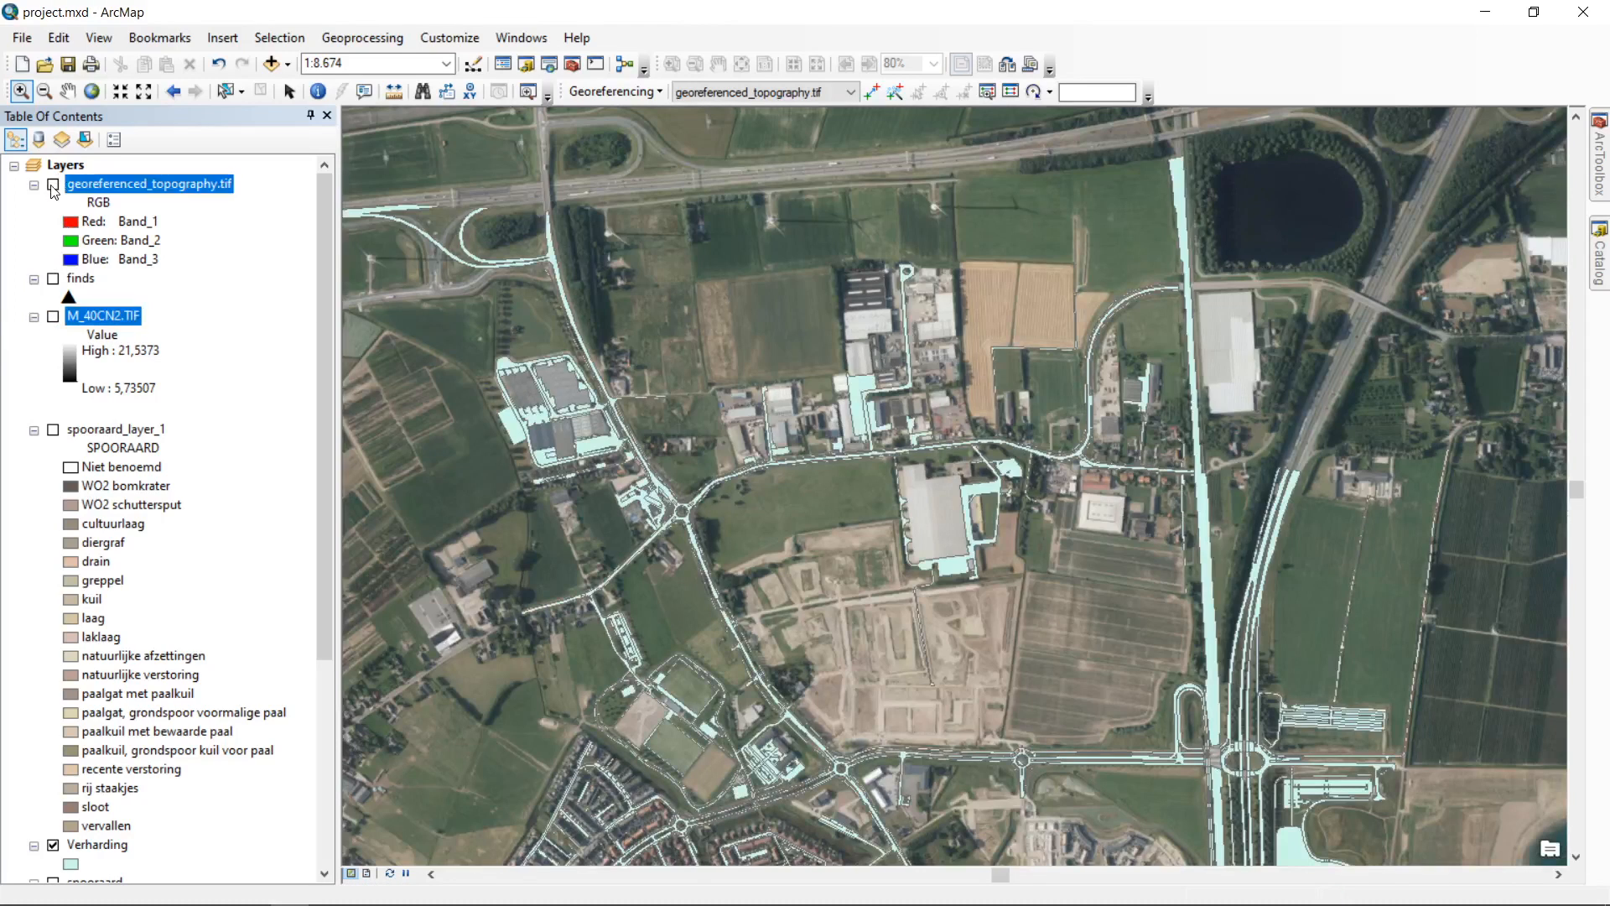
drag(795, 602, 776, 345)
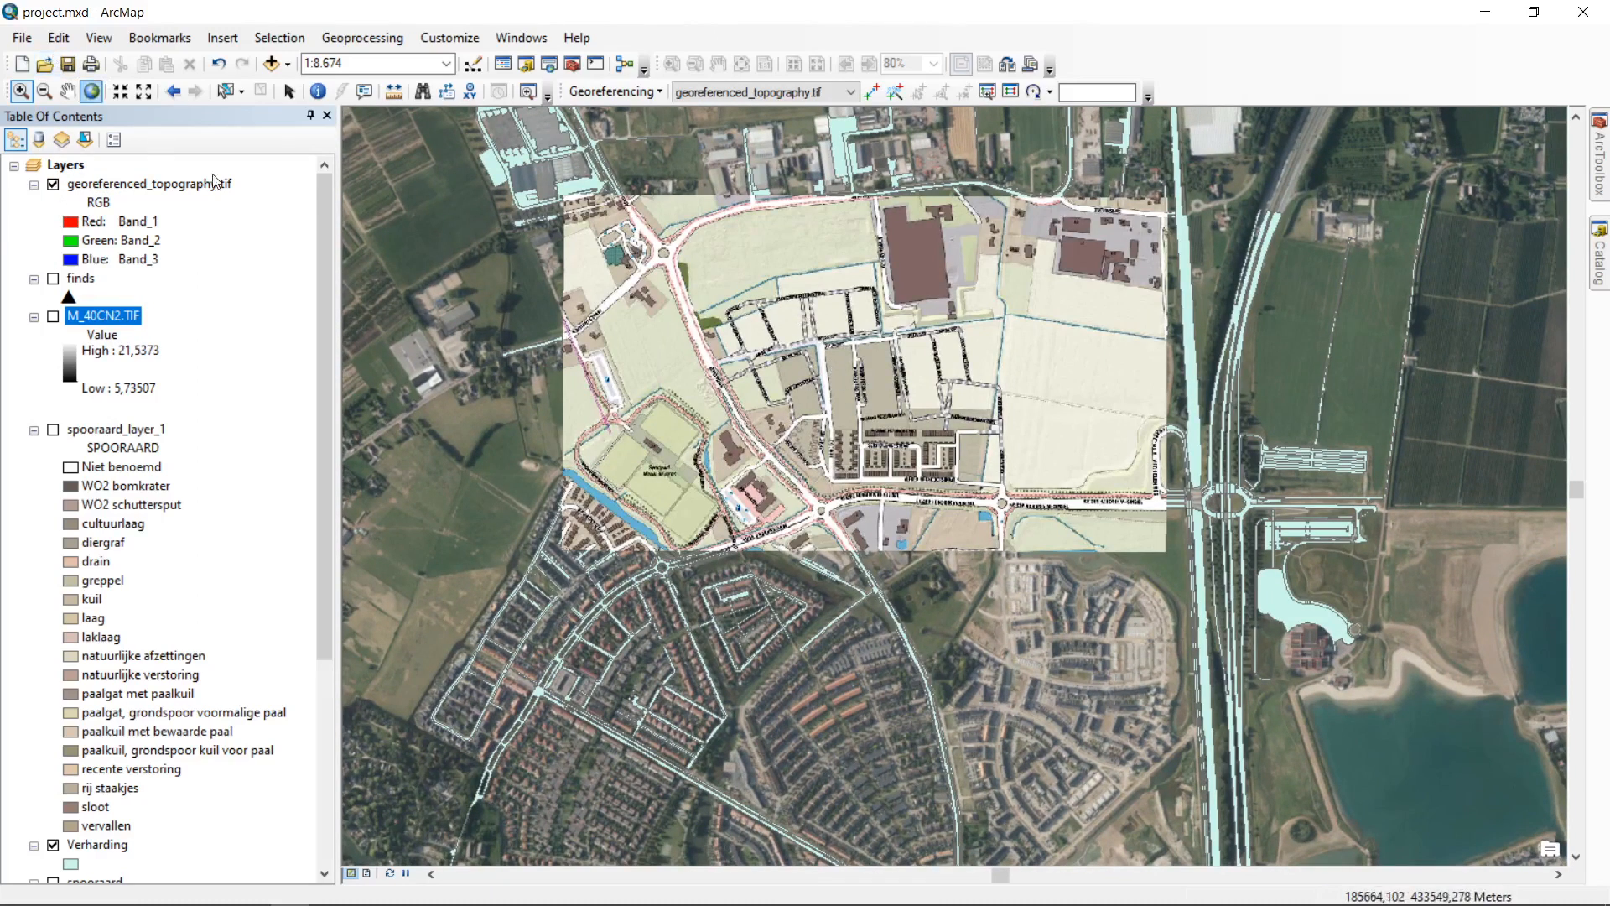
mouse_move(712, 294)
mouse_down()
mouse_move(805, 493)
mouse_move(1009, 513)
mouse_up()
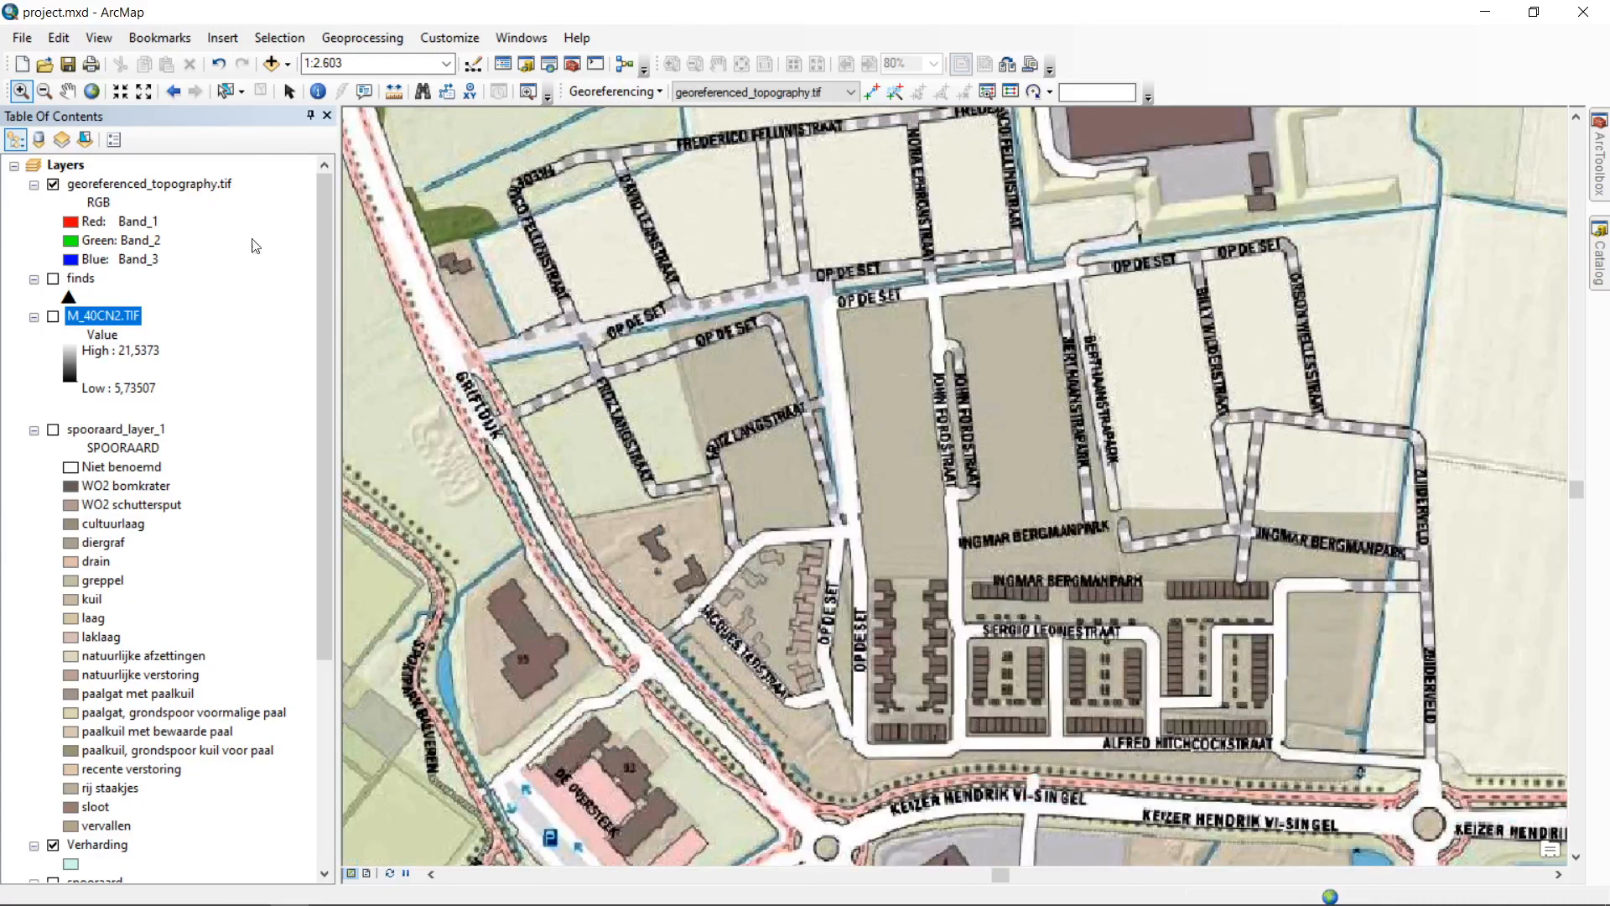
Step: Turn off the Basemap group and remove it from the map's layers
drag(320, 287, 320, 490)
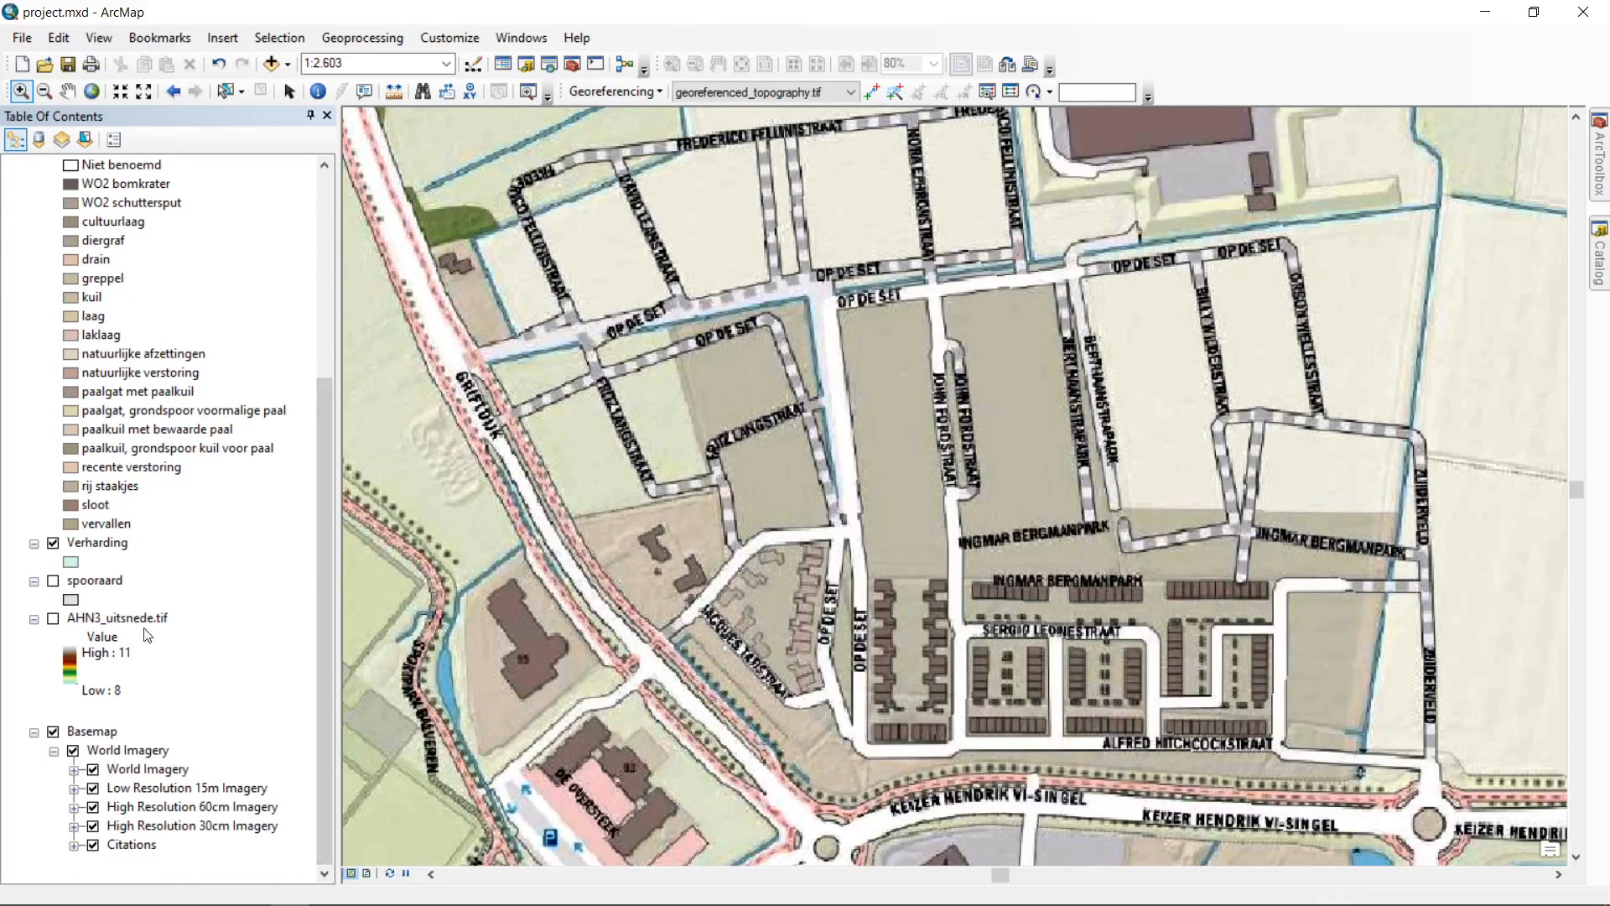
click(54, 733)
right_click(93, 738)
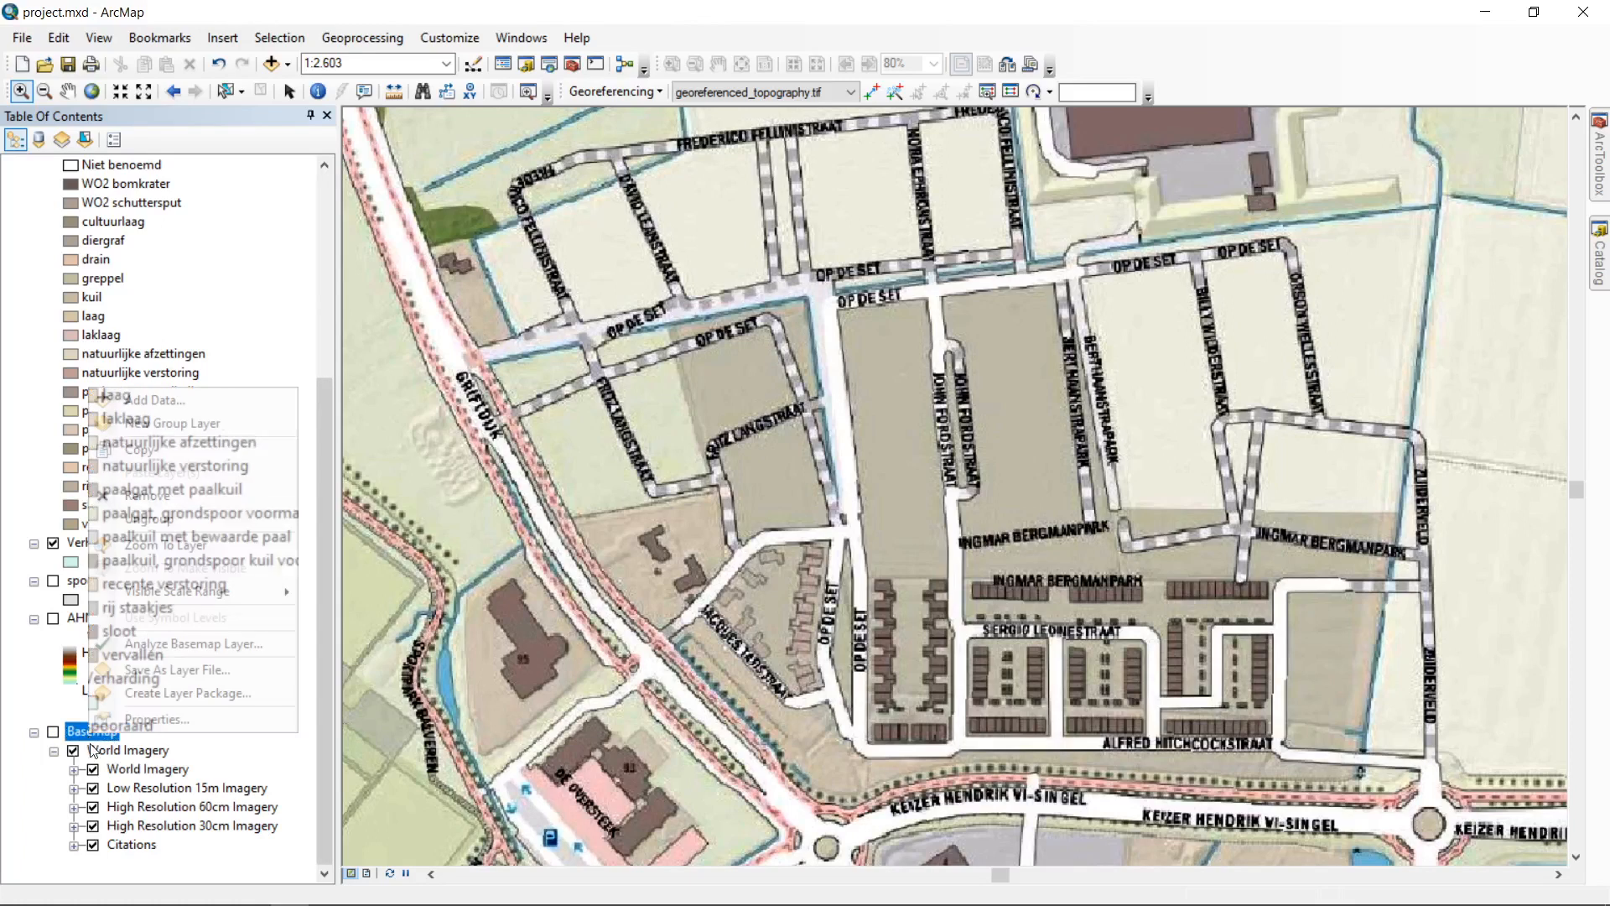
click(247, 496)
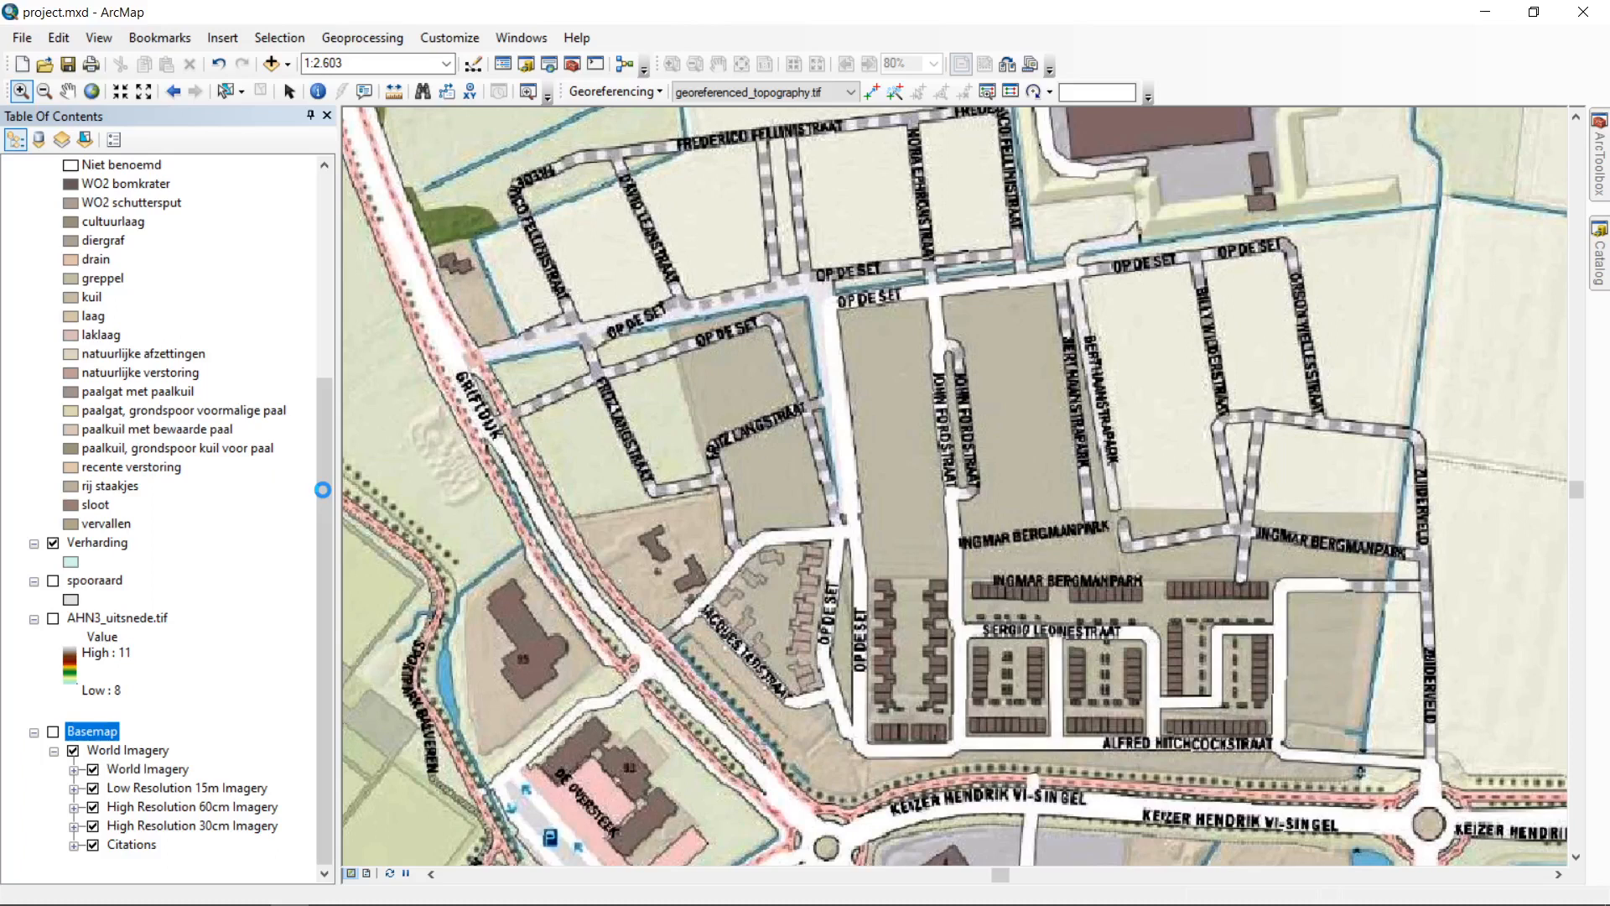
Step: Collapse the spooraard_layer_1 legend, show spooraard_layer_1 and AHN3_uitsnede.tif, and compare them with georeferenced_topography.tif by toggling it, leaving it visible
drag(324, 465, 335, 292)
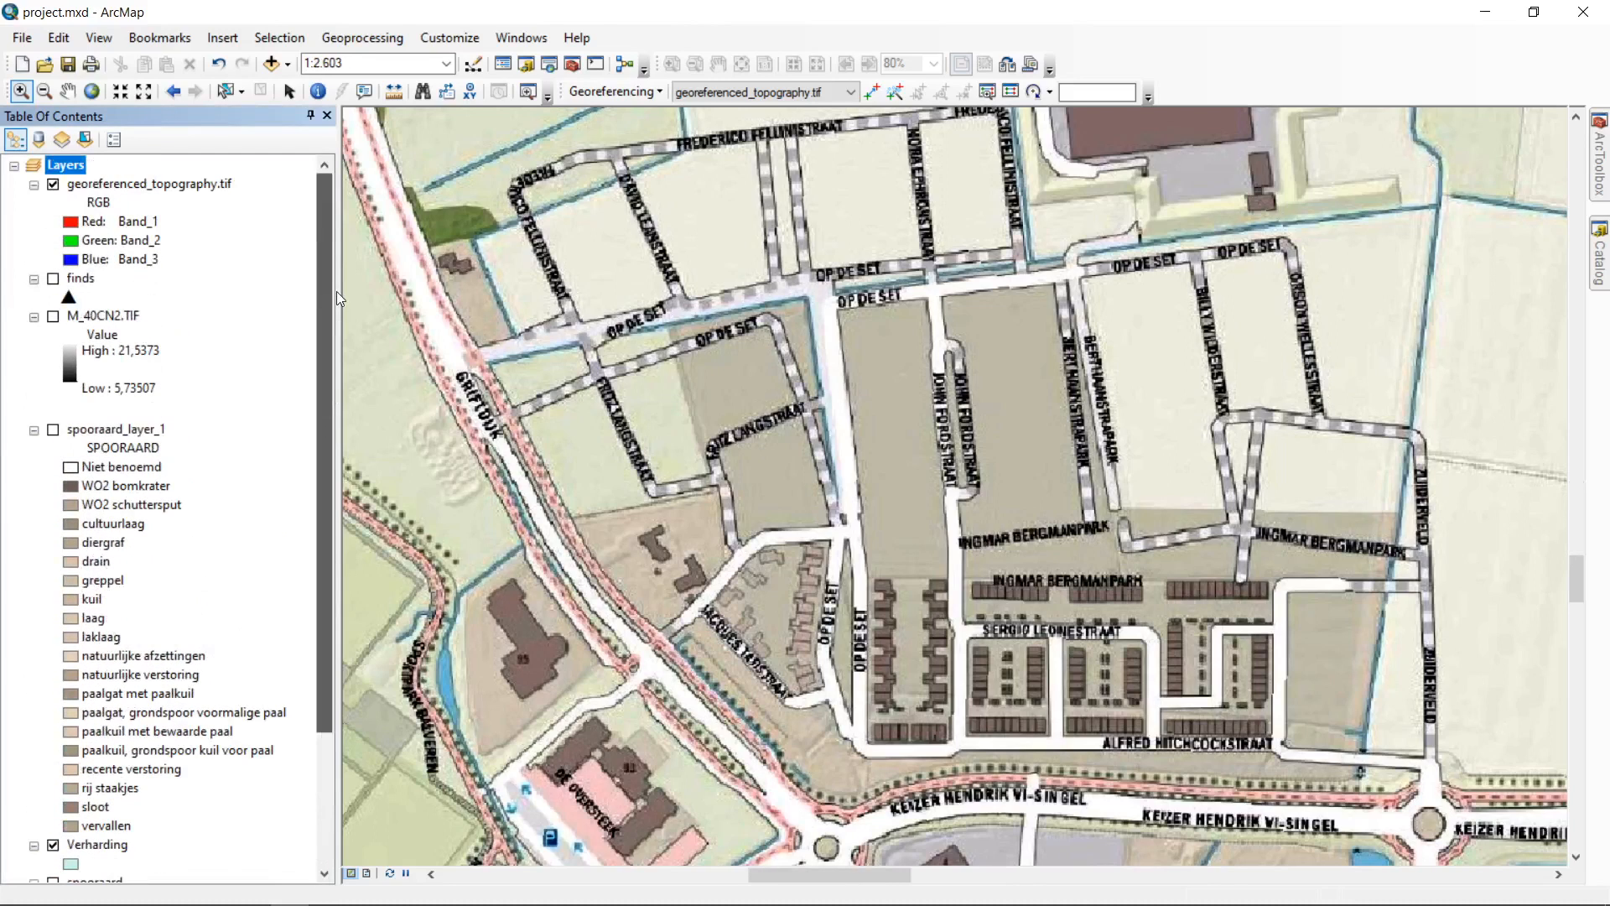
click(52, 186)
click(53, 185)
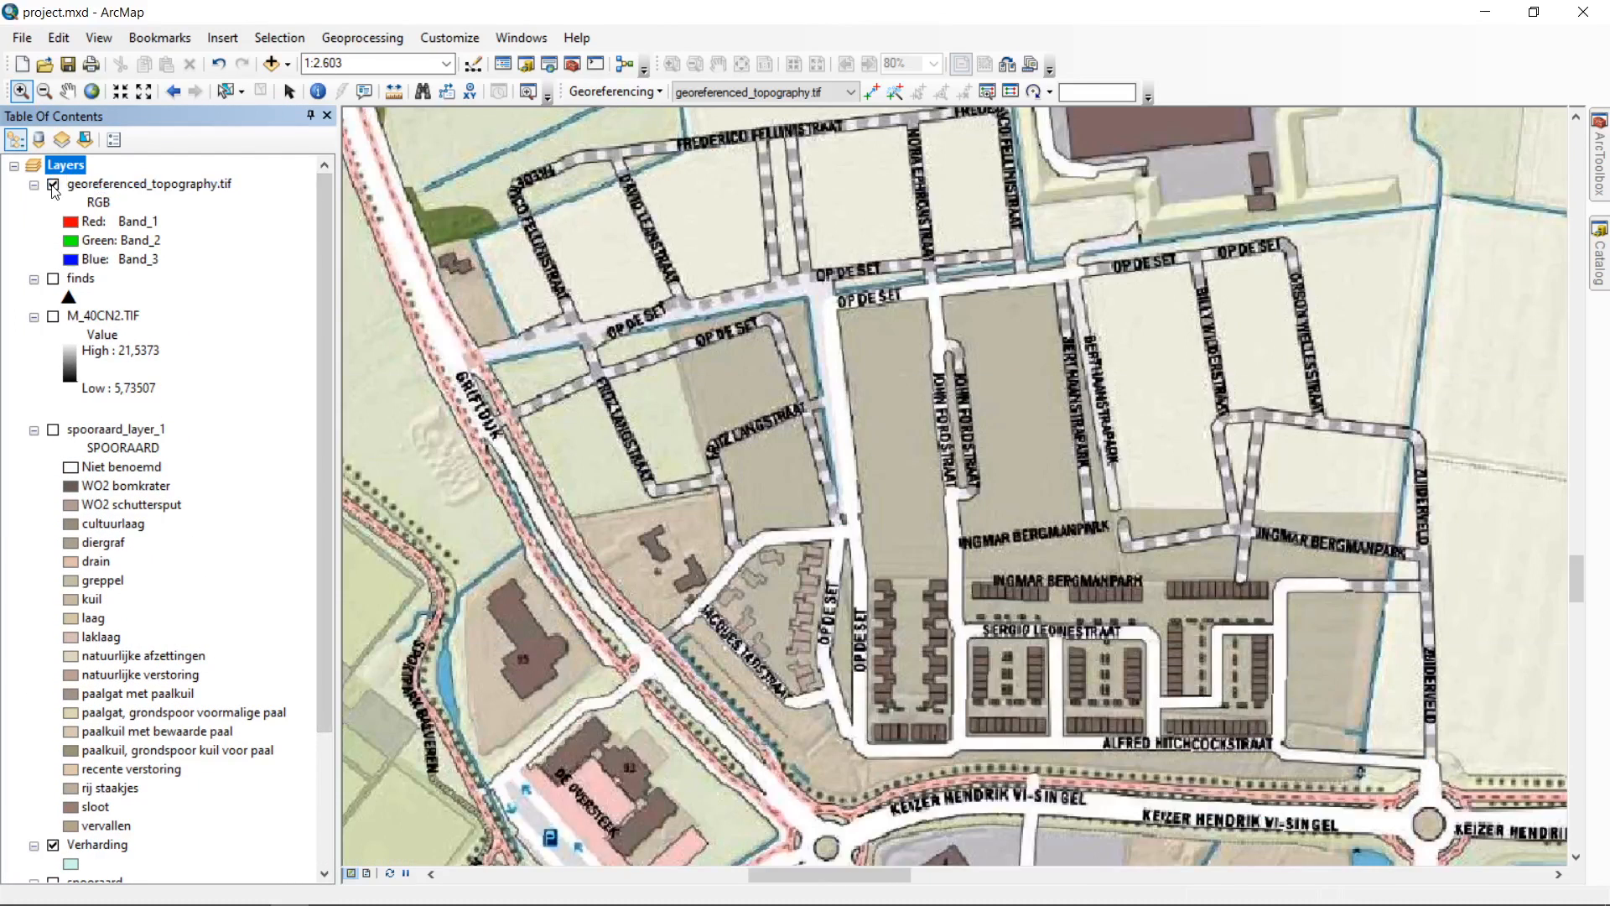
click(52, 185)
click(53, 186)
click(34, 431)
click(53, 430)
click(53, 525)
click(53, 184)
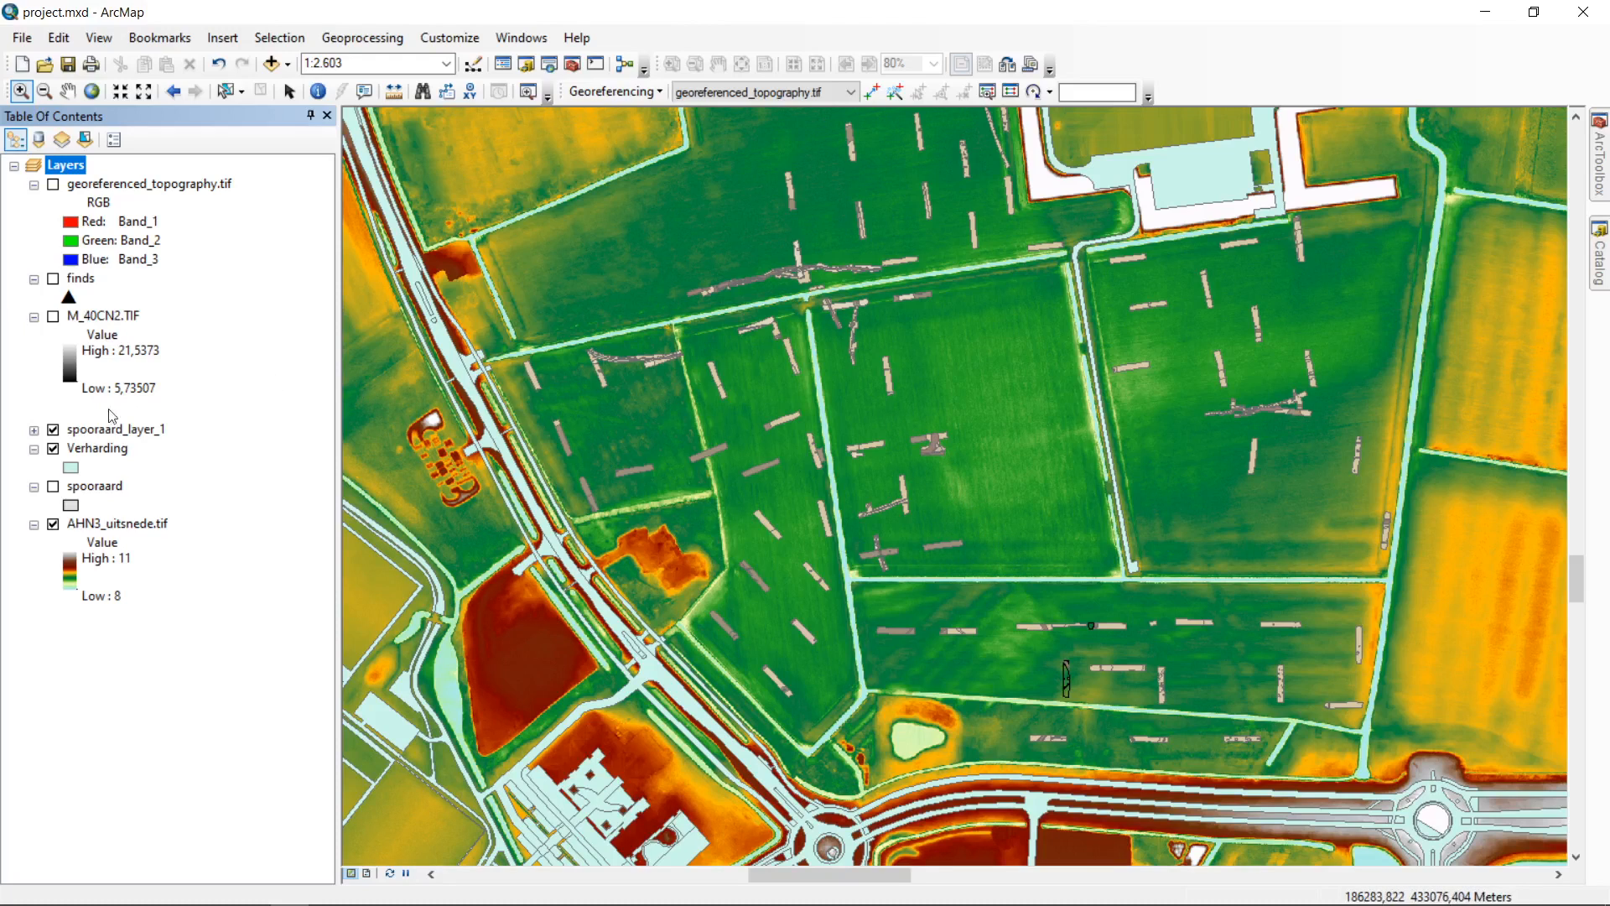
click(55, 187)
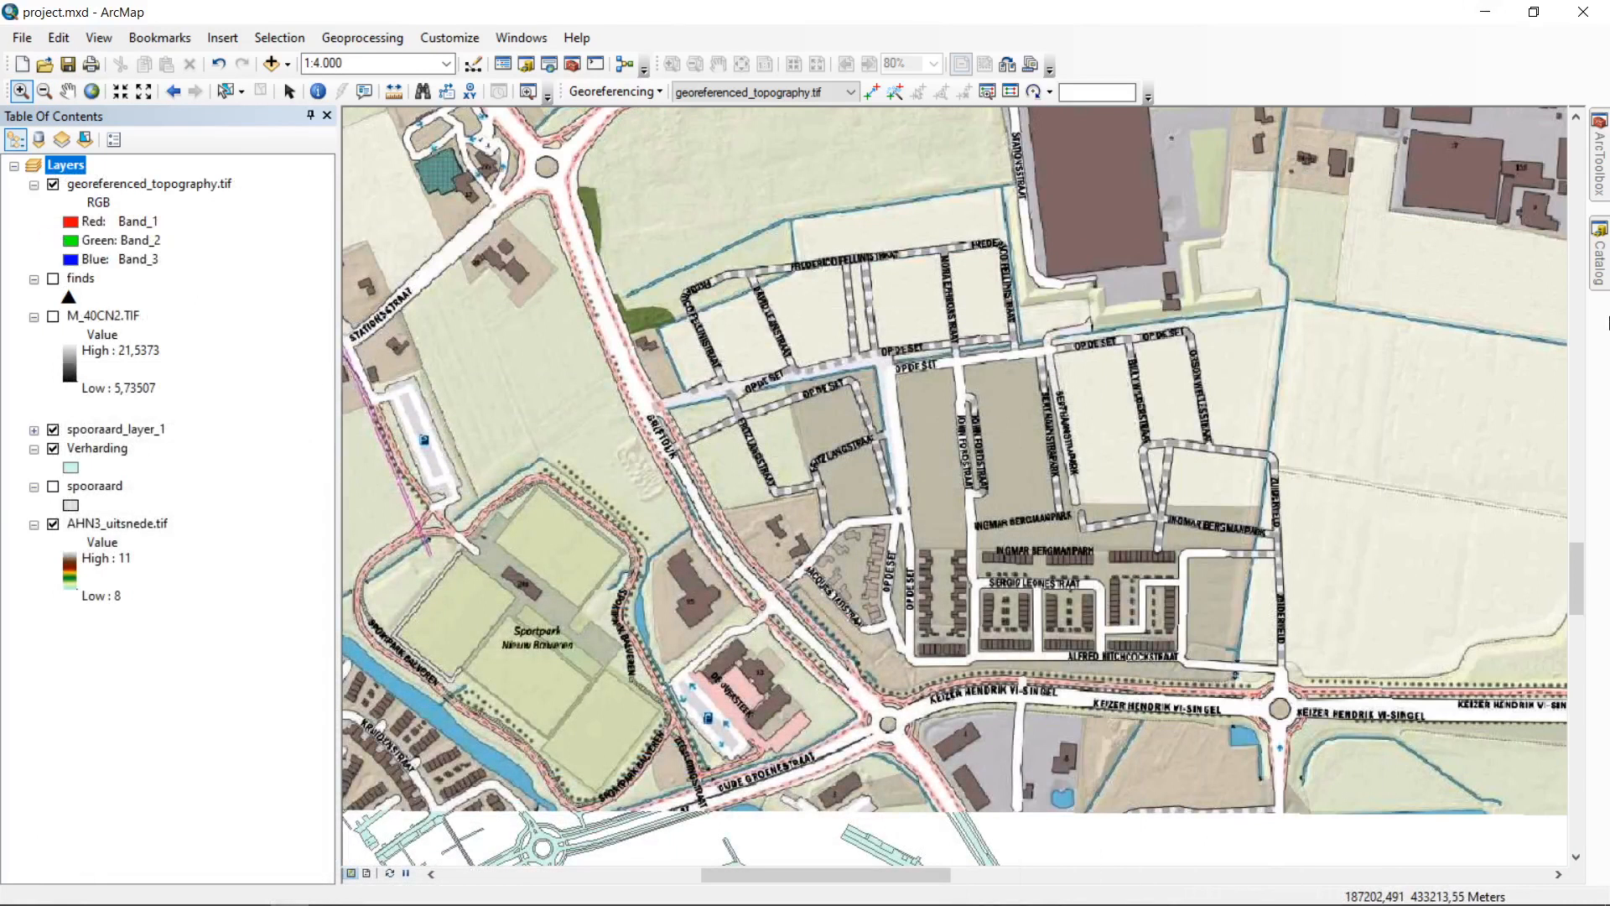
Step: Start a new shapefile in the training_data_edited_ArcGIS folder, named digitized, with feature type Polygon
mouse_move(1605, 285)
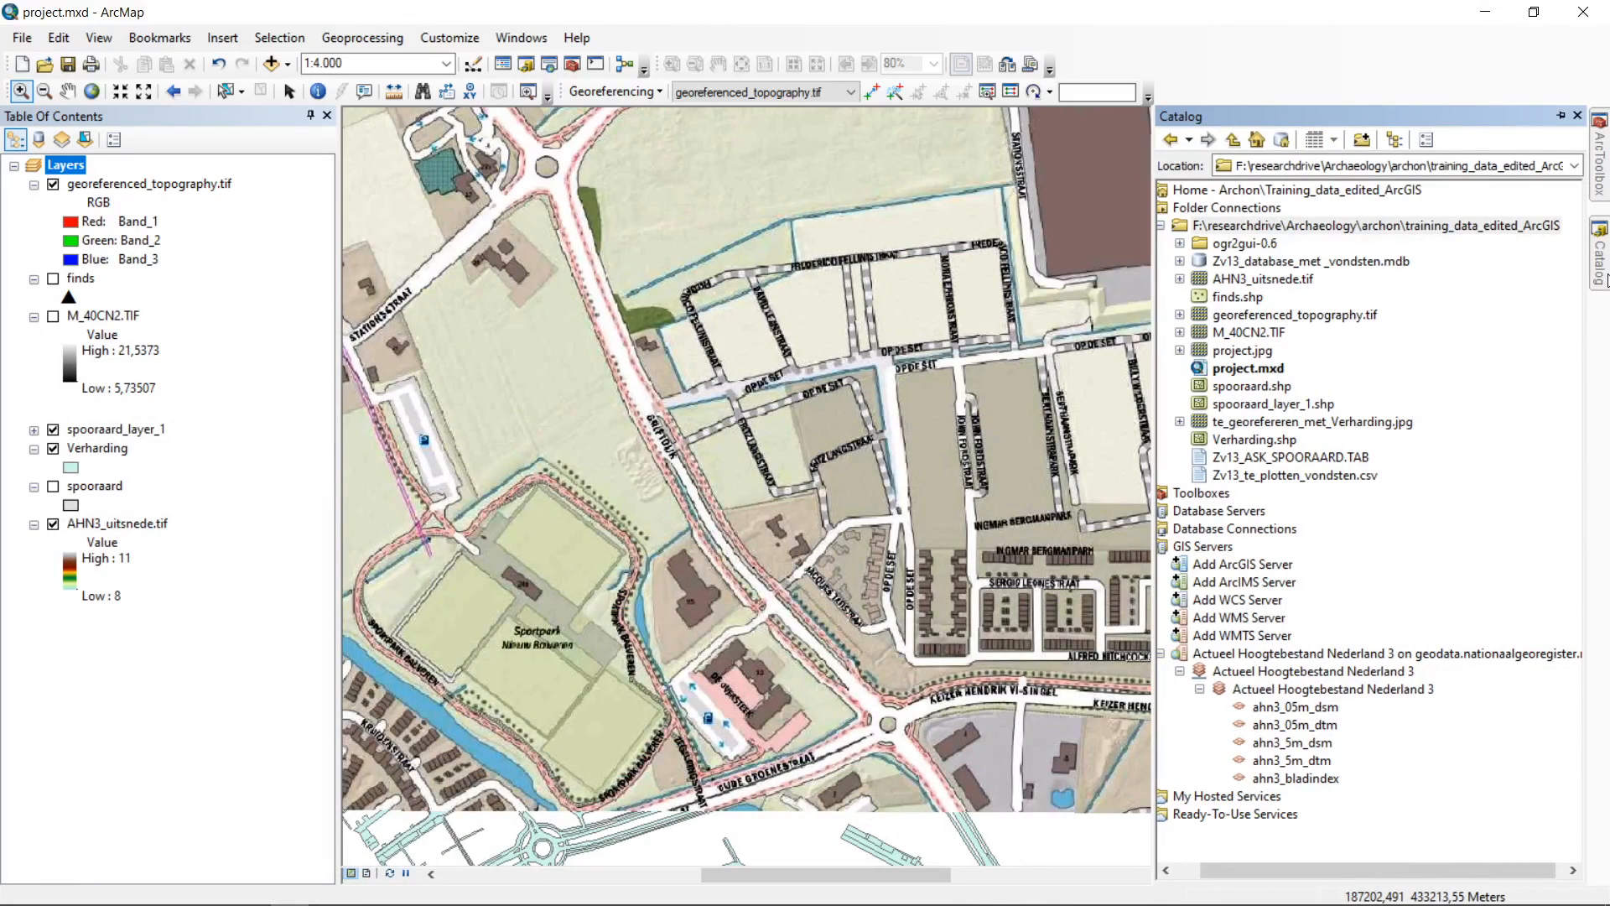
click(1402, 226)
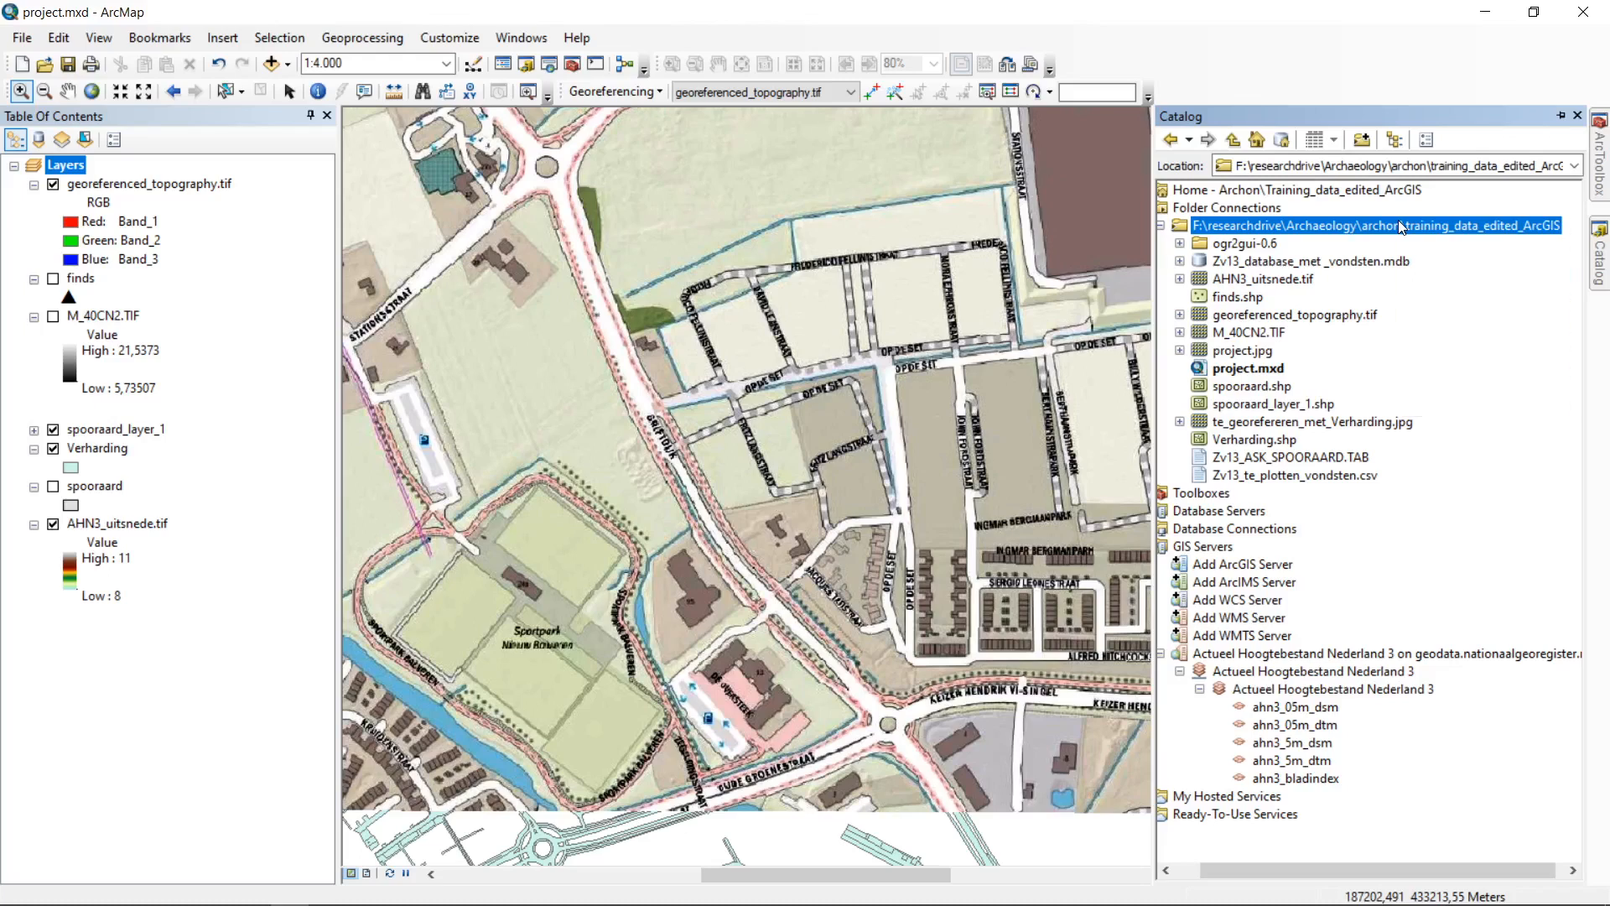
right_click(1397, 220)
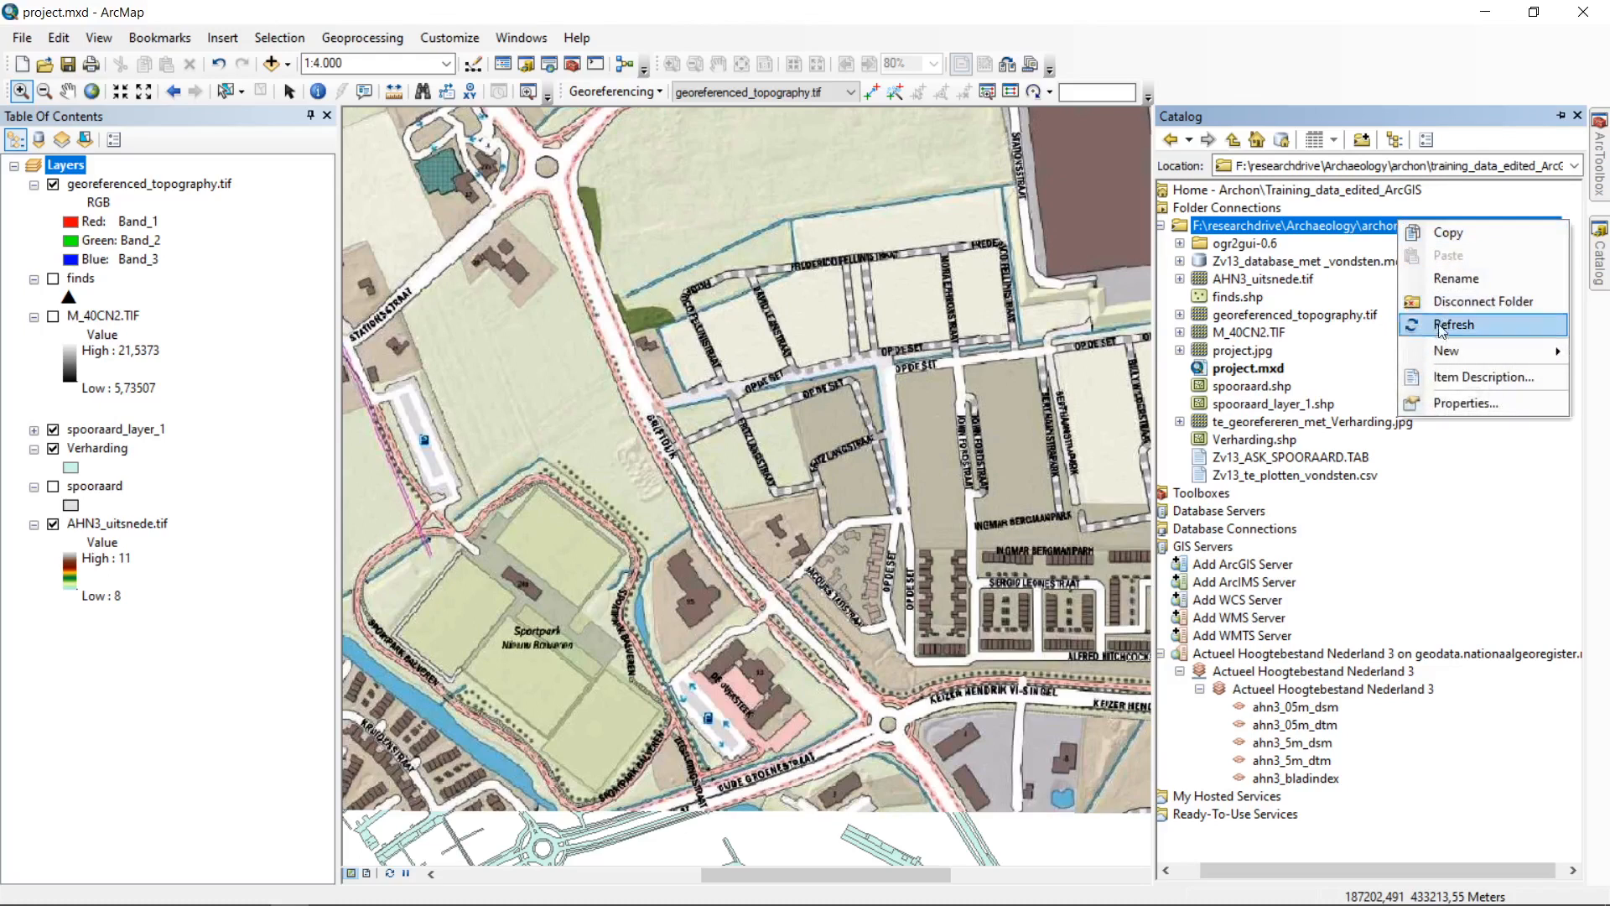
mouse_move(1451, 352)
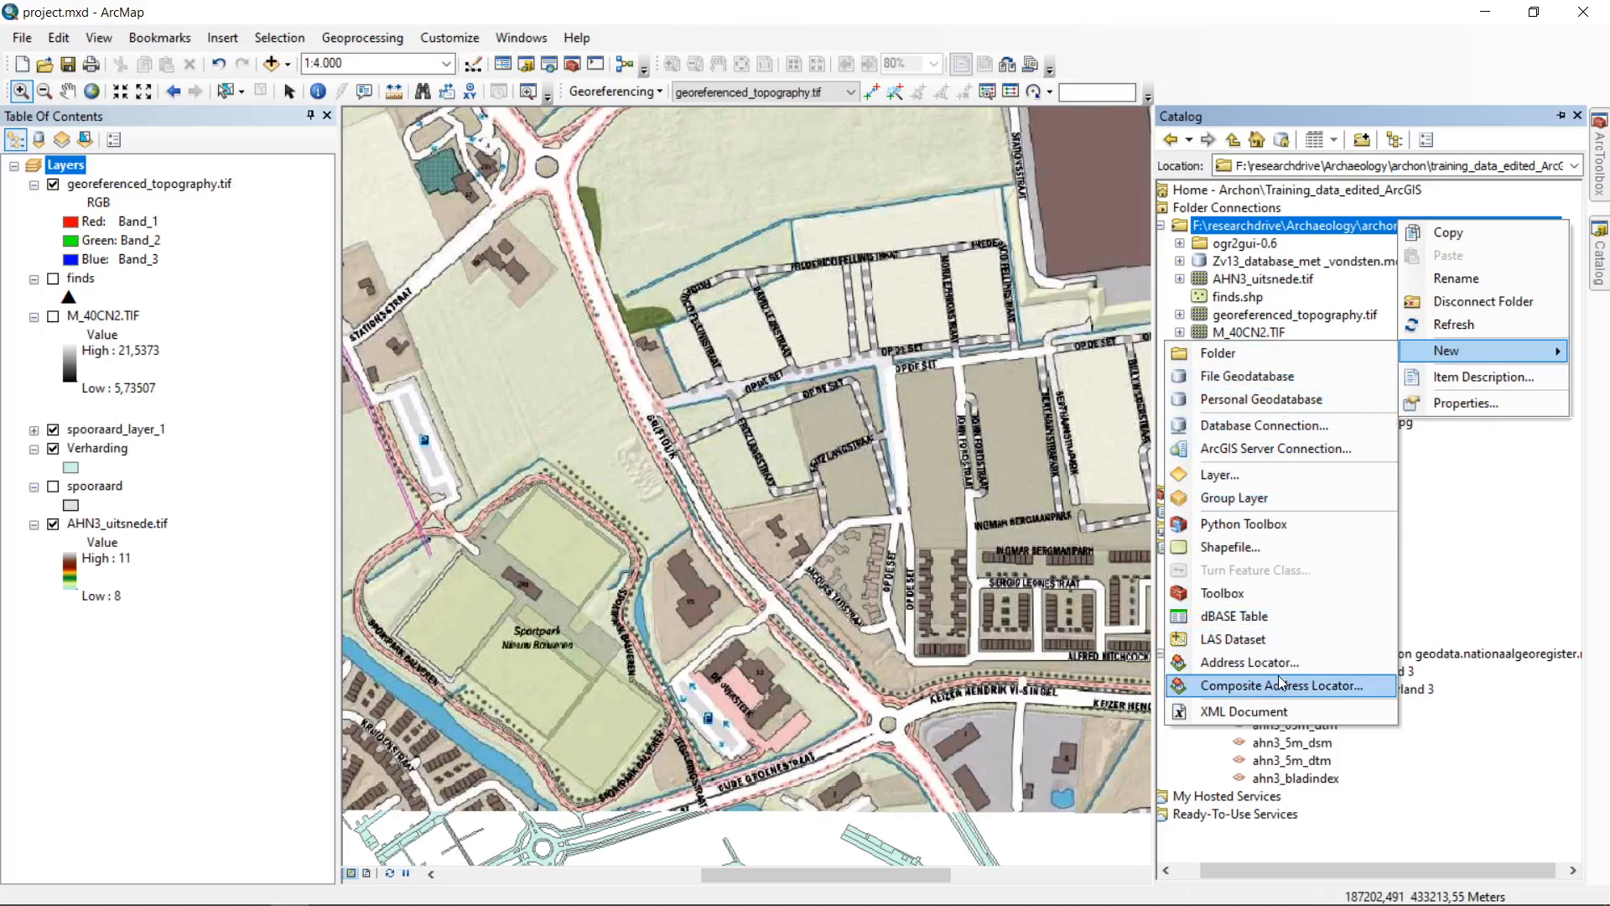
click(1308, 547)
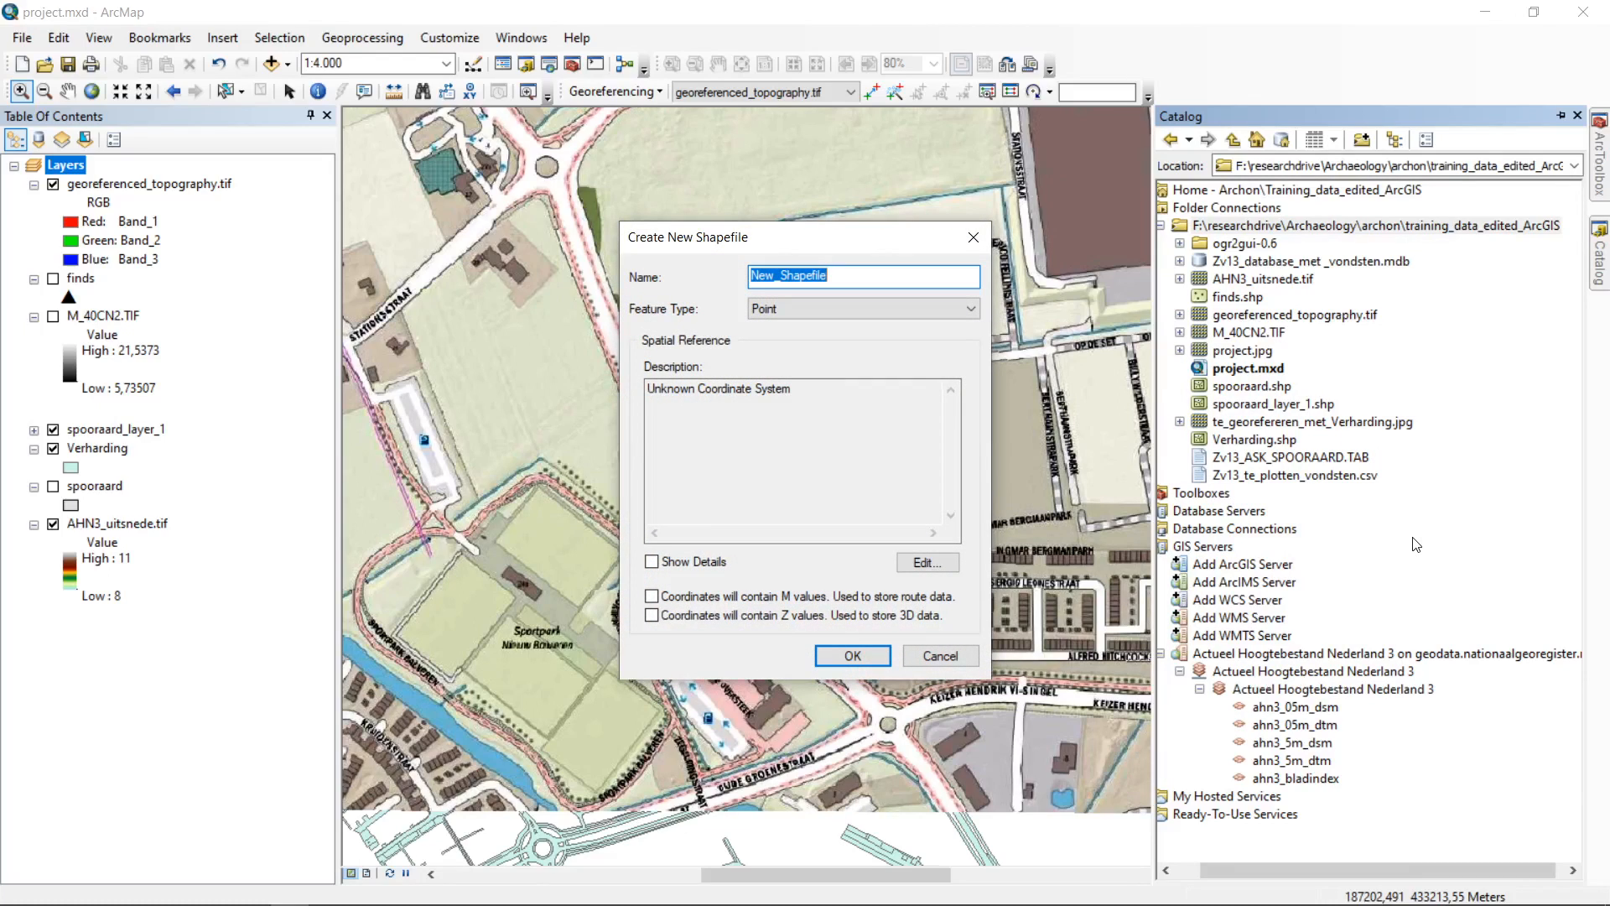
text(di)
click(822, 306)
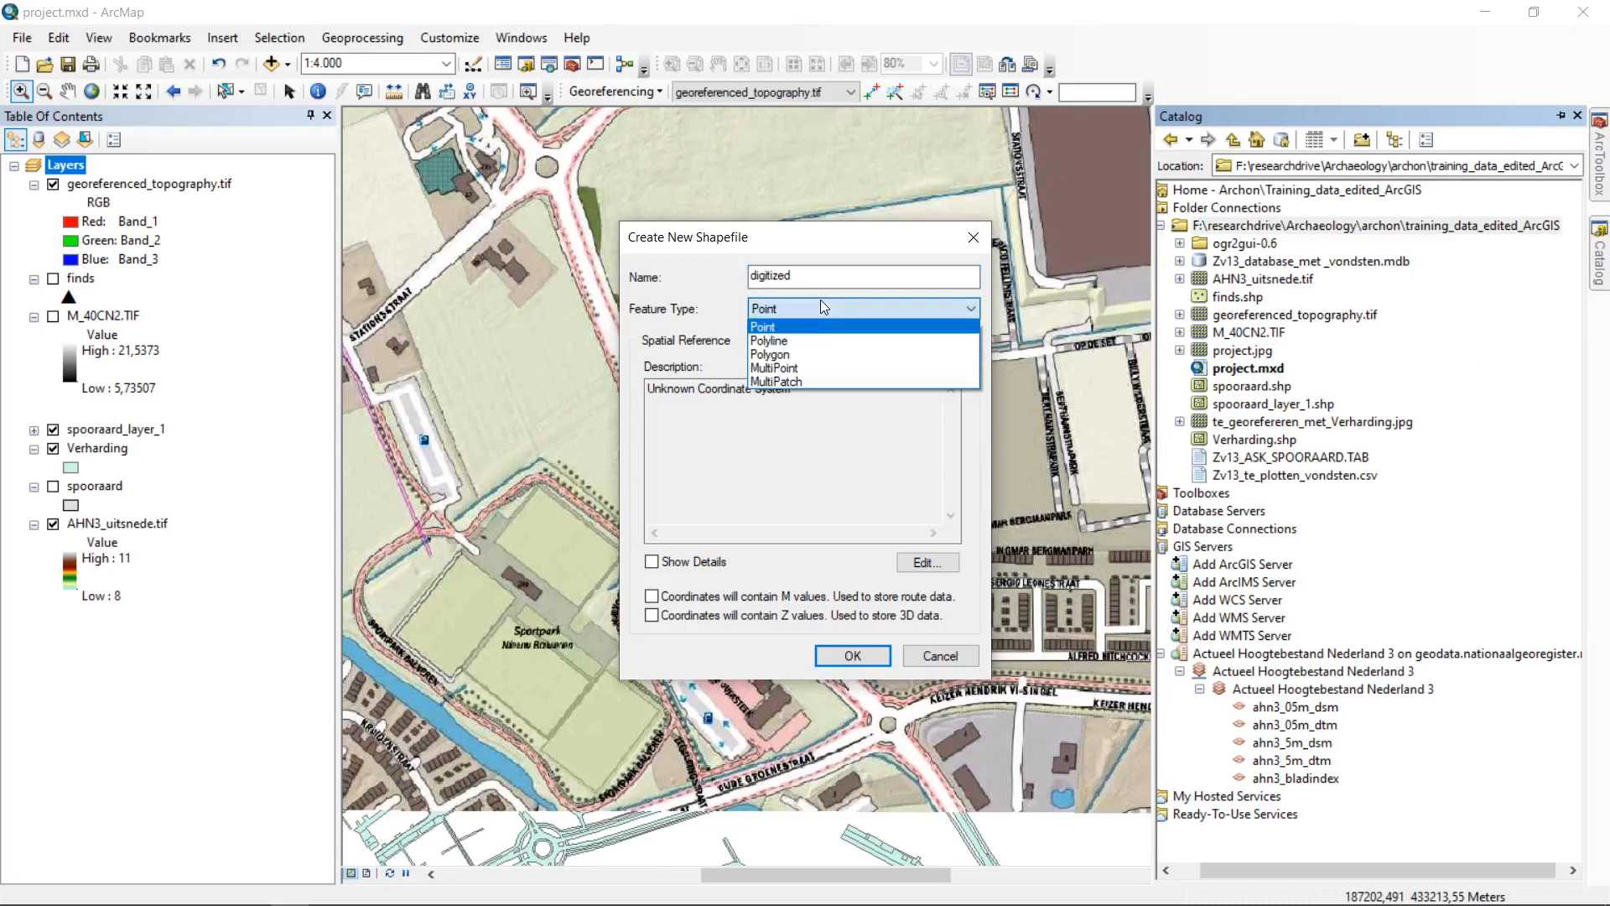
click(860, 360)
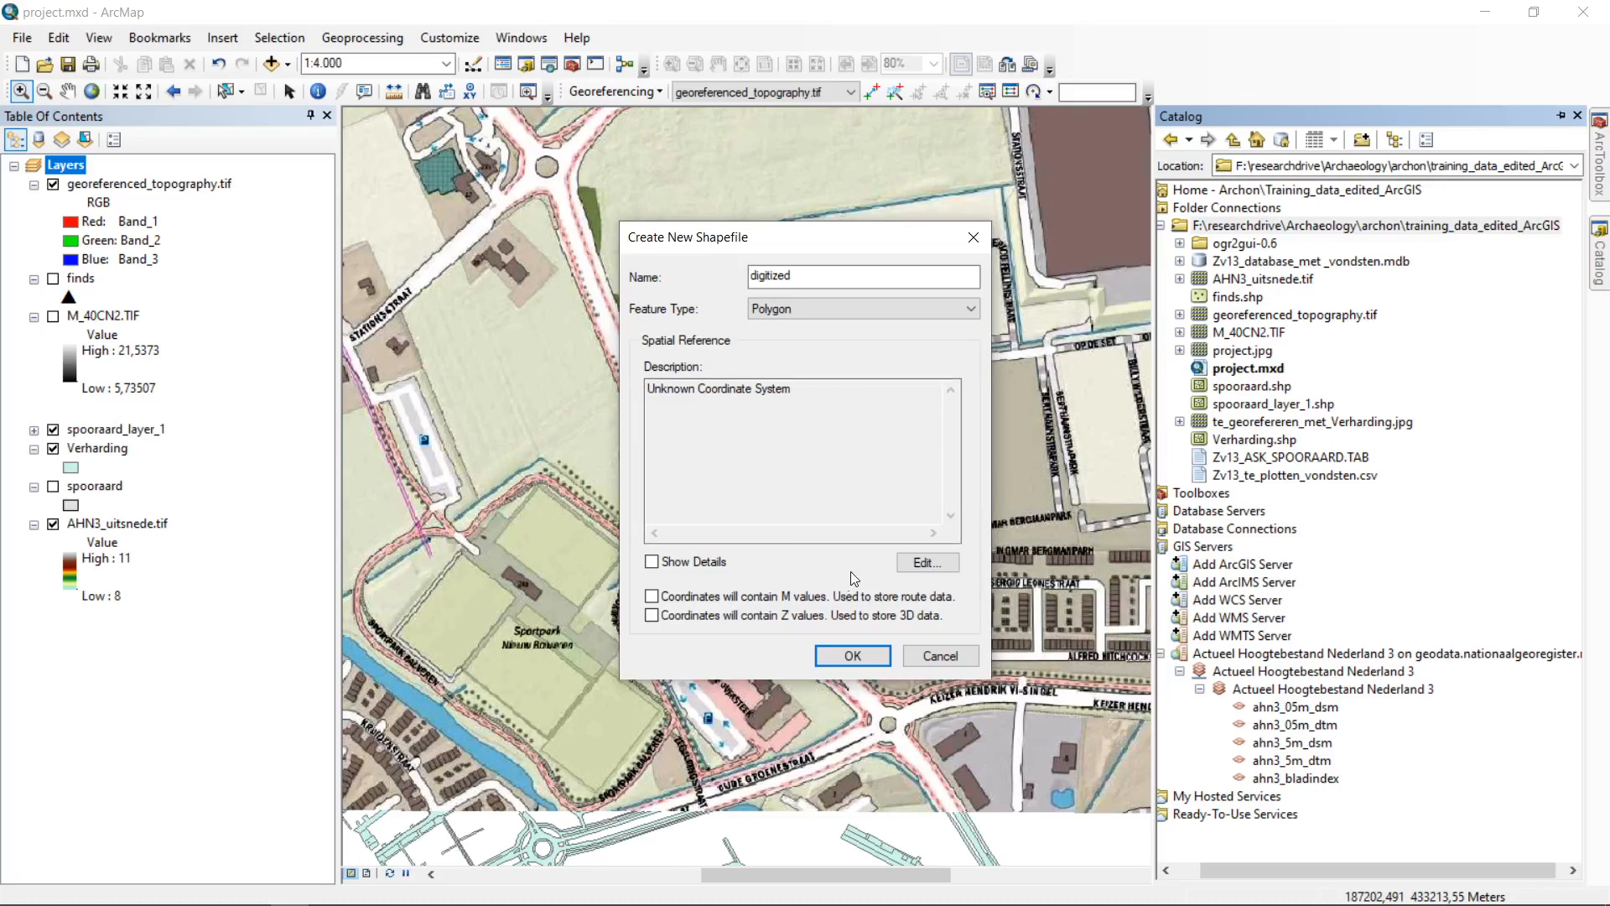
Step: Assign the RD New coordinate system (EPSG 28992) to the digitized polygon shapefile and create it
click(926, 562)
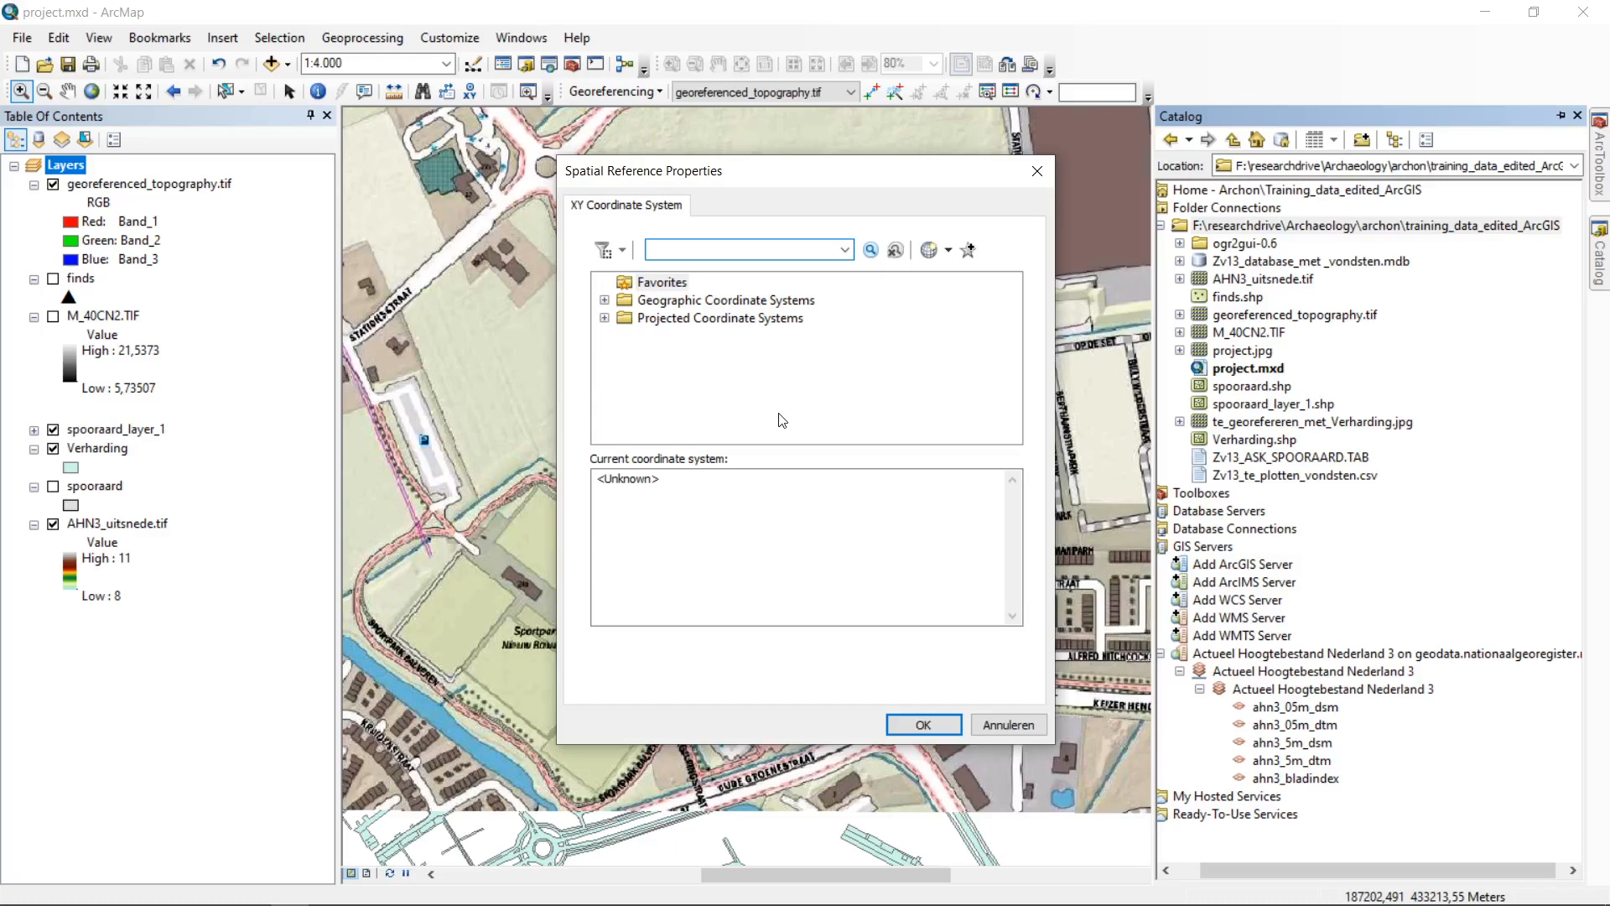
text(28992)
key(Return)
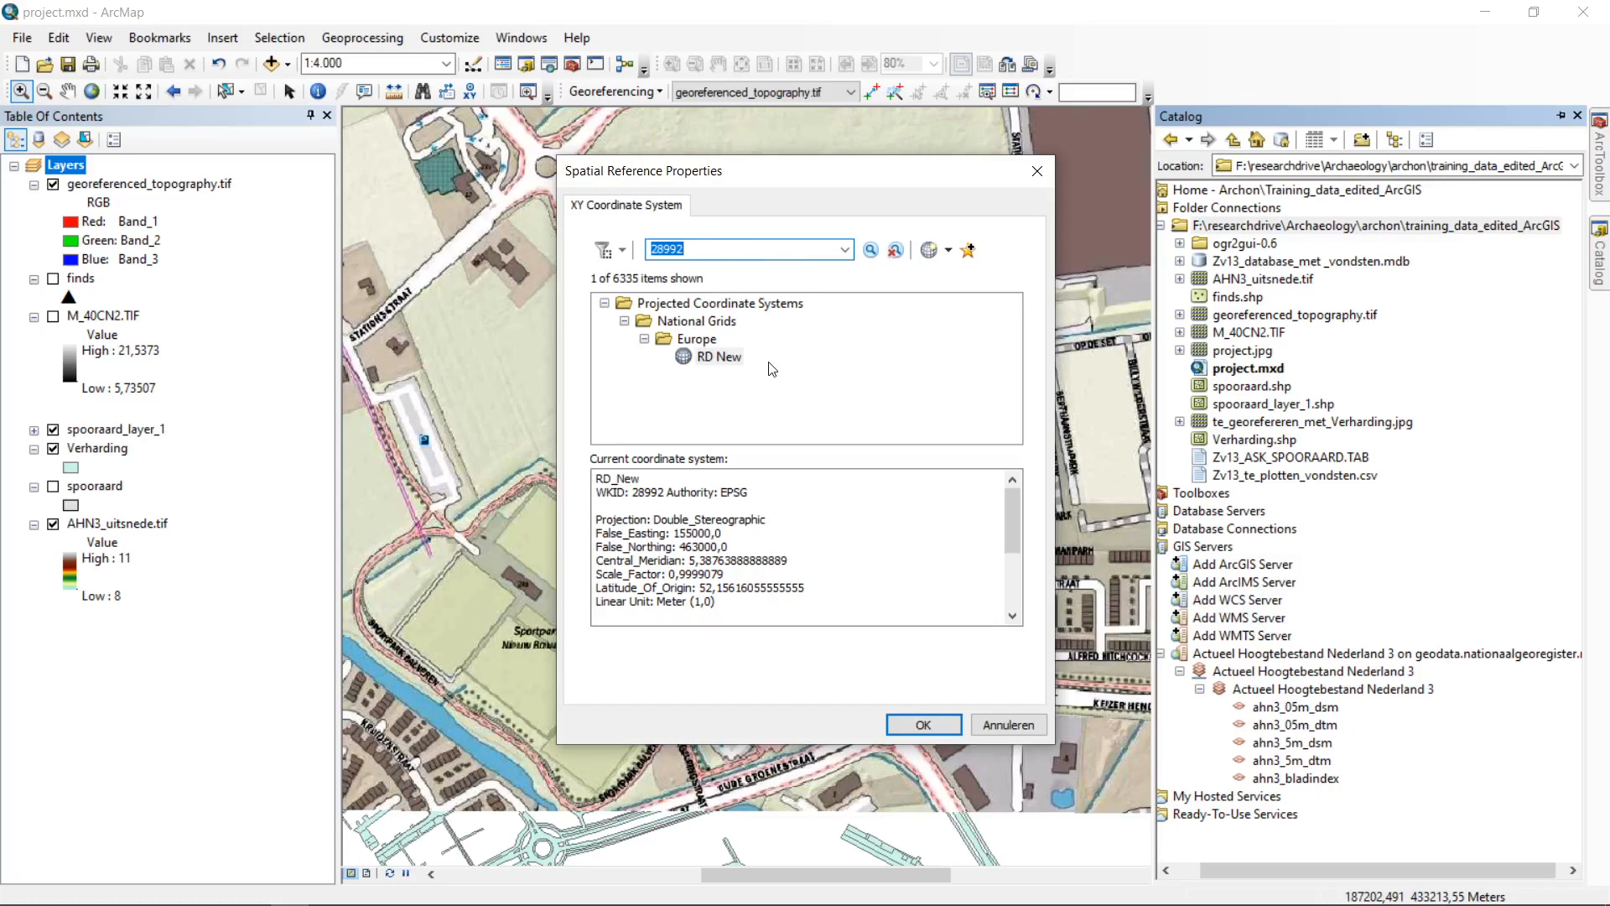
click(719, 356)
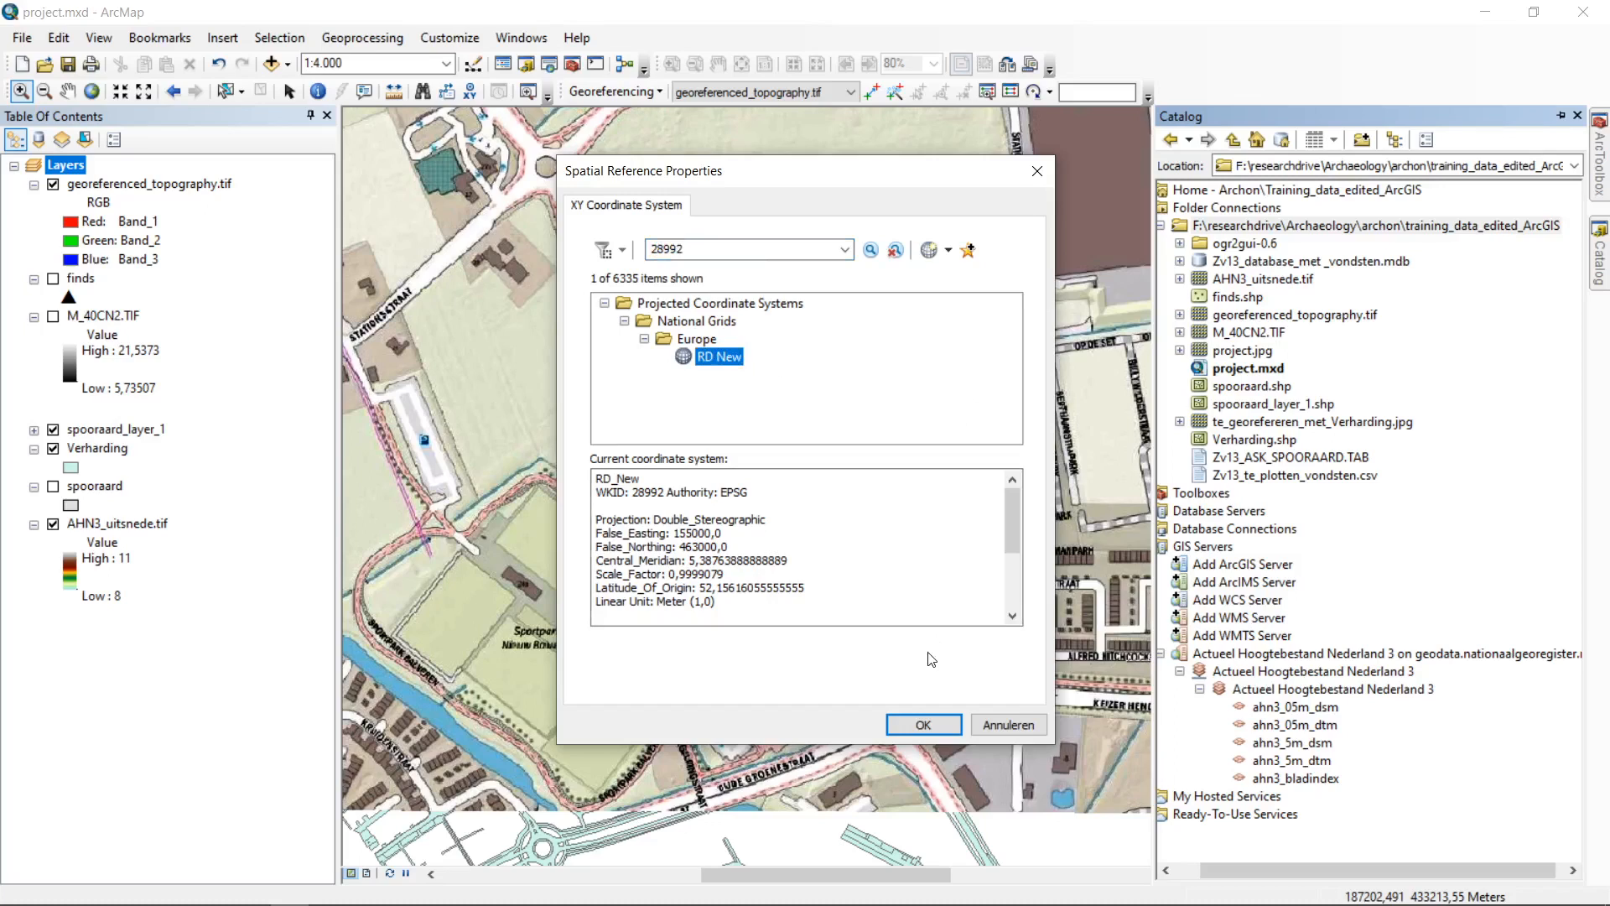
click(955, 726)
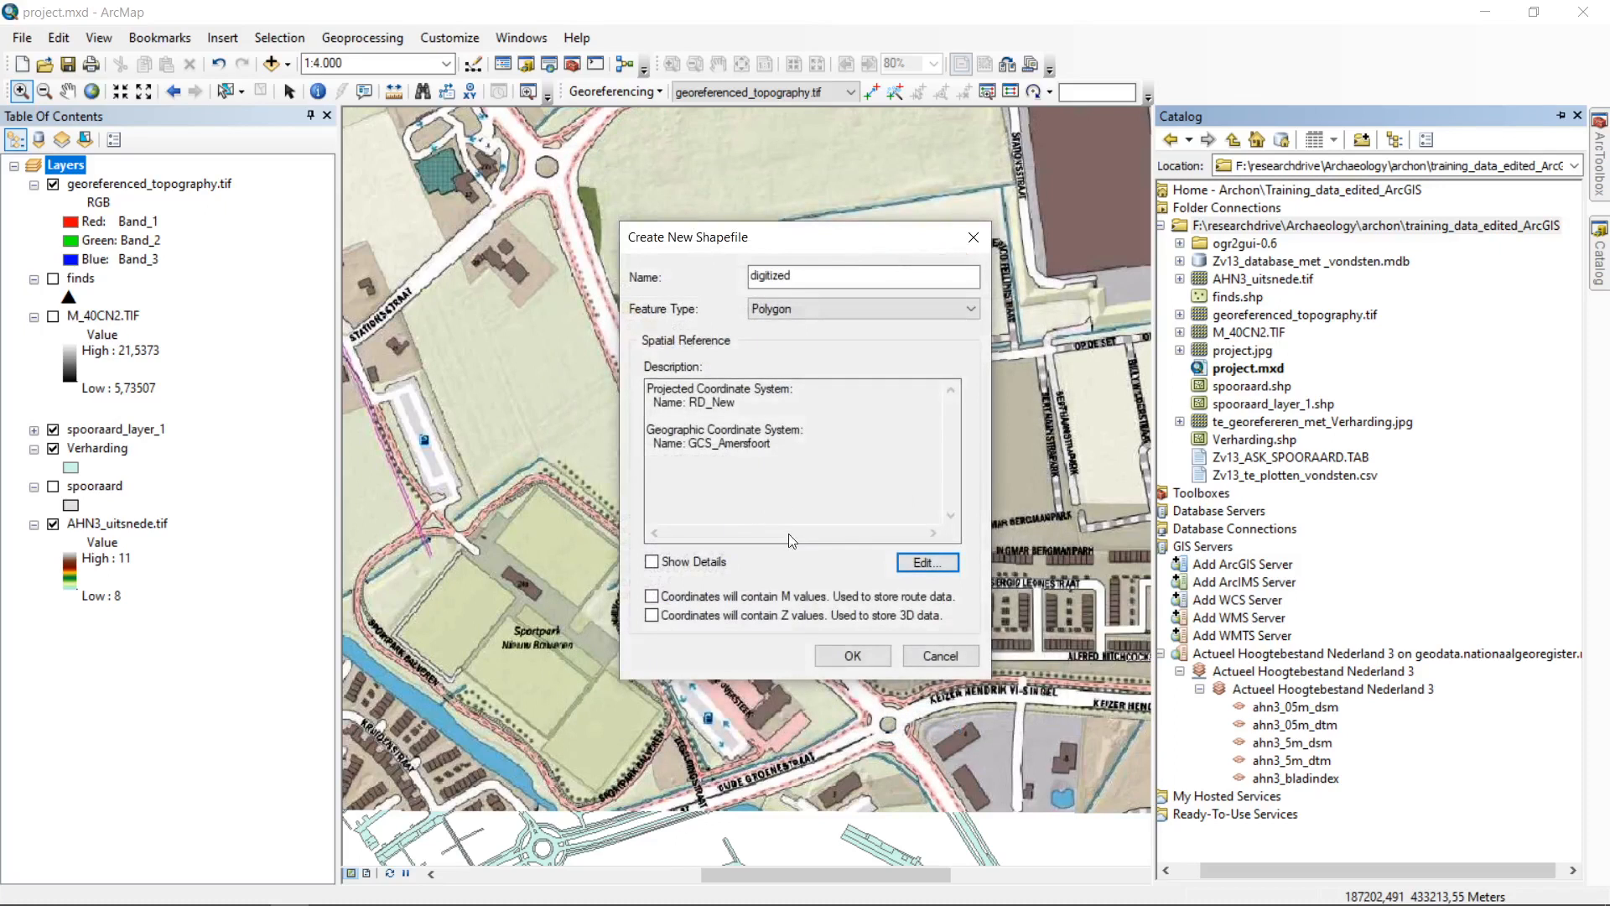
click(852, 656)
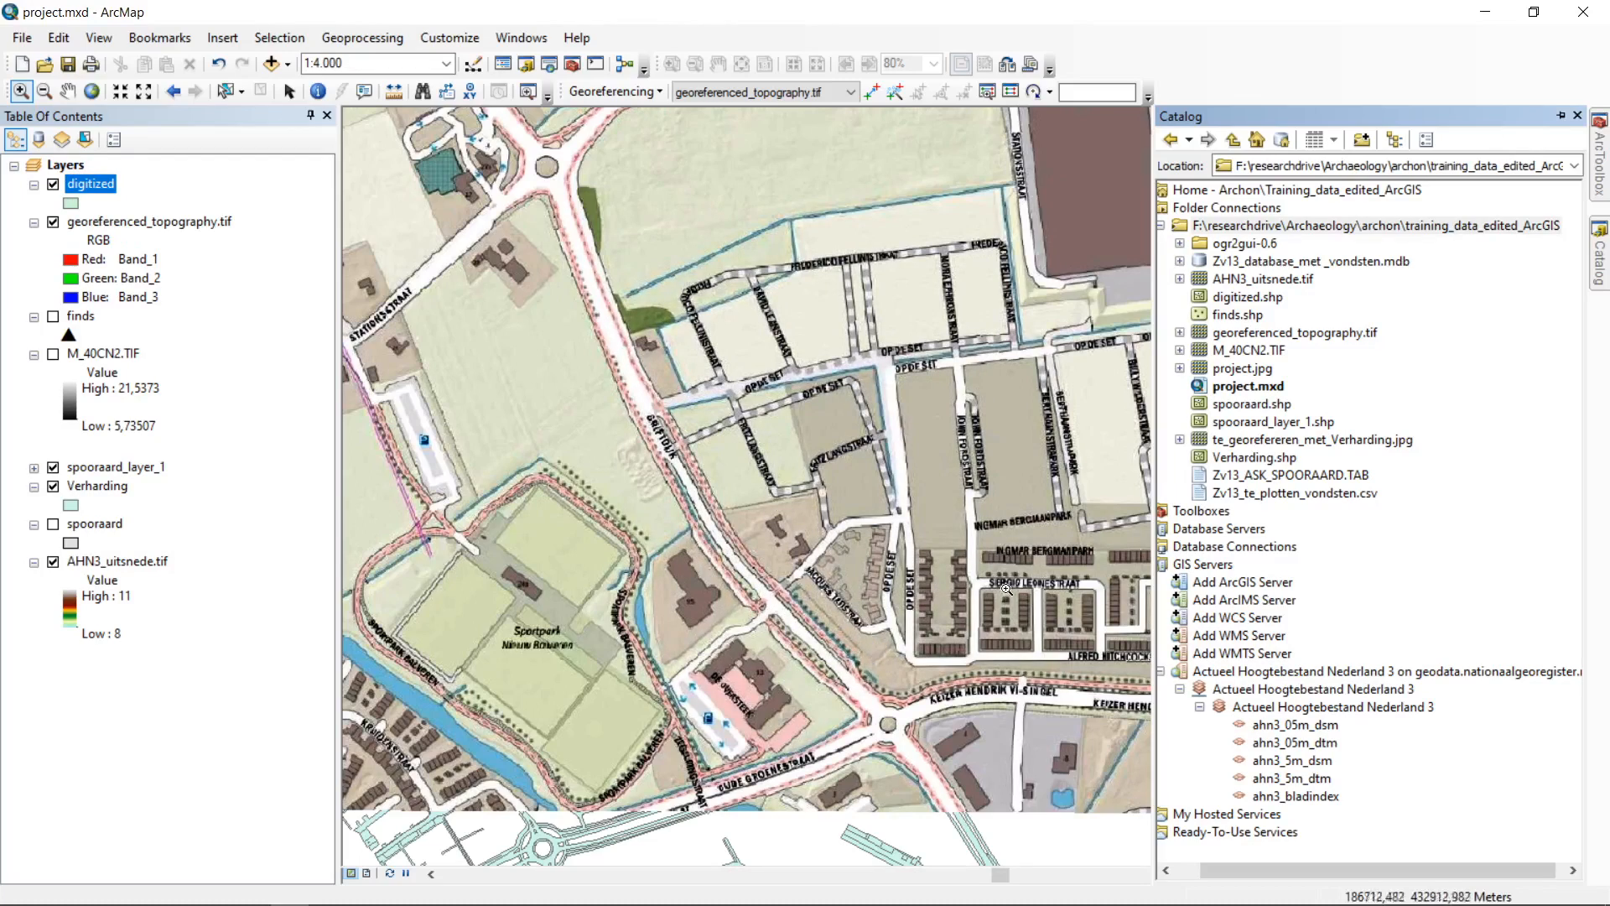
Step: Examine digitized.shp in the catalog and its component files in File Explorer's training_data_edited_ArcGIS folder, and return to ArcMap
click(1234, 296)
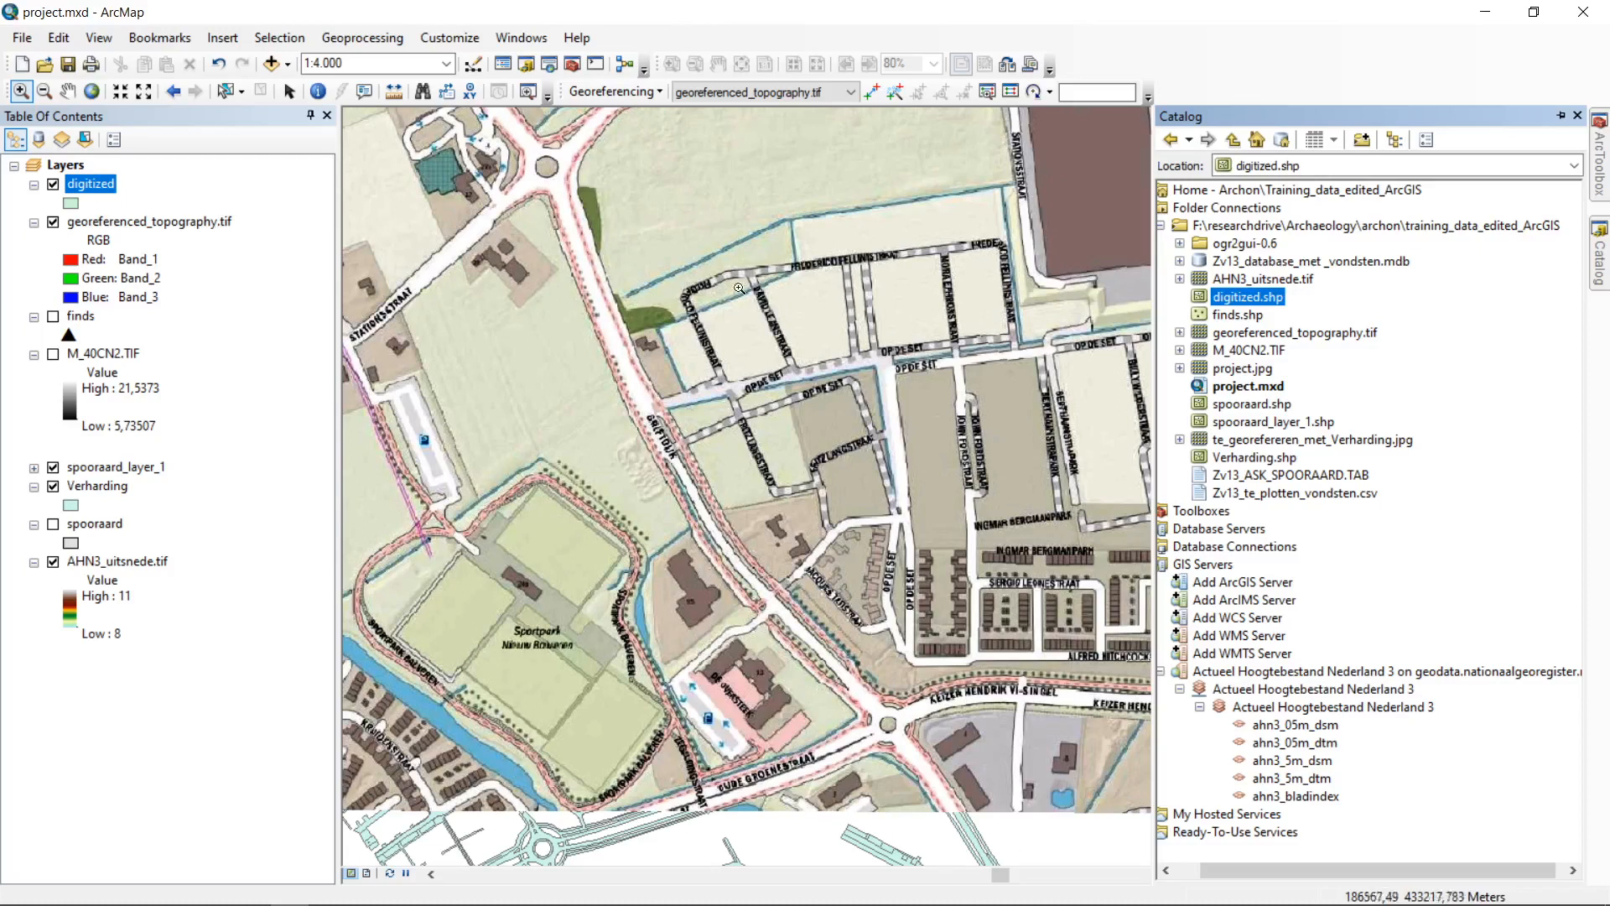
click(132, 894)
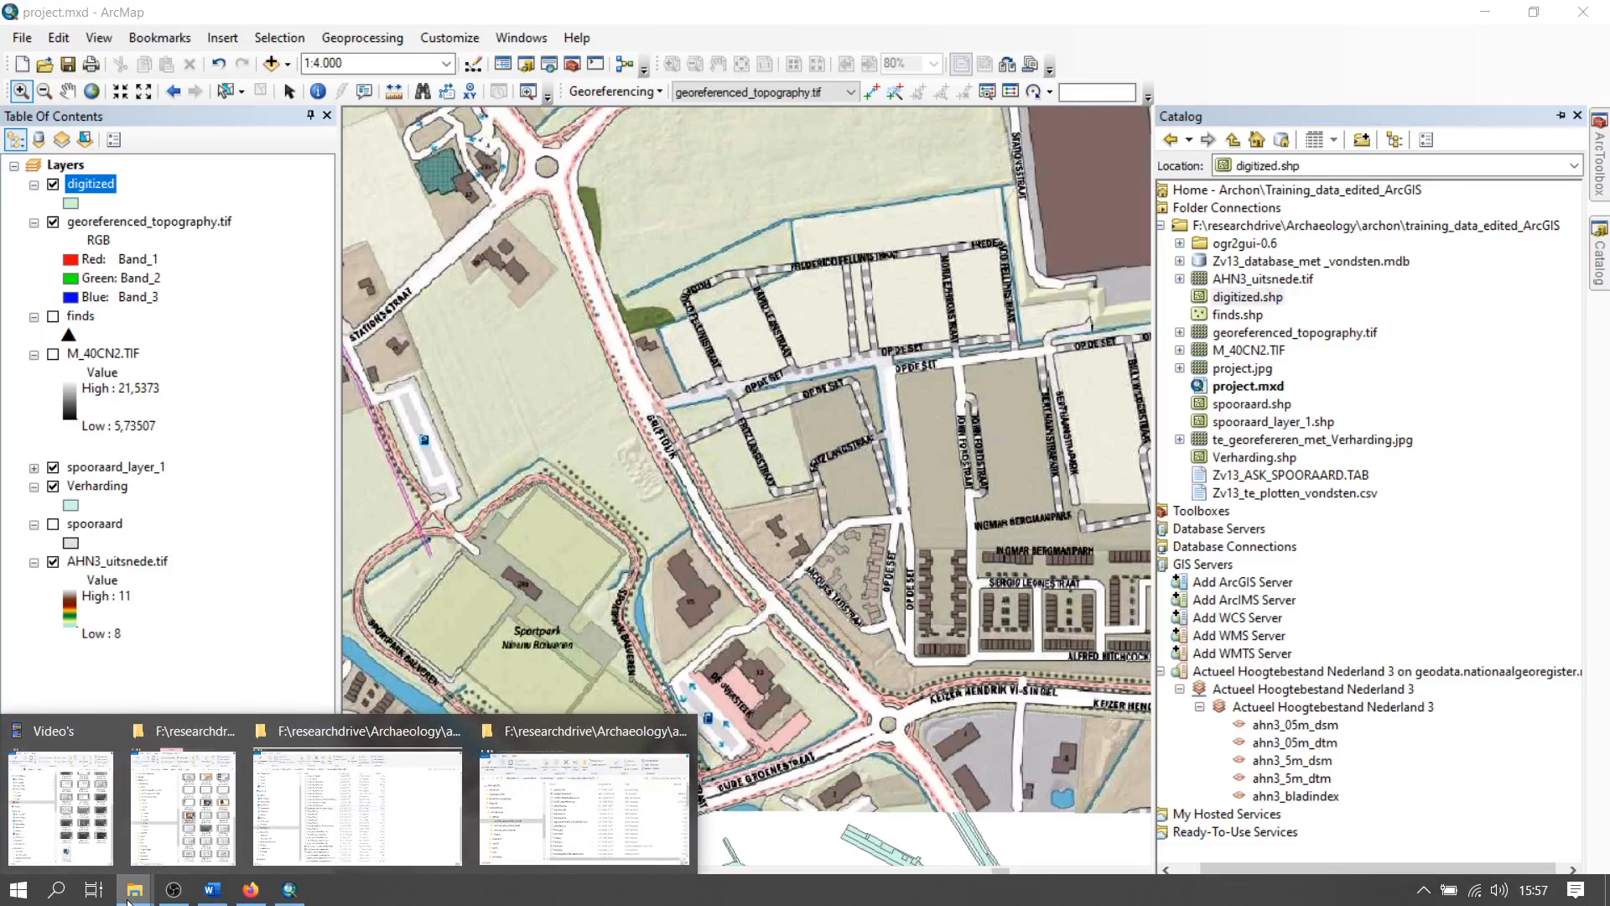
click(587, 827)
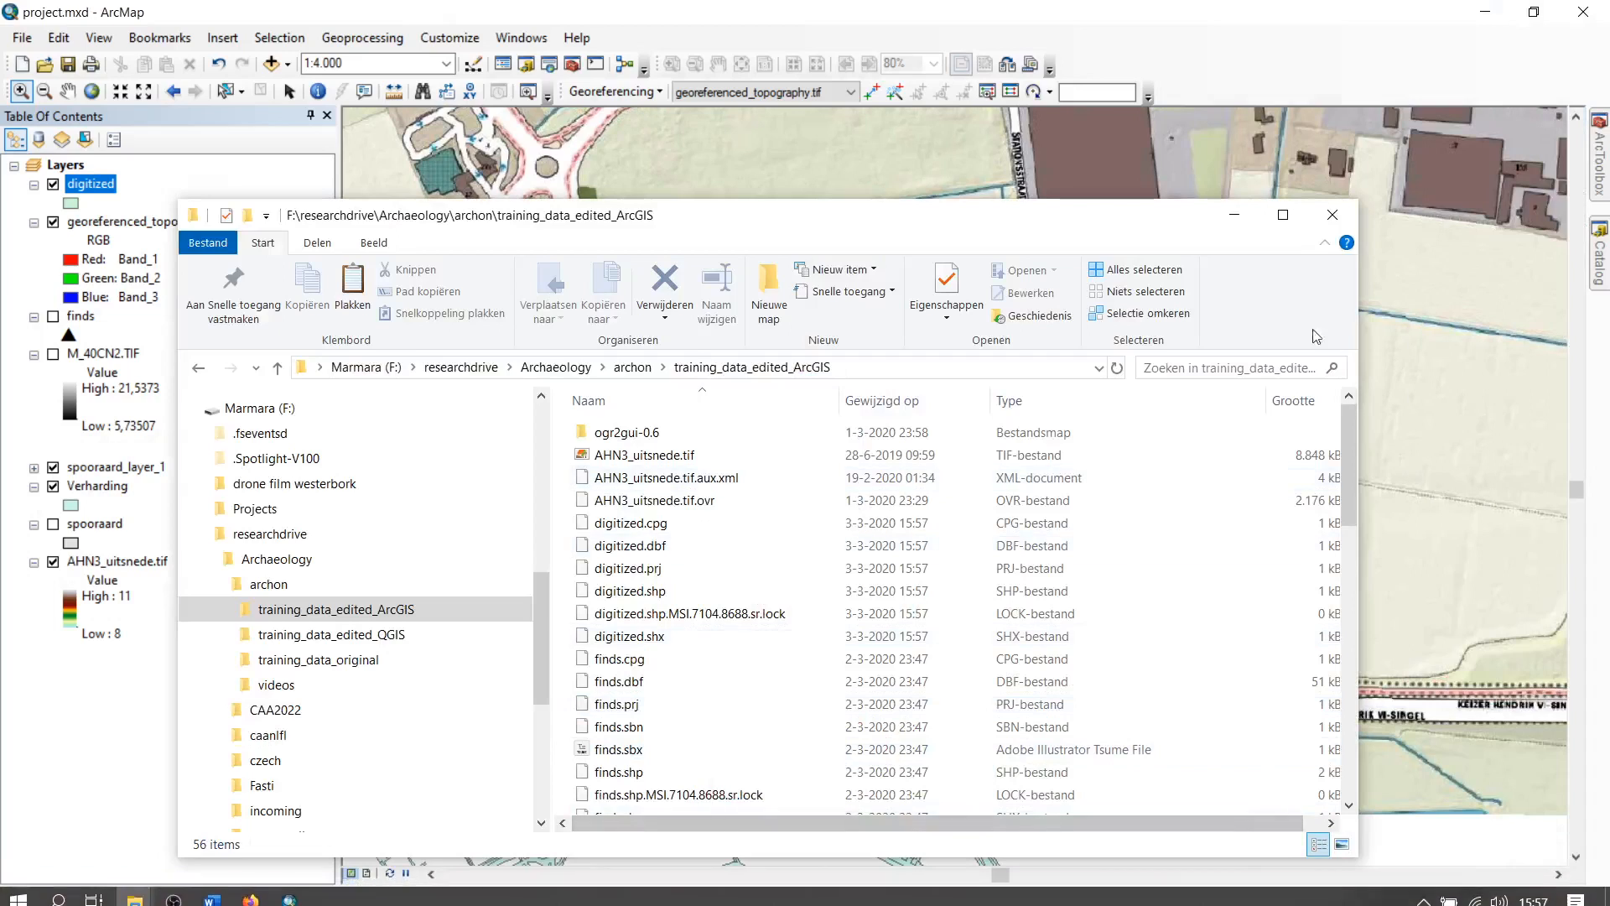
drag(741, 526, 669, 647)
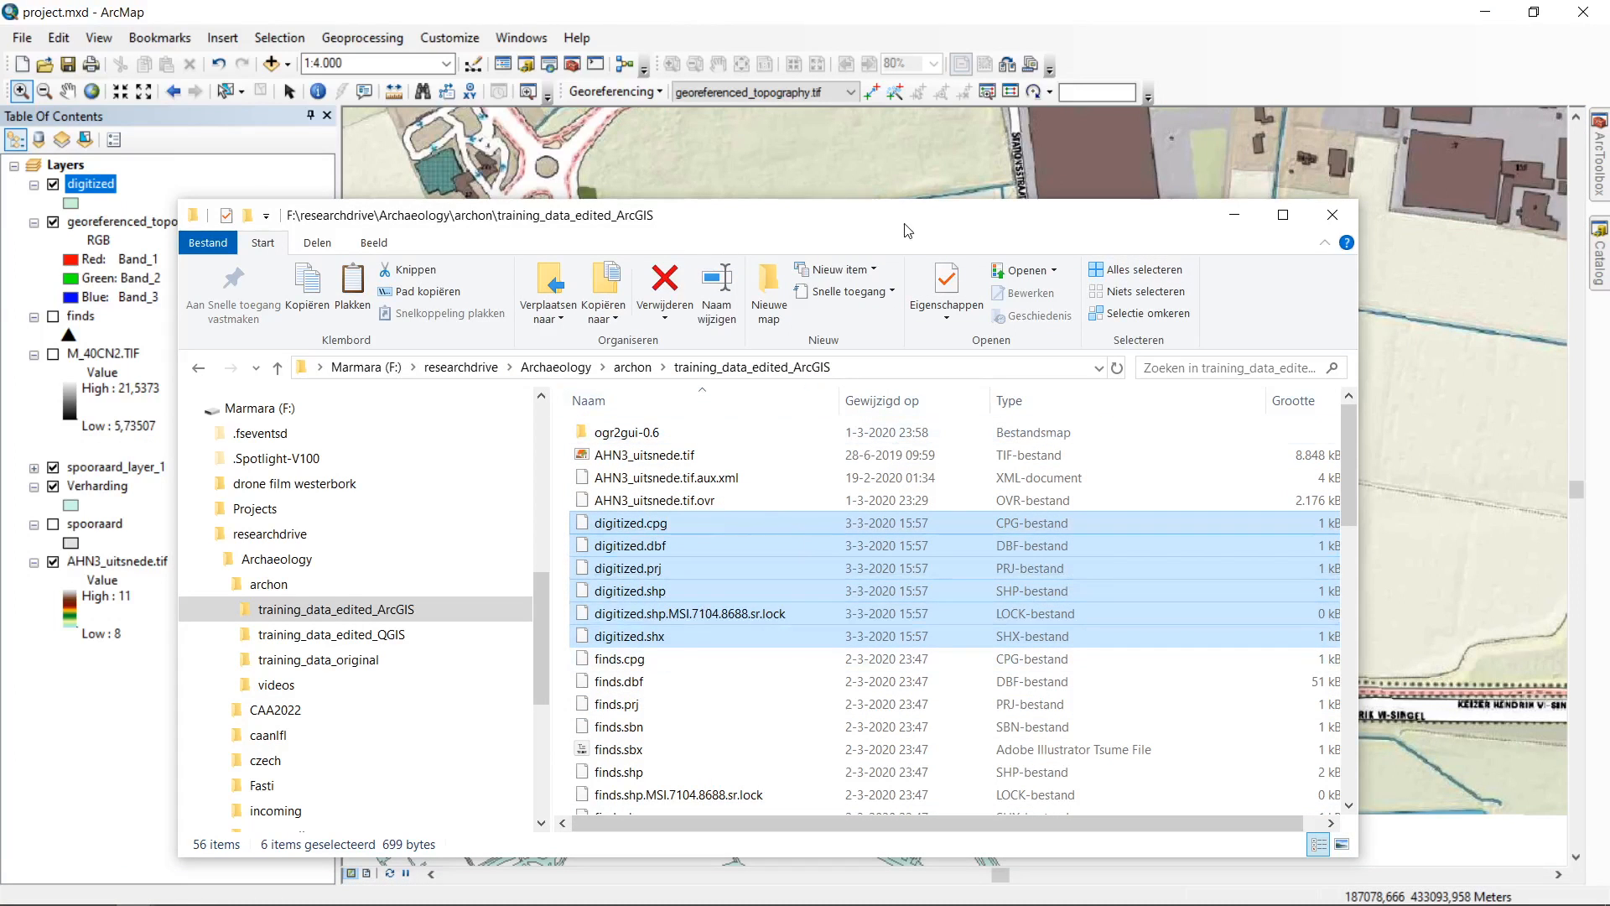
click(1235, 215)
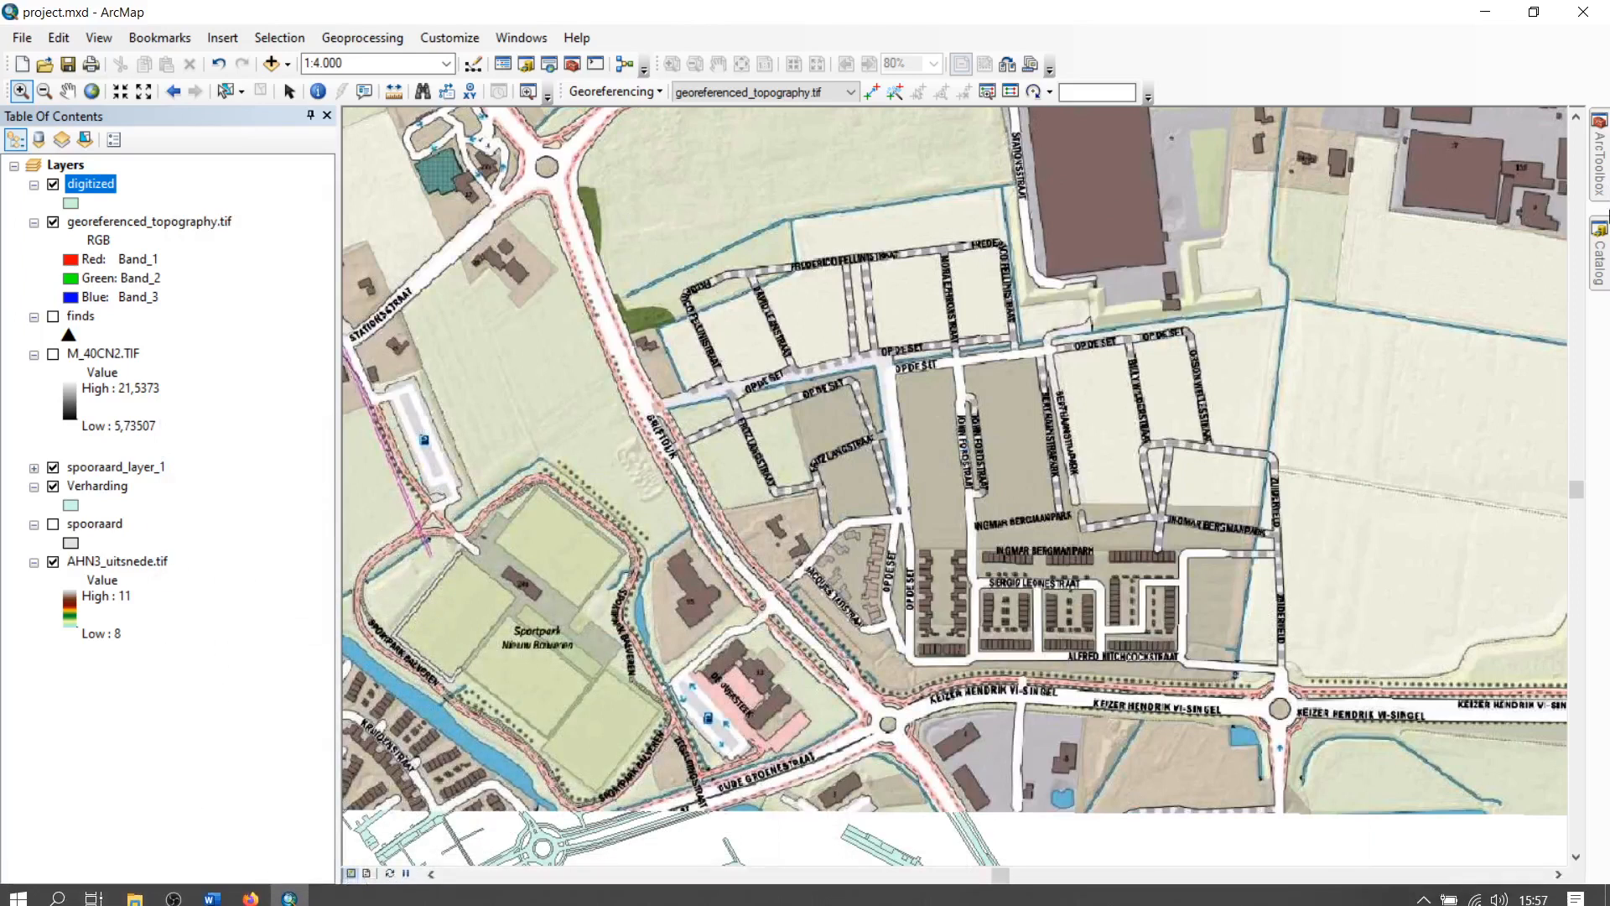
mouse_move(1602, 256)
drag(1245, 296, 236, 201)
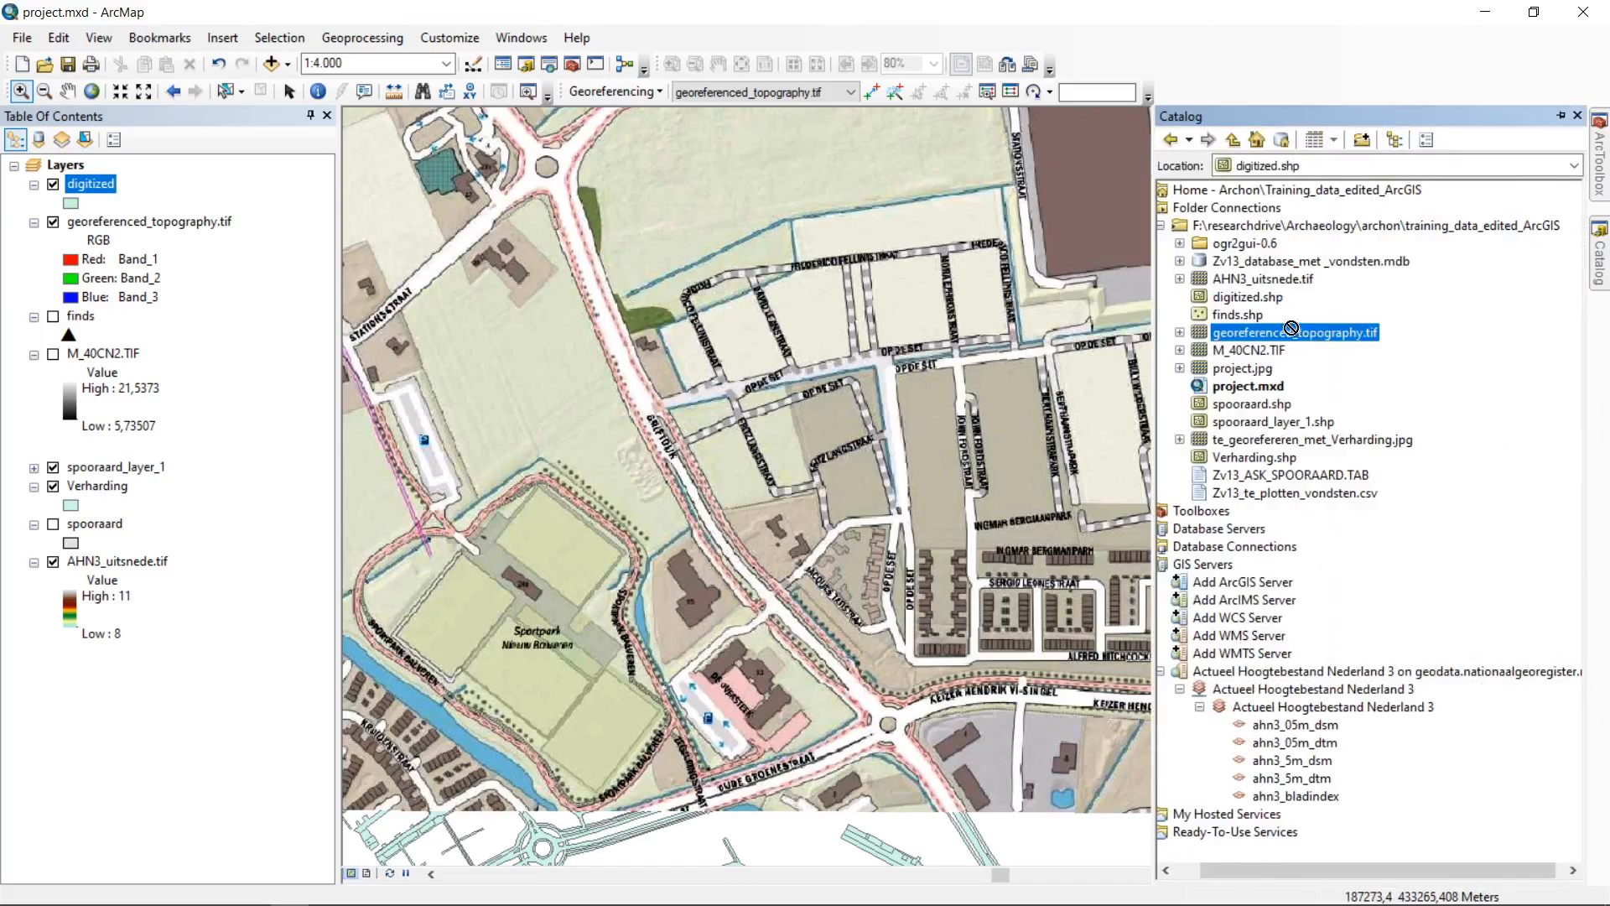
Step: Open the attribute table of the digitized layer, review its fields and close it
click(95, 183)
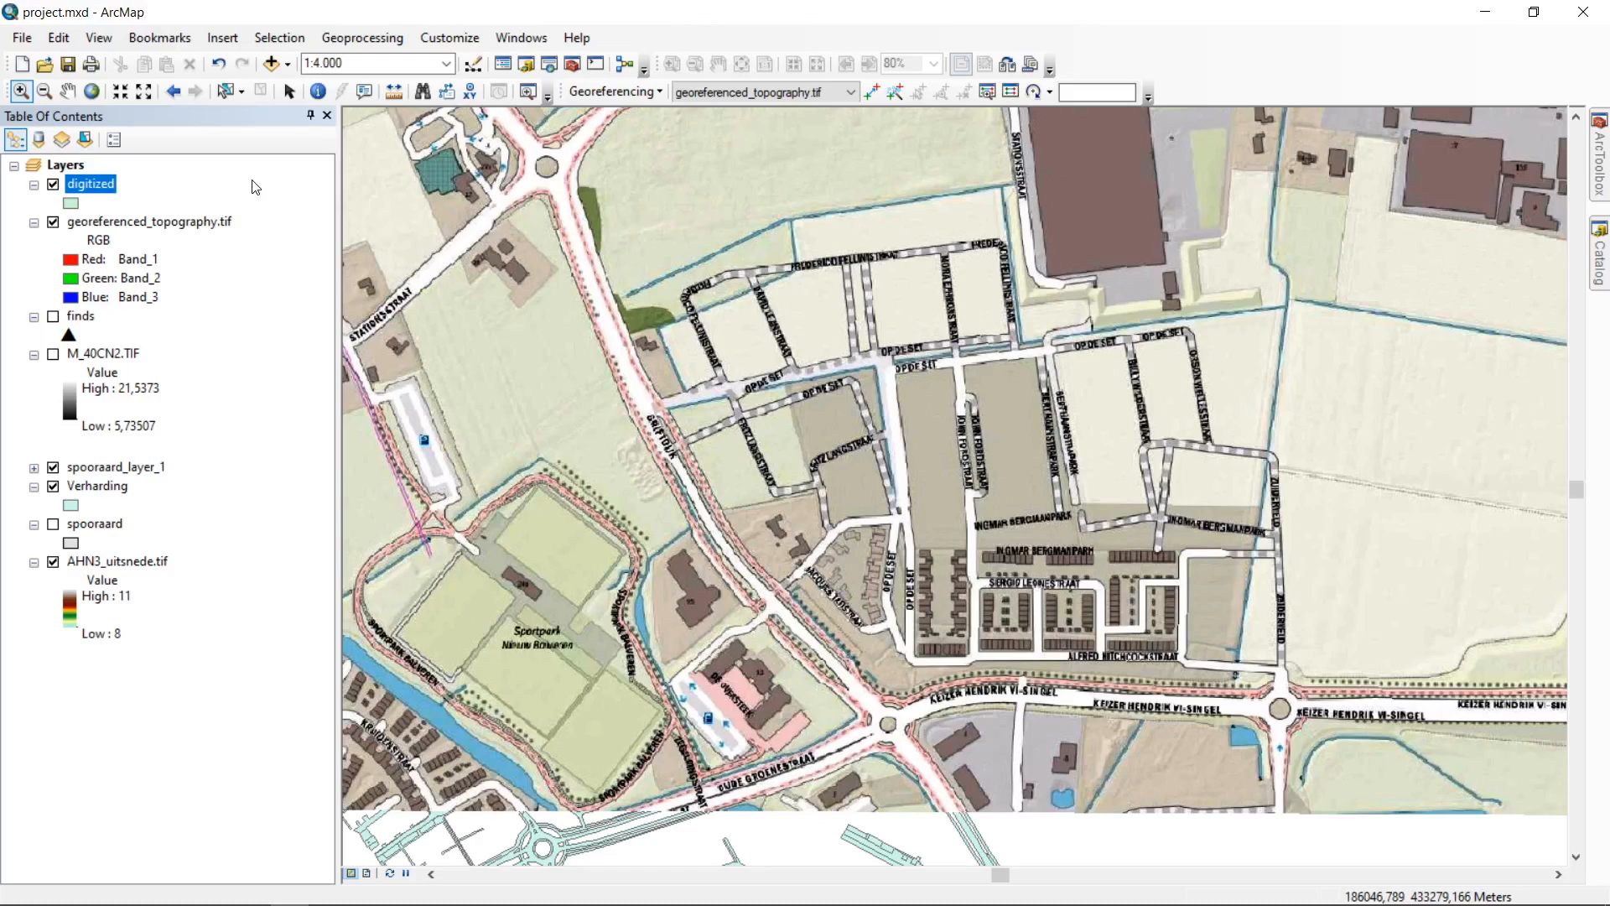
right_click(99, 185)
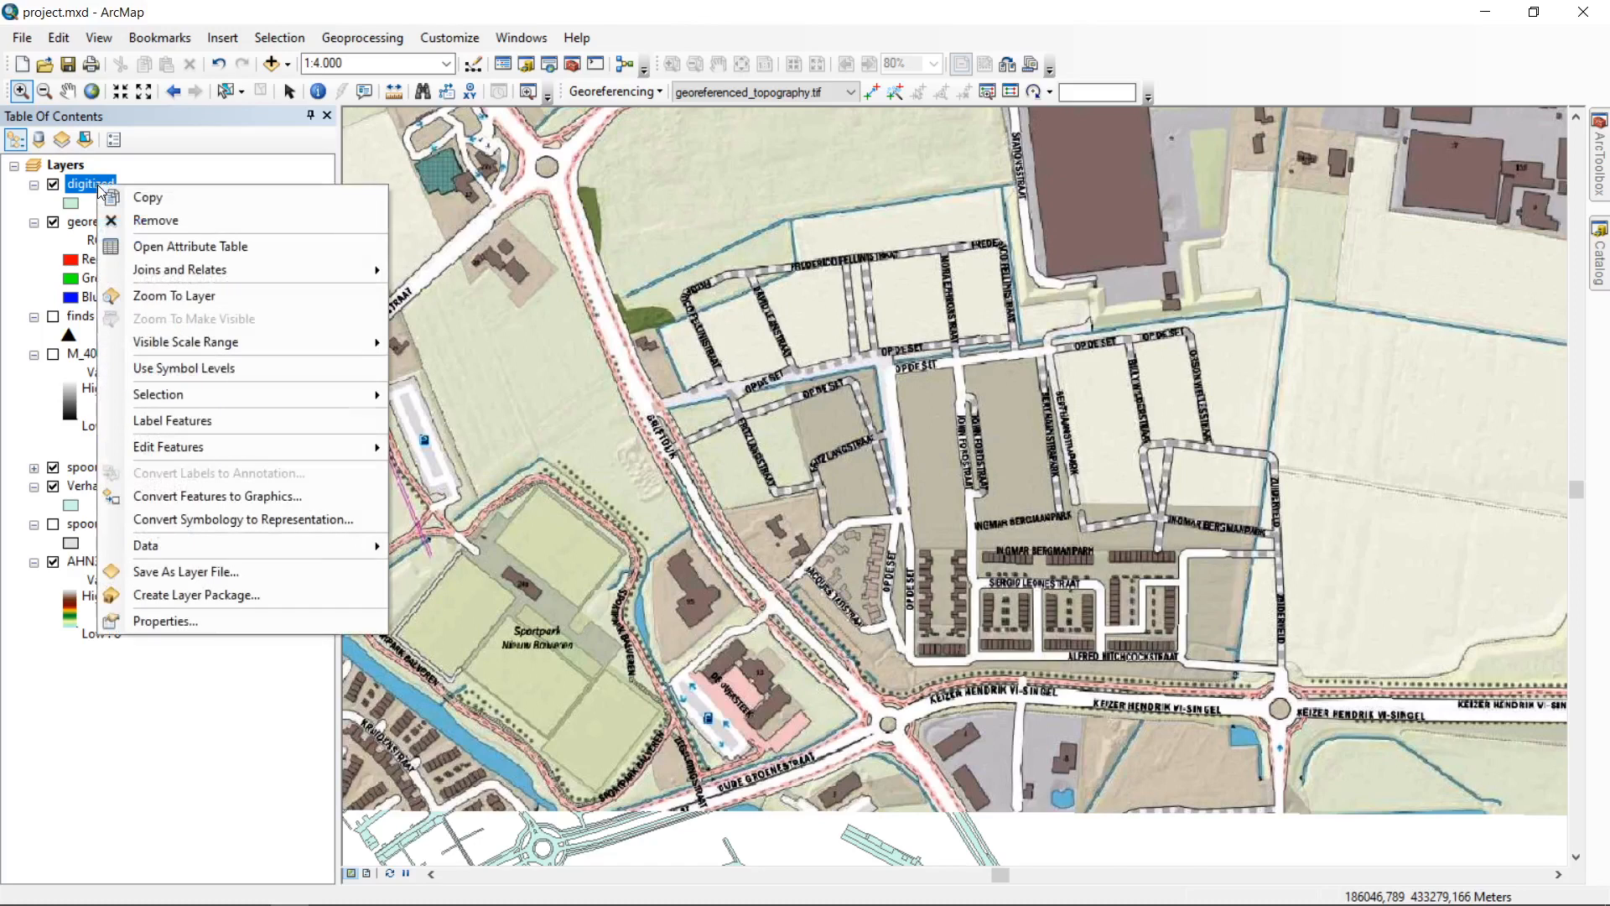
click(254, 251)
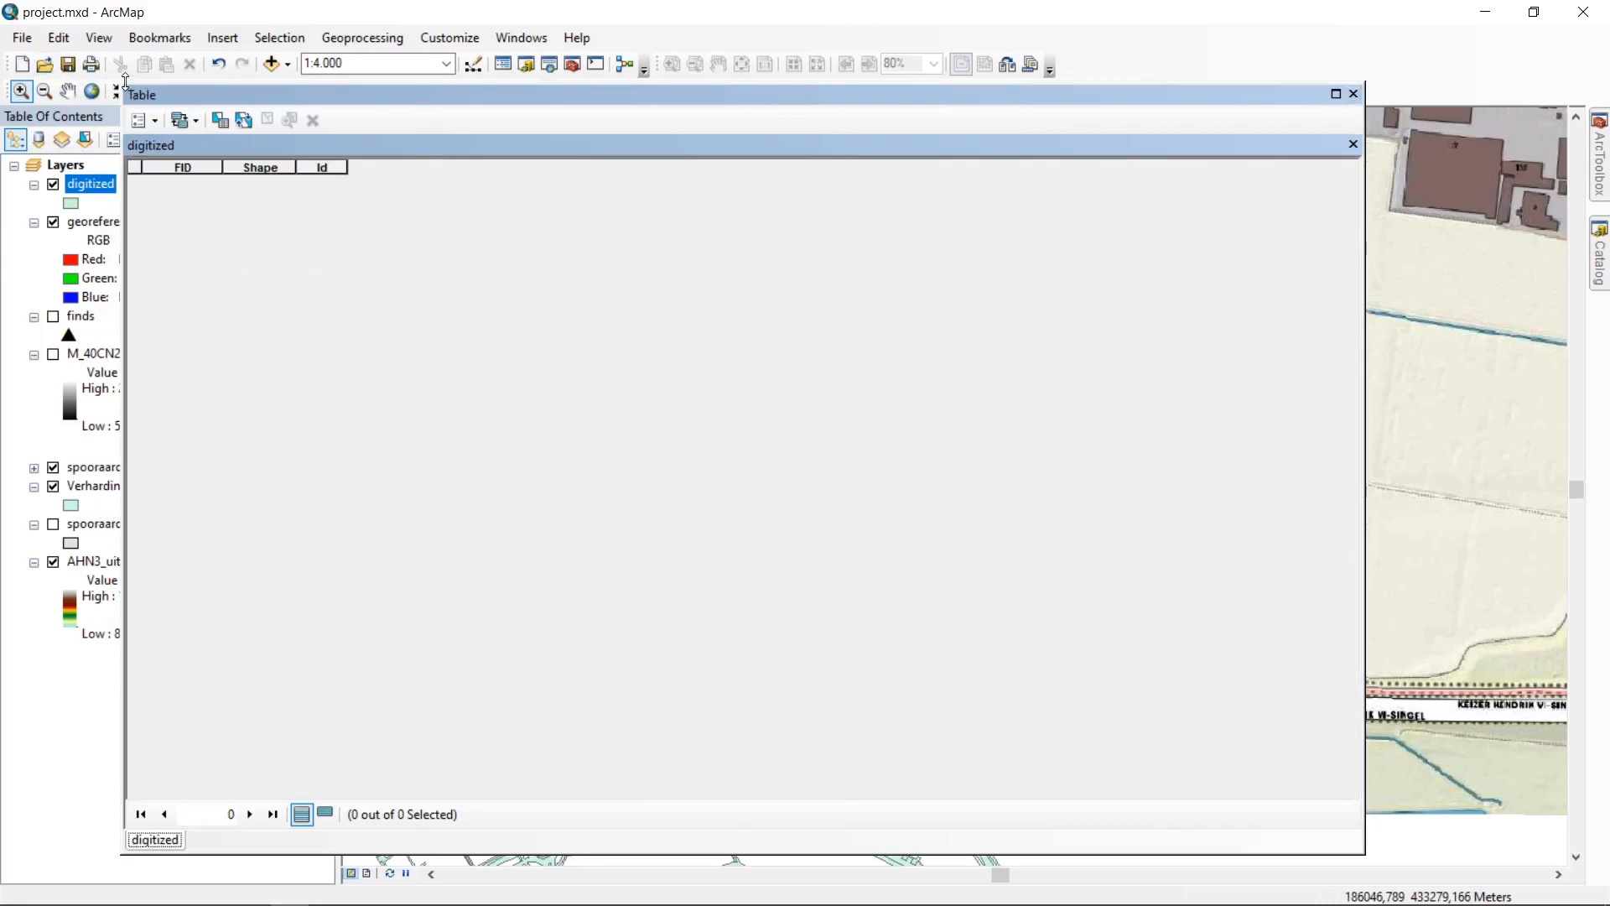
drag(128, 94, 670, 345)
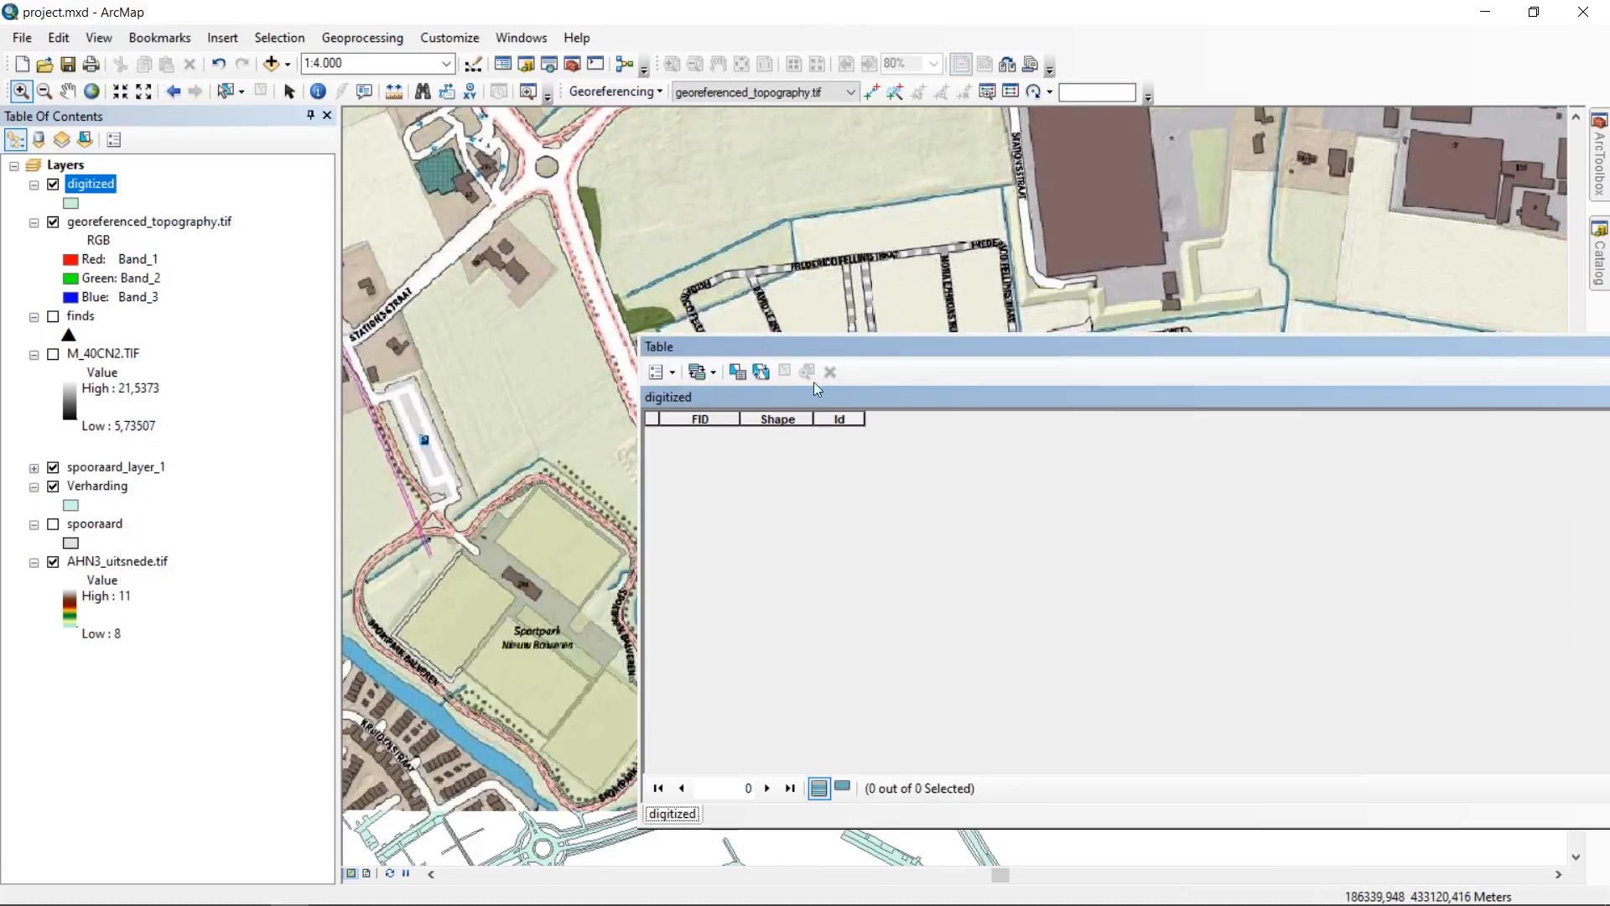
drag(1088, 348, 681, 331)
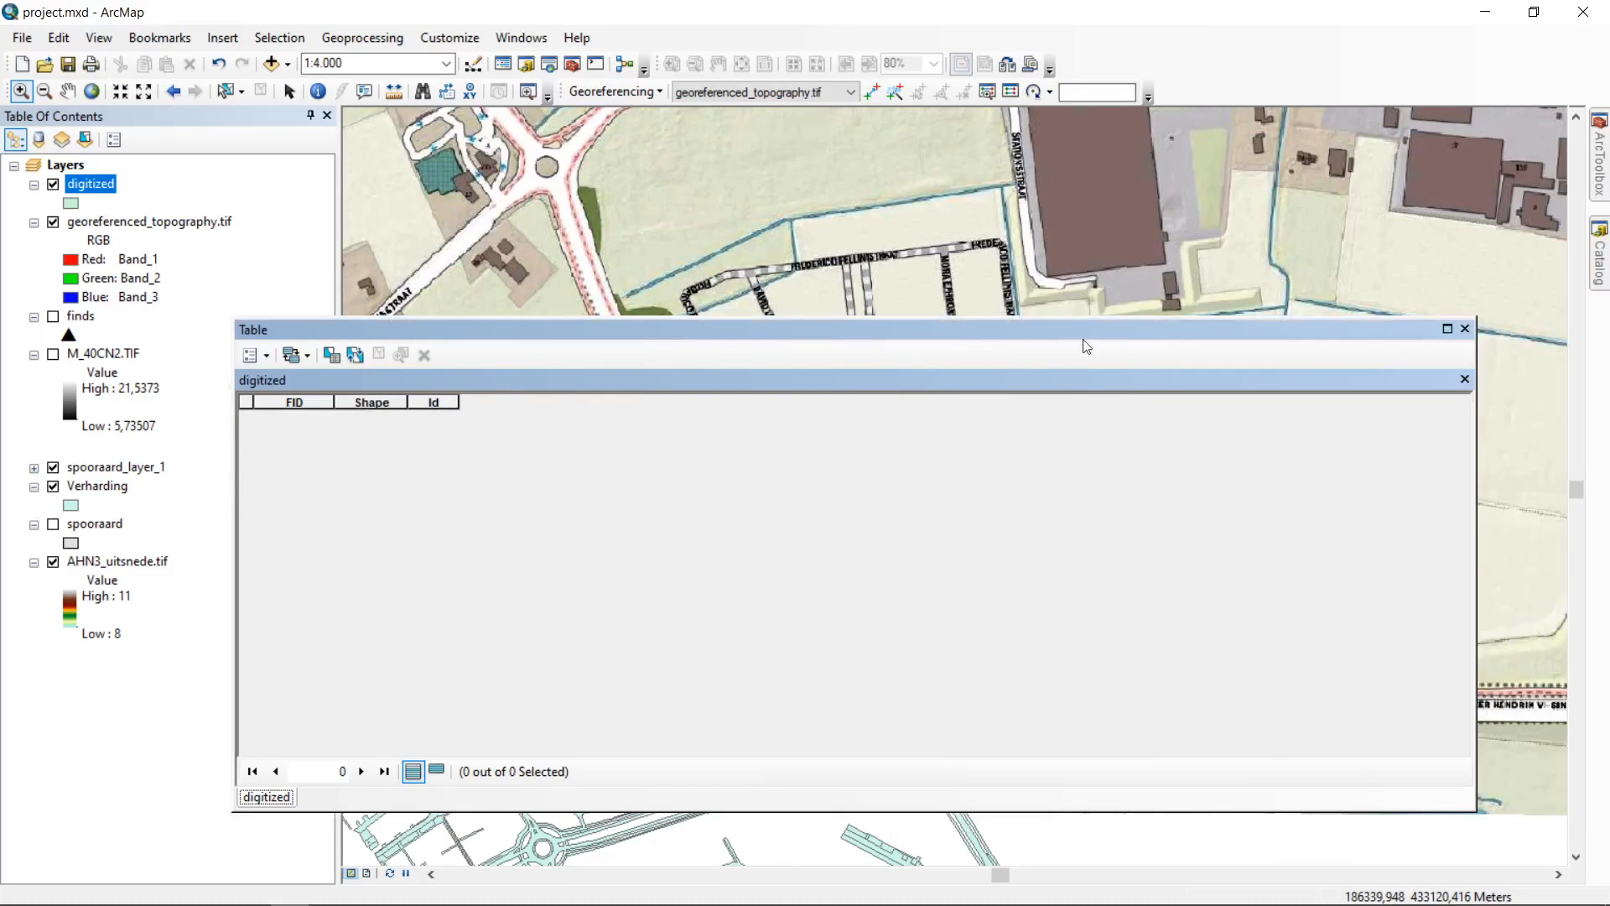
click(1464, 330)
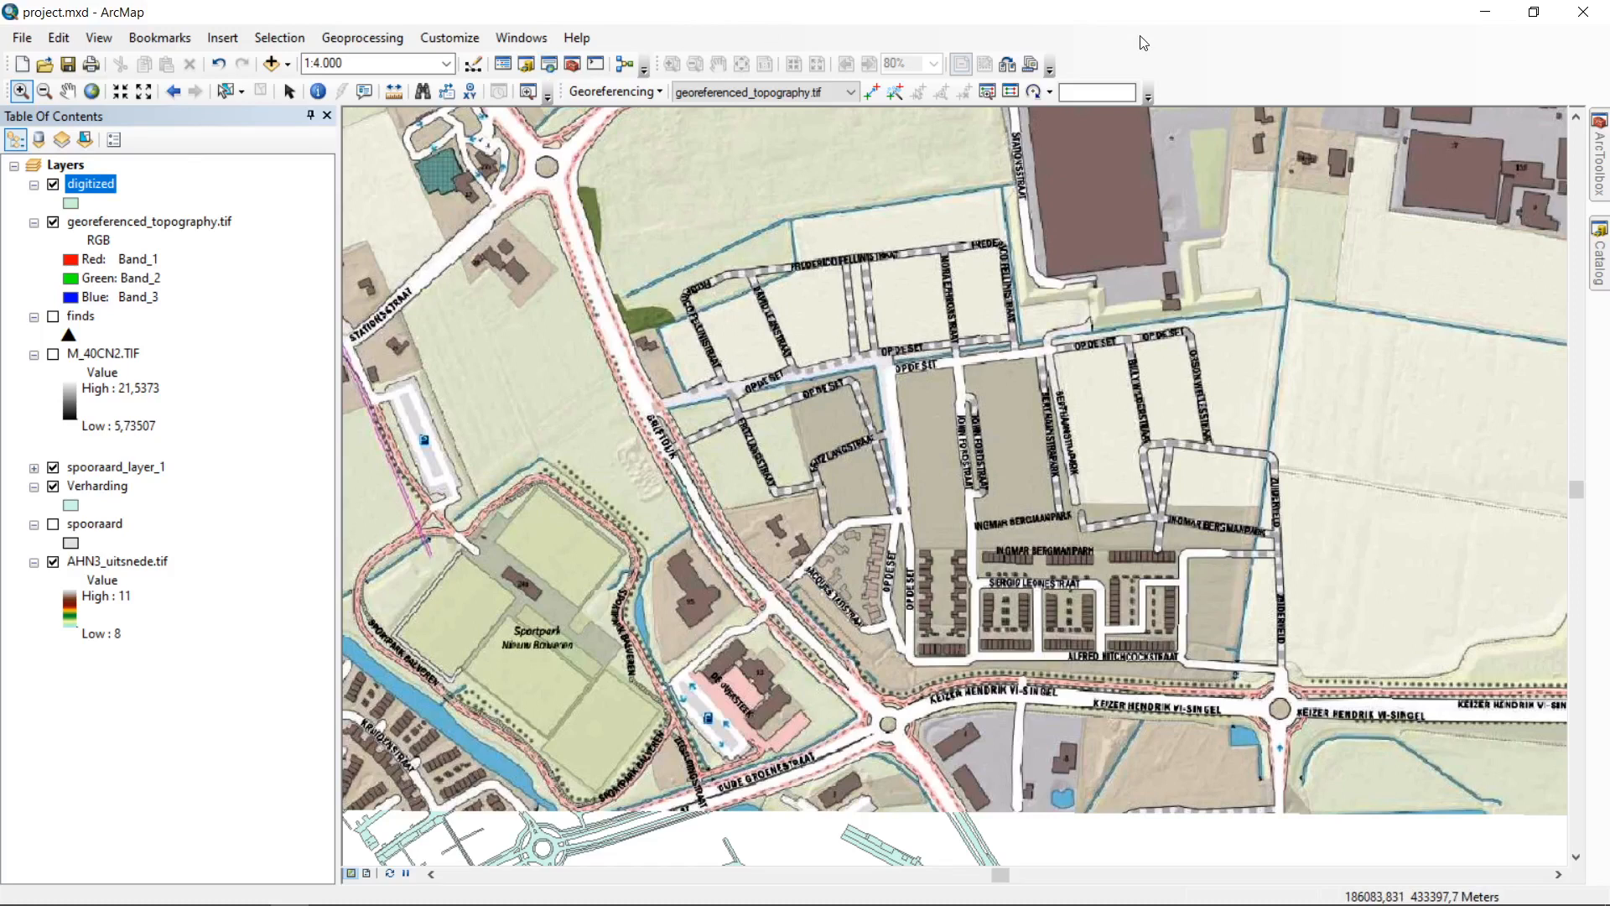
Step: Display the Editor toolbar and dock it with the other toolbars above the map
right_click(1138, 69)
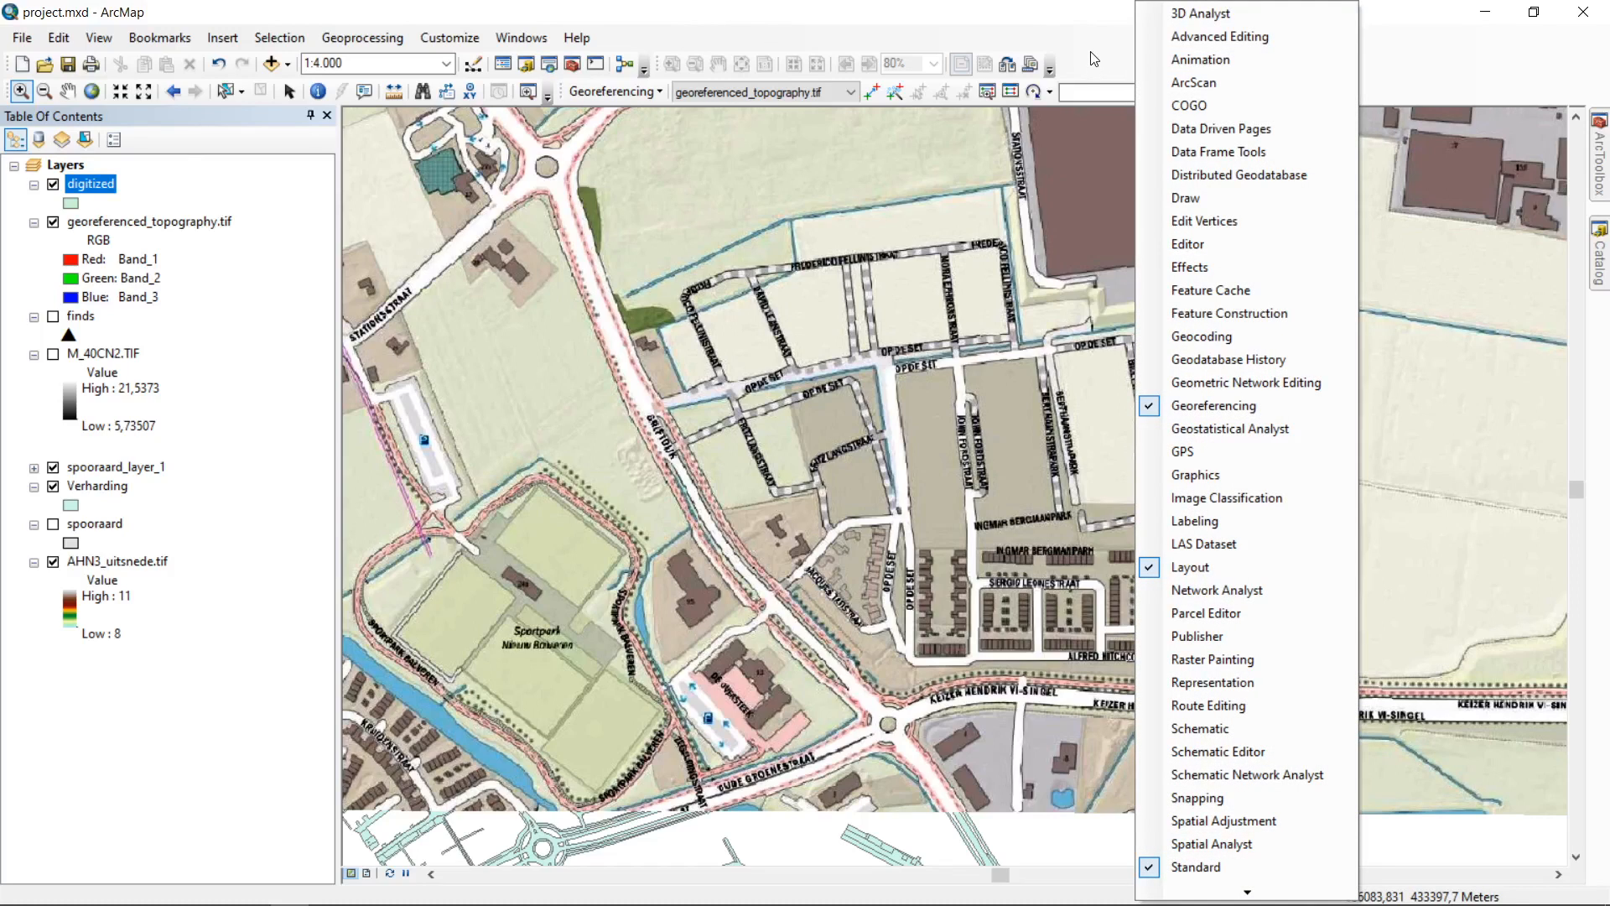
click(1233, 243)
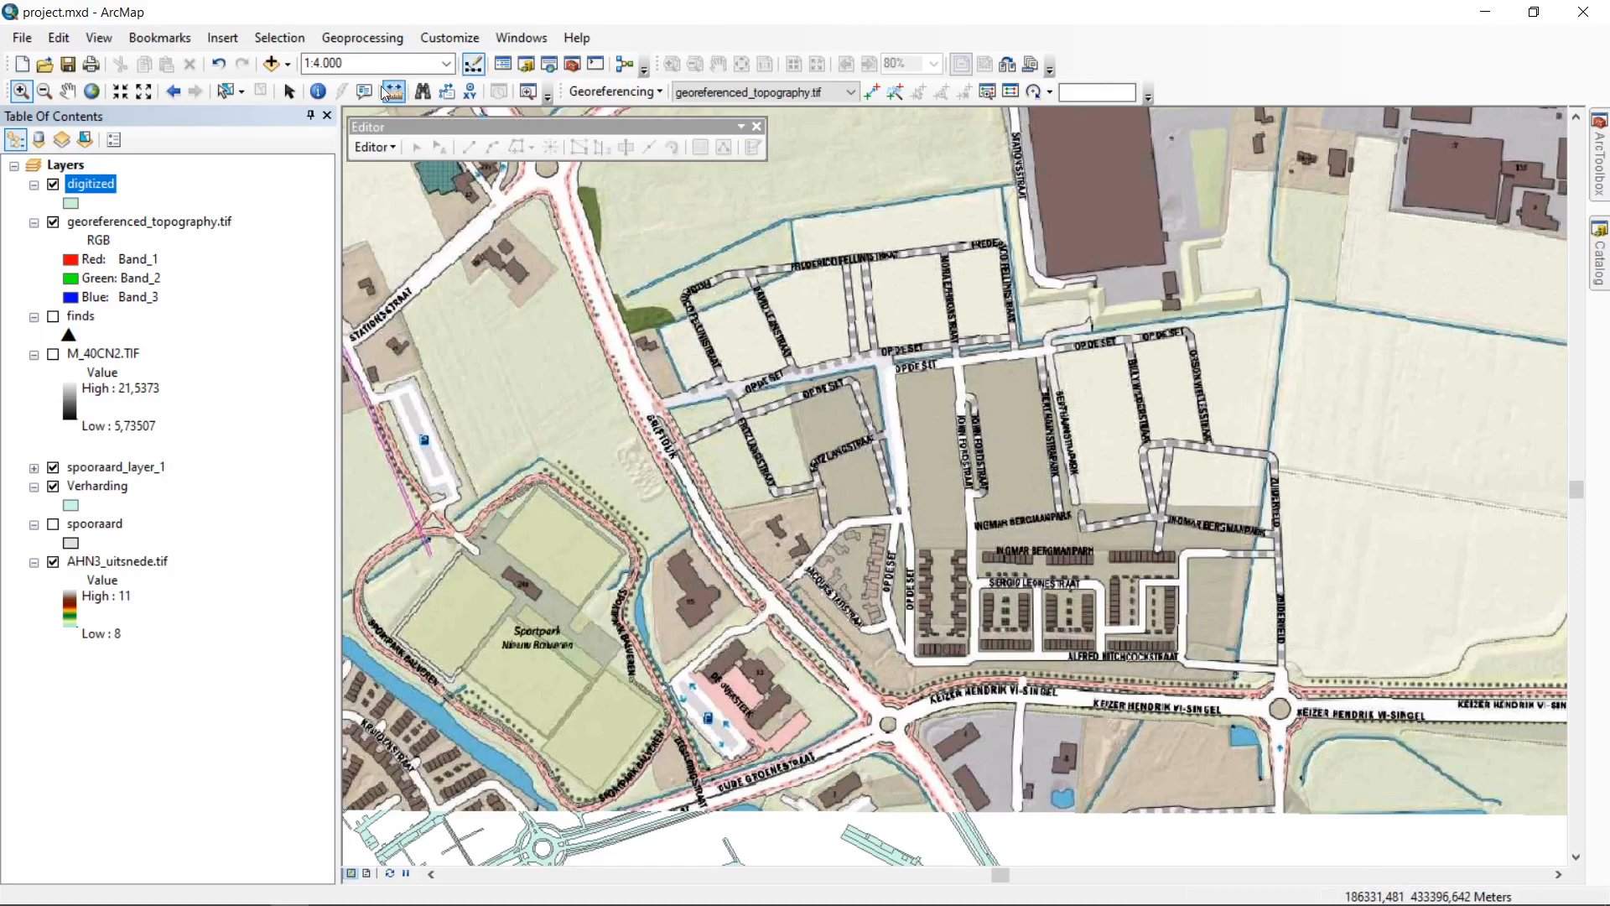
double_click(480, 130)
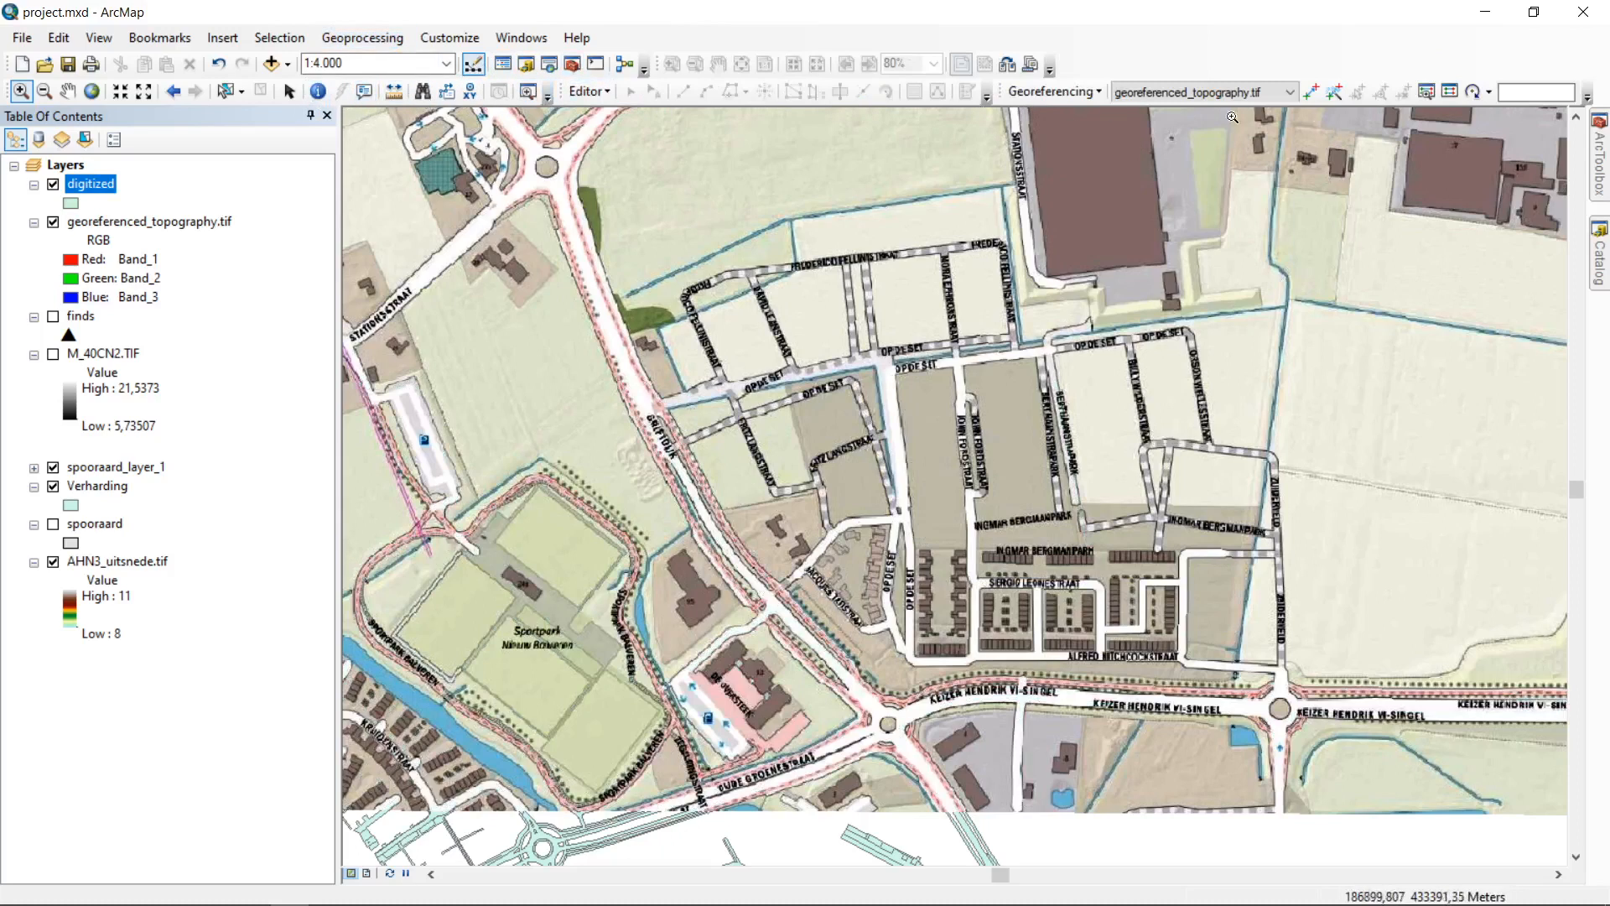
Step: Start an edit session and choose the digitized feature template with the Polygon construction tool, enlarging the construction tools list
click(599, 99)
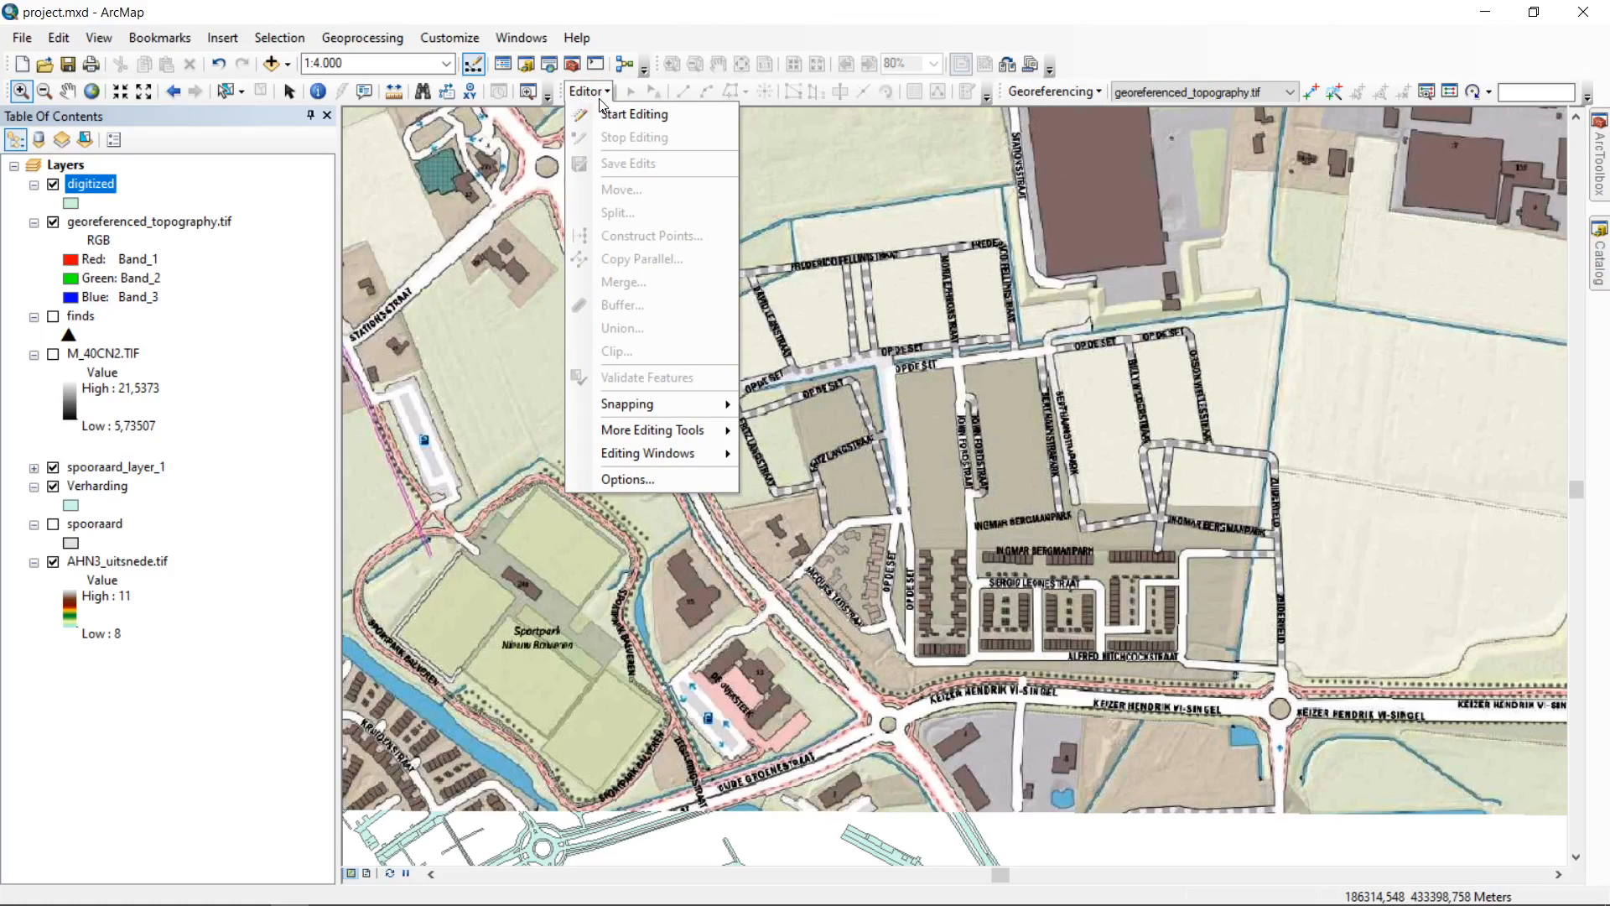
click(625, 114)
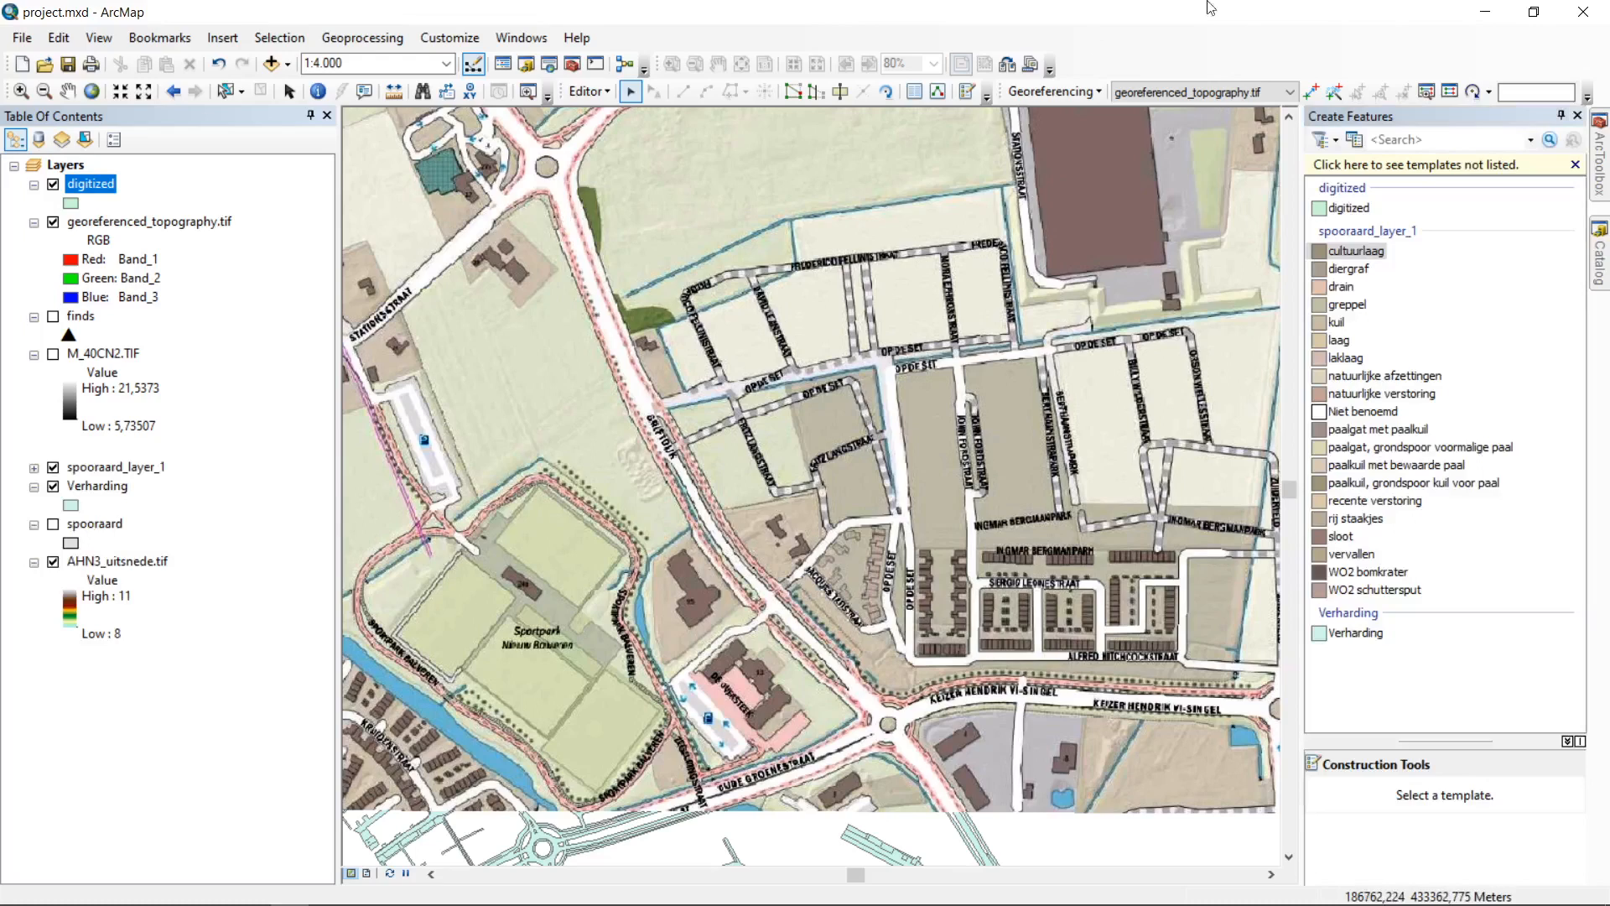
click(1446, 121)
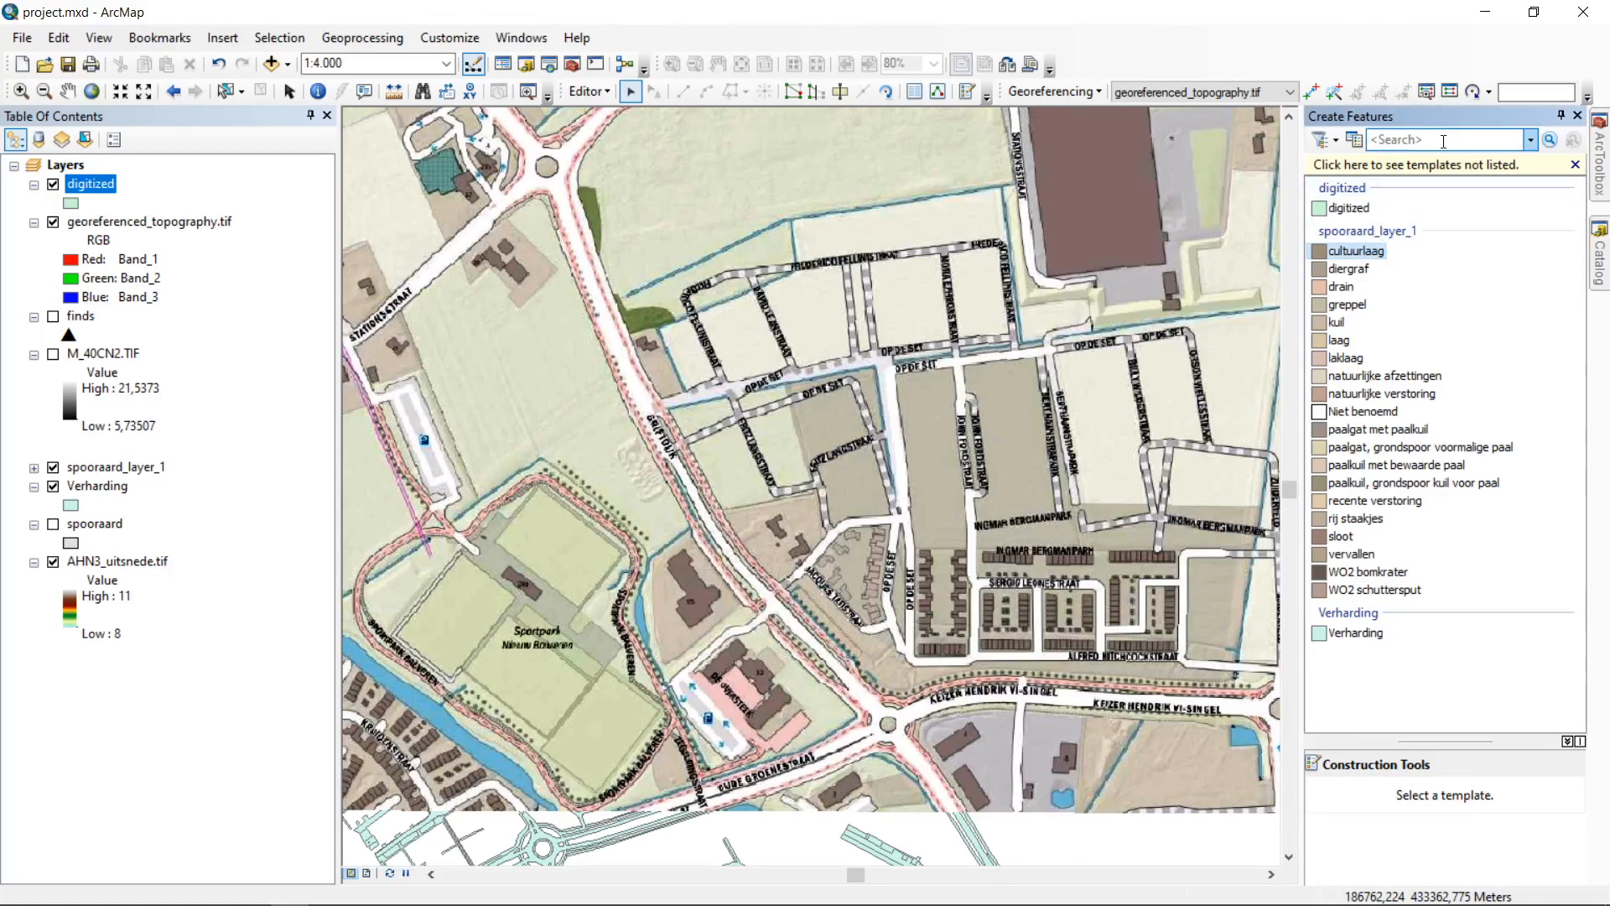
click(1350, 209)
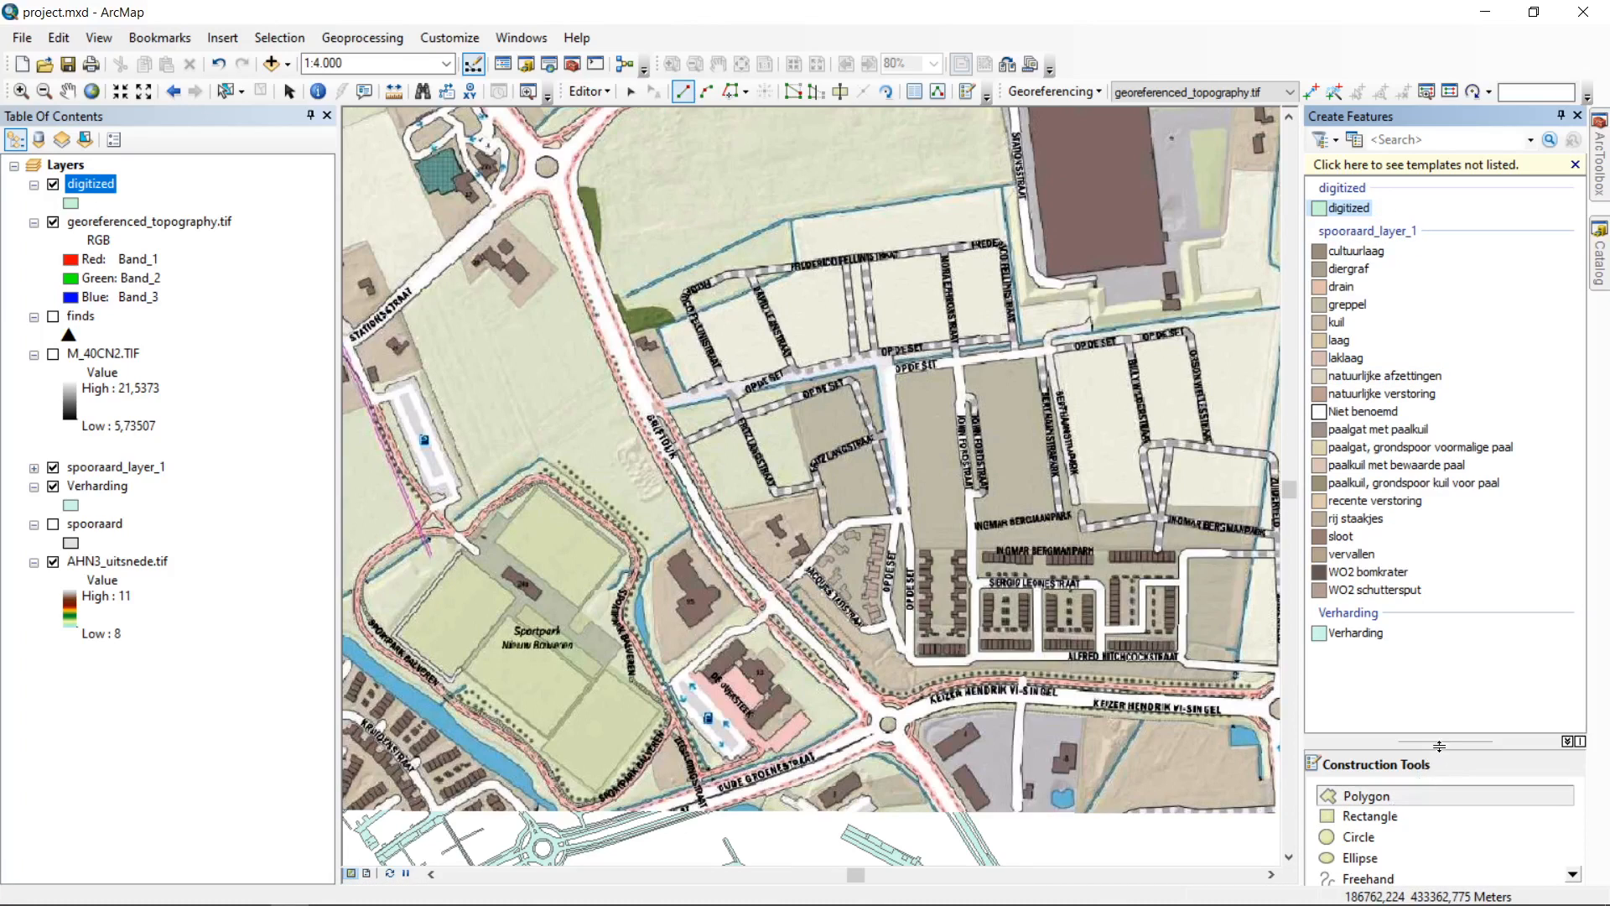
drag(1445, 742, 1444, 689)
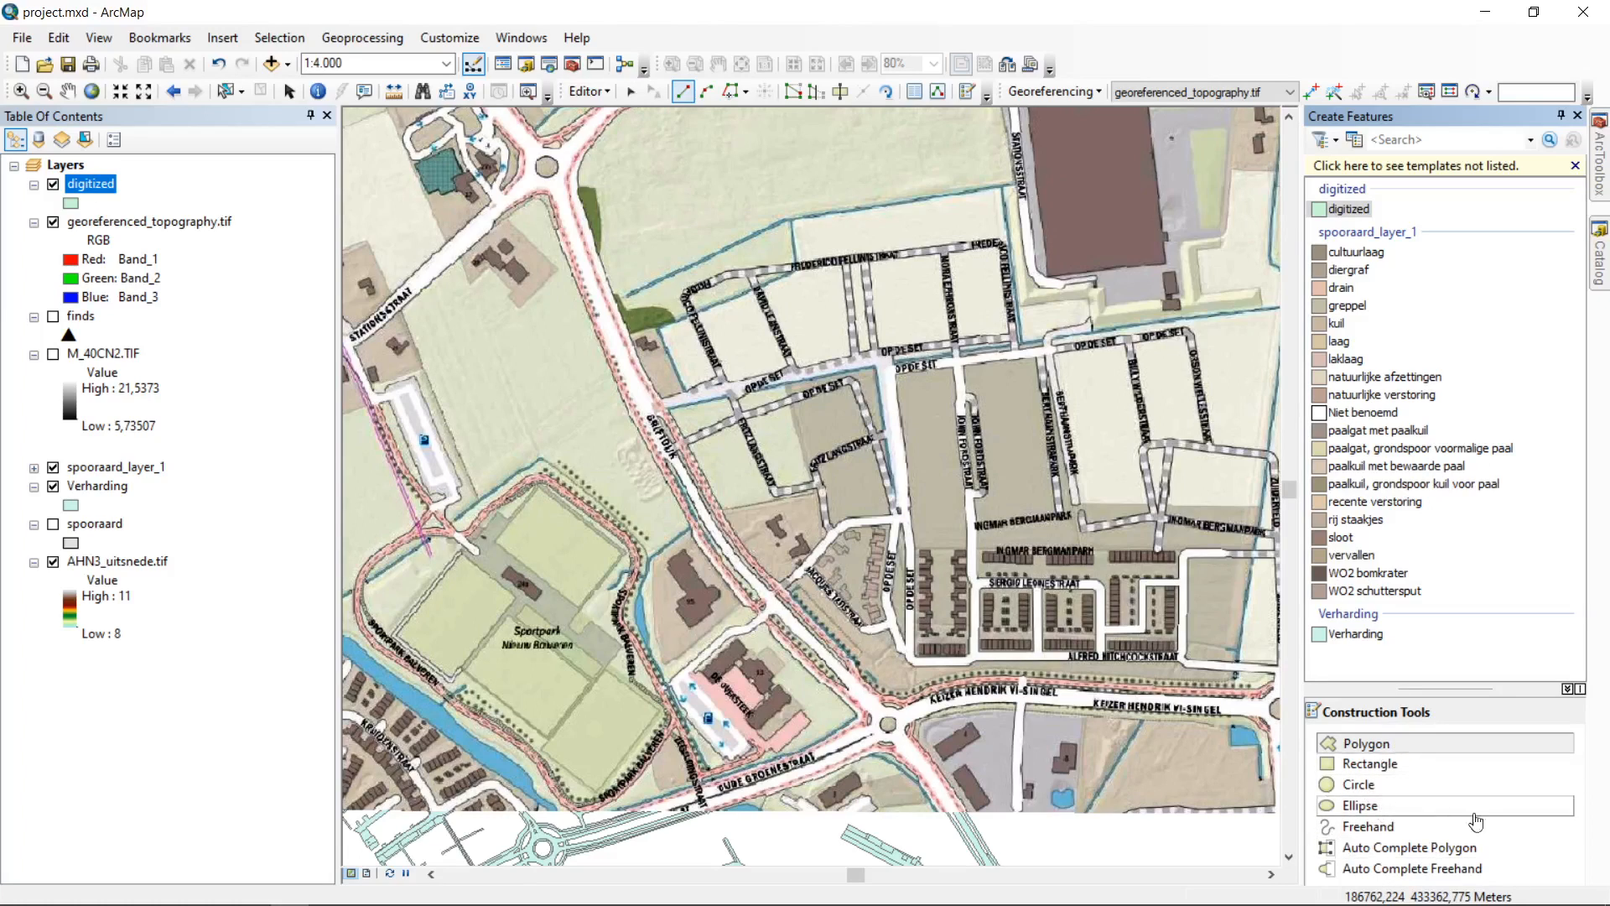
click(1372, 747)
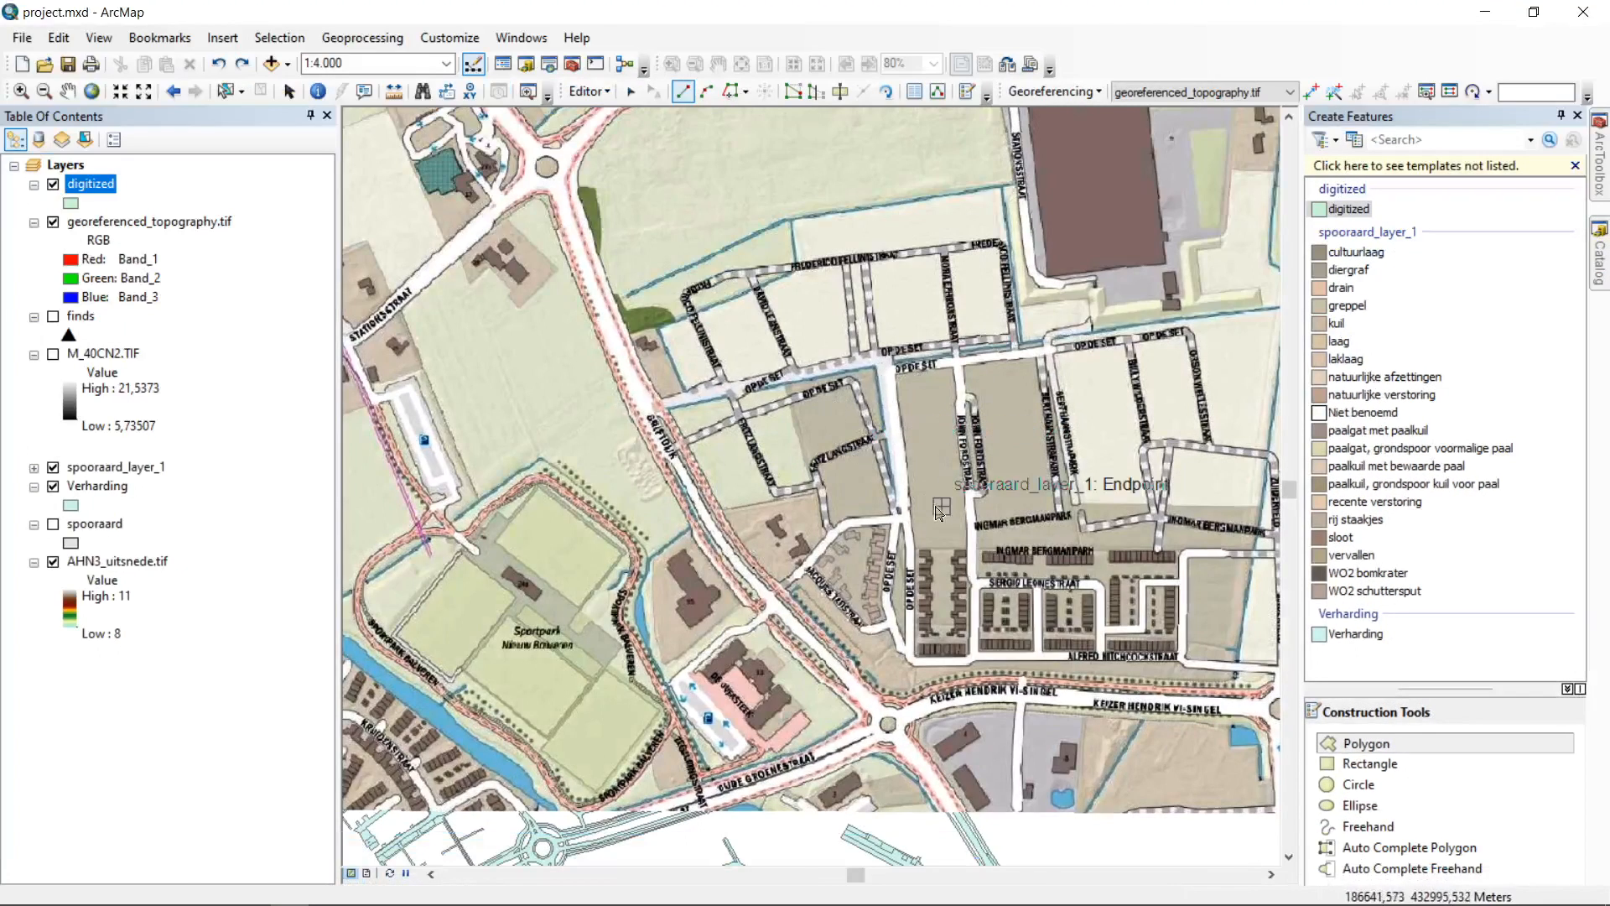
Step: Choose the Polygon construction tool for the house row between Ingmar Bergmanpark and Sergio Leonestraat, and dismiss the notice about unlisted templates
scroll(1049, 567, up, 1)
scroll(1049, 567, down, 6)
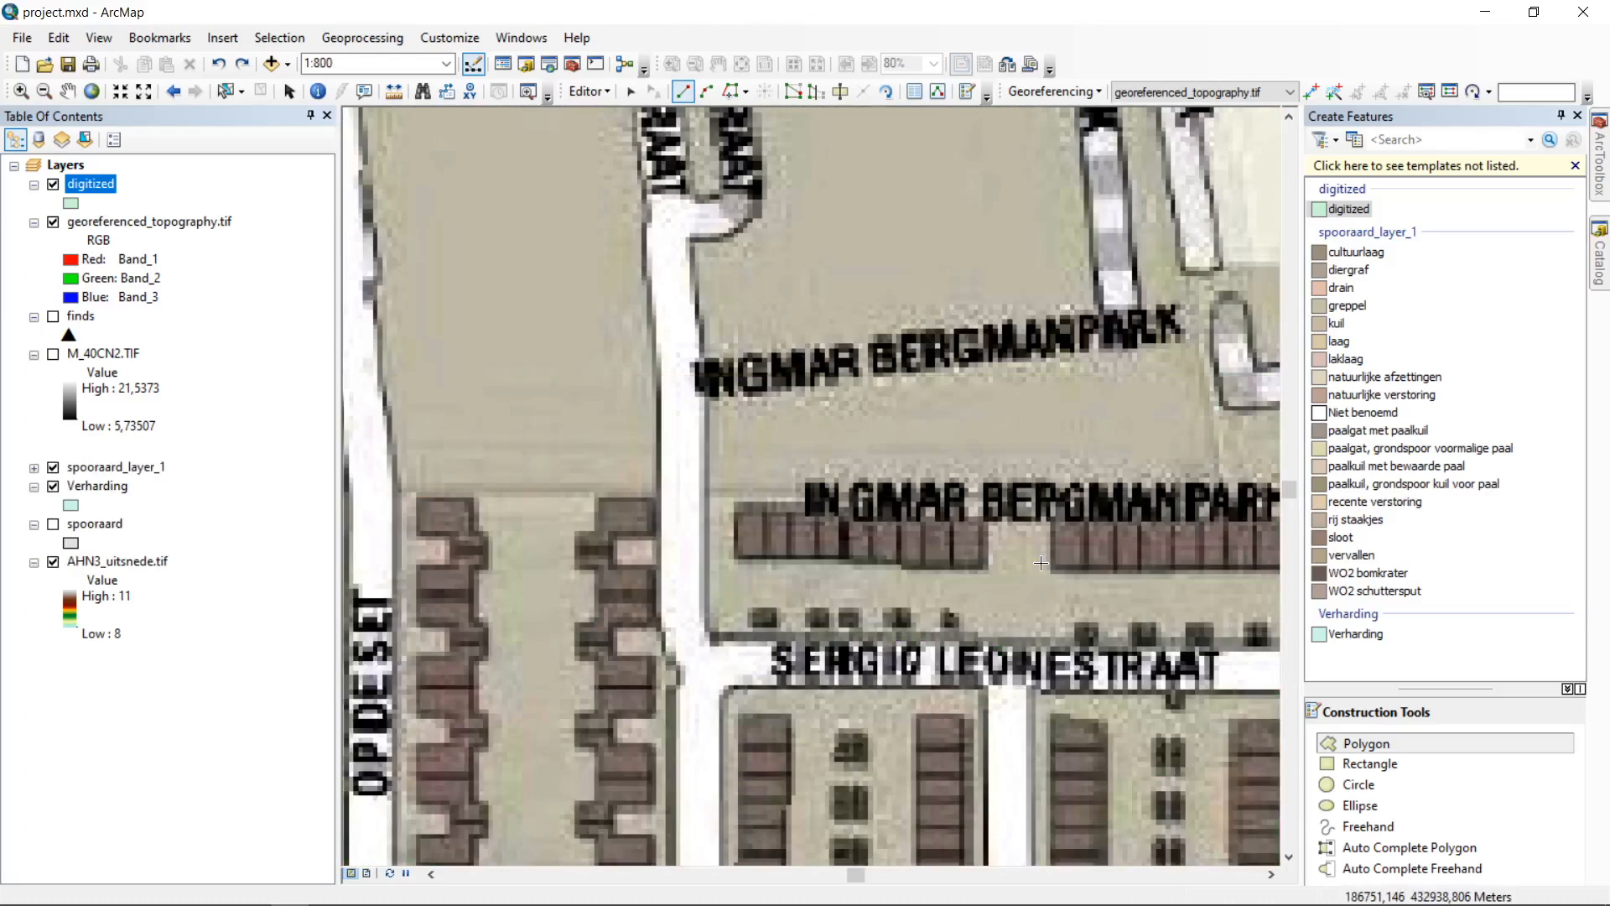
scroll(1040, 564, down, 4)
scroll(966, 511, up, 1)
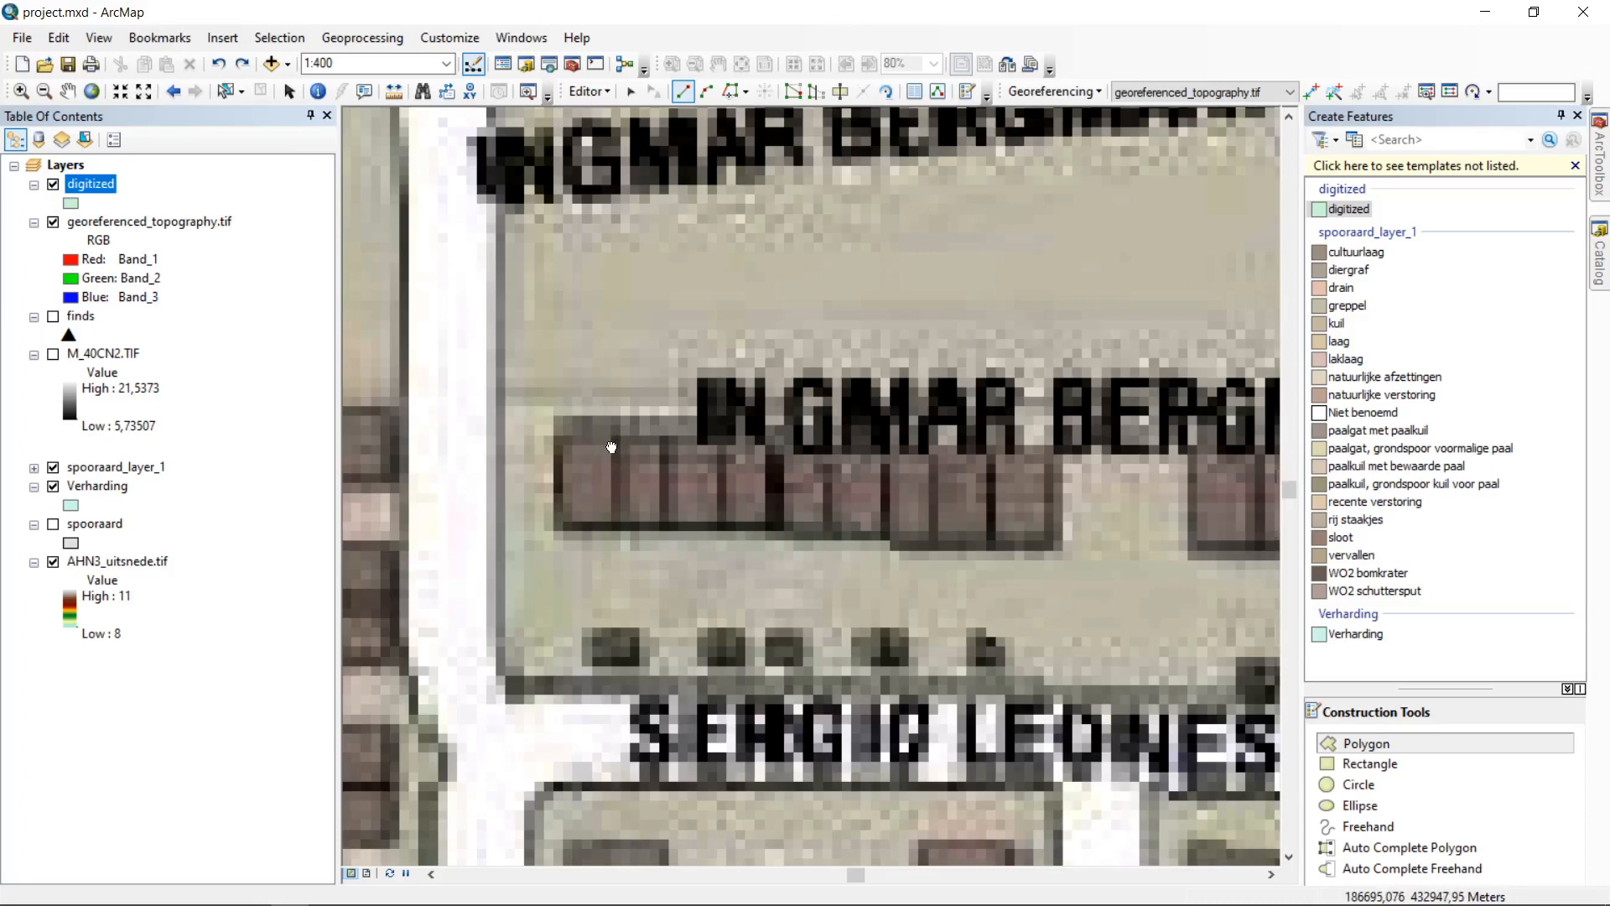
drag(612, 446, 670, 444)
scroll(654, 448, up, 1)
scroll(653, 451, down, 1)
scroll(652, 453, down, 1)
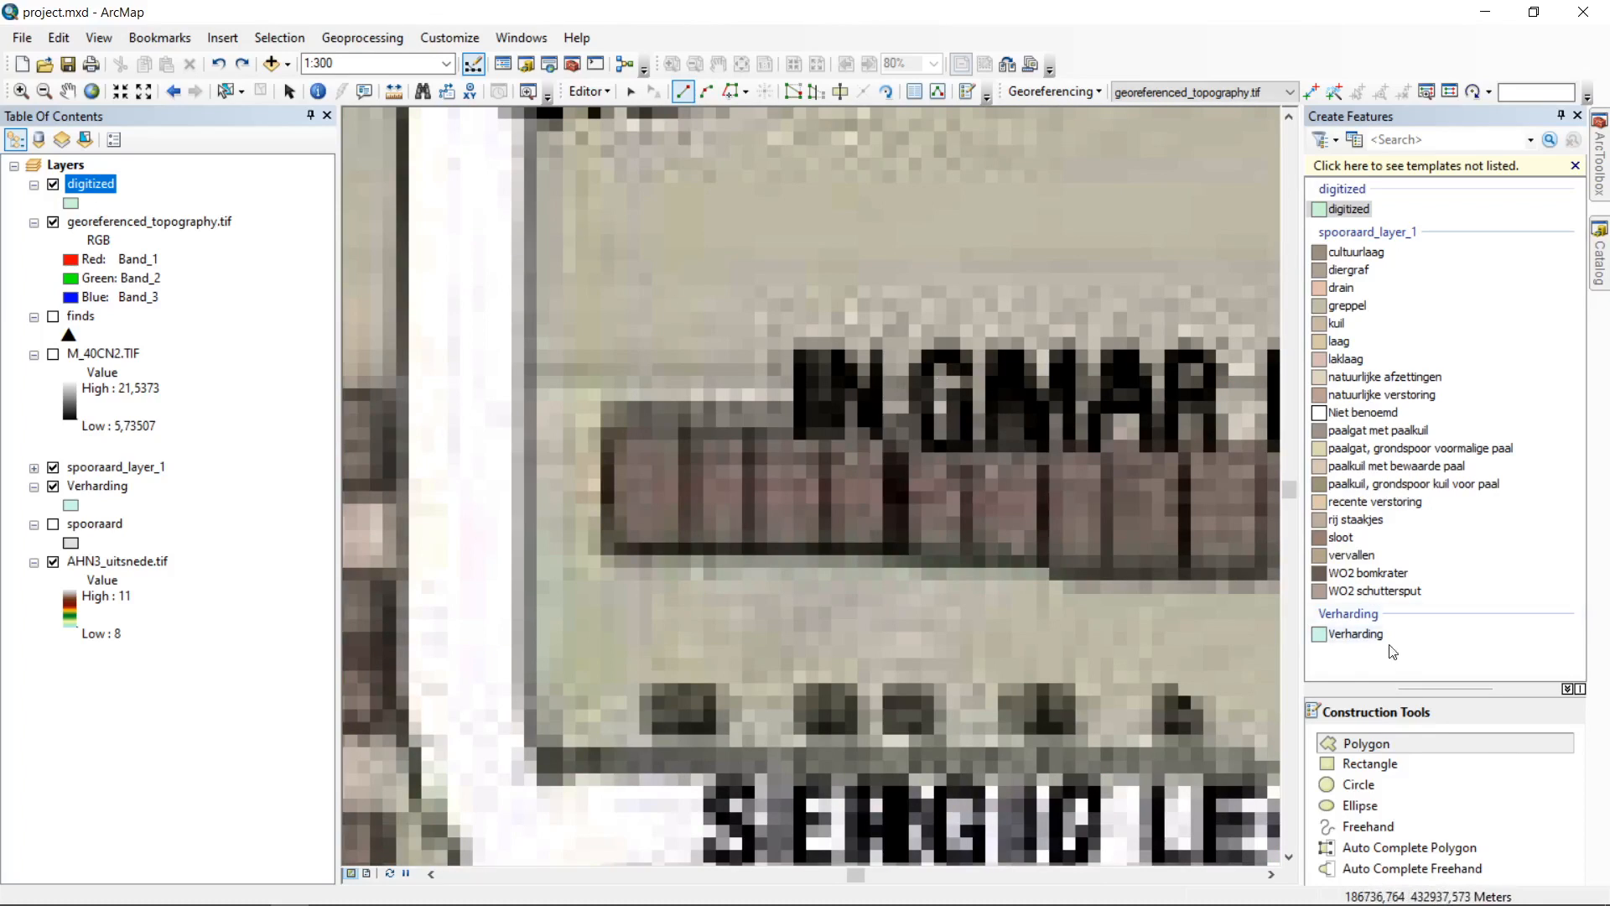
click(1389, 744)
click(1575, 165)
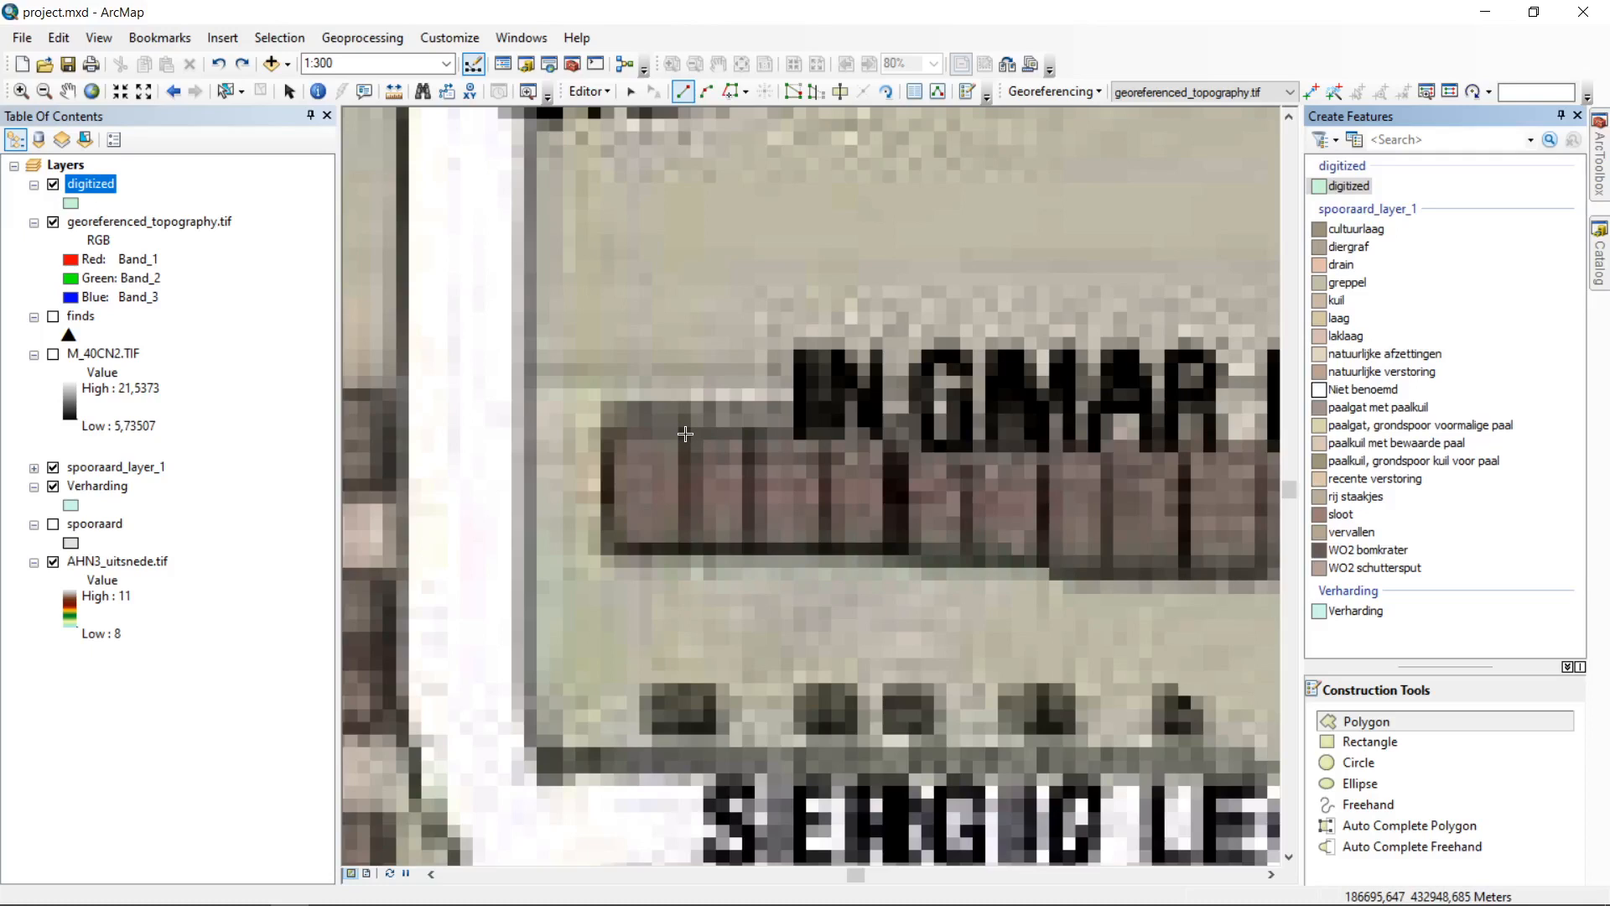
Step: Digitize the westernmost house of the row below the Ingmar Bergmanpark label as a four-corner polygon and finish the sketch
scroll(684, 434, up, 4)
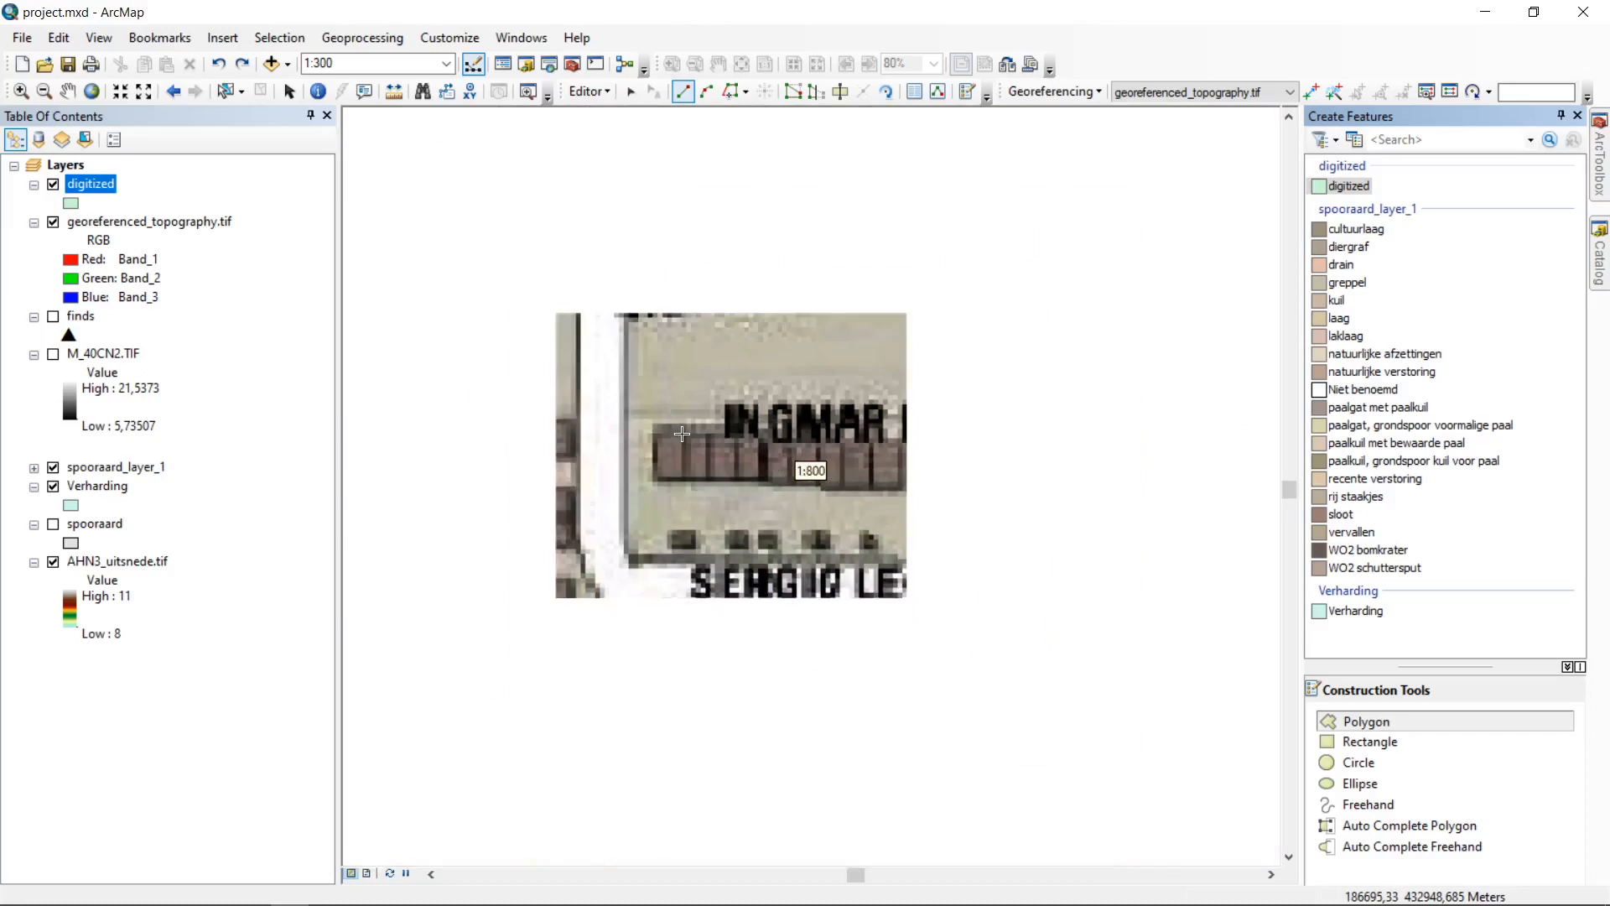
scroll(684, 434, down, 6)
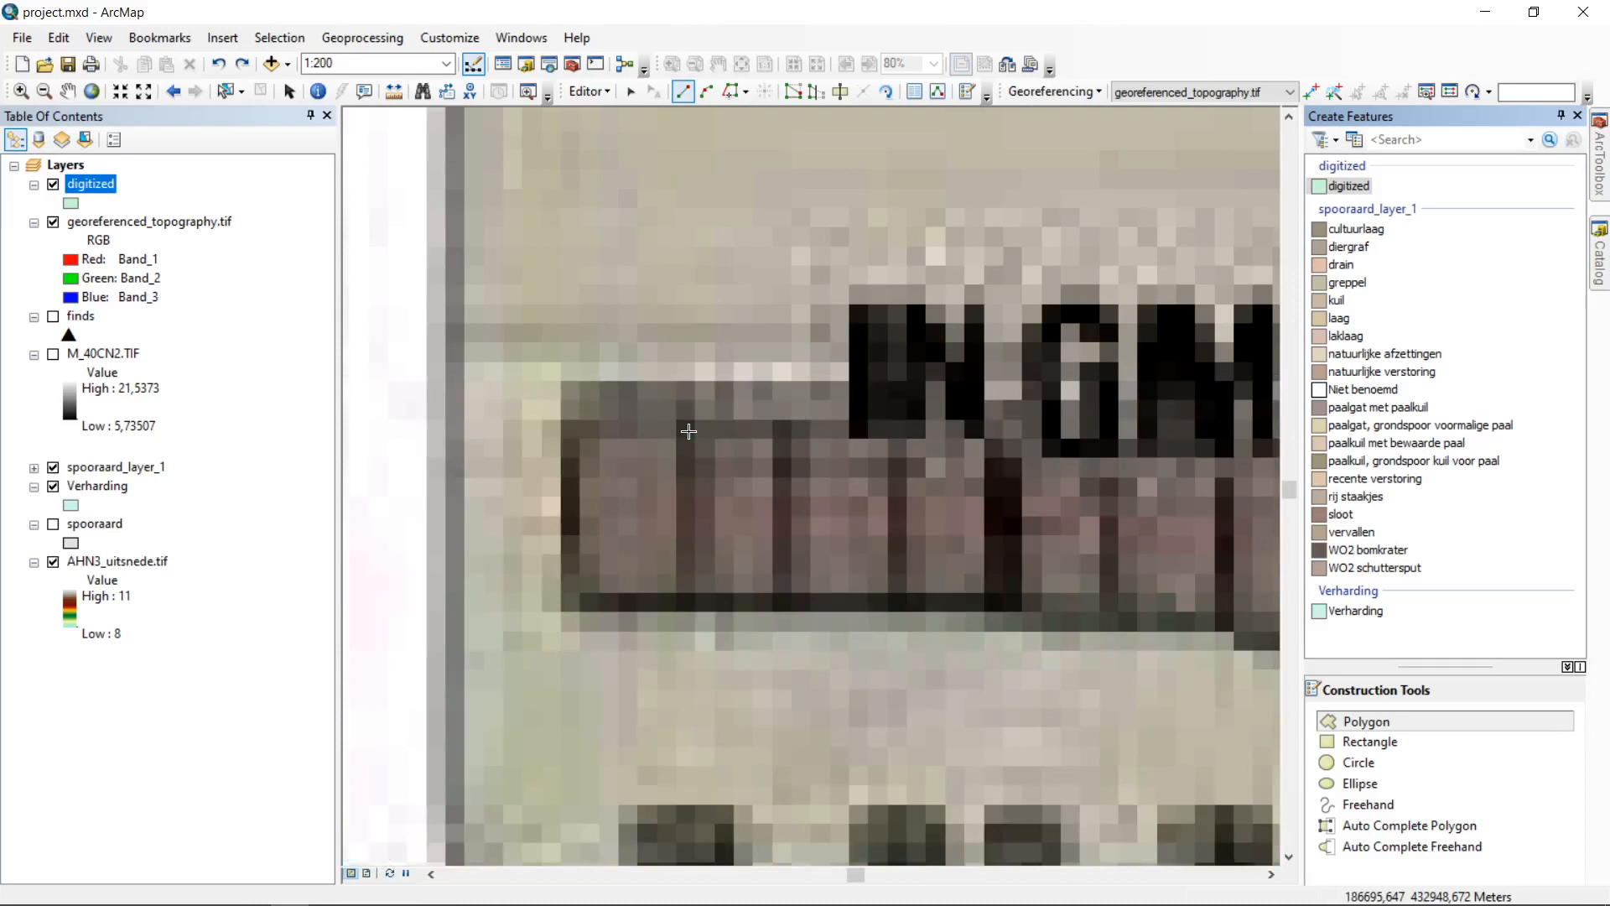
scroll(689, 431, down, 2)
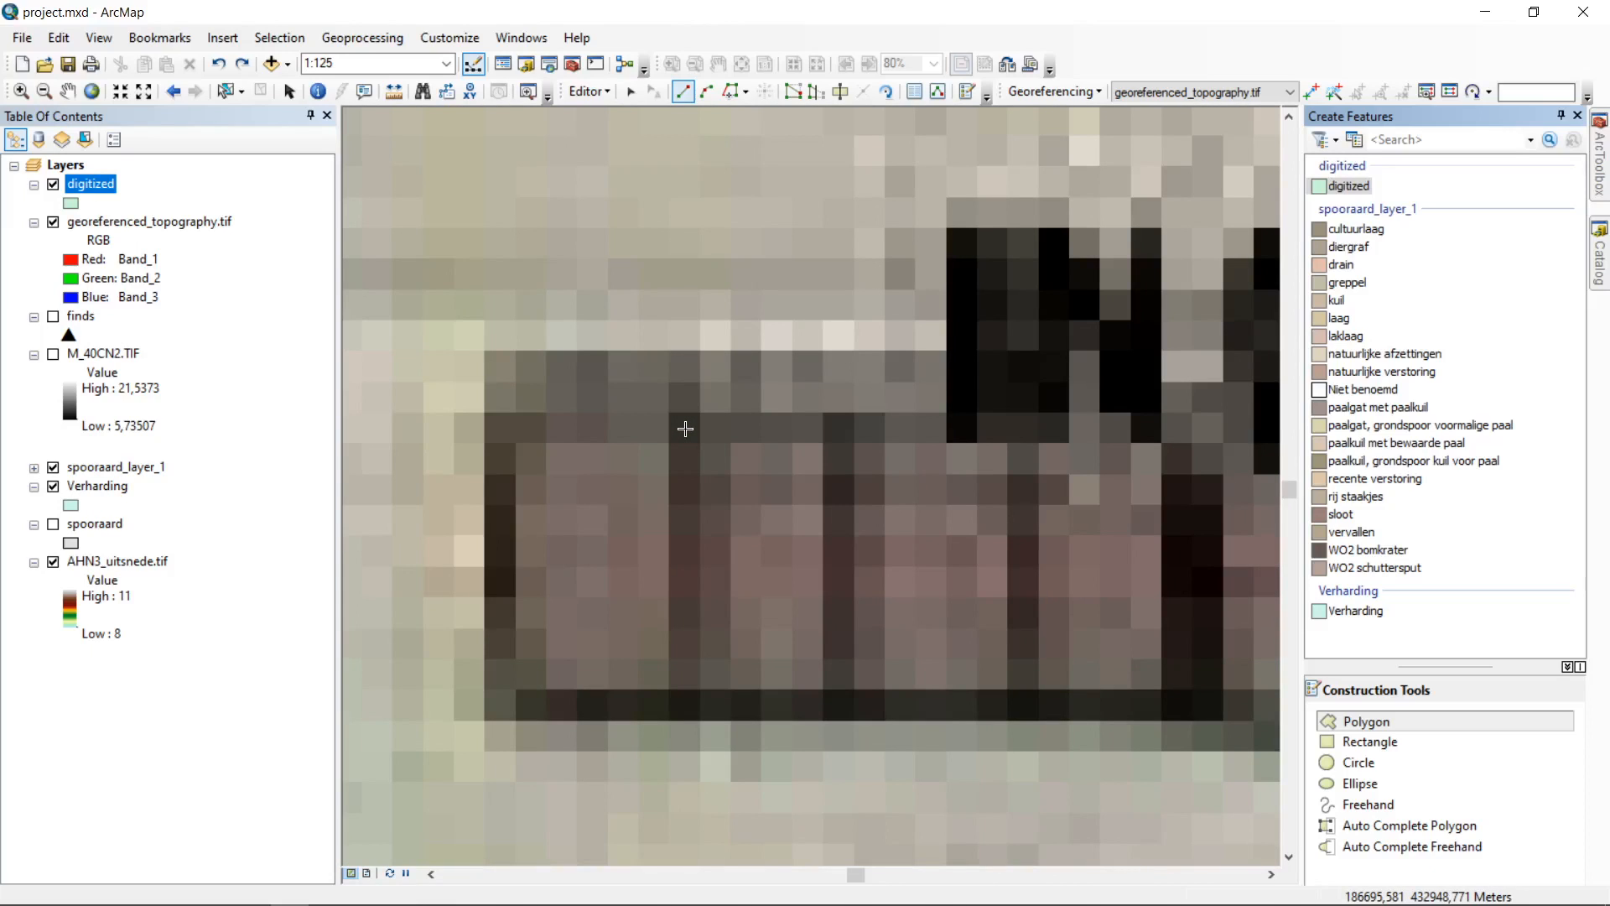
click(685, 428)
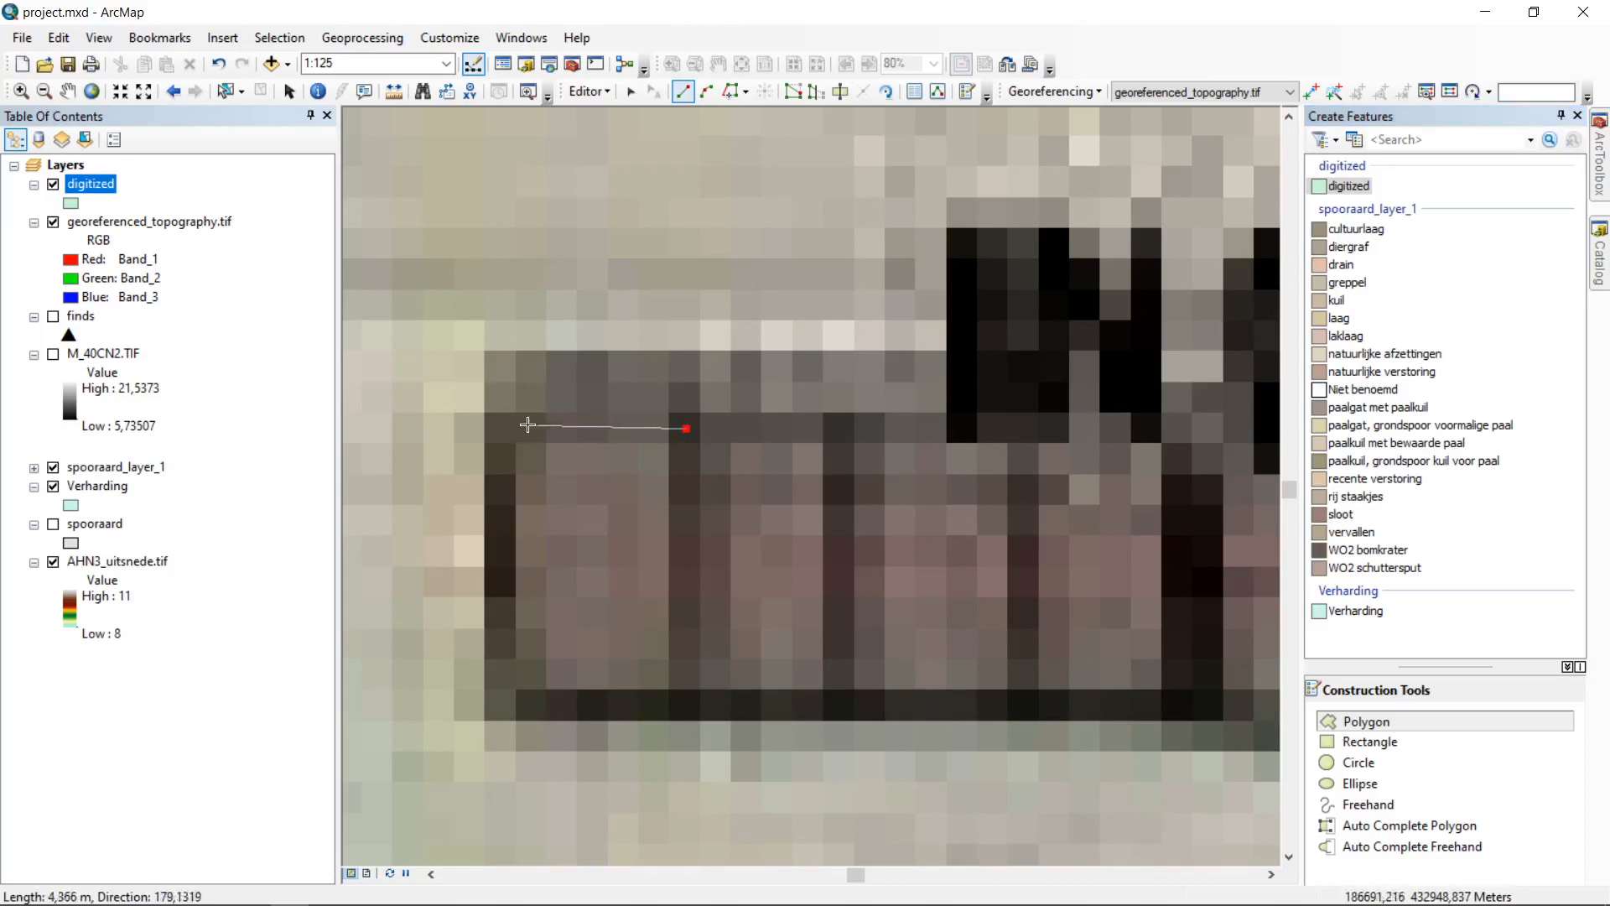
click(503, 429)
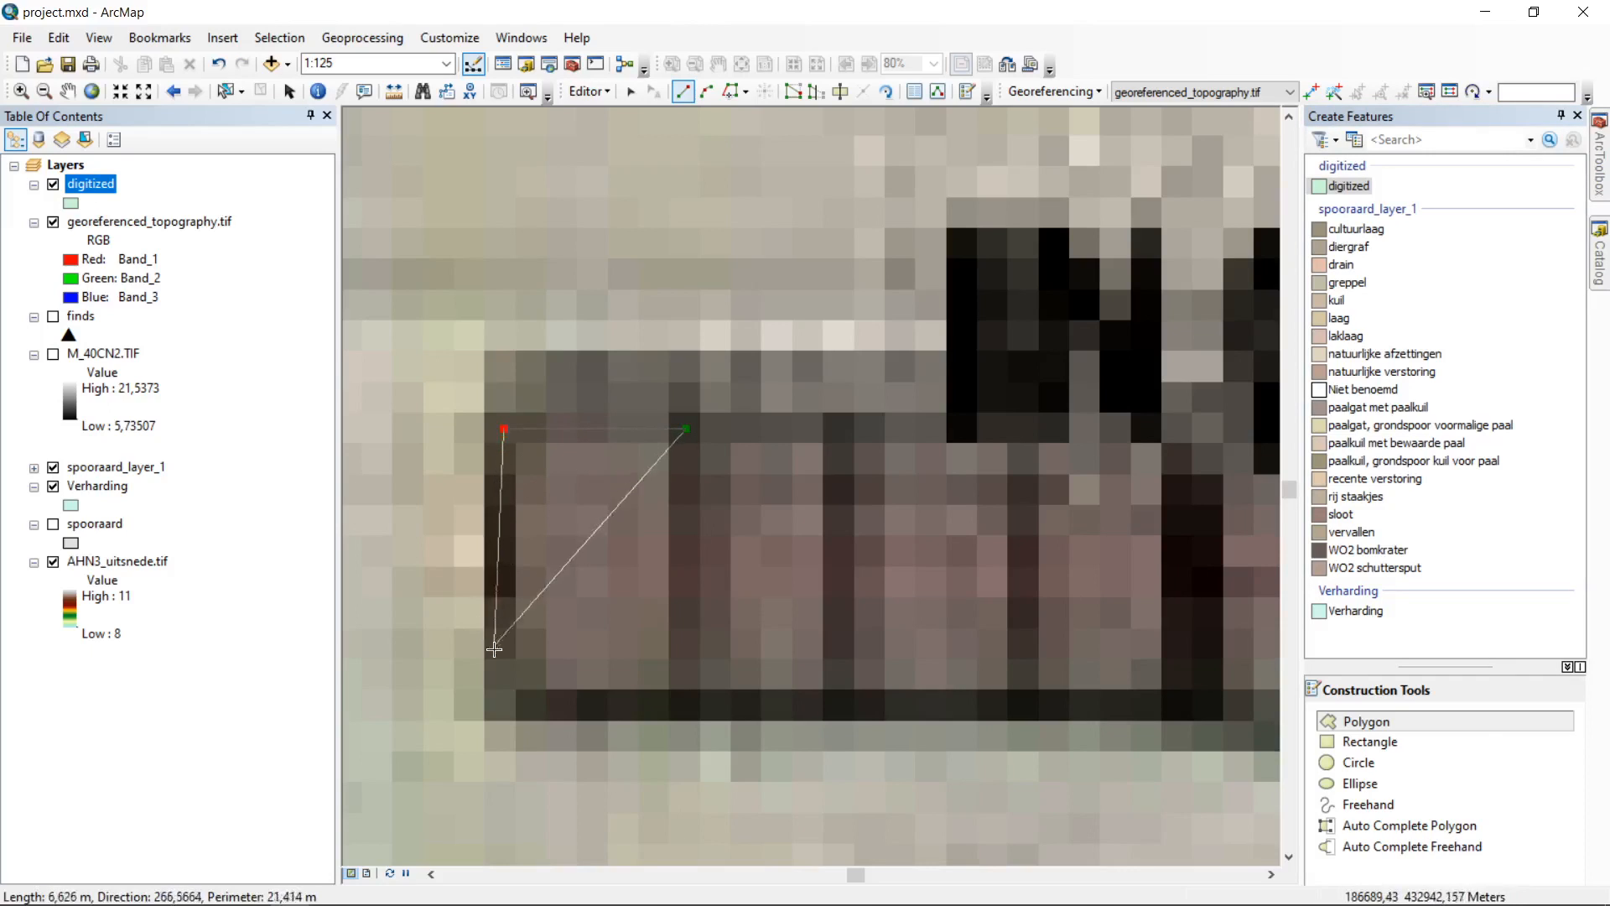
click(499, 706)
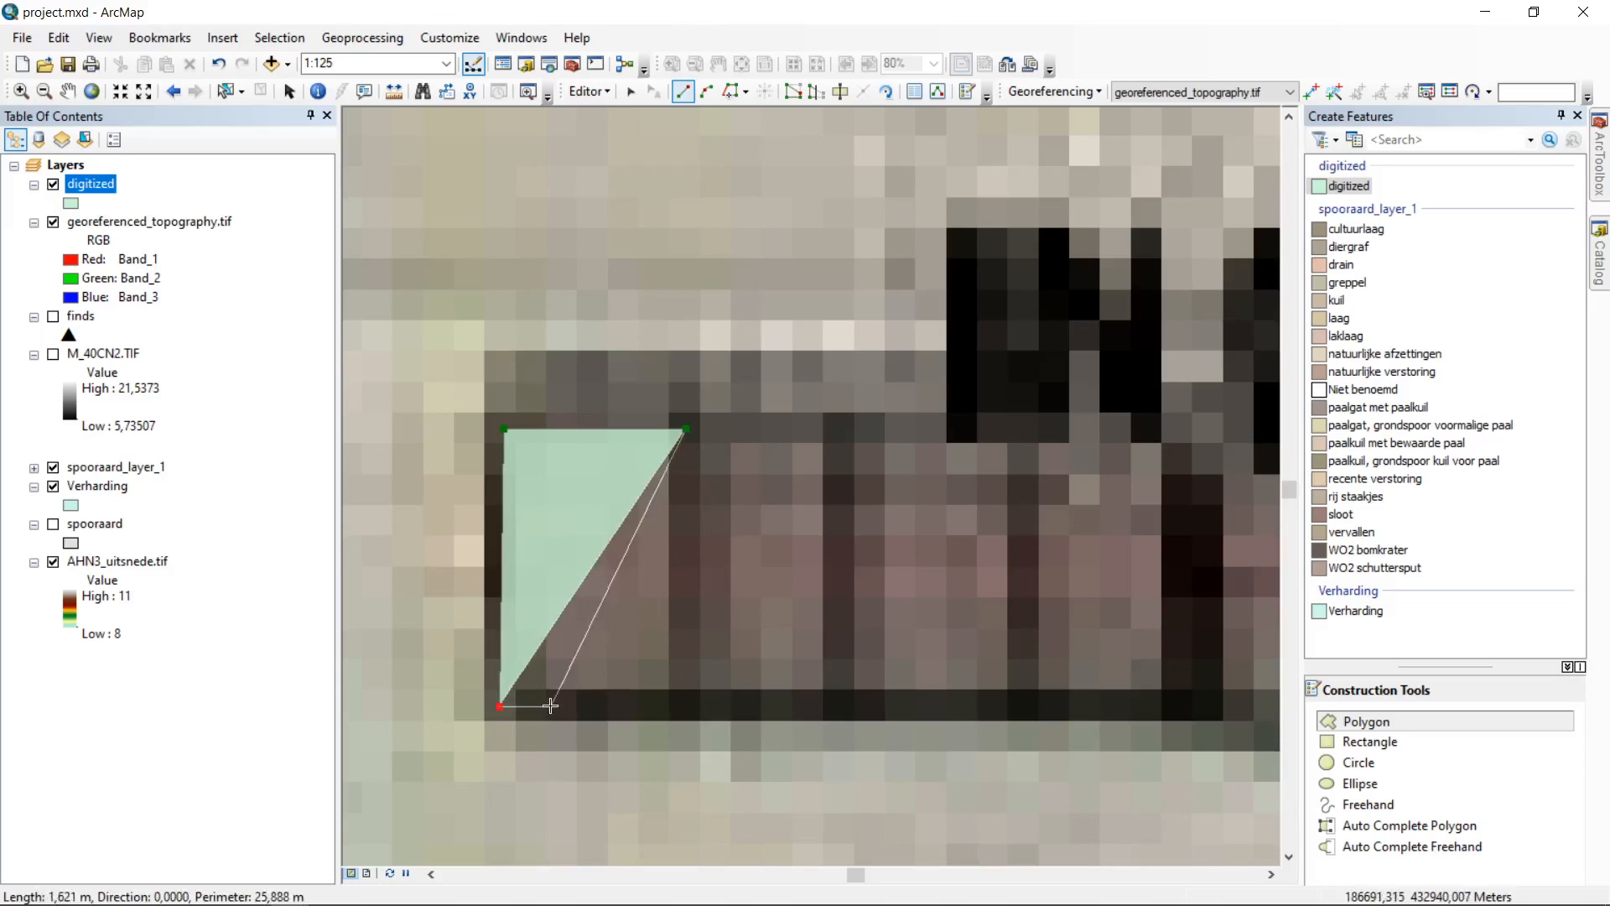
double_click(687, 703)
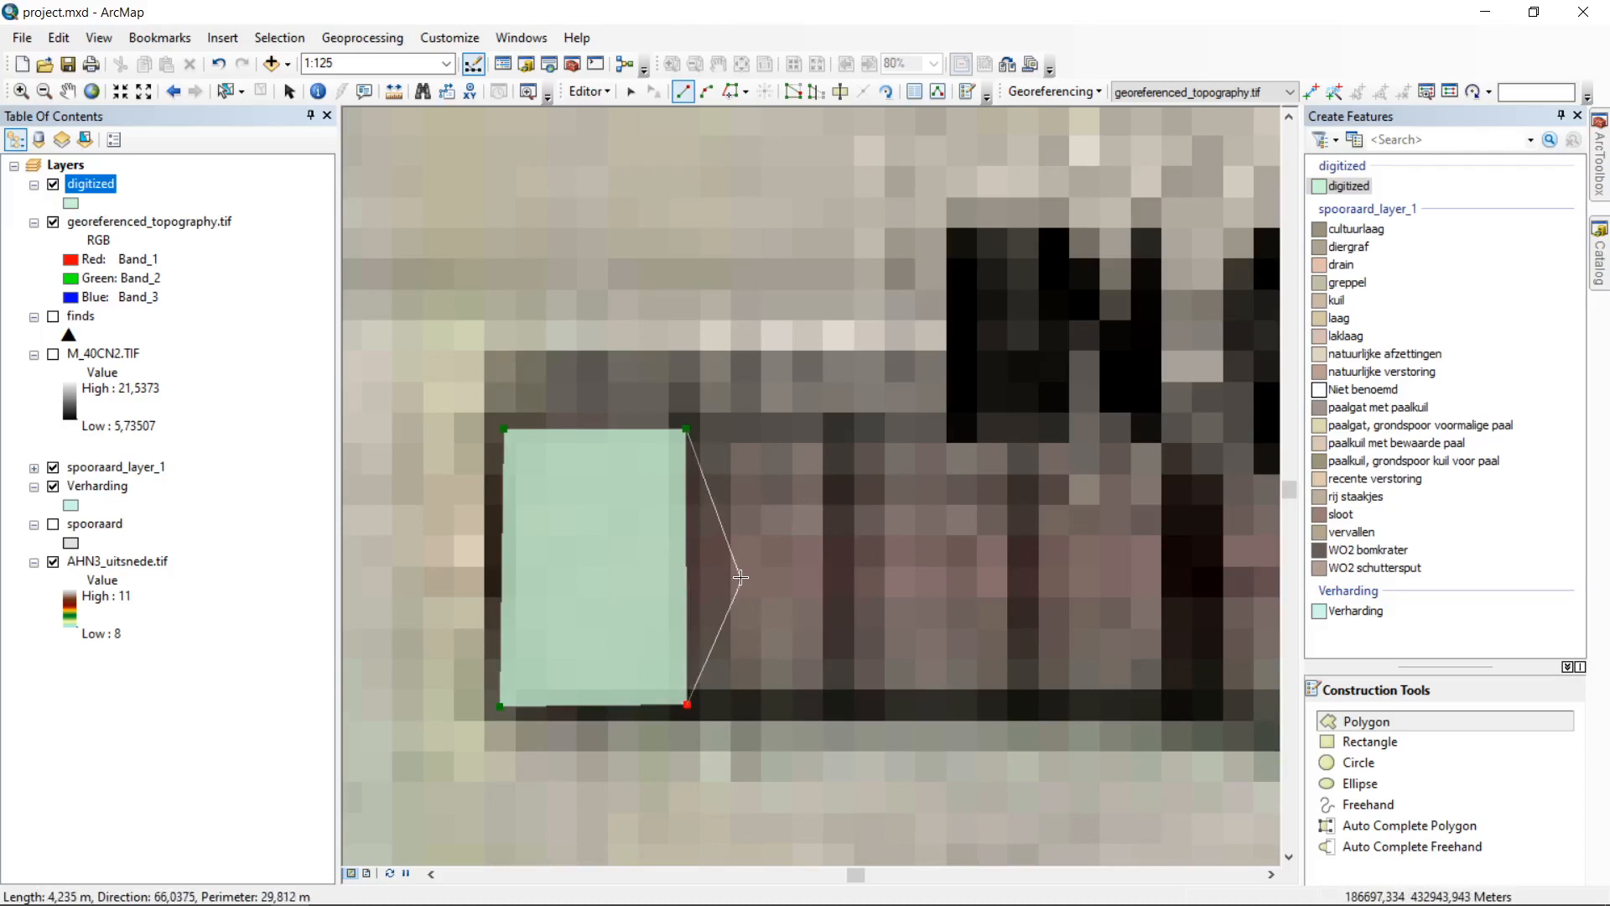
right_click(763, 475)
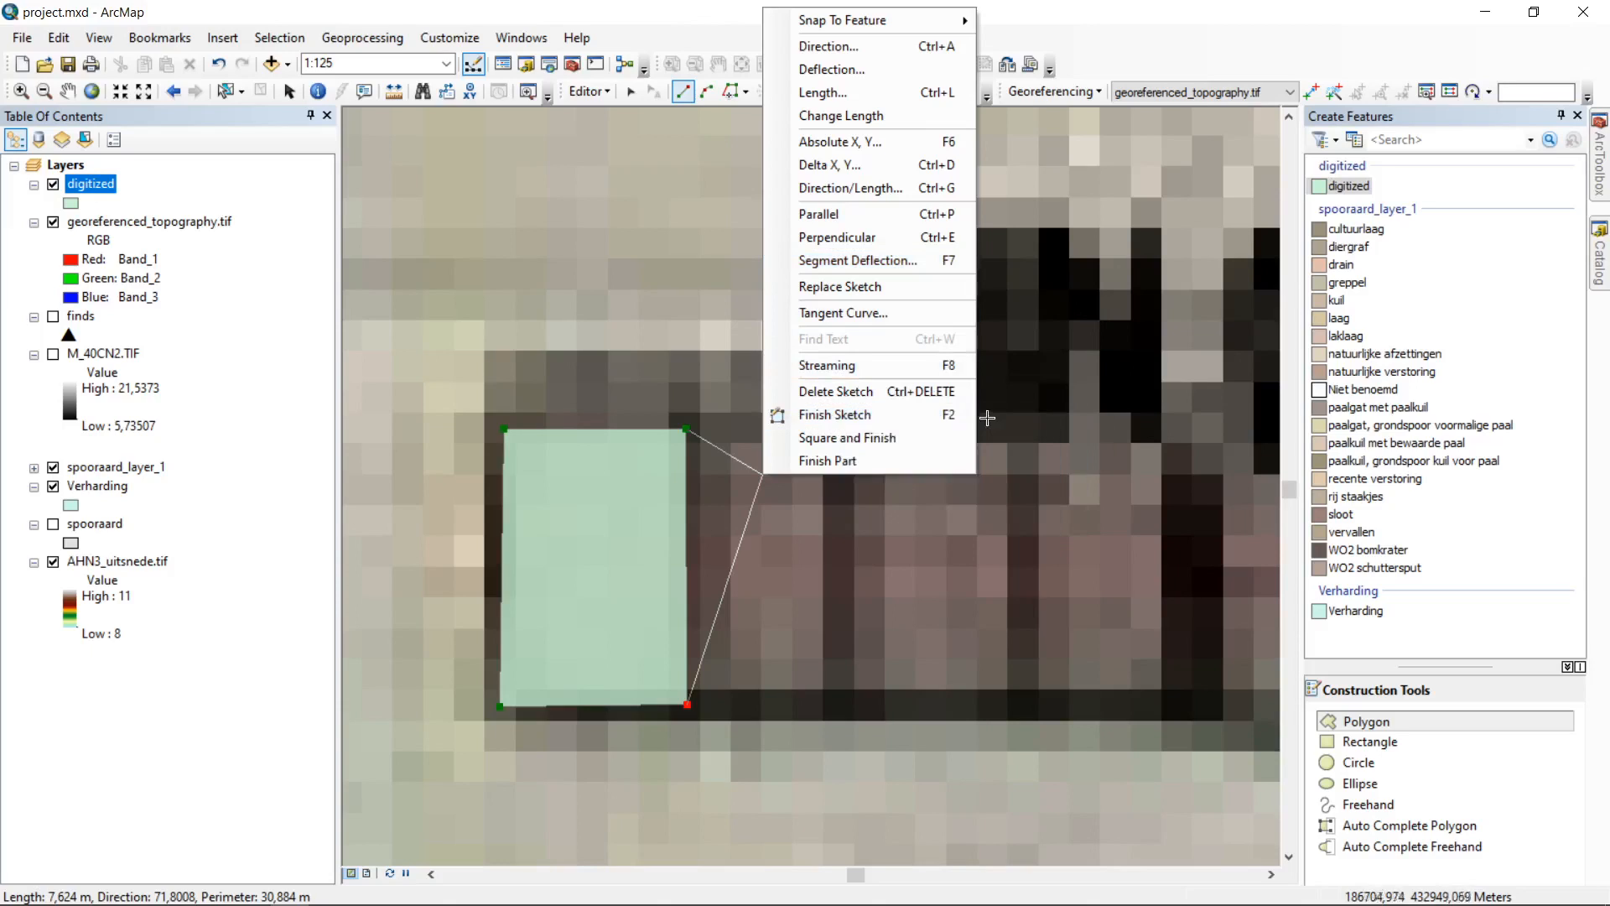
click(841, 417)
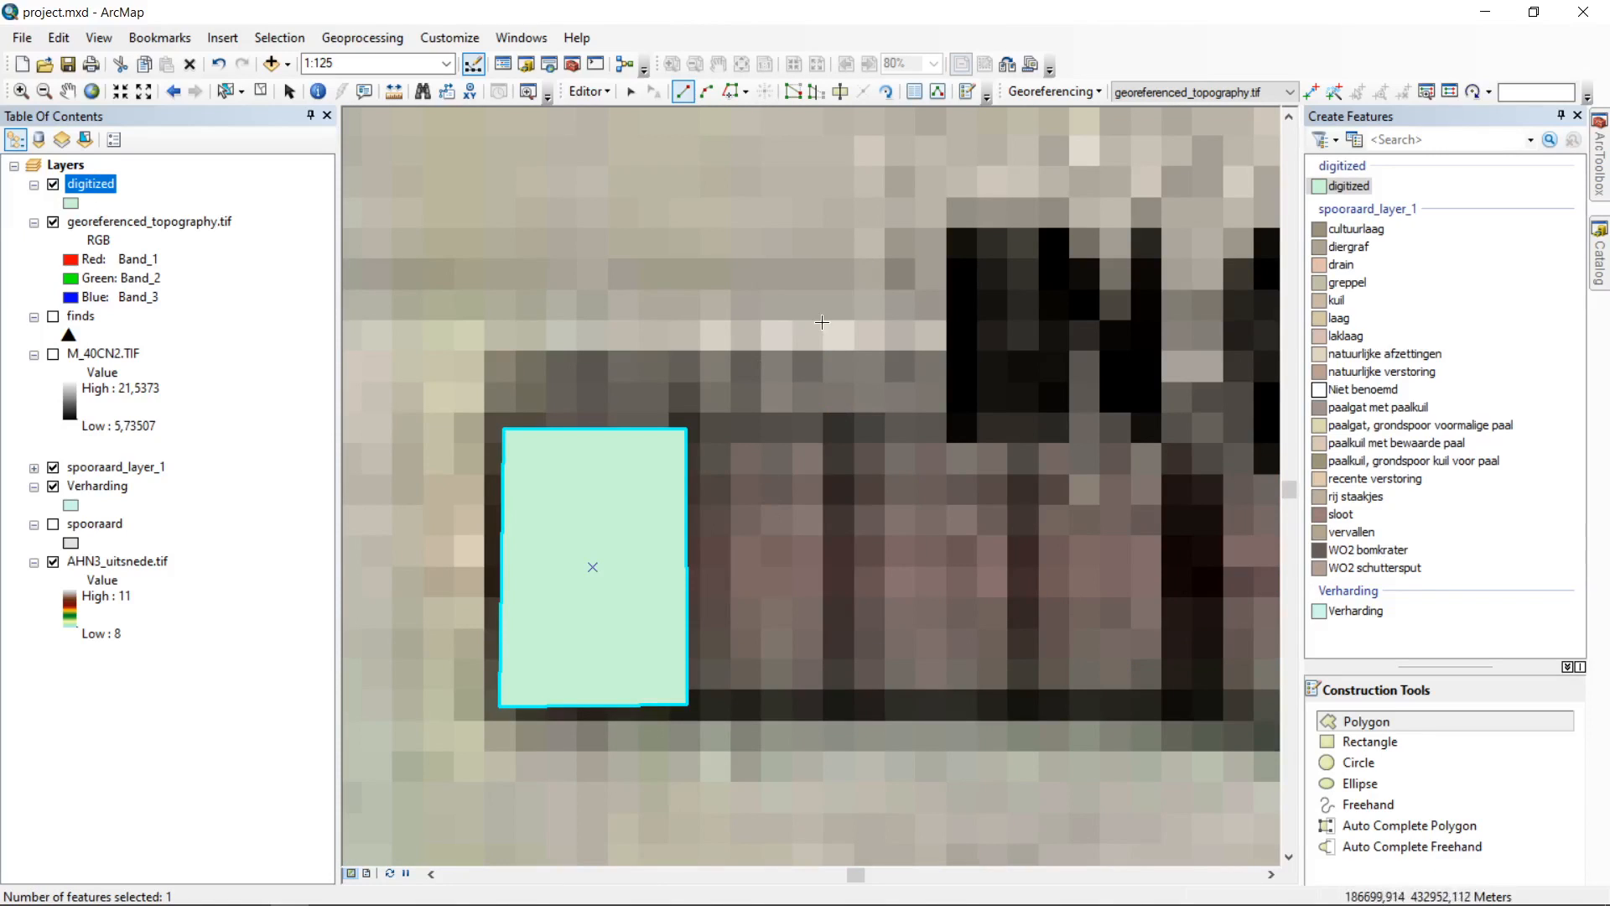
Step: Switch to the Edit tool, check the digitized layer's attribute table and its options for adding a field, and close it
click(629, 92)
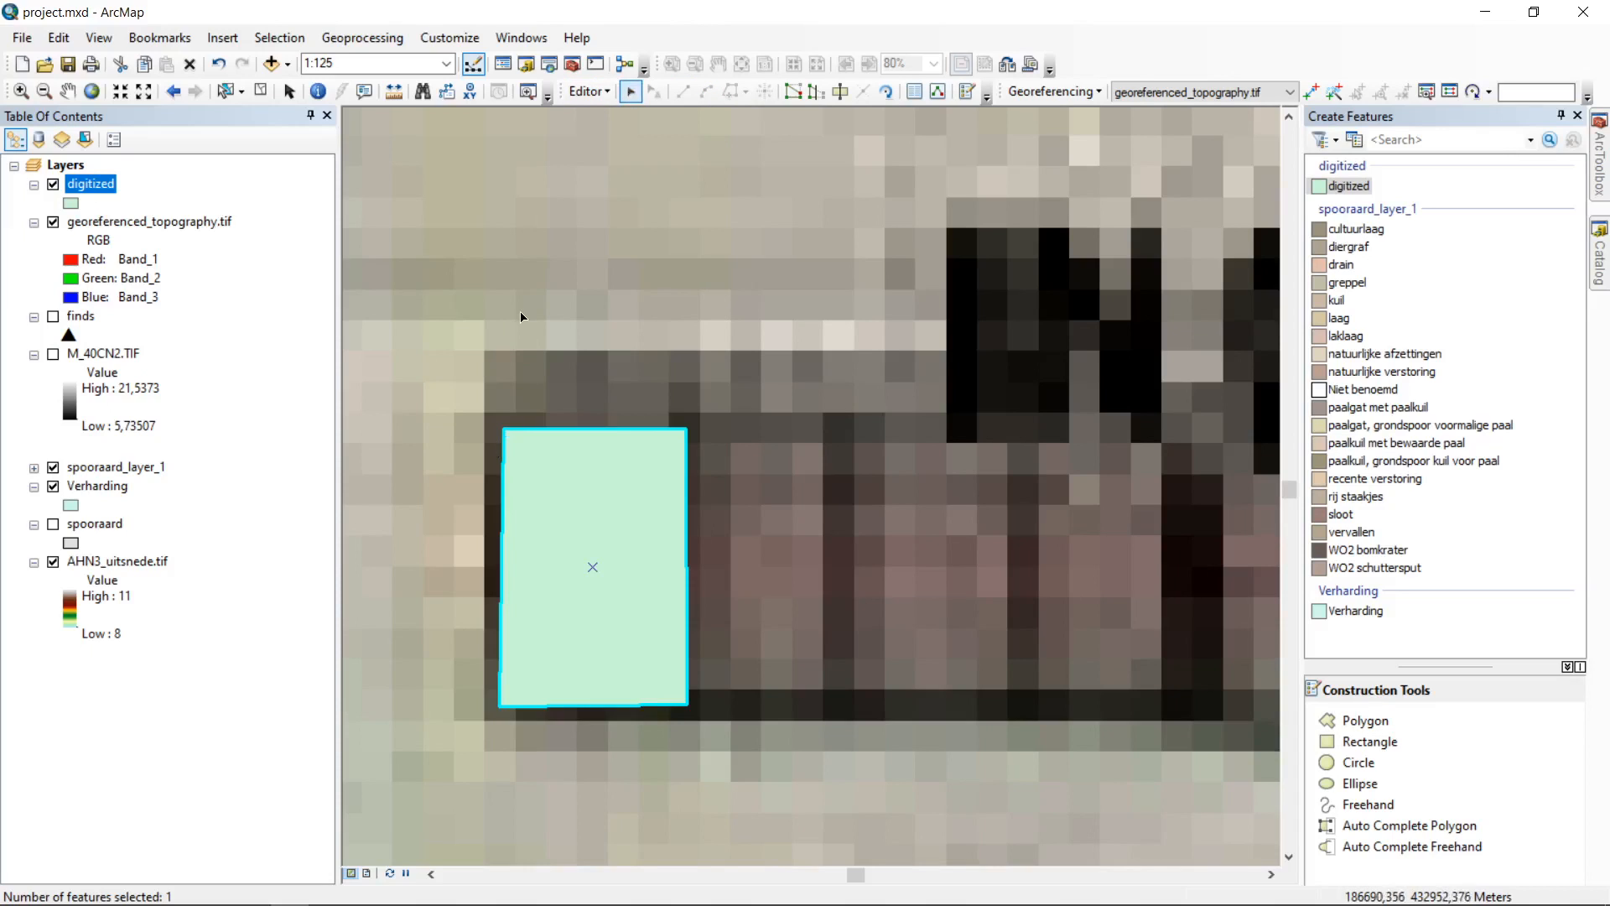
right_click(93, 186)
click(245, 245)
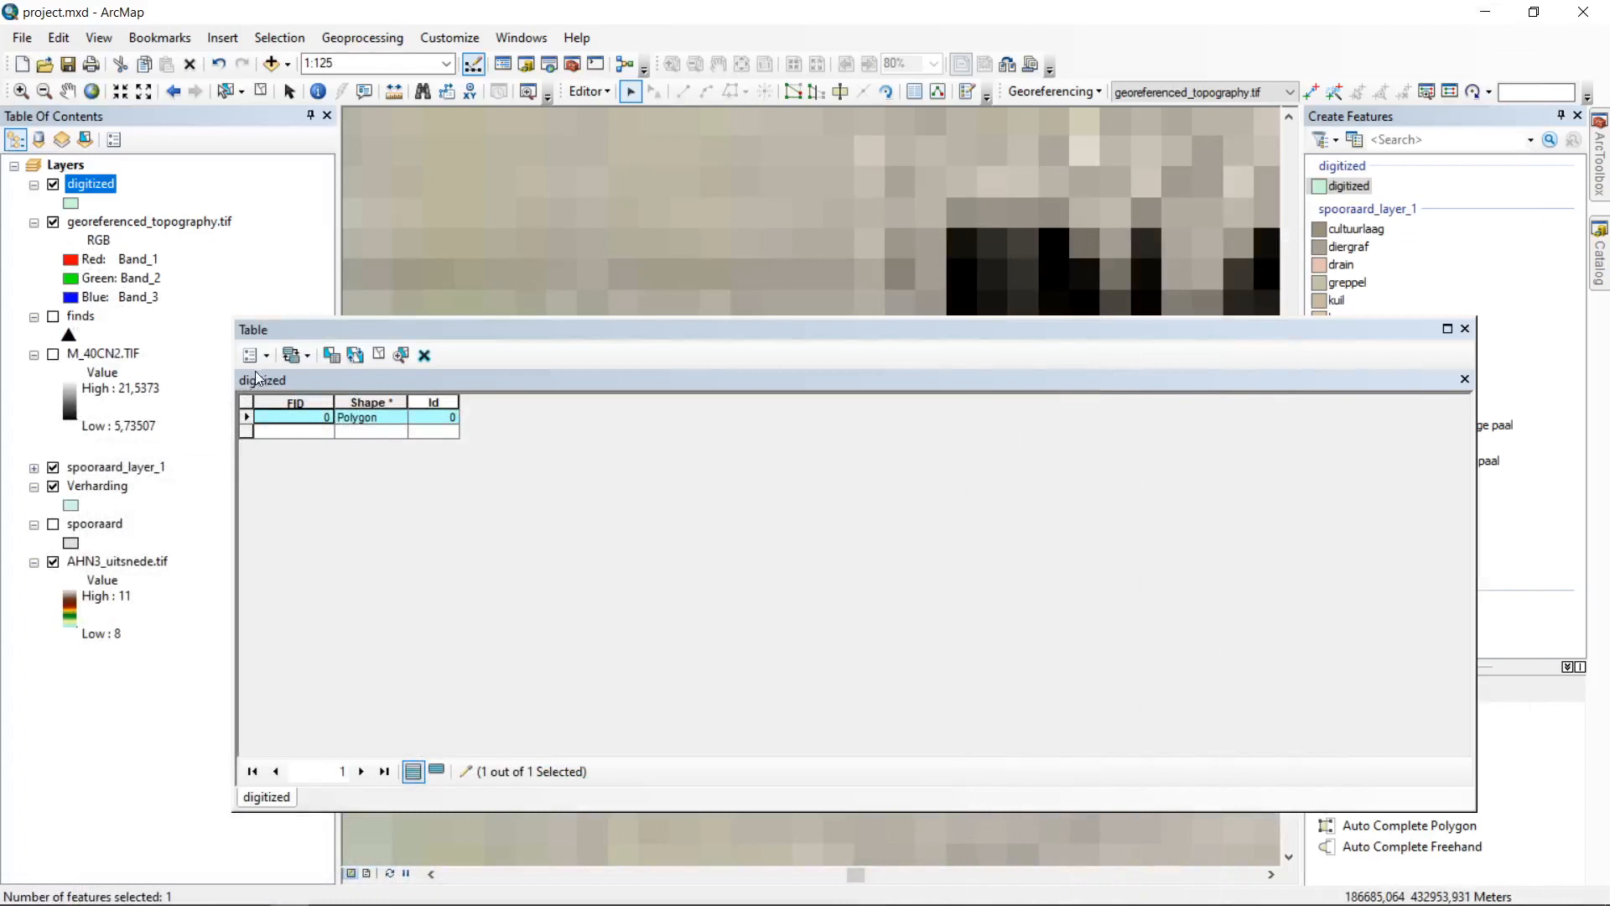
click(267, 360)
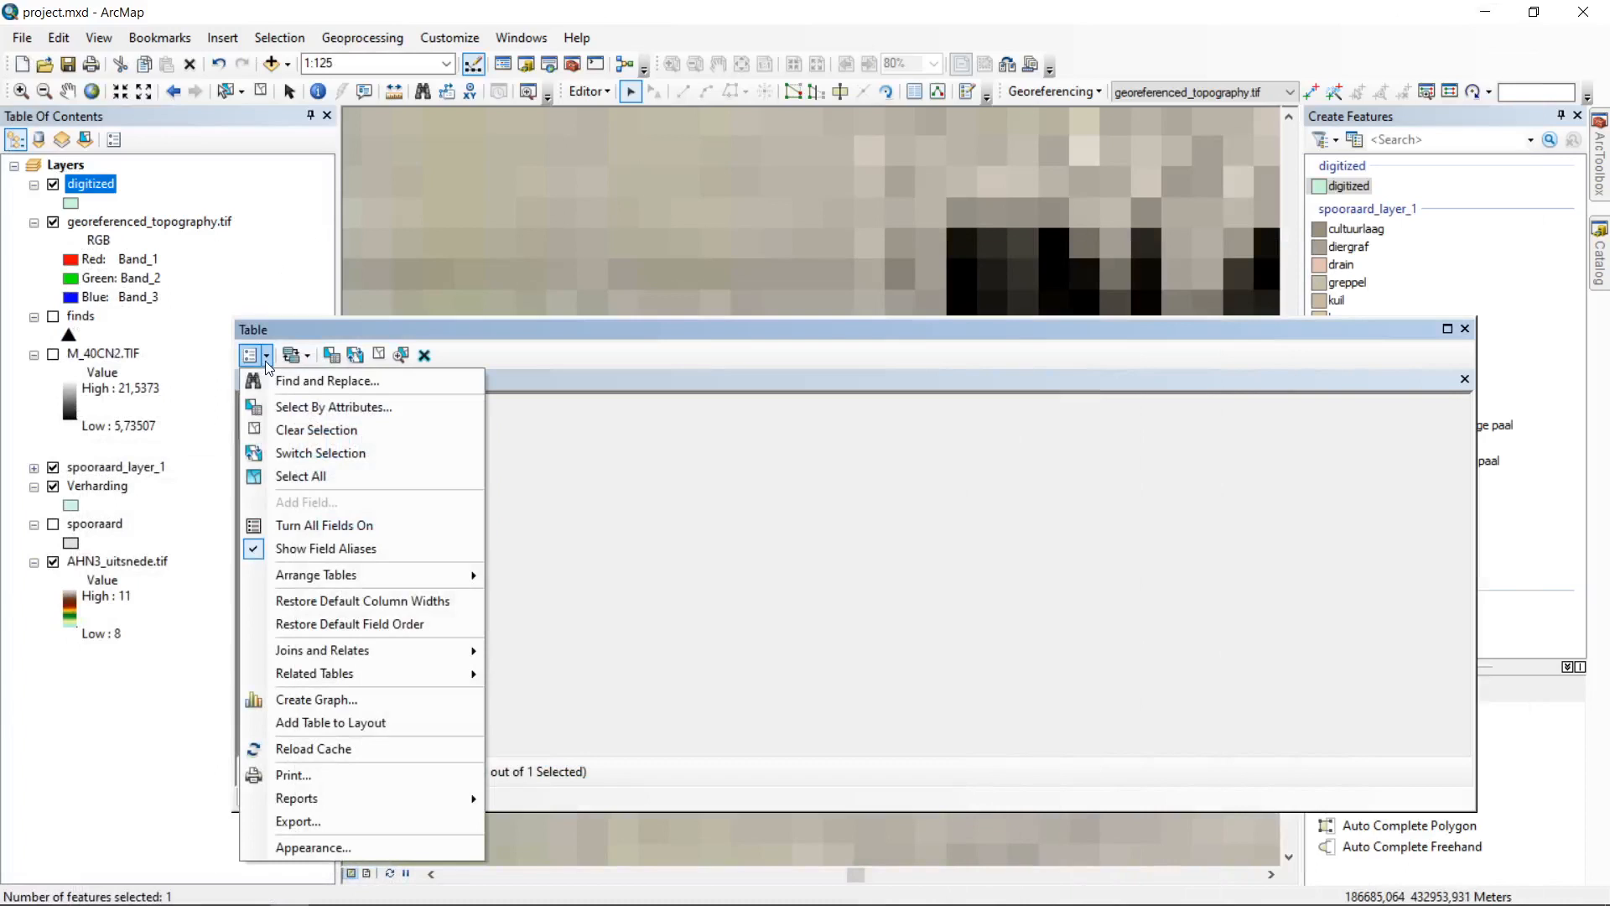
click(525, 344)
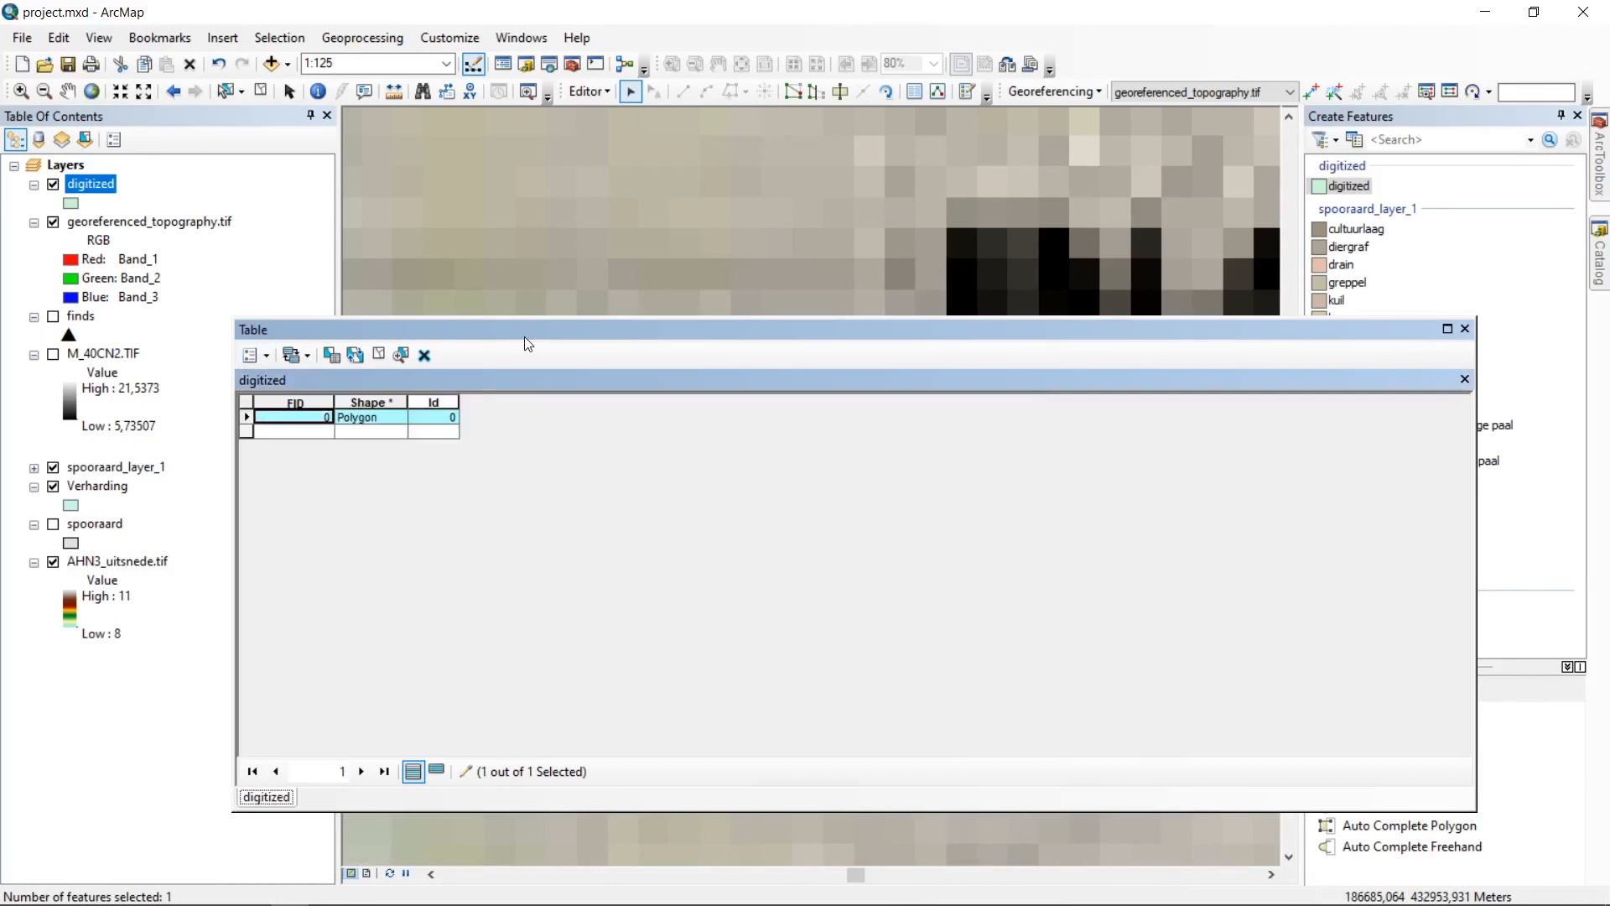
drag(552, 329, 464, 255)
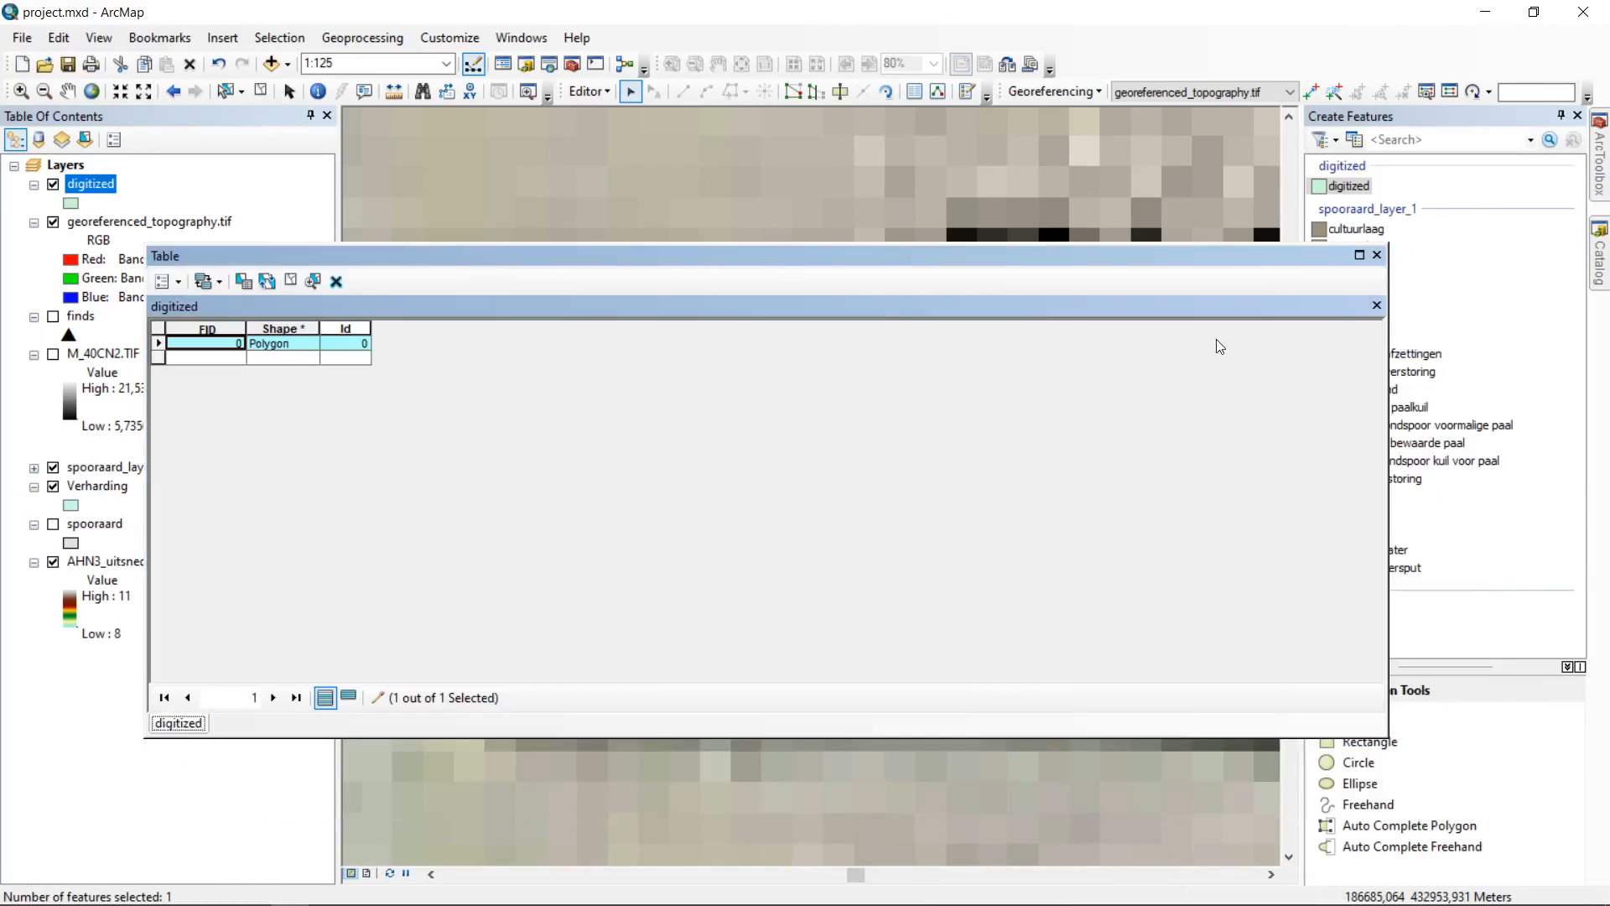
click(1379, 256)
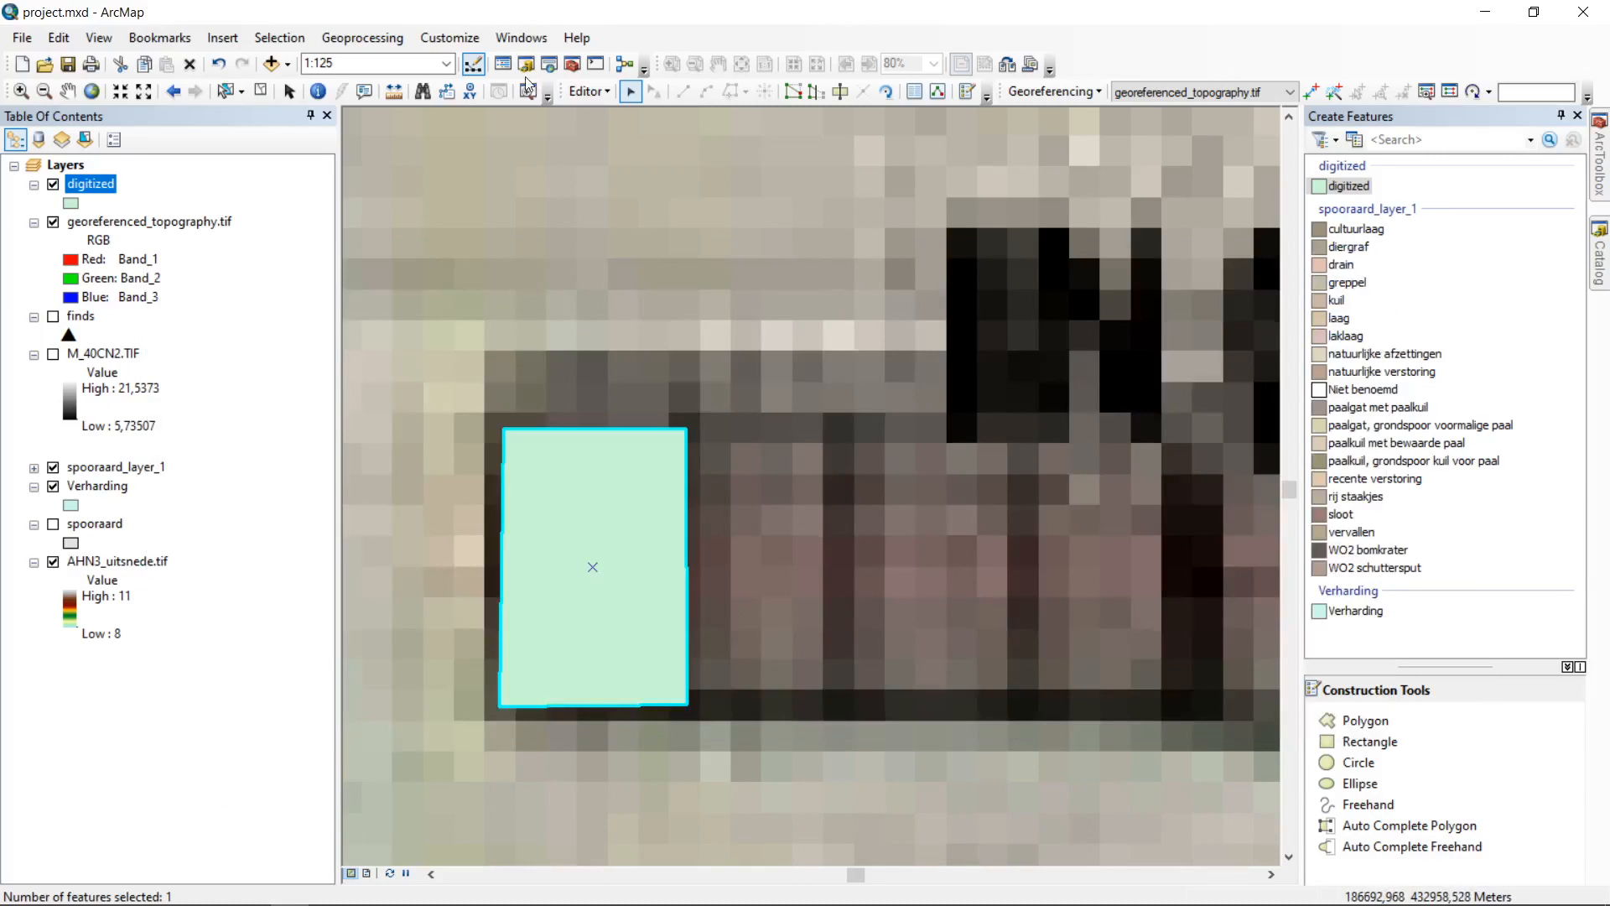
Step: Stop the edit session and save the edits to the digitized layer
click(588, 92)
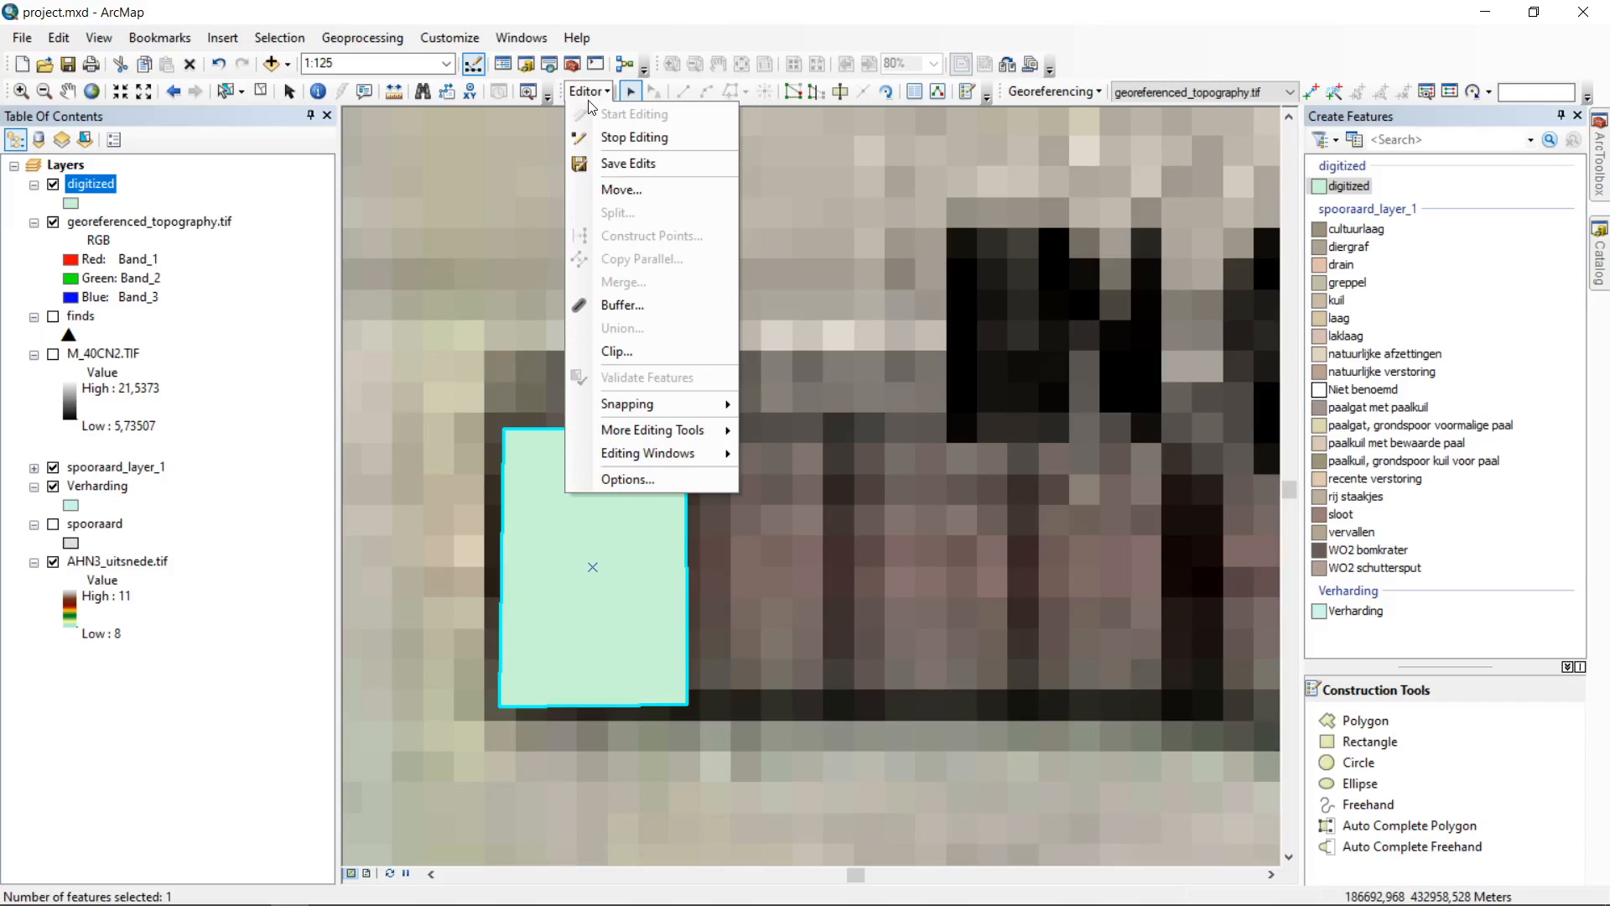
click(662, 141)
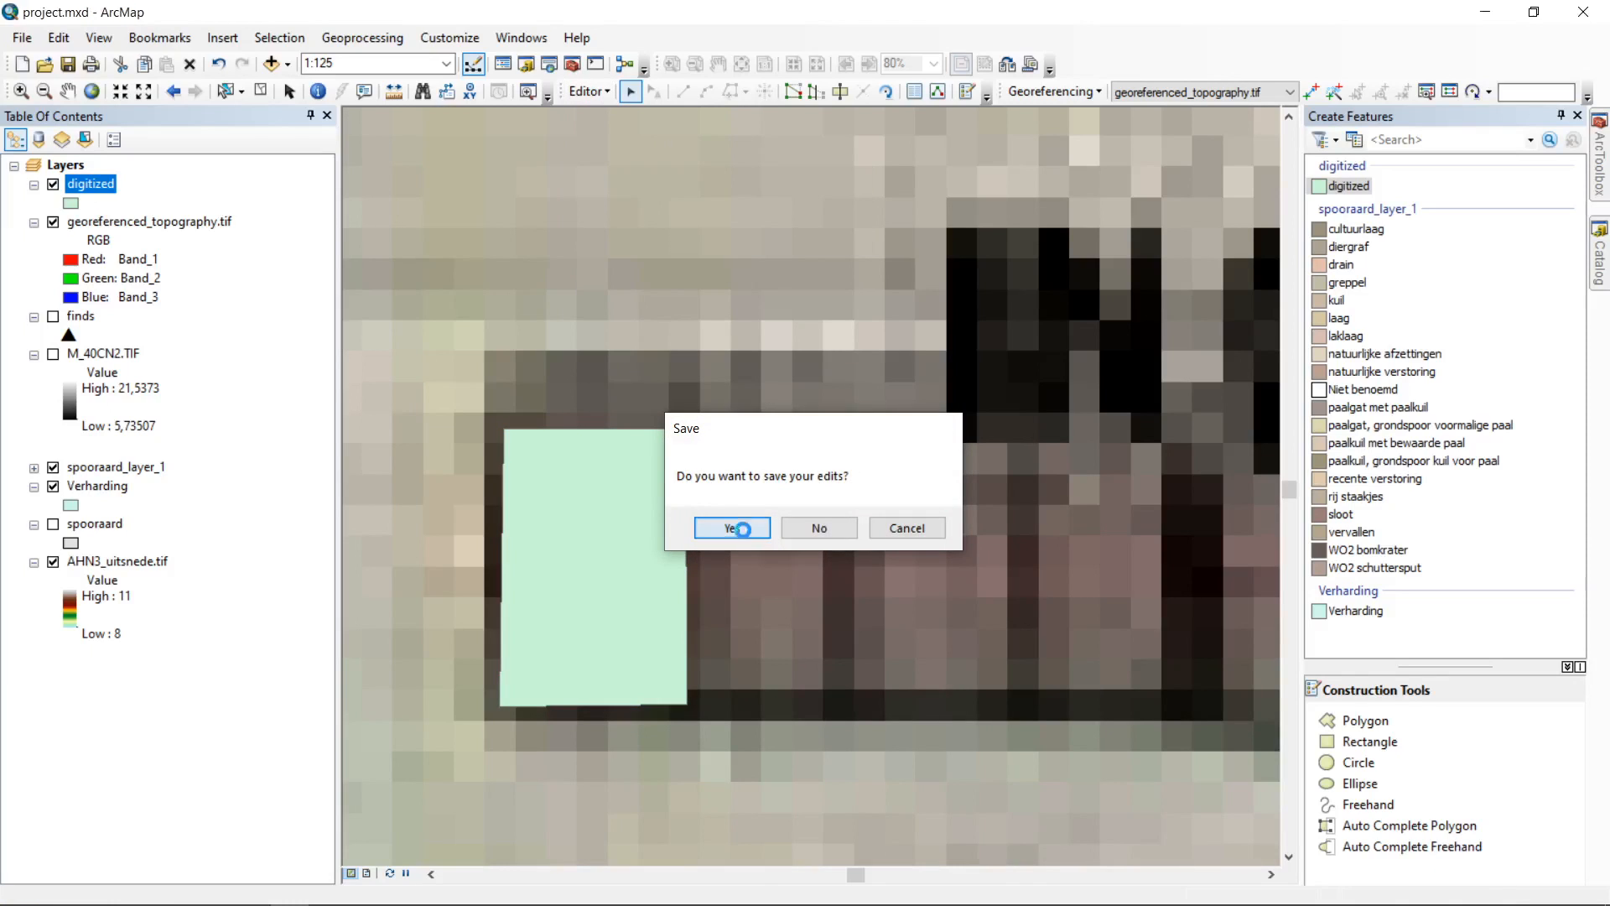
click(732, 527)
Step: Add a Text field named type with length 50 to the digitized layer's attribute table
right_click(105, 185)
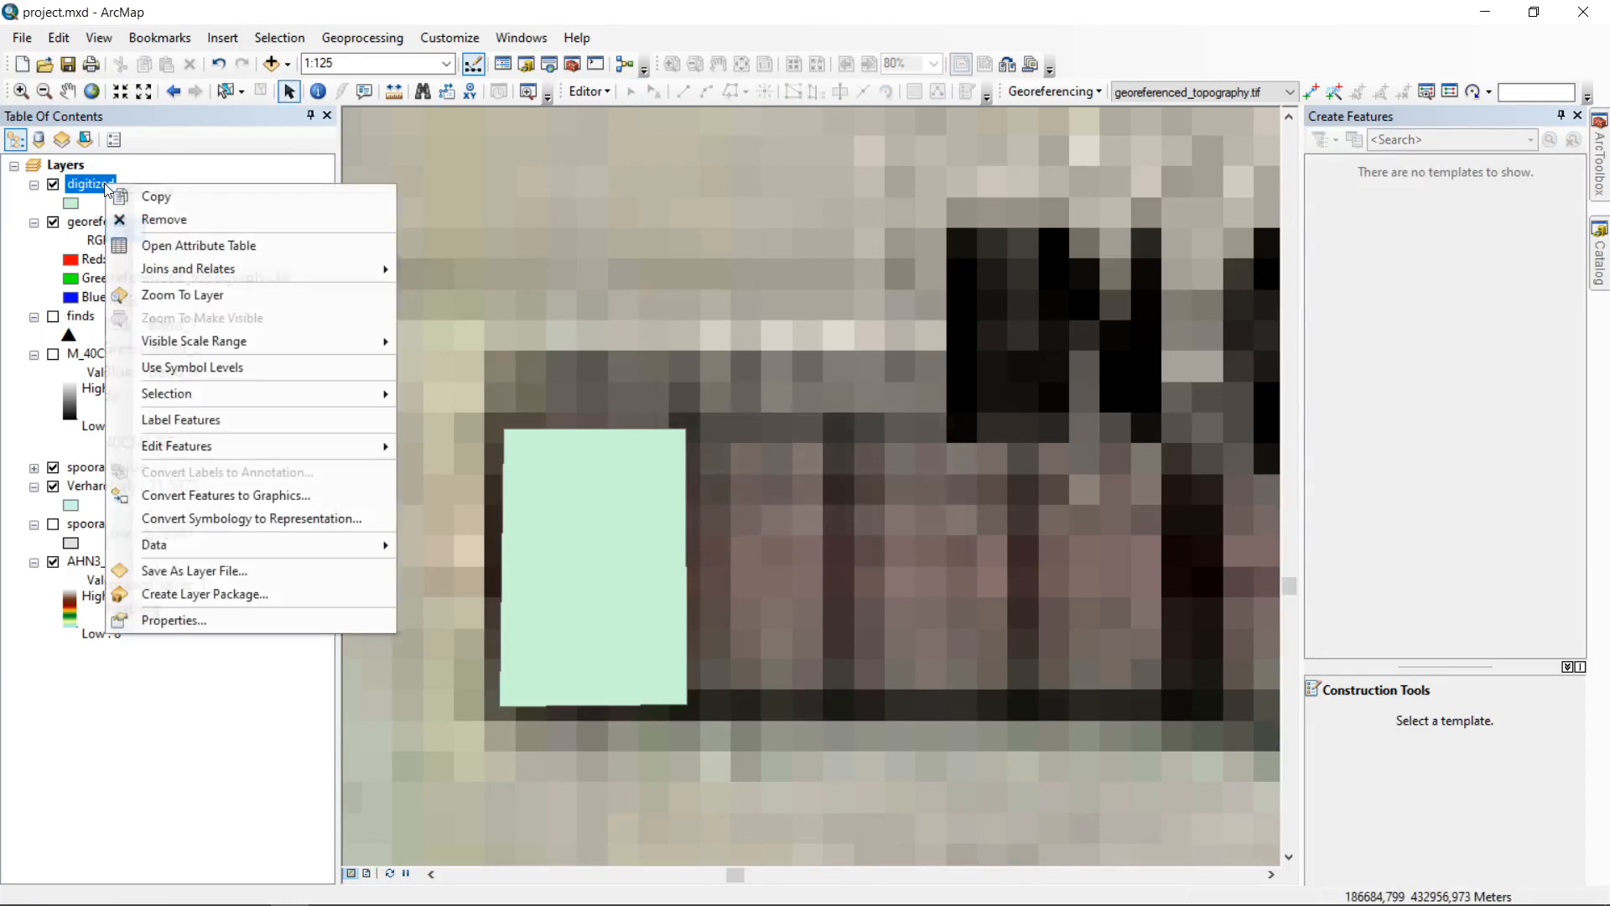
click(237, 248)
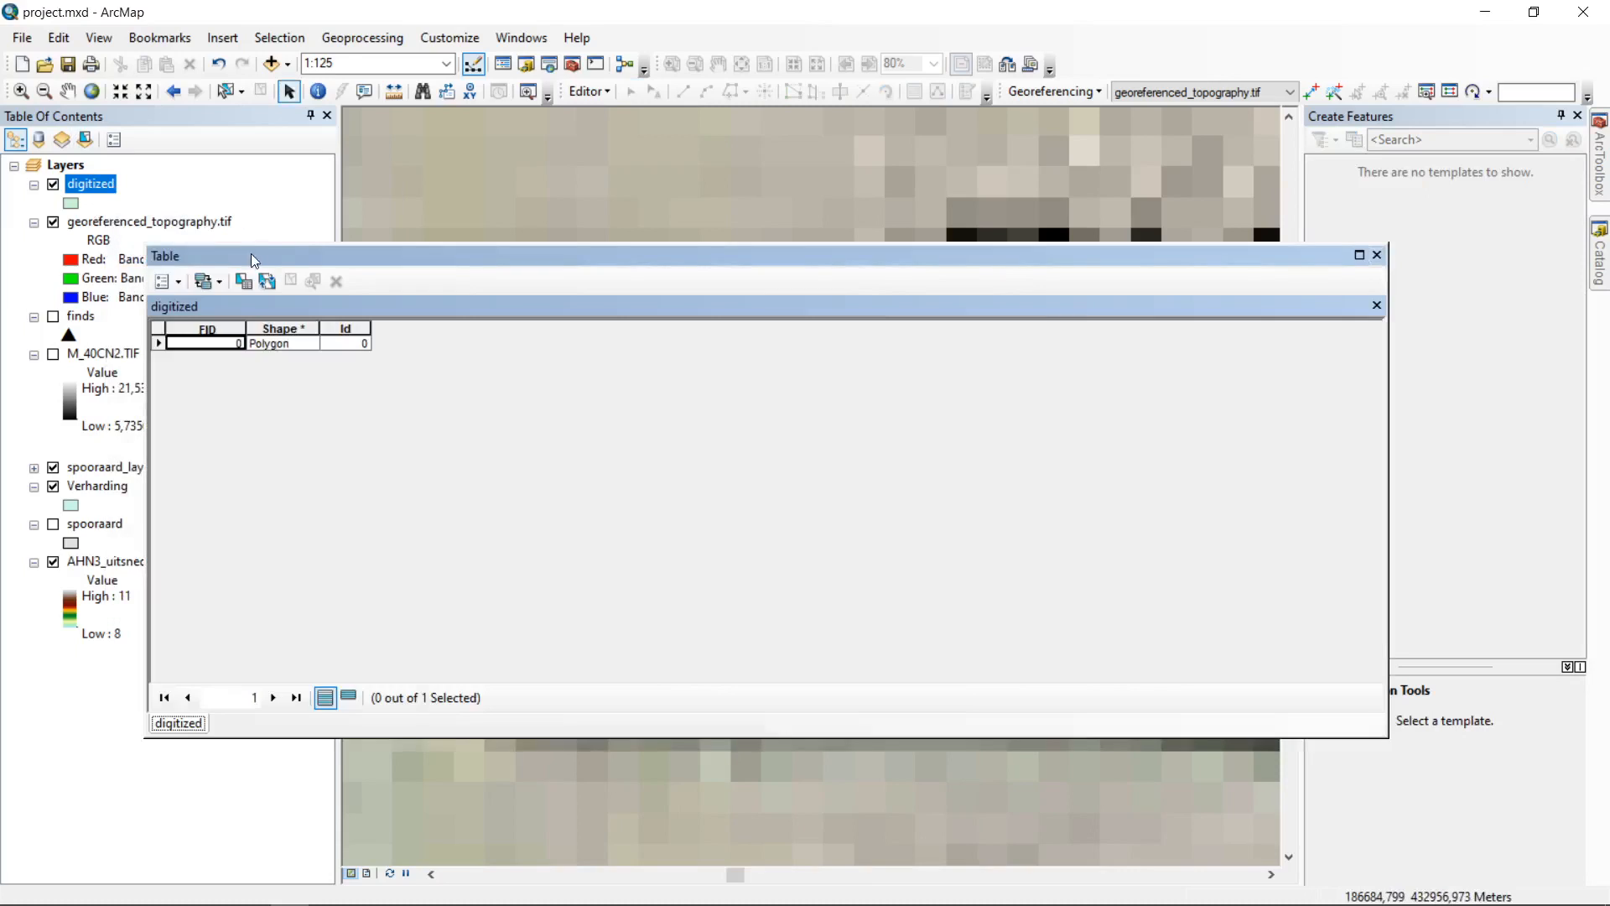
click(178, 281)
click(230, 429)
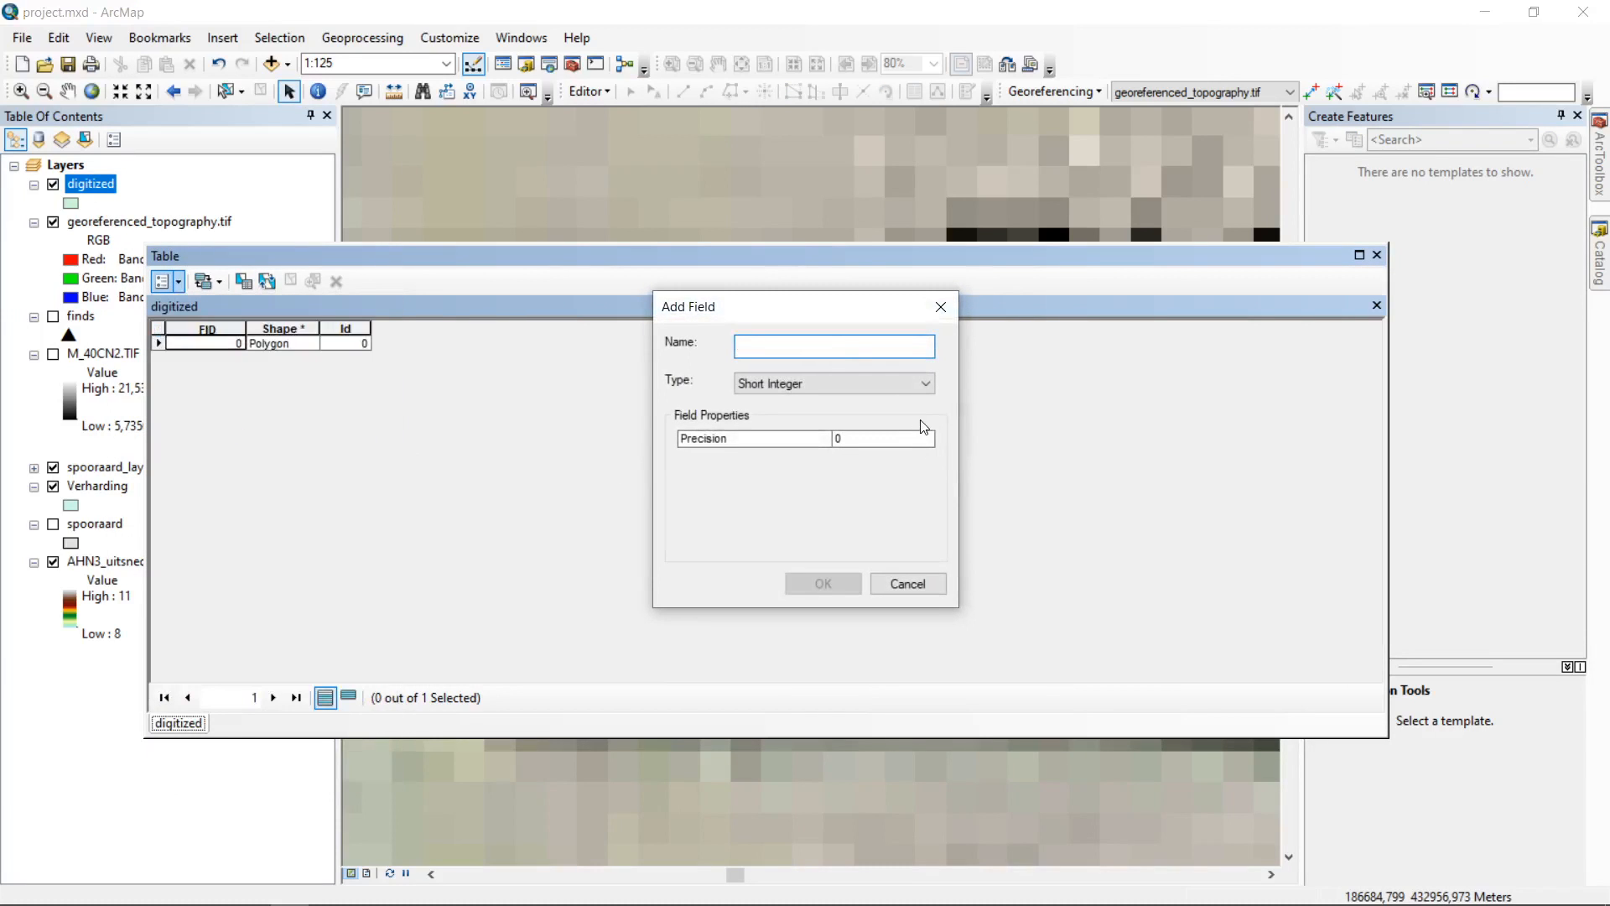
text(type)
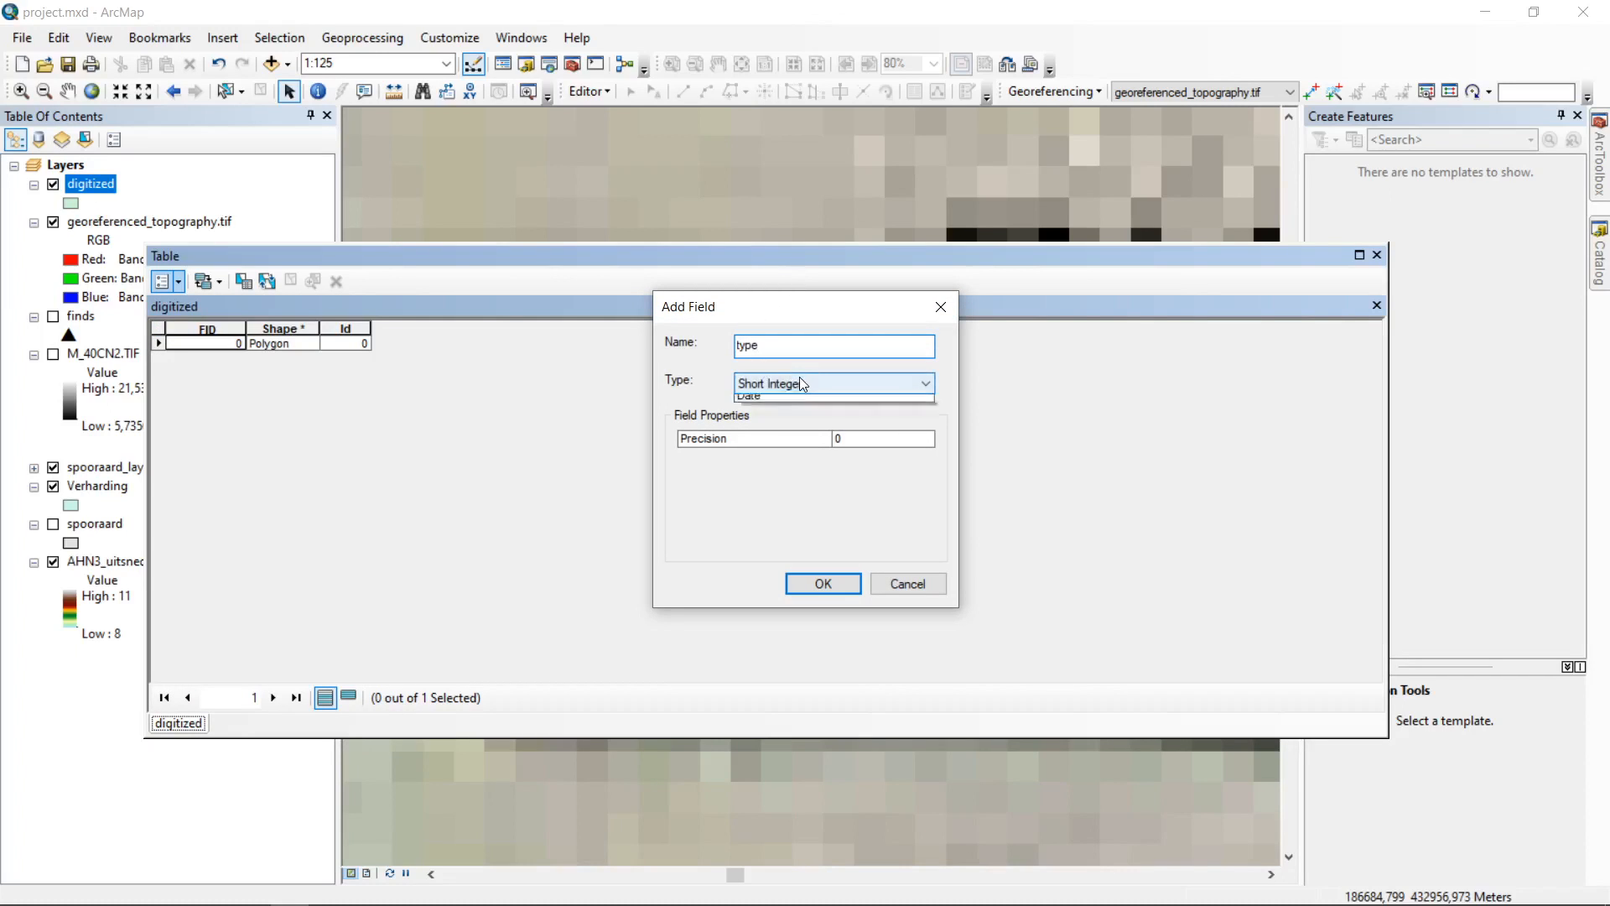
click(798, 377)
click(803, 457)
click(793, 343)
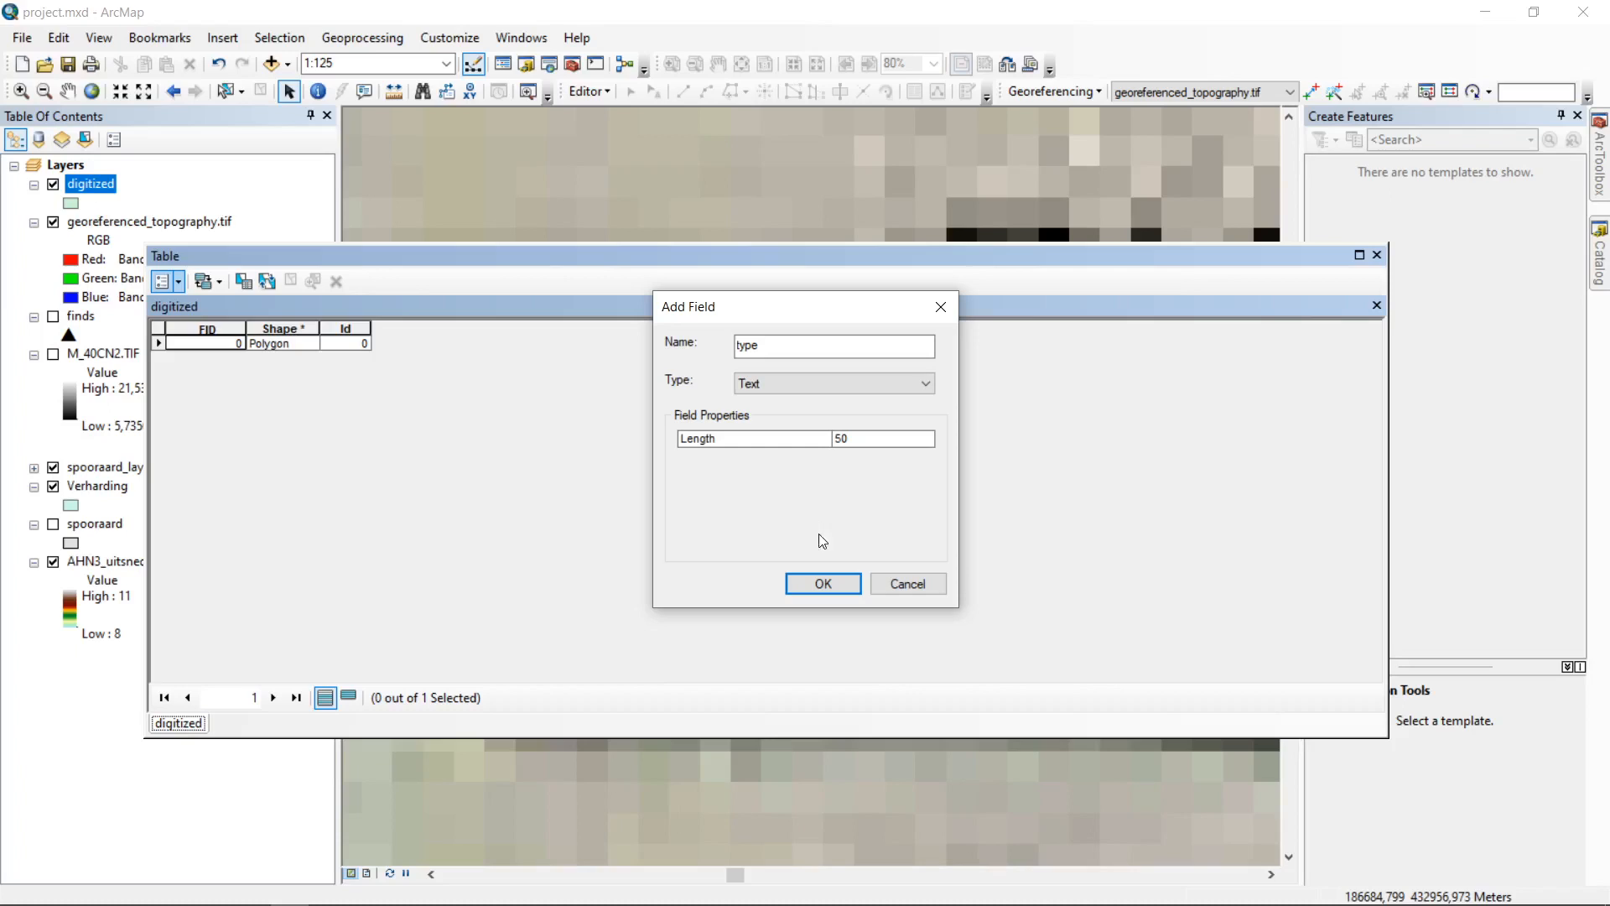
click(843, 588)
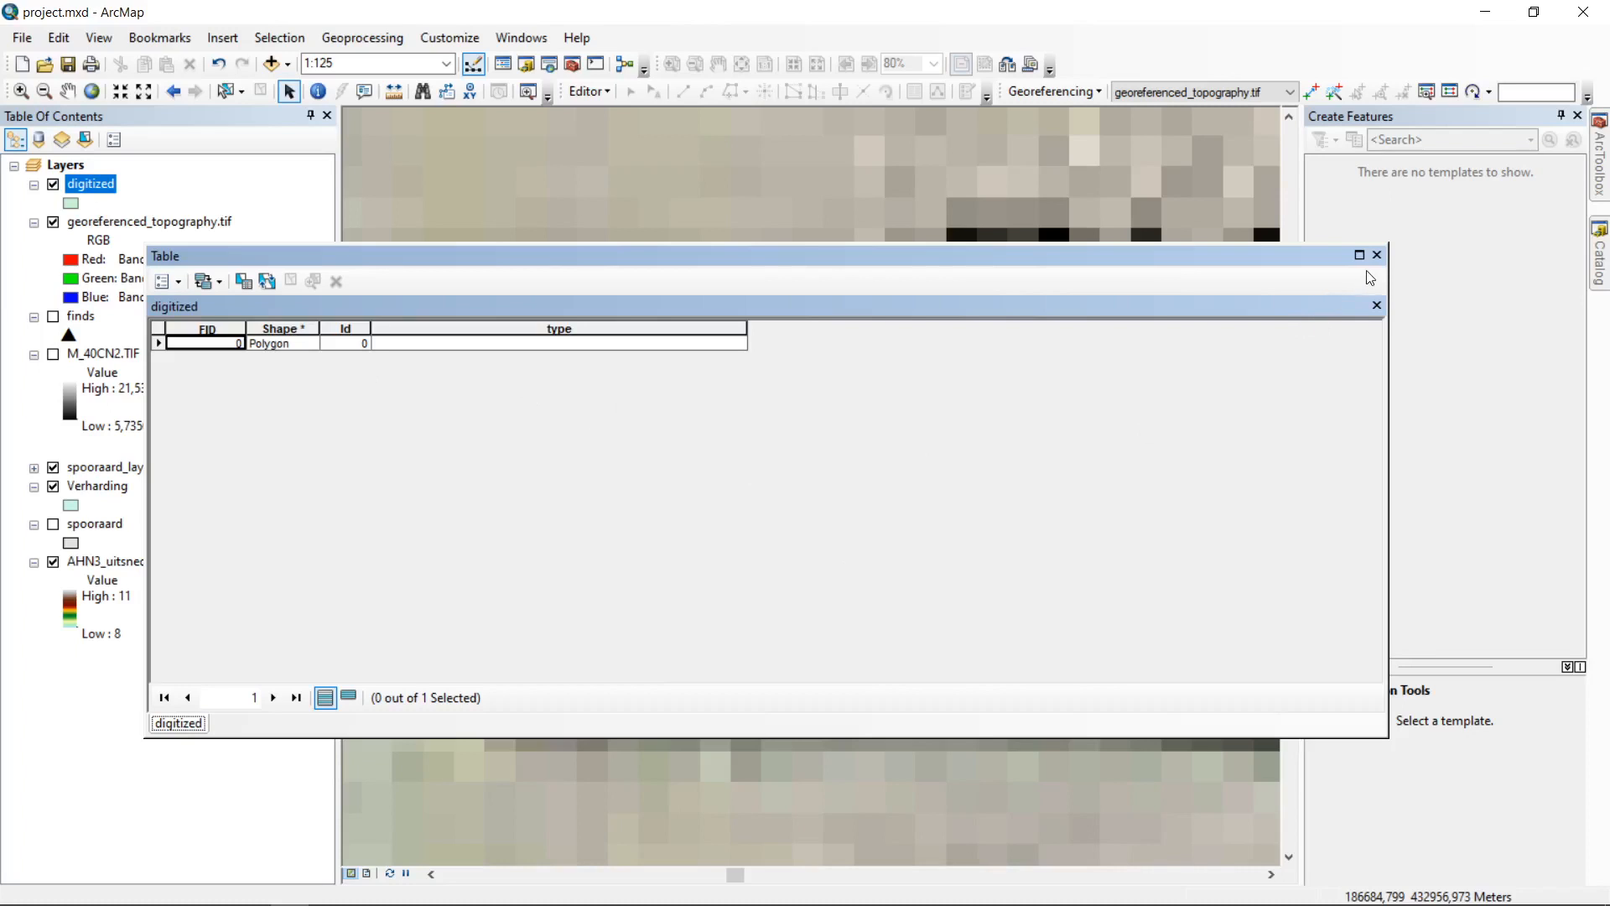
Step: Start an edit session, enter house 1 as the polygon's type, save the edits and close the attribute table
click(591, 91)
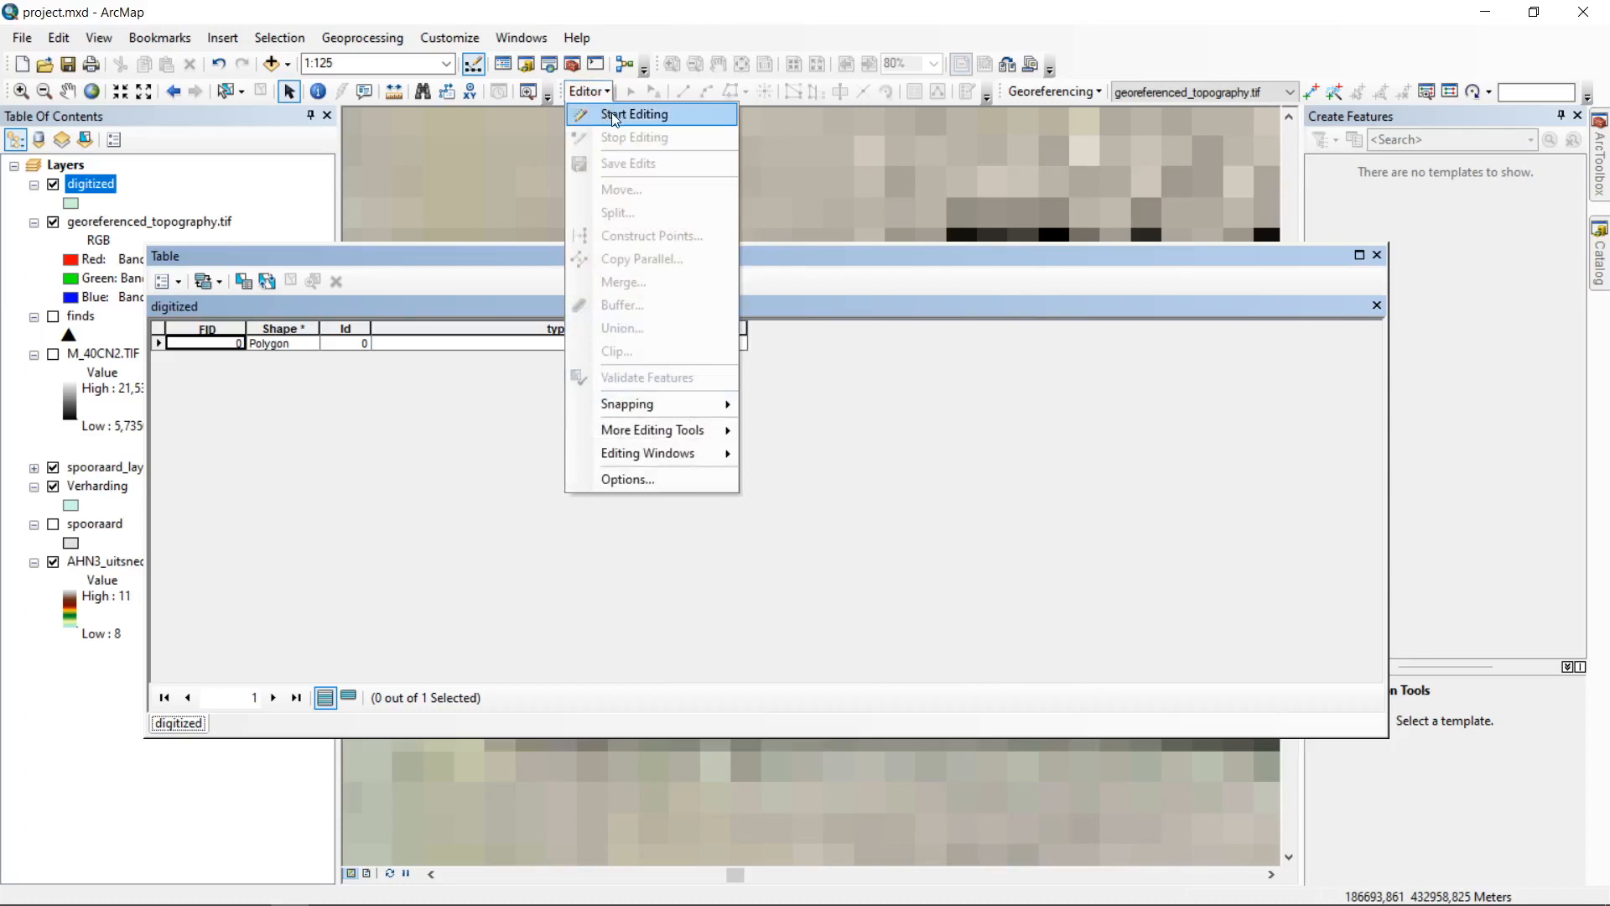
click(615, 119)
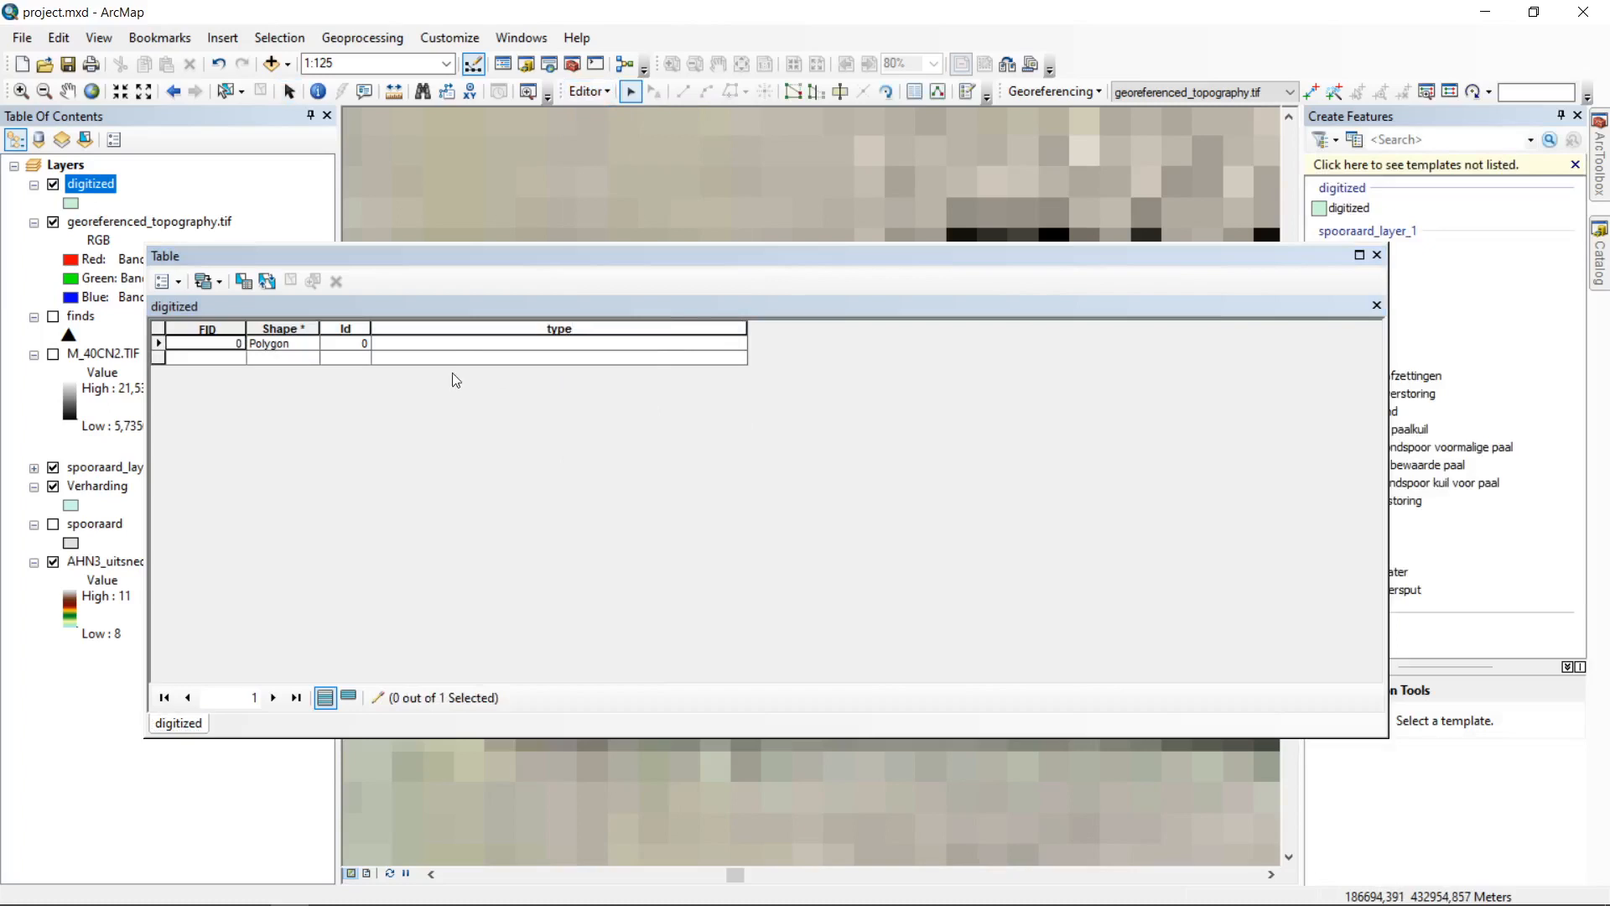
click(461, 344)
click(499, 345)
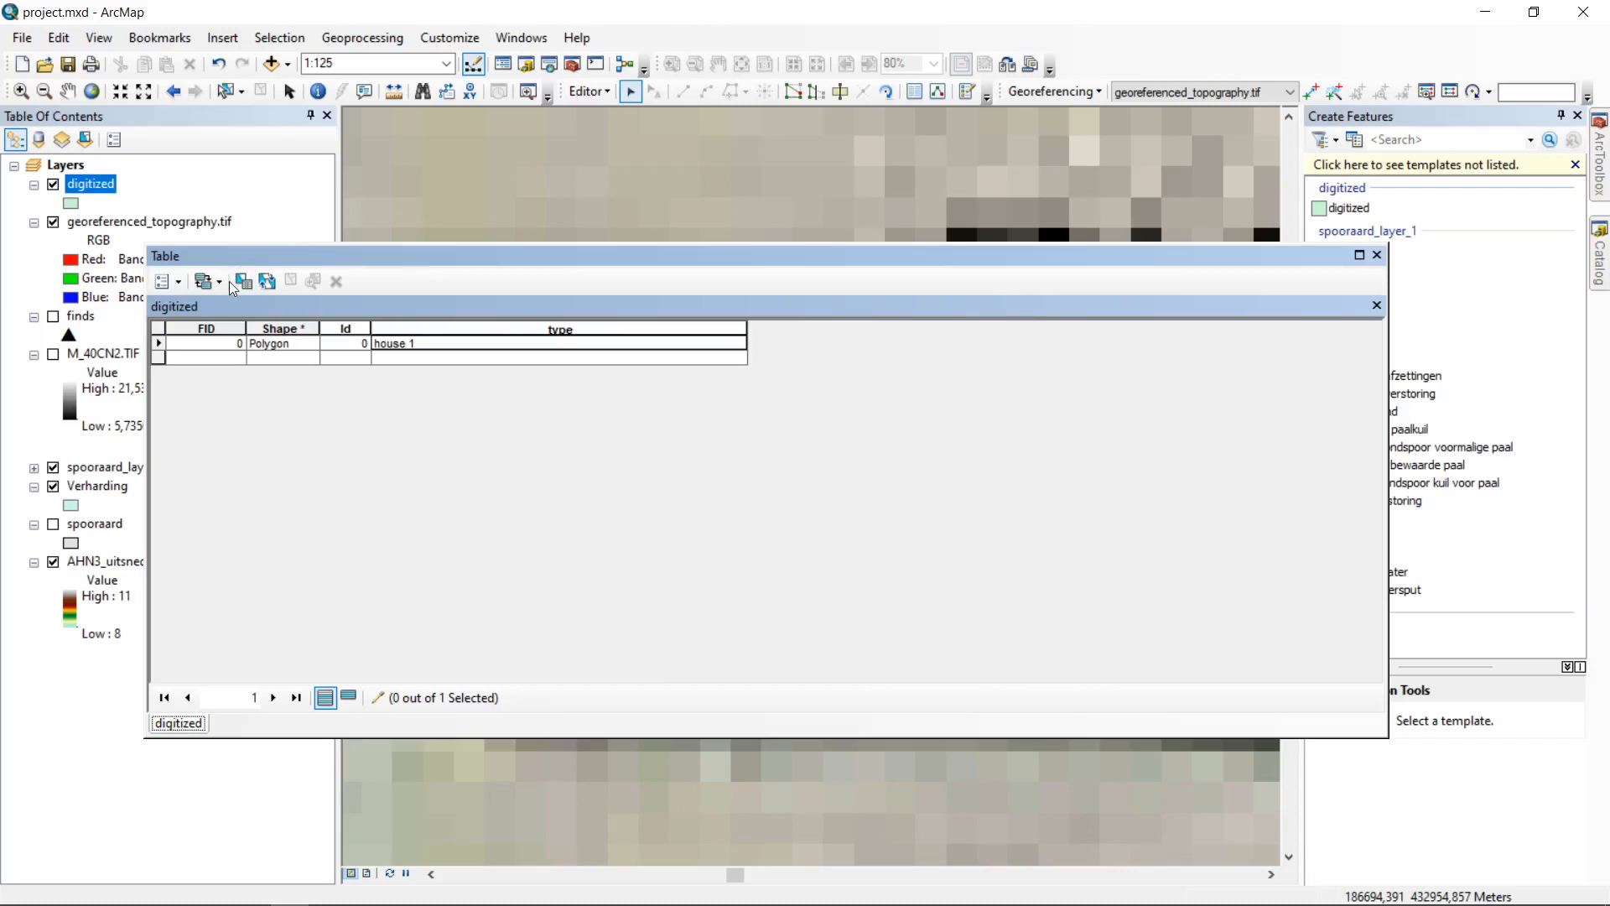
click(590, 92)
click(620, 161)
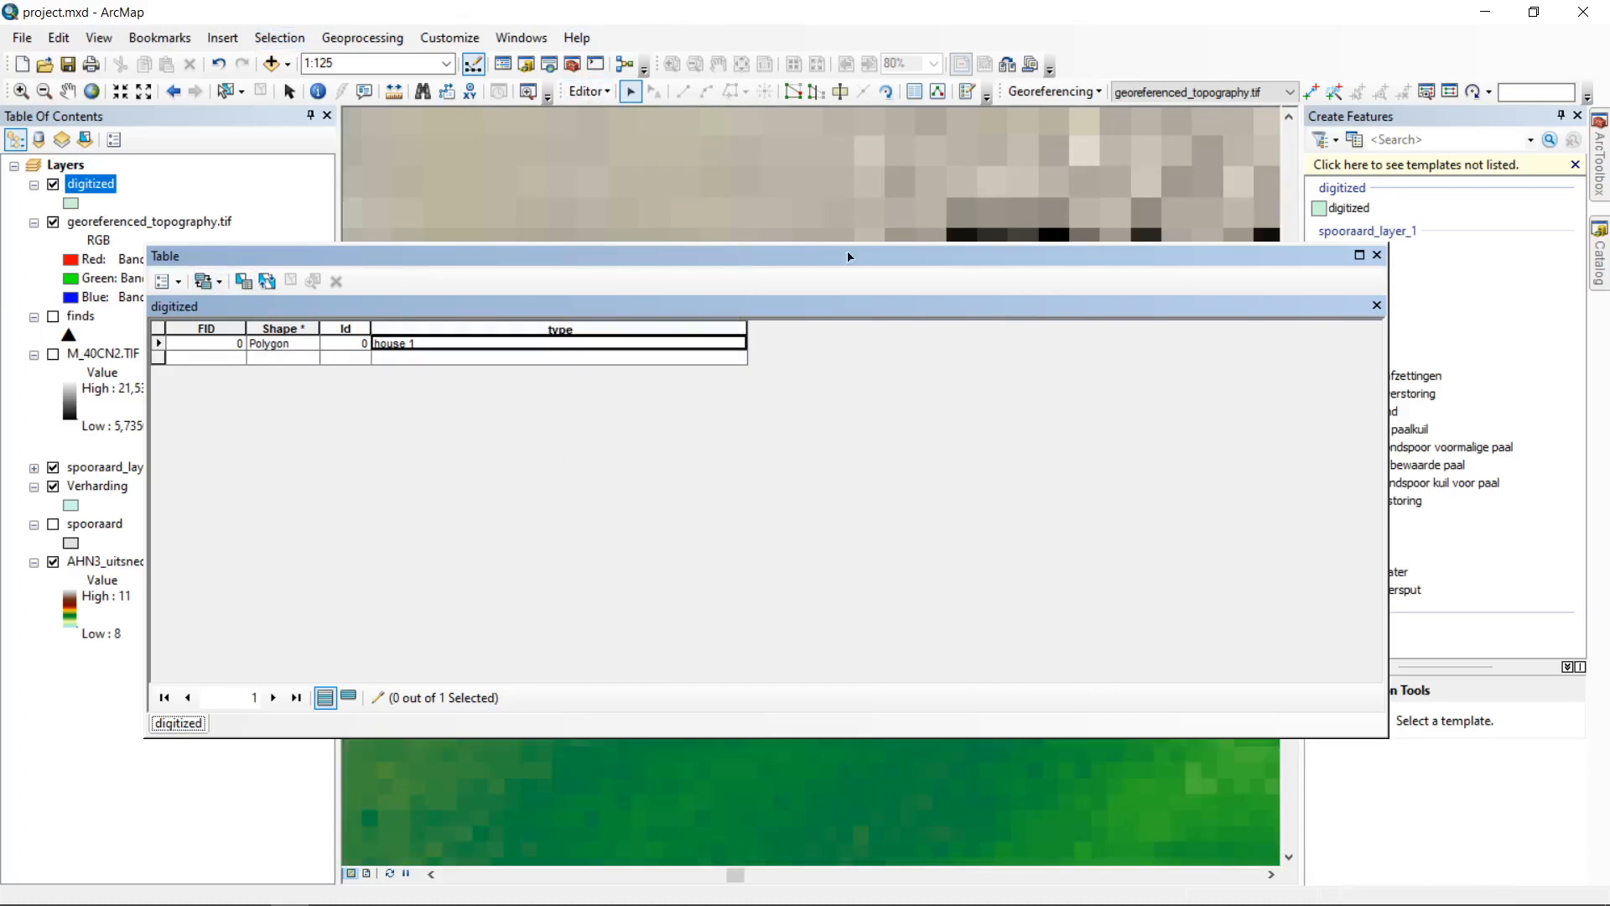
click(1377, 256)
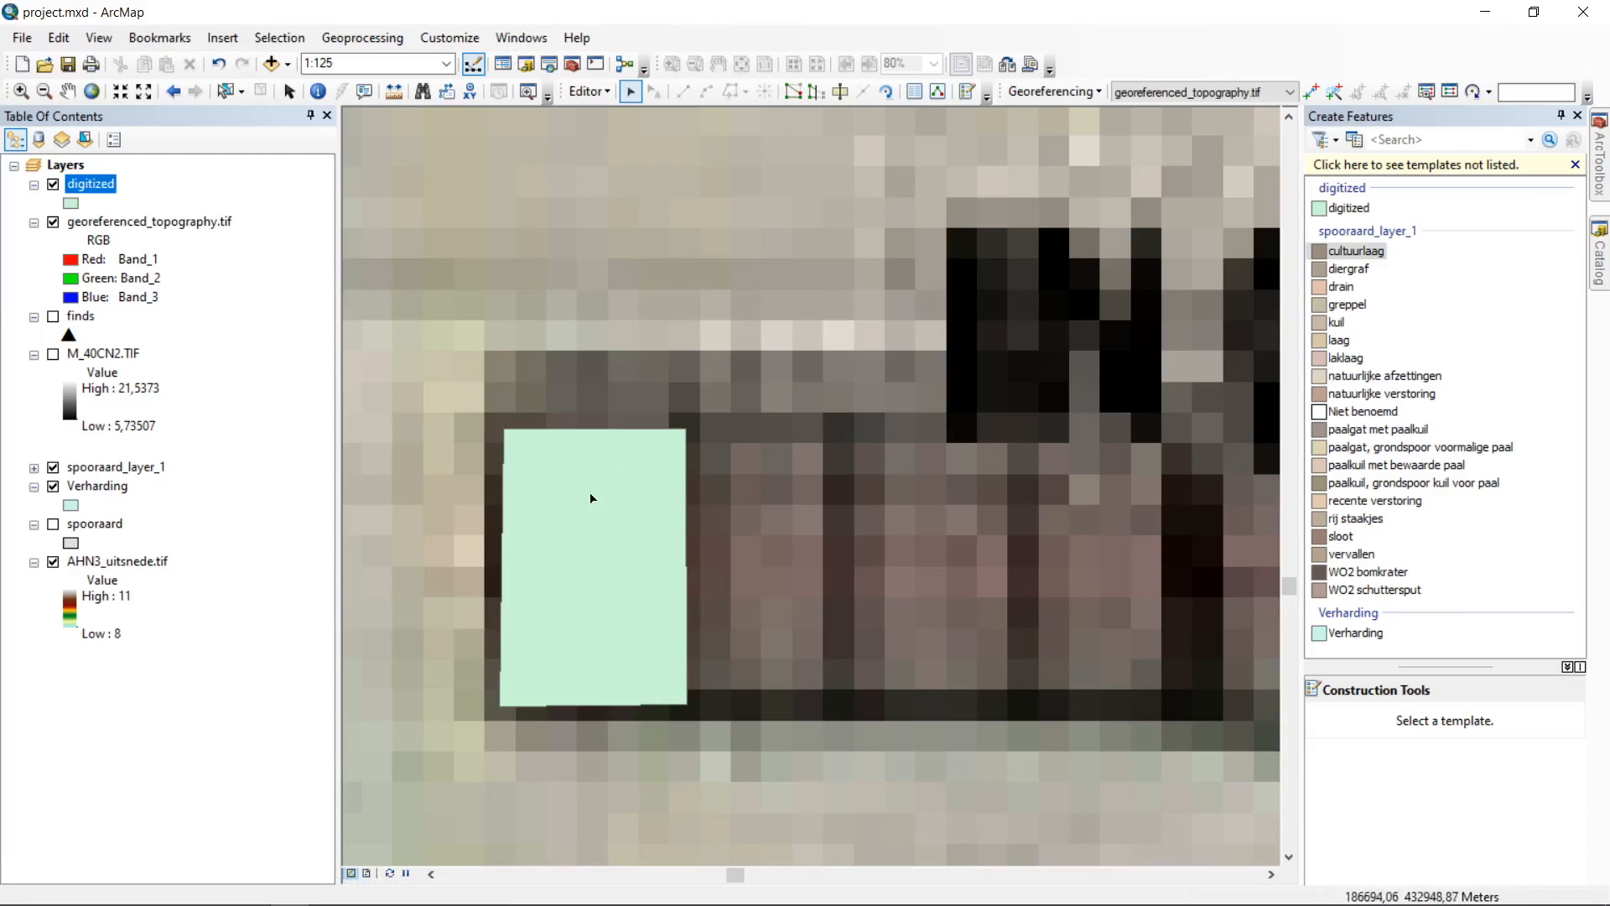
Step: Select the house 1 polygon and move it up and slightly left, off the house outline on the topography
click(517, 614)
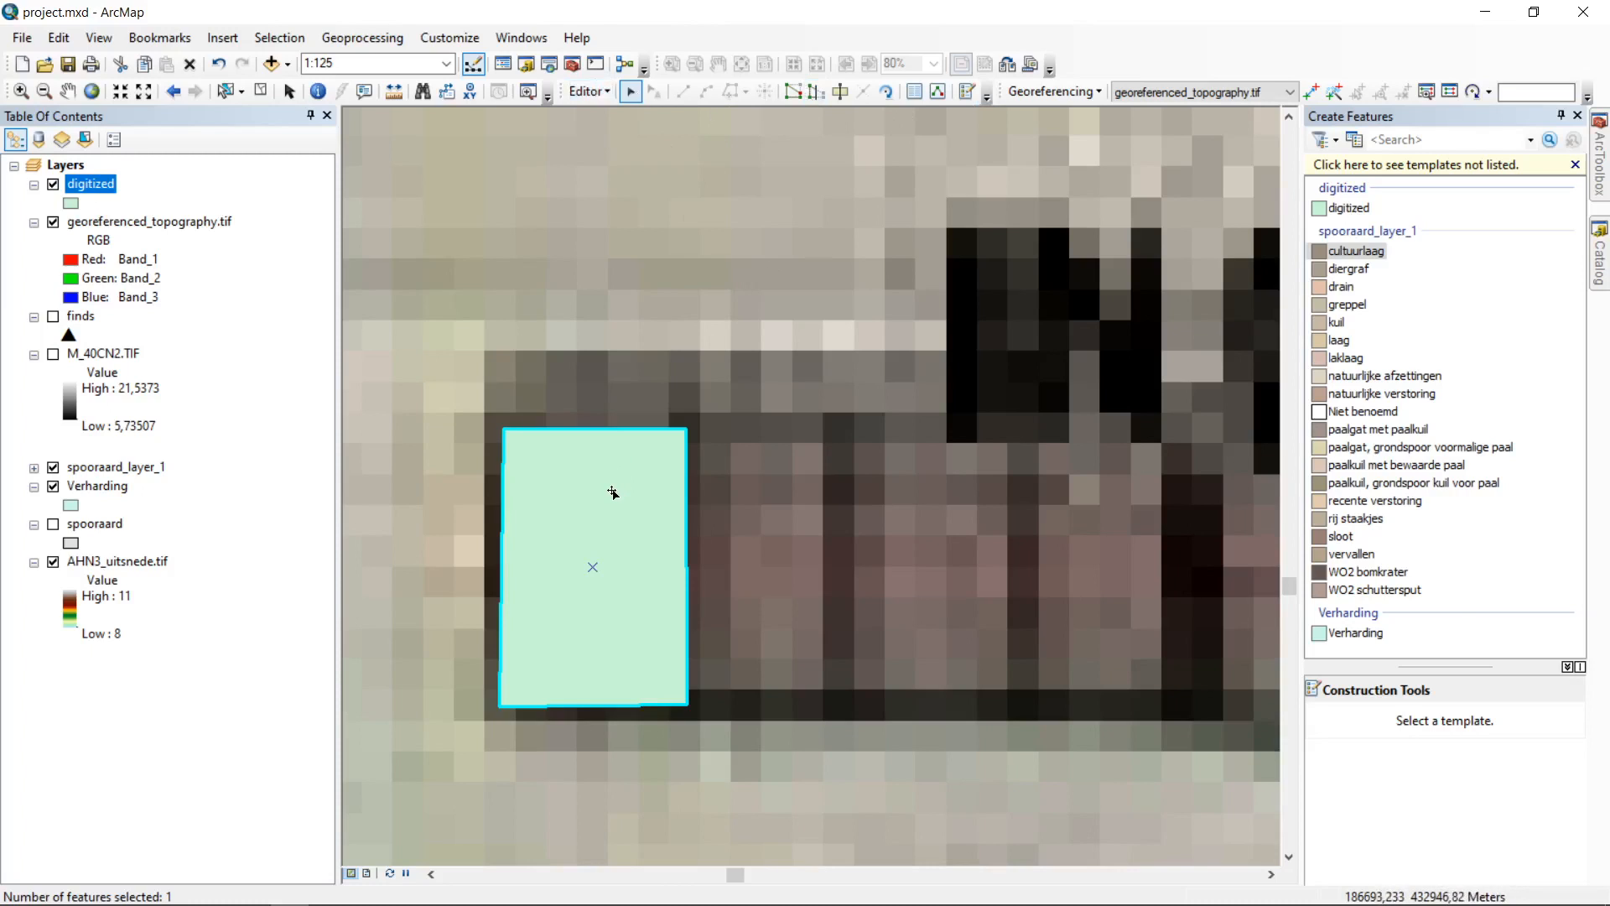
drag(615, 496, 547, 256)
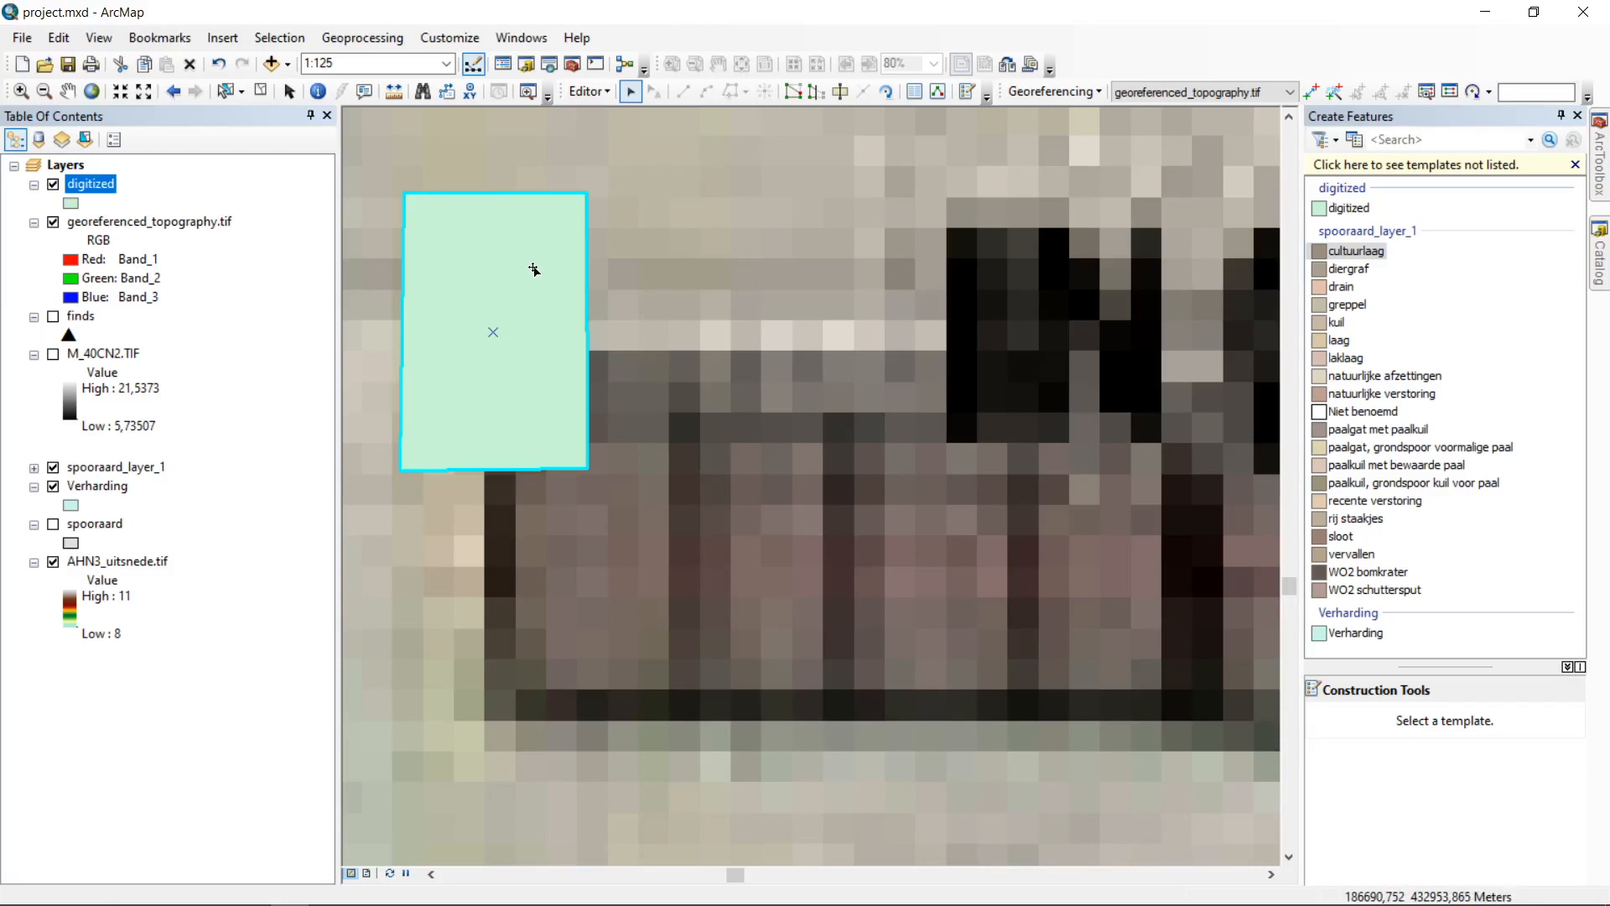
Step: Edit the polygon's vertices: move its upper right corner outward and its lower right corner downward
click(797, 92)
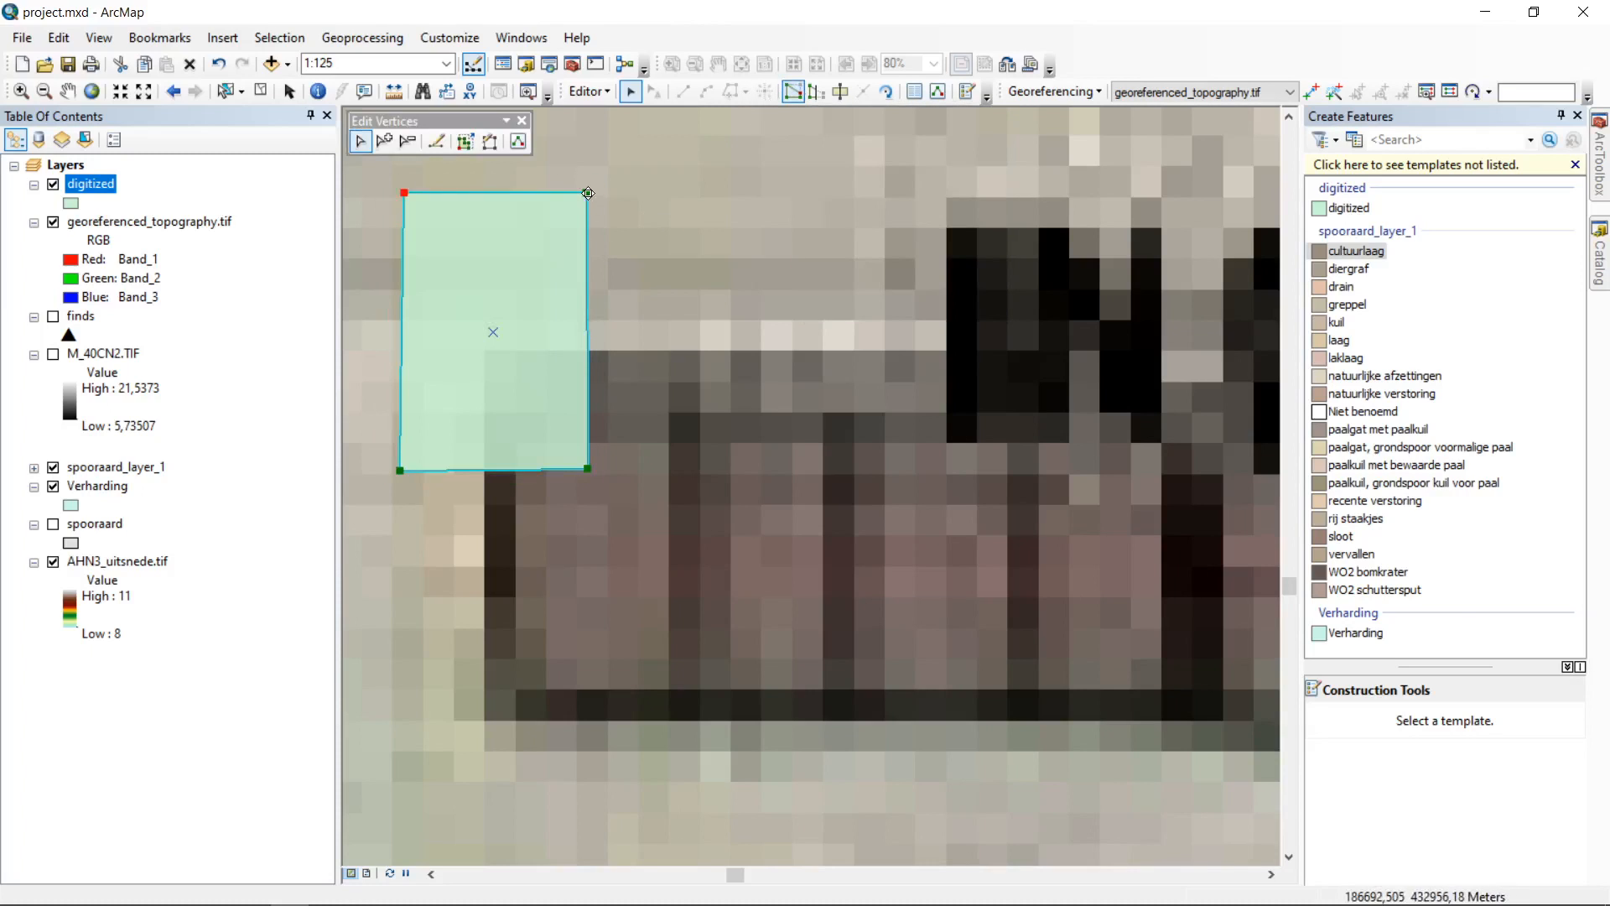
drag(588, 194, 714, 175)
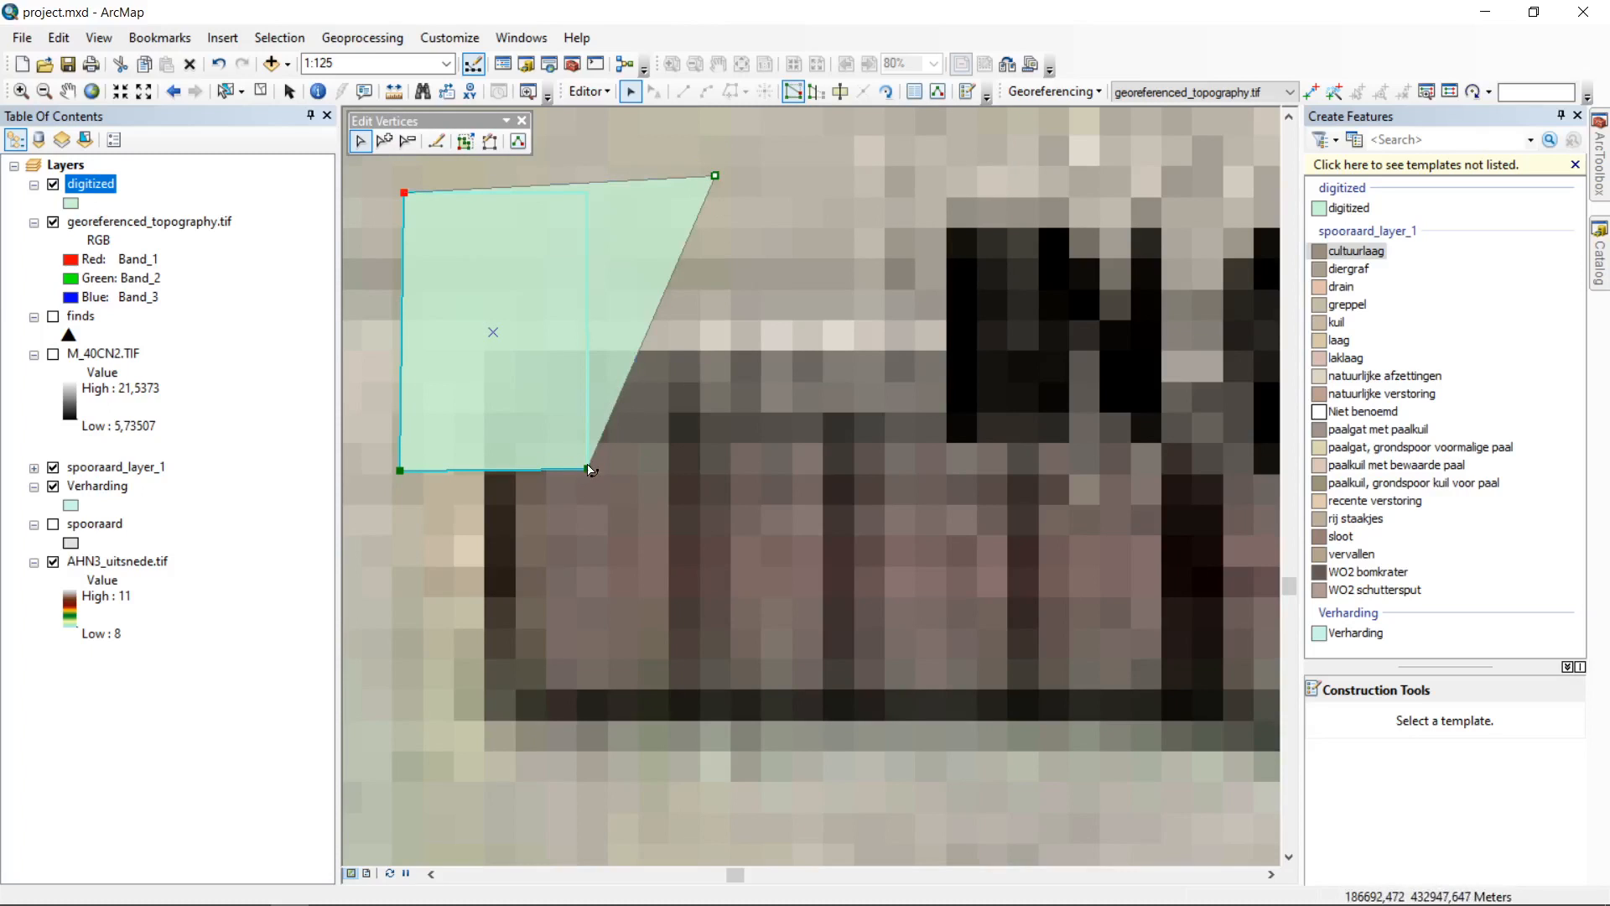
drag(588, 466, 574, 540)
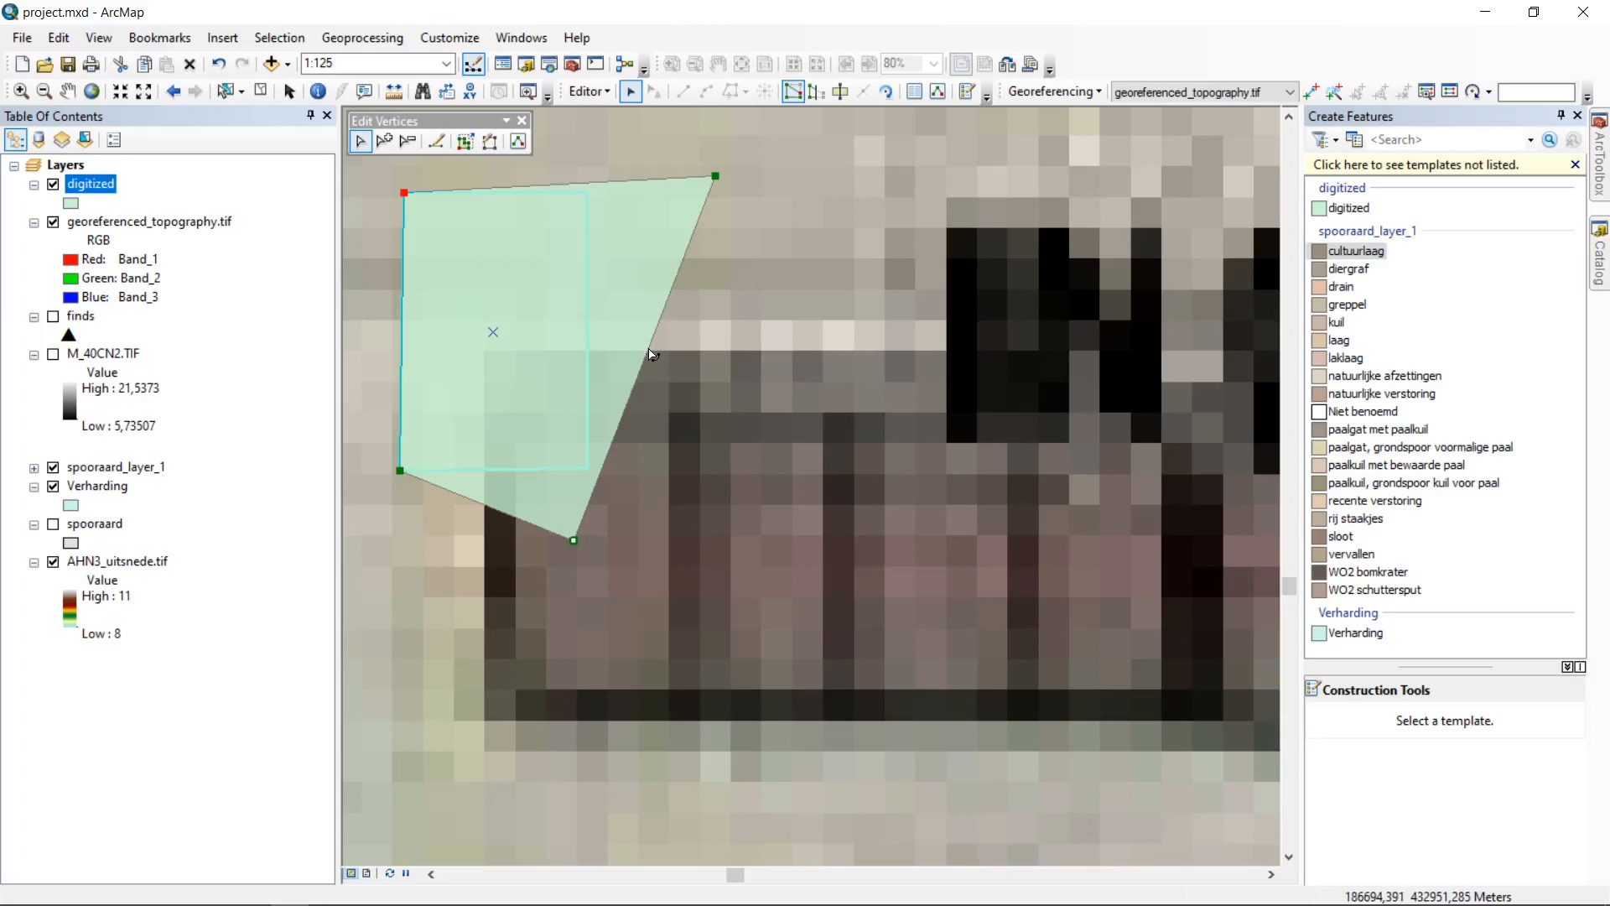
Step: Insert two vertices on the polygon's right edge, move one outward and the other inward, and finish the shape
right_click(650, 353)
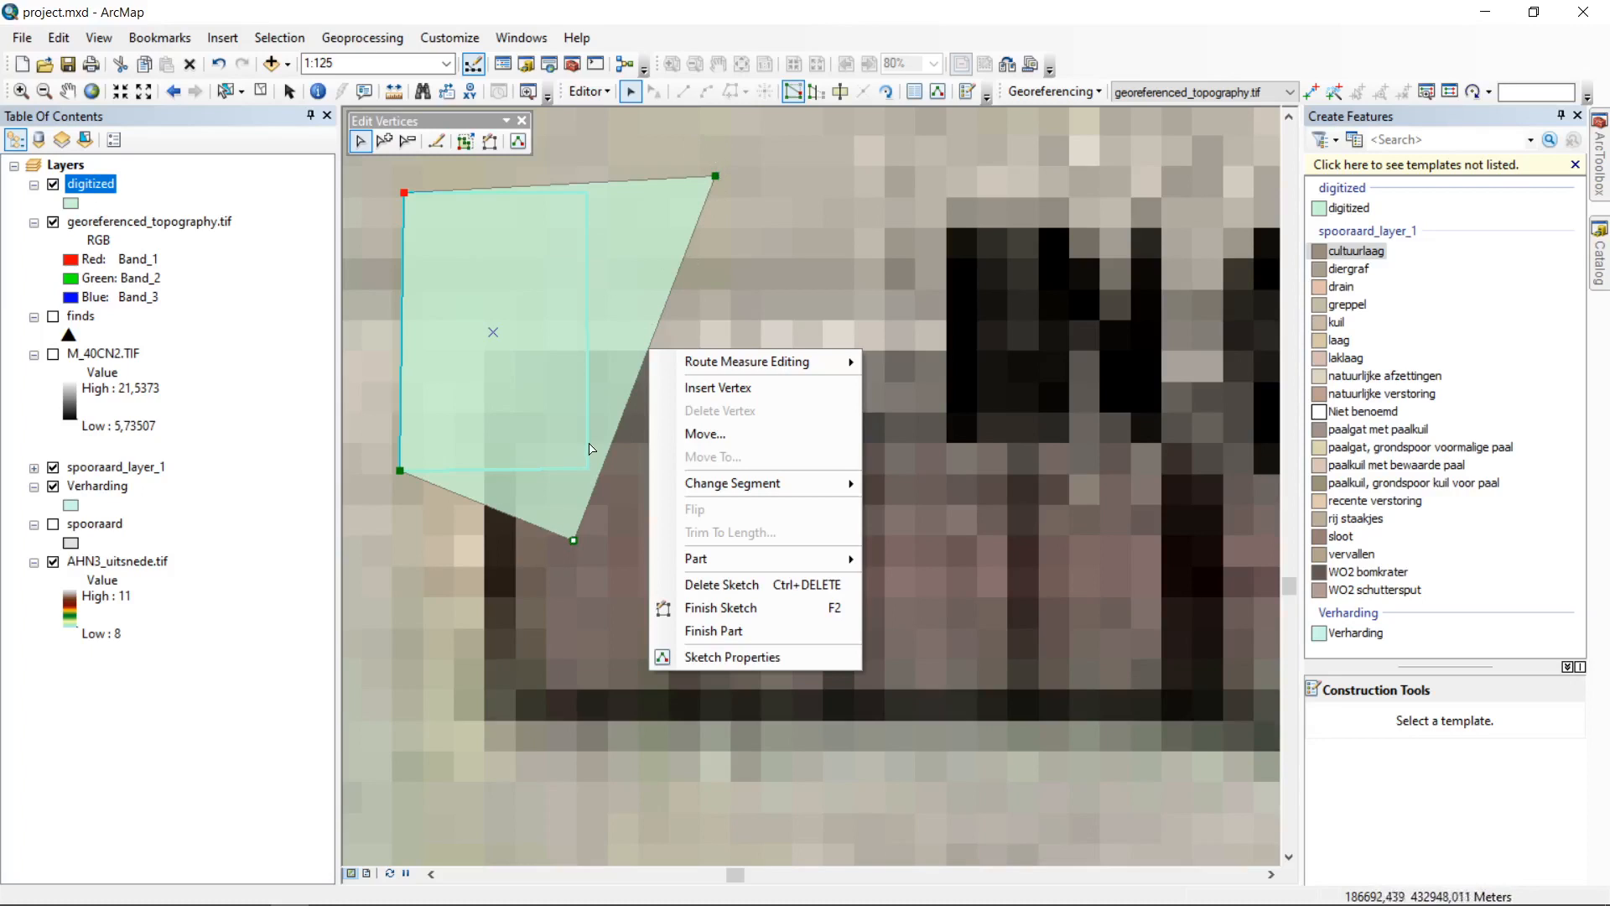
click(773, 385)
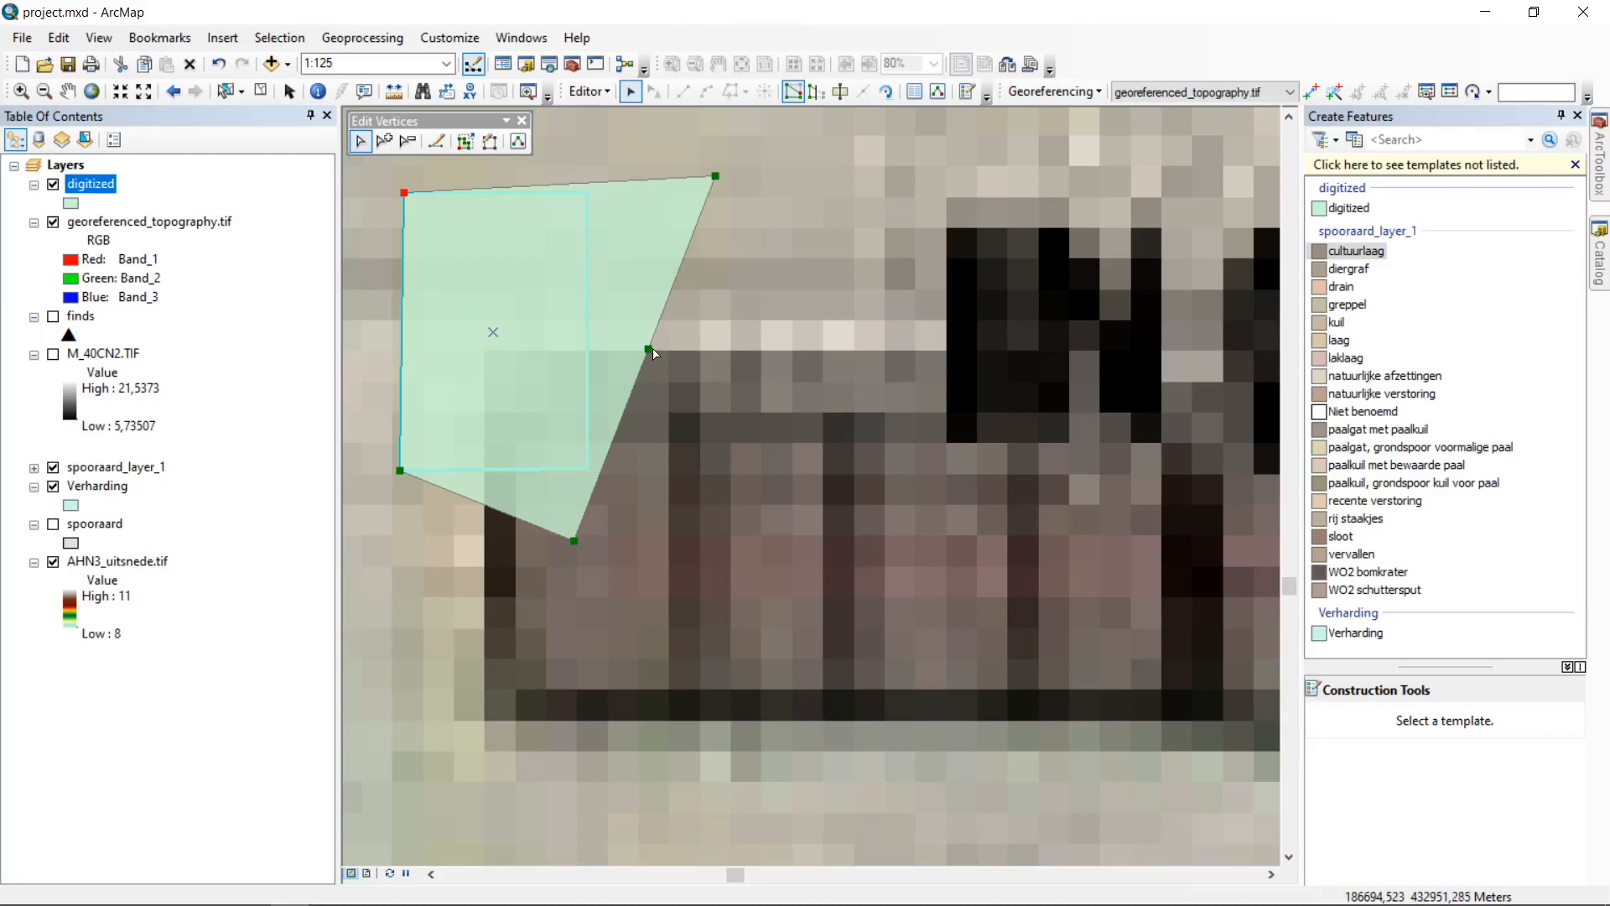
drag(648, 347, 801, 352)
right_click(711, 432)
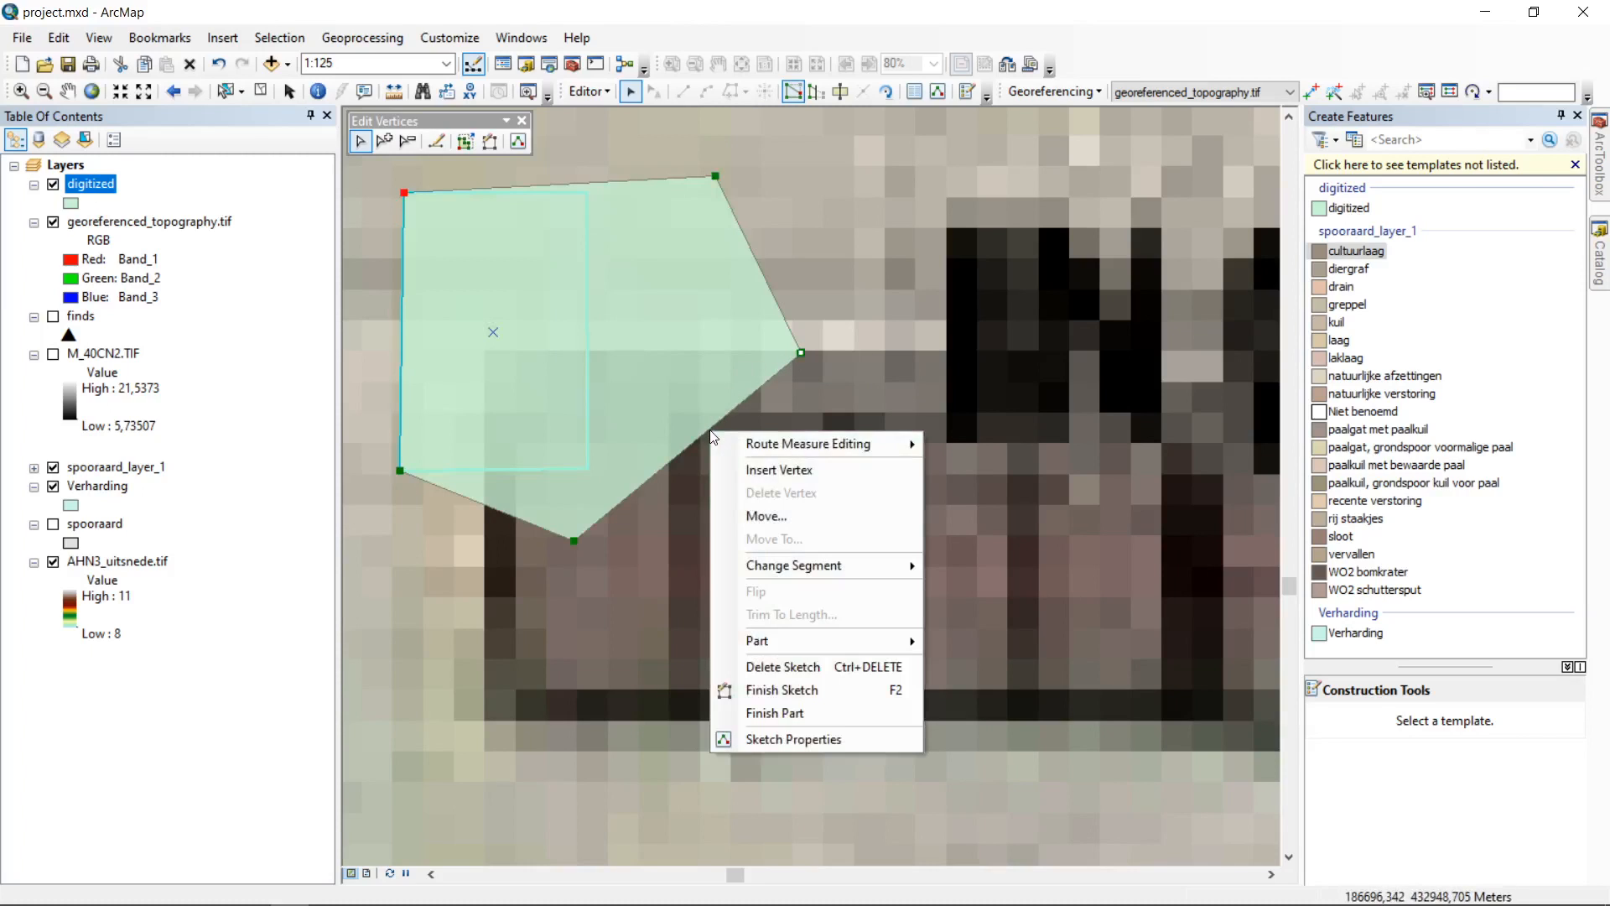
click(812, 482)
drag(711, 432, 631, 376)
right_click(702, 366)
click(685, 375)
right_click(685, 375)
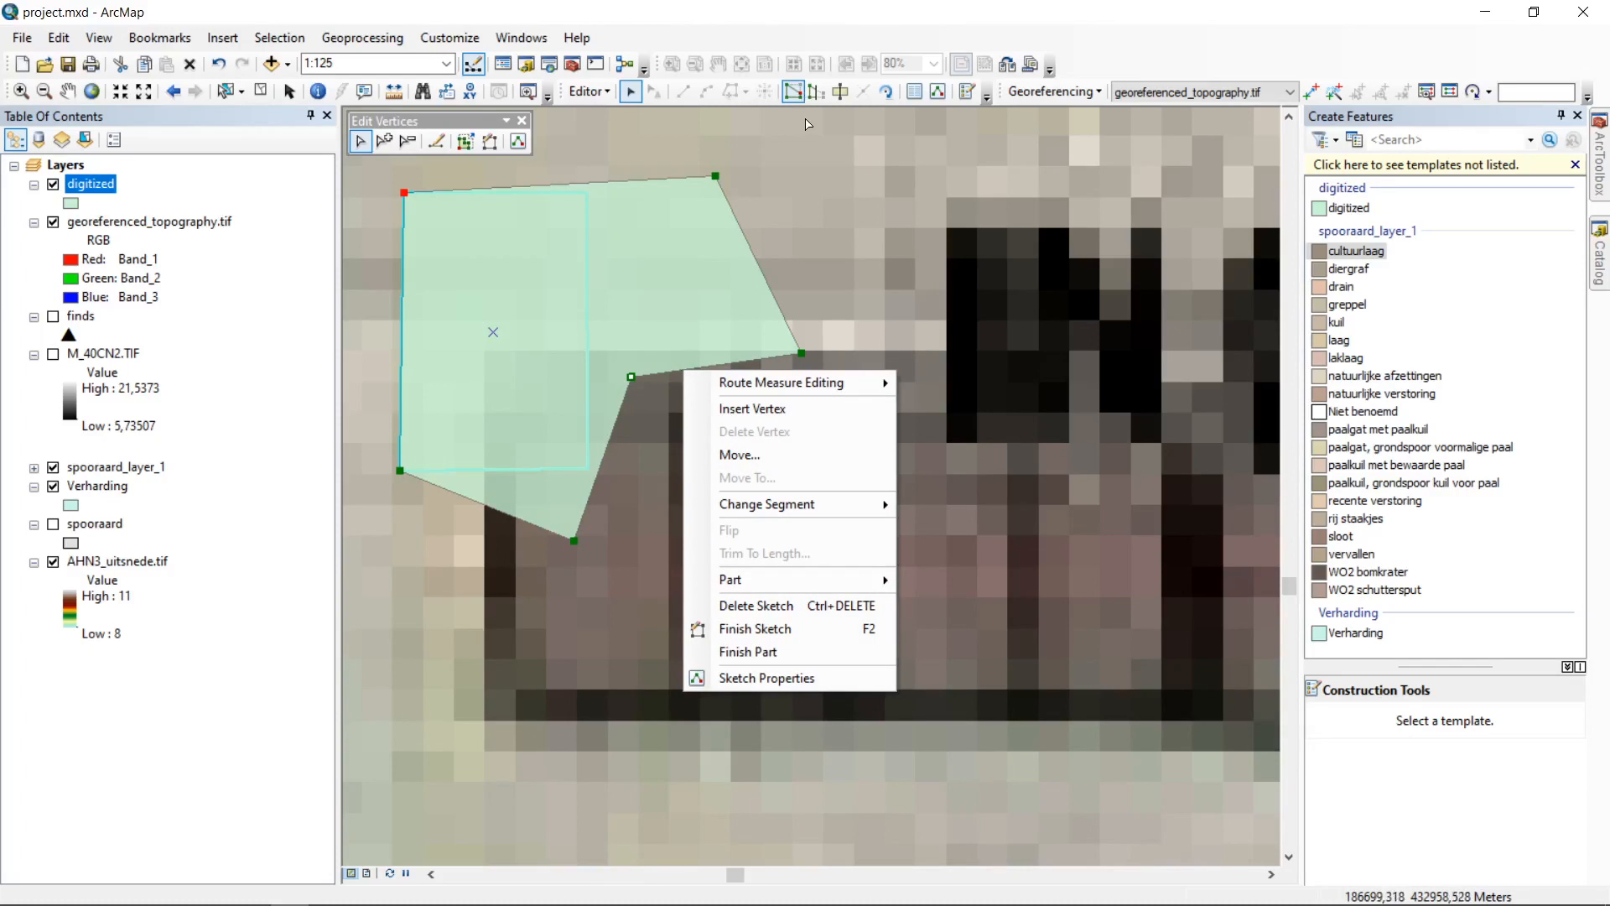
click(832, 8)
click(782, 209)
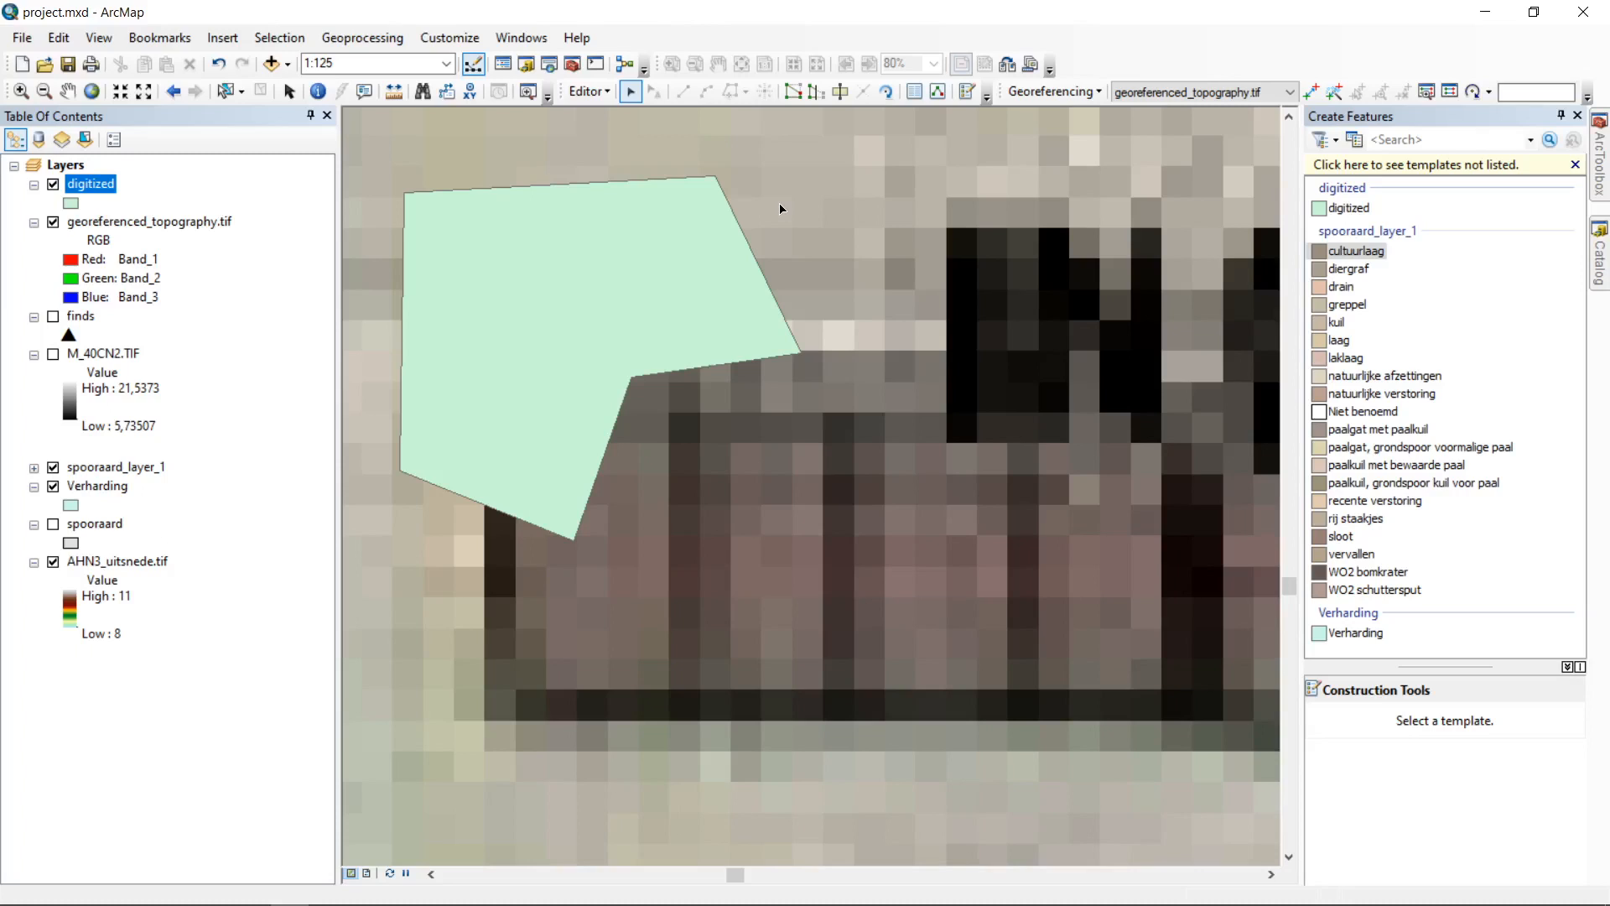
Step: Move the polygon down and right, and cut an irregular notch from its upper right corner with the Reshape Feature tool
click(557, 310)
drag(580, 268, 654, 347)
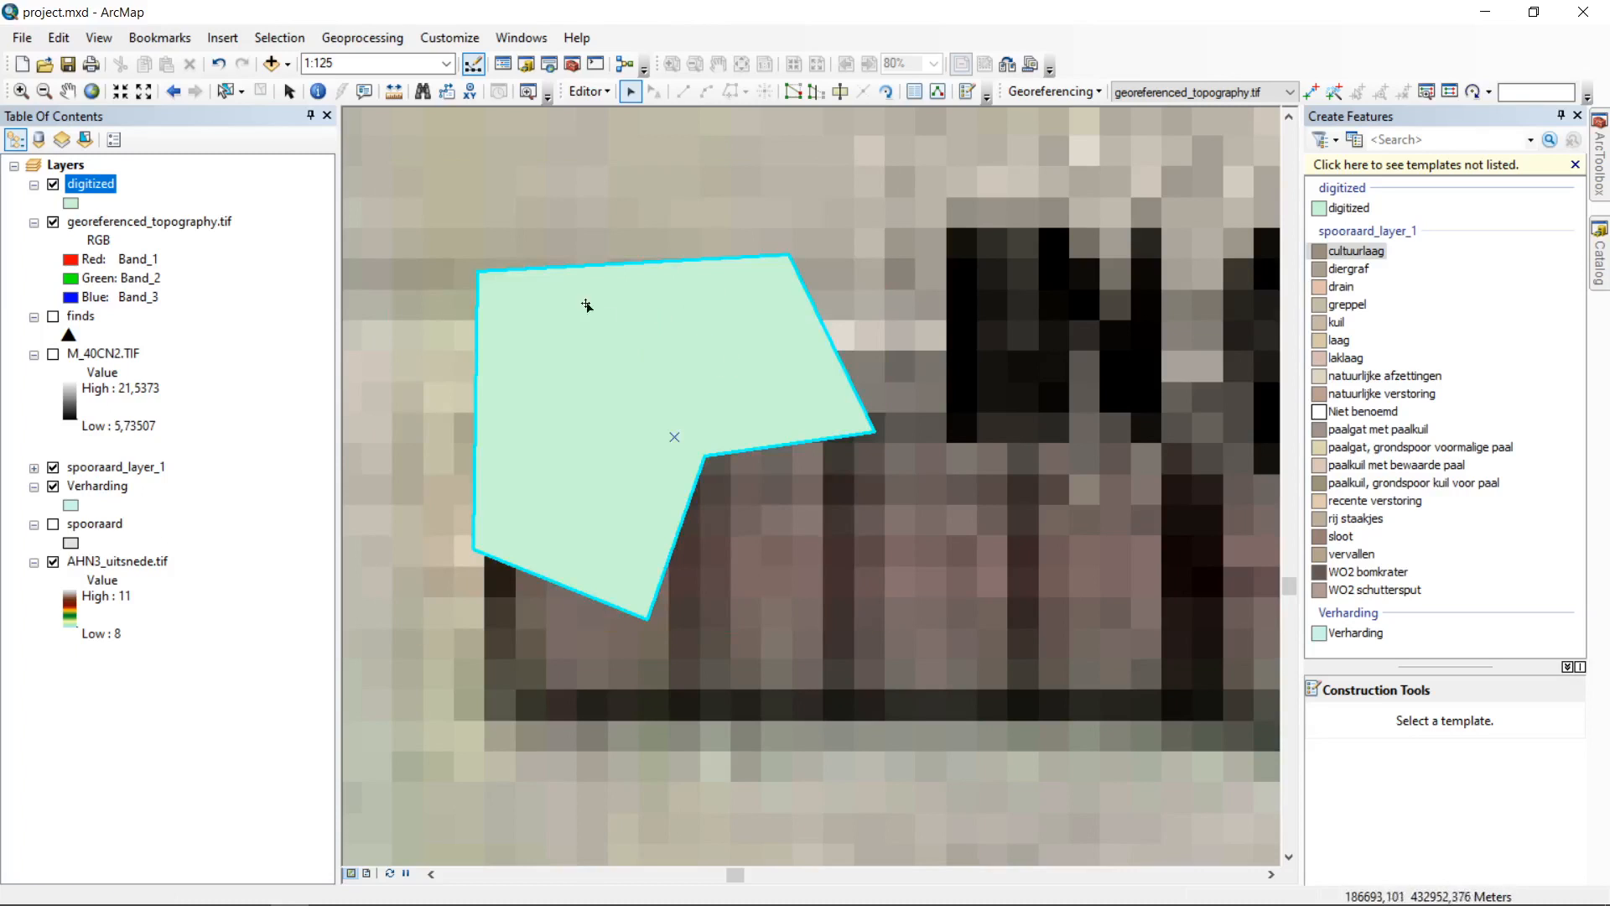
click(817, 94)
click(816, 94)
click(679, 222)
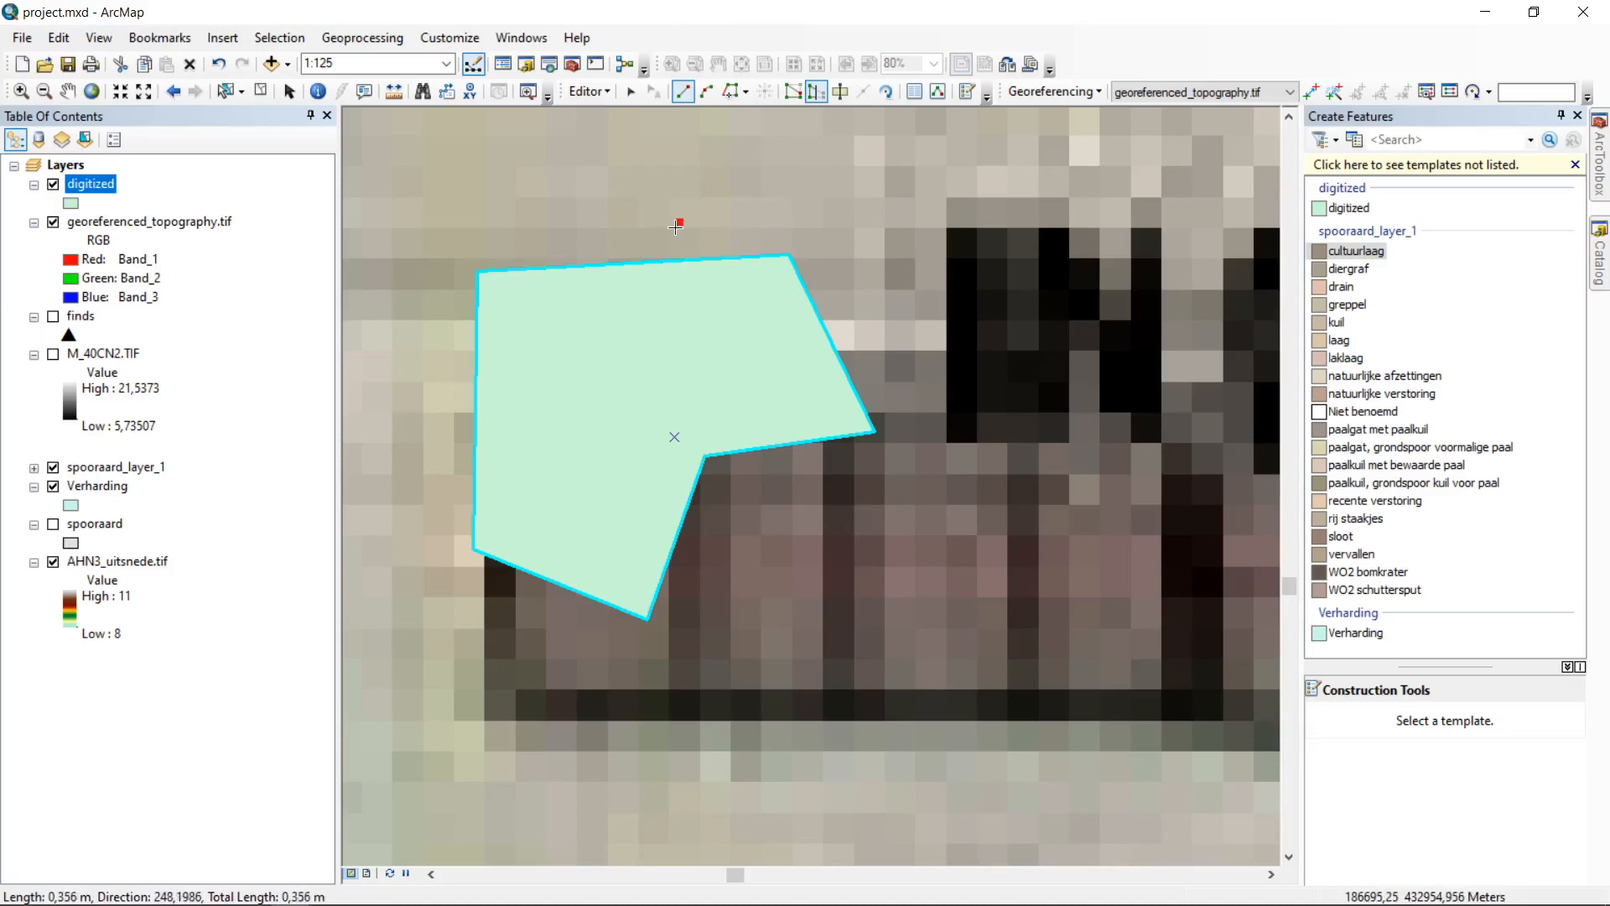
click(675, 315)
click(707, 337)
click(732, 321)
click(741, 301)
click(784, 304)
click(807, 324)
click(891, 302)
double_click(891, 302)
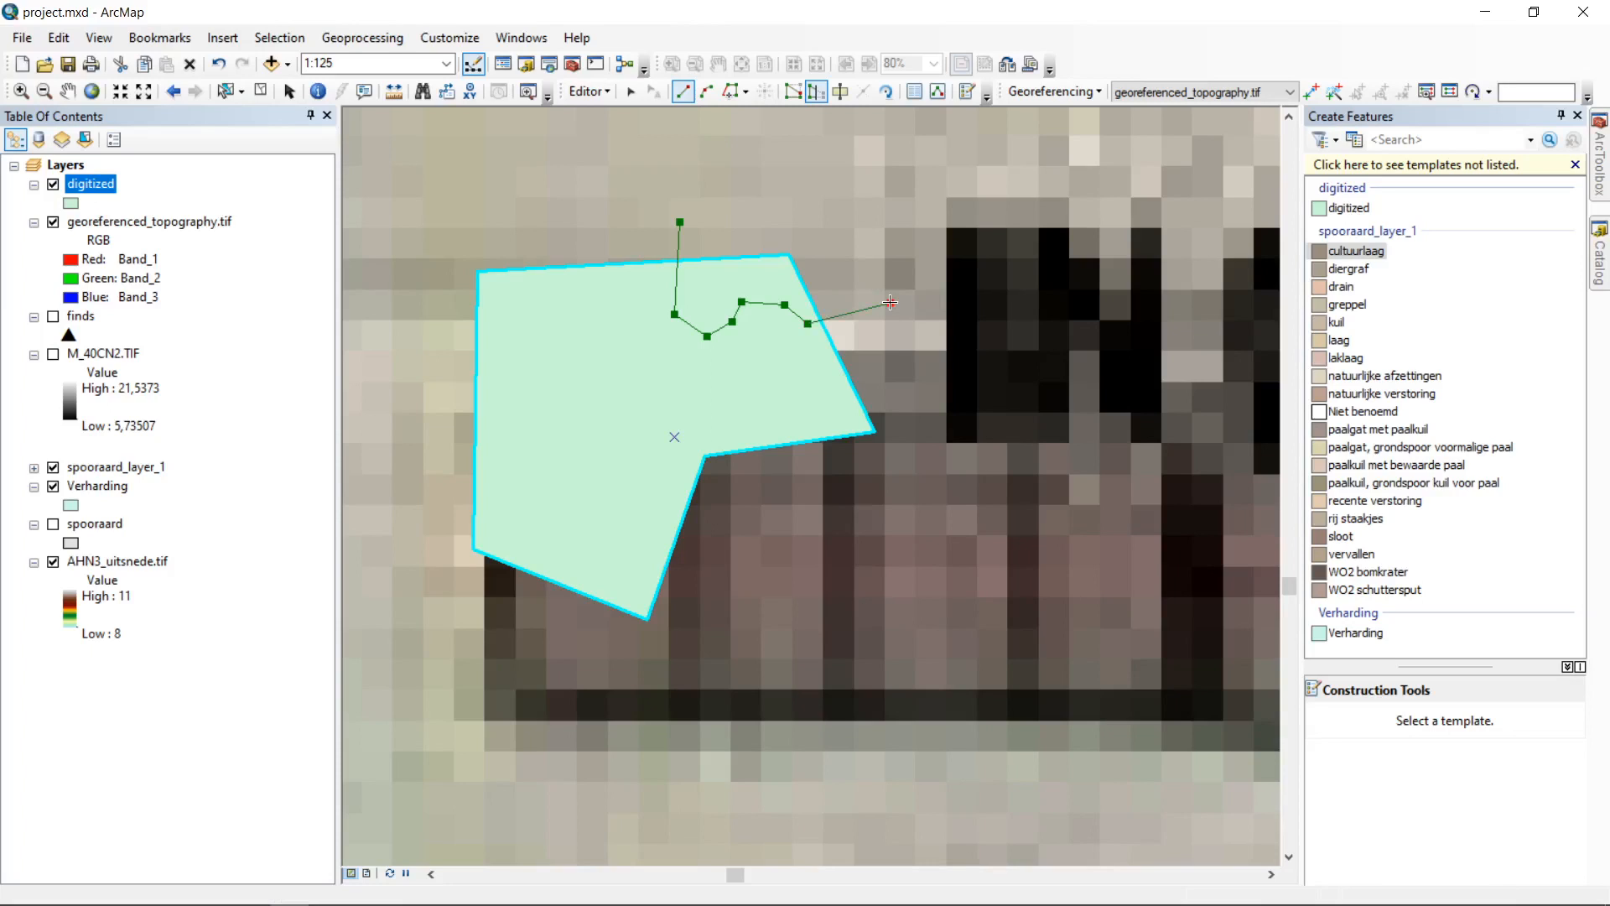
right_click(891, 302)
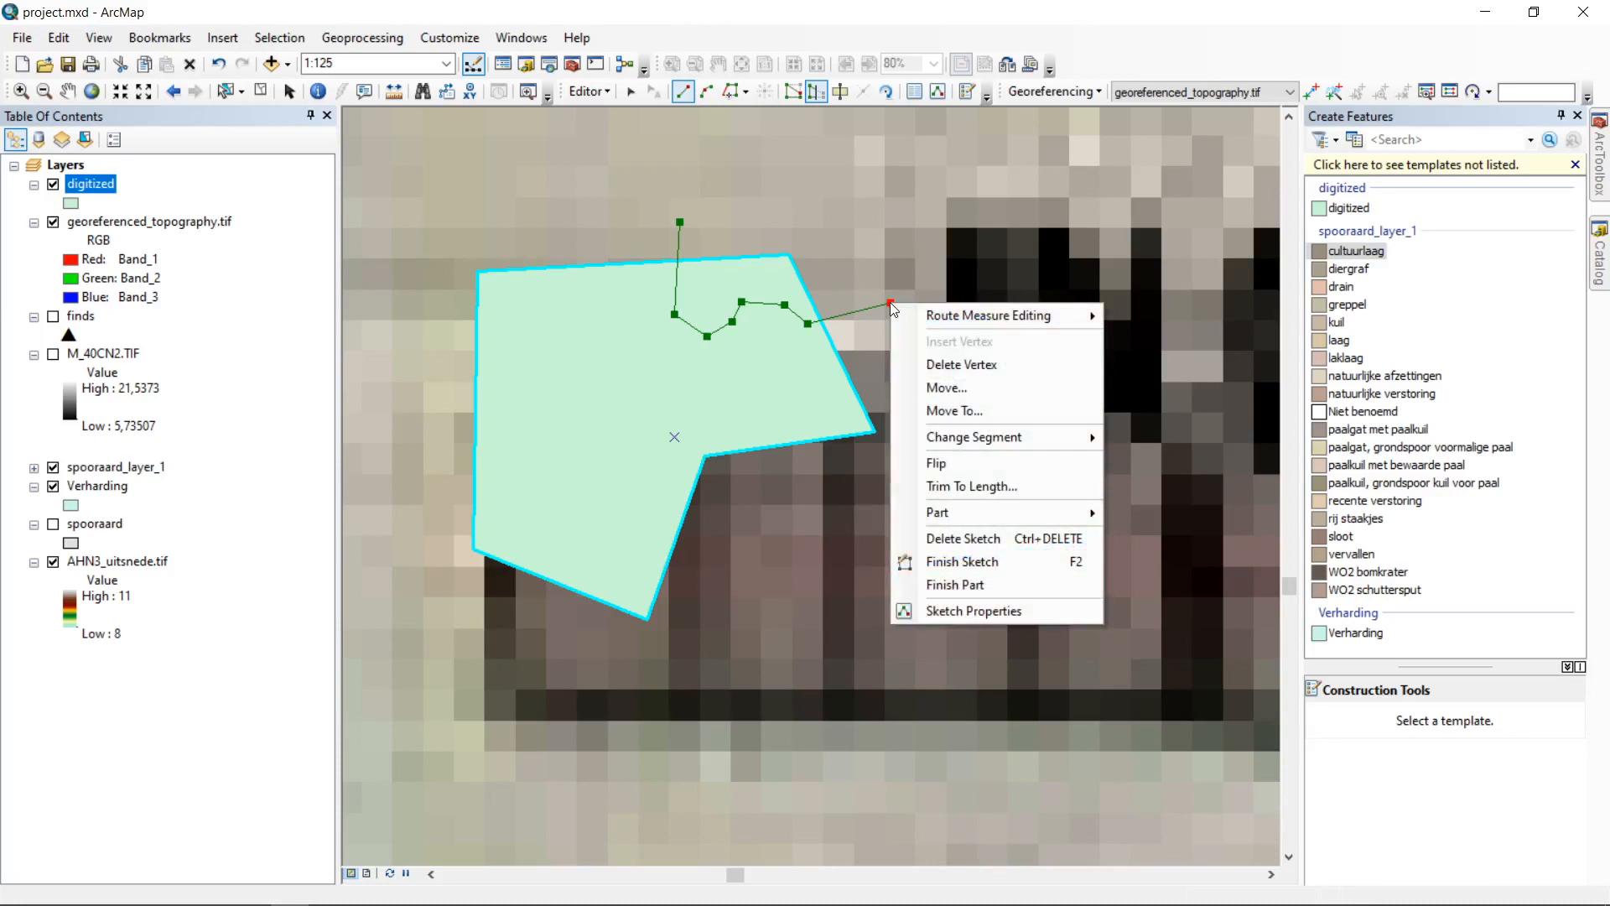
click(963, 562)
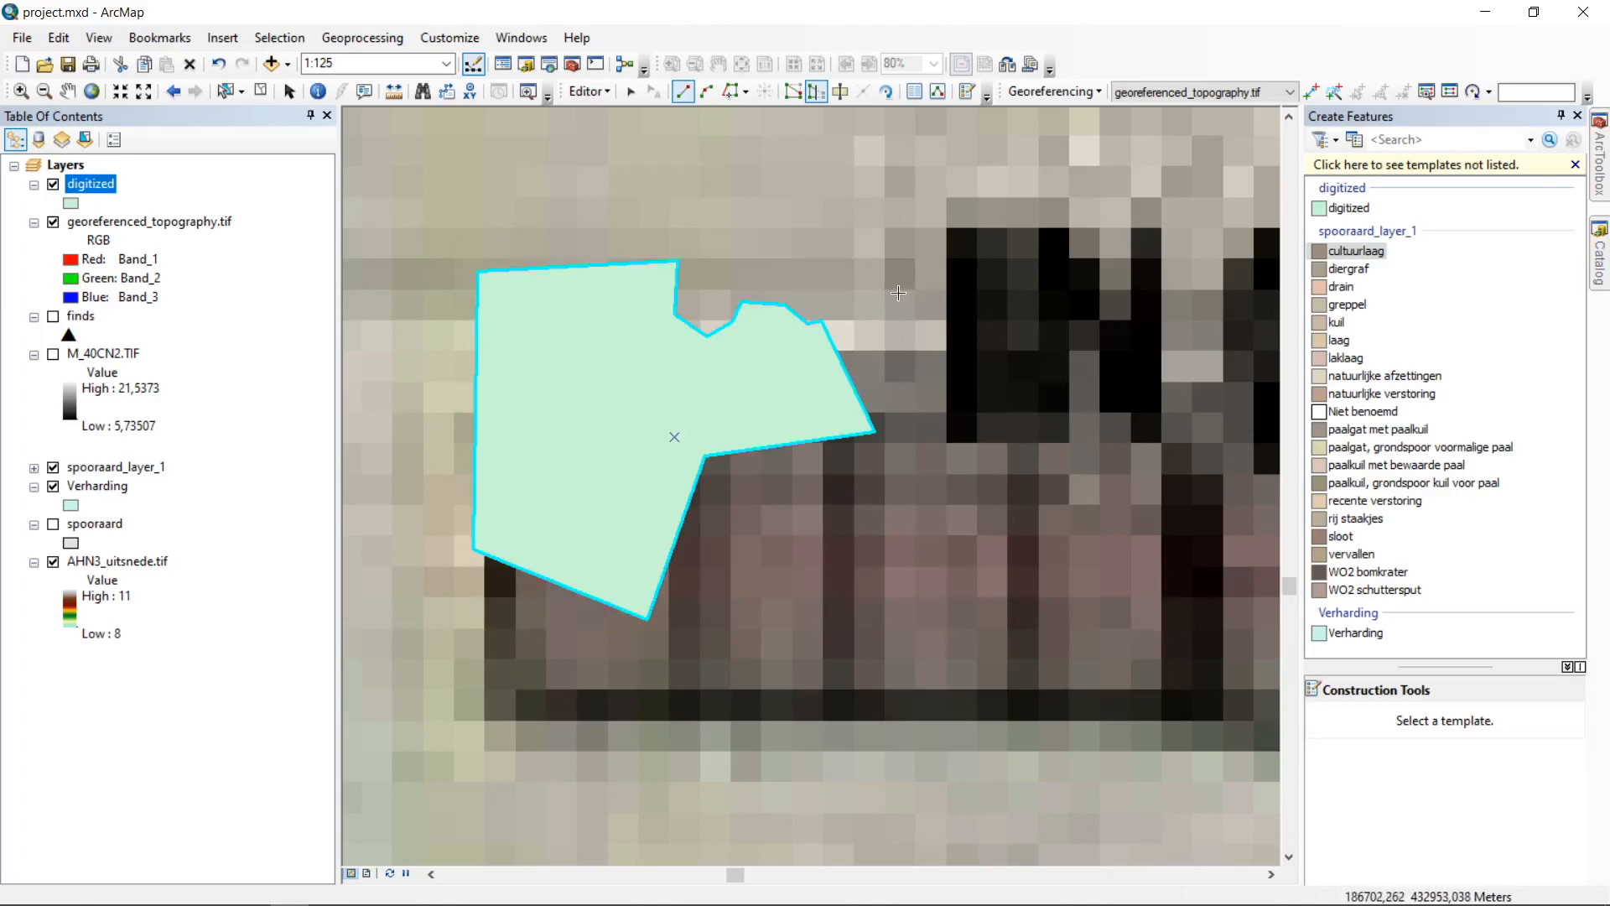
Step: Reshape the polygon with a line that starts and ends inside it and extends its outline over the notch
click(772, 386)
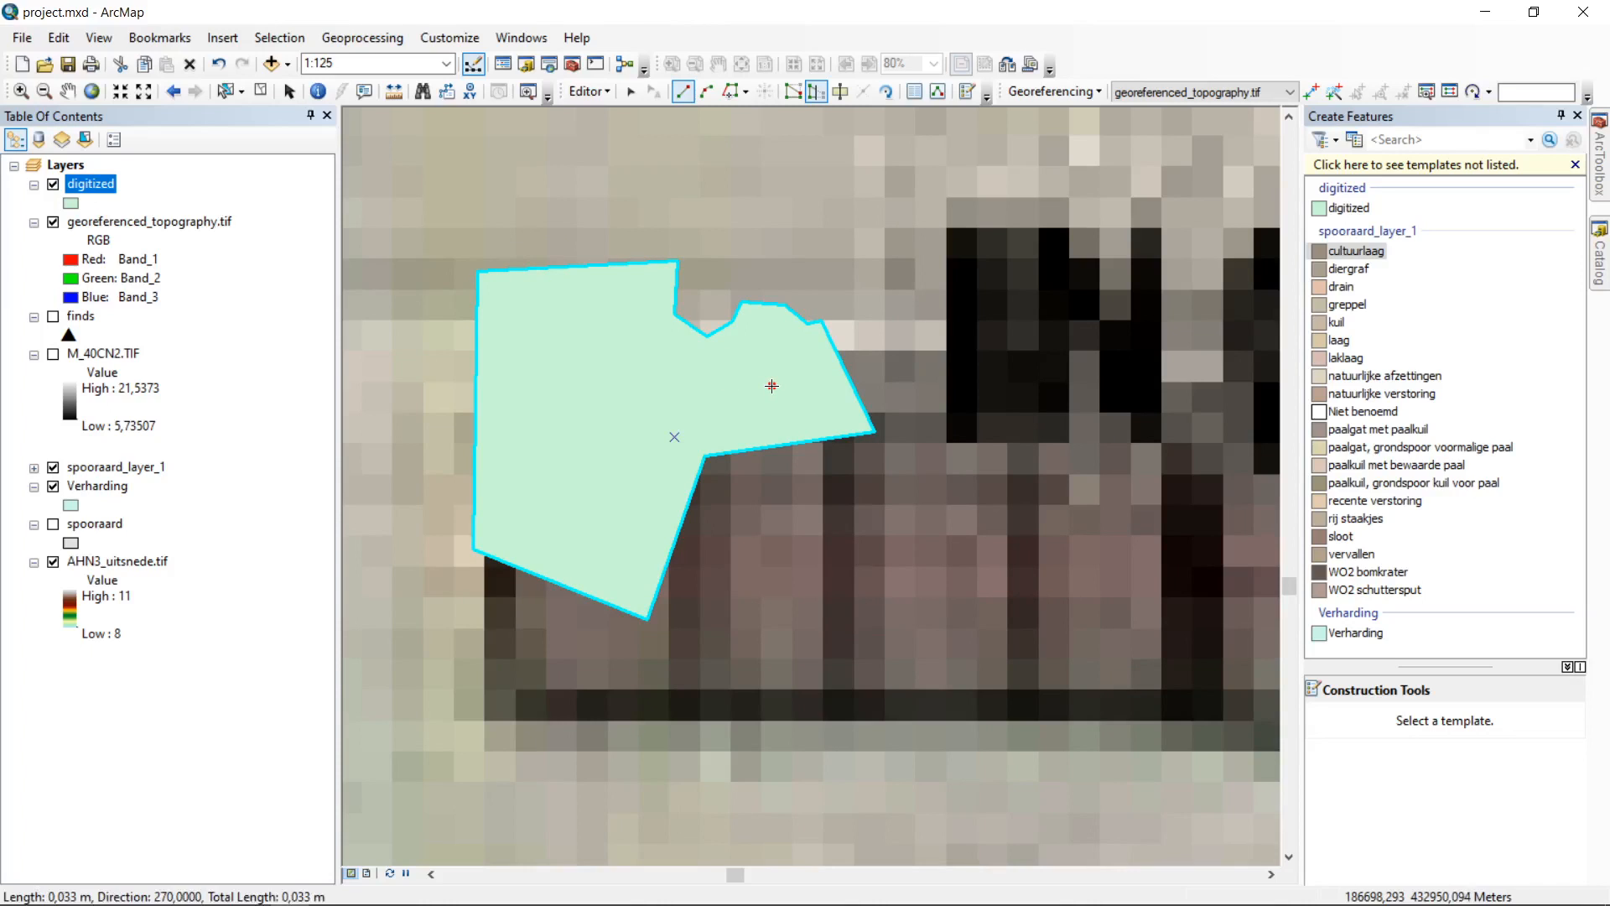
click(821, 321)
click(814, 242)
click(678, 261)
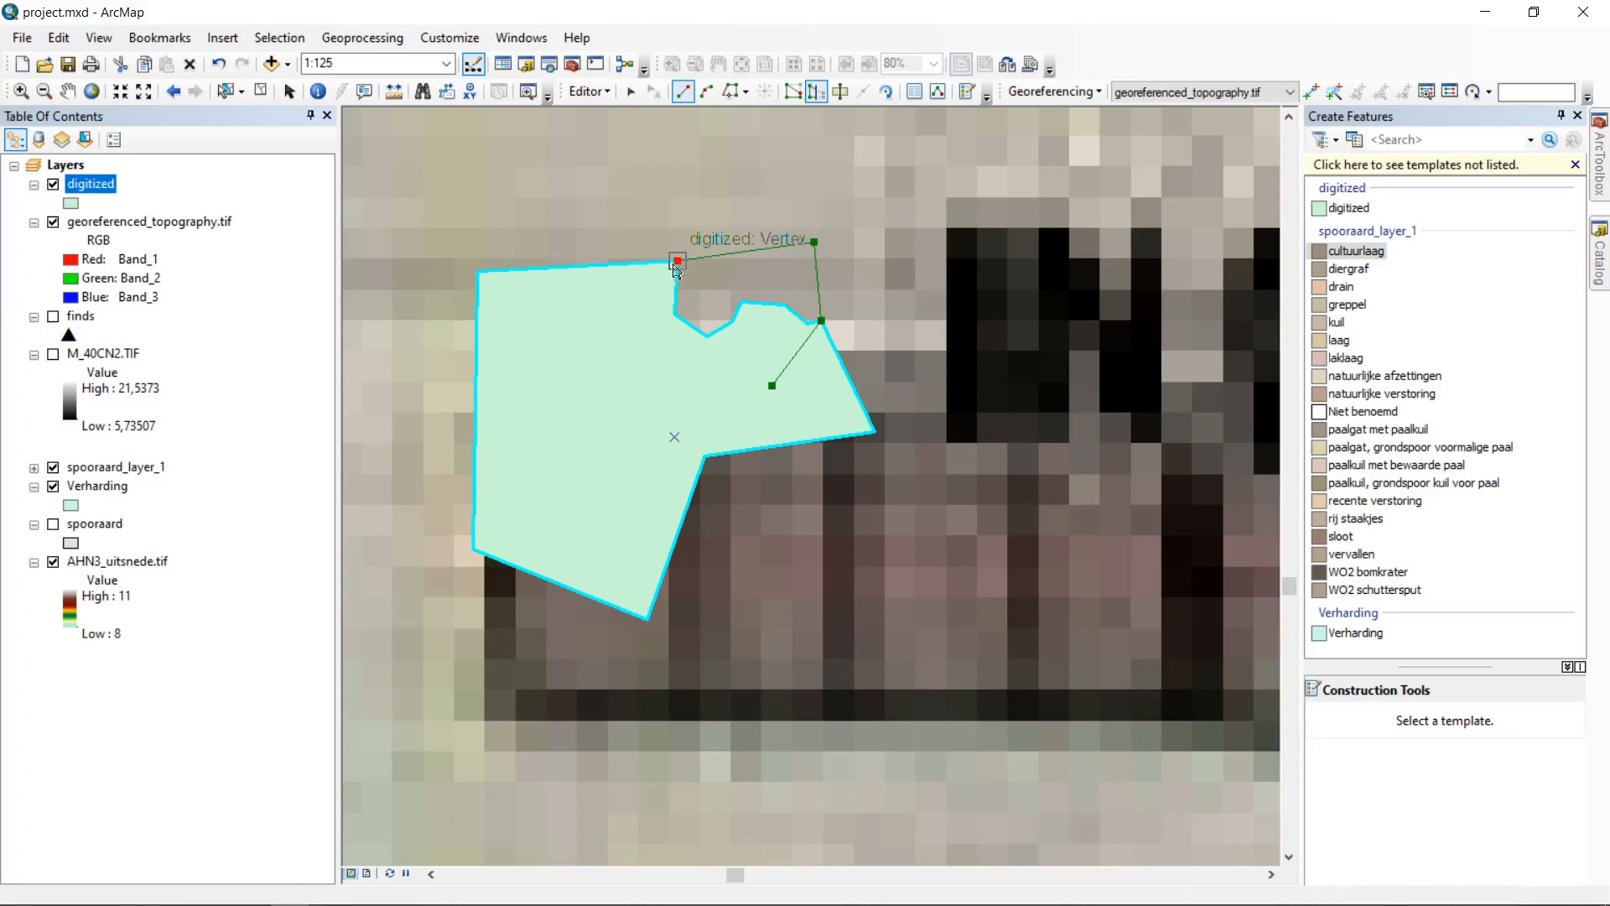
click(627, 286)
right_click(627, 285)
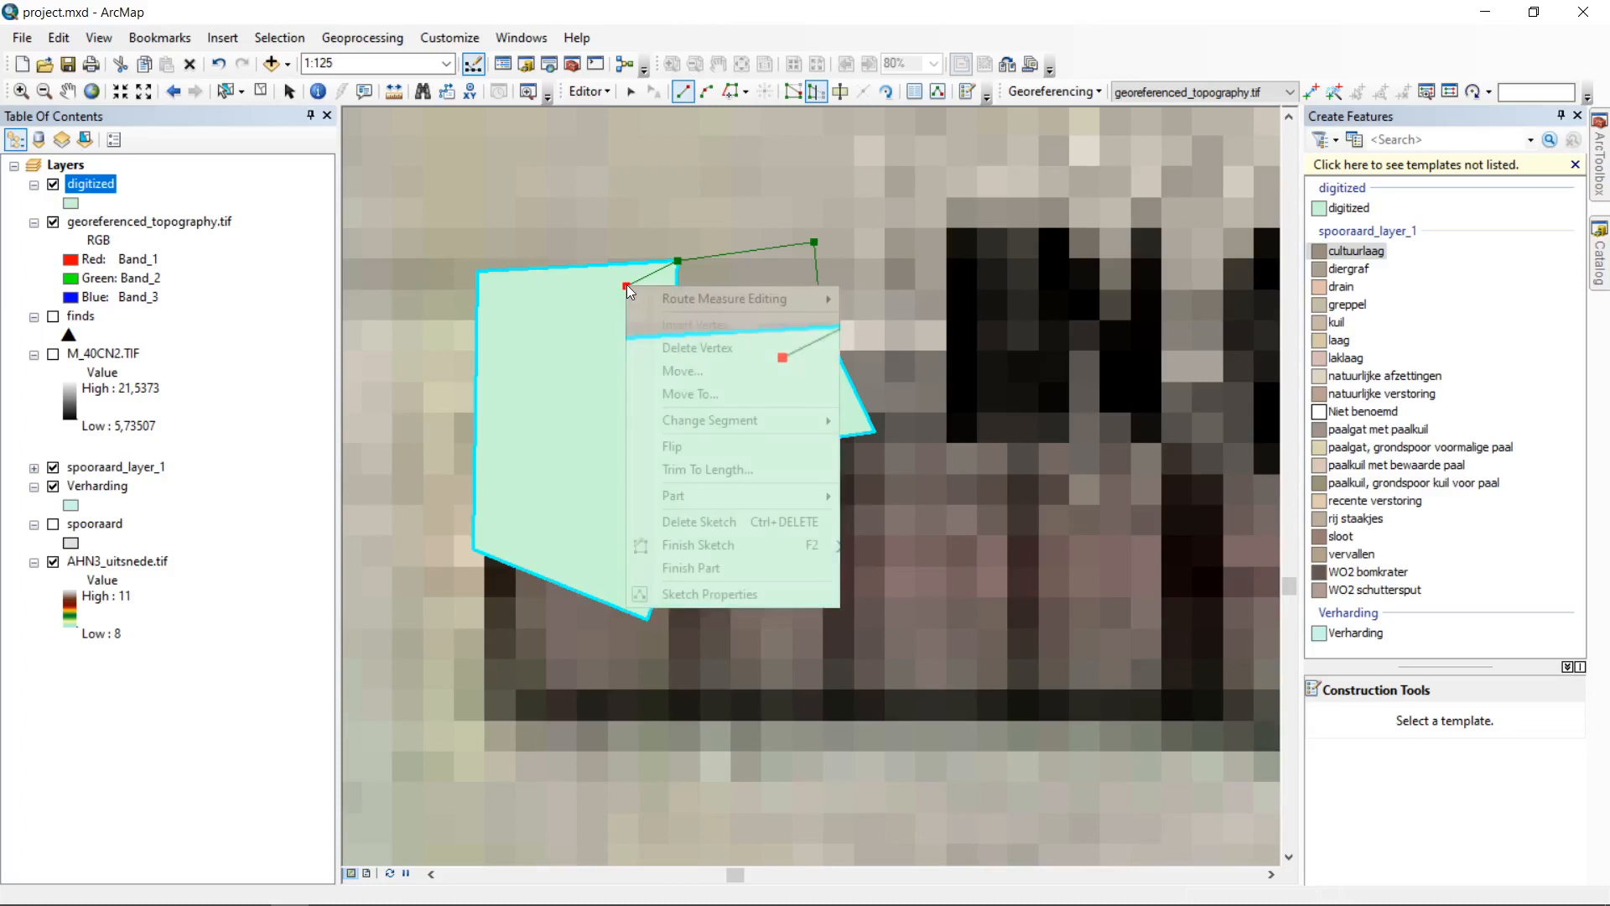
click(709, 545)
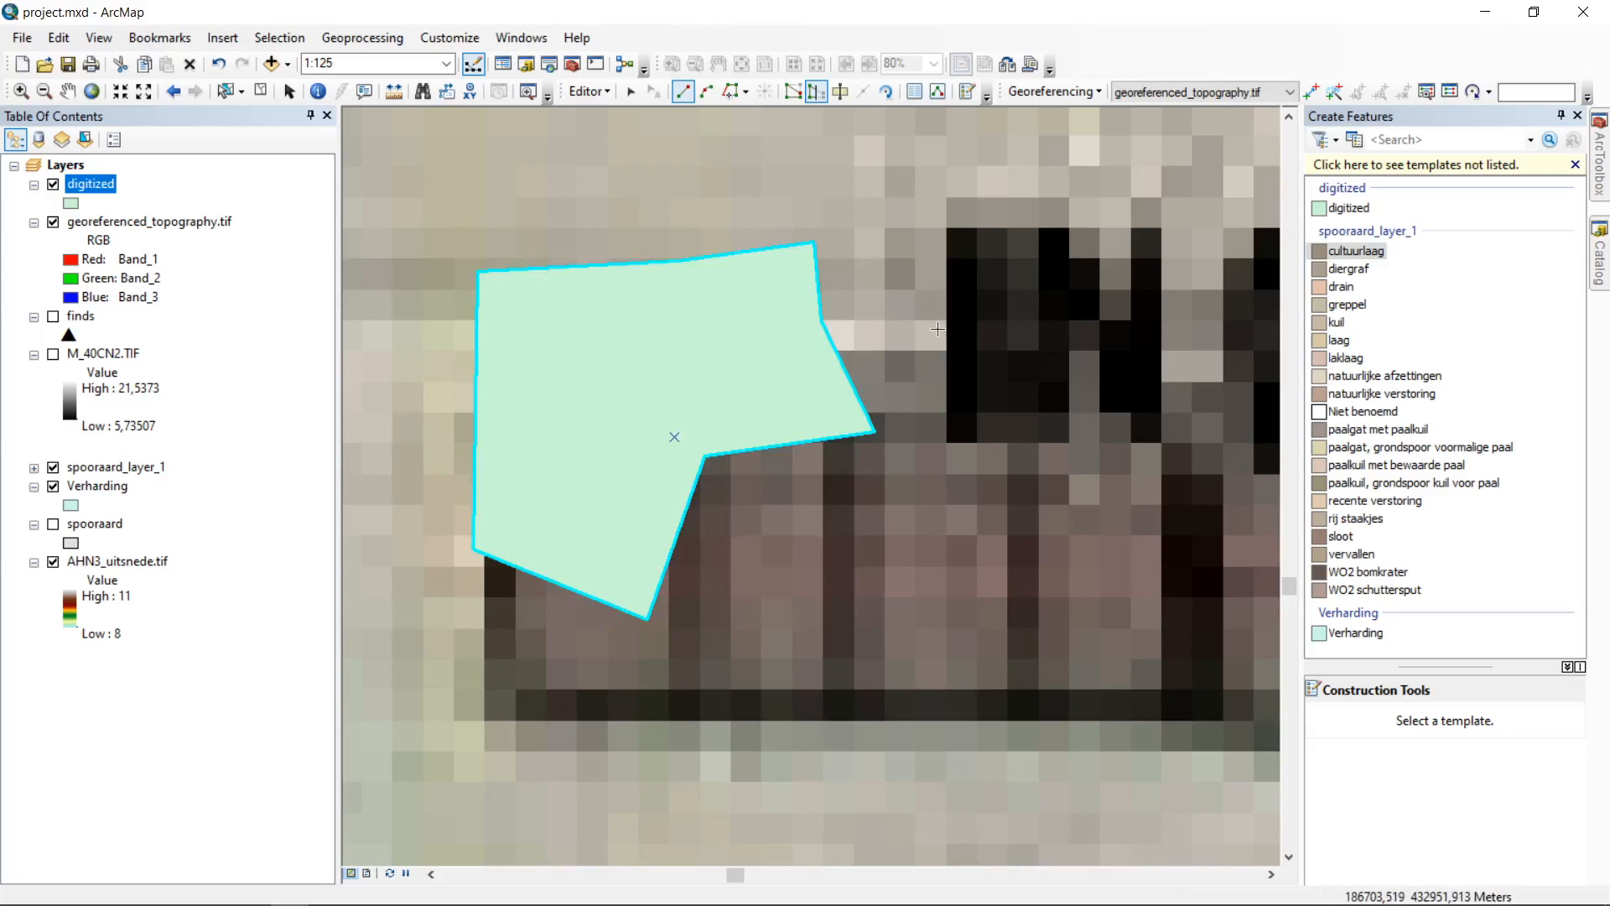
Step: Split the polygon in two with a diagonal Cut Polygons line from above its upper edge through the inner corner
click(841, 93)
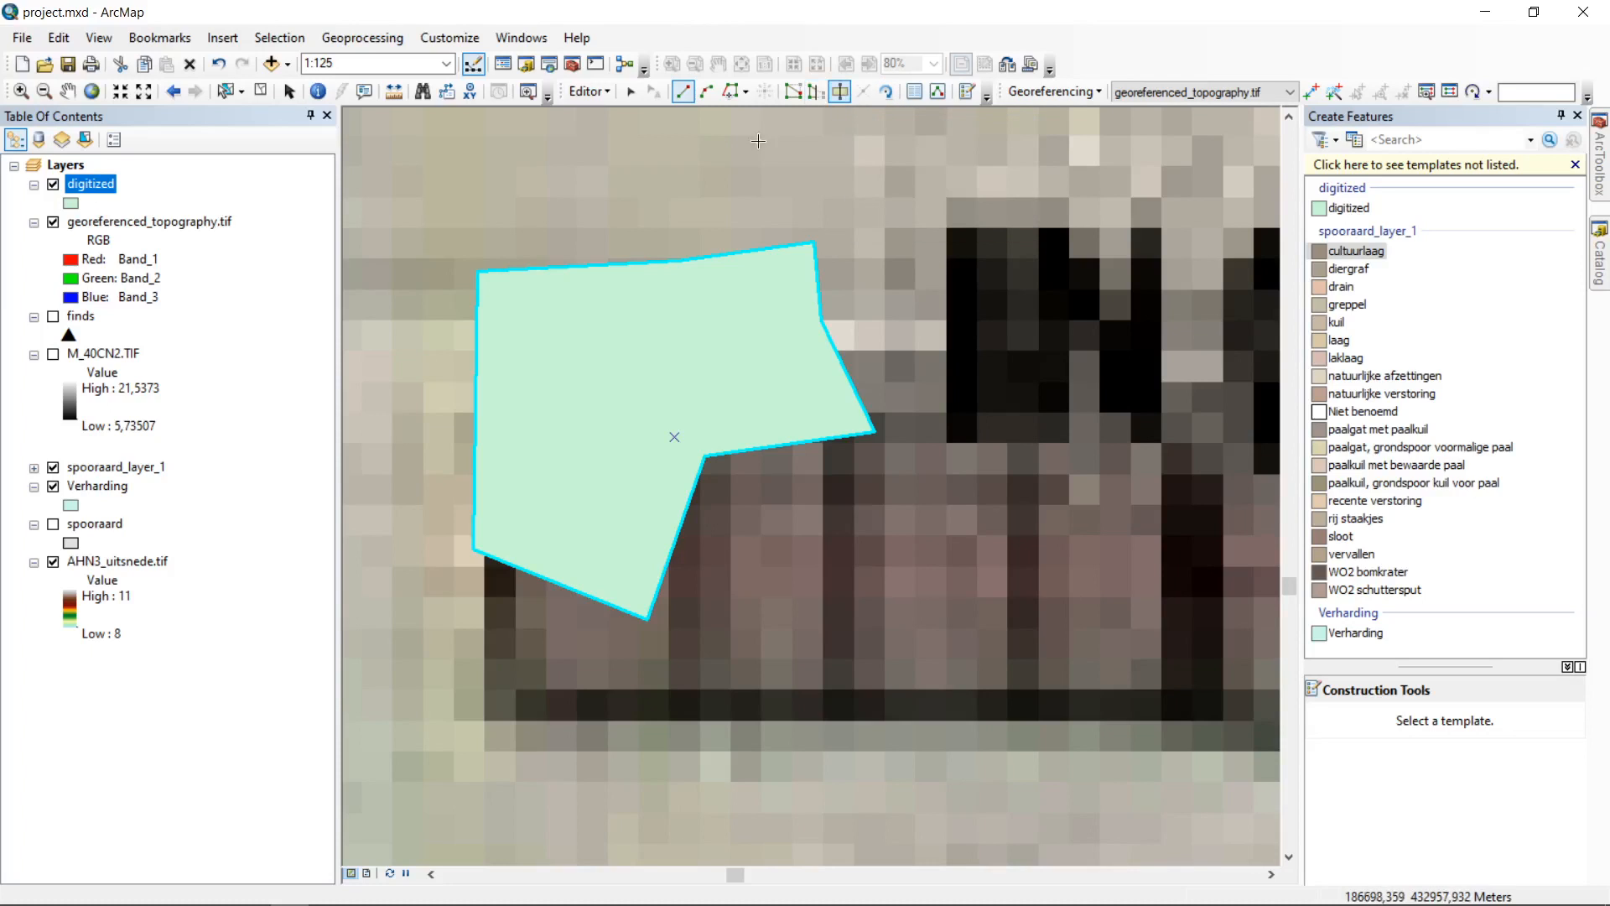
click(562, 179)
click(742, 528)
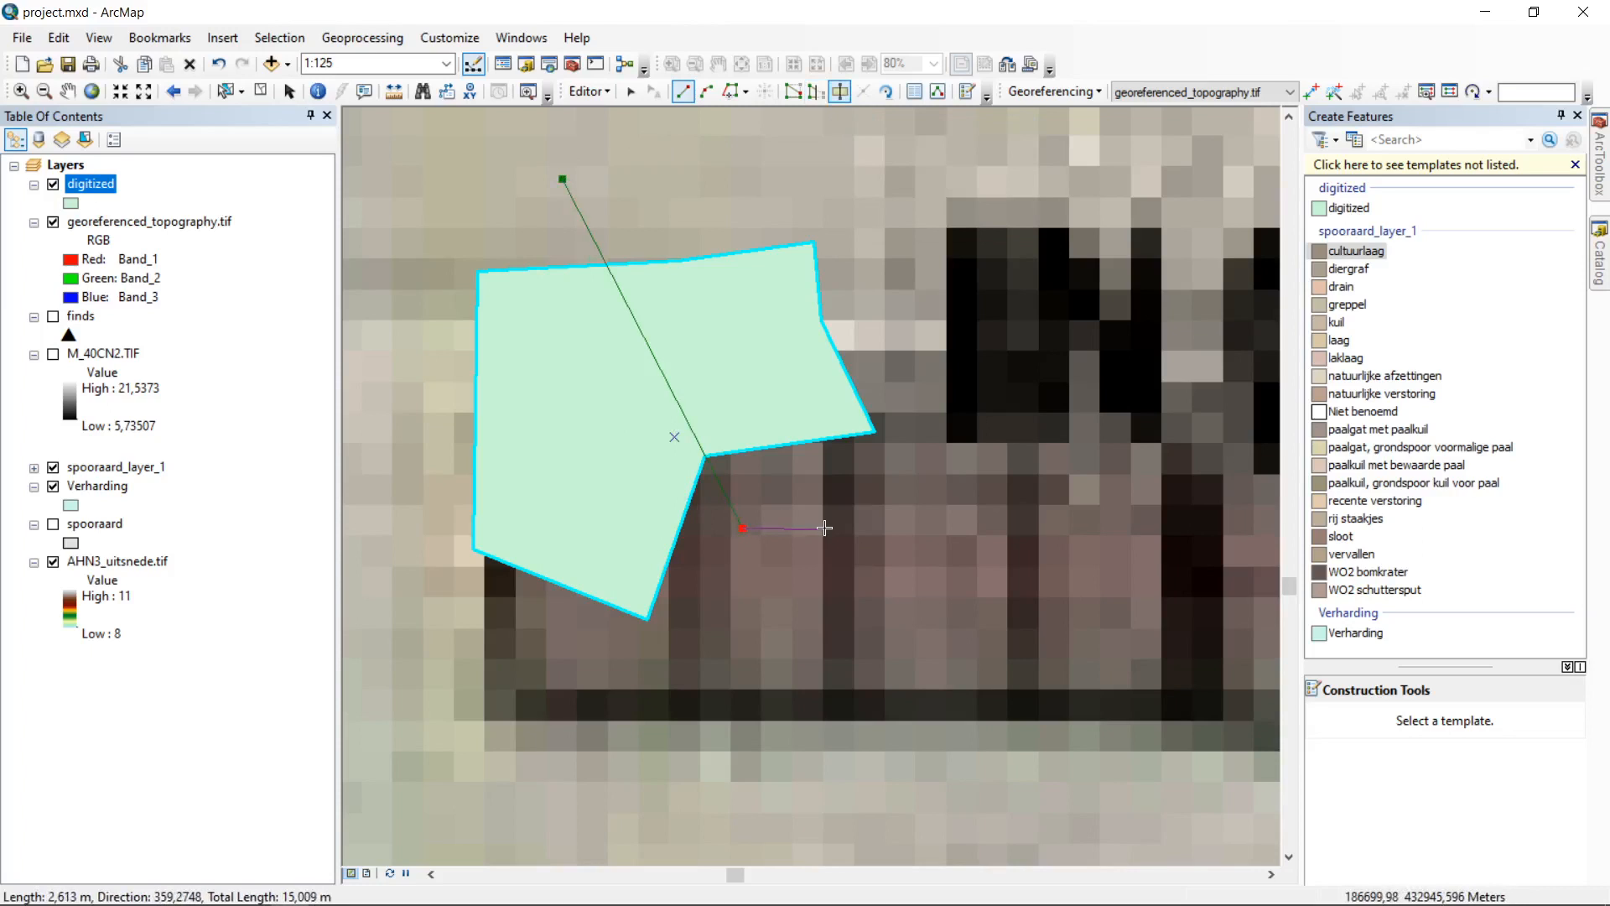
right_click(825, 528)
click(938, 471)
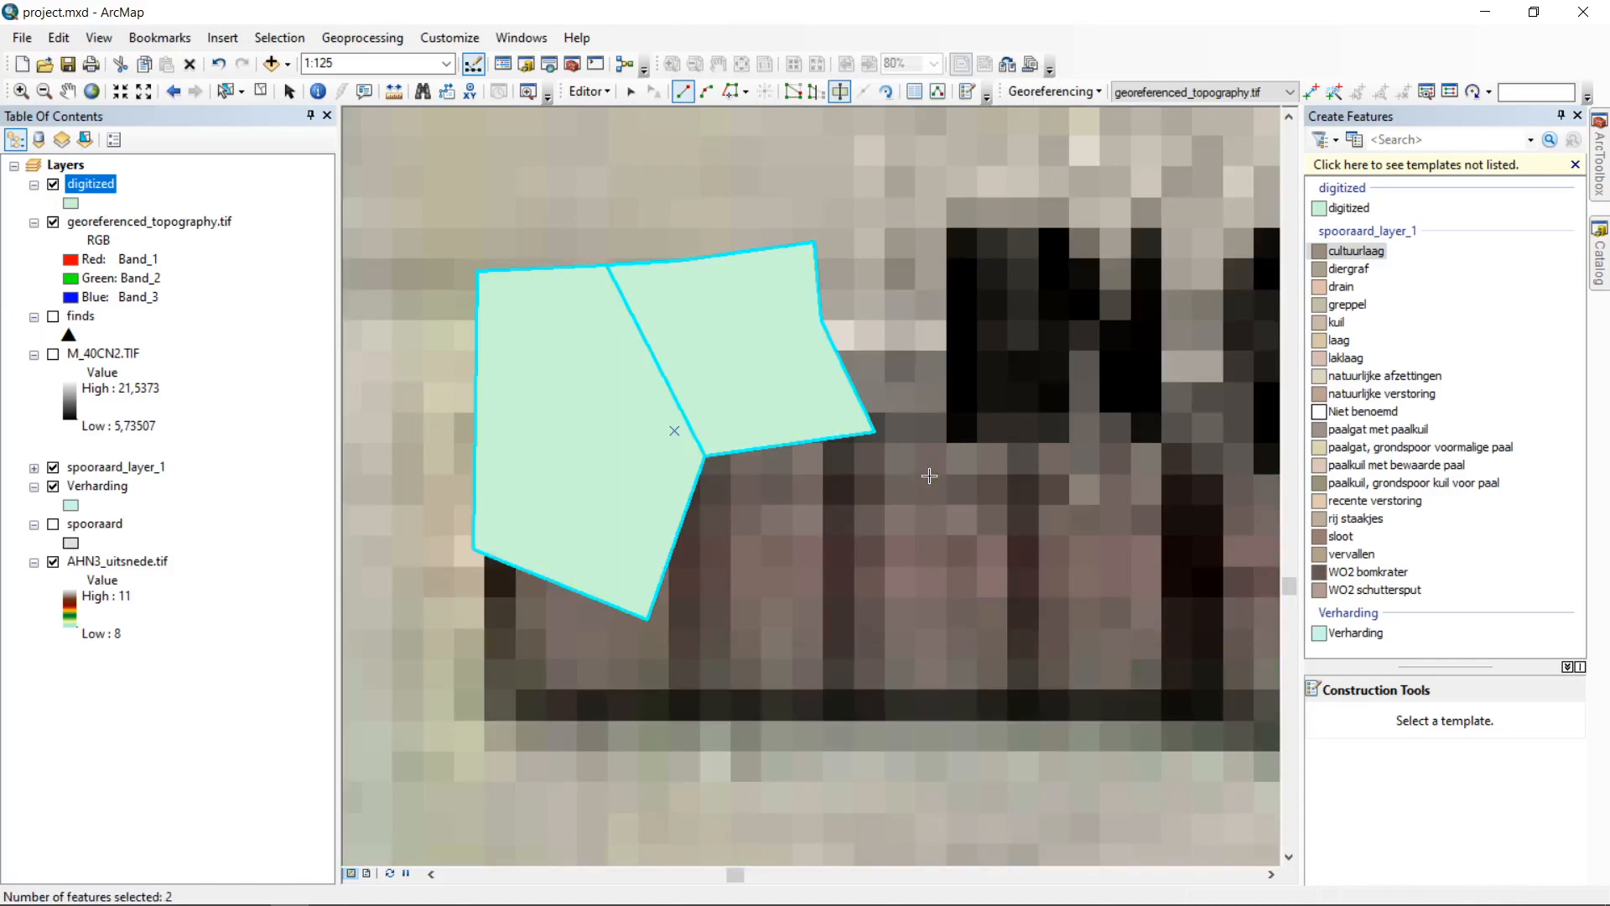
Step: Move the two pieces of the split polygon apart, the right one up and right, the left one up and left
click(628, 92)
click(622, 184)
click(730, 348)
drag(730, 349, 876, 243)
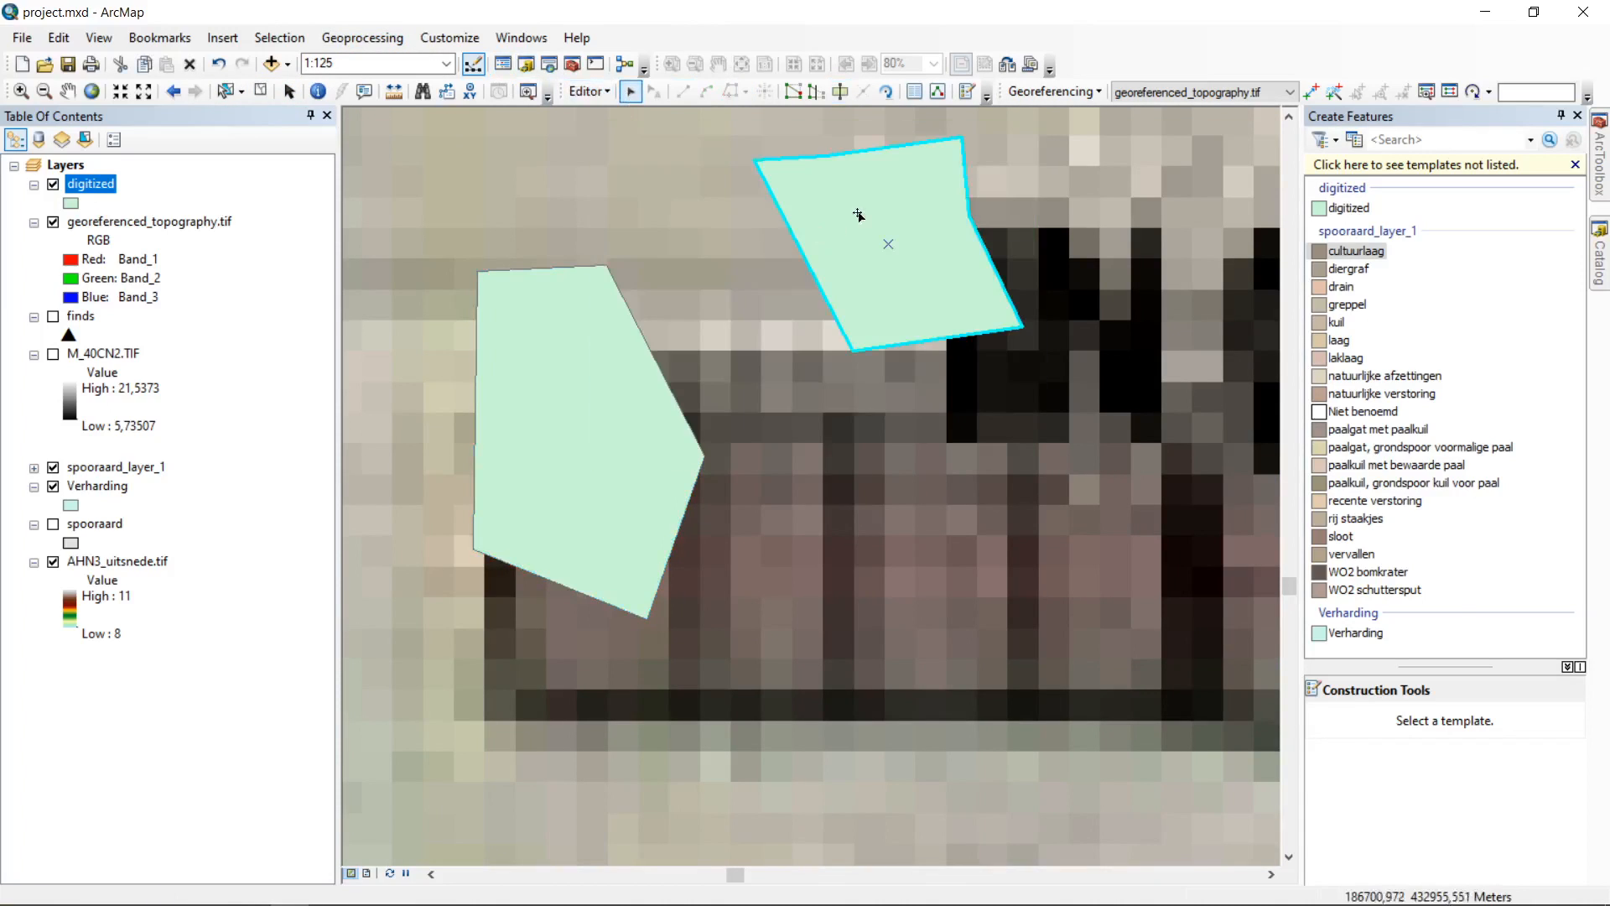
click(555, 410)
drag(555, 410, 510, 323)
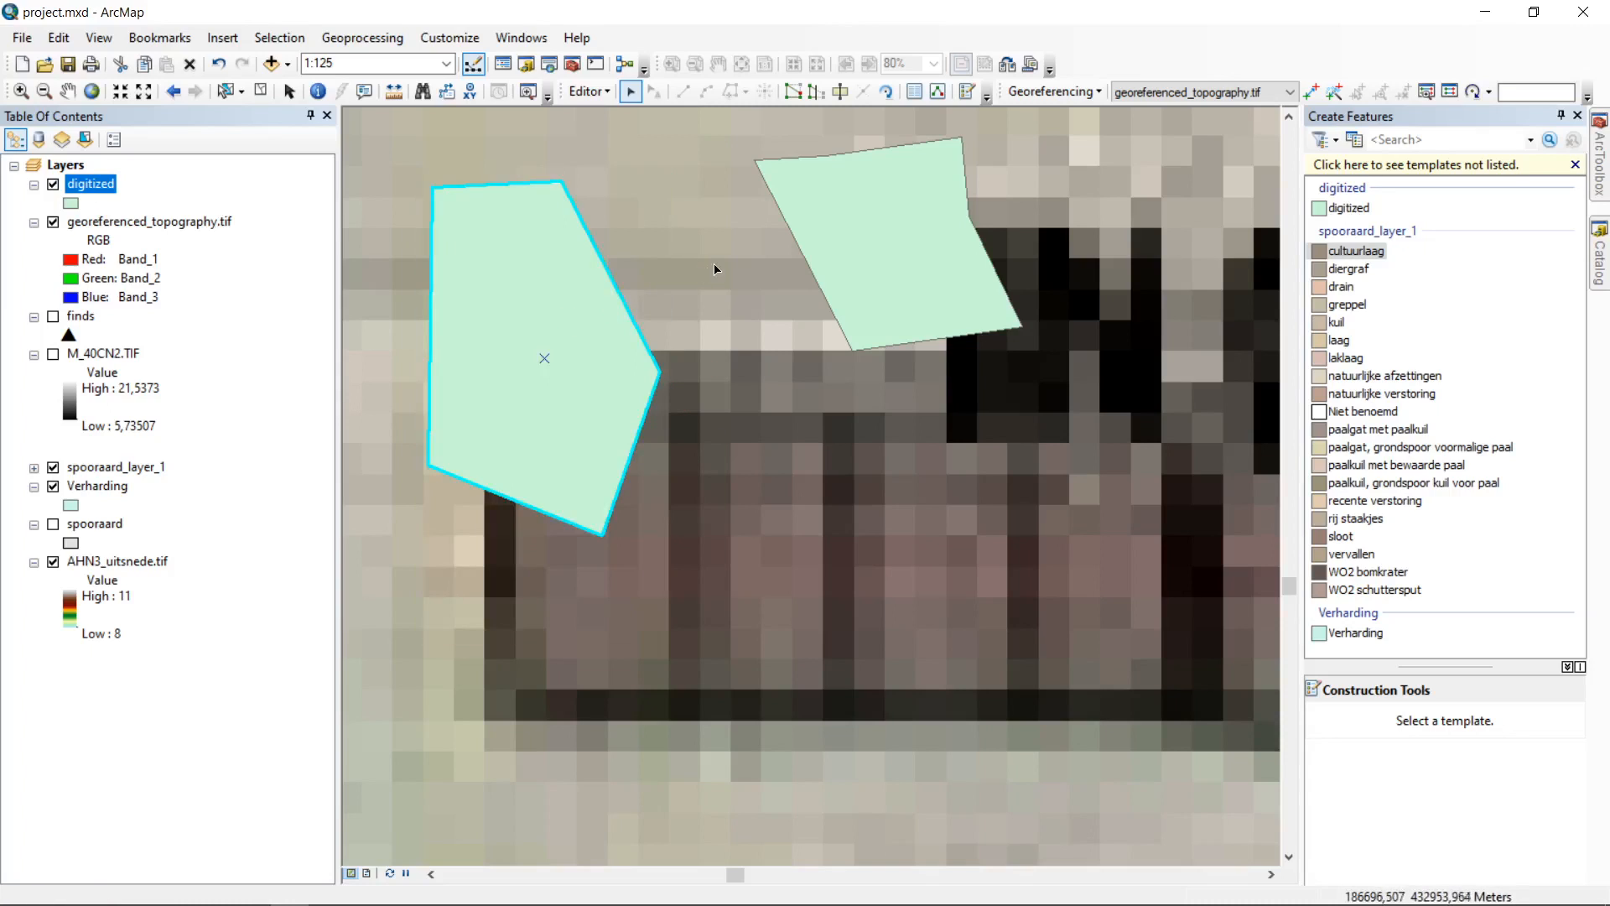
Step: Check the type values of the two split polygons in the digitized layer's attribute table and close it
right_click(106, 185)
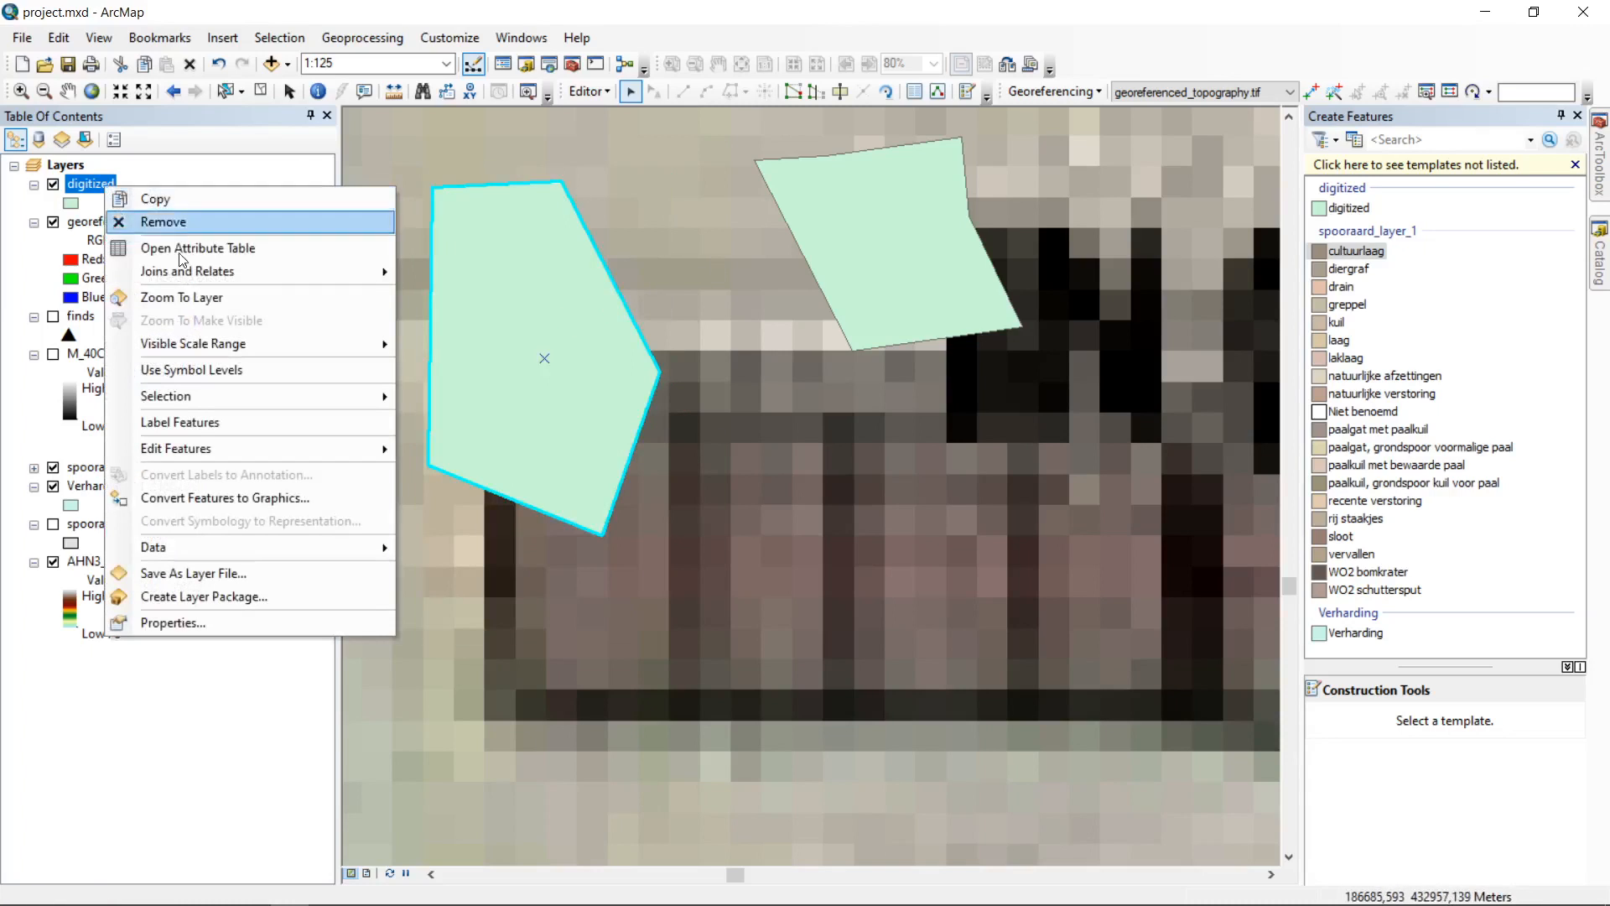
click(241, 250)
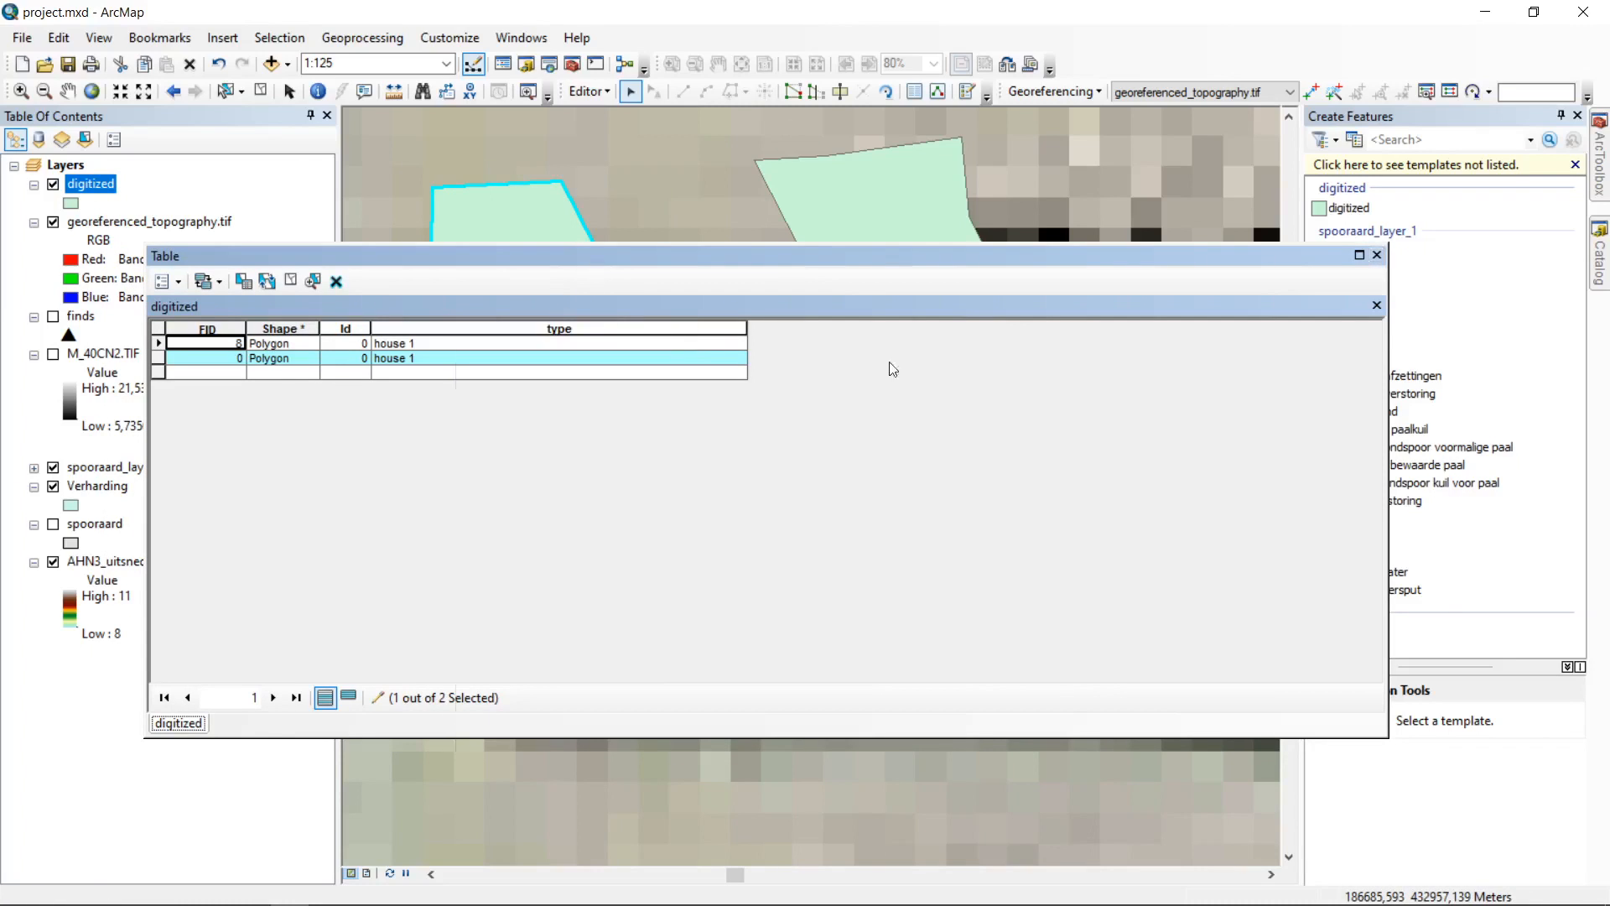
drag(594, 260, 1020, 445)
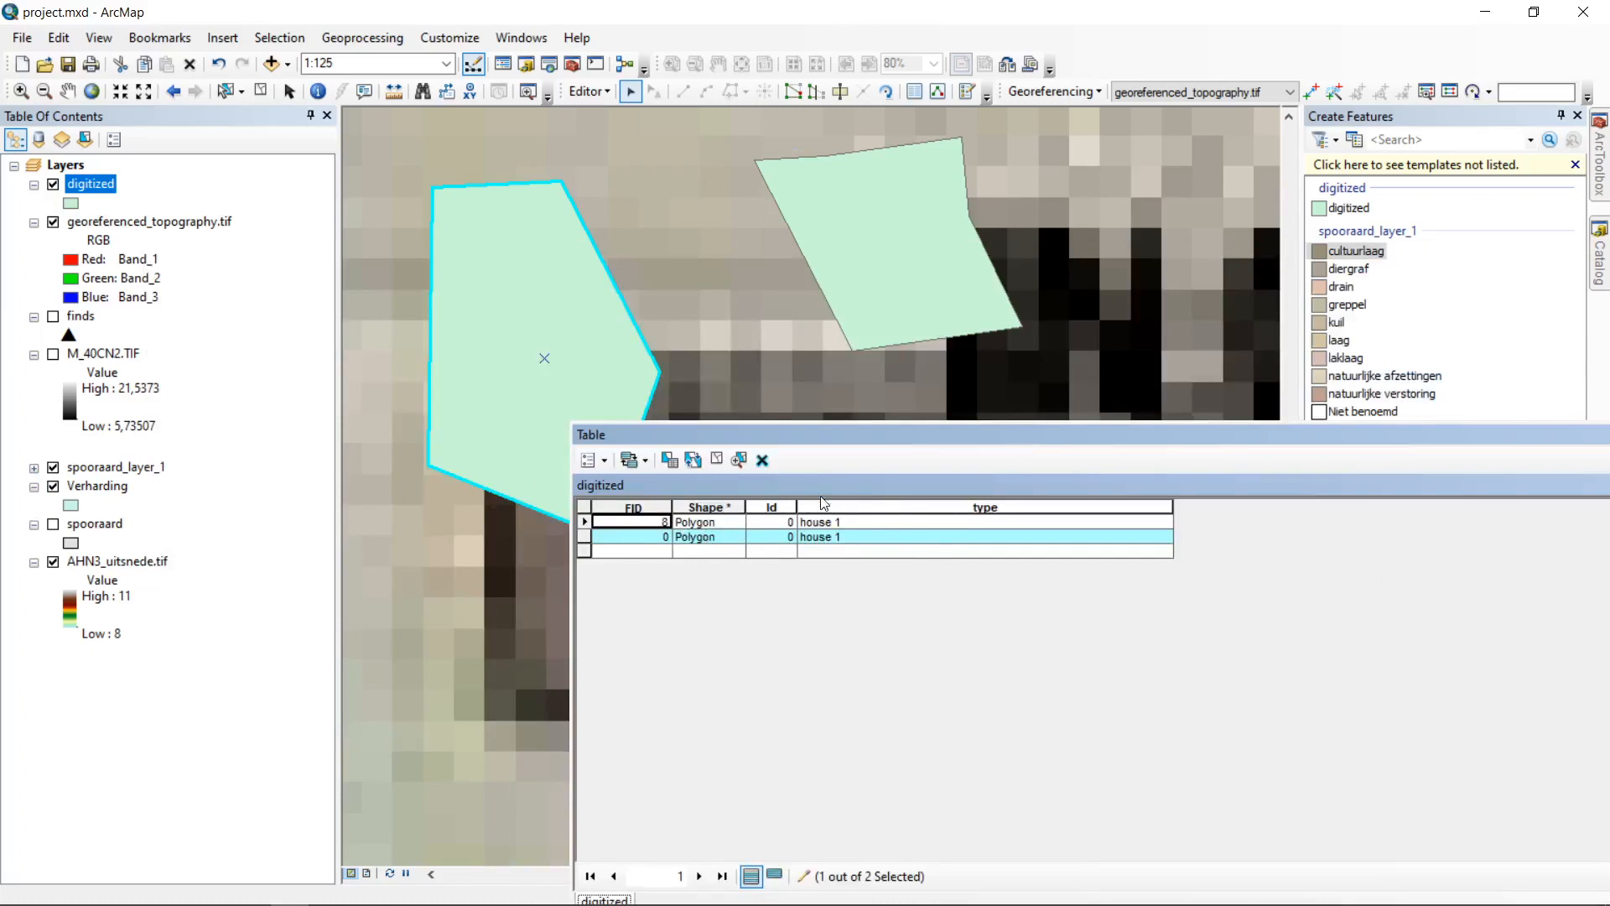
drag(1362, 431, 811, 393)
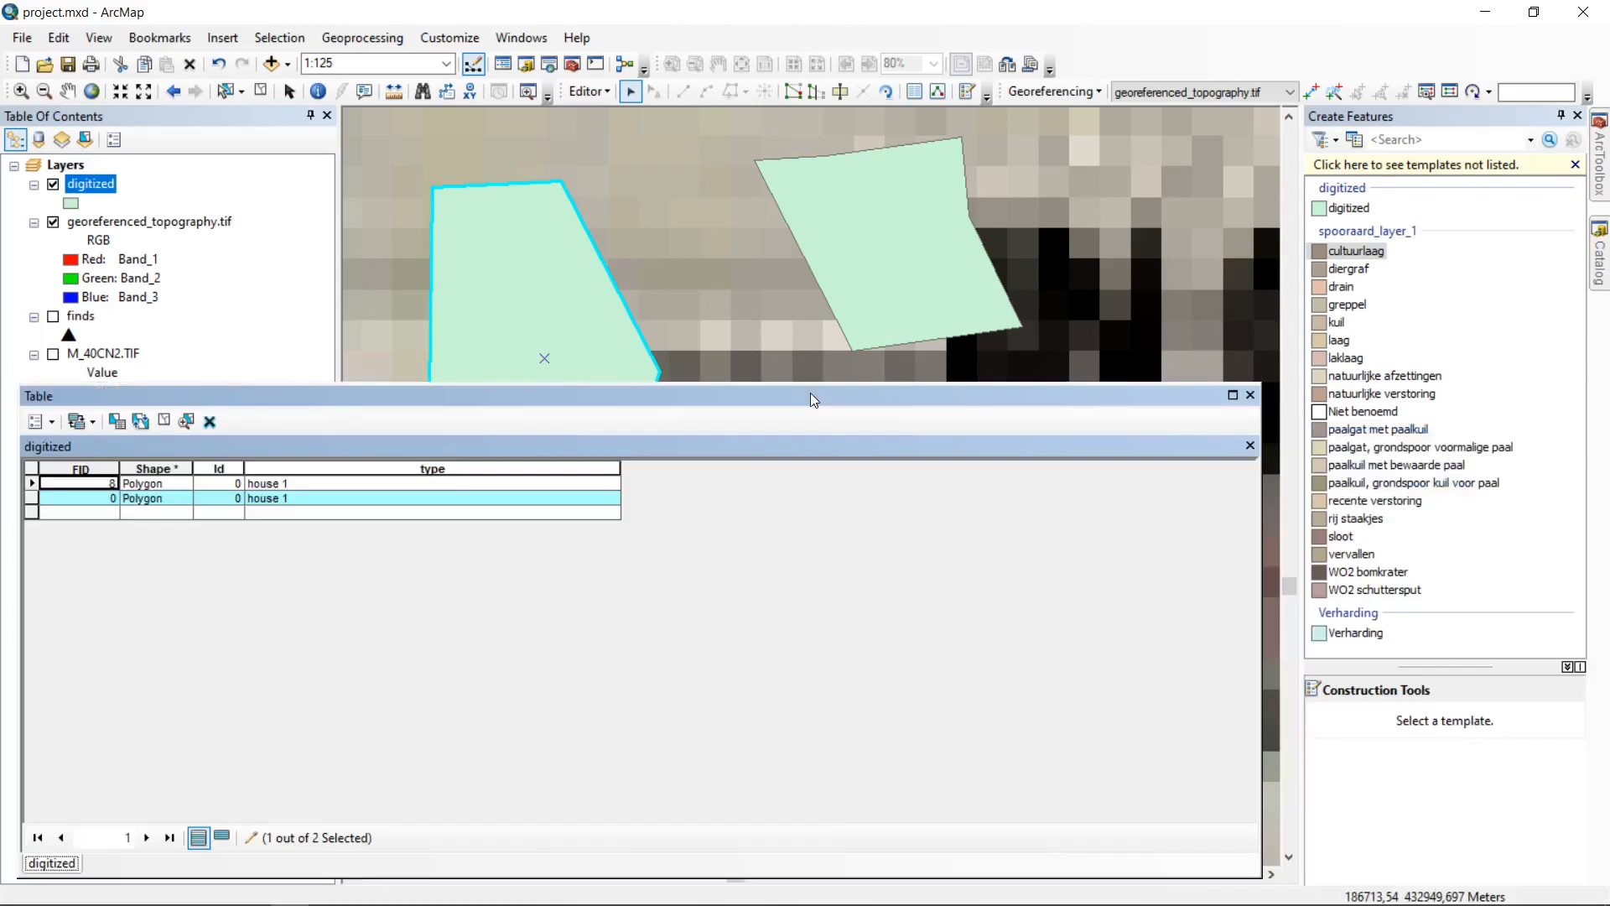
click(1251, 396)
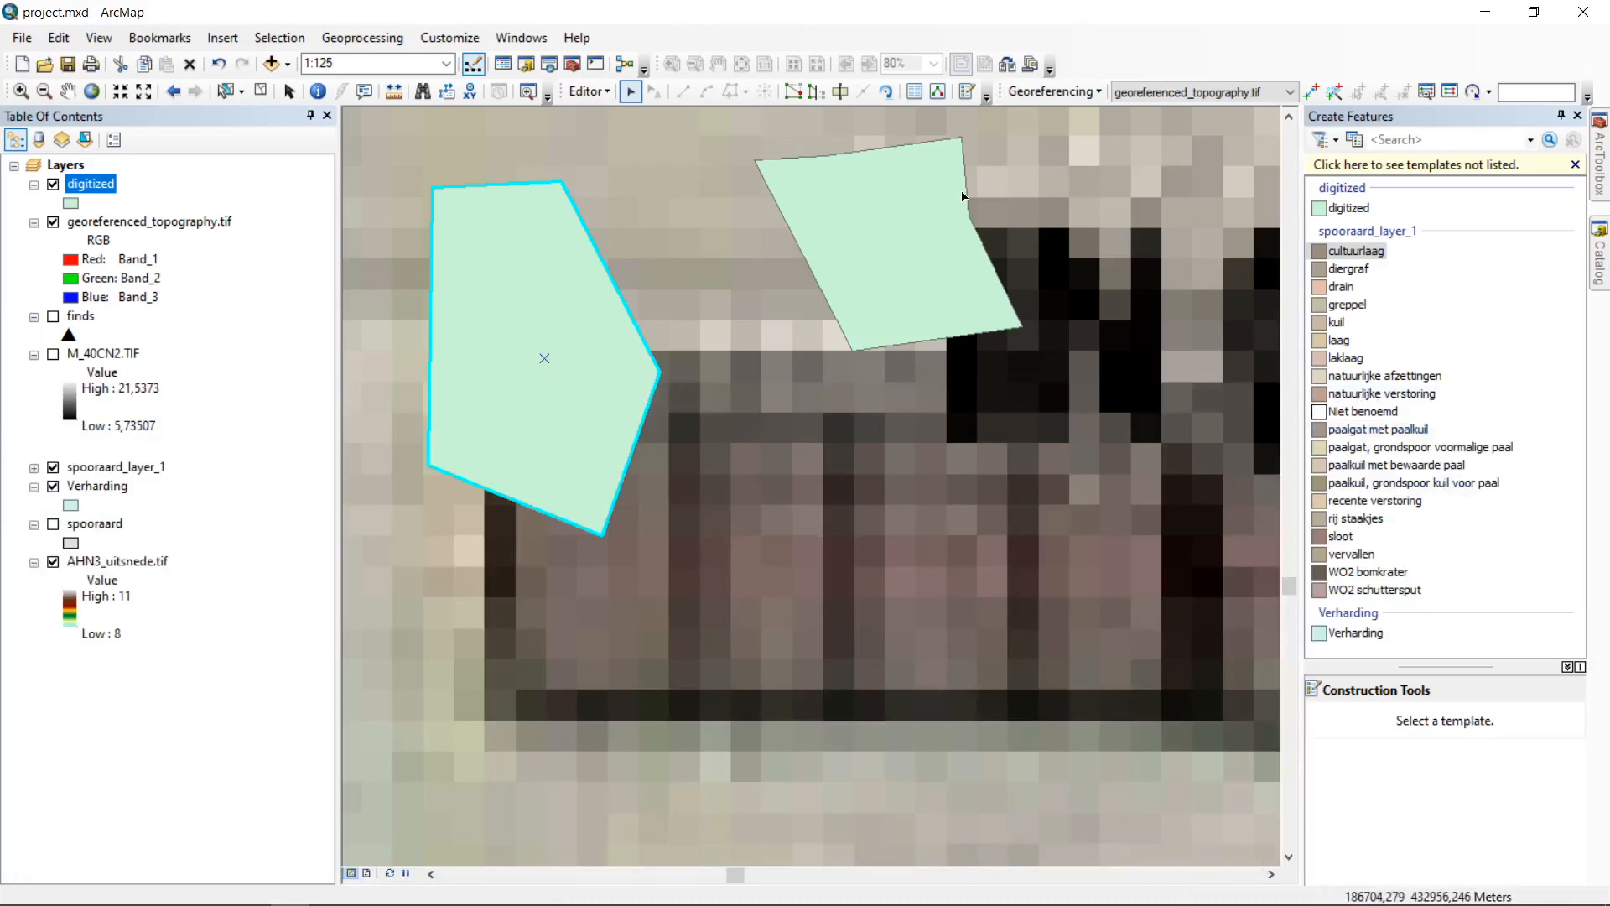
Step: Rotate the left polygon piece about its centre with the Rotate tool
click(888, 88)
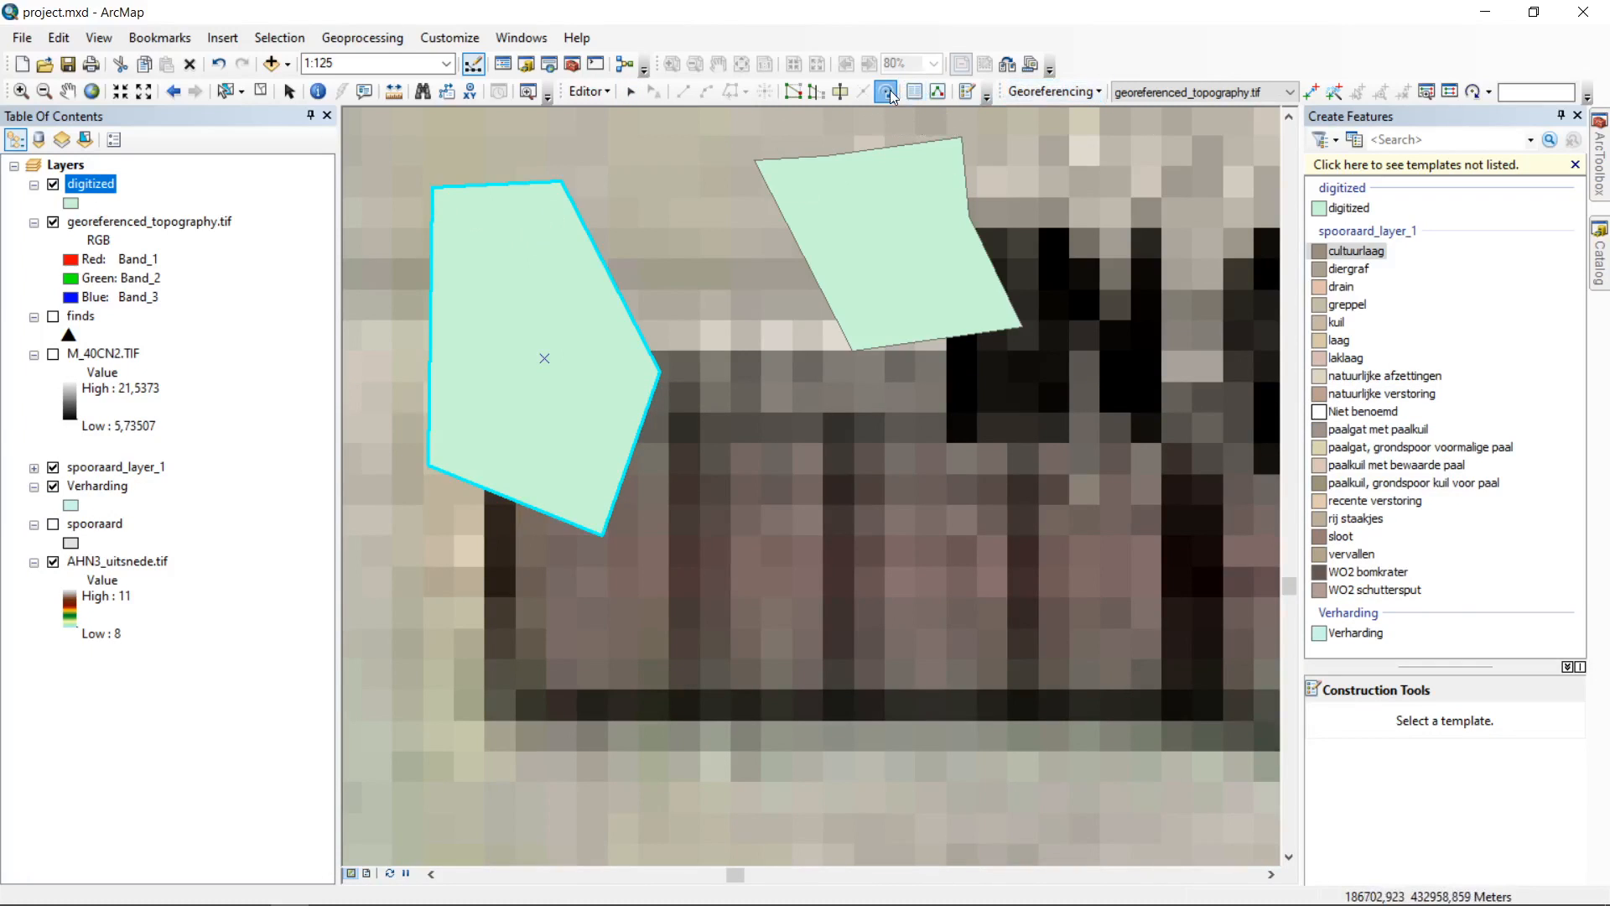
drag(554, 216, 672, 327)
drag(700, 401, 395, 432)
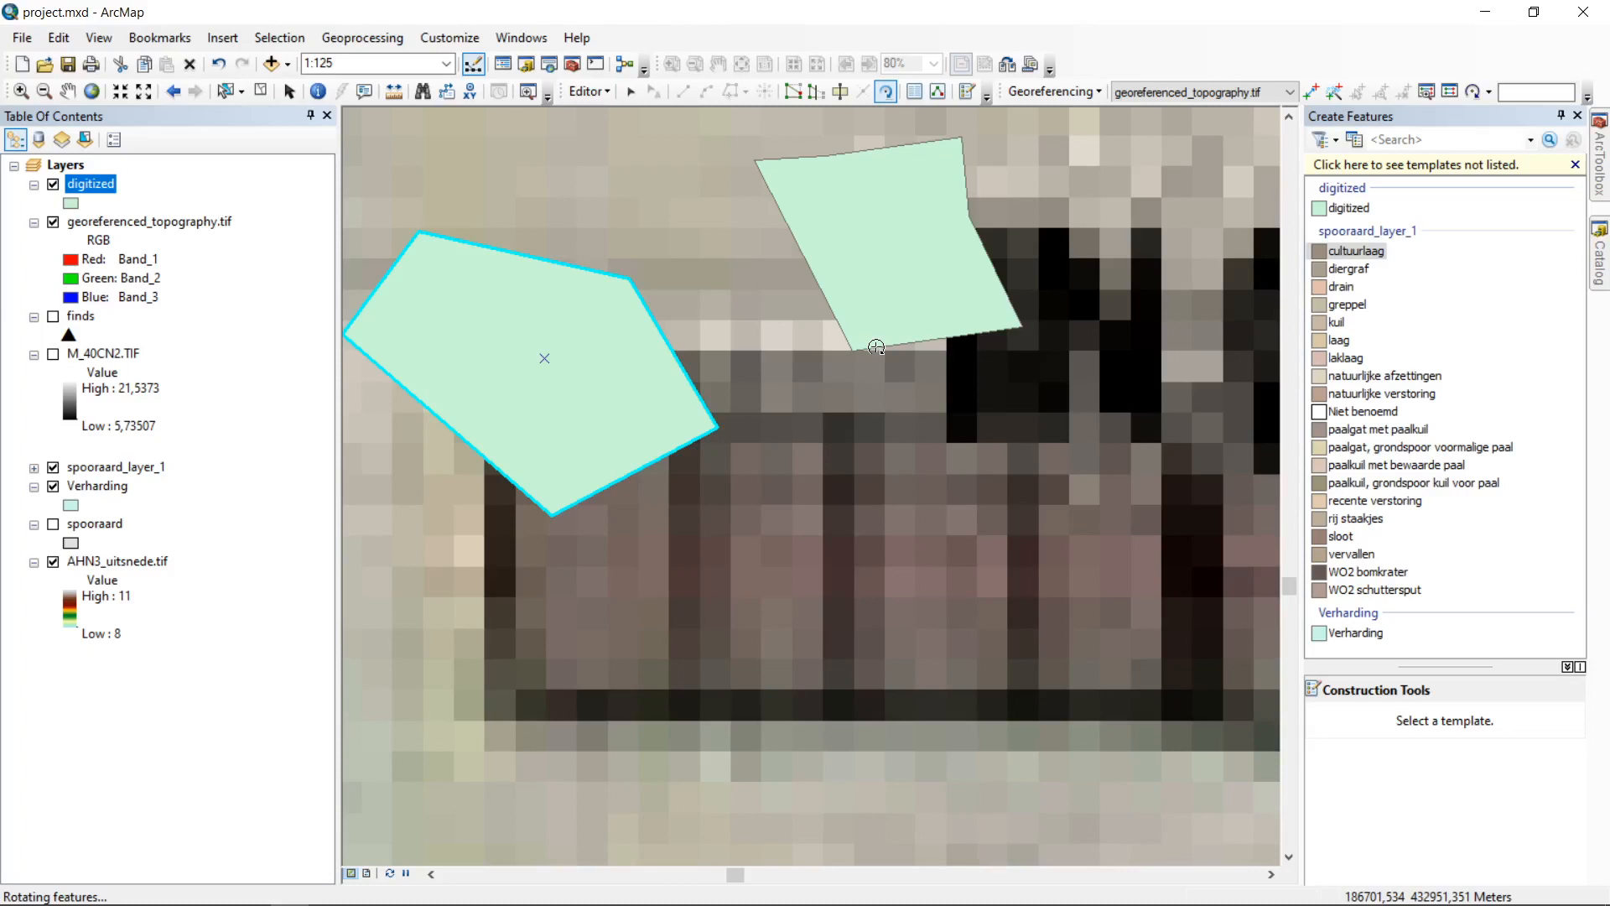
Step: Switch back to the Edit tool and undo the rotation, split, reshape and vertex edits back to the rectangular house polygon
key(ctrl+z)
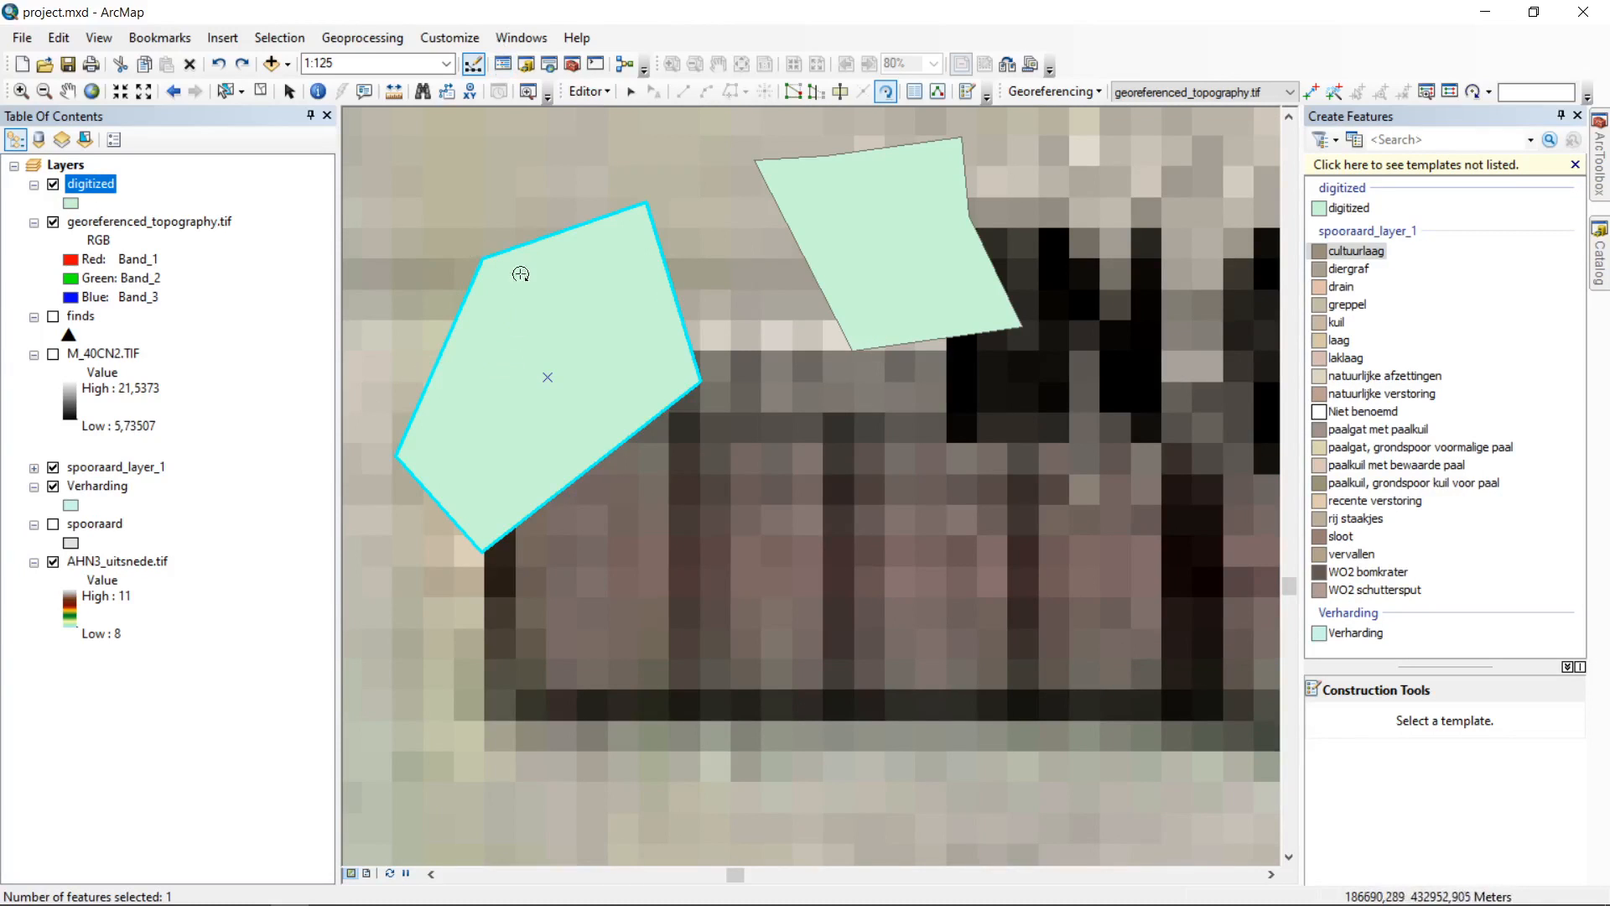
click(640, 92)
key(ctrl+z)
key(ctrl+z)
key(ctrl+z)
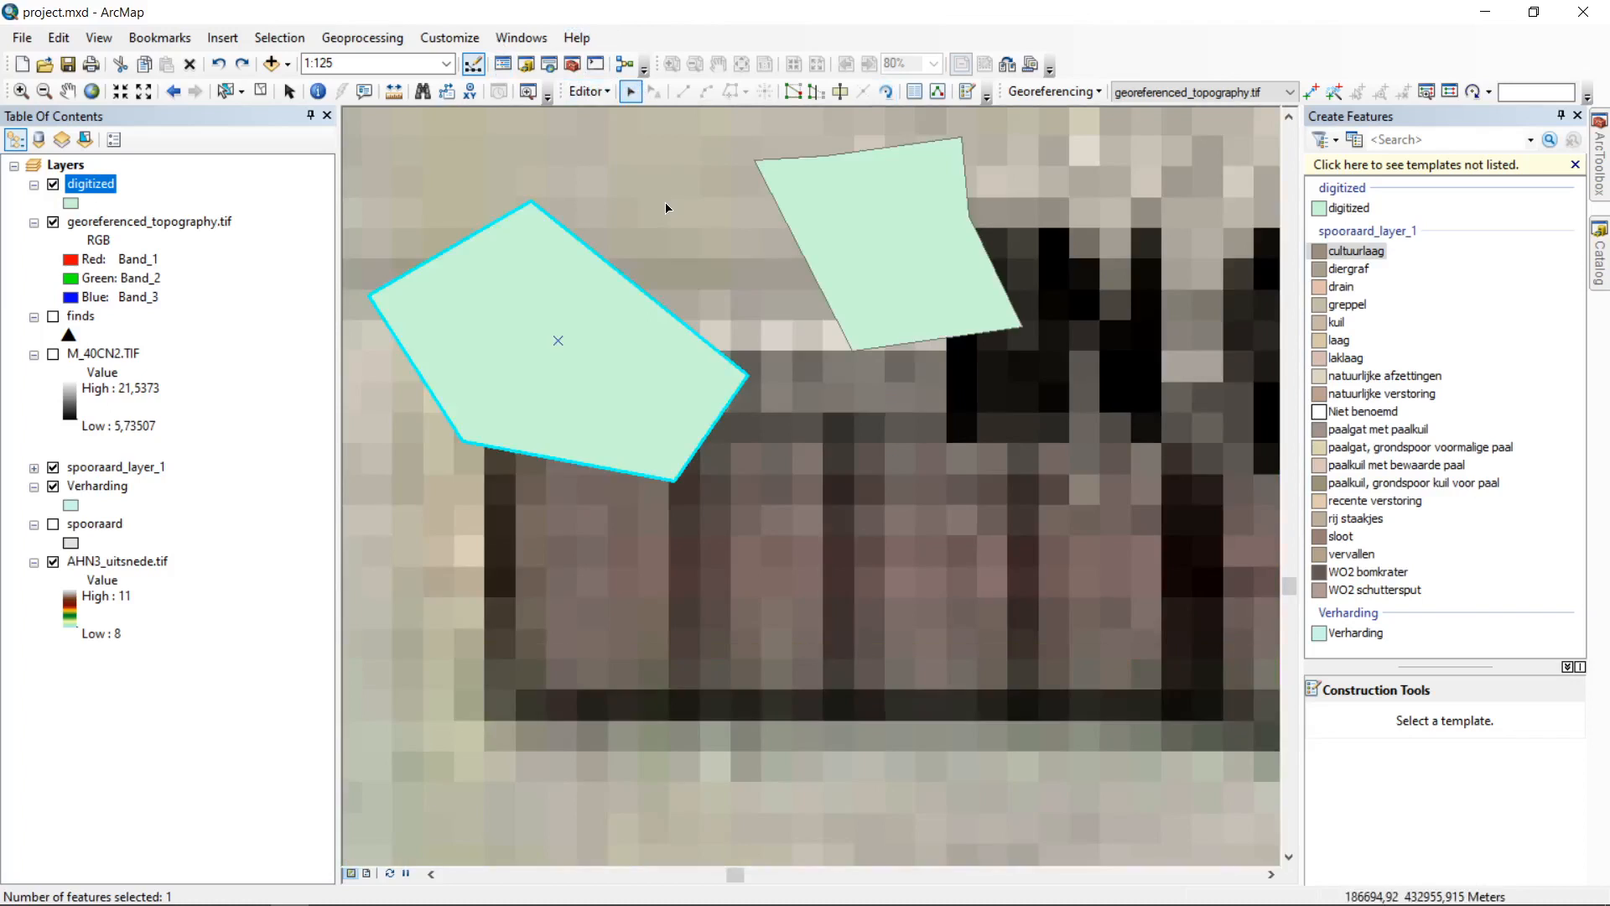
key(ctrl+z)
key(ctrl+z)
key(ctrl+z)
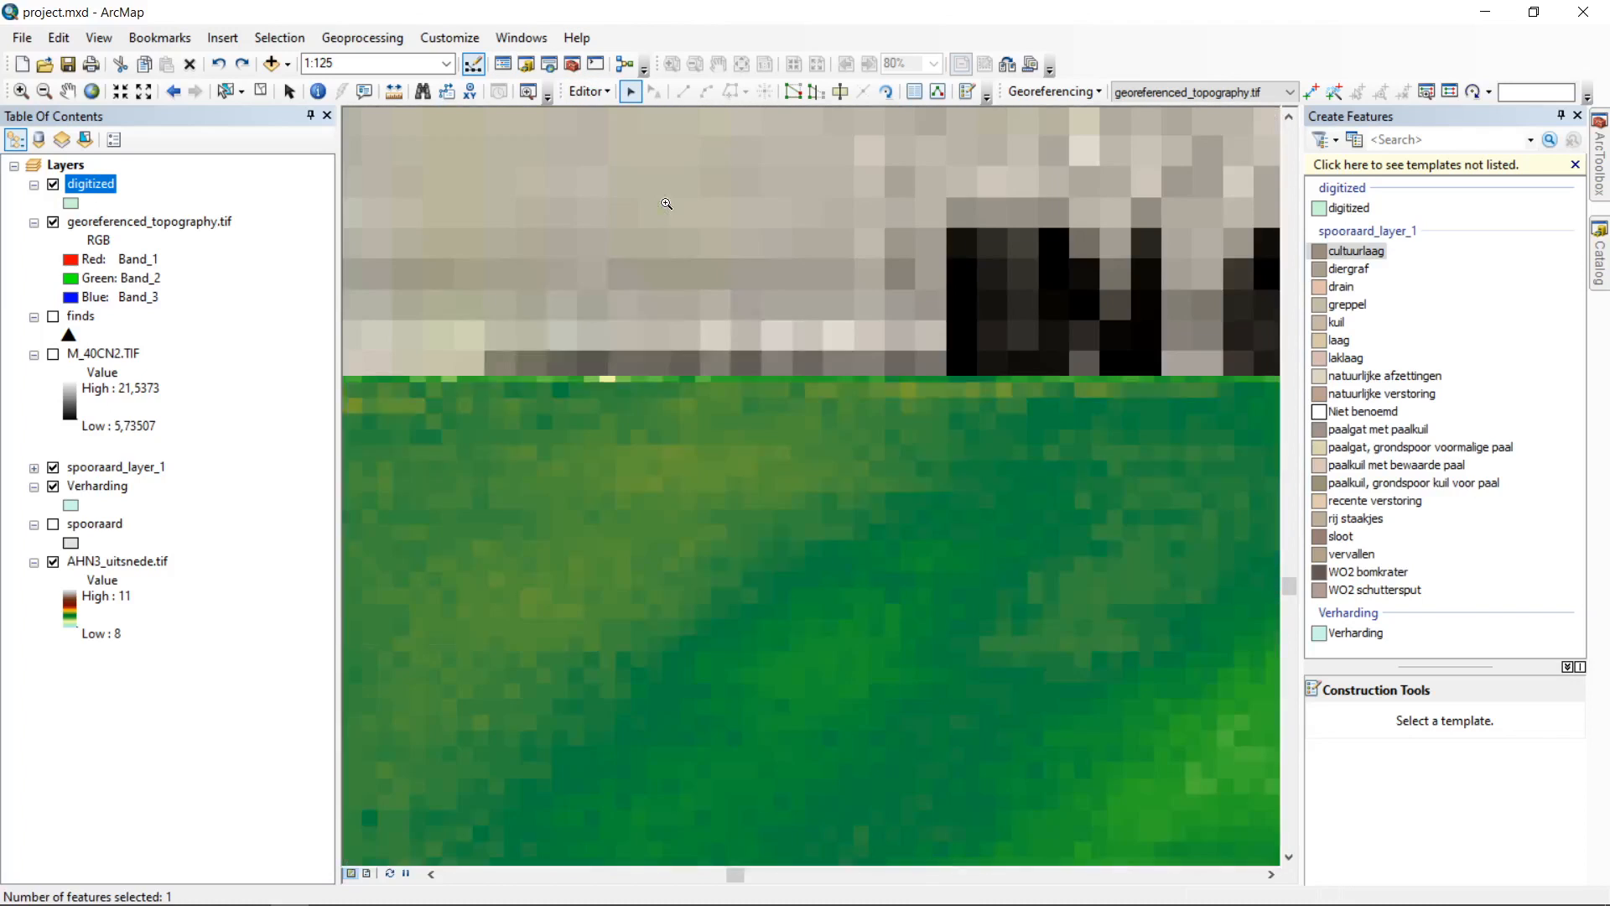
key(ctrl+z)
key(ctrl+z)
key(ctrl+z)
key(ctrl+z)
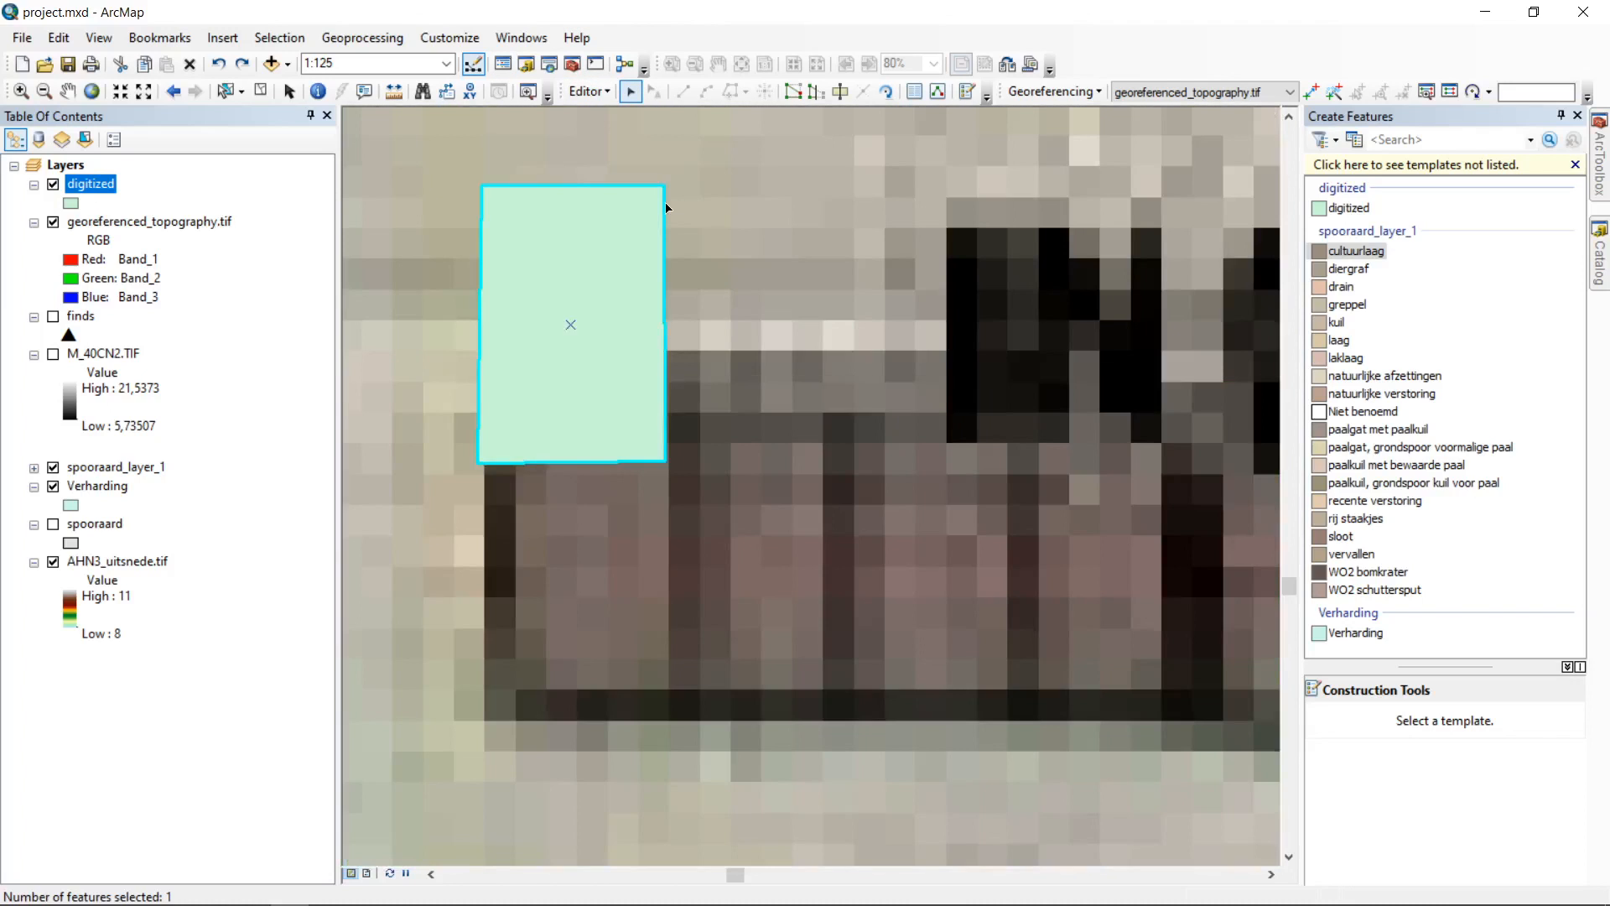
Step: Undo the last move of the house polygon
key(ctrl+z)
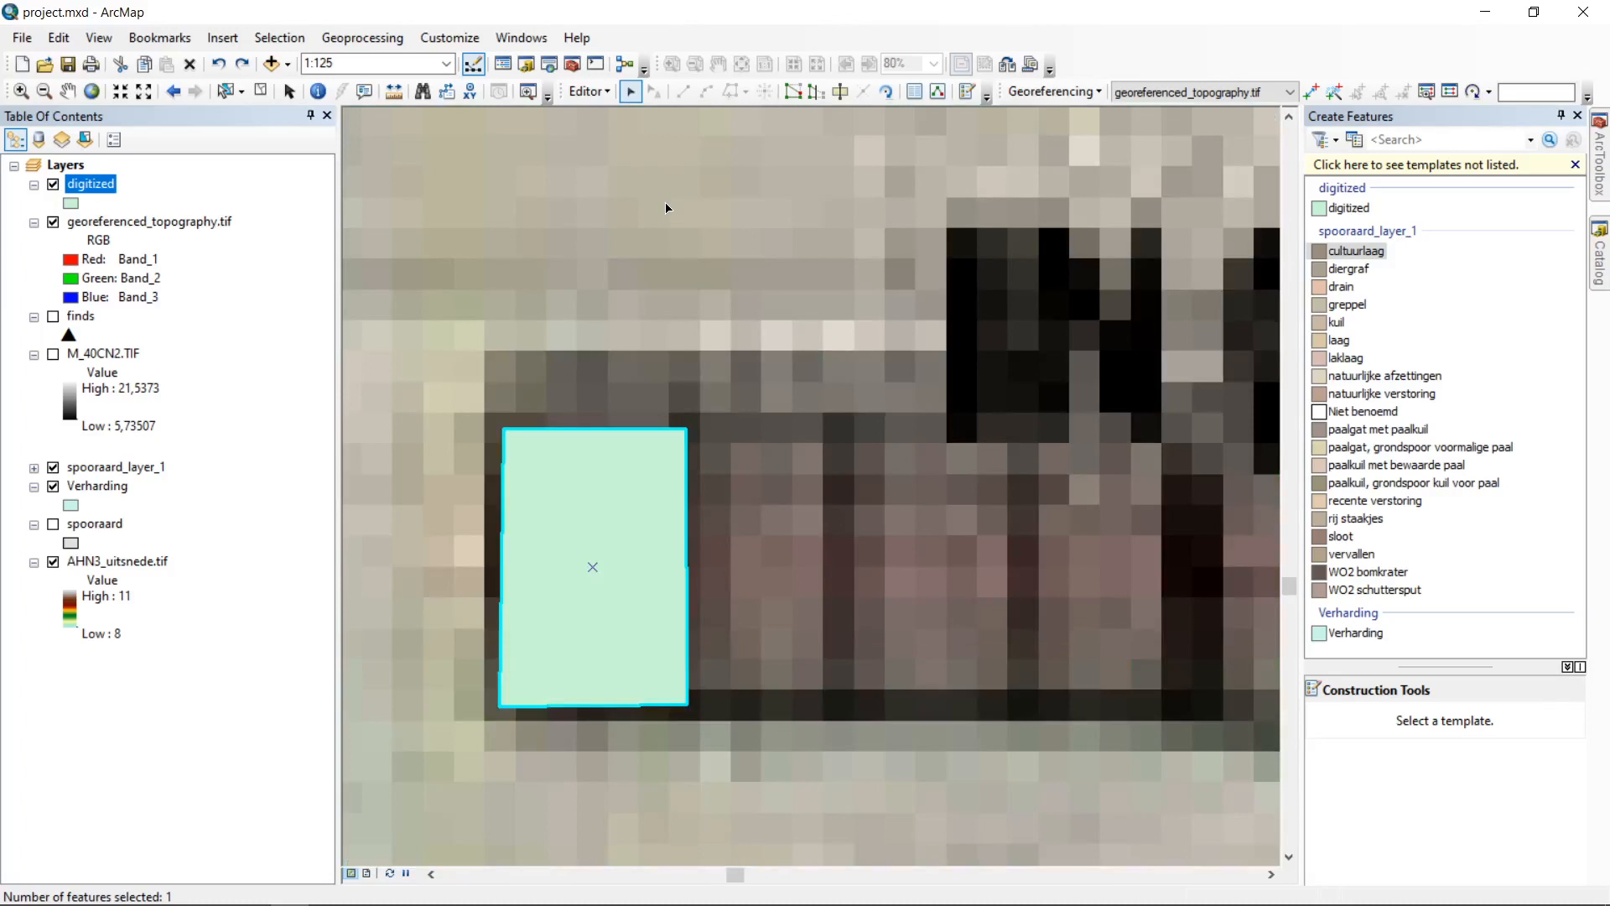
Step: Start a polygon in the digitized layer at the southern end of John Fordstraat and trace the road's eastern edge northward
click(1349, 207)
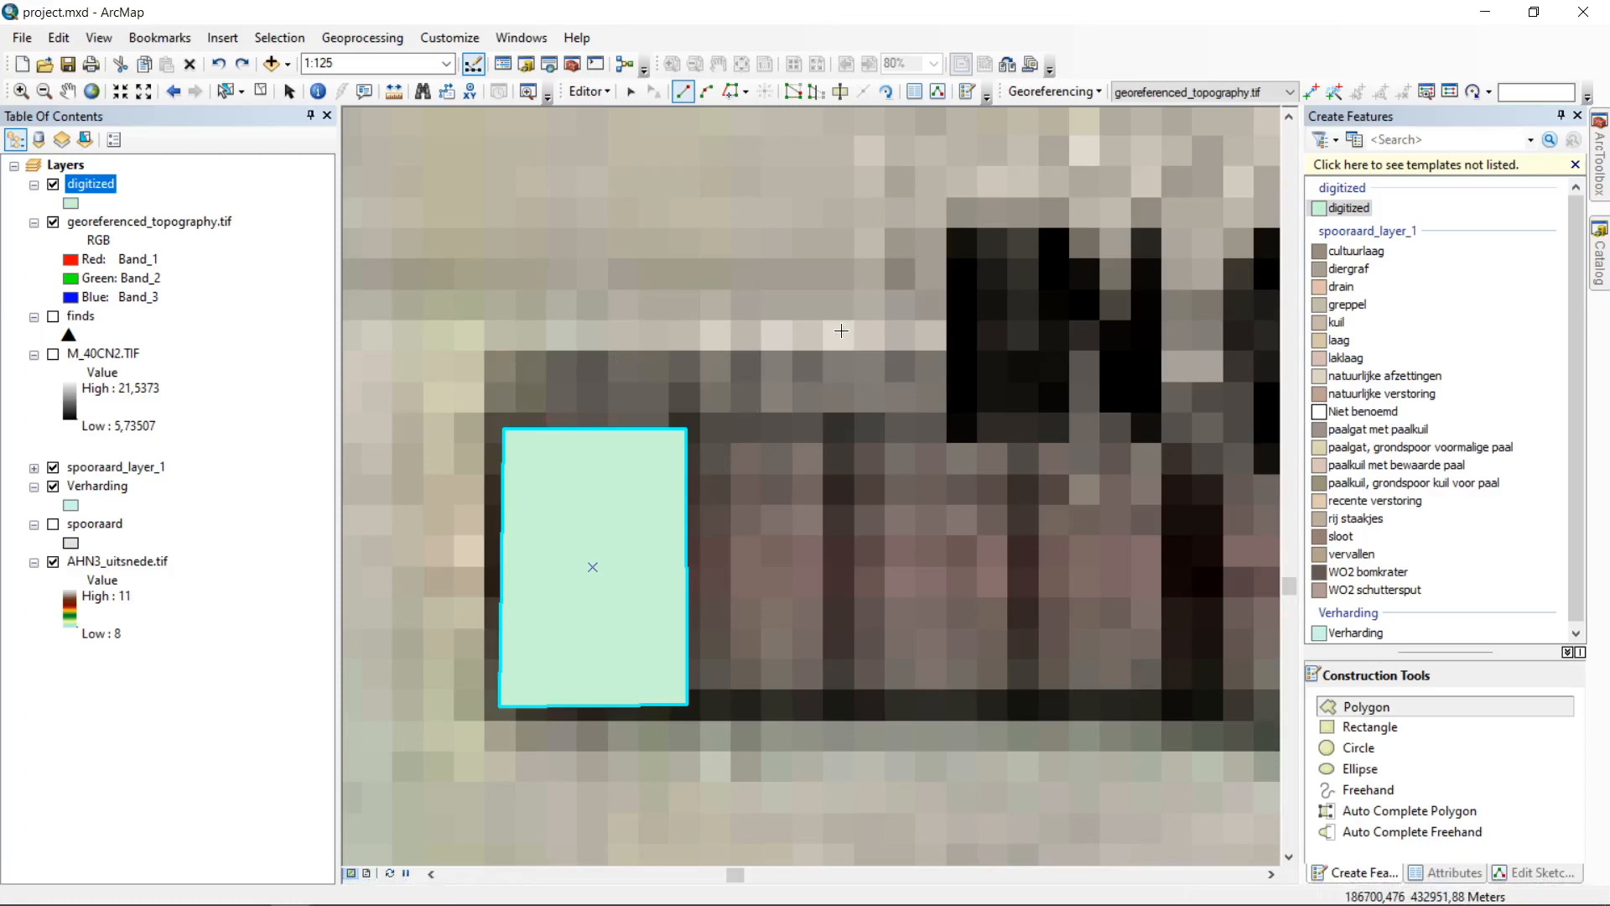
click(52, 100)
drag(551, 279, 1013, 637)
drag(627, 224, 944, 488)
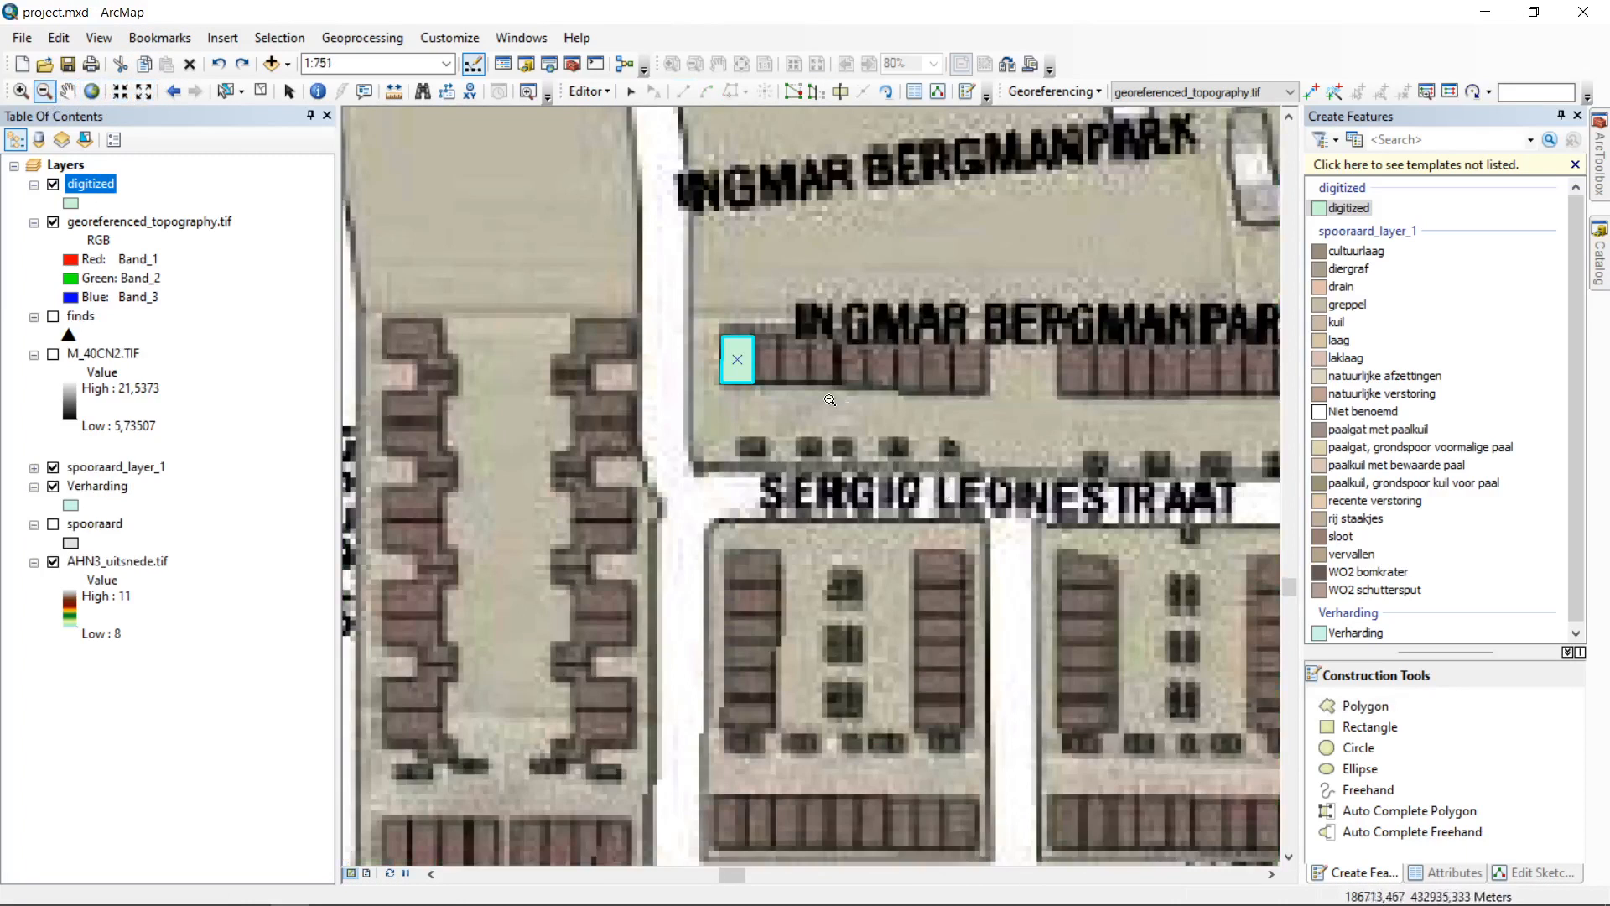
drag(878, 276, 794, 596)
drag(757, 380, 718, 494)
scroll(814, 453, down, 1)
scroll(822, 454, up, 2)
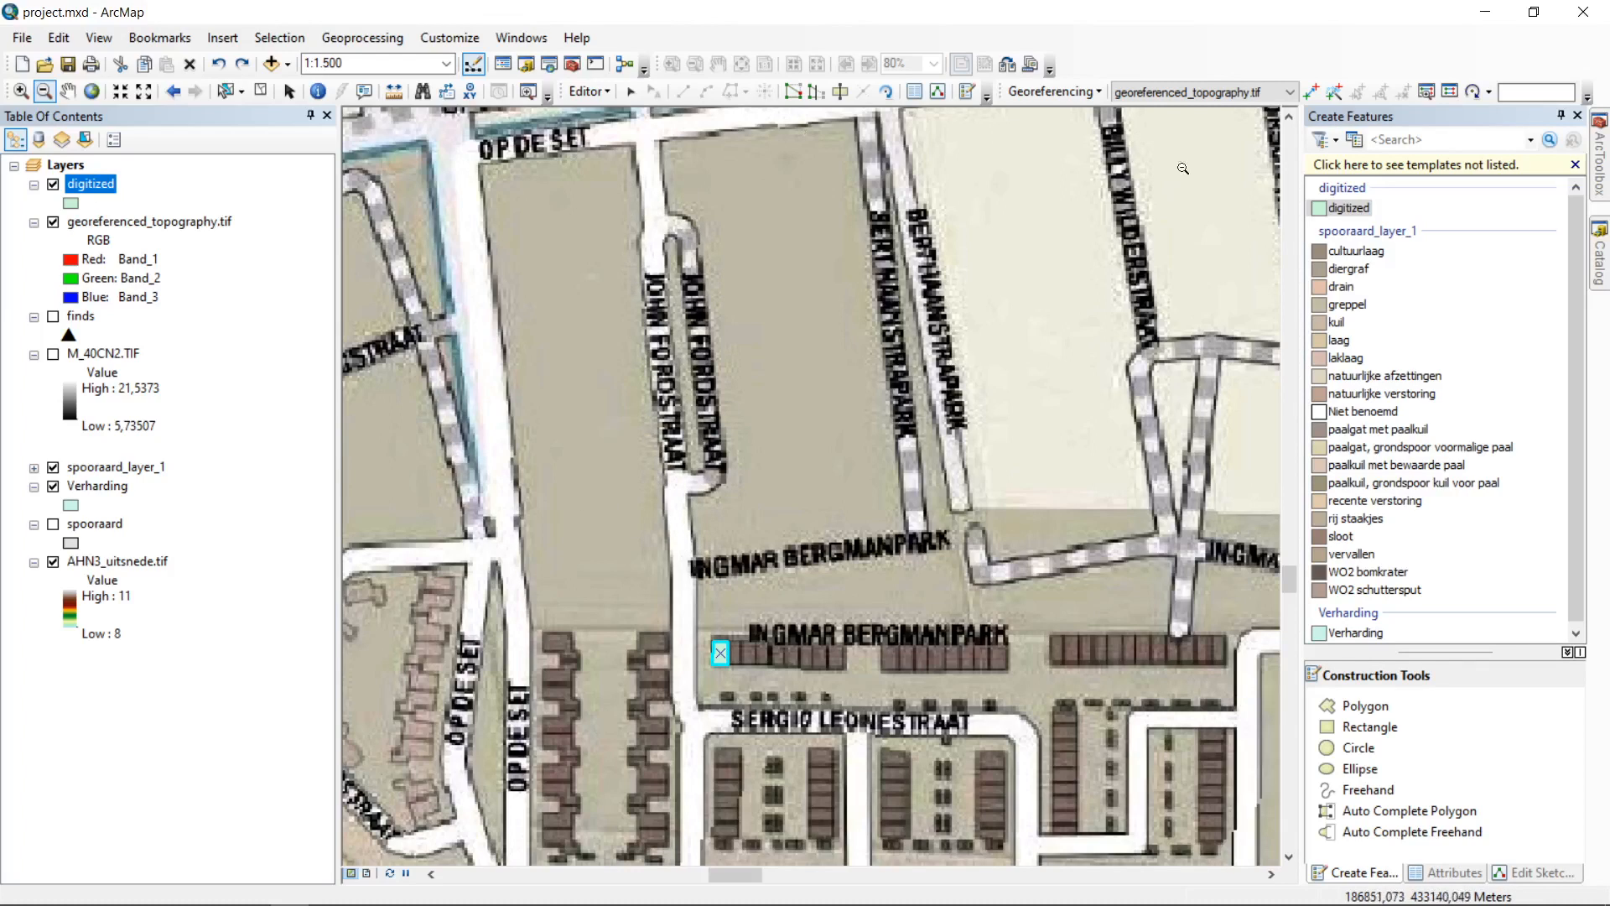
scroll(705, 495, down, 4)
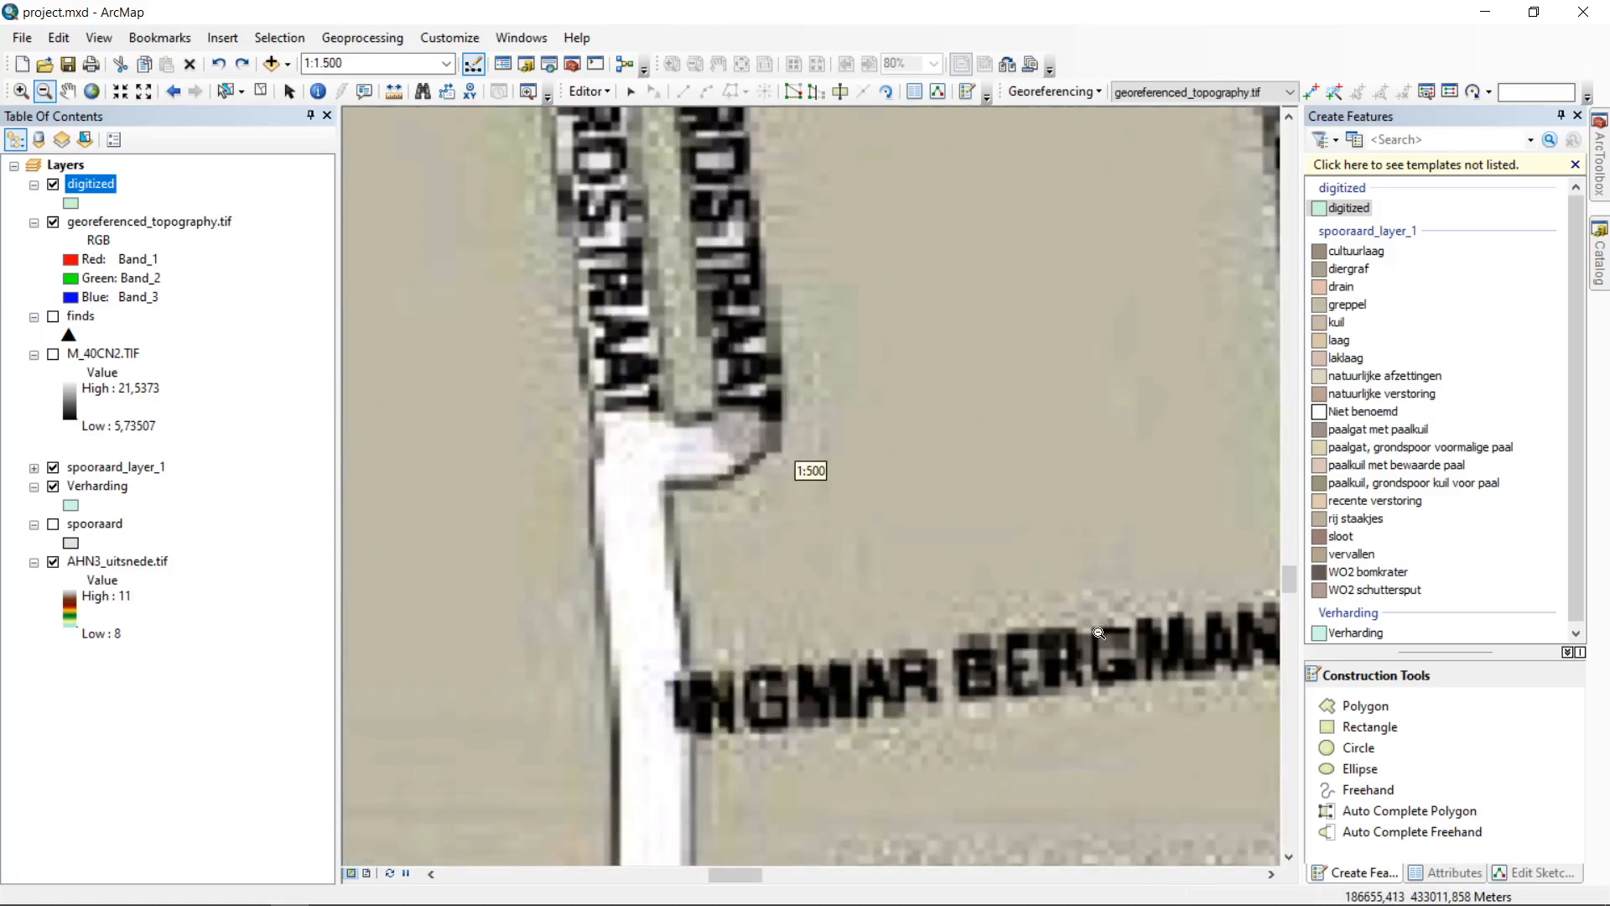
click(1357, 707)
click(1356, 707)
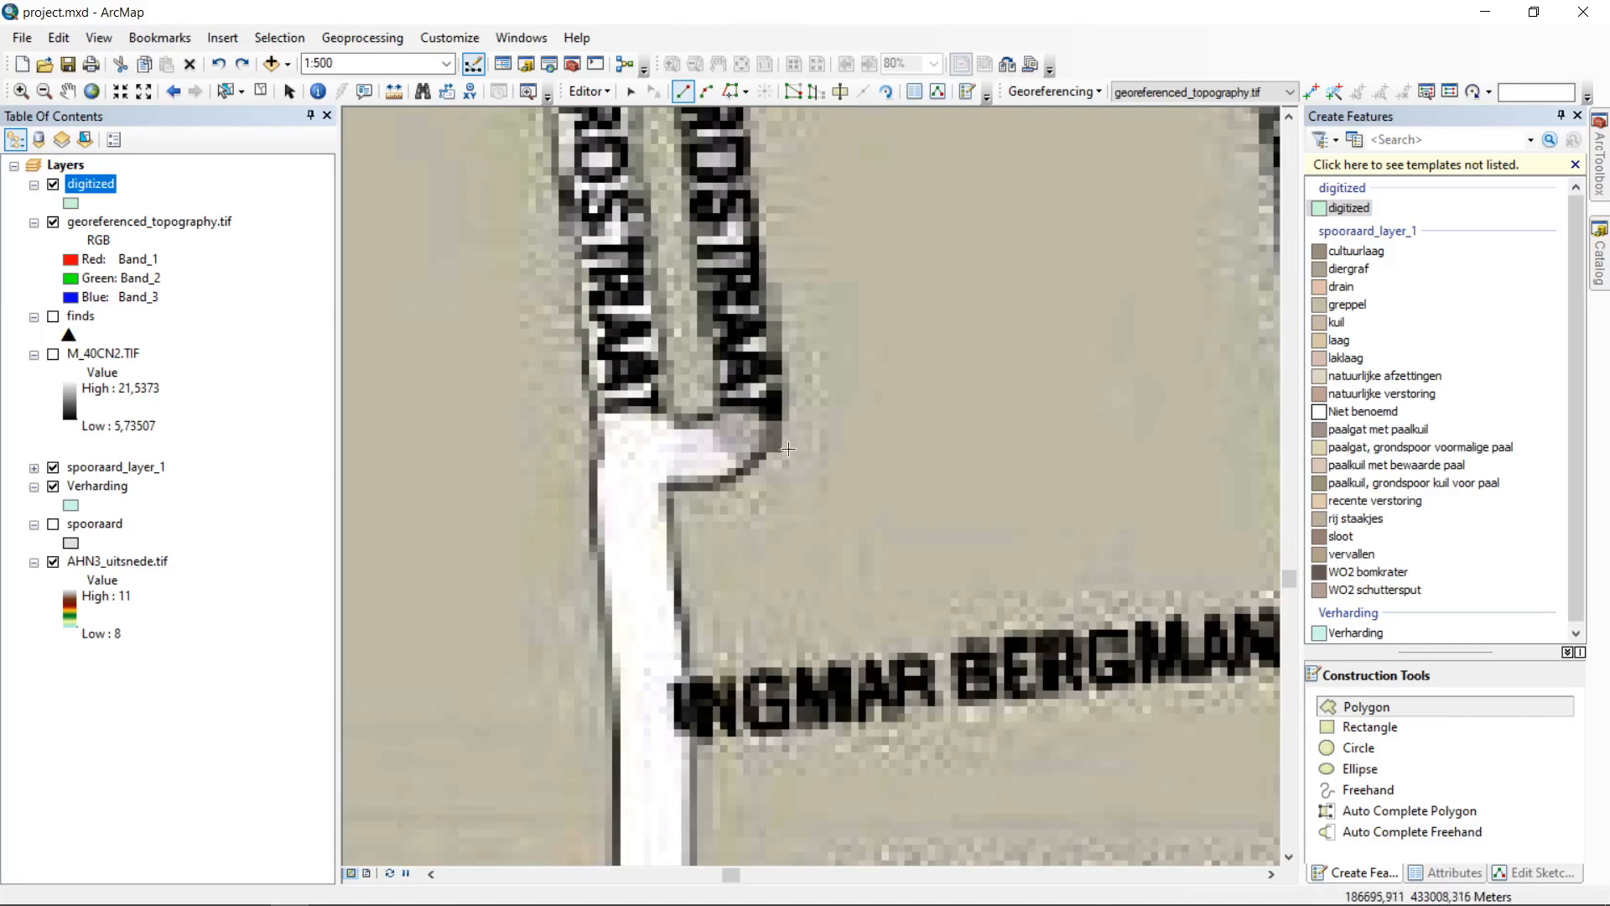
click(594, 502)
click(700, 487)
click(757, 463)
click(782, 331)
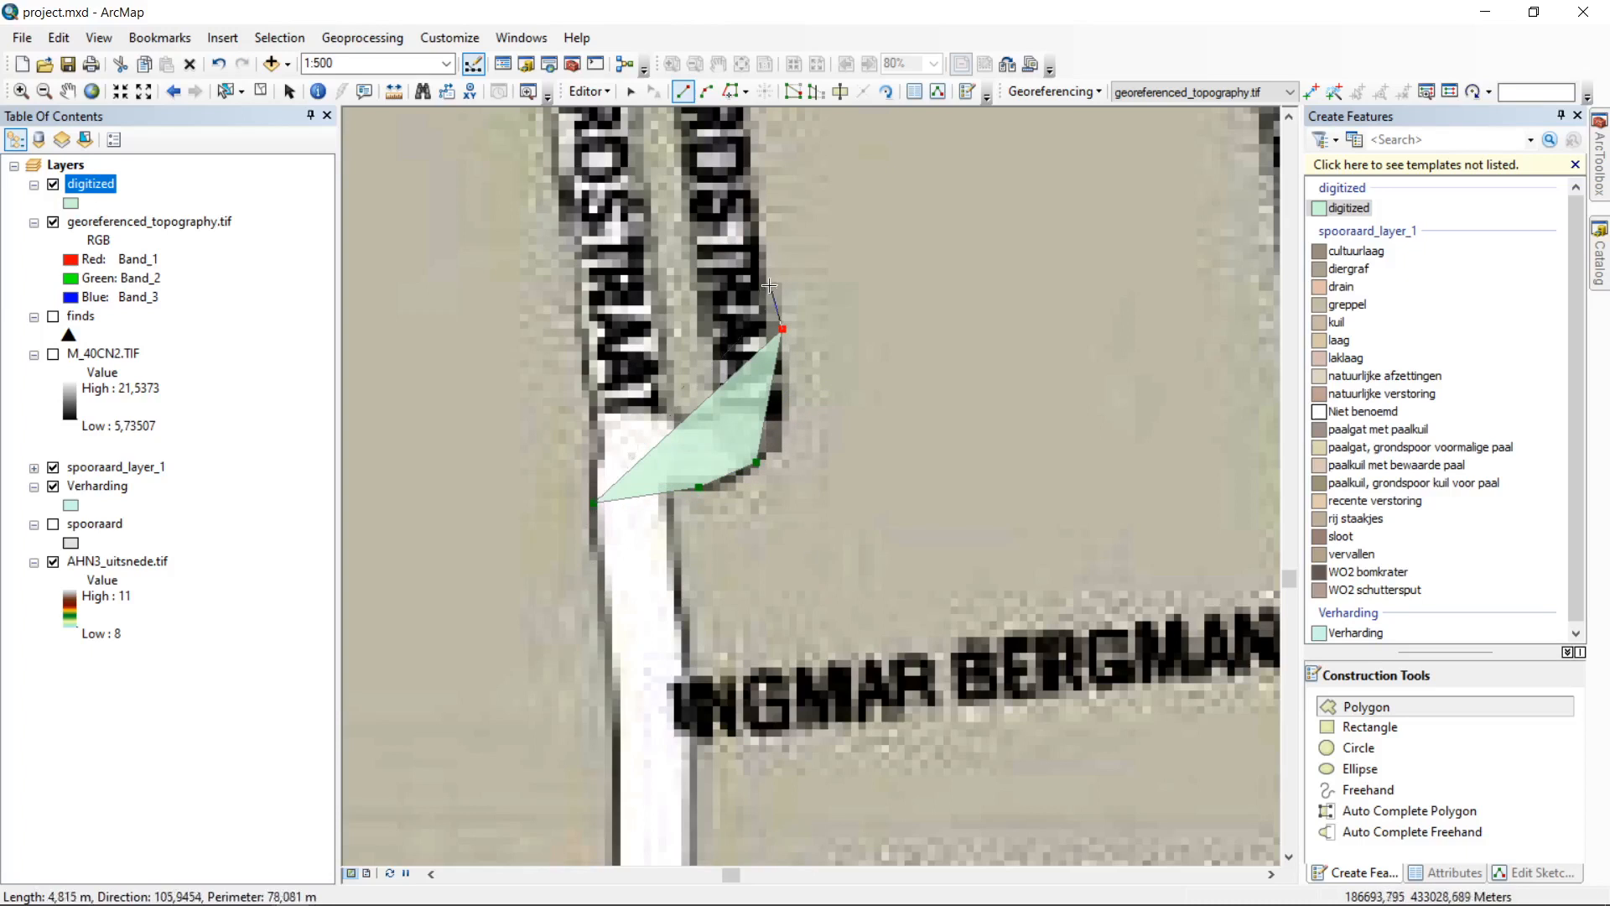
click(756, 184)
Step: Continue the polygon around John Fordstraat's northern bend and down its western edge, and finish the sketch
drag(785, 208, 891, 841)
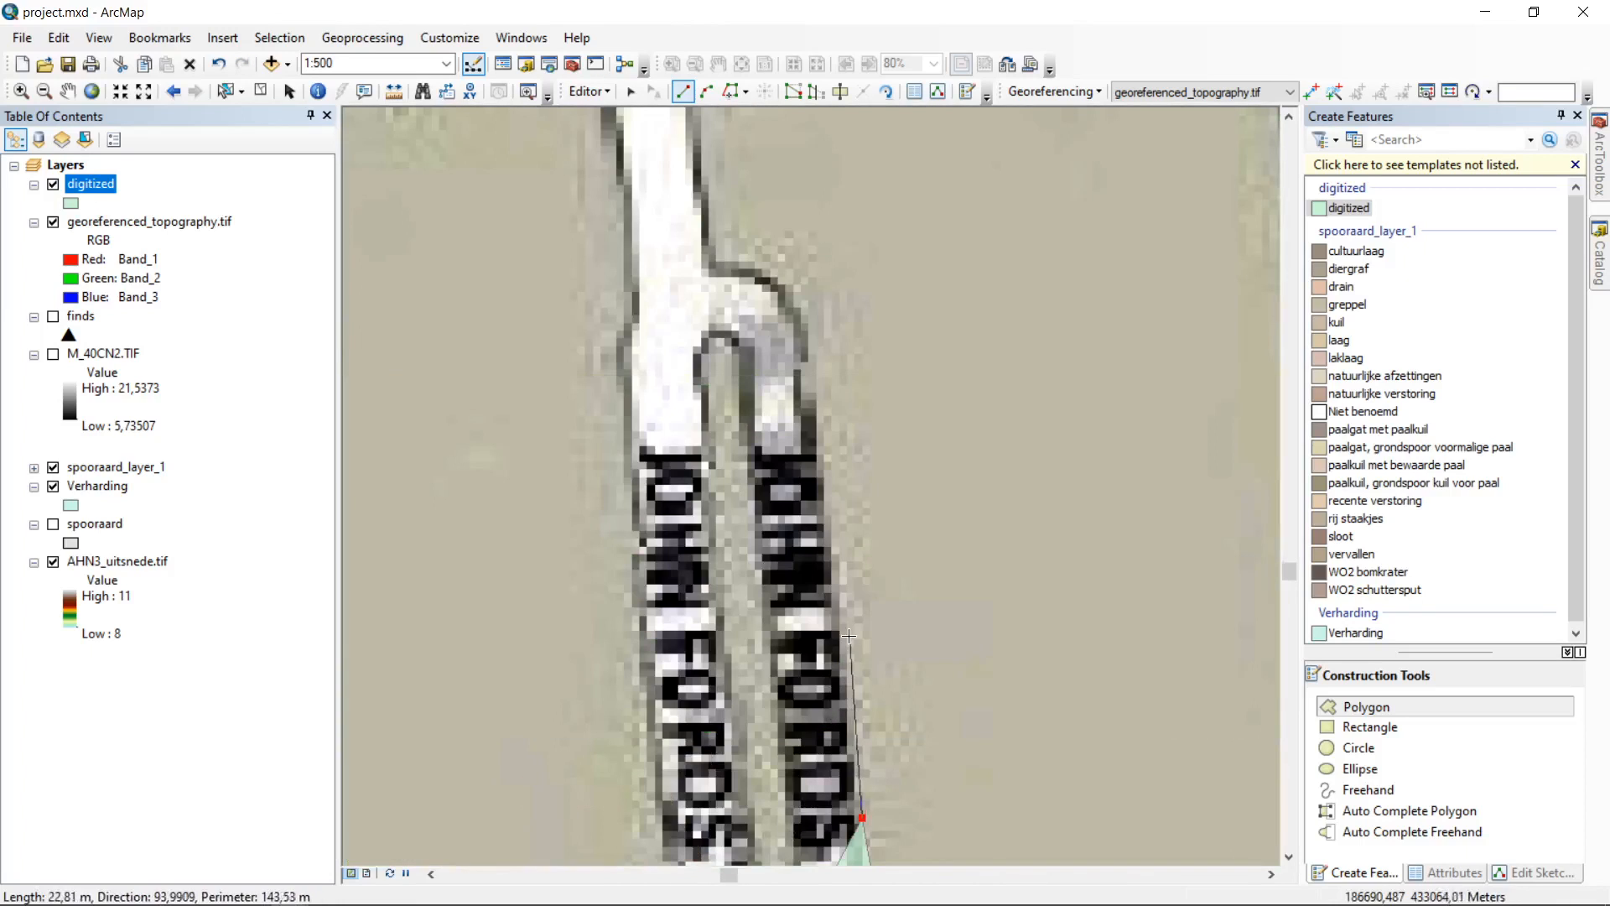
click(826, 540)
click(808, 368)
click(783, 291)
click(741, 265)
click(713, 267)
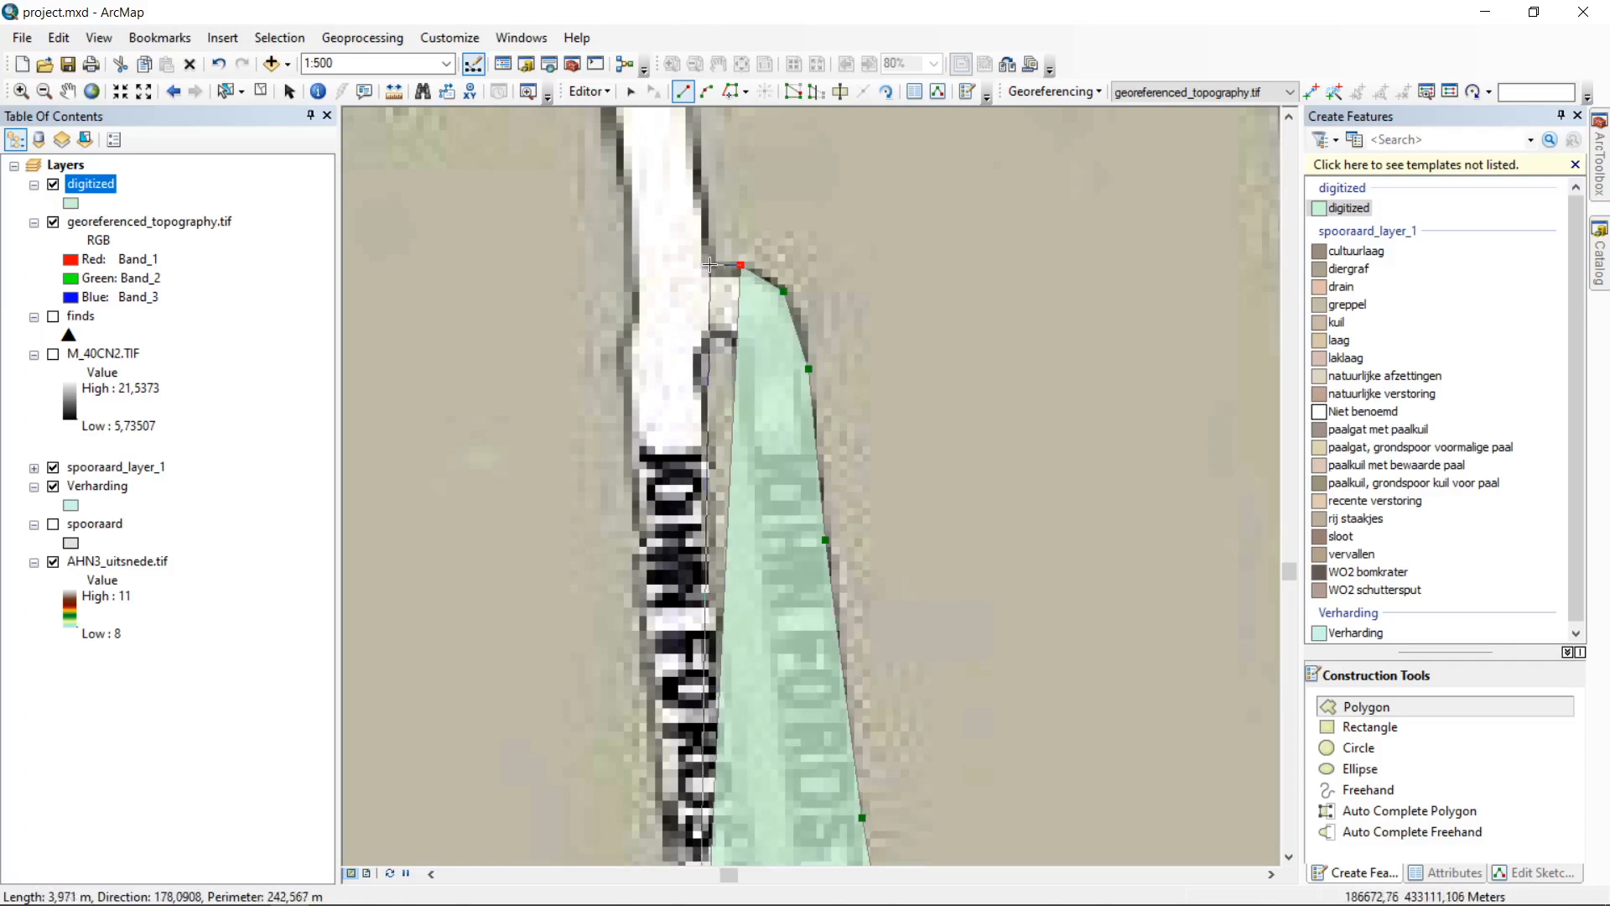
click(633, 278)
click(635, 466)
drag(446, 586, 459, 186)
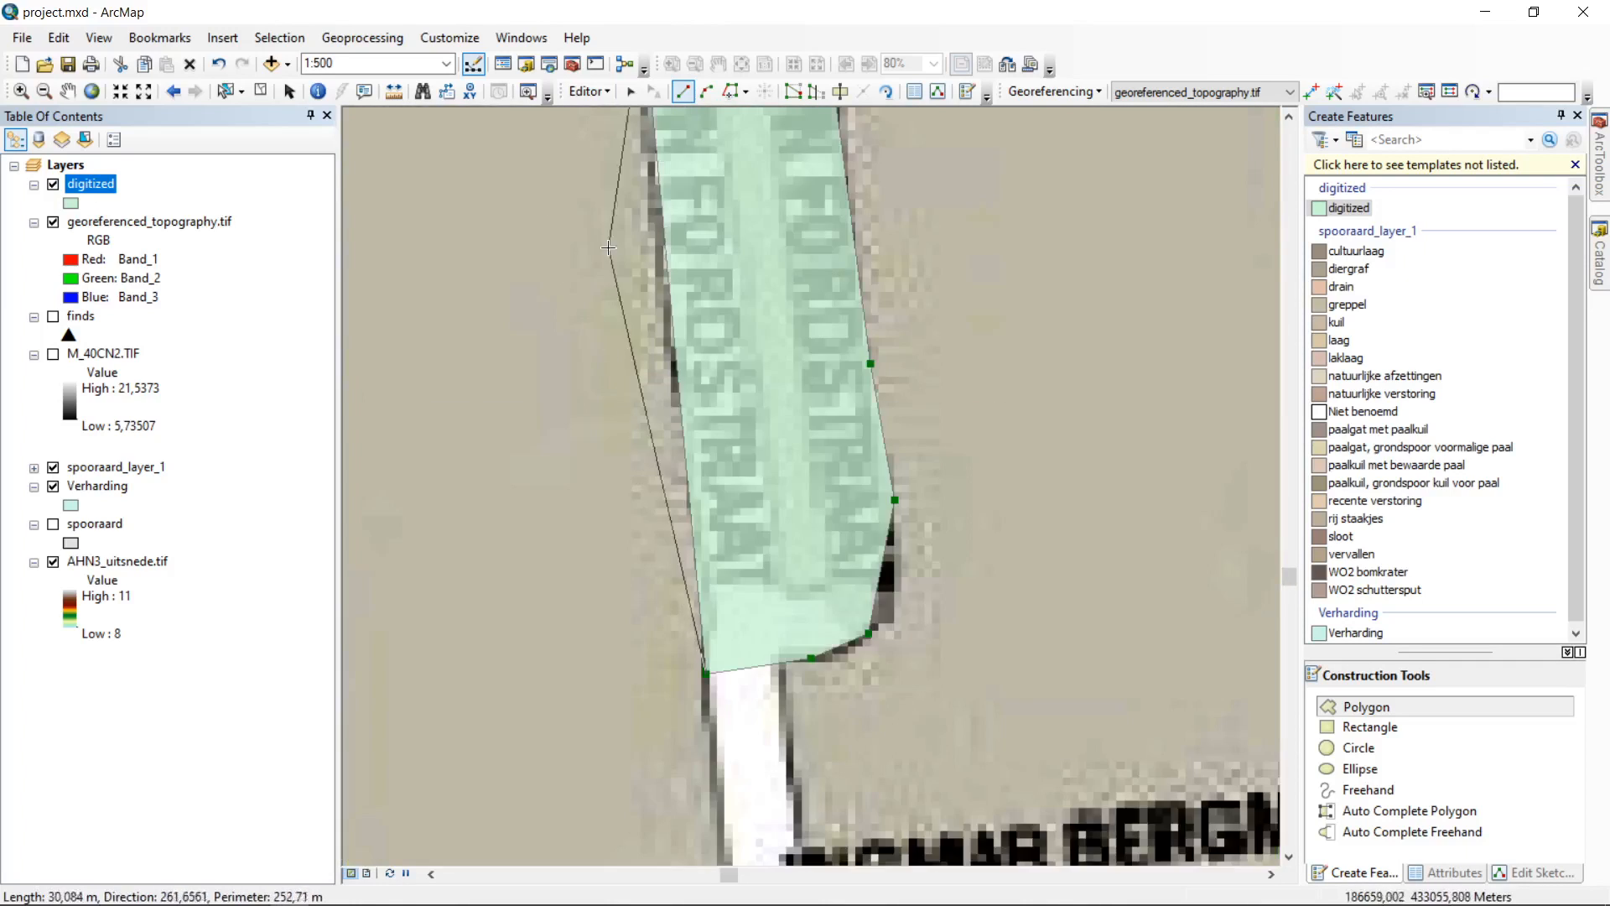
click(658, 306)
right_click(681, 369)
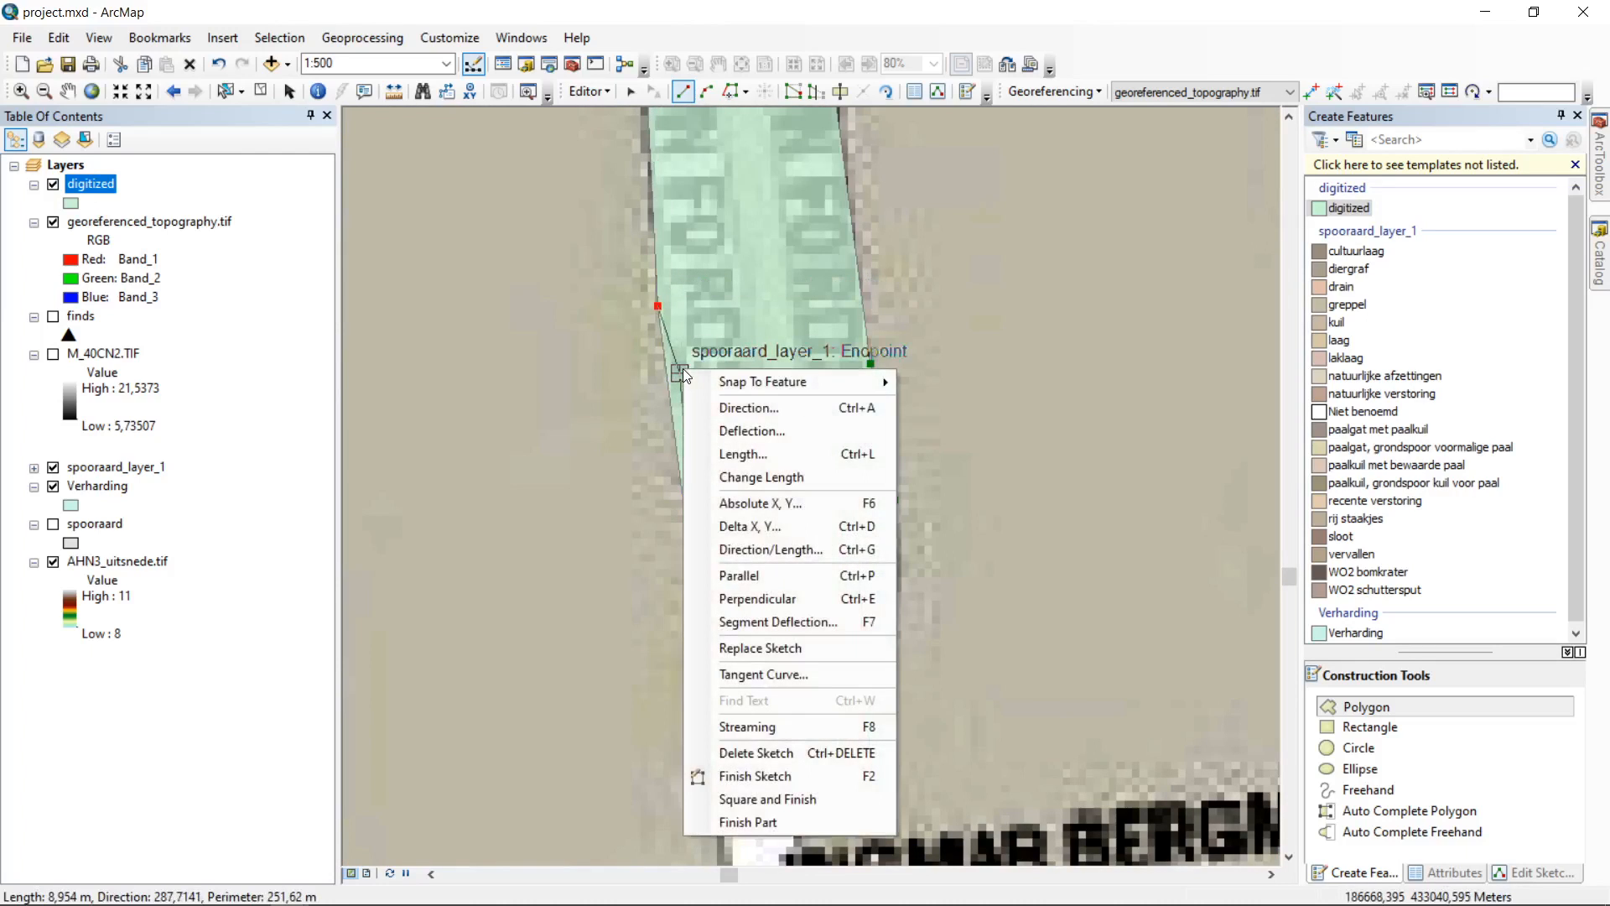
click(827, 779)
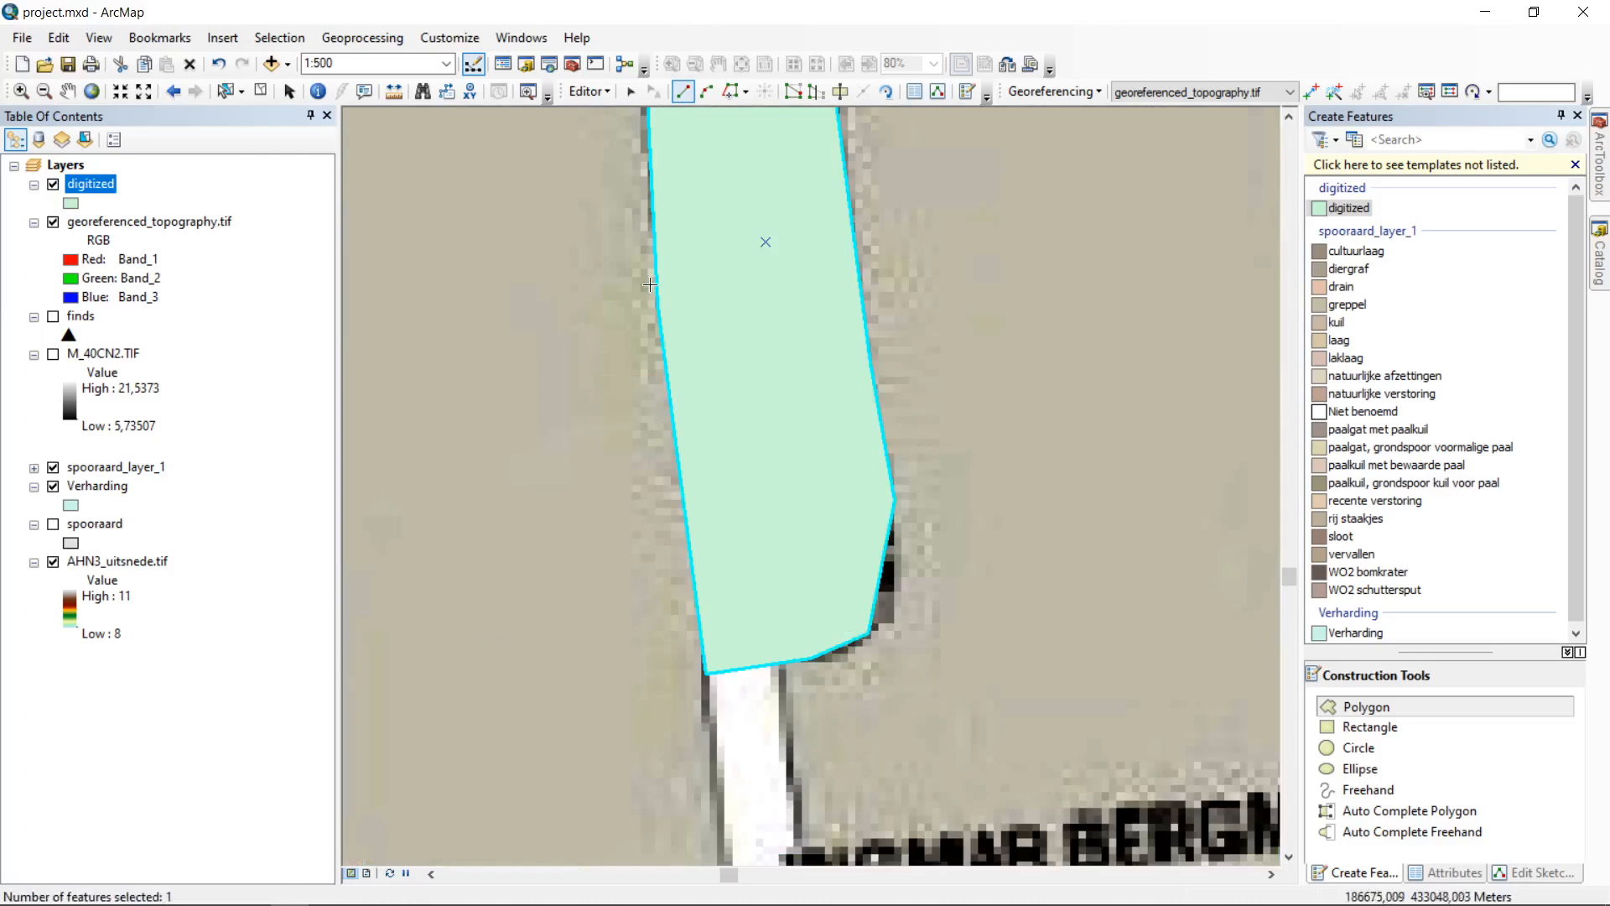
Step: Set the new road polygon's type to "road 1" in the digitized layer's attribute table and close the table
right_click(93, 186)
click(232, 245)
click(396, 498)
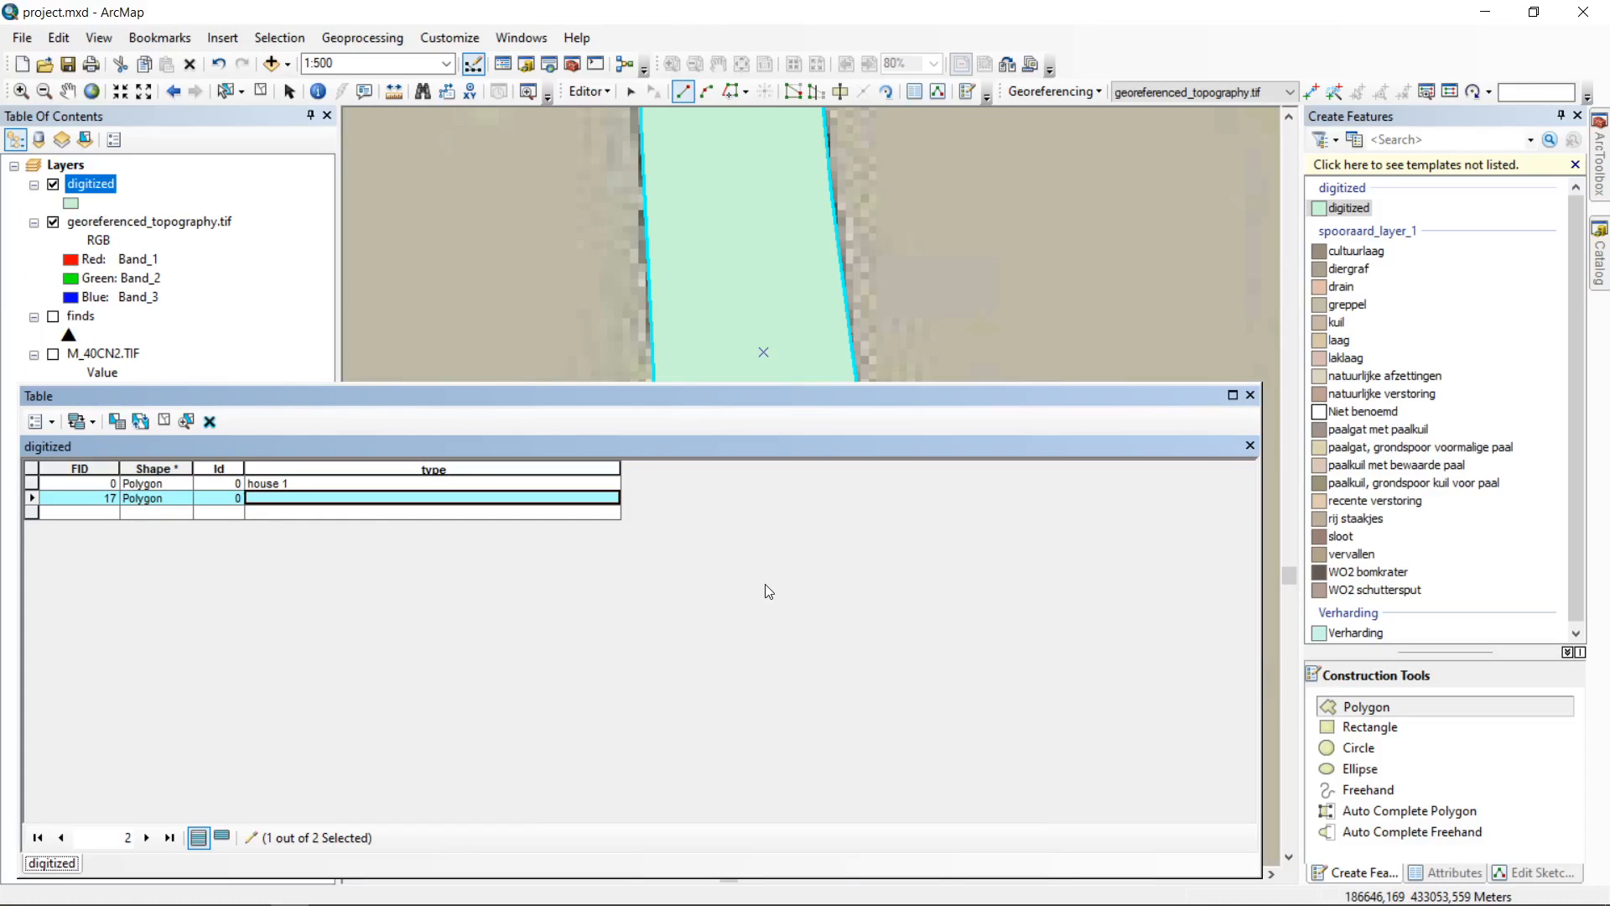
text(road 1)
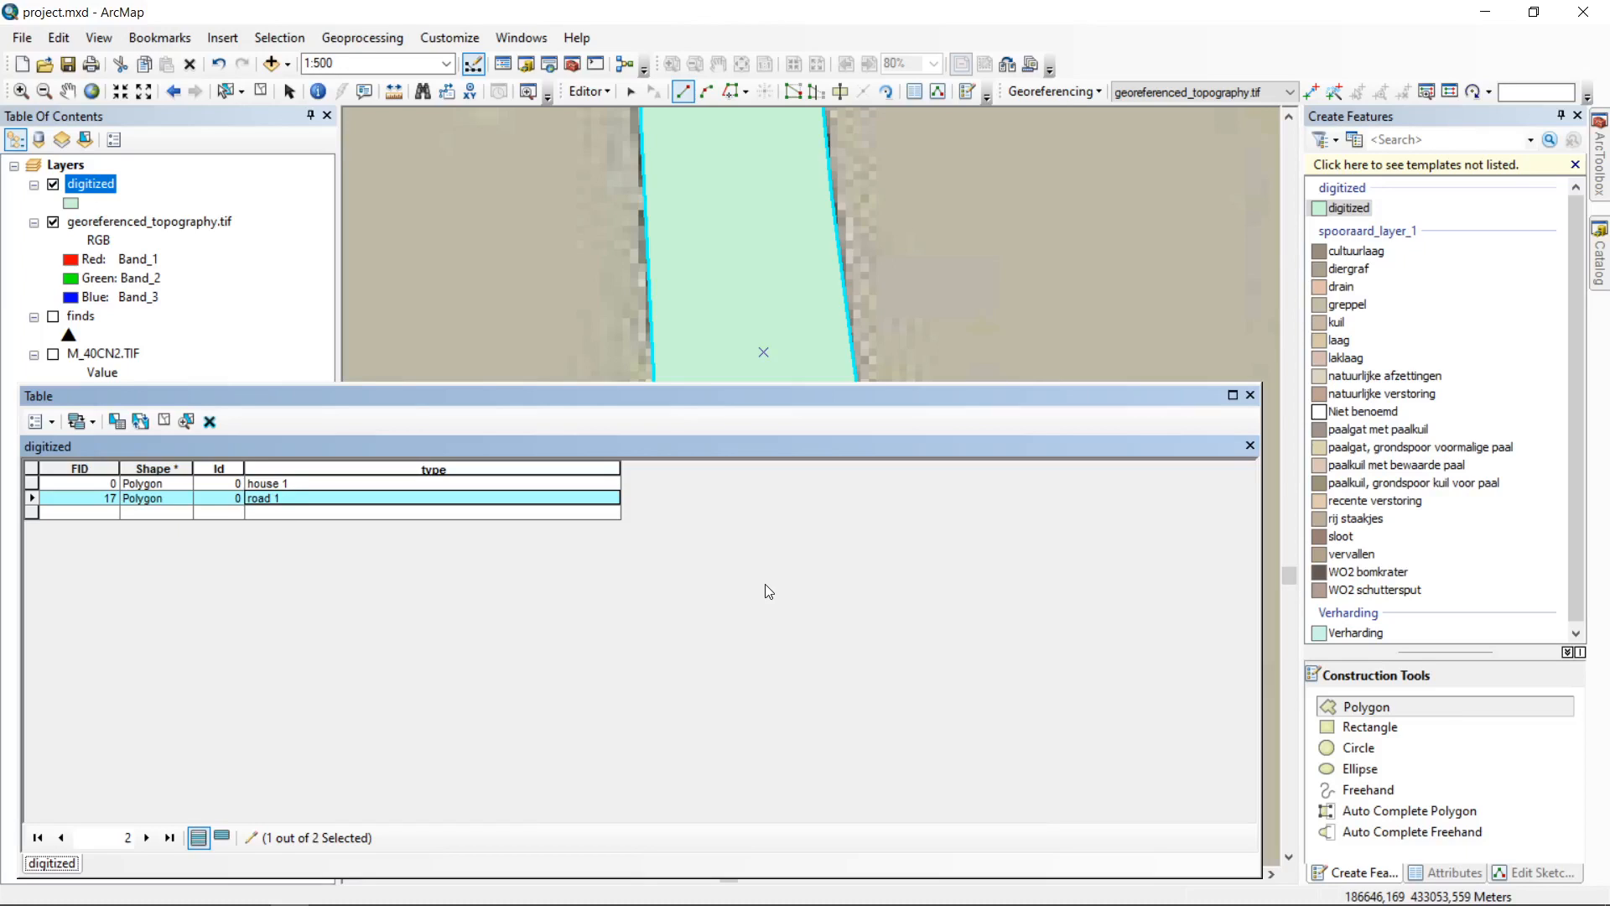
click(1250, 394)
Step: Start a polygon for the second house in the row by placing its first vertex at the house's upper-right corner
scroll(755, 382, down, 3)
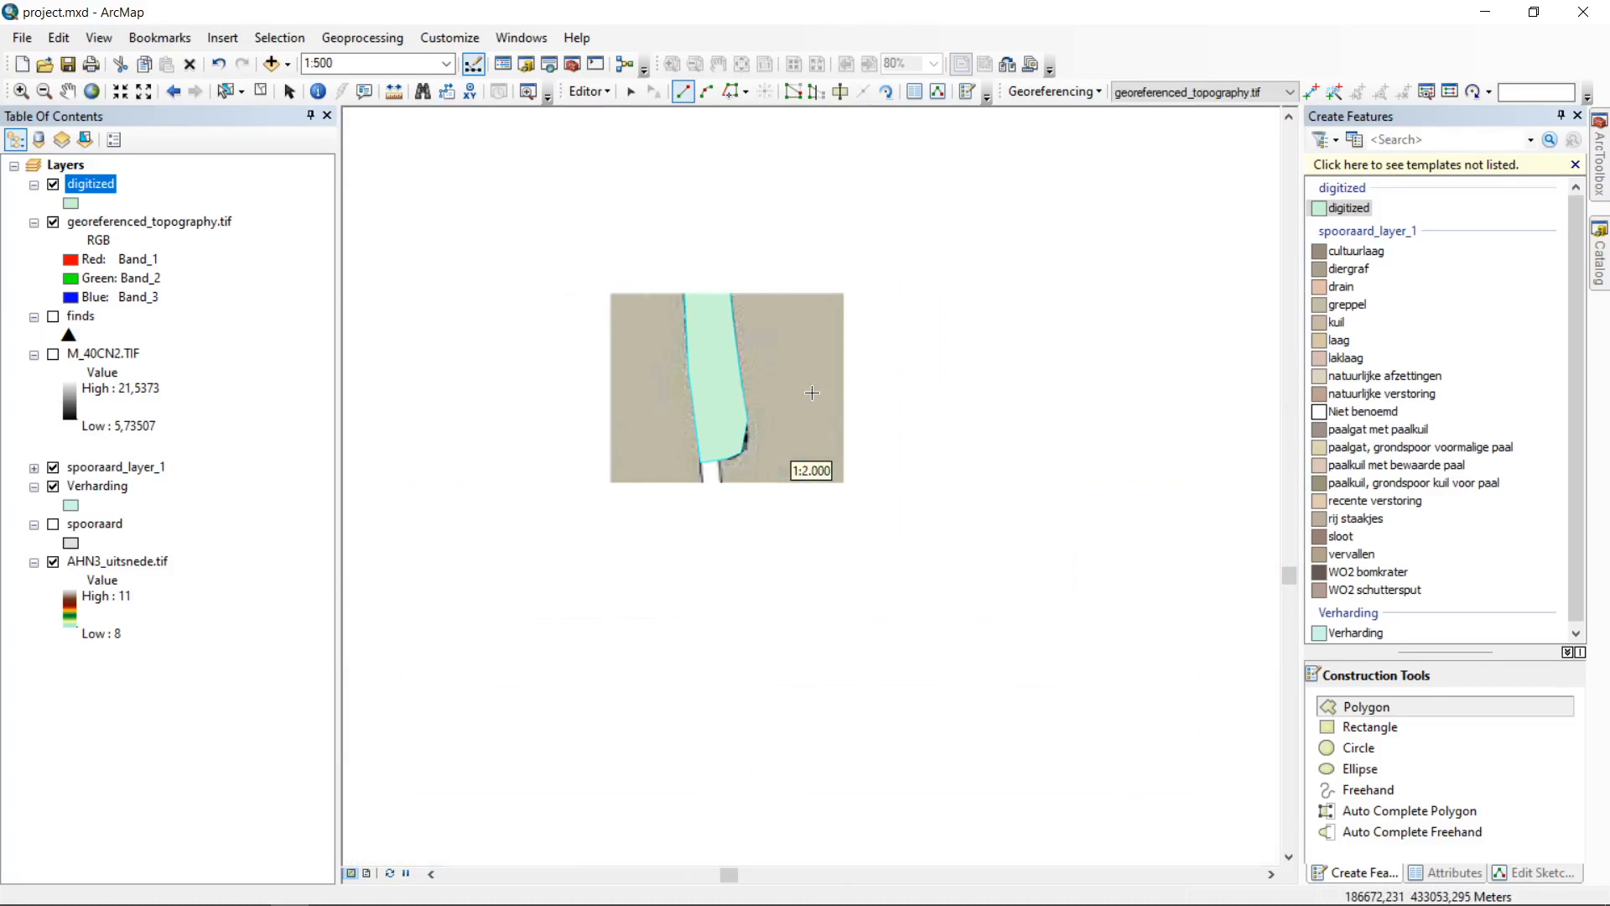
scroll(763, 457, up, 3)
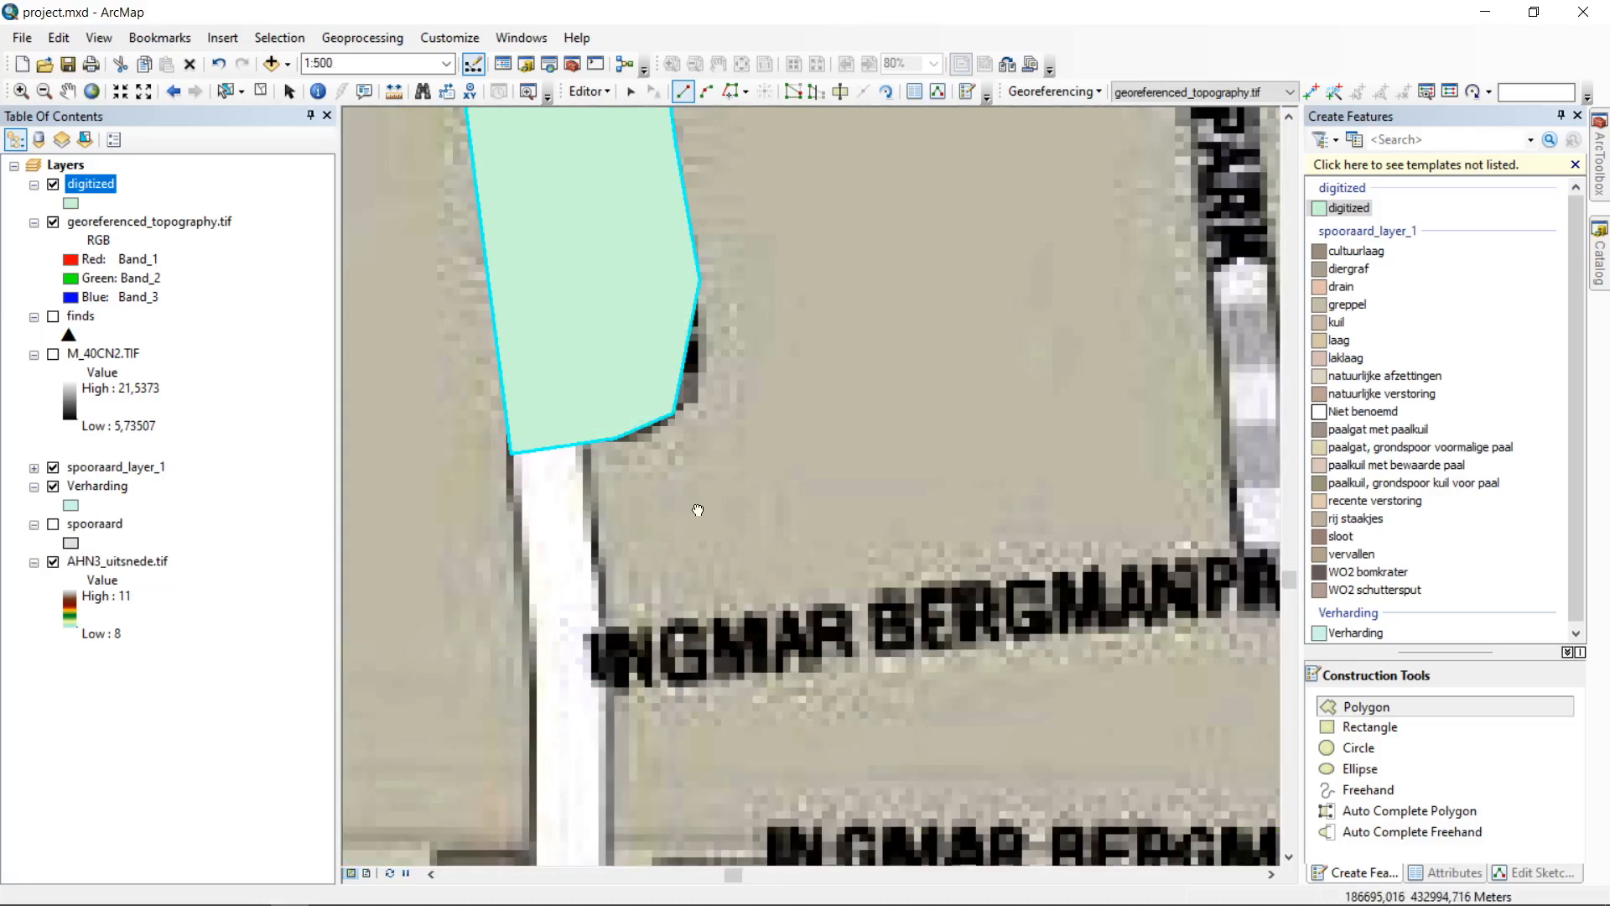
drag(775, 695, 761, 363)
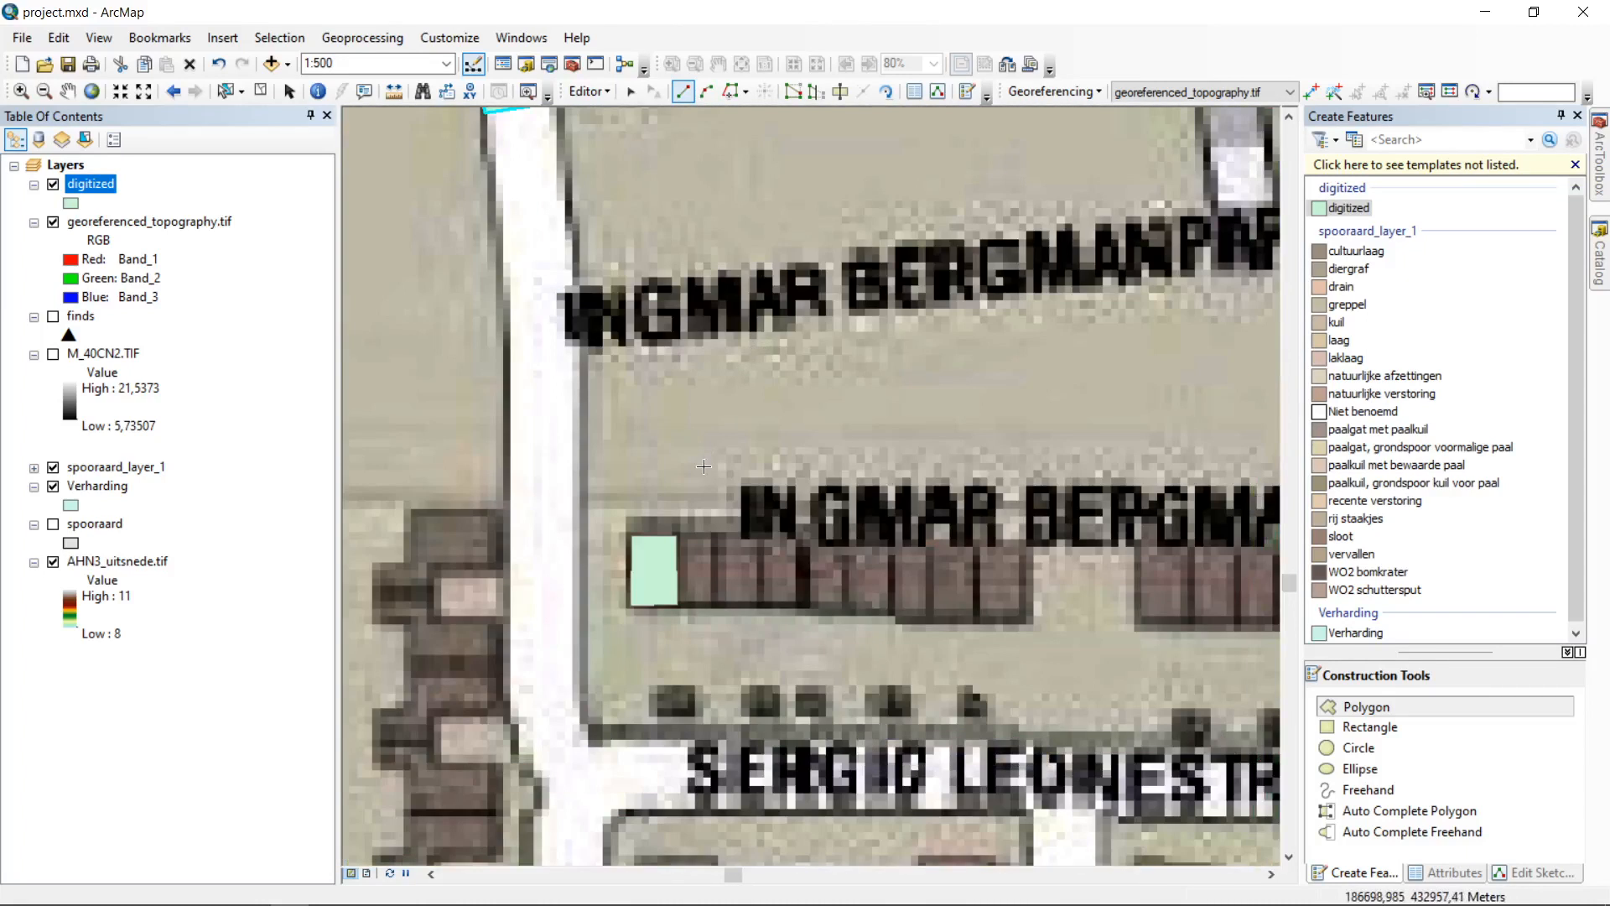
scroll(709, 478, up, 4)
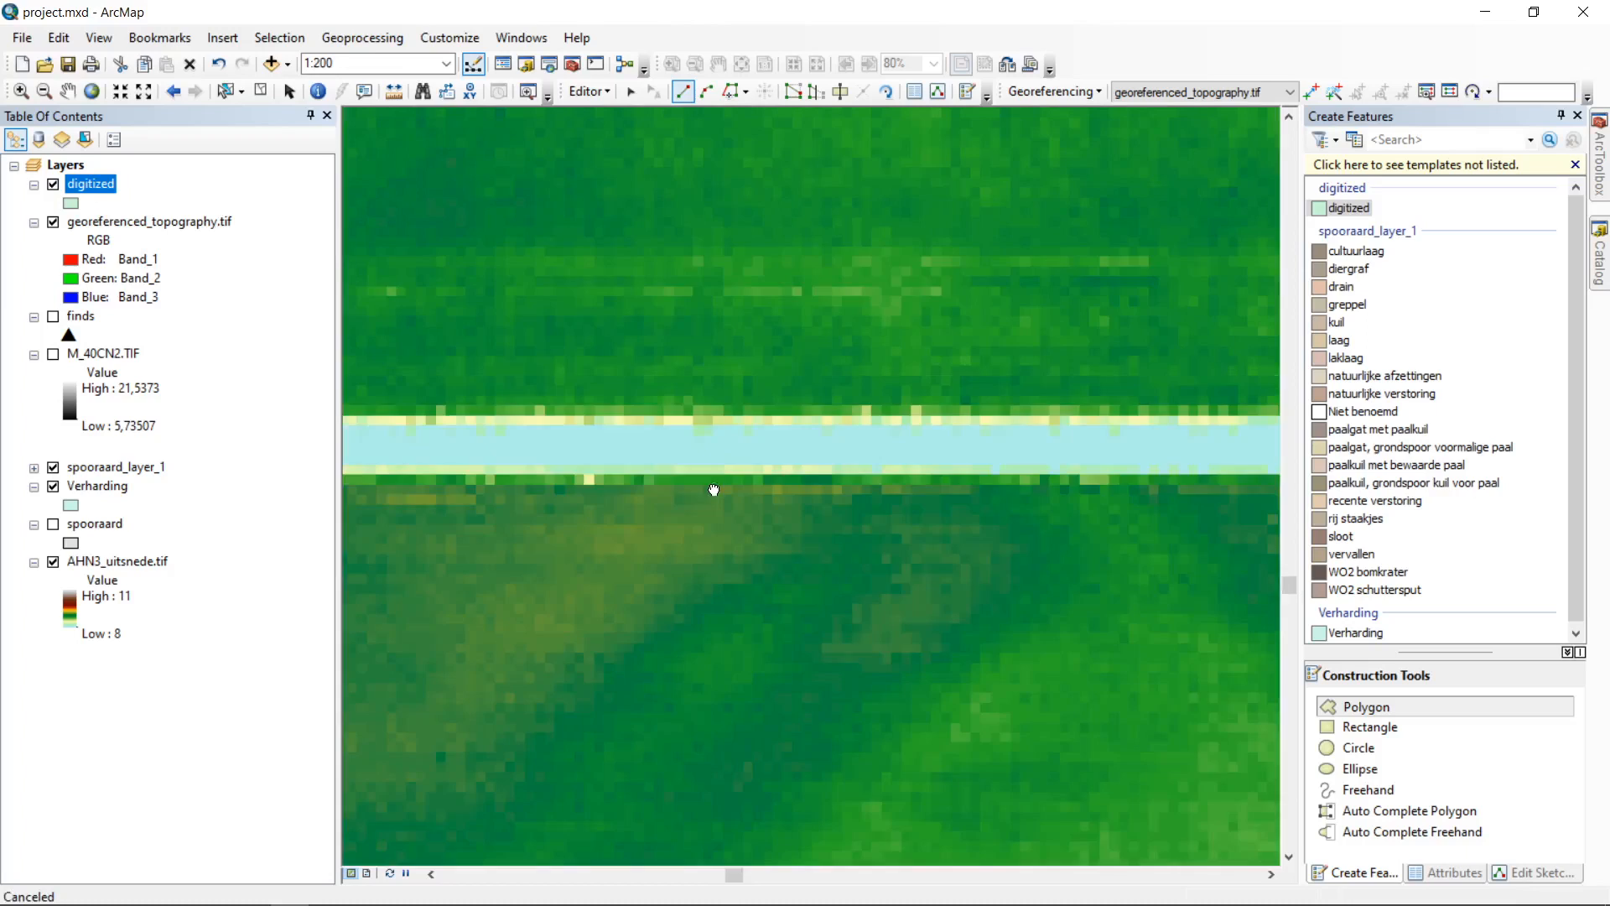
drag(714, 490, 715, 335)
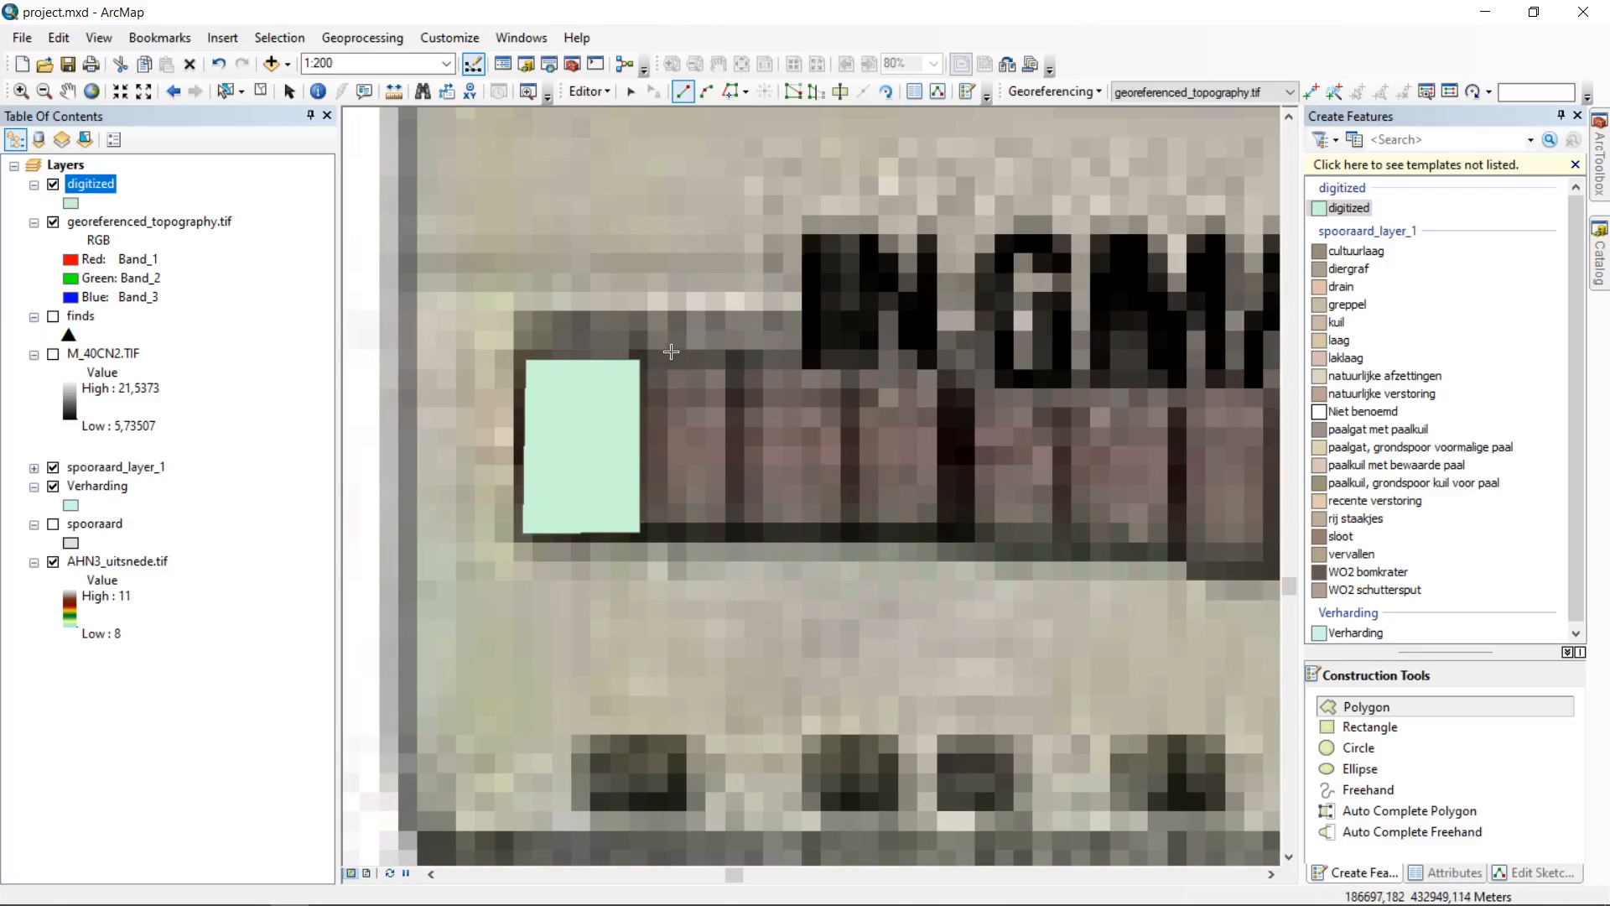
click(735, 360)
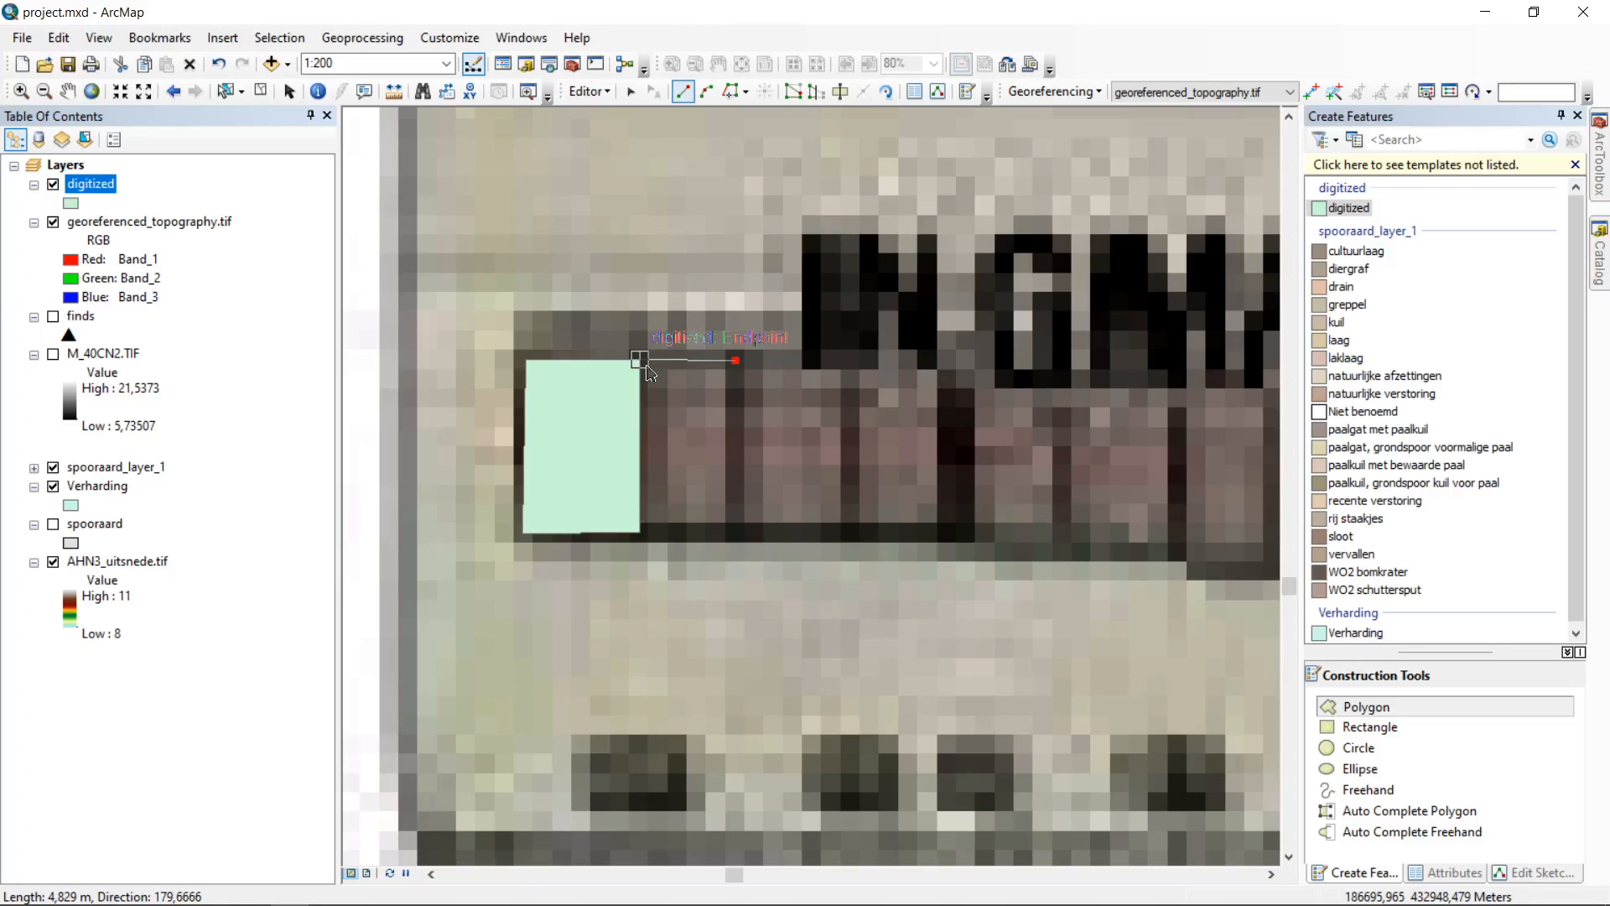
Step: Examine at several zoom scales how the sketch cursor snaps to the first house polygon's upper-right corner
scroll(631, 369, down, 1)
scroll(633, 373, up, 2)
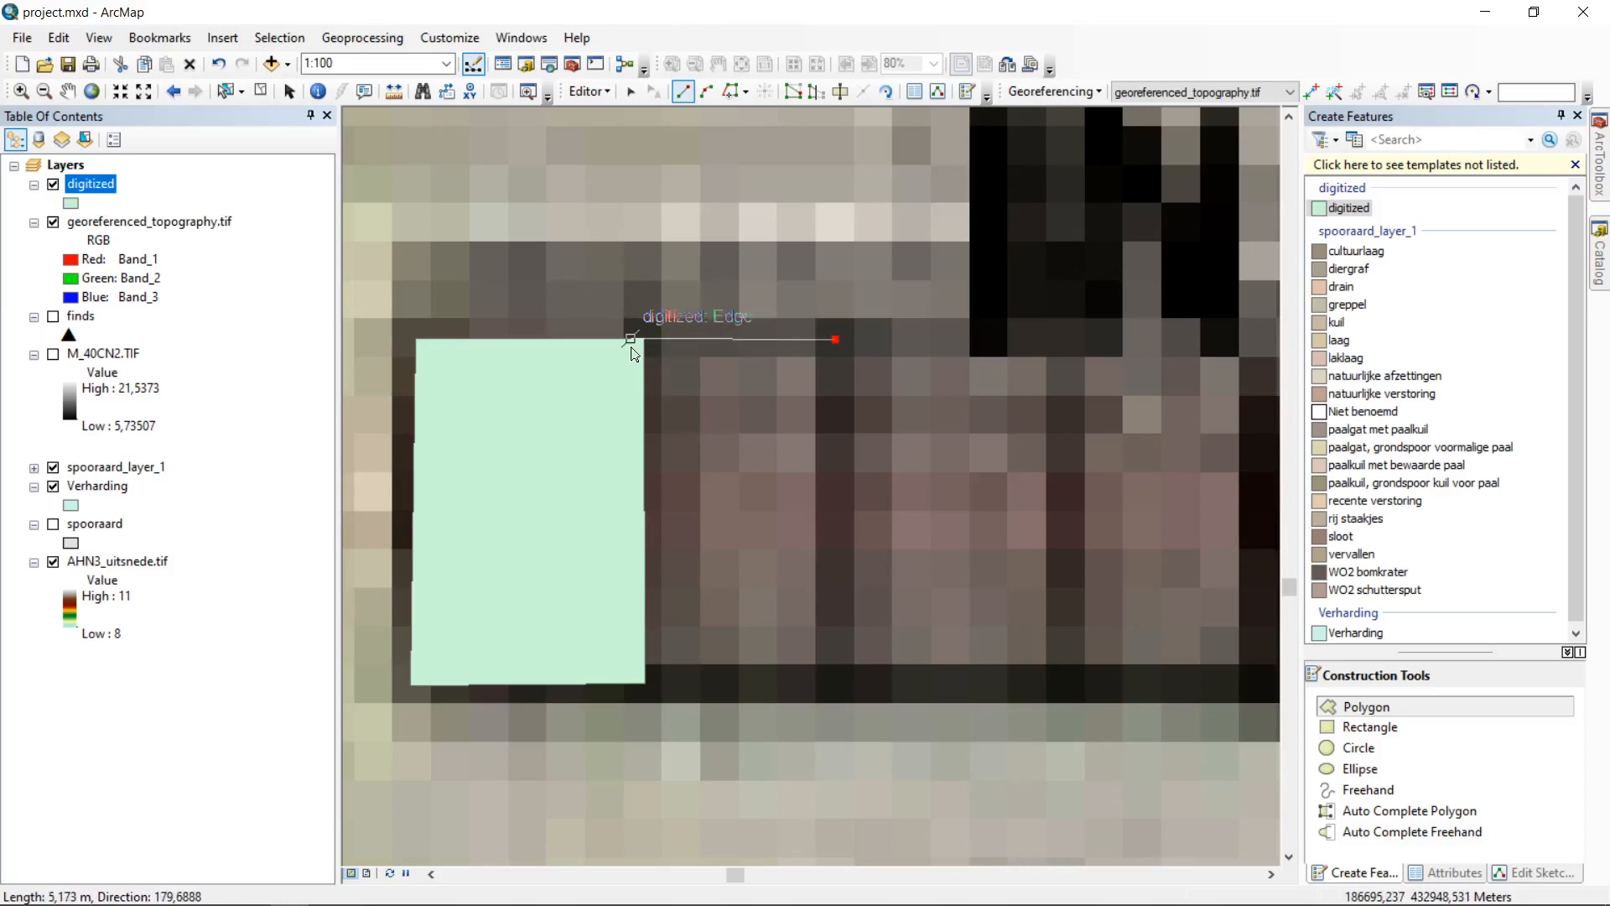
scroll(659, 336, up, 2)
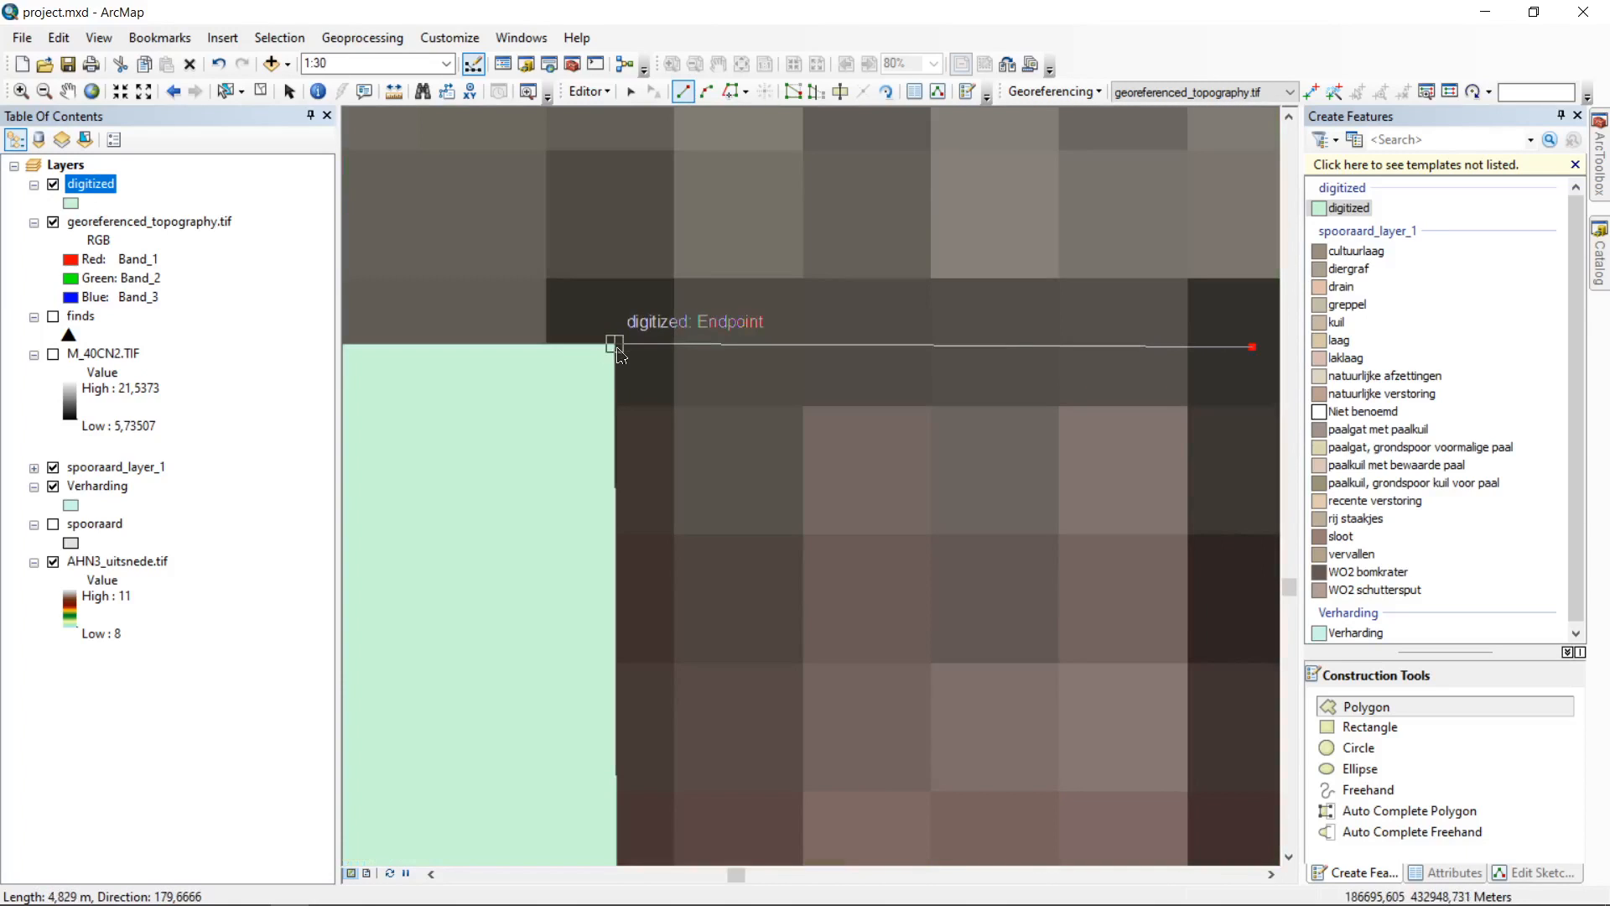
scroll(621, 345, up, 2)
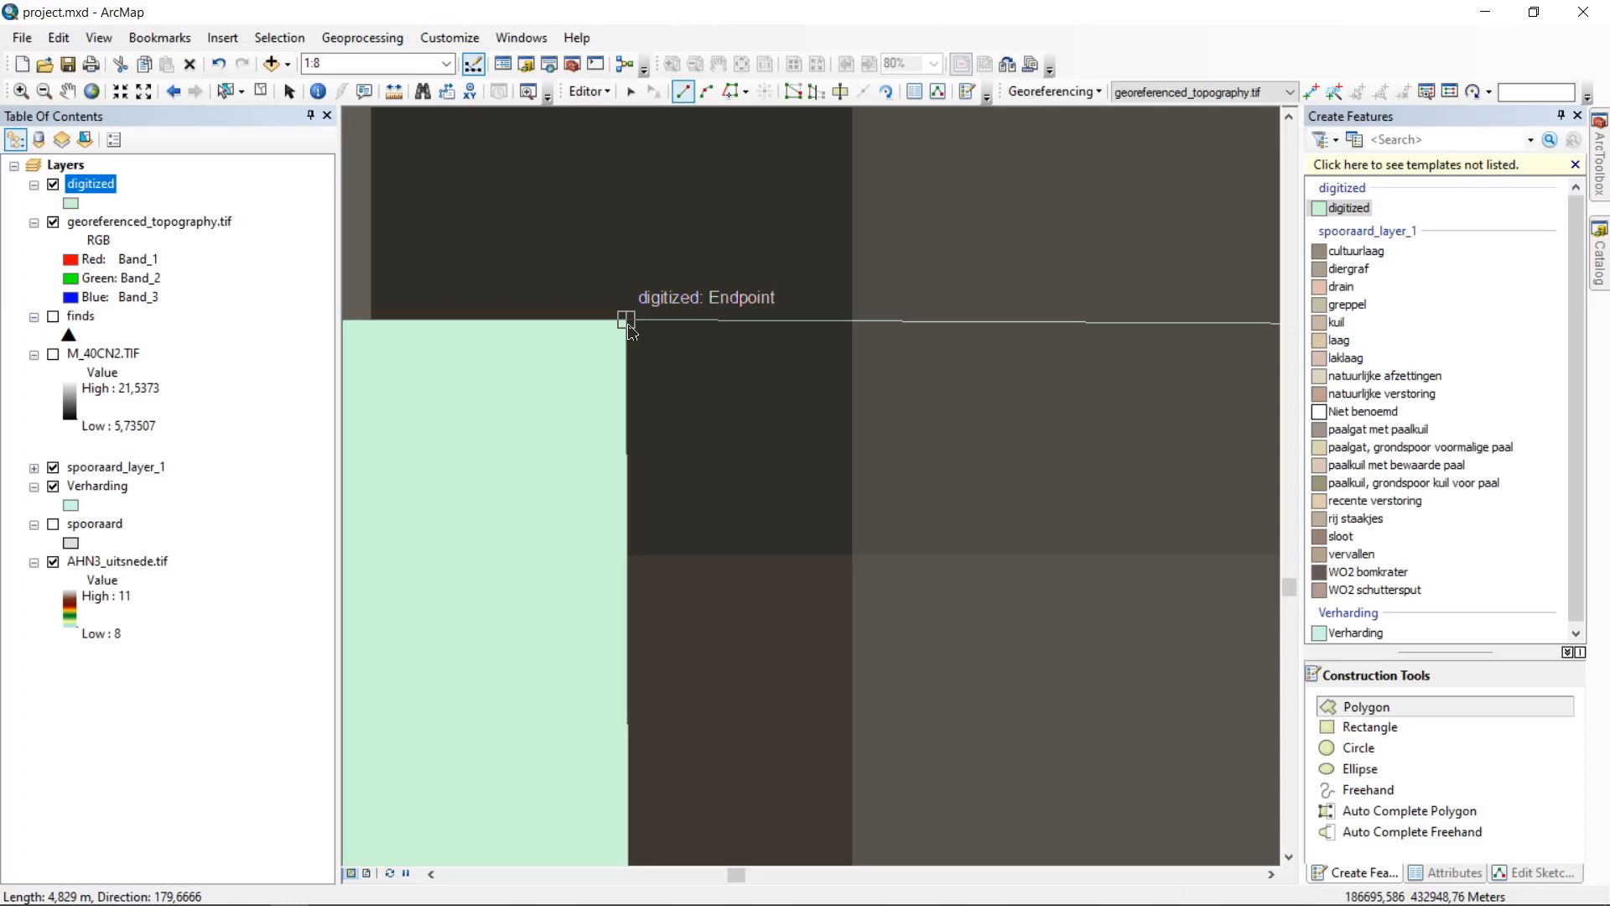
scroll(632, 332, up, 3)
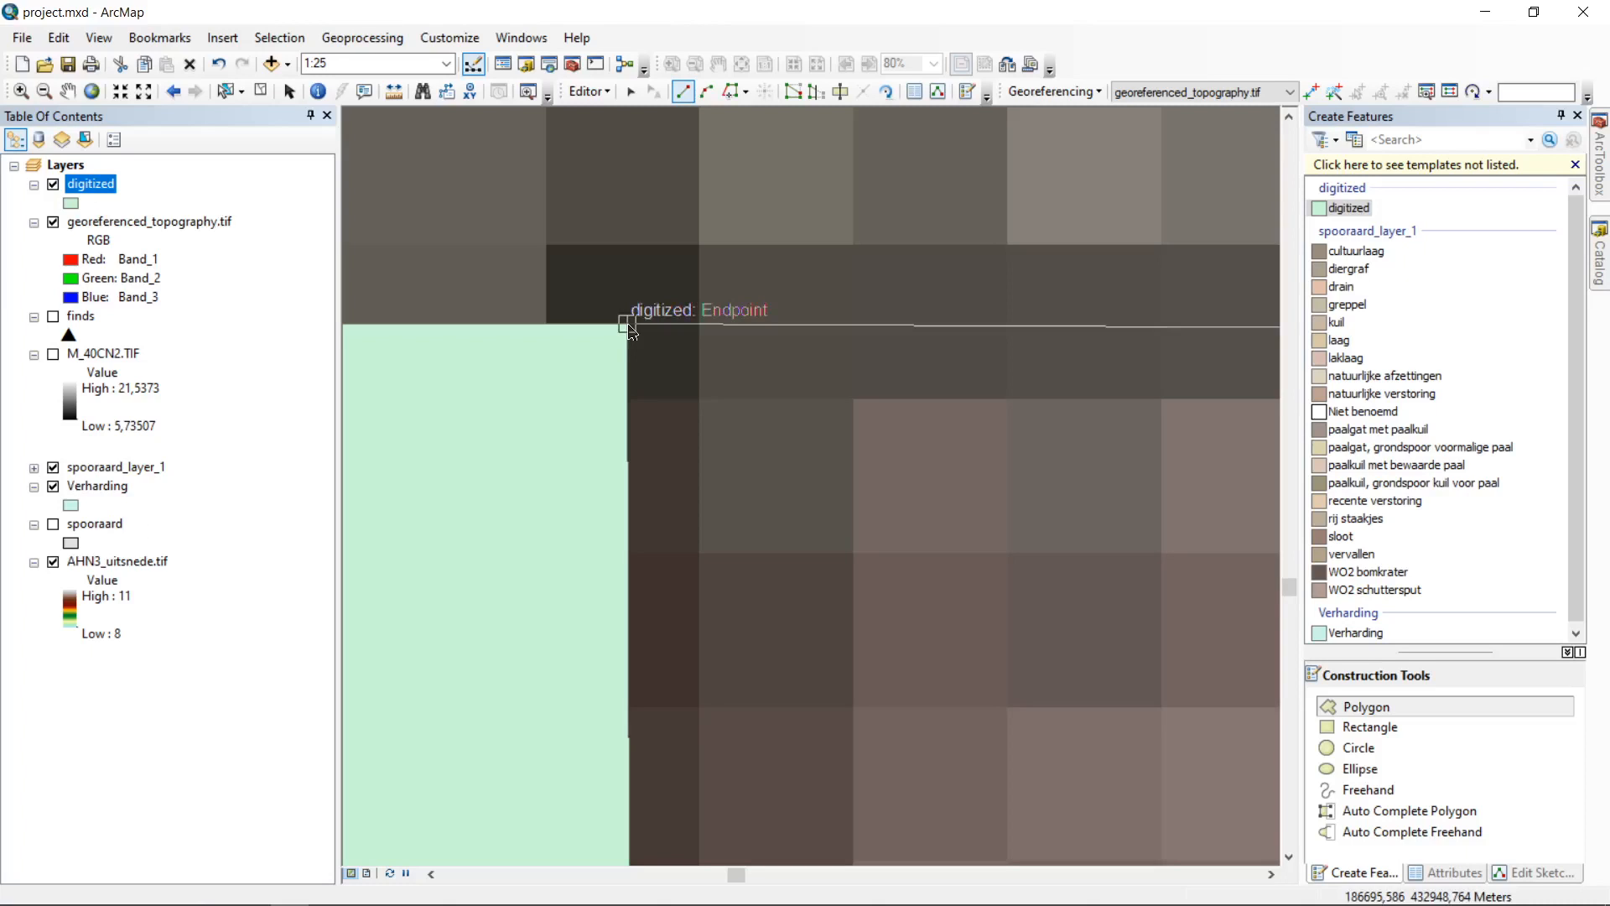
scroll(632, 331, up, 1)
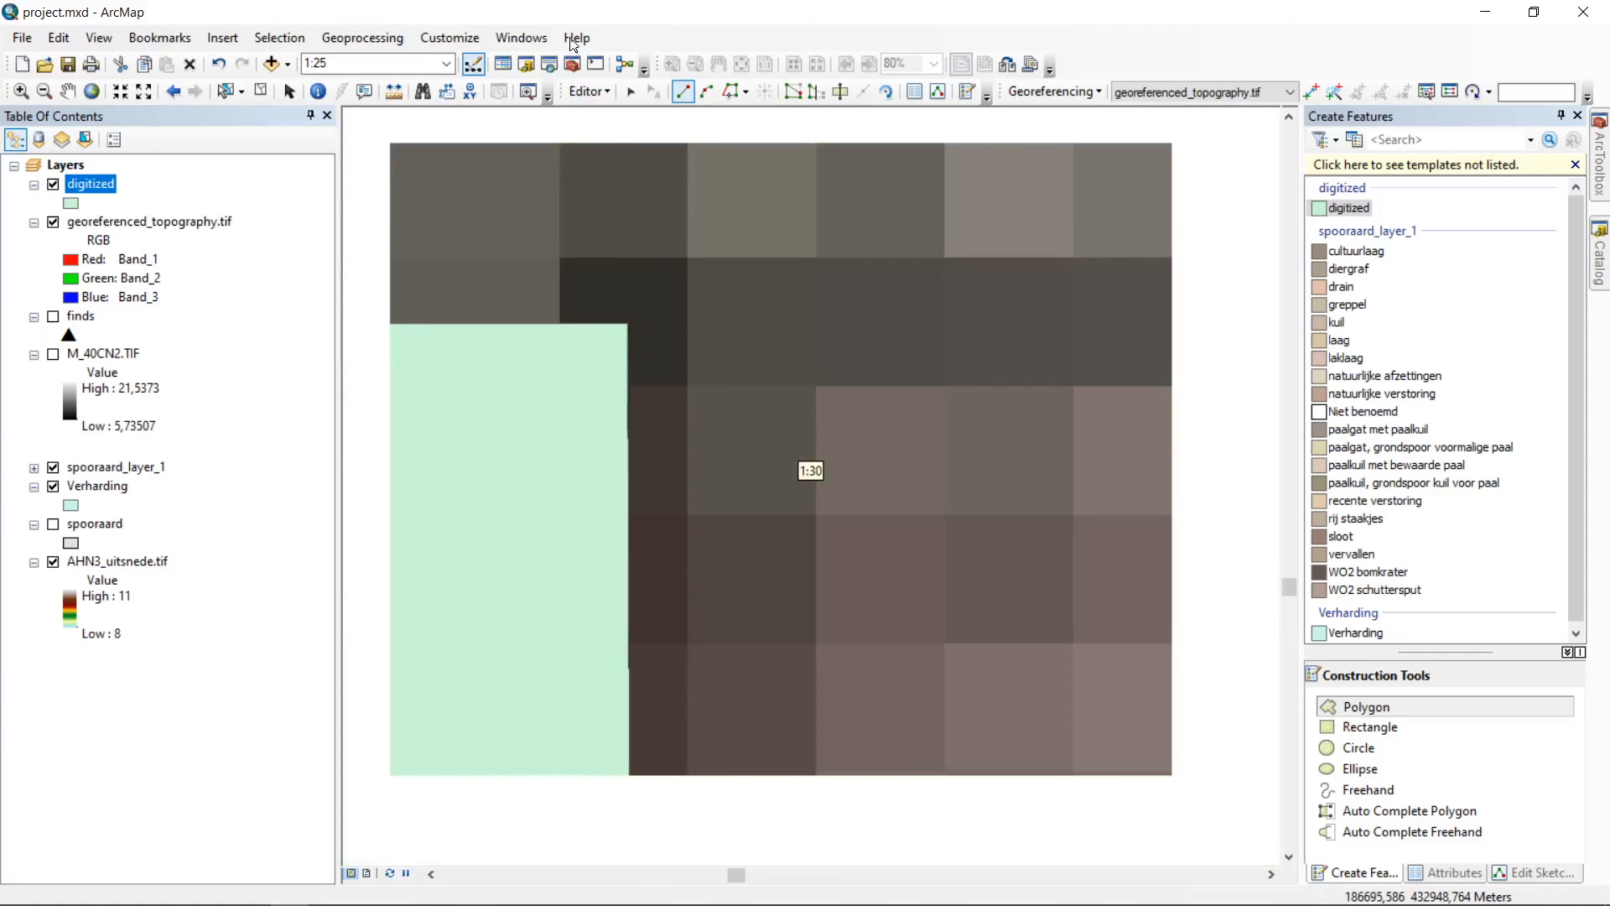
Step: Display the Snapping toolbar
click(608, 92)
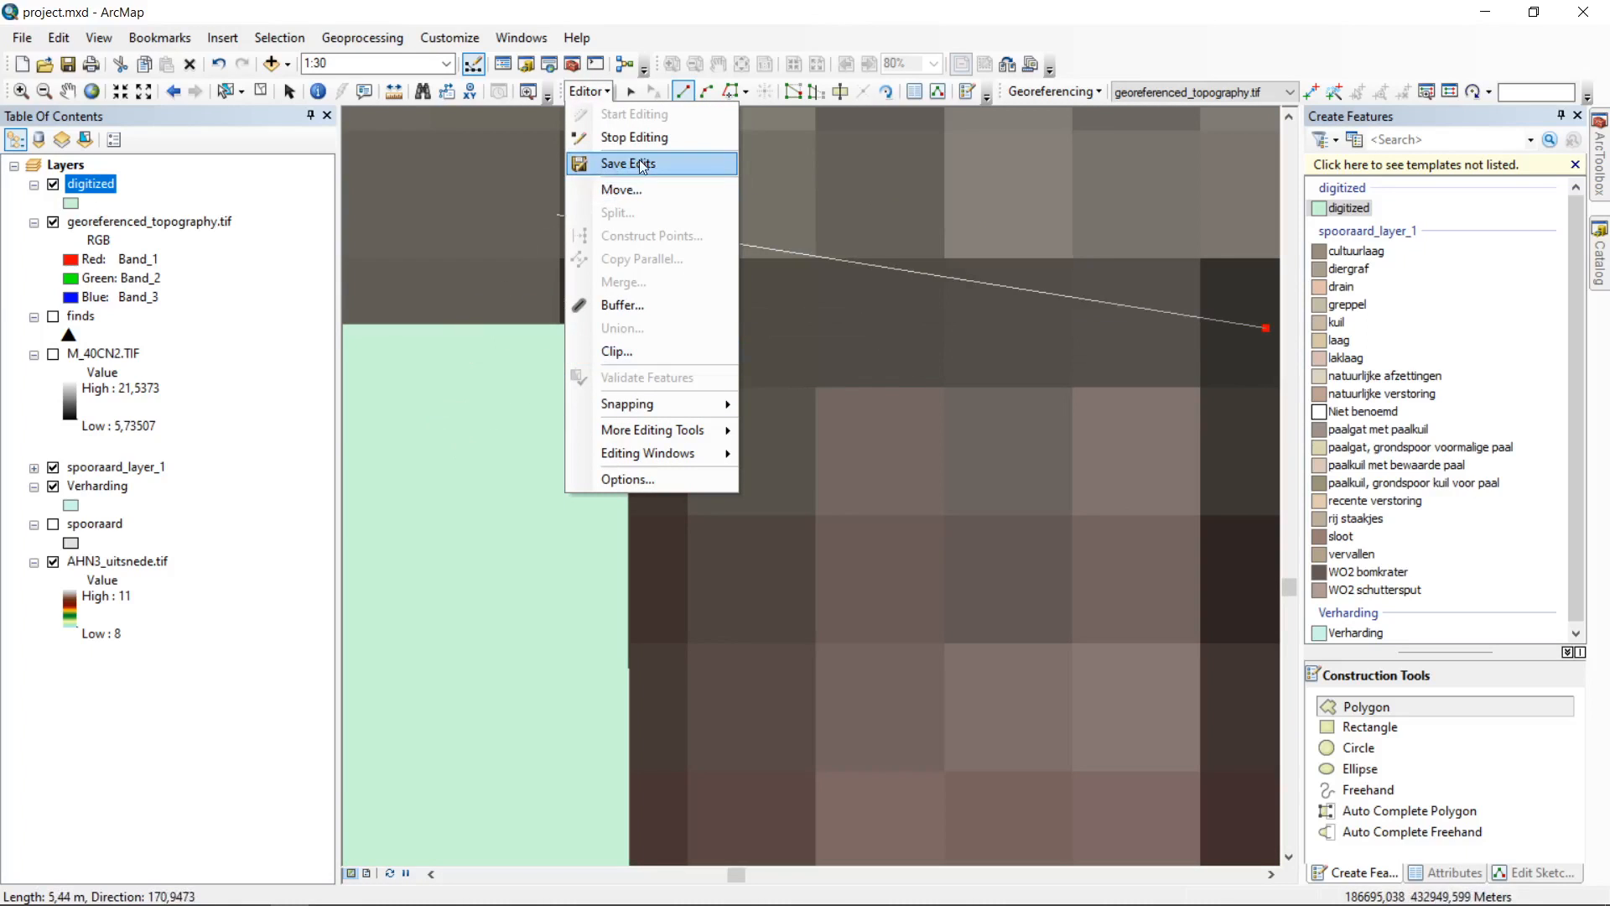
click(669, 82)
click(604, 94)
click(604, 94)
click(606, 94)
mouse_move(646, 404)
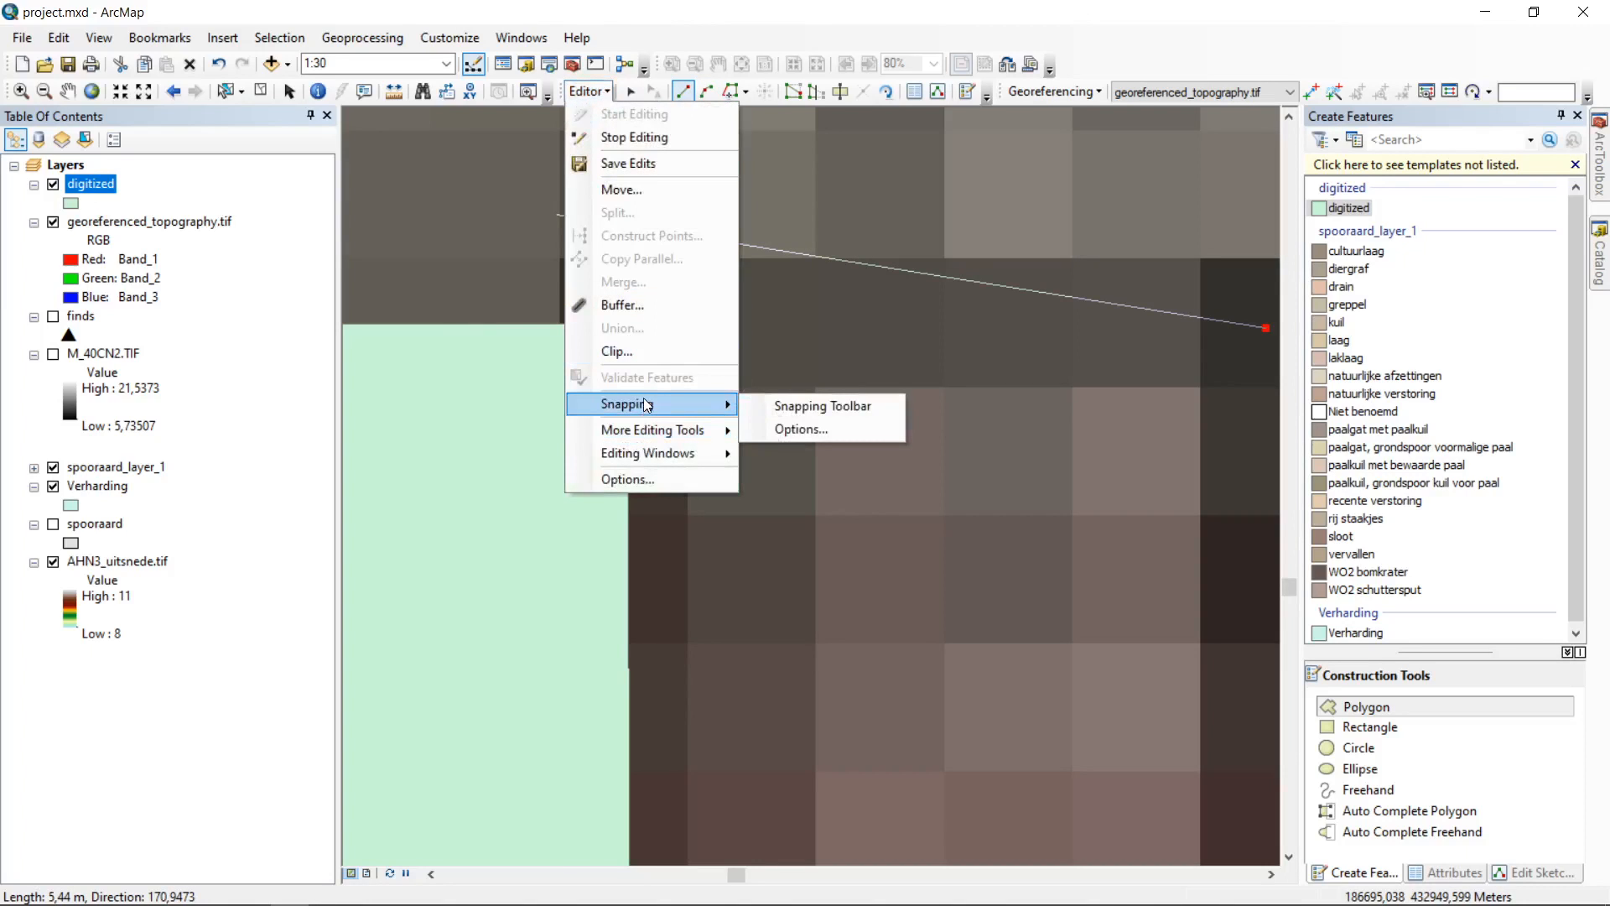
click(864, 409)
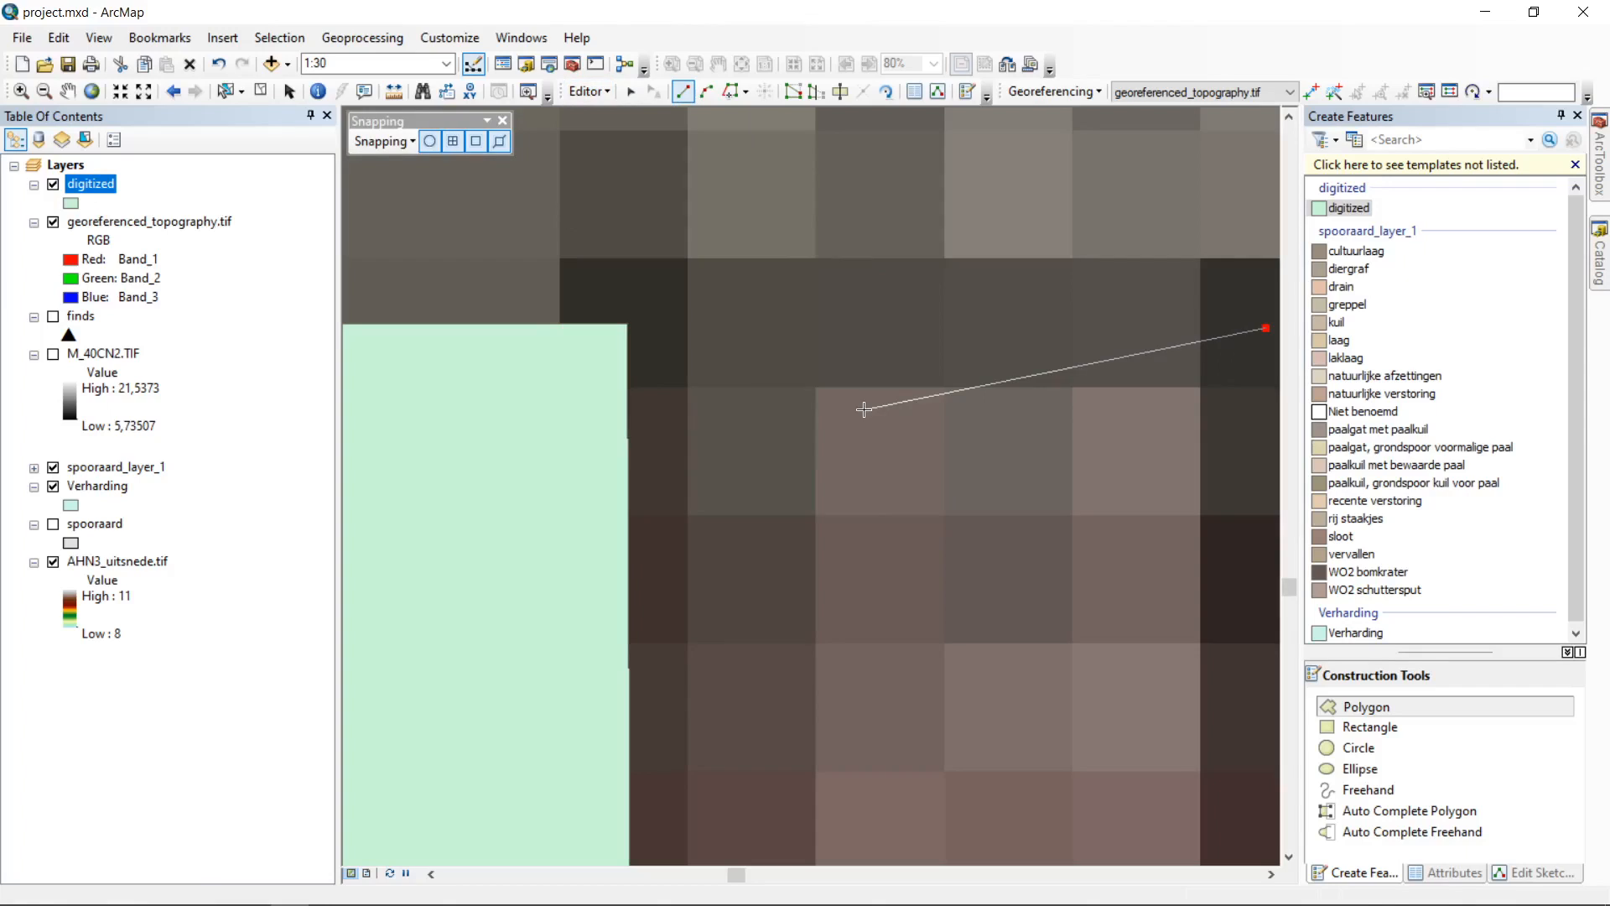
Step: Set the snapping tolerance to 100 pixels in the snapping options
scroll(528, 227, up, 1)
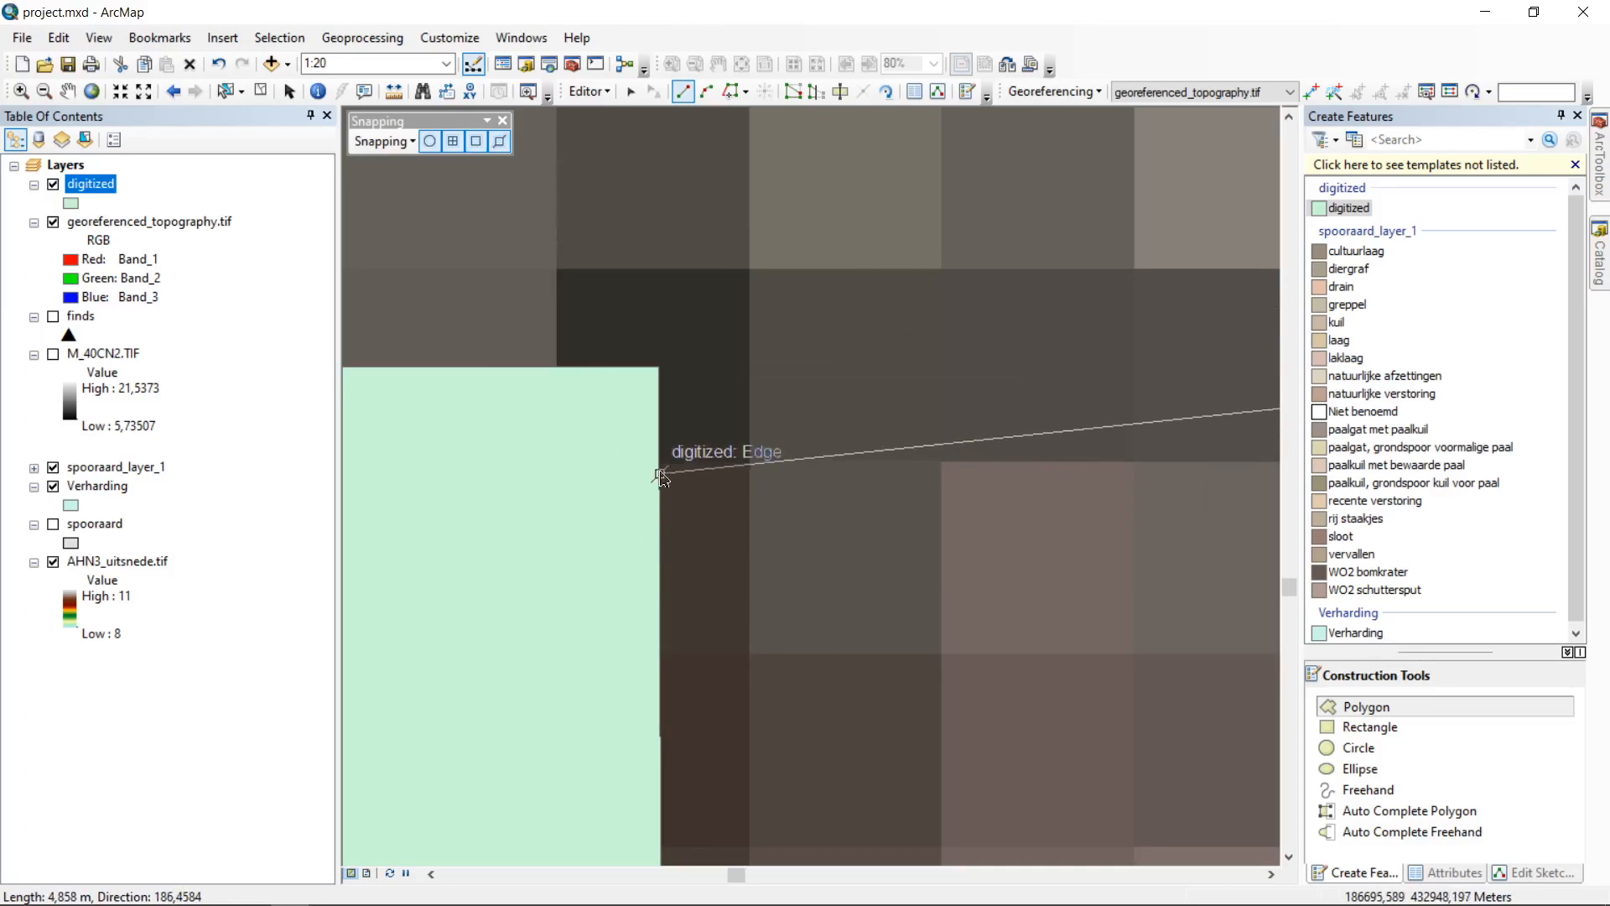
scroll(574, 317, up, 2)
scroll(598, 296, down, 3)
click(408, 142)
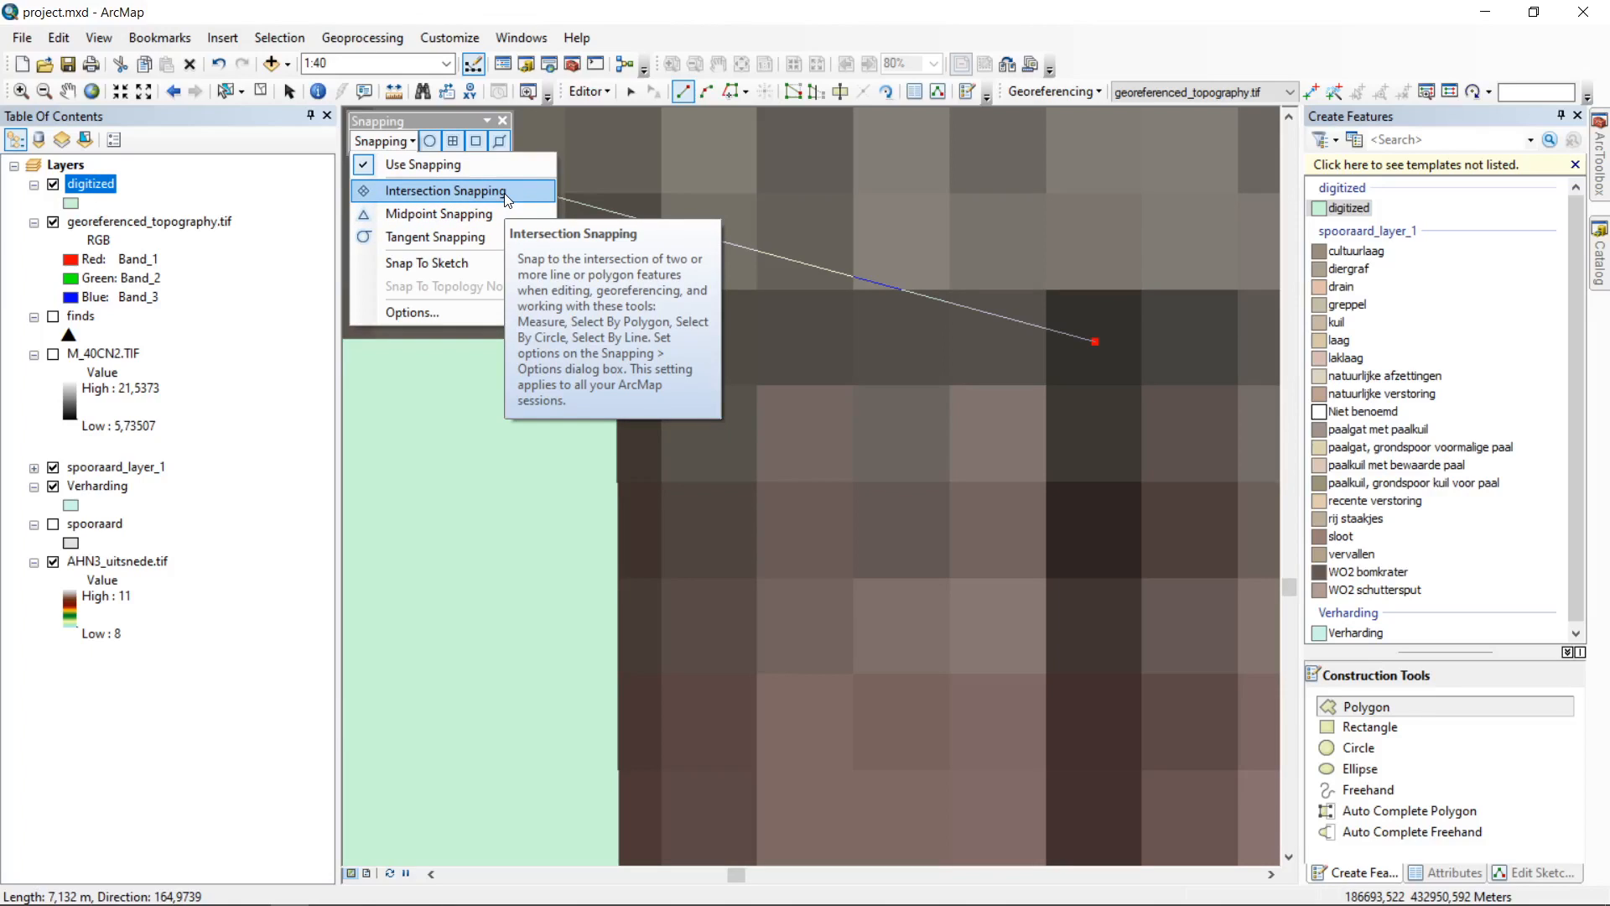
click(466, 314)
drag(791, 260, 269, 200)
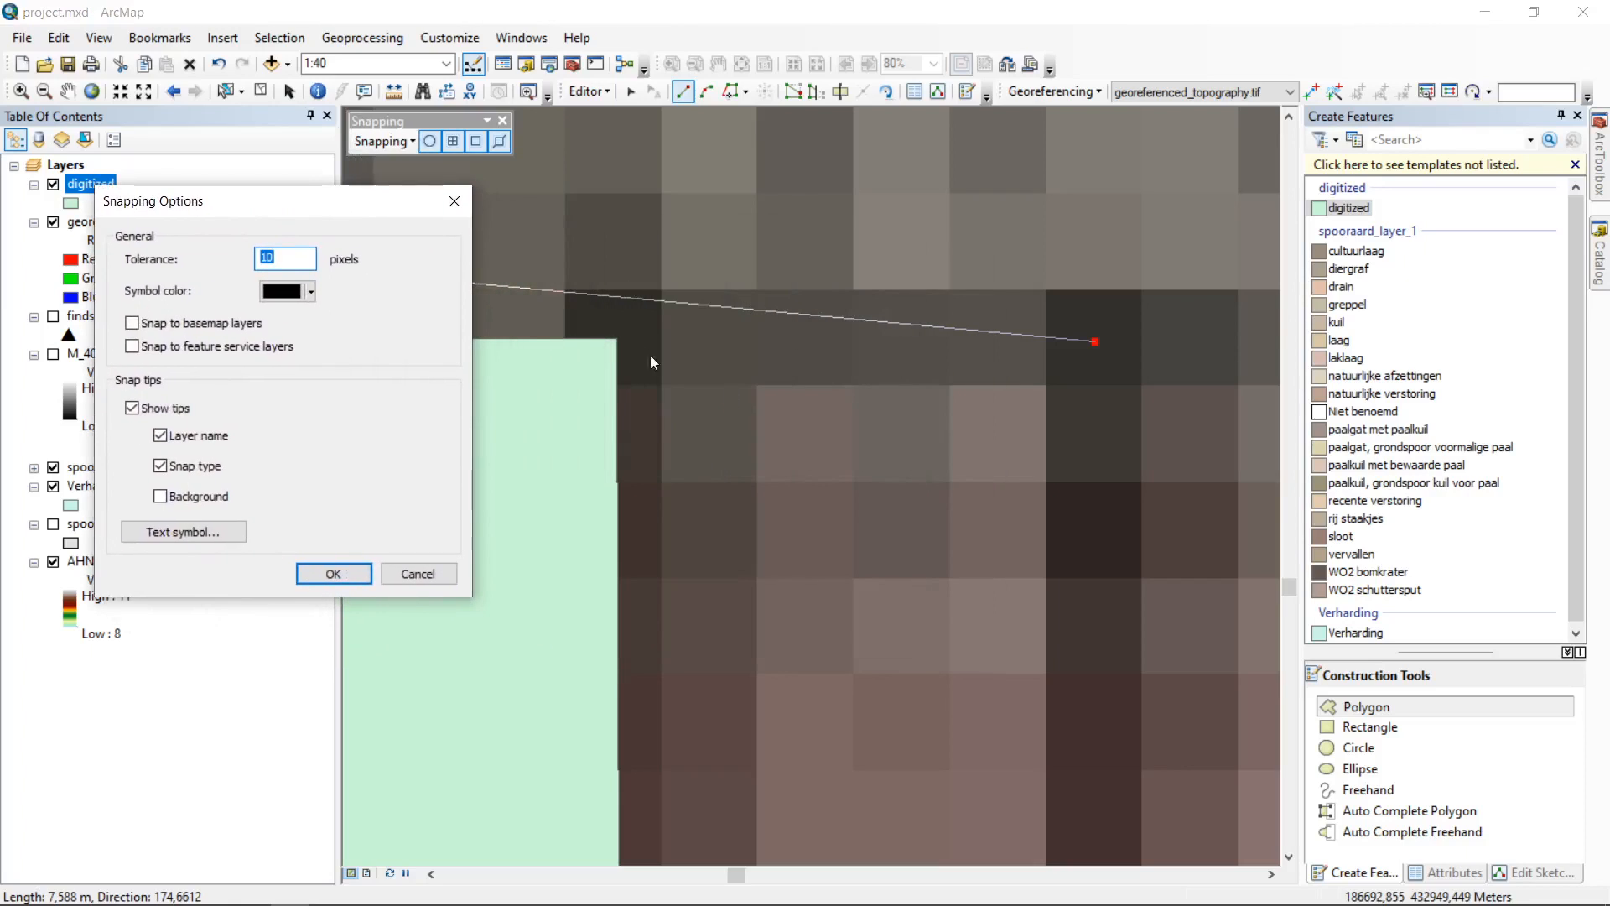
click(283, 256)
drag(285, 255, 114, 260)
text(100)
click(334, 574)
Step: Test the larger snapping tolerance around the first house polygon's corner at different zoom scales
scroll(747, 287, up, 10)
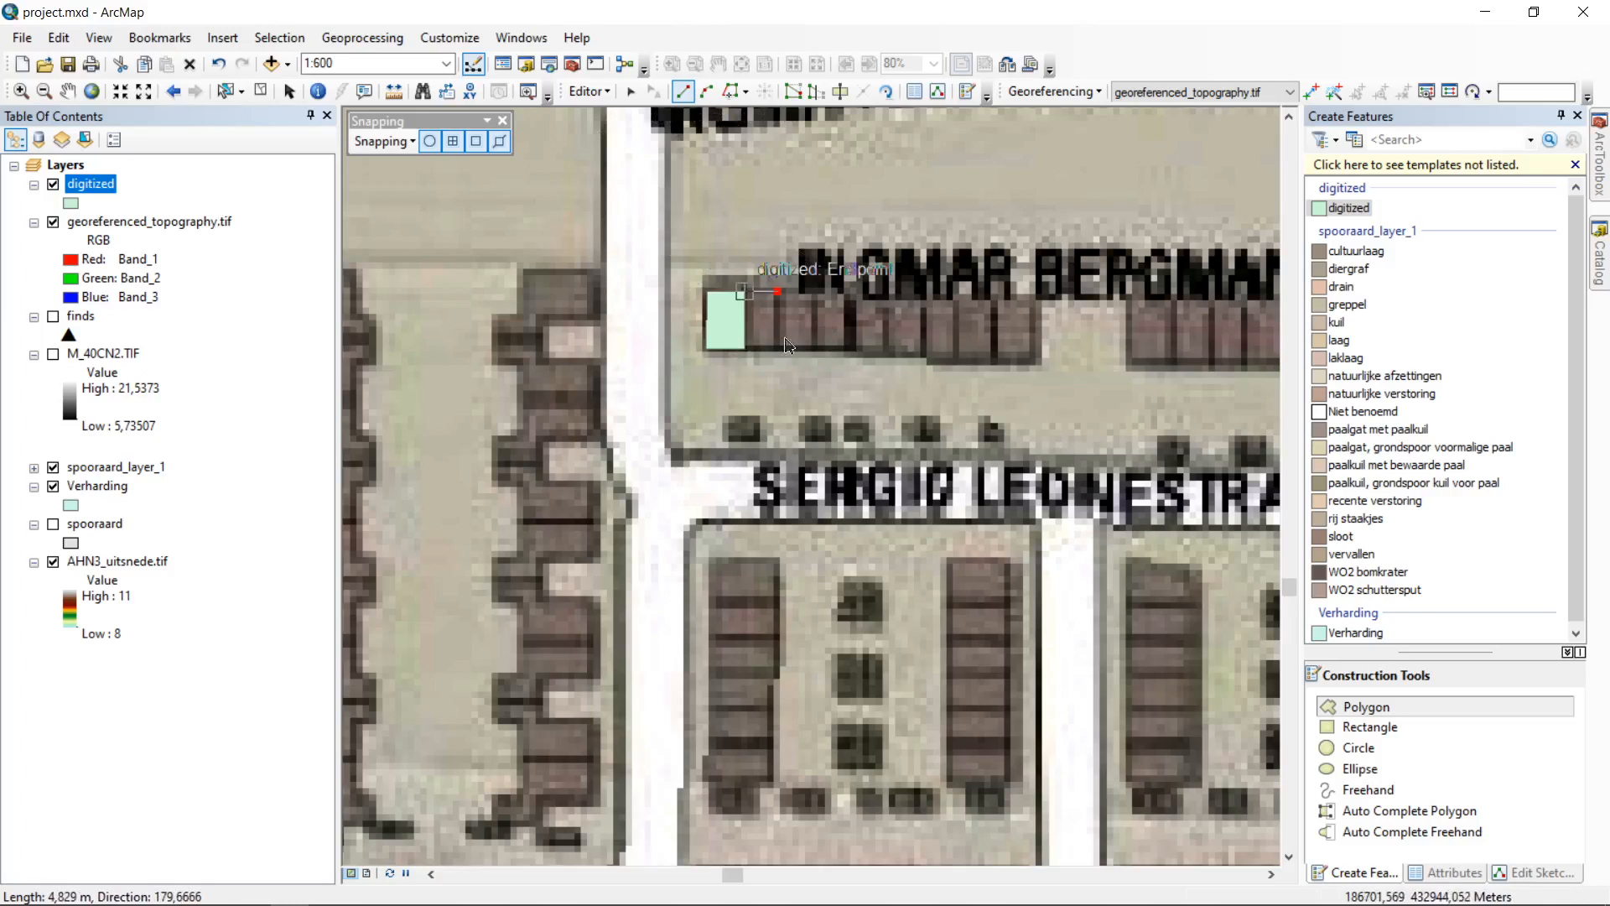
scroll(770, 327, up, 2)
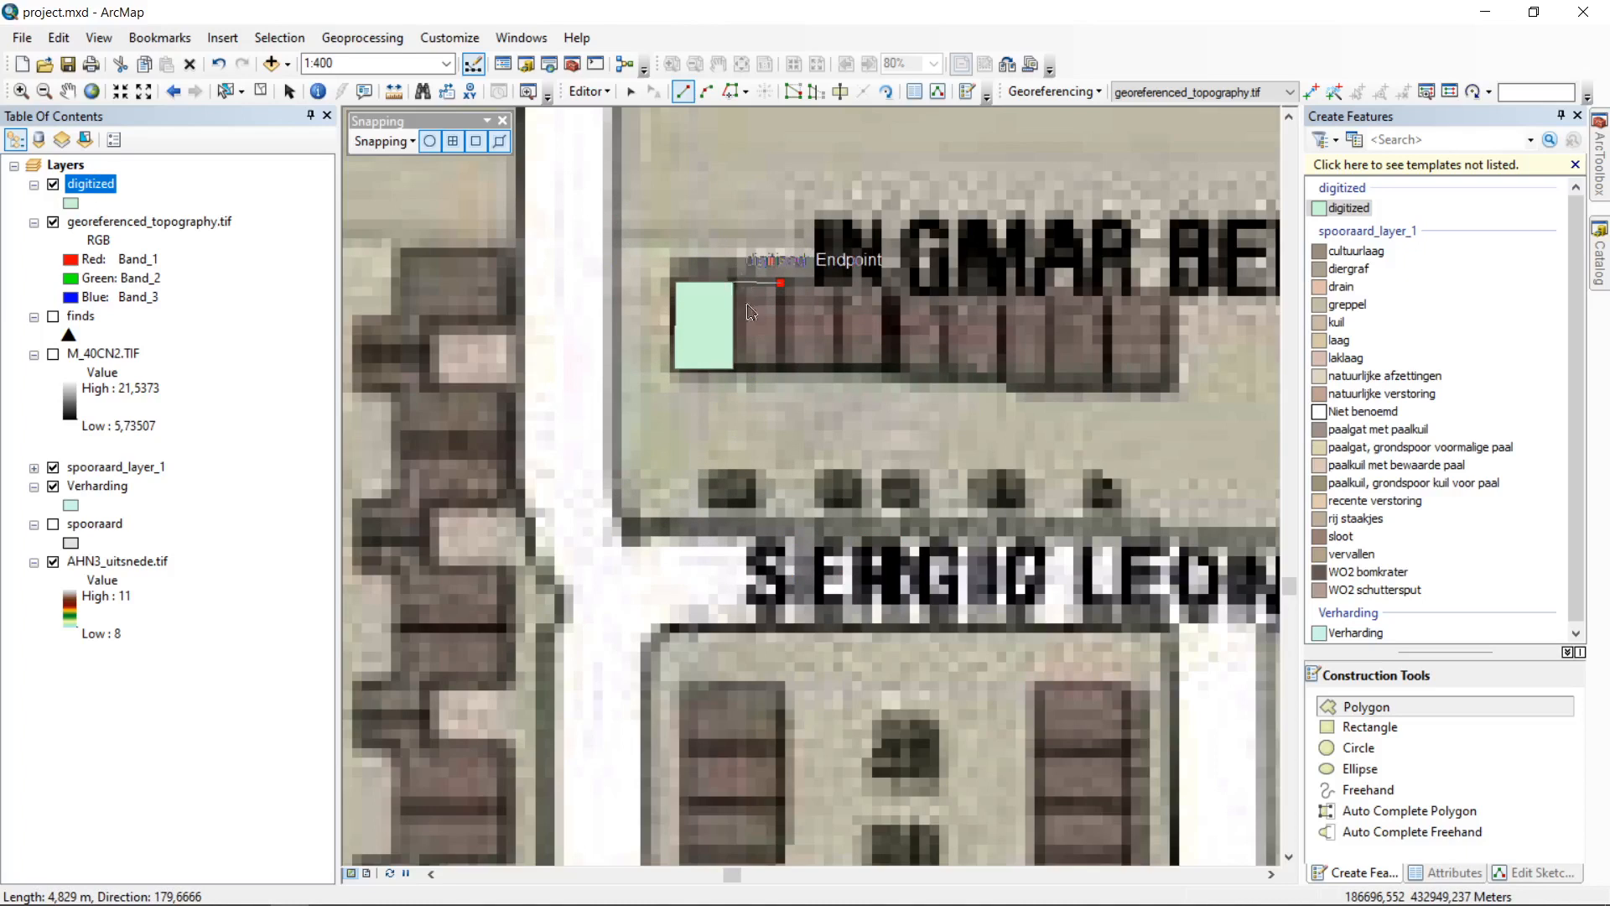
scroll(770, 285, down, 1)
scroll(770, 286, up, 3)
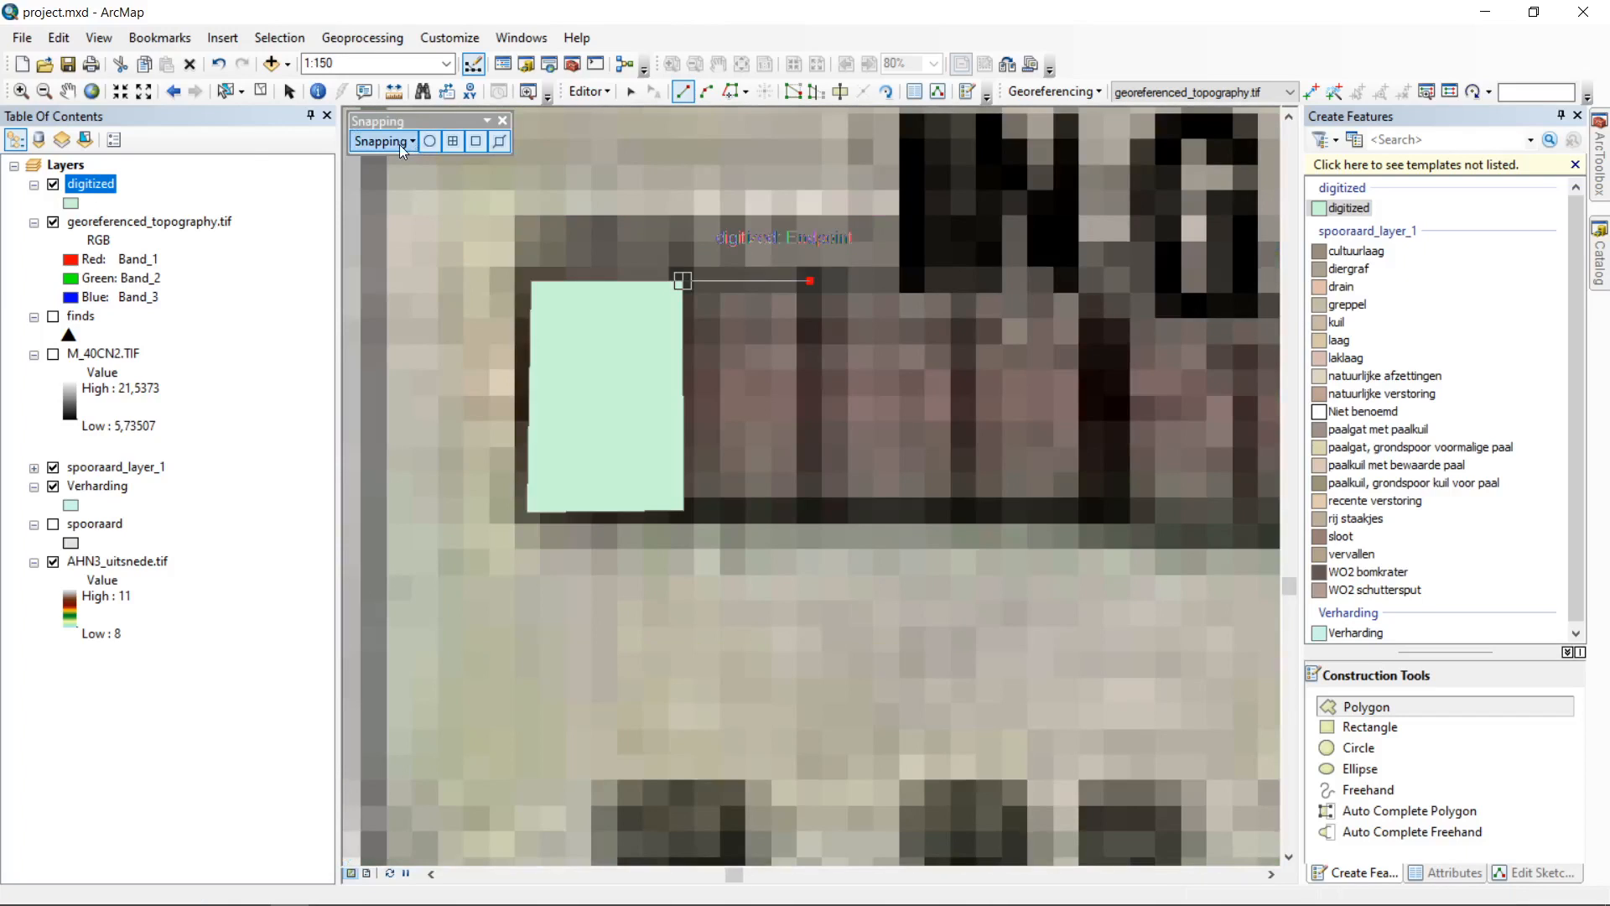
Step: Set the snapping tolerance to 10 pixels and check how the sketch snaps to the first house polygon
click(401, 144)
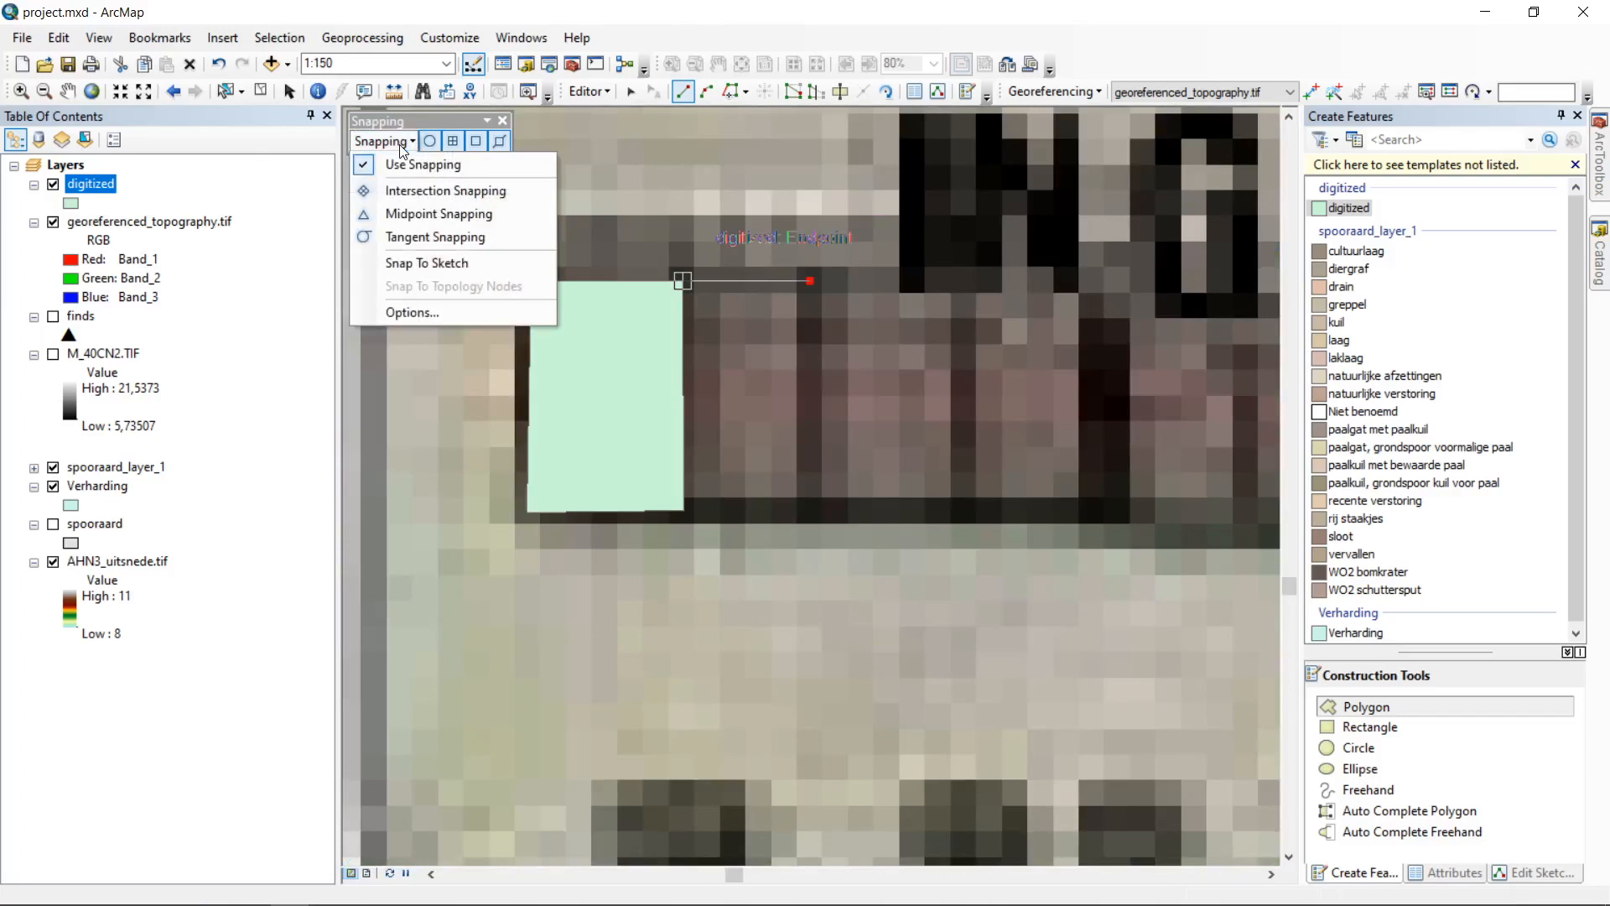
click(436, 307)
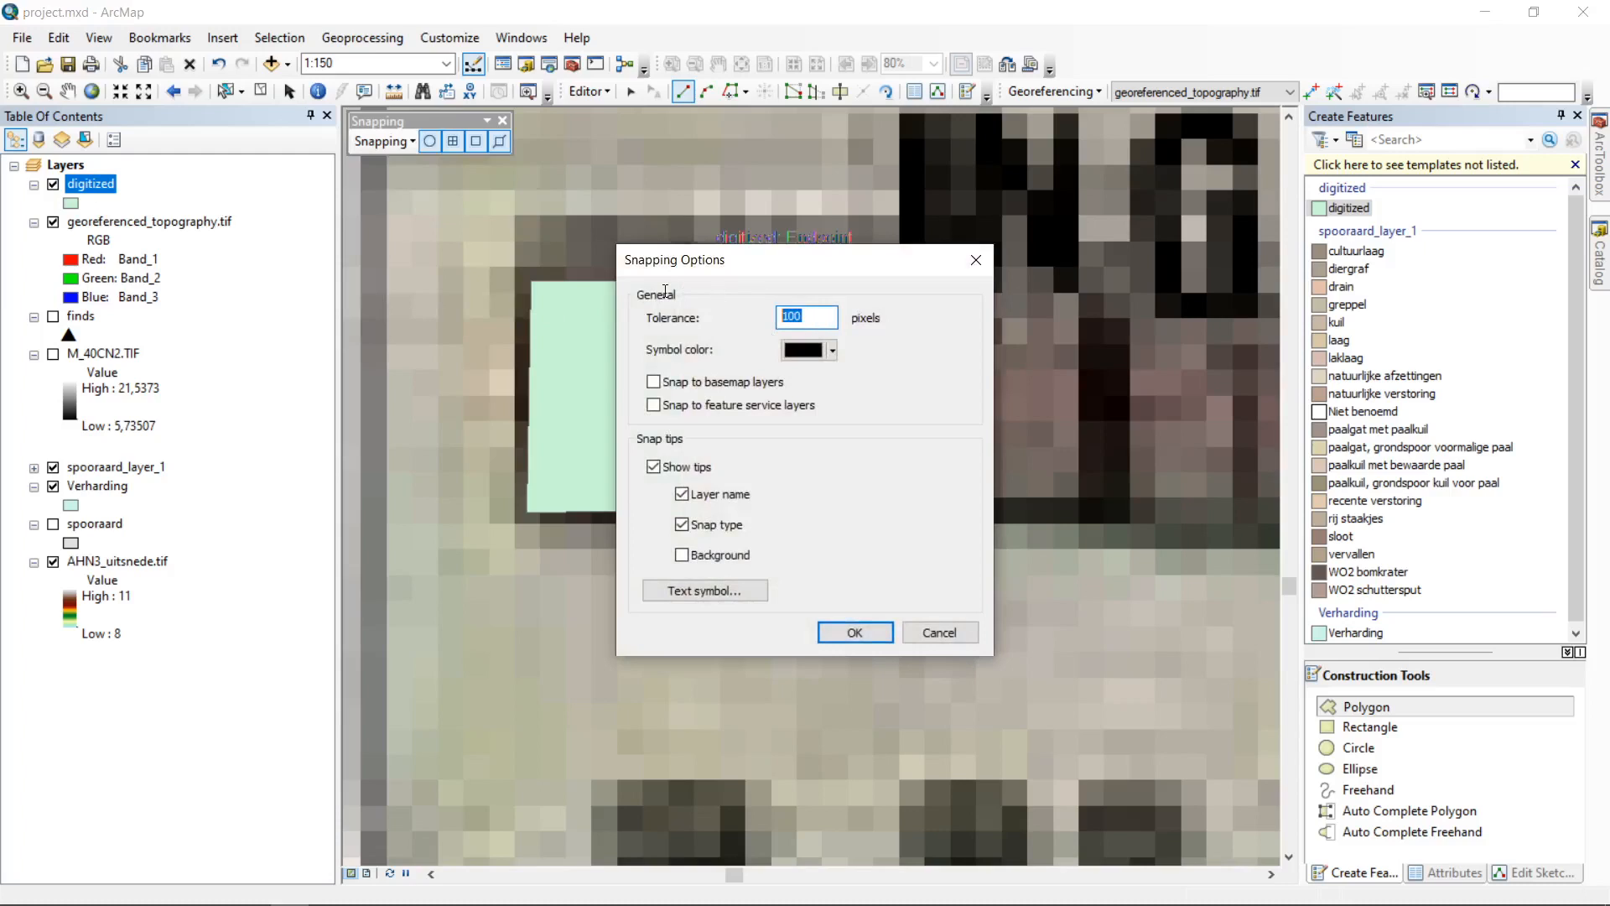
text(10)
click(868, 637)
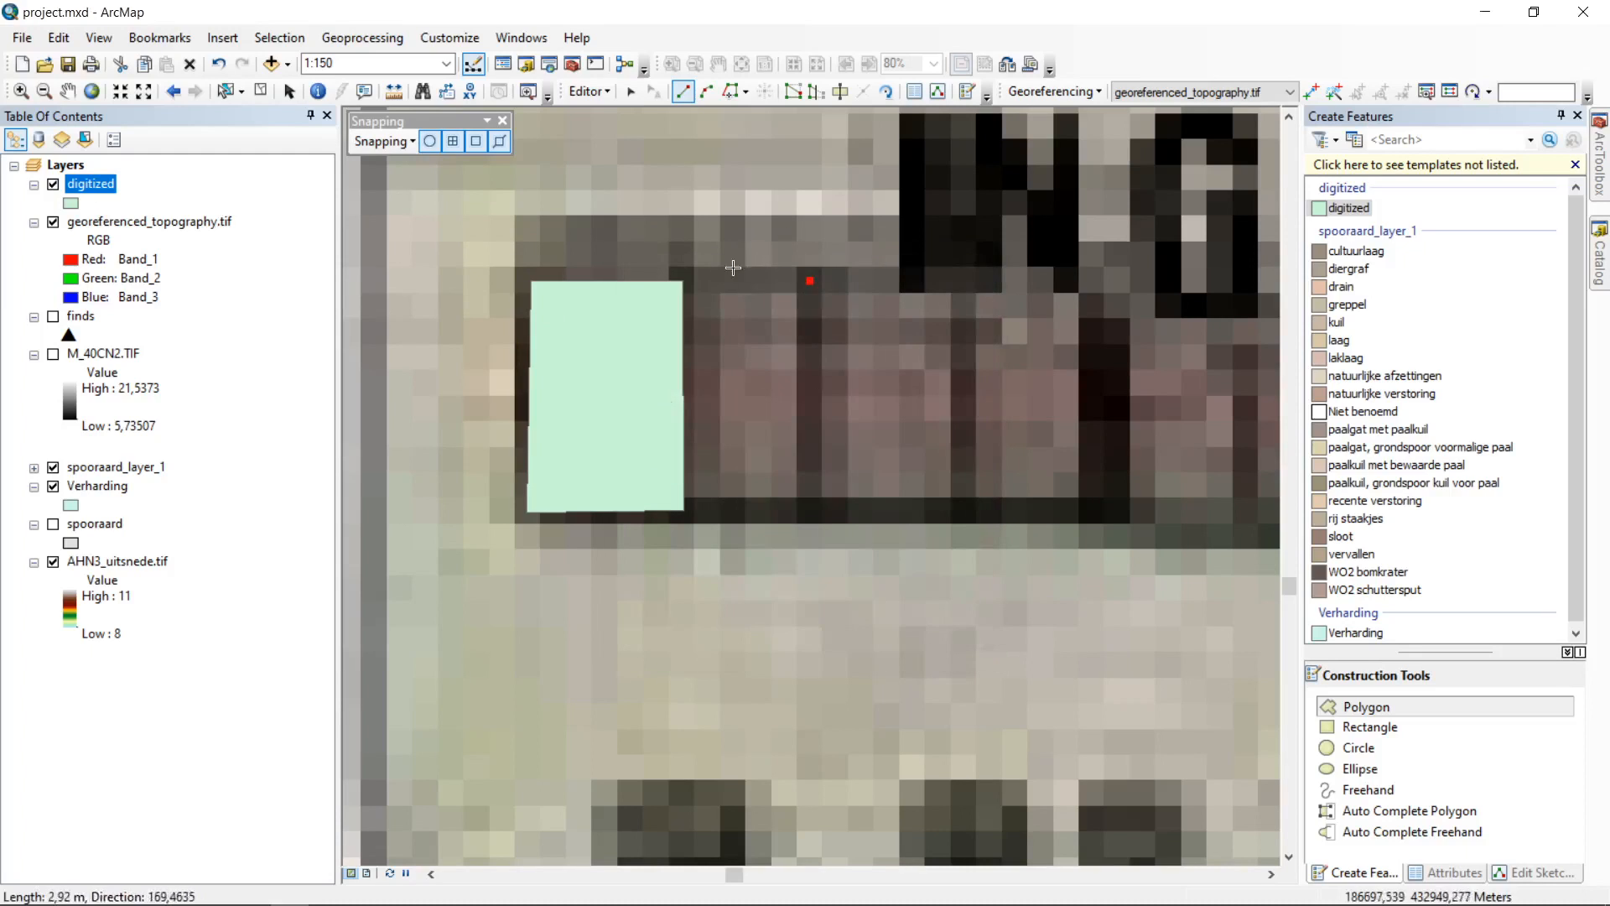
scroll(742, 299, up, 4)
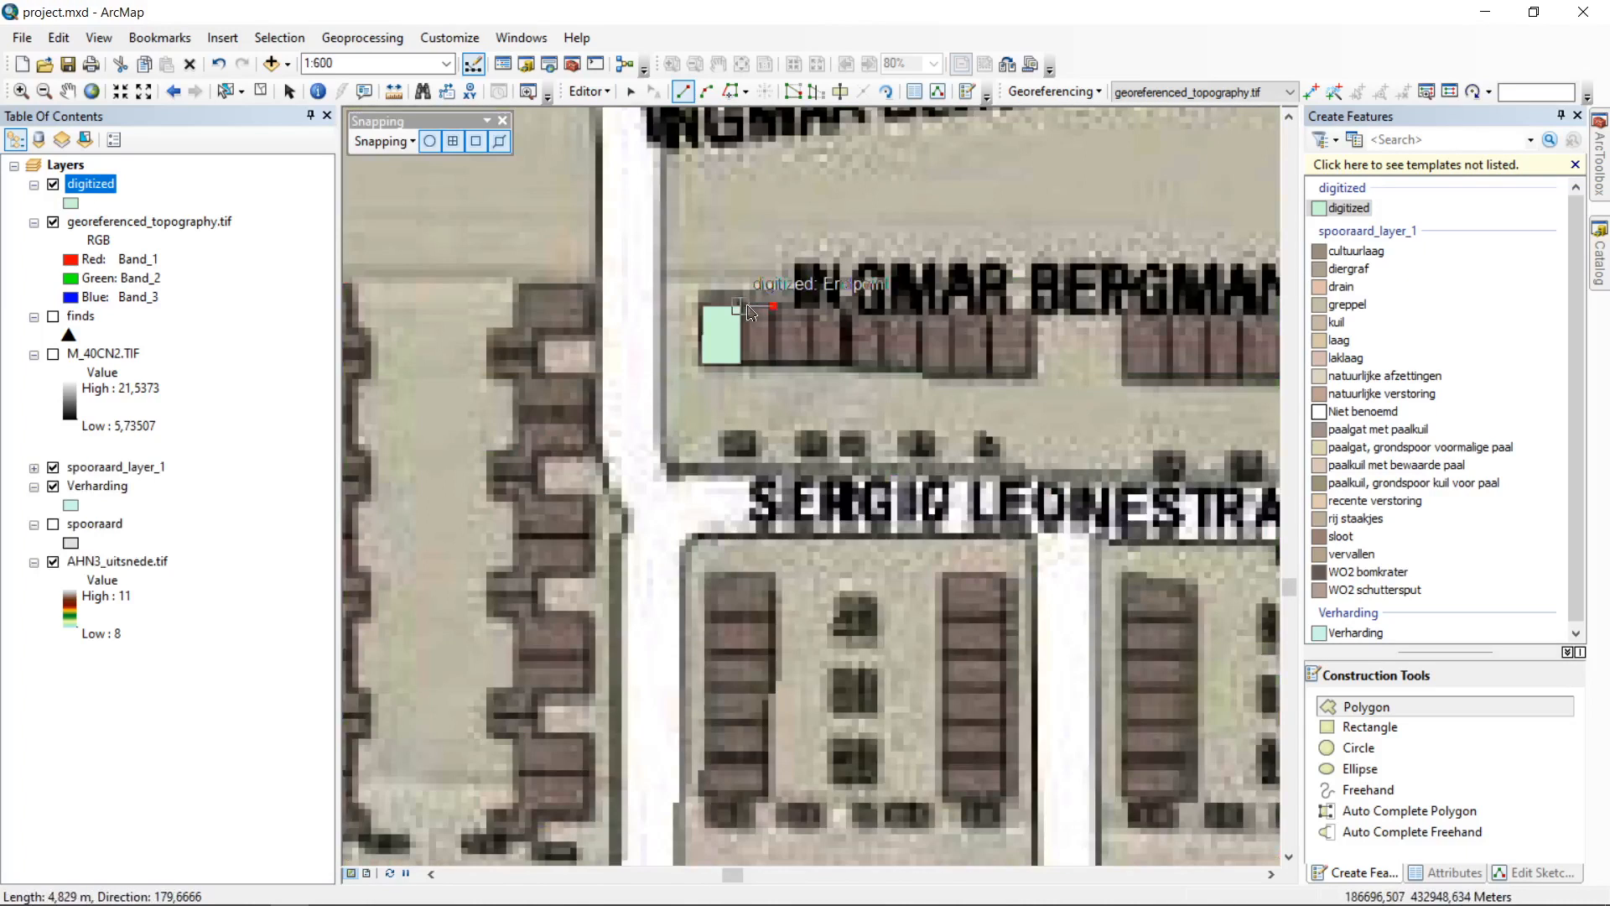
click(397, 140)
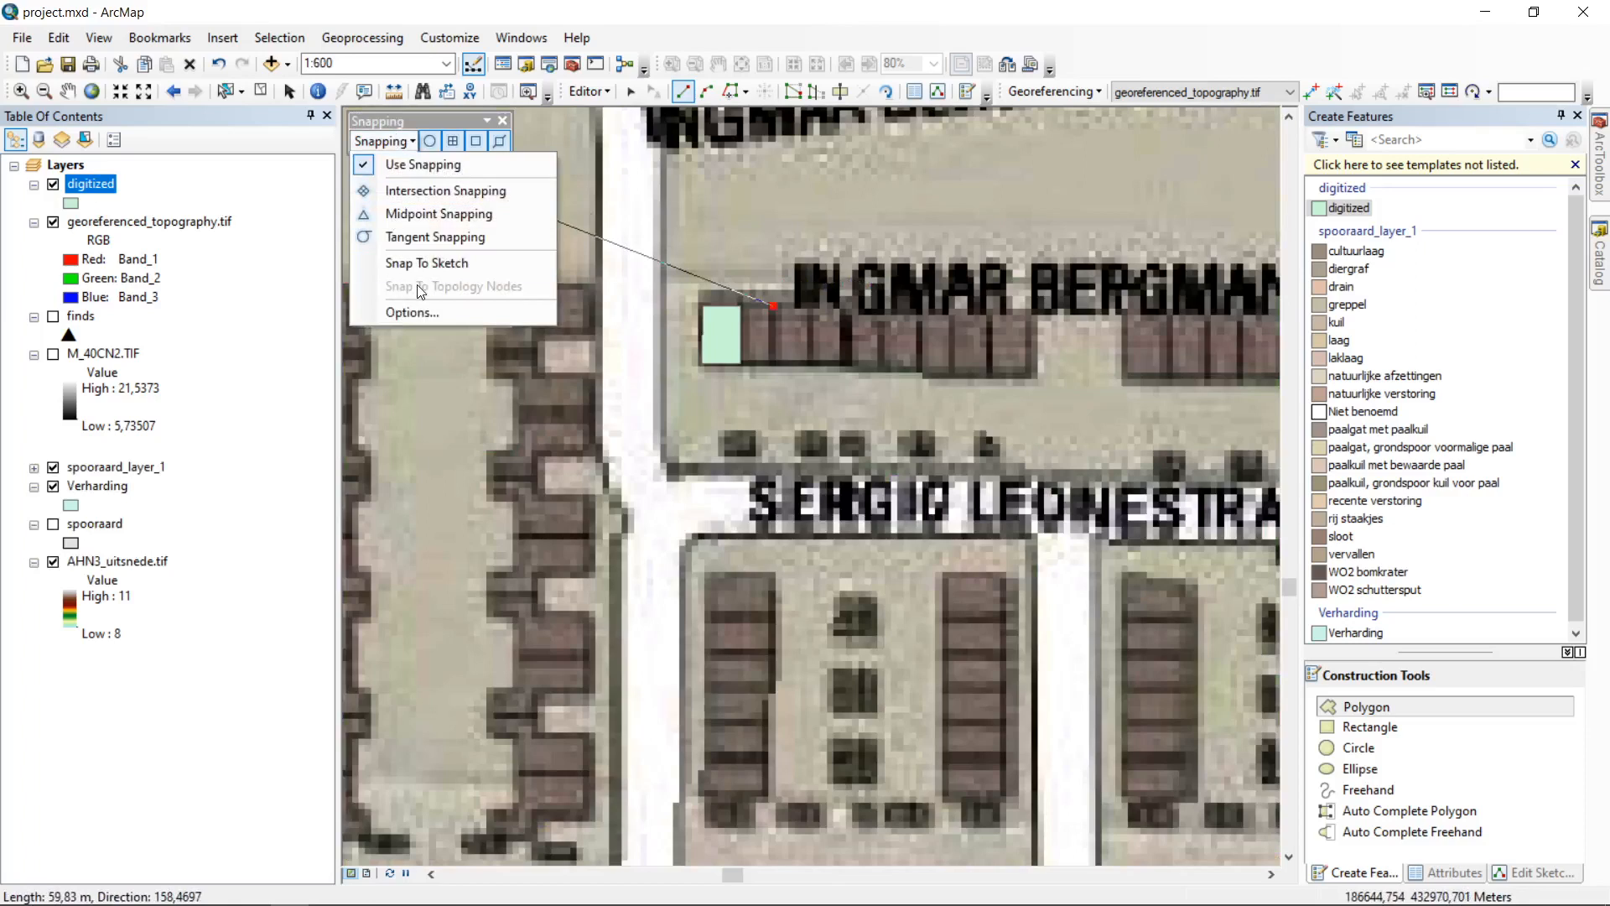
click(424, 312)
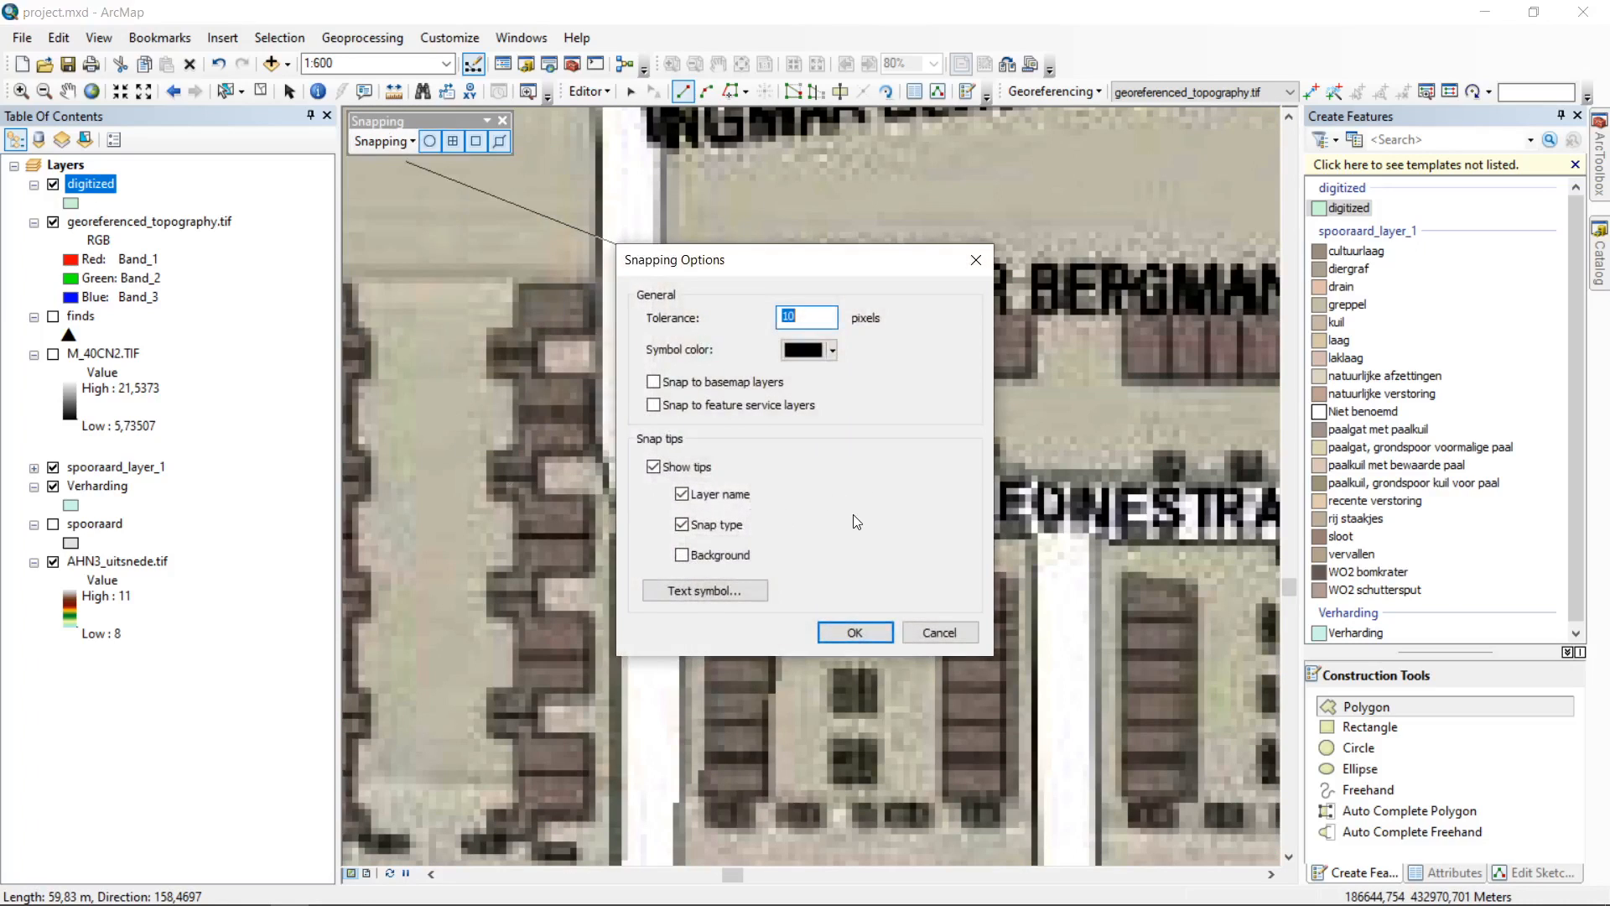
click(943, 638)
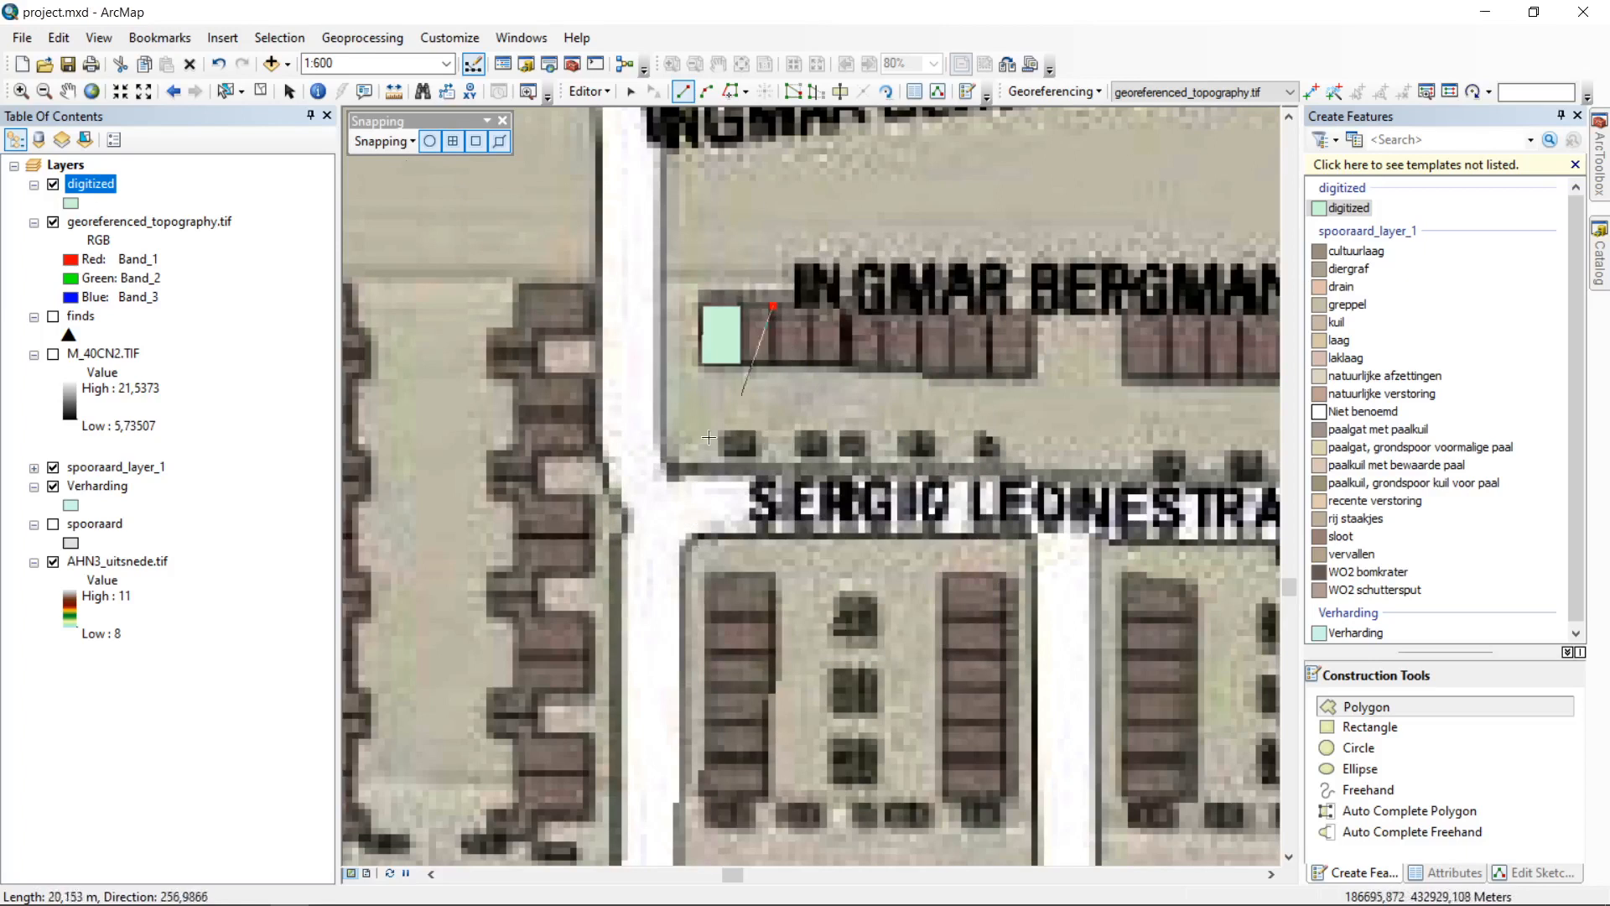
Step: Complete the second house polygon by snapping to the first house's two right-hand corners and finishing the sketch at the lower-right corner
scroll(773, 302, down, 1)
scroll(773, 299, down, 1)
click(708, 315)
click(707, 429)
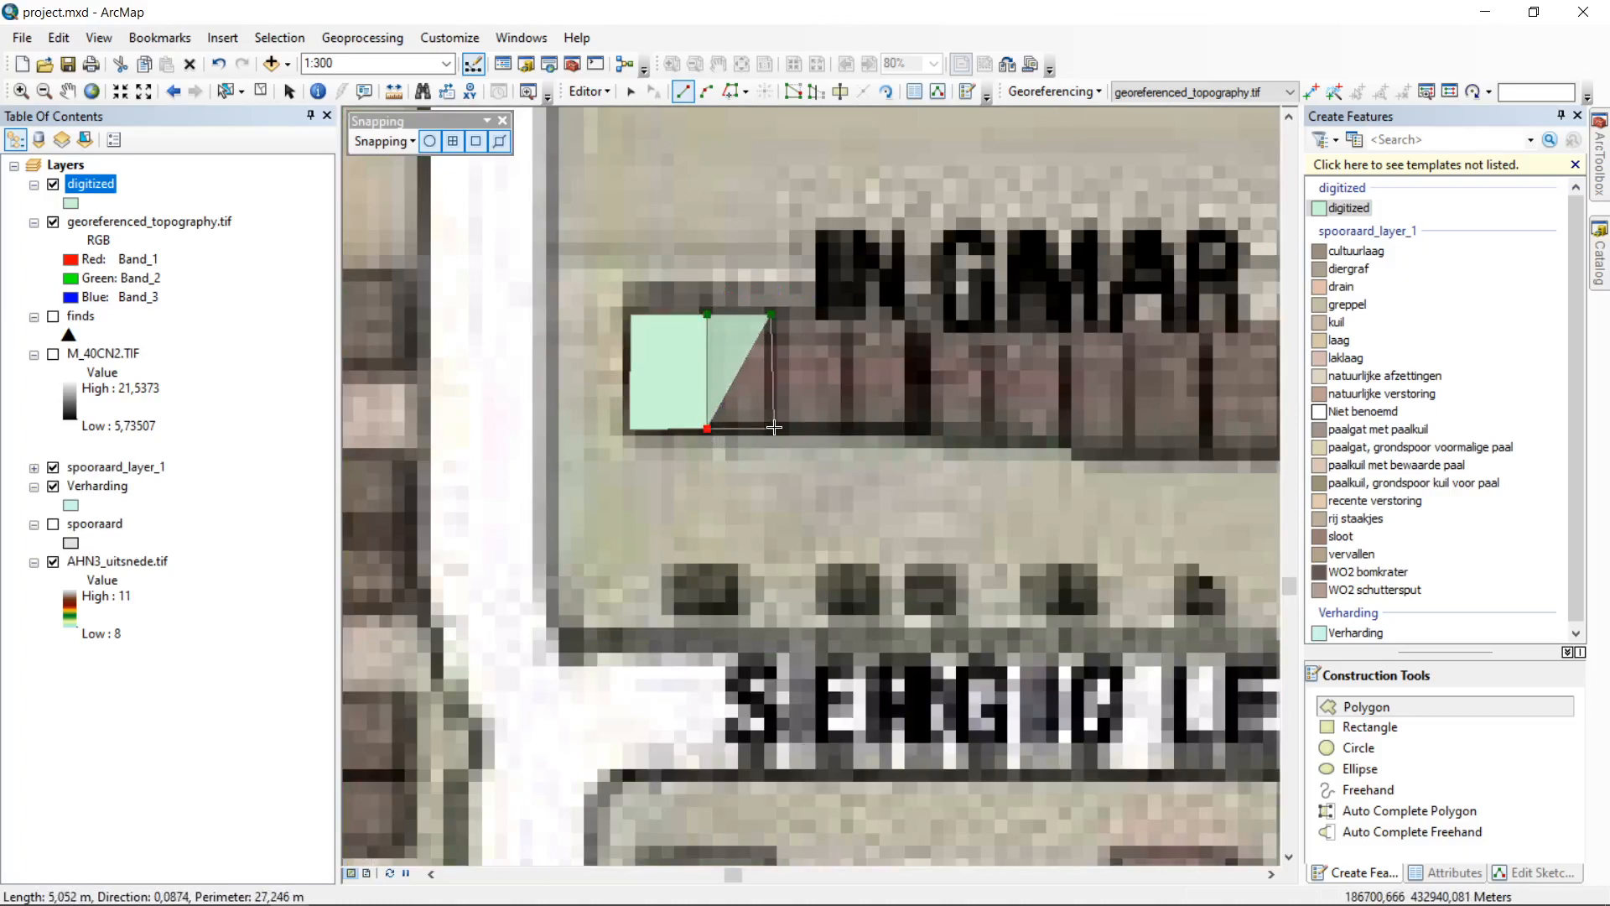
right_click(774, 428)
click(835, 683)
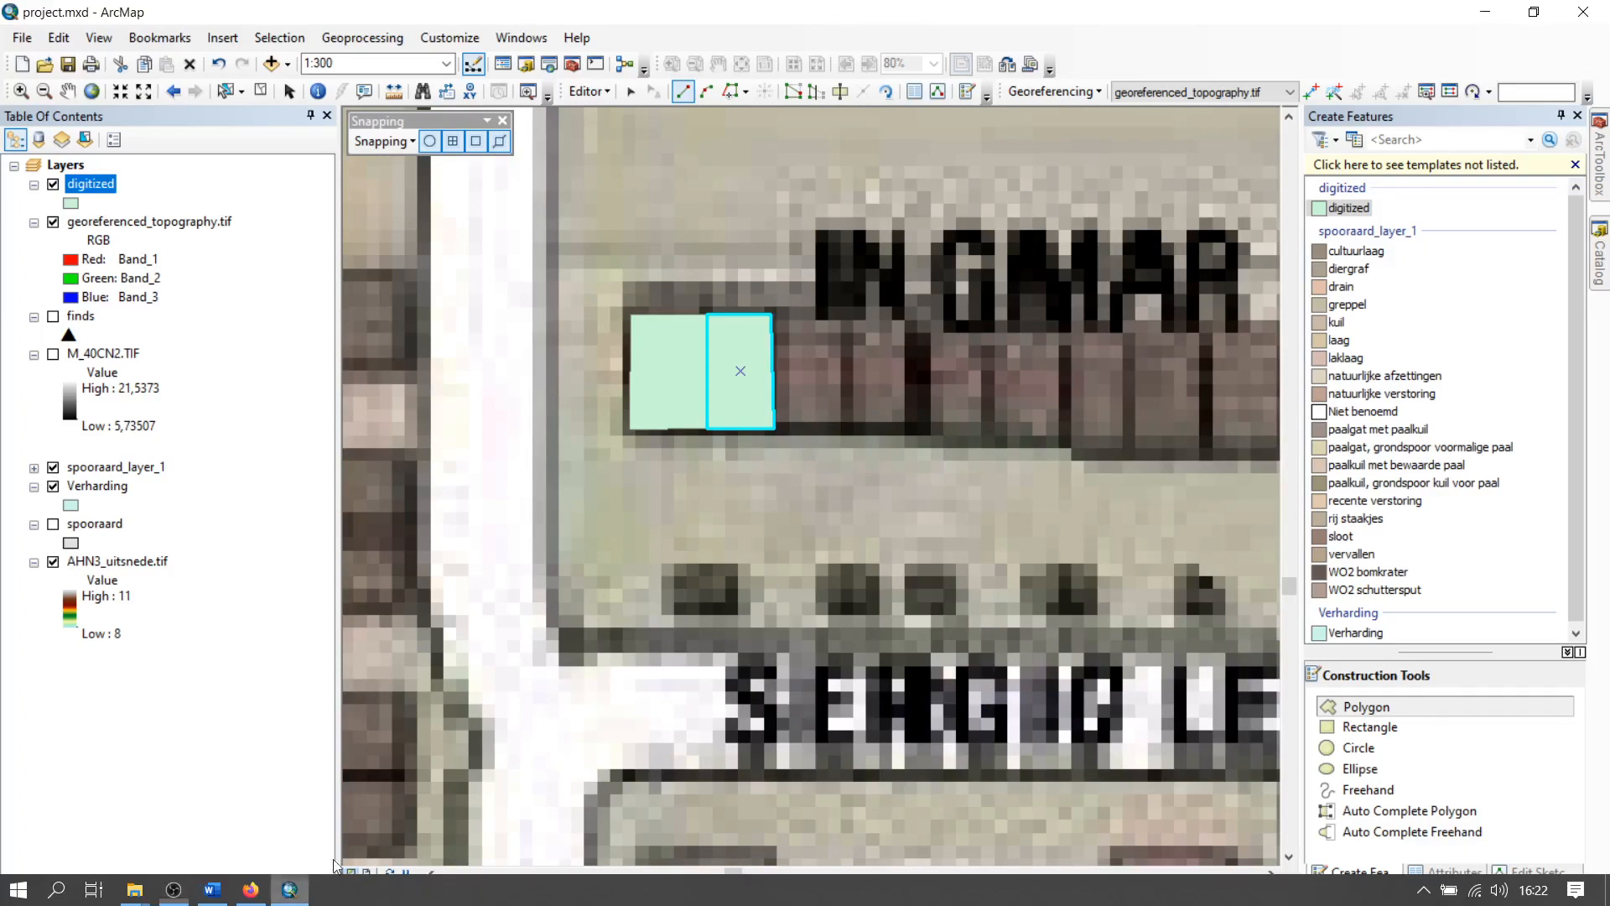
Step: Stop the edit session and save the edits to the digitized polygons
click(588, 91)
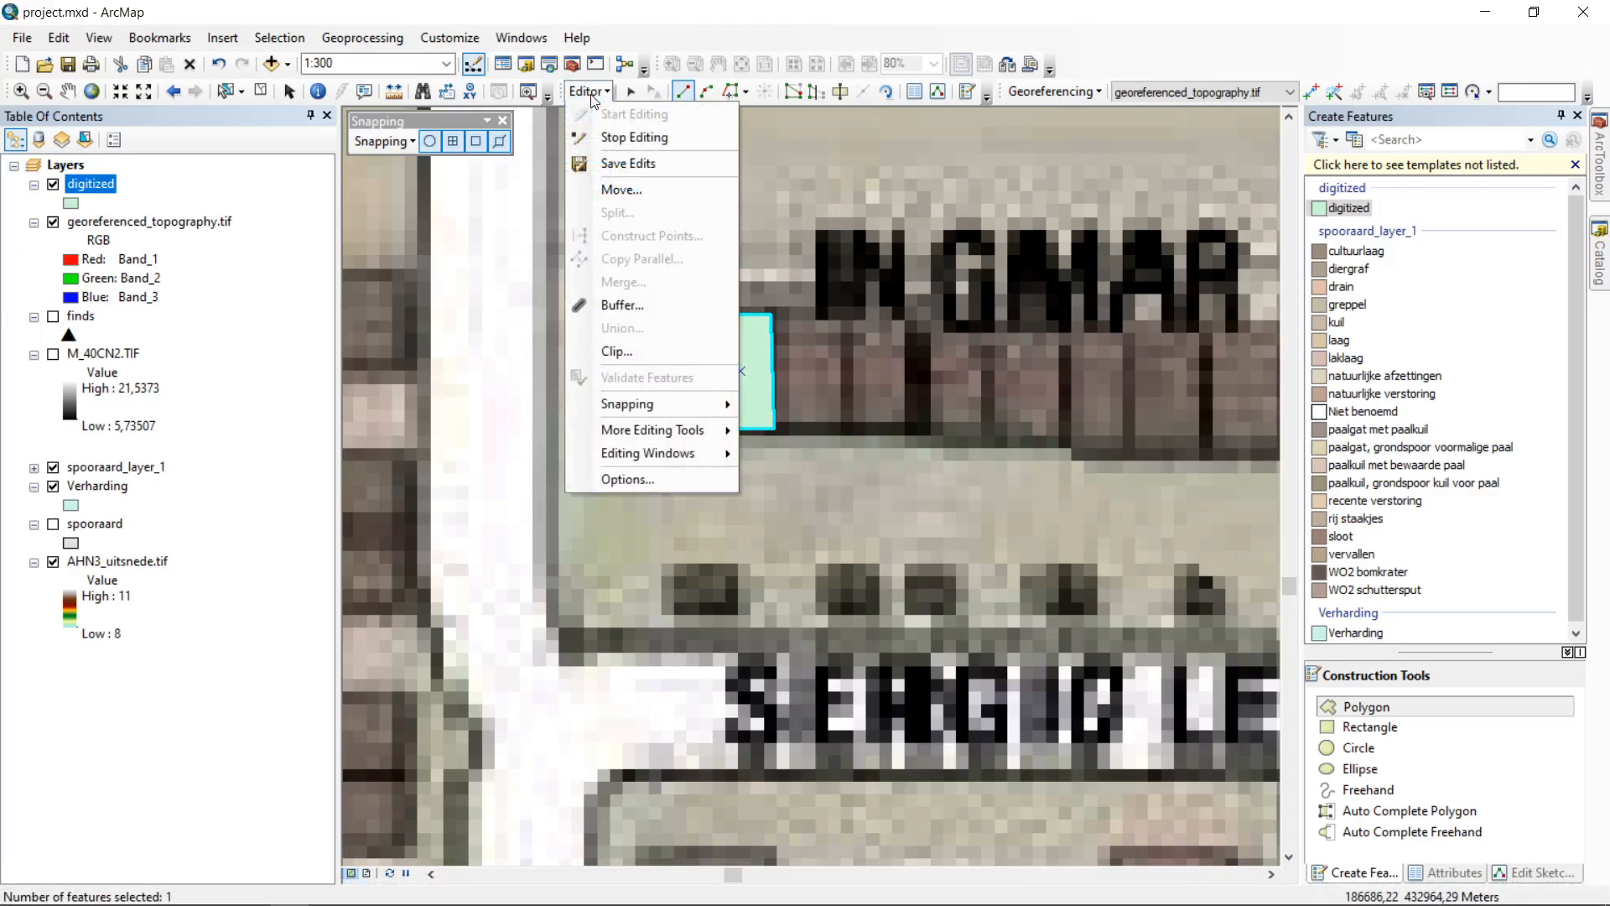
click(656, 90)
click(597, 94)
click(626, 143)
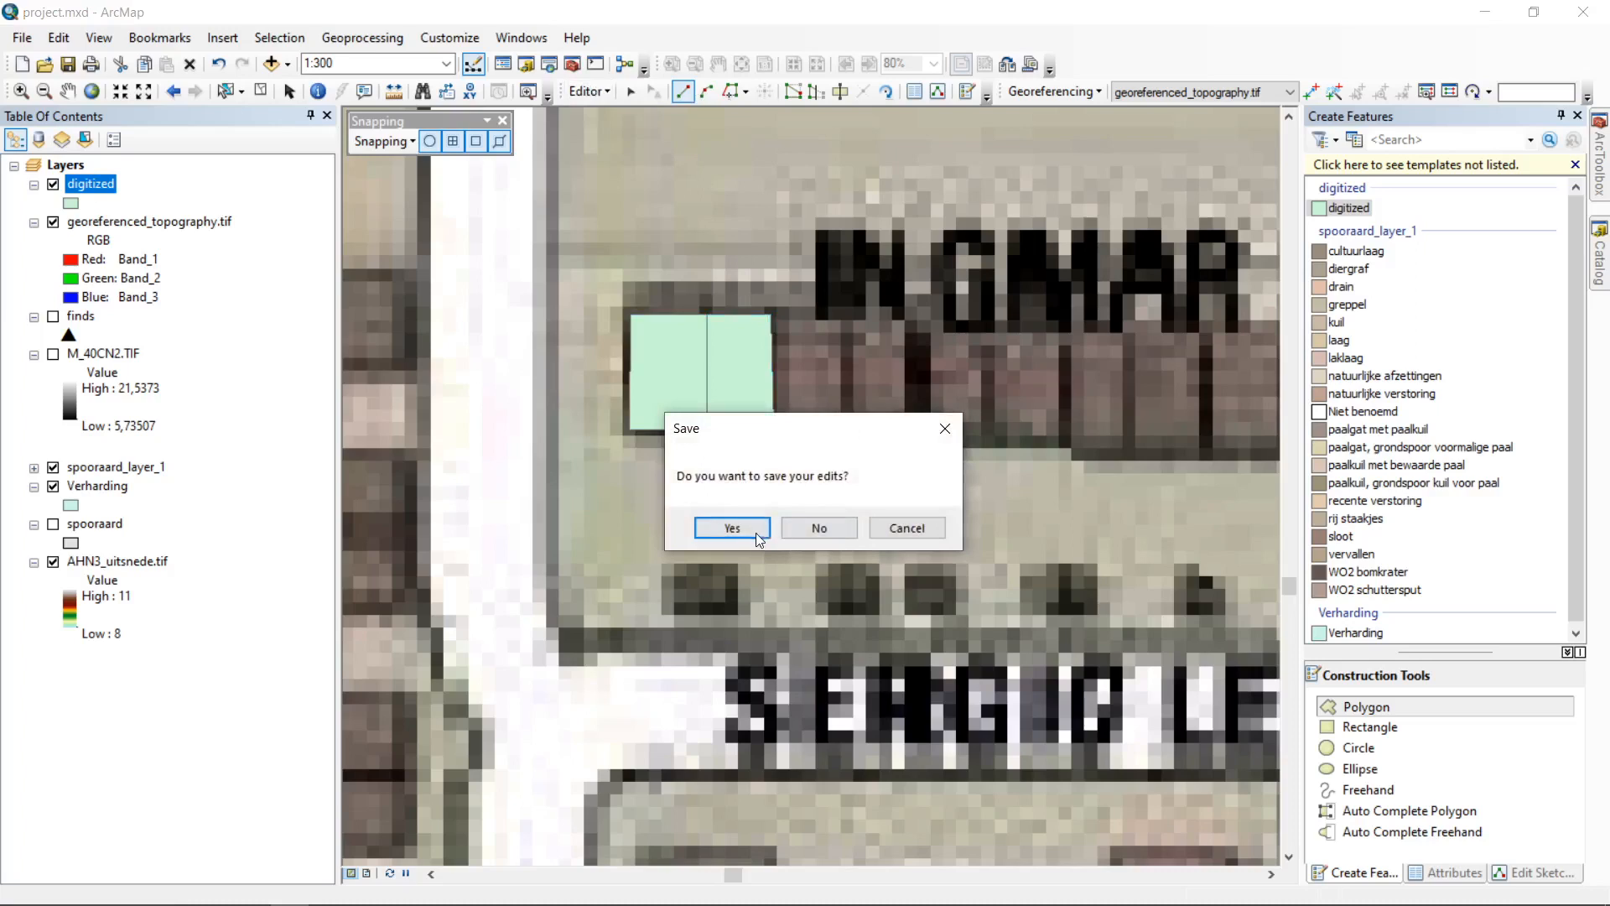
click(757, 531)
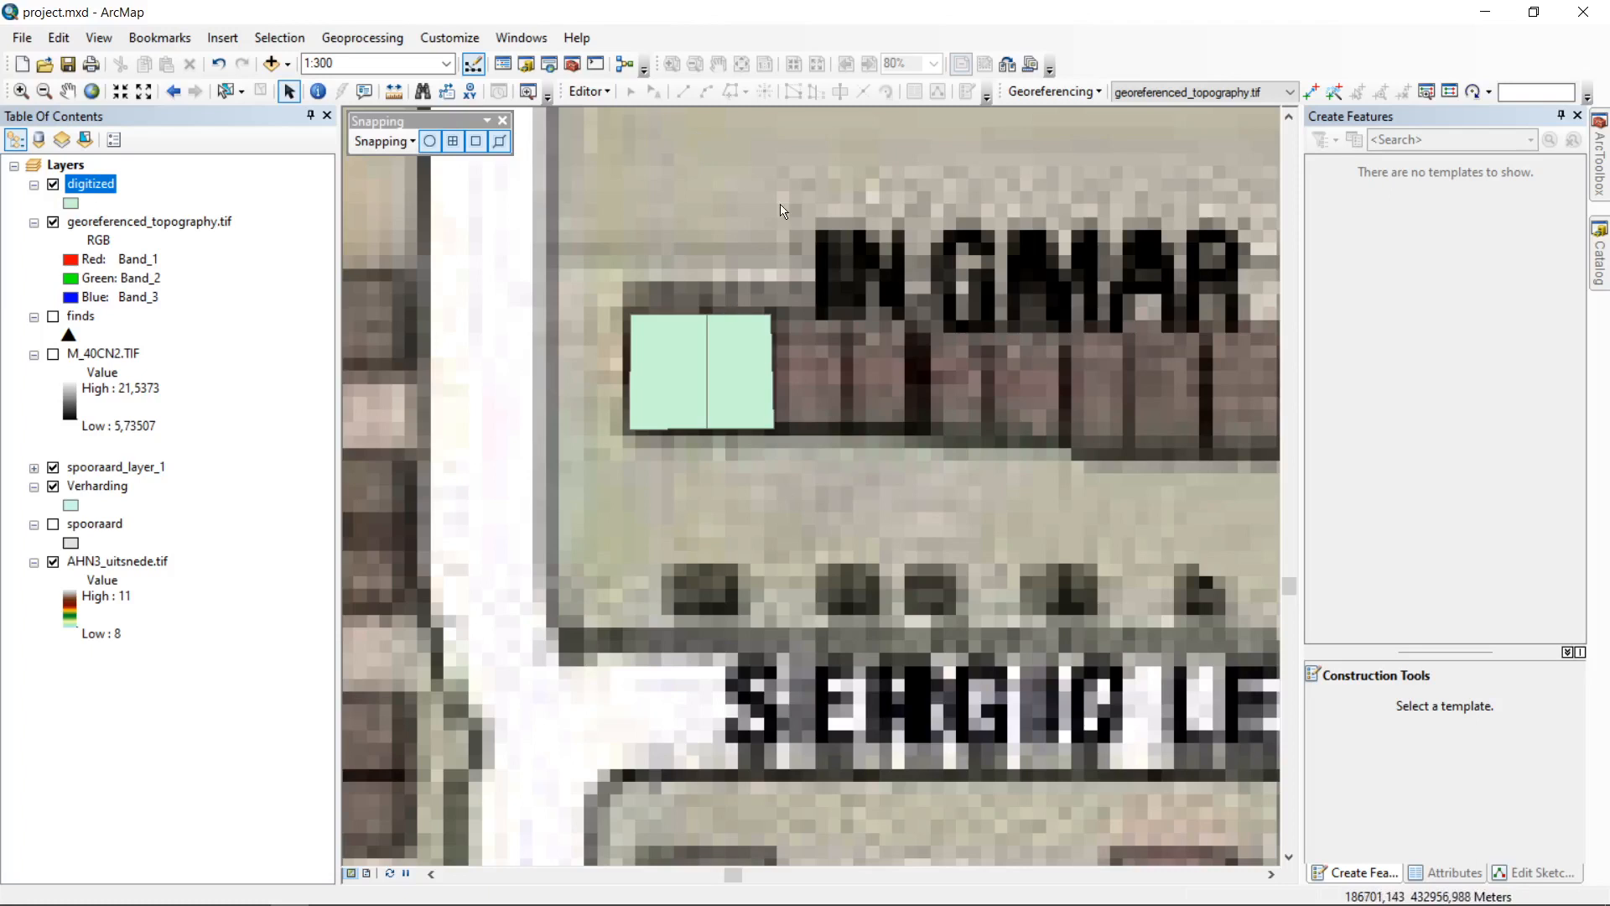
drag(791, 177, 718, 302)
scroll(715, 304, up, 2)
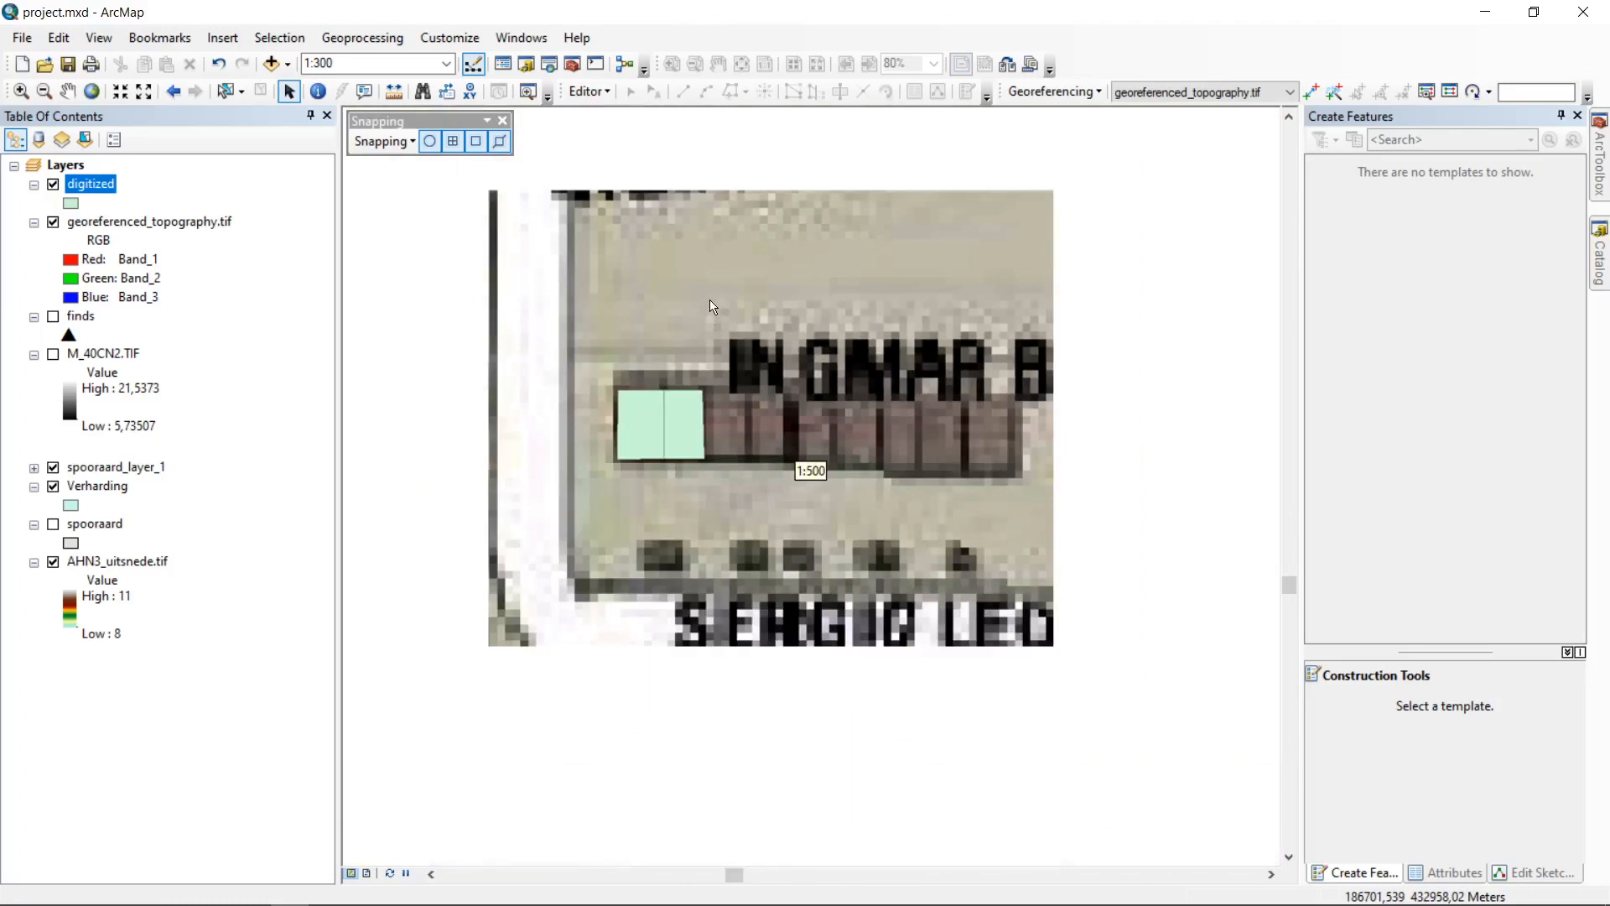